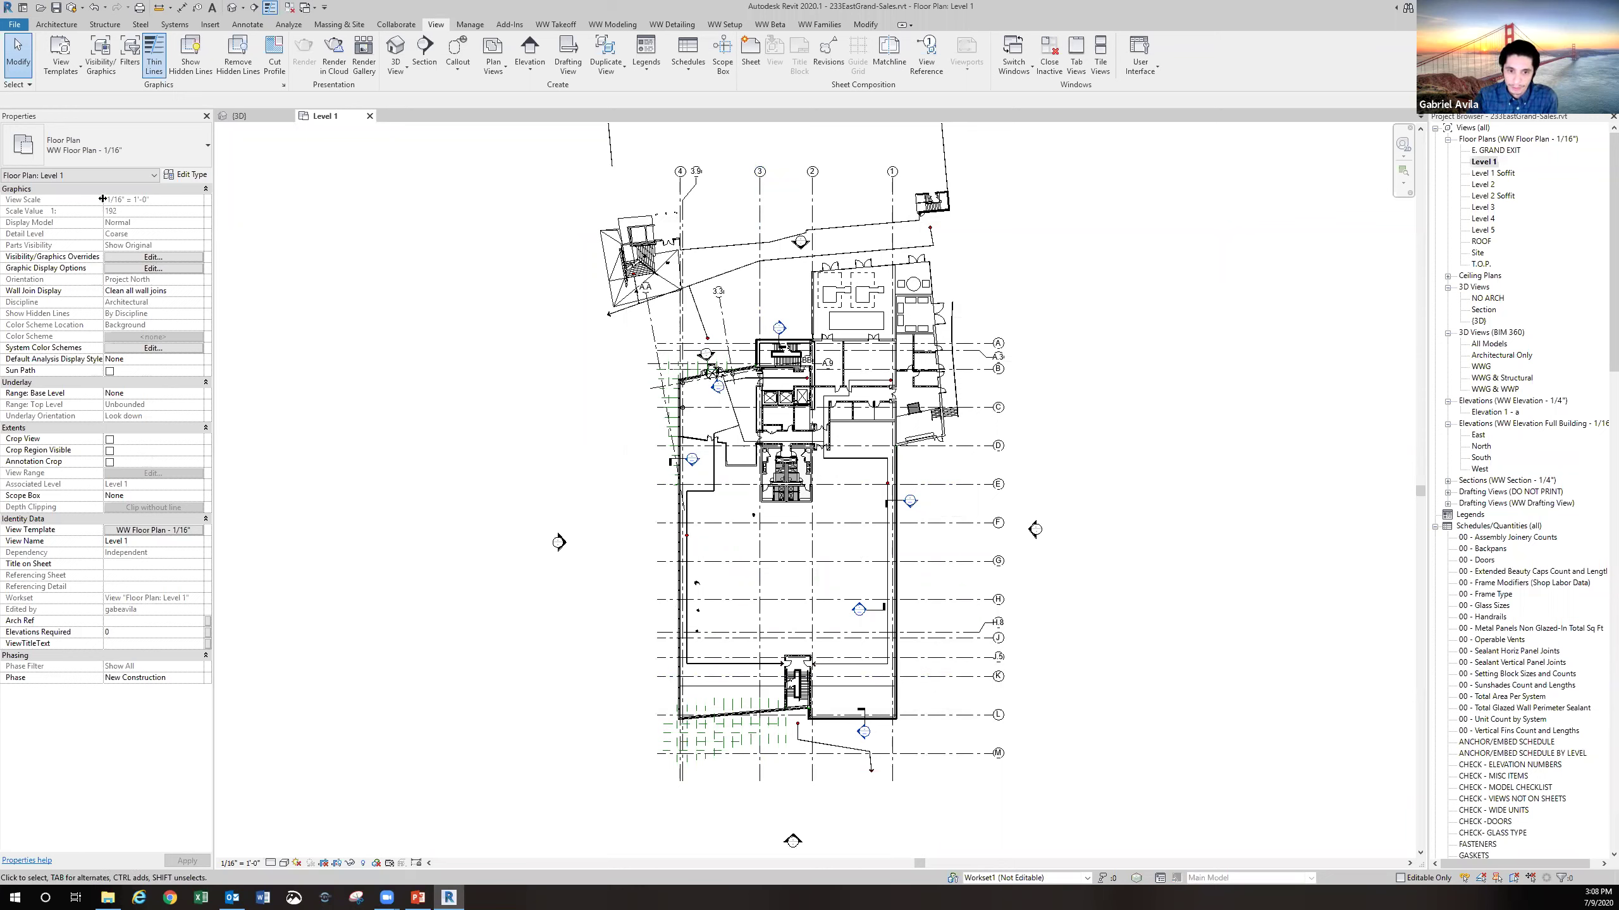
Remove the assigned view template from the Level 1 floor plan by choosing <None>
click(148, 530)
click(631, 345)
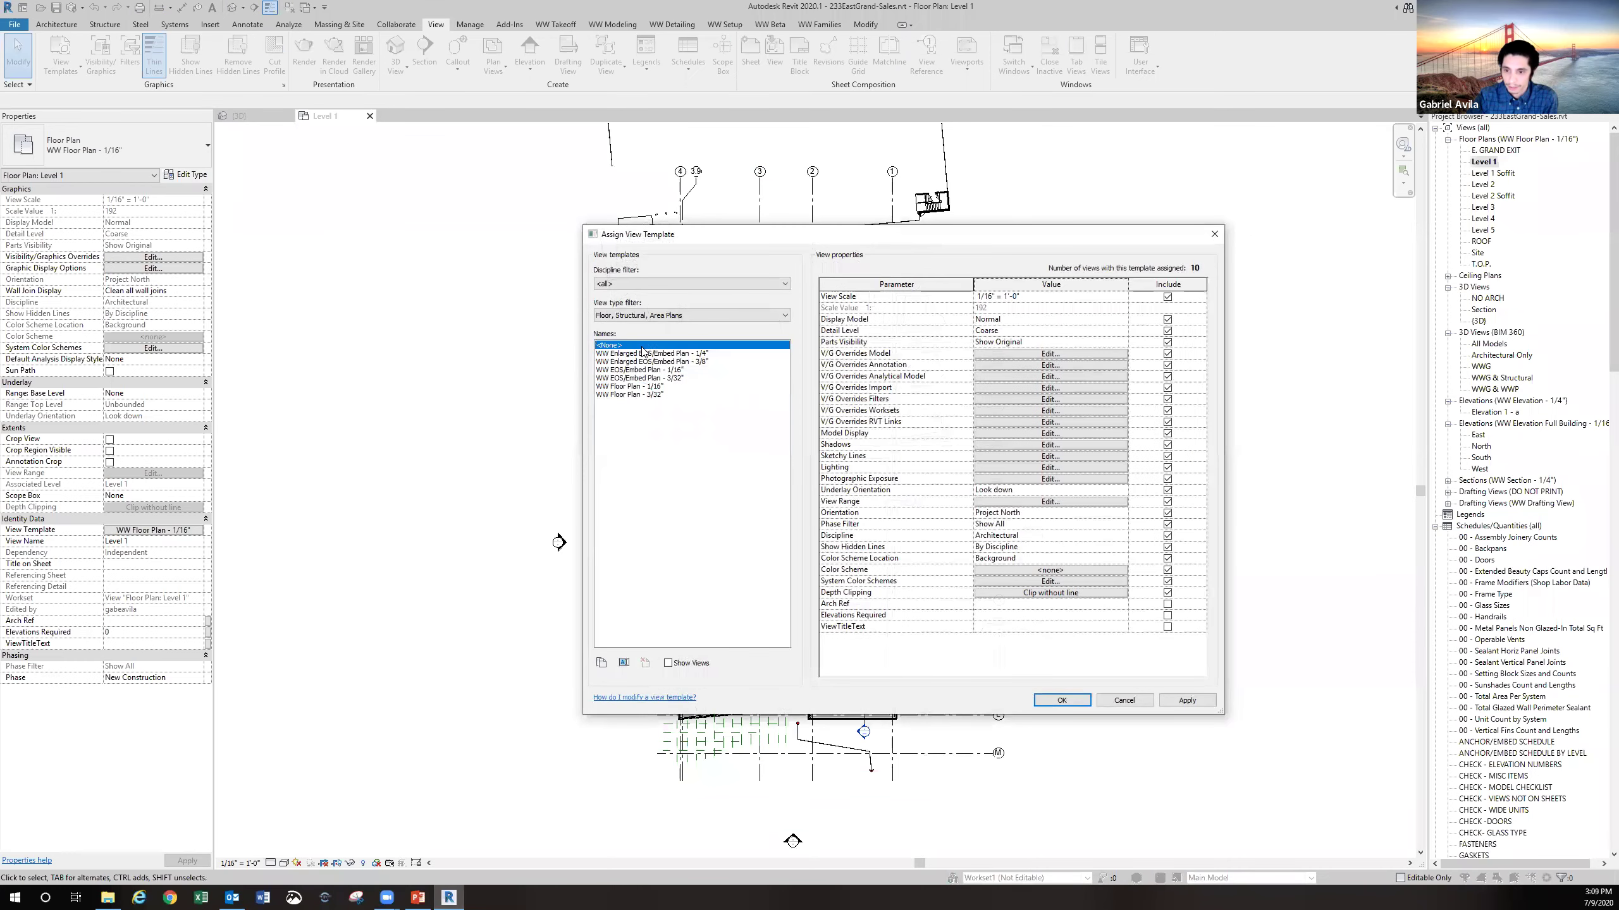
click(1061, 701)
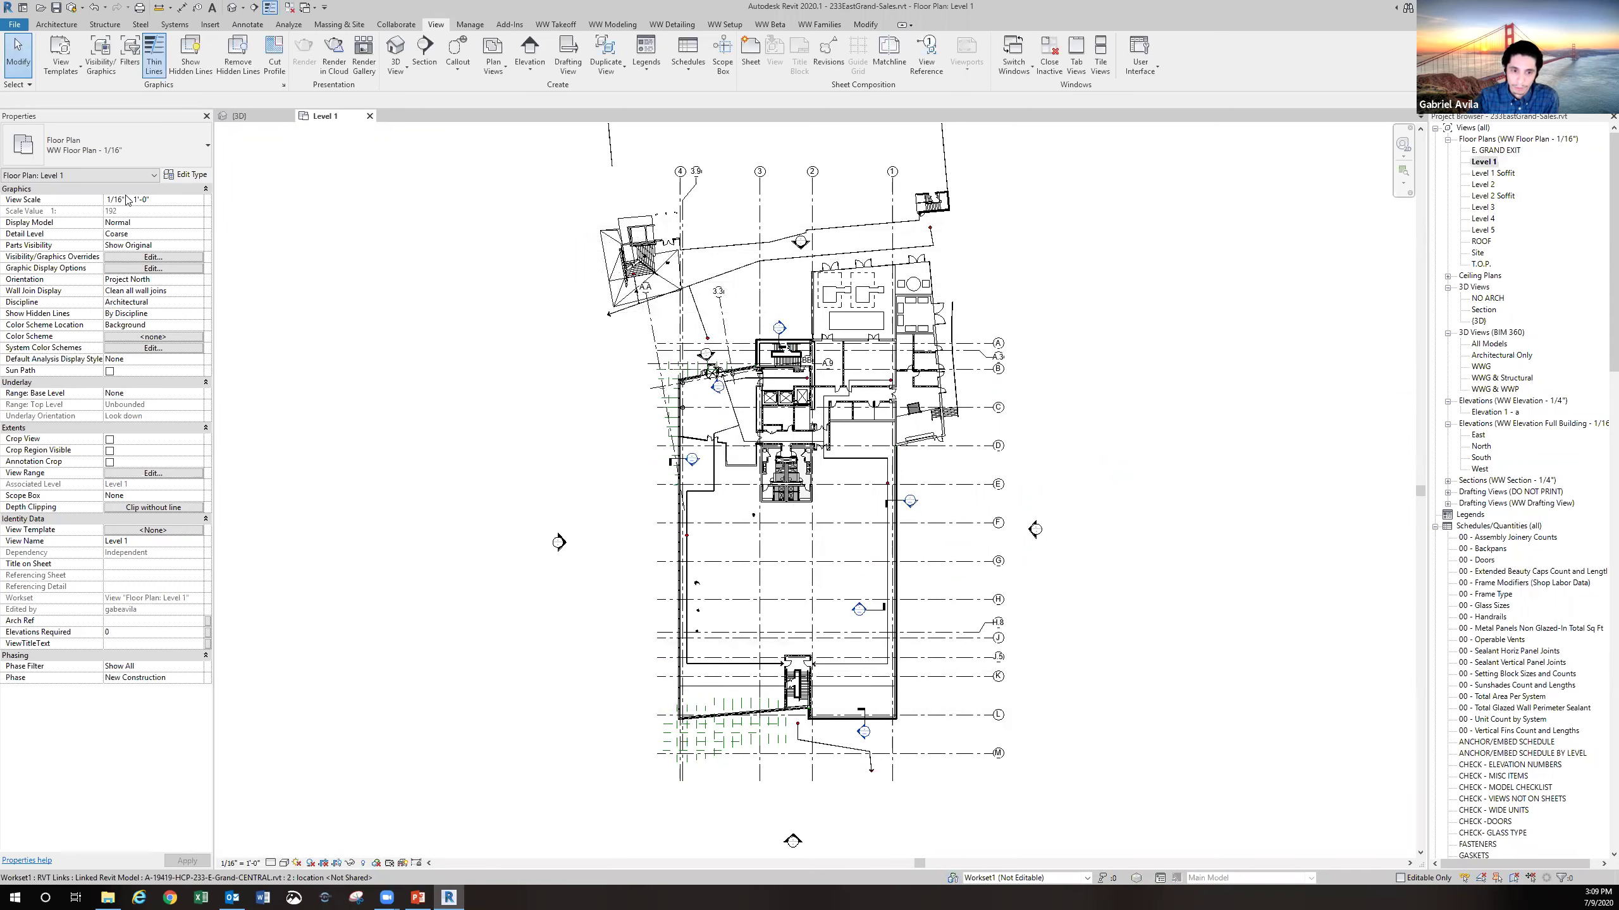
Assign the WW Floor Plan - 1/16" view template to the Level 1 floor plan
click(146, 531)
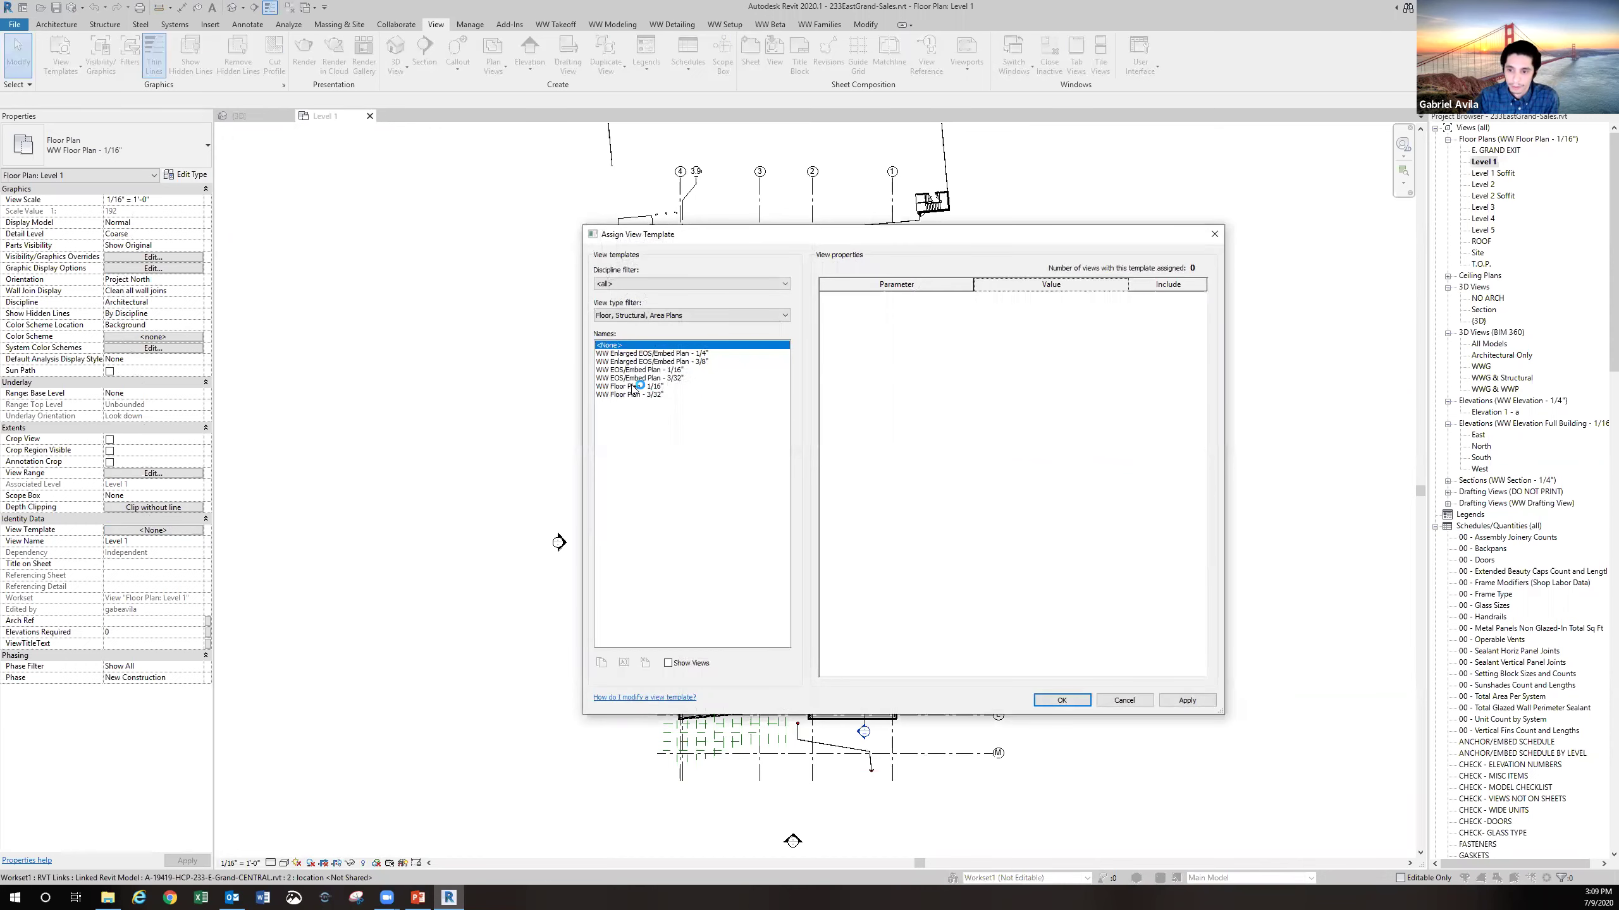
click(632, 387)
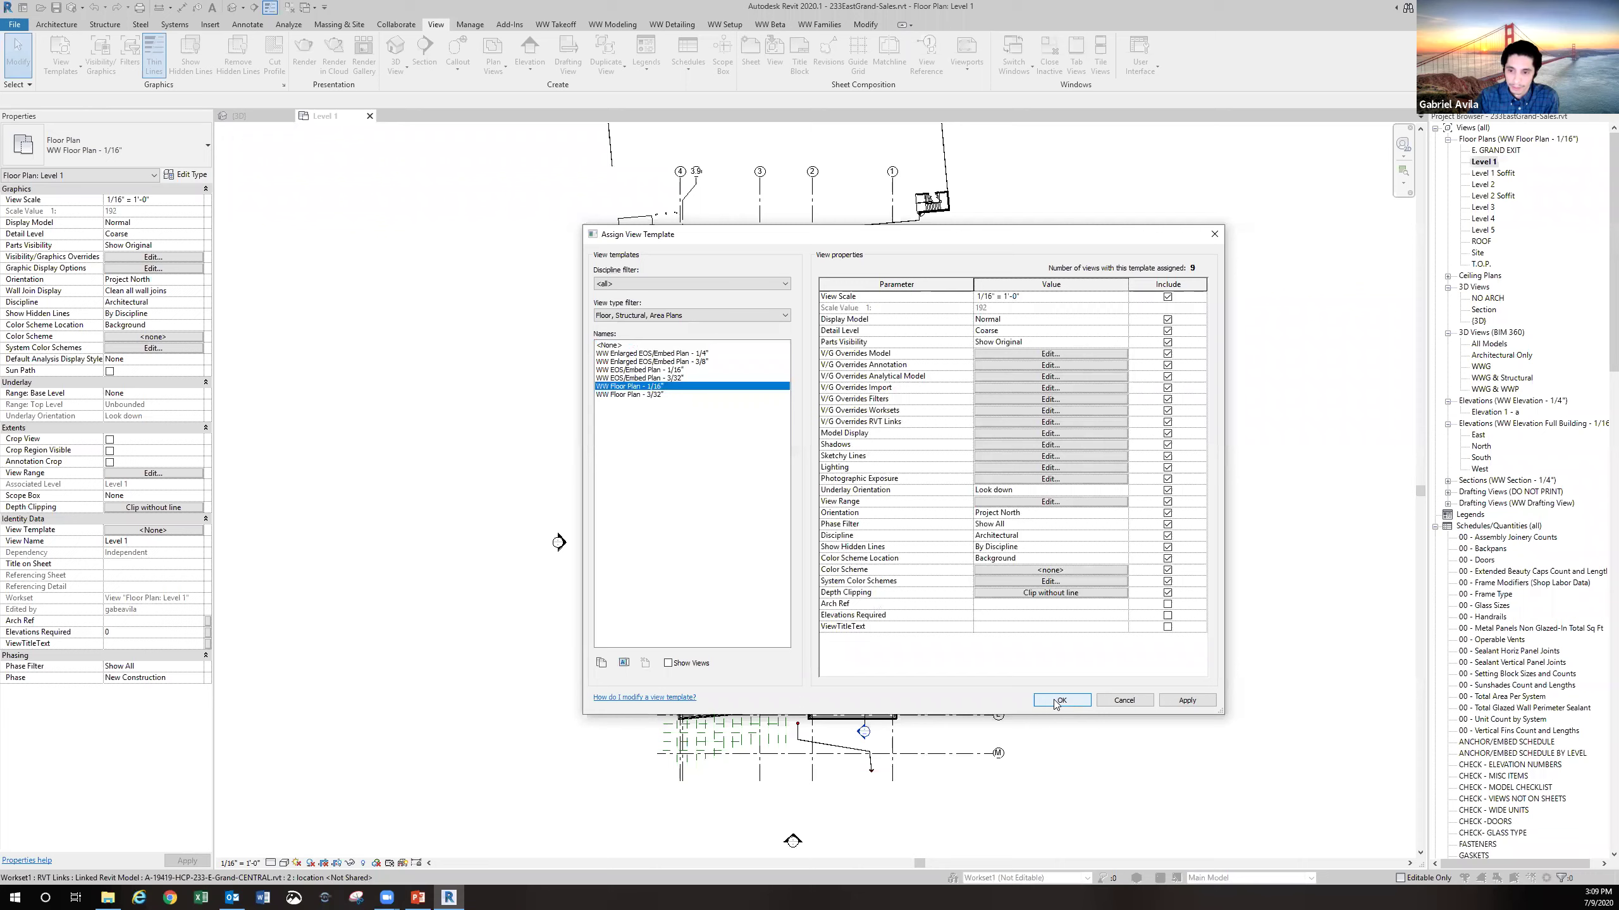
click(1060, 700)
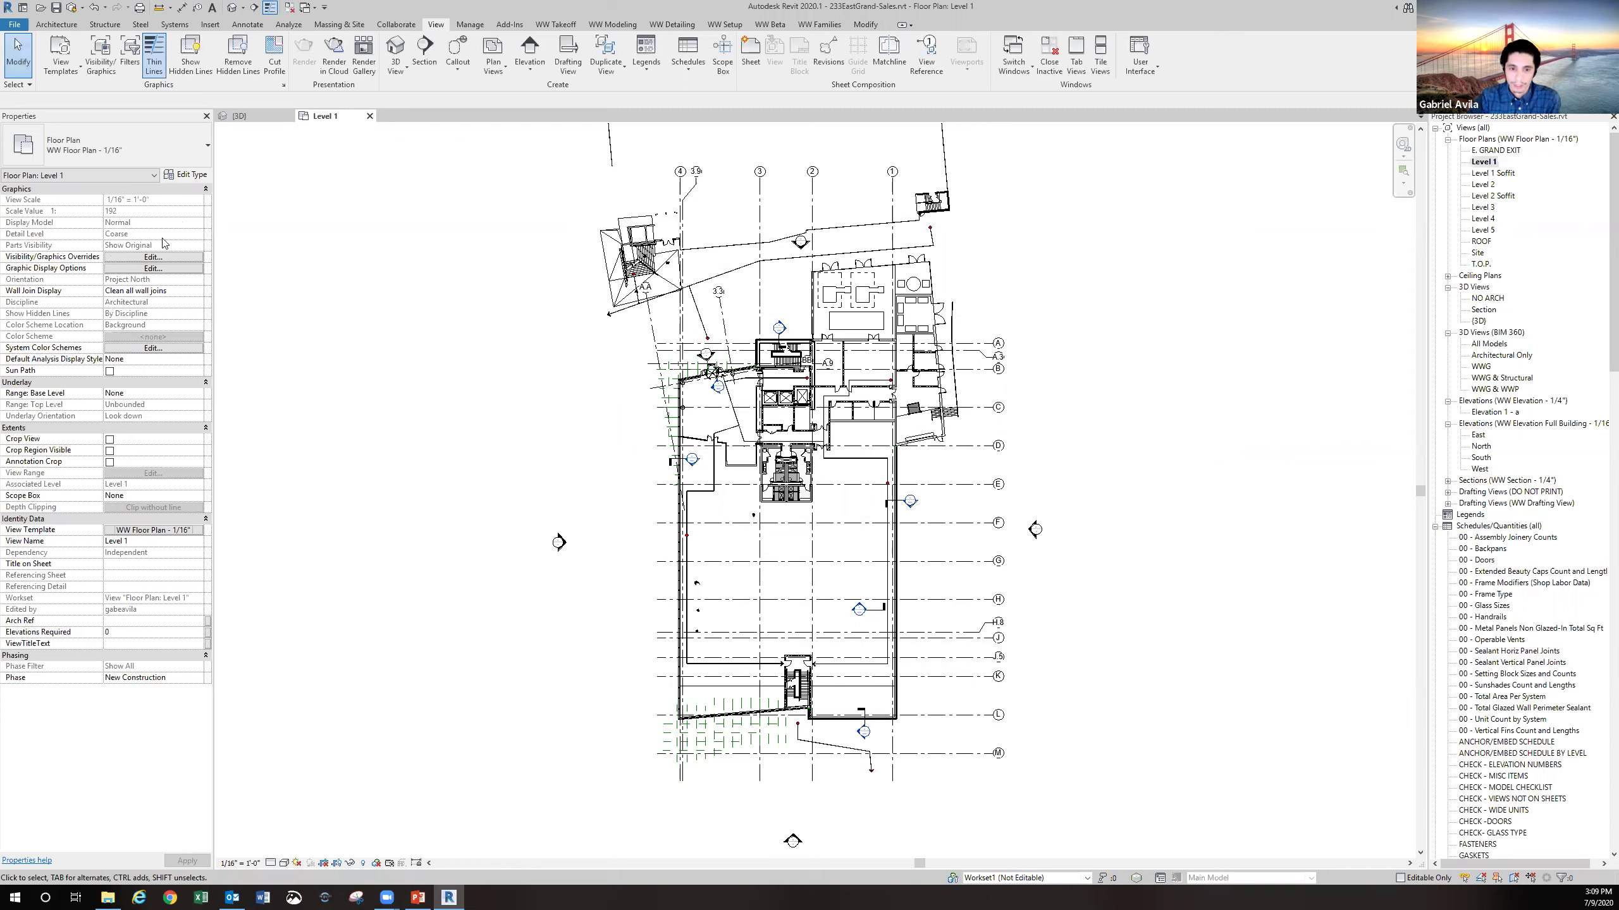
Examine the wall join display, scale, detail level and visual style controls of the templated Level 1 view
click(143, 291)
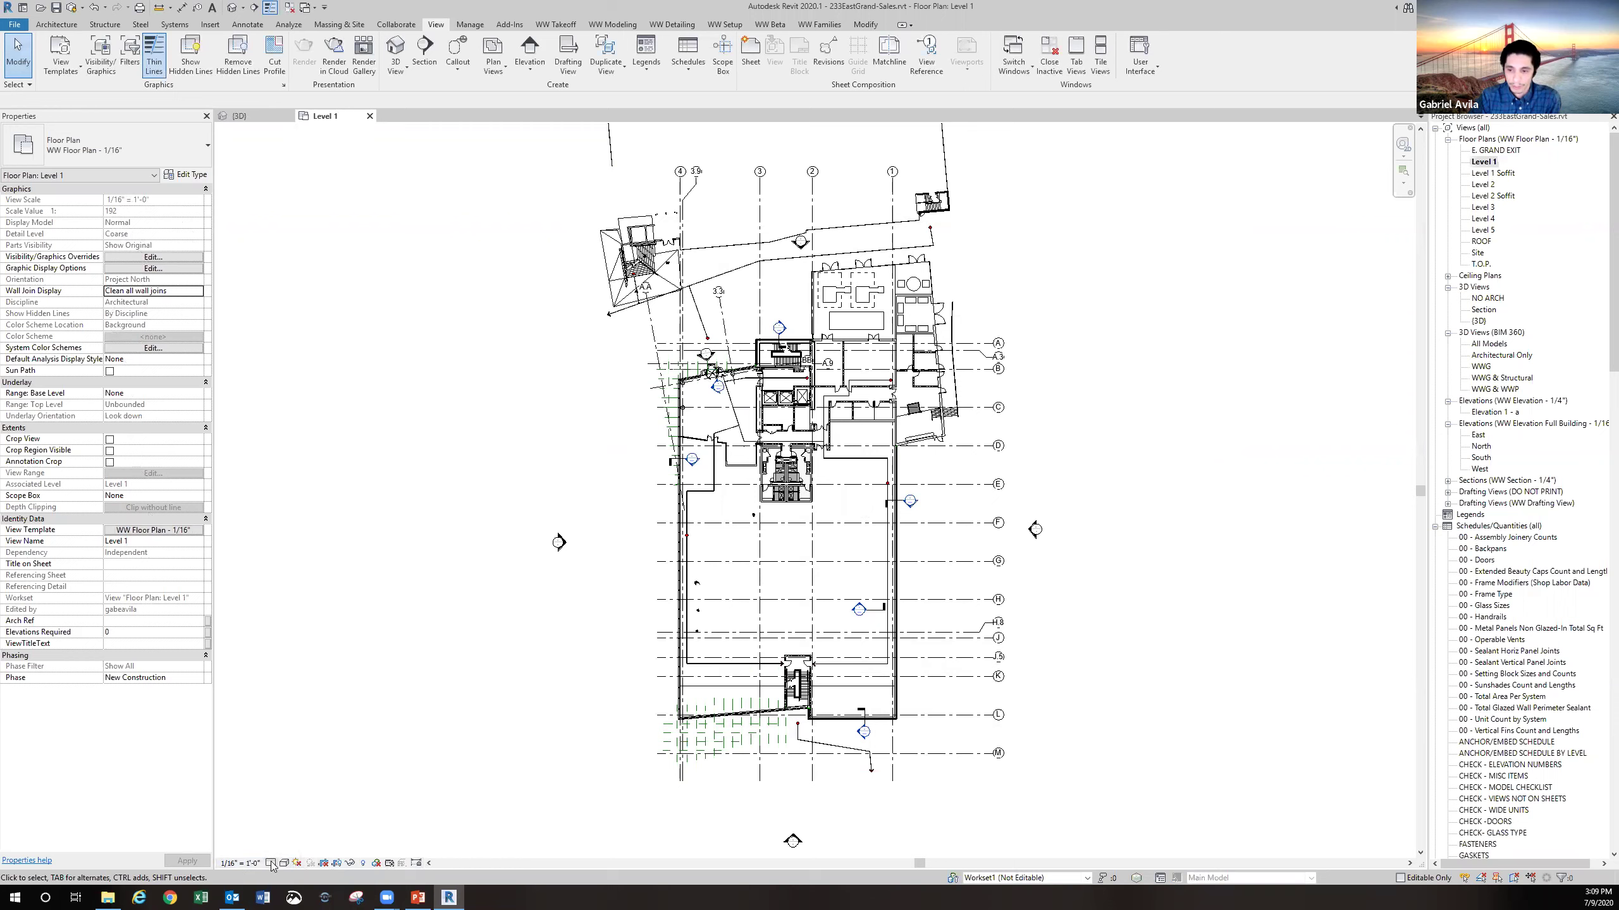
click(234, 863)
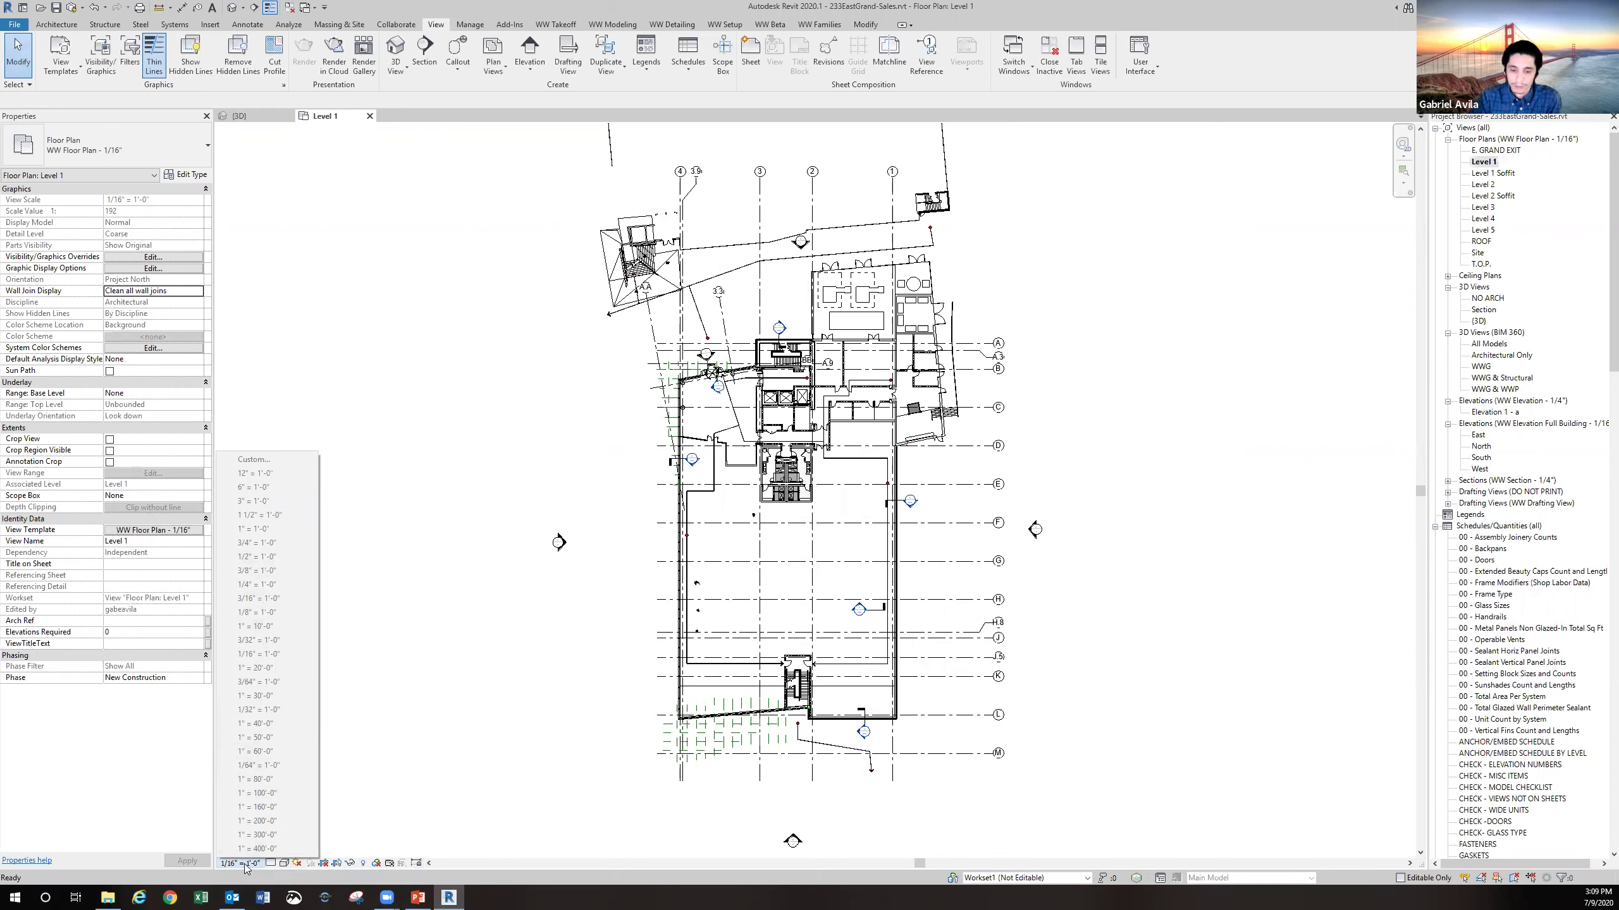
click(272, 863)
click(285, 864)
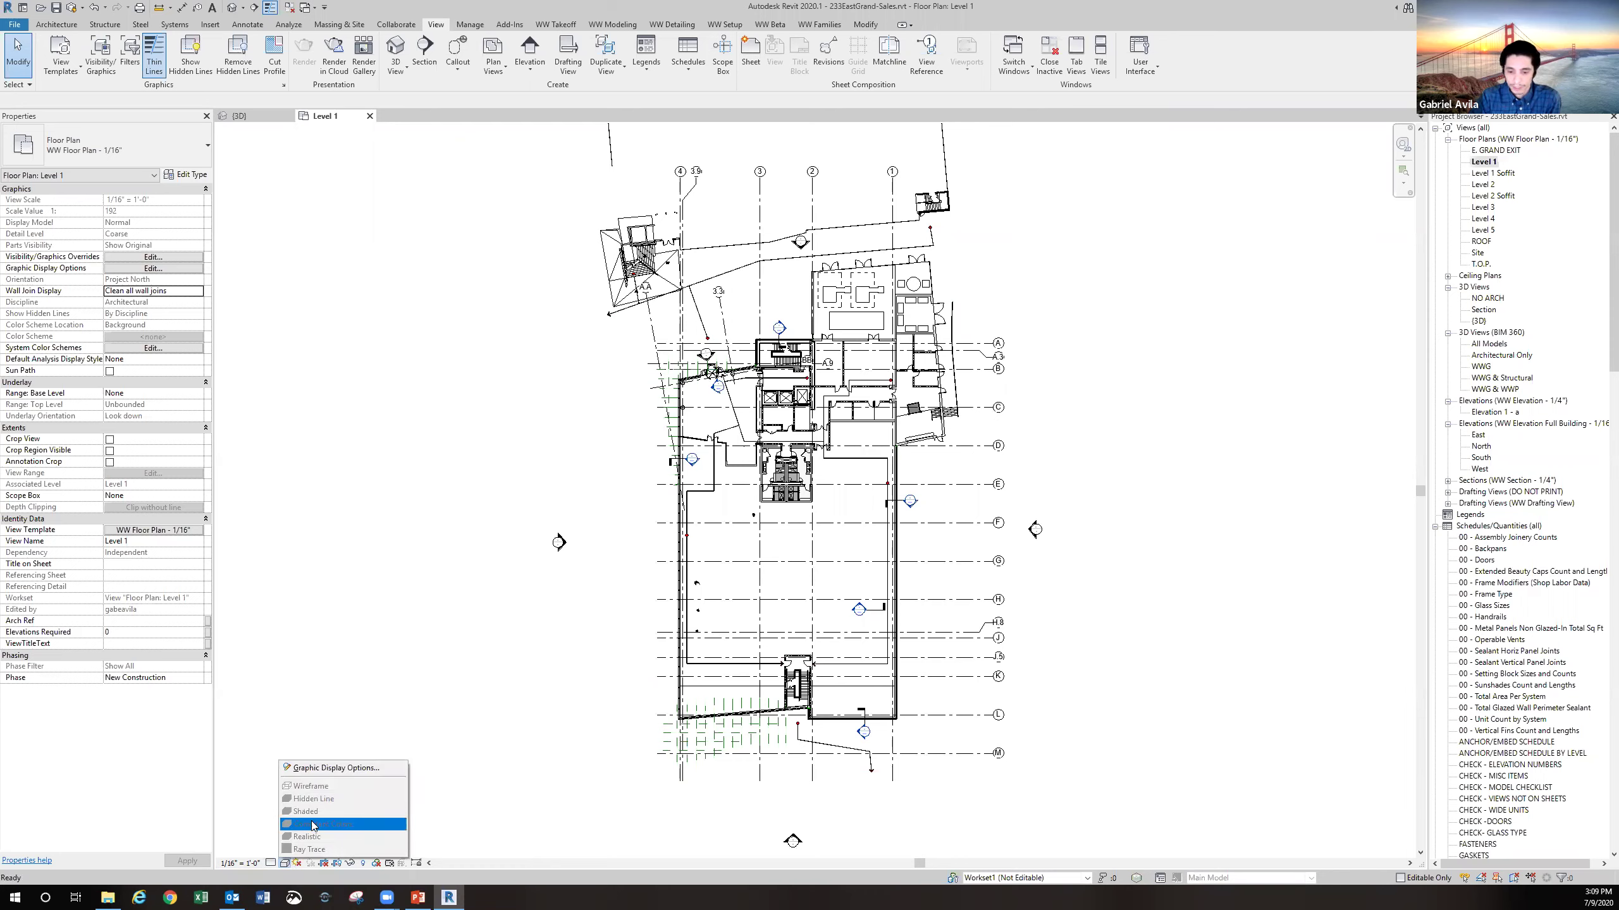
Open the settings of the WW Floor Plan - 1/16" view template and set its View Scale to 3/32" = 1'-0"
click(159, 530)
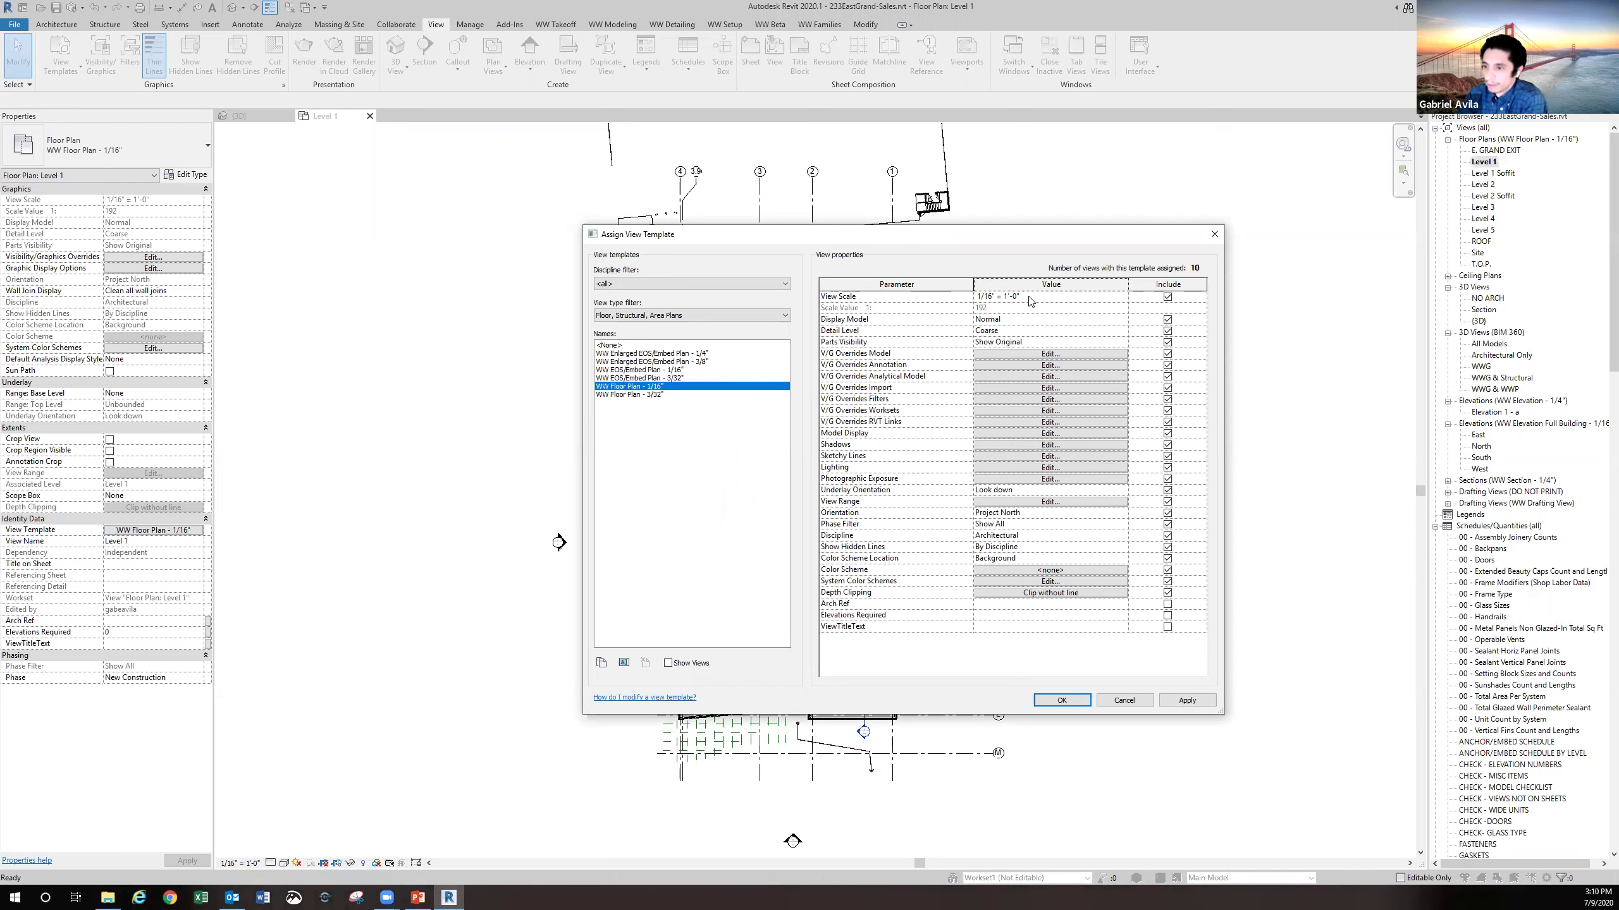
click(1123, 297)
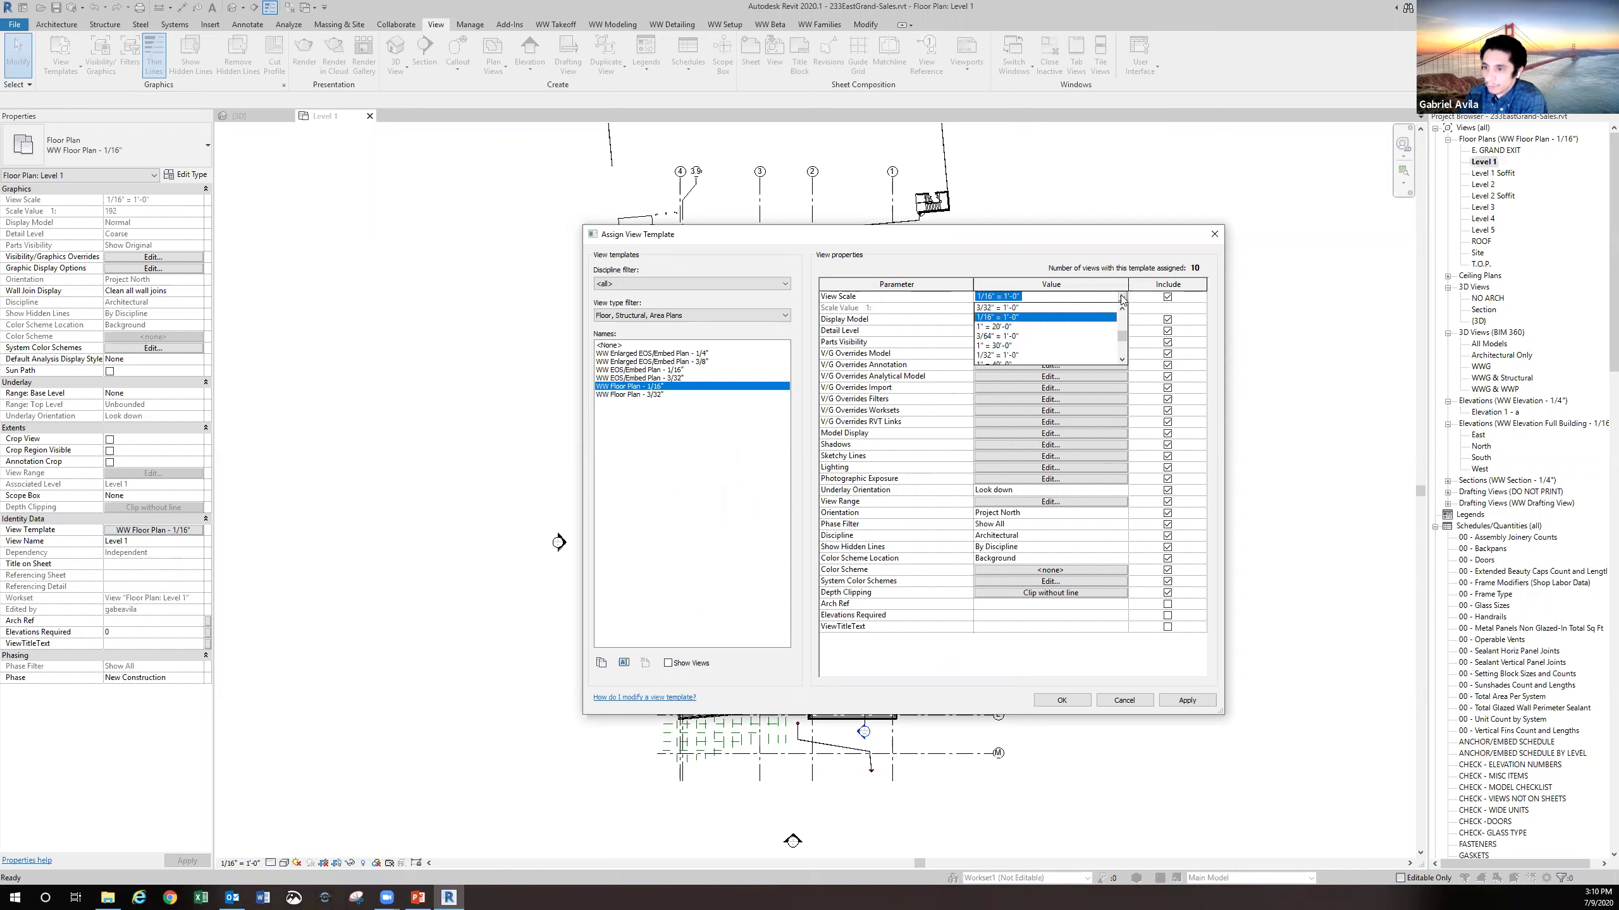
click(1121, 309)
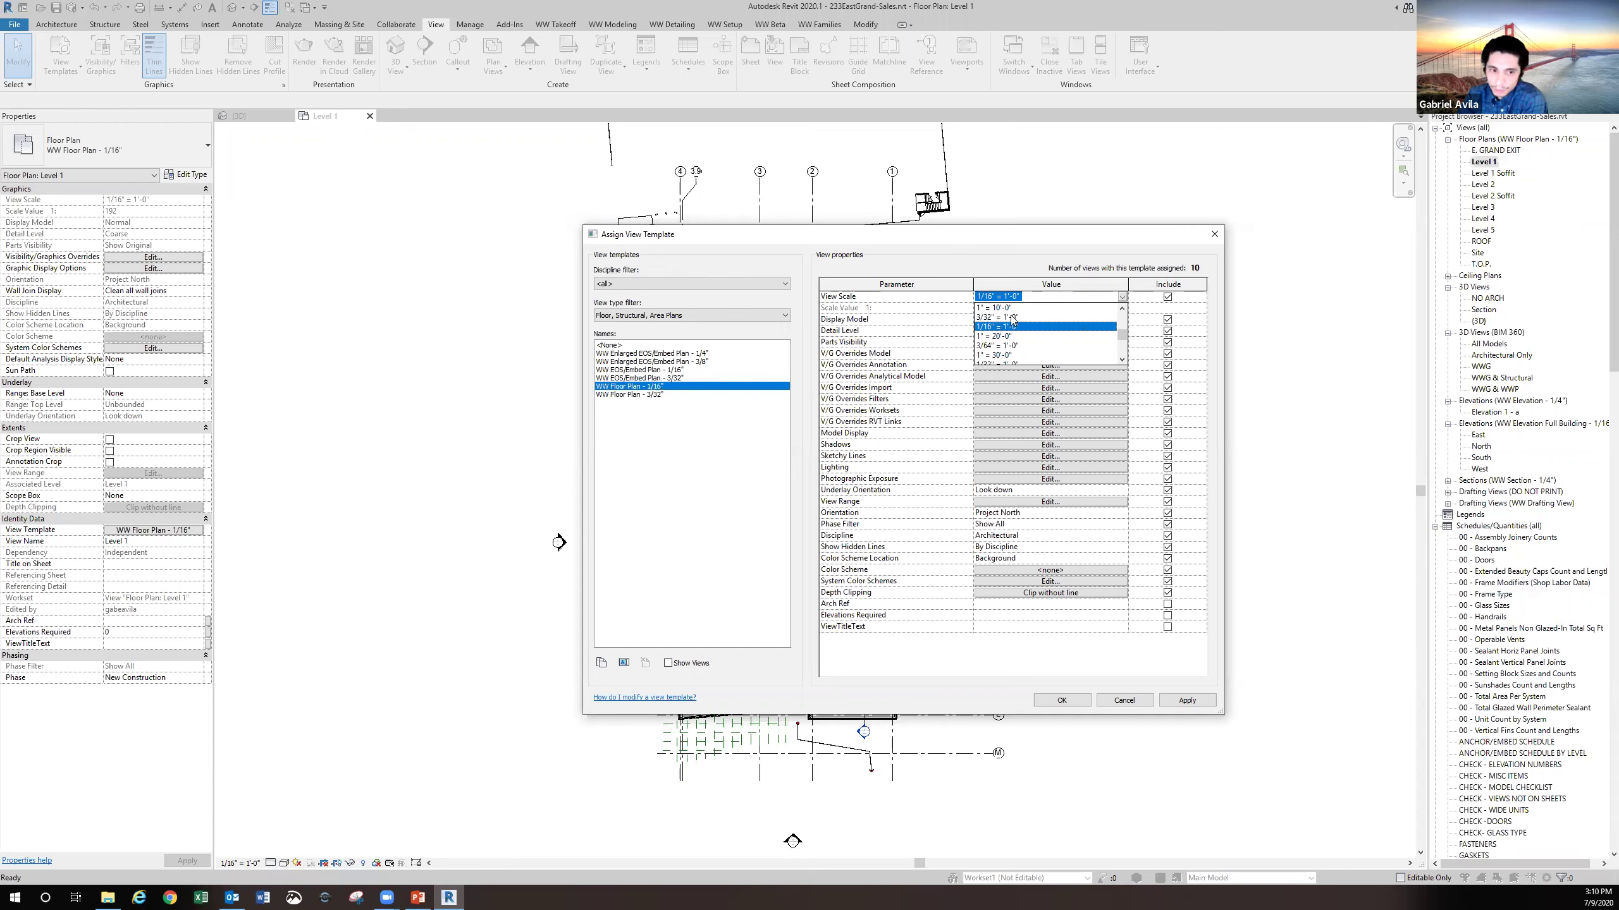
click(1053, 290)
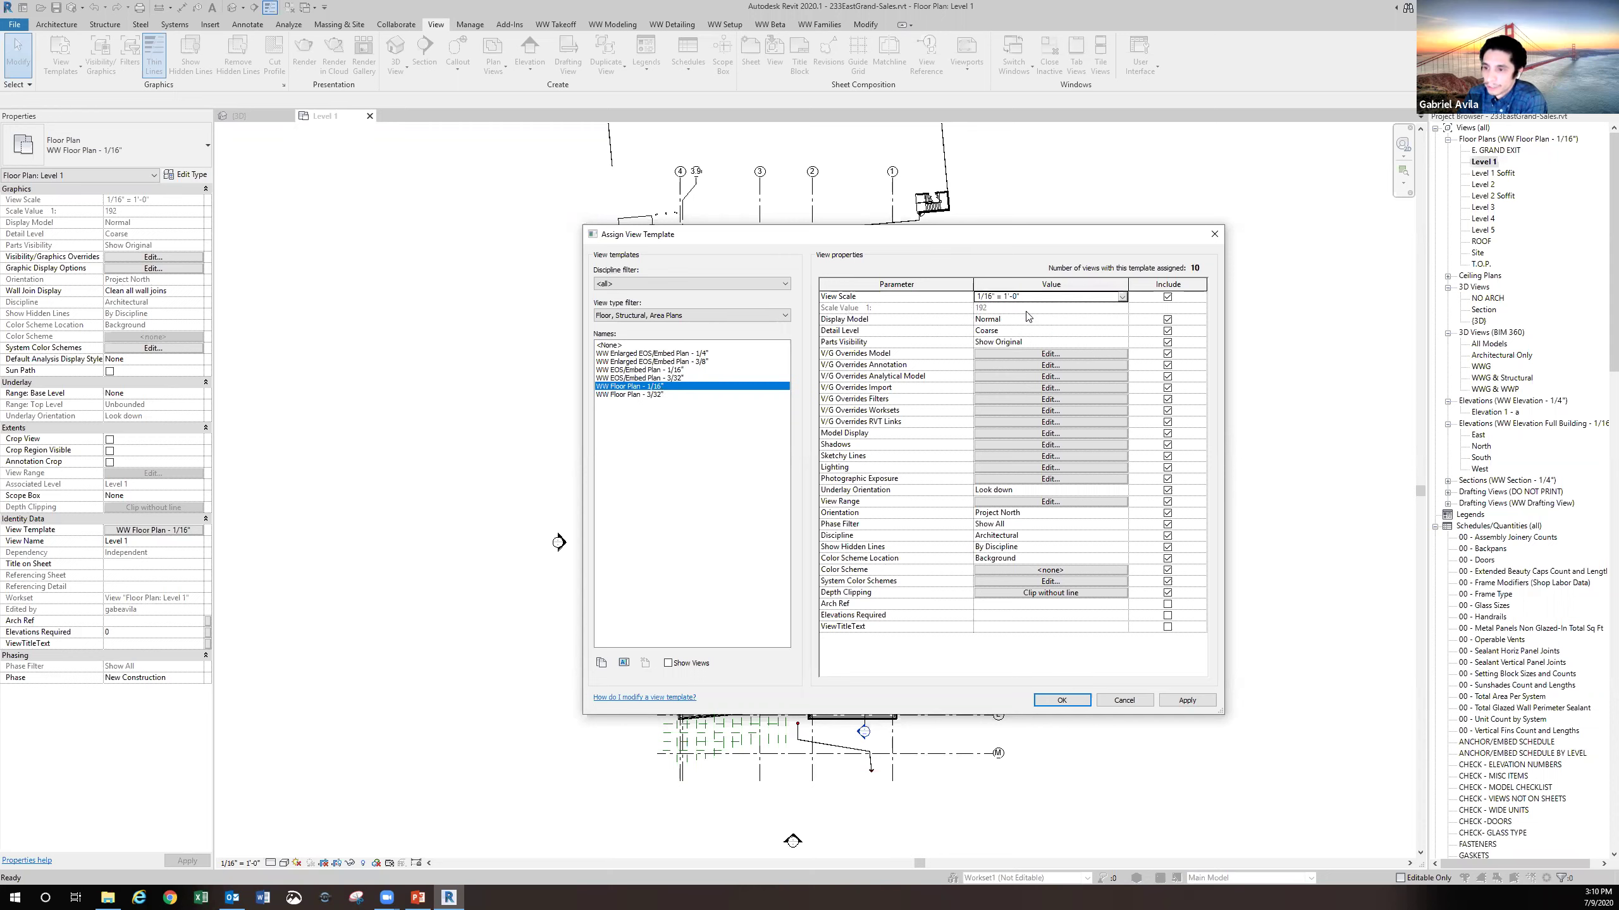
click(1121, 297)
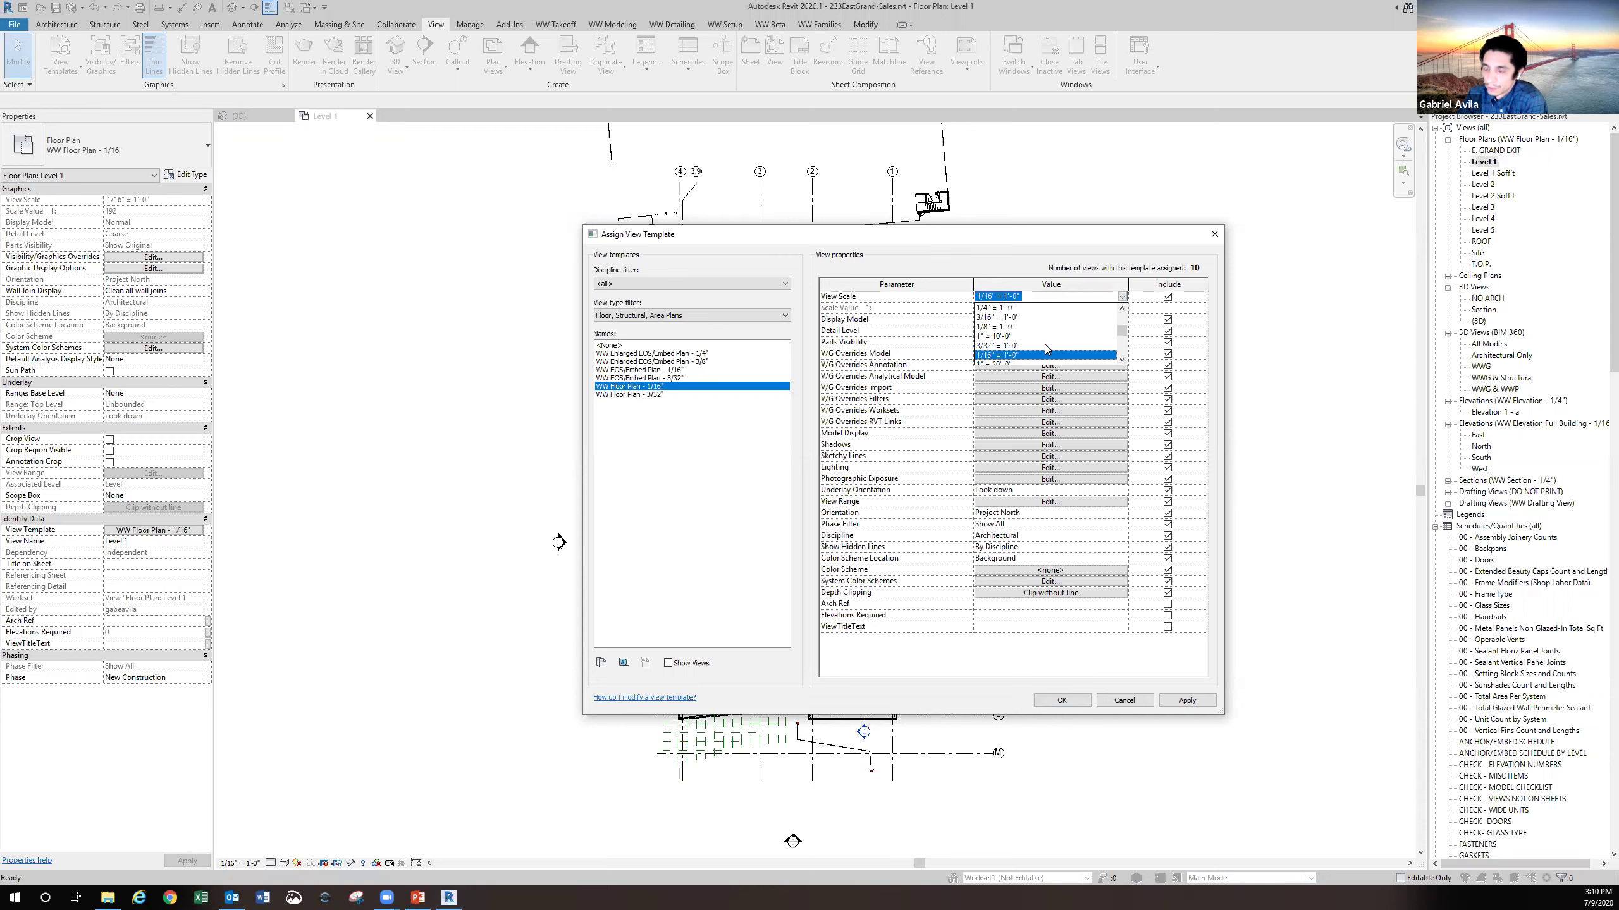
click(1009, 346)
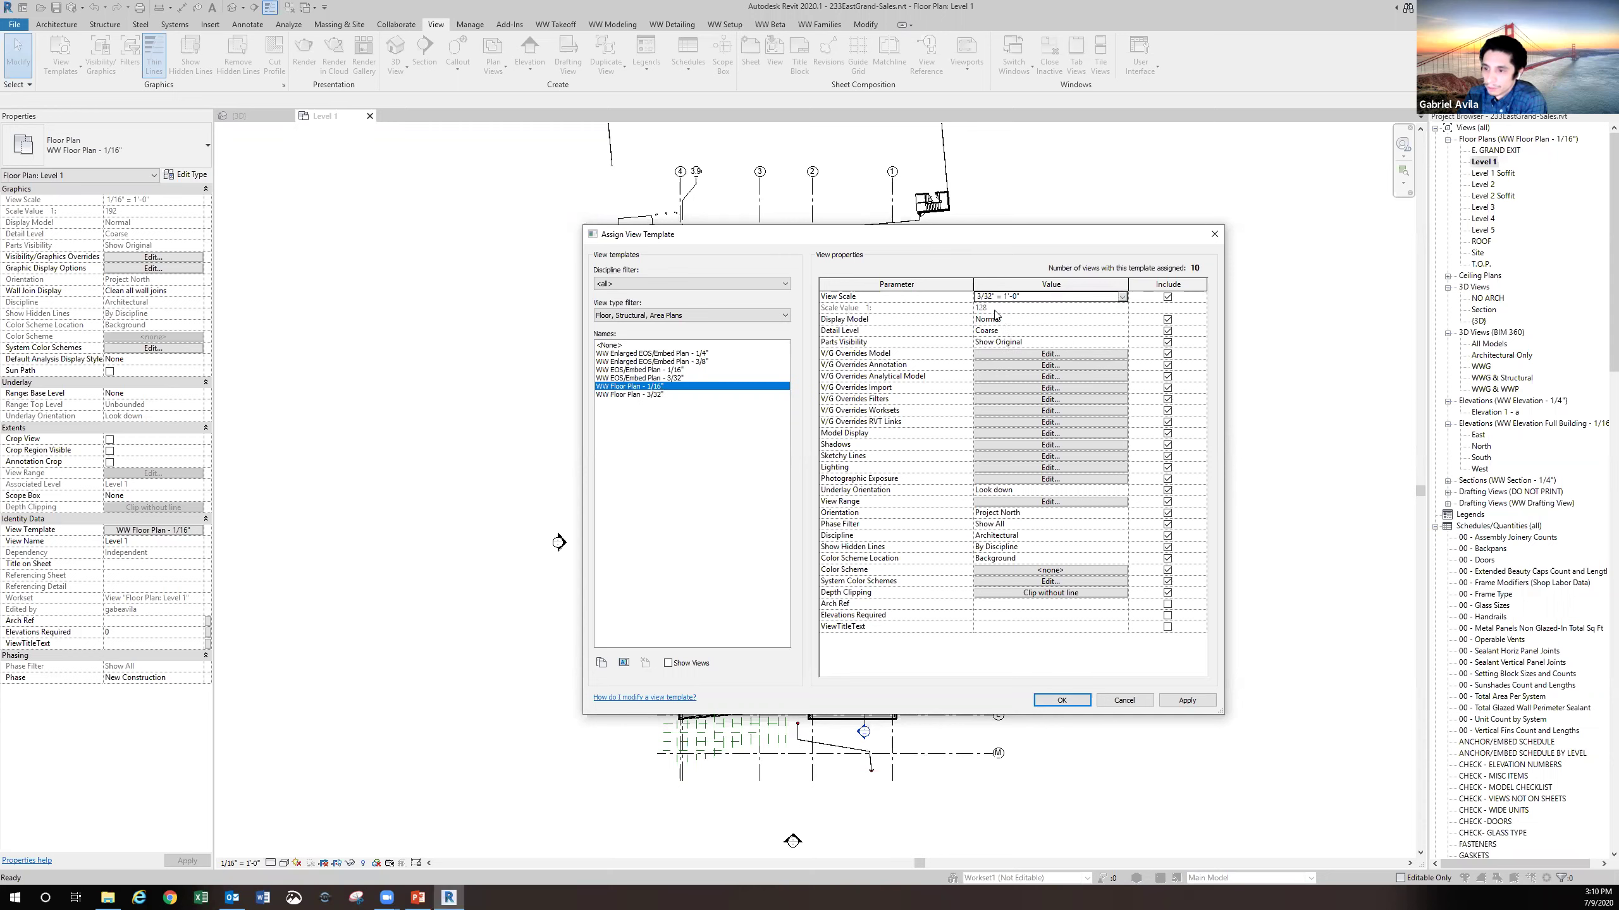
Set the template's View Scale back to 1/16" = 1'-0"
click(1122, 298)
scroll(1007, 355, down, 1)
click(1010, 348)
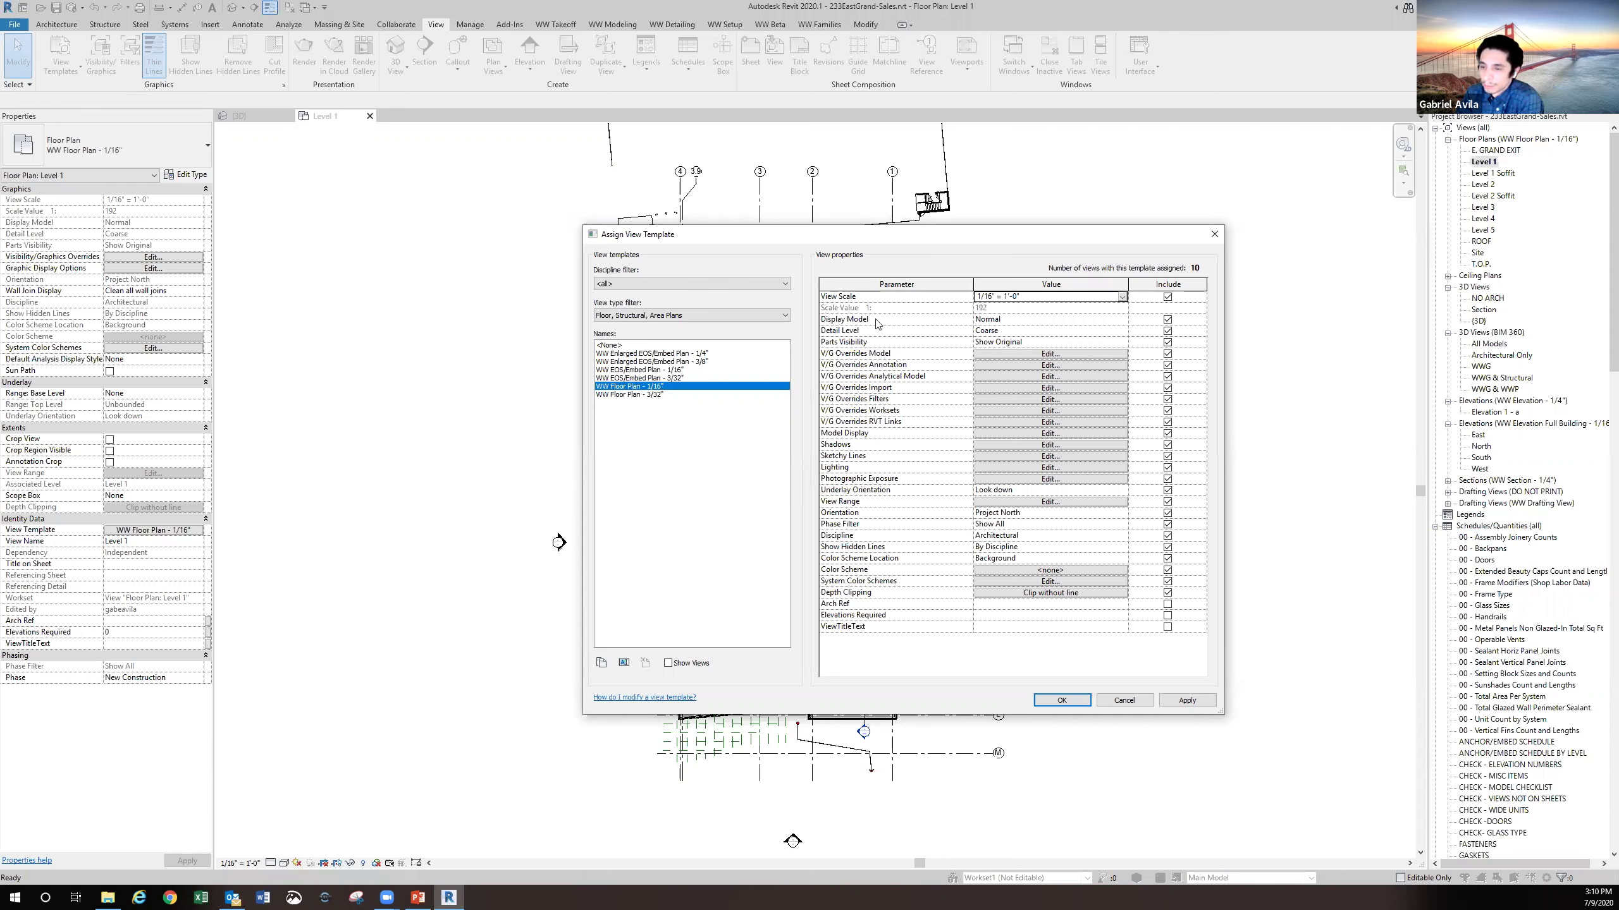
Move the template dialog clear of the plan, set Display Model to Halftone and apply it to the view
click(1052, 316)
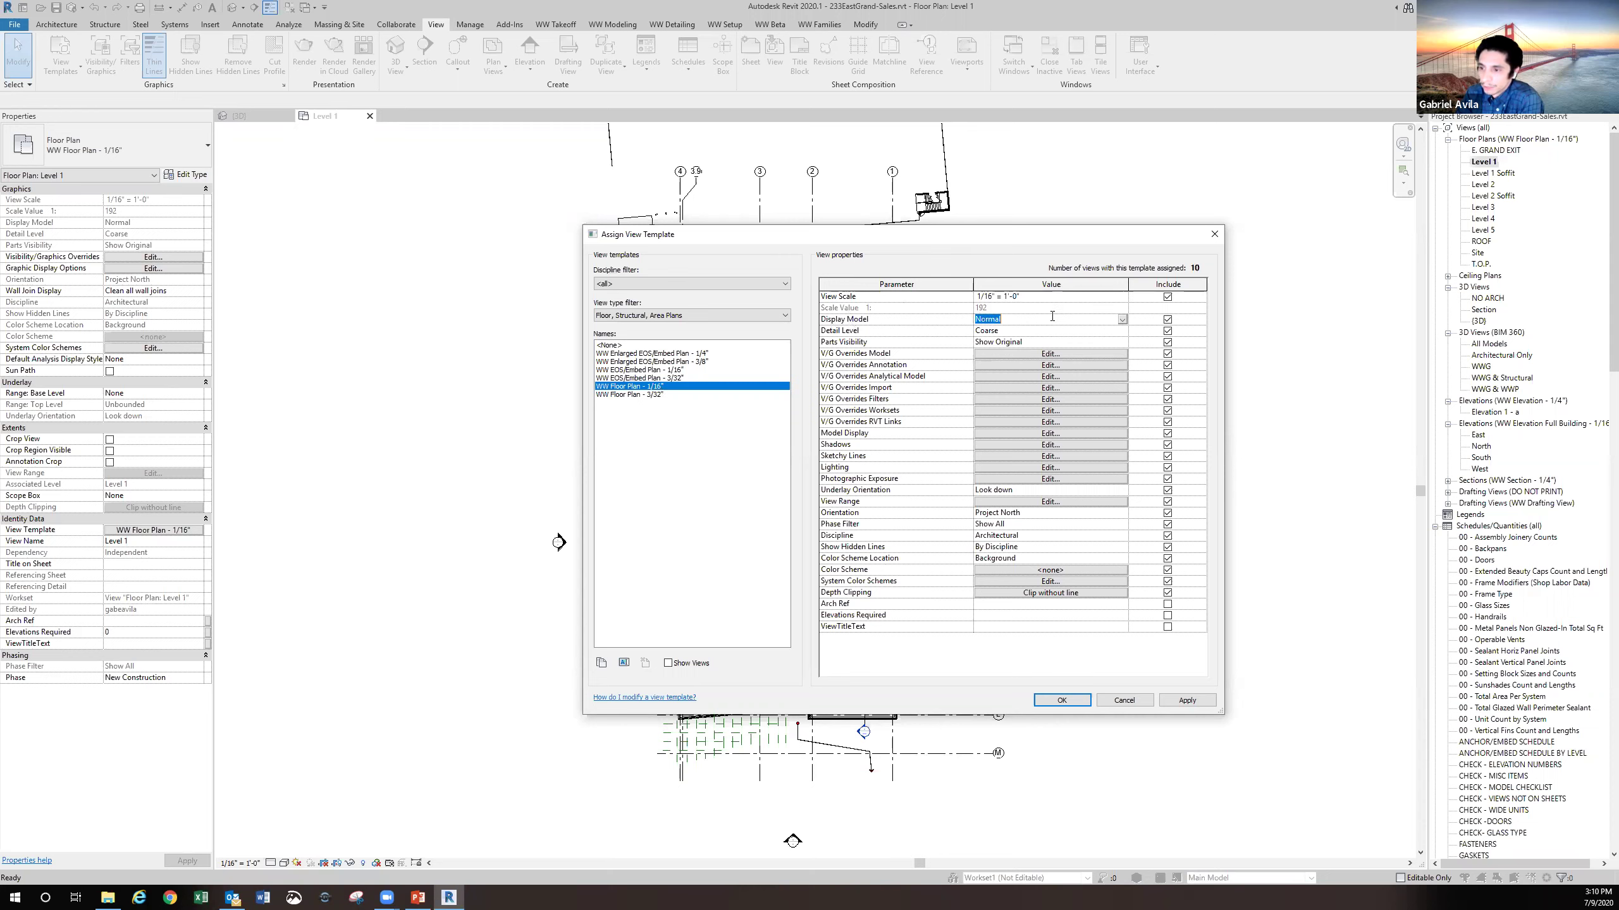
click(1123, 321)
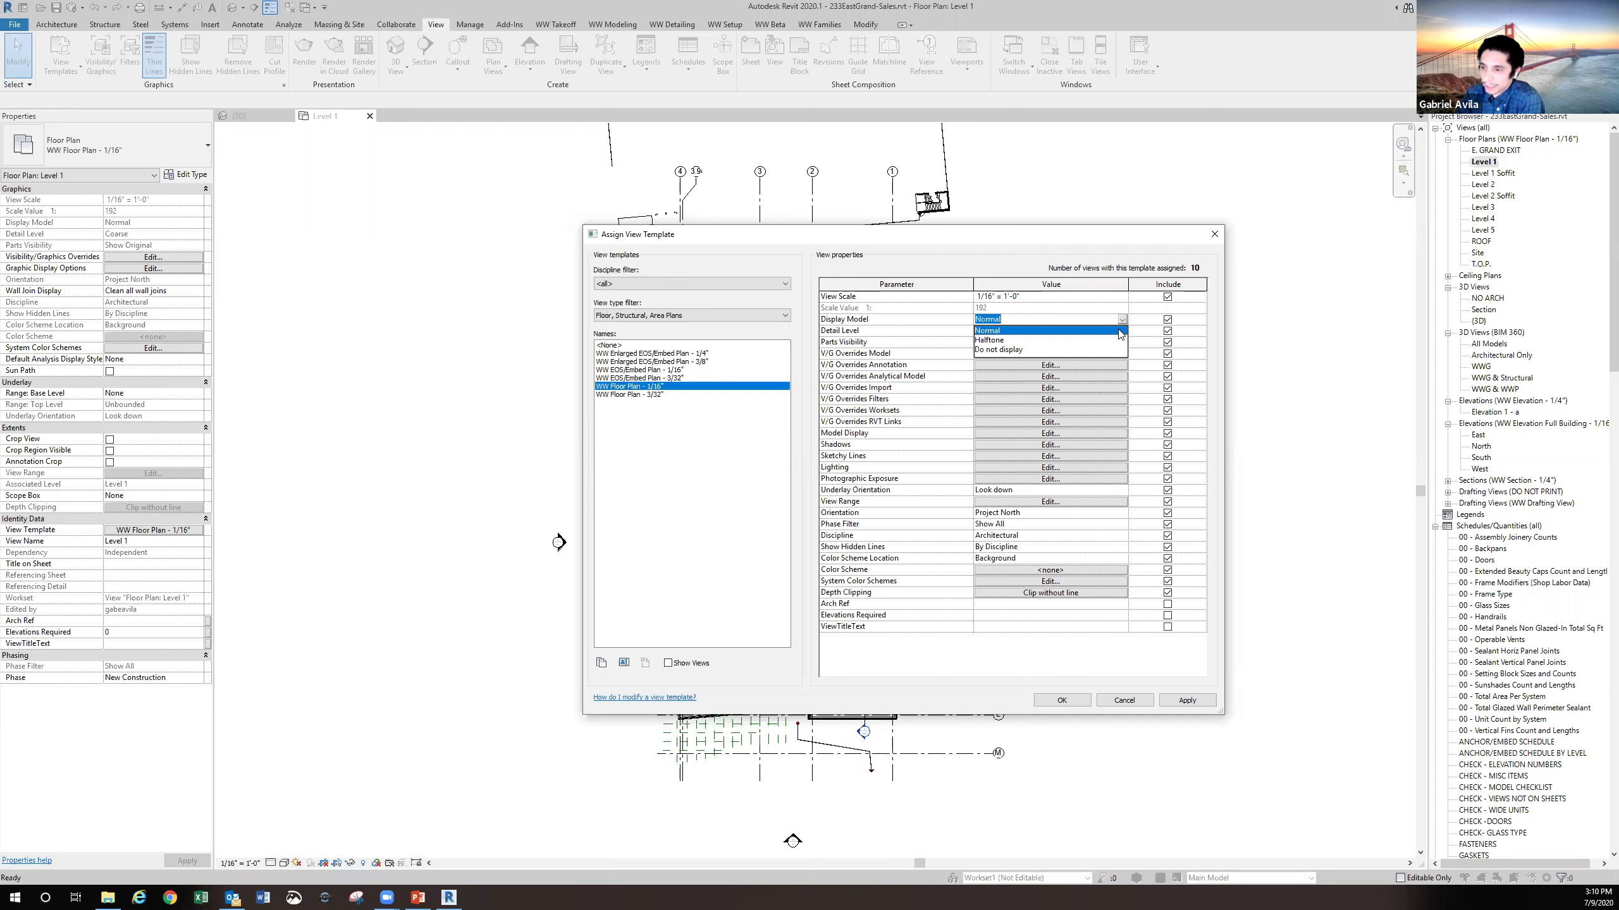
click(1122, 321)
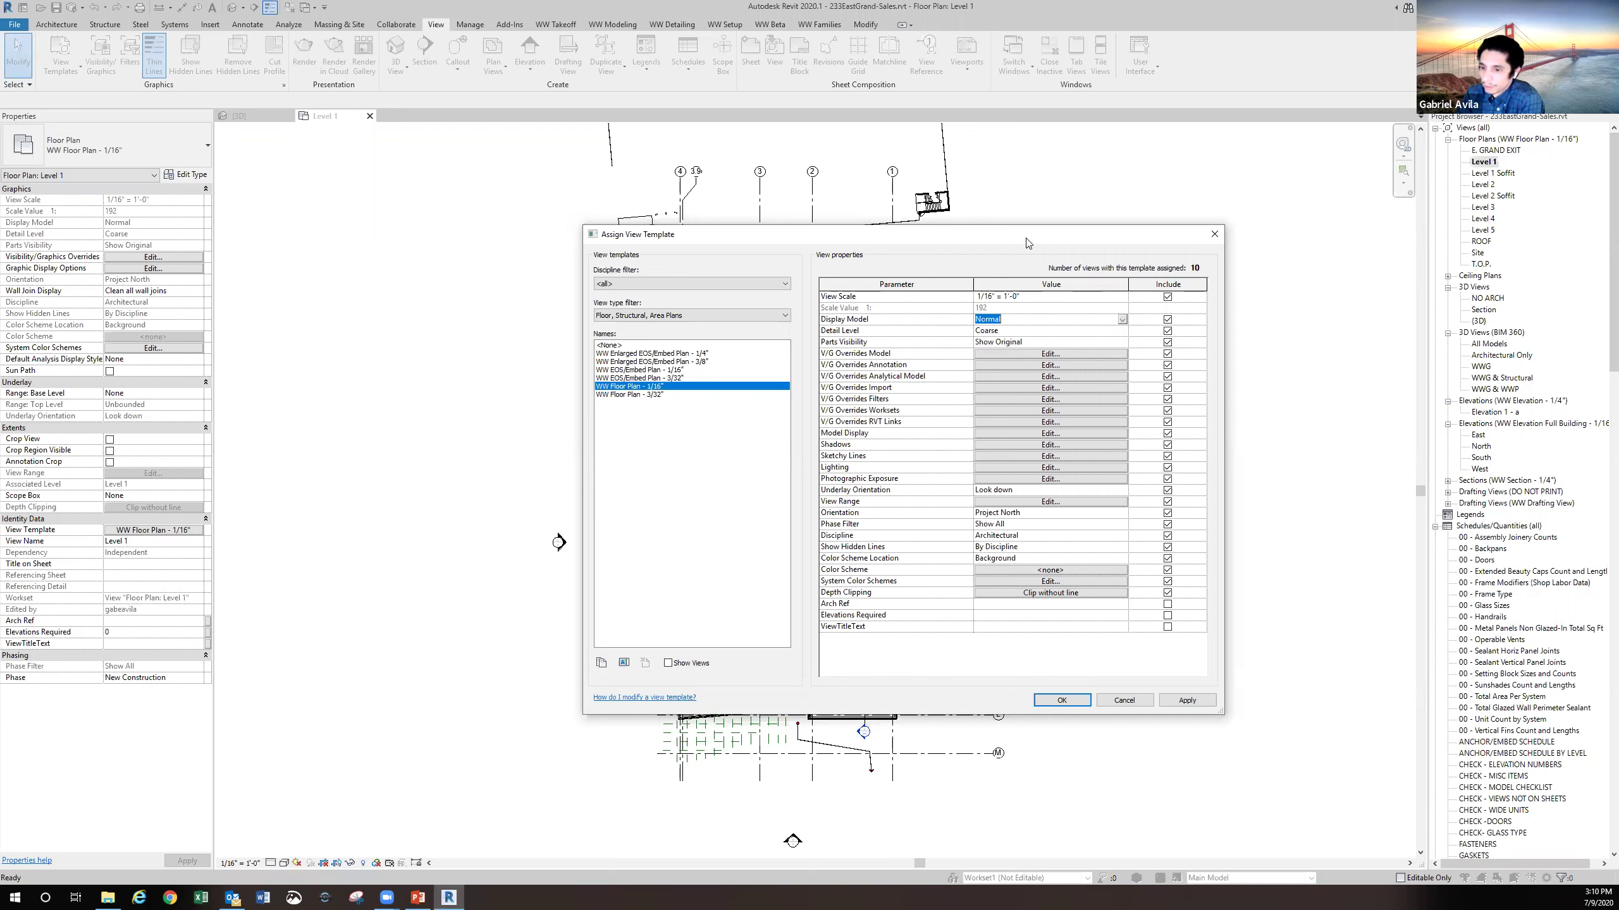
drag(1027, 243, 1405, 197)
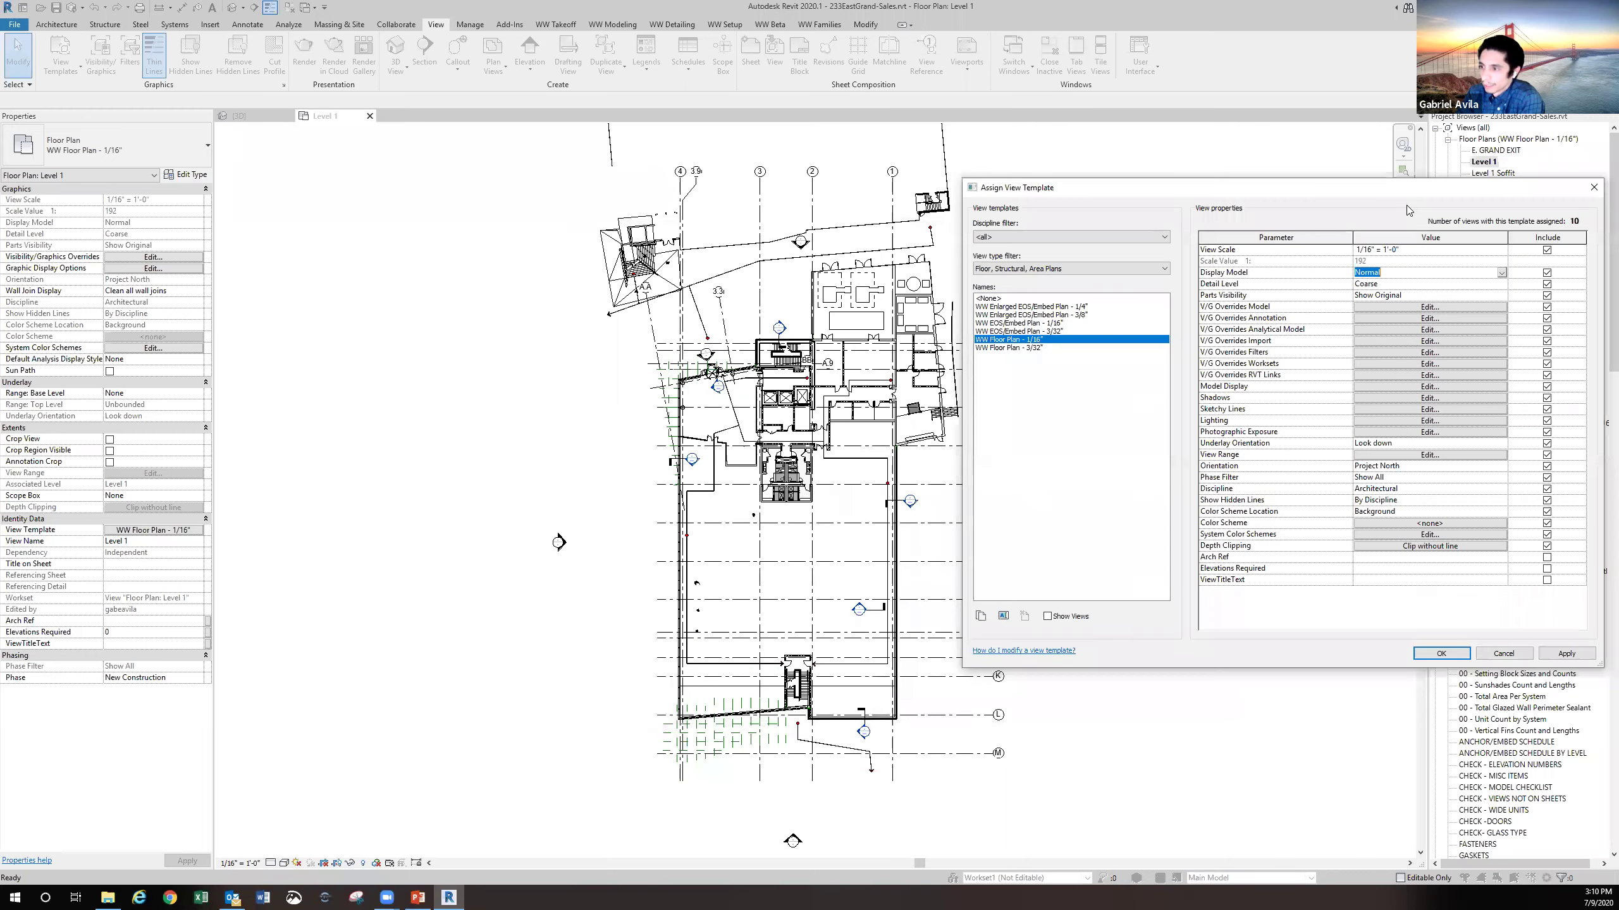
click(1502, 274)
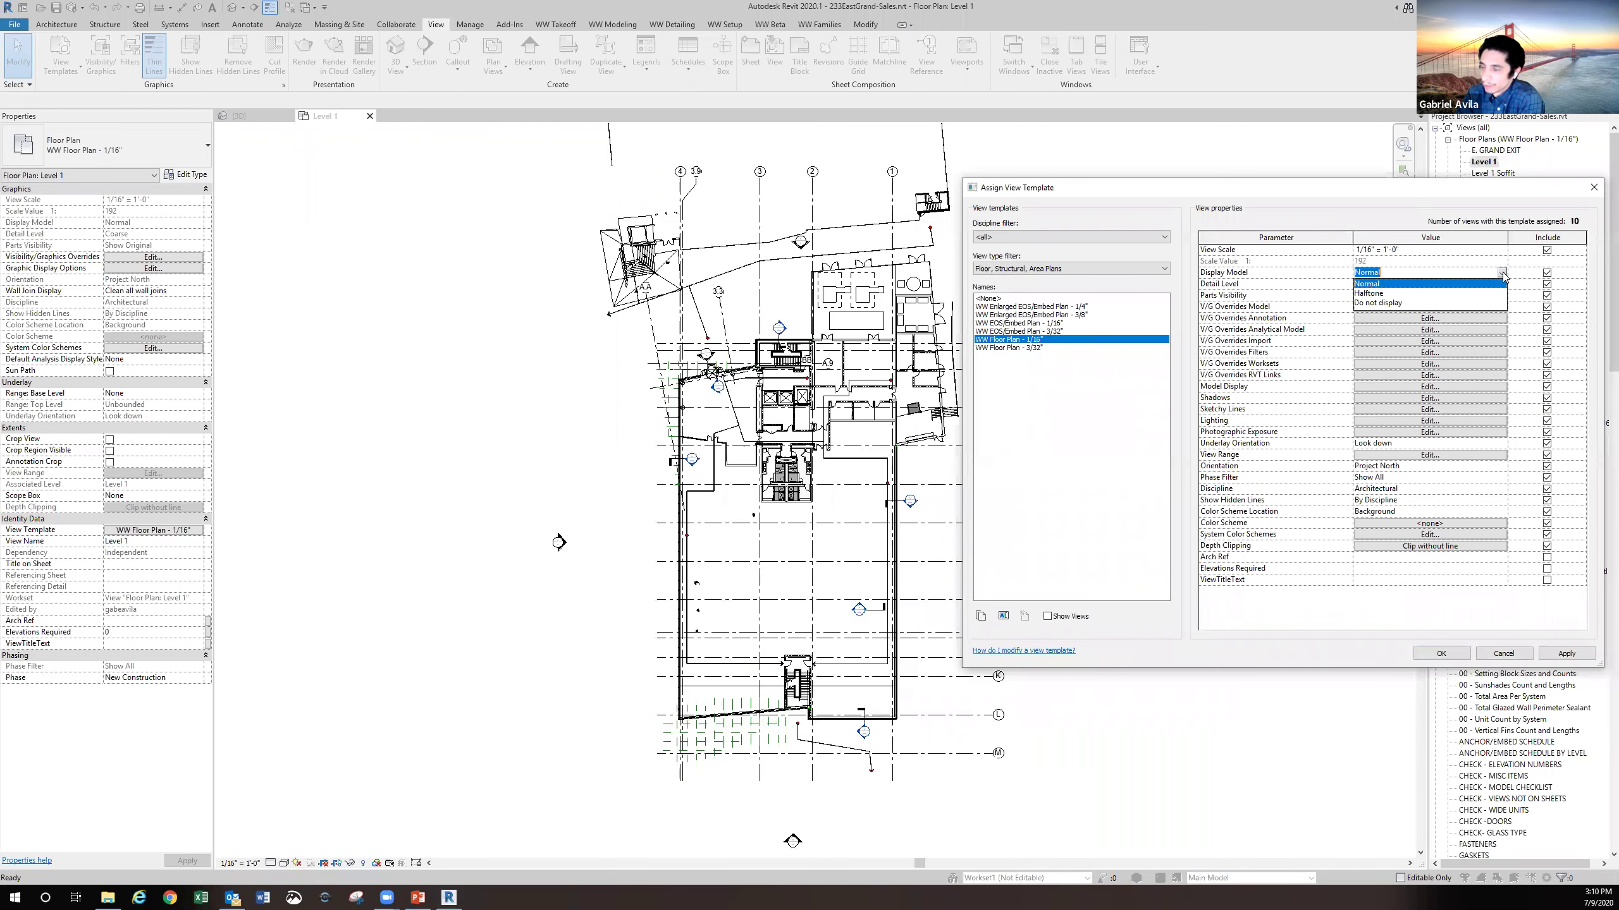
click(1489, 293)
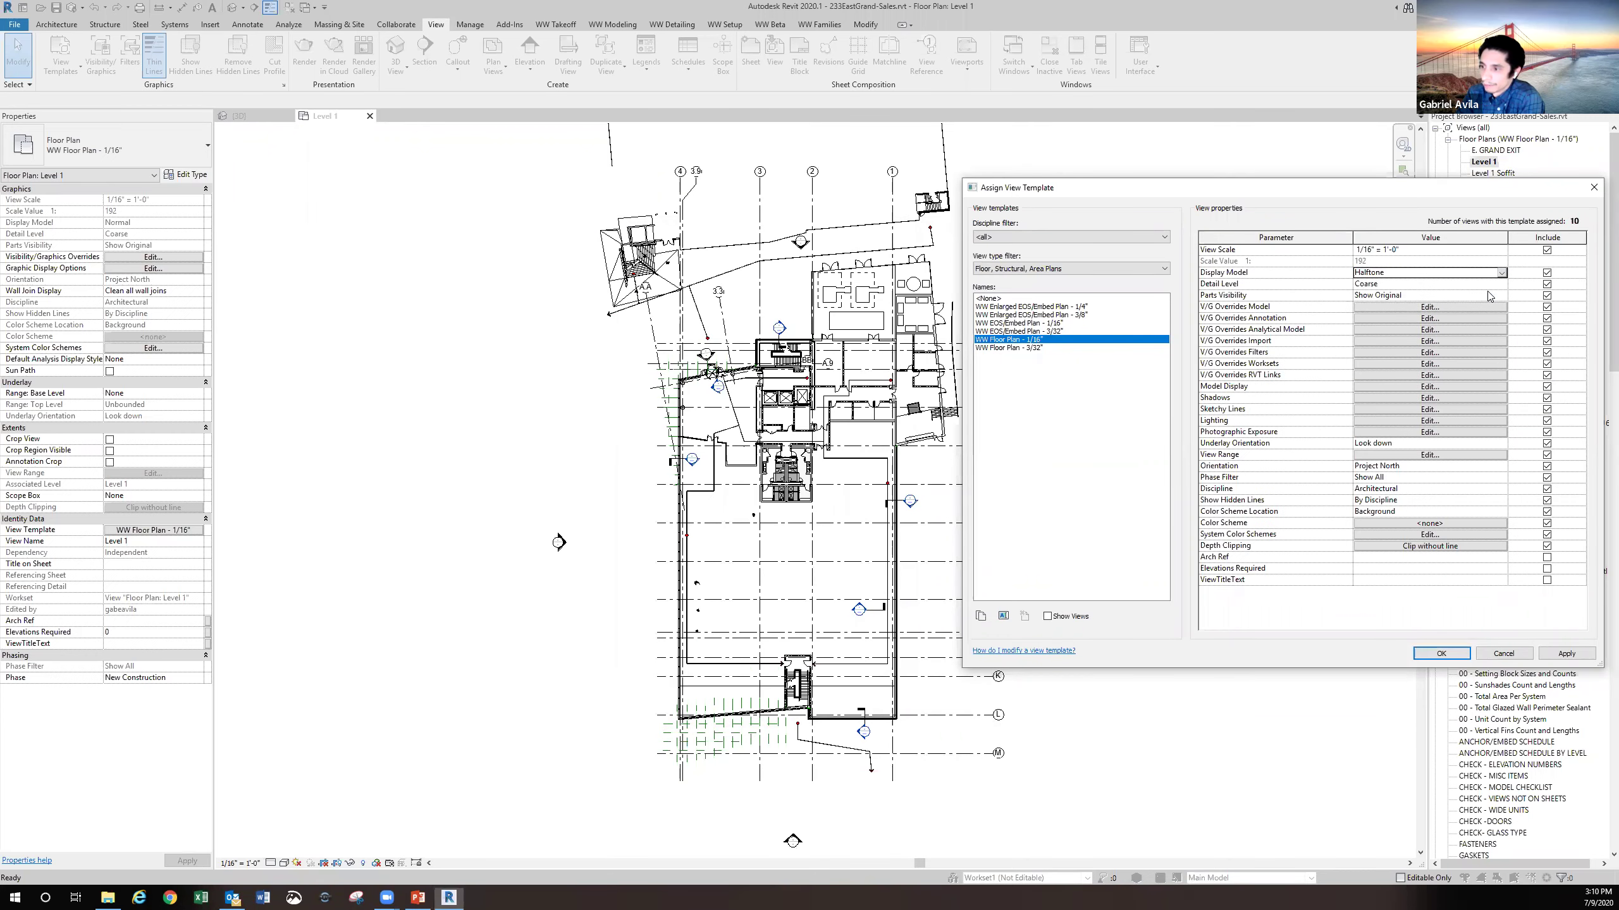
click(1569, 655)
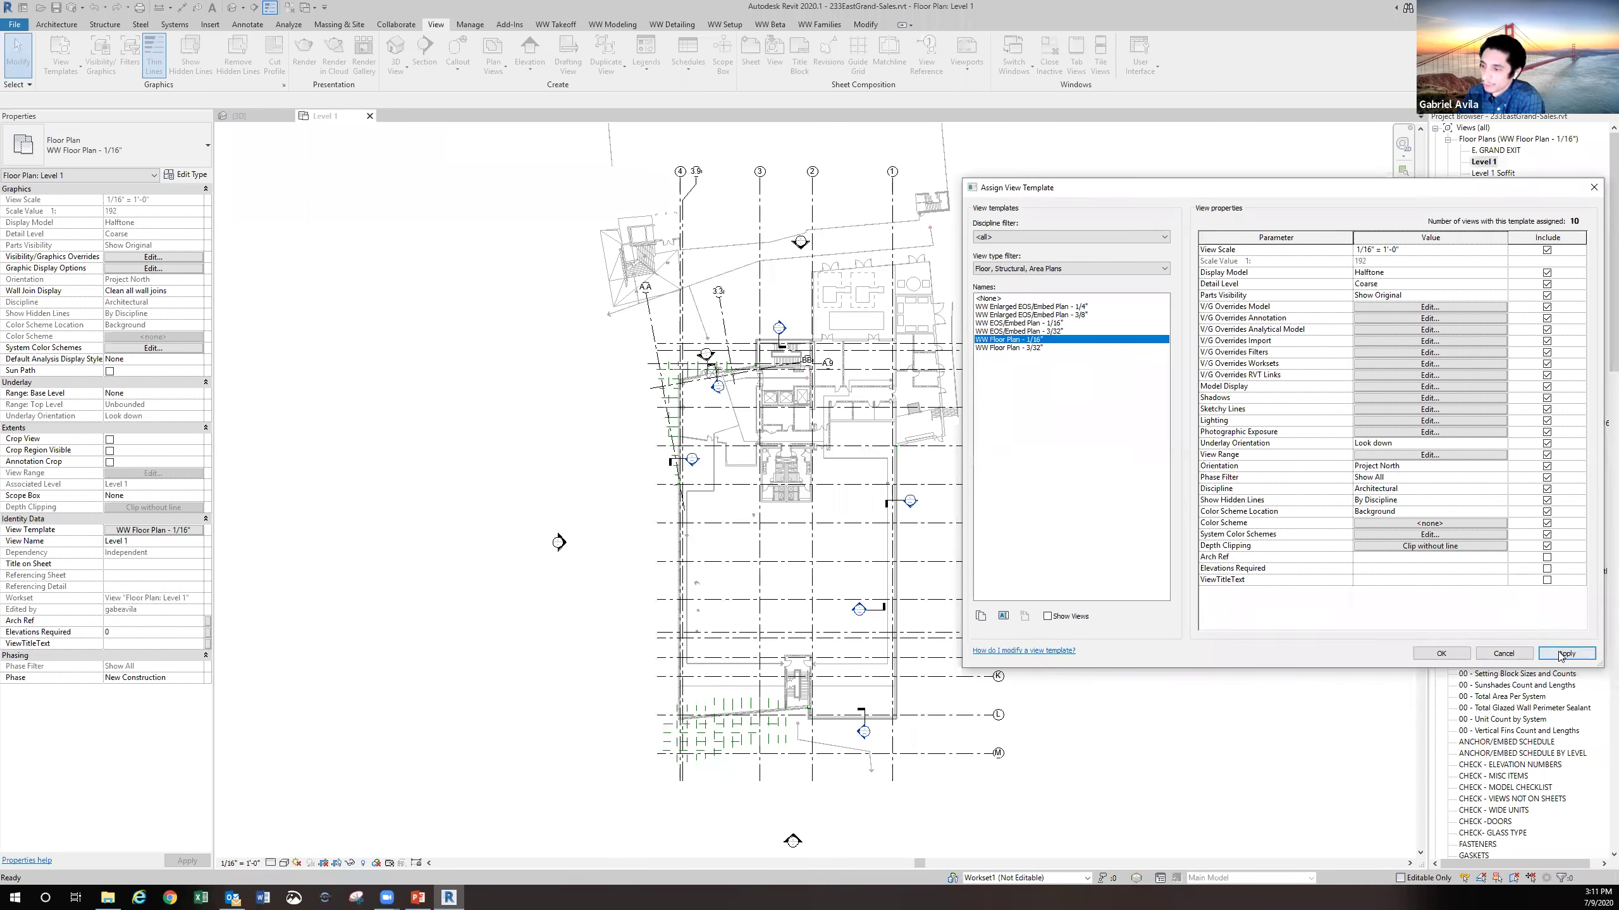
Set the template's Display Model to Do not display and apply it to the view
click(1504, 273)
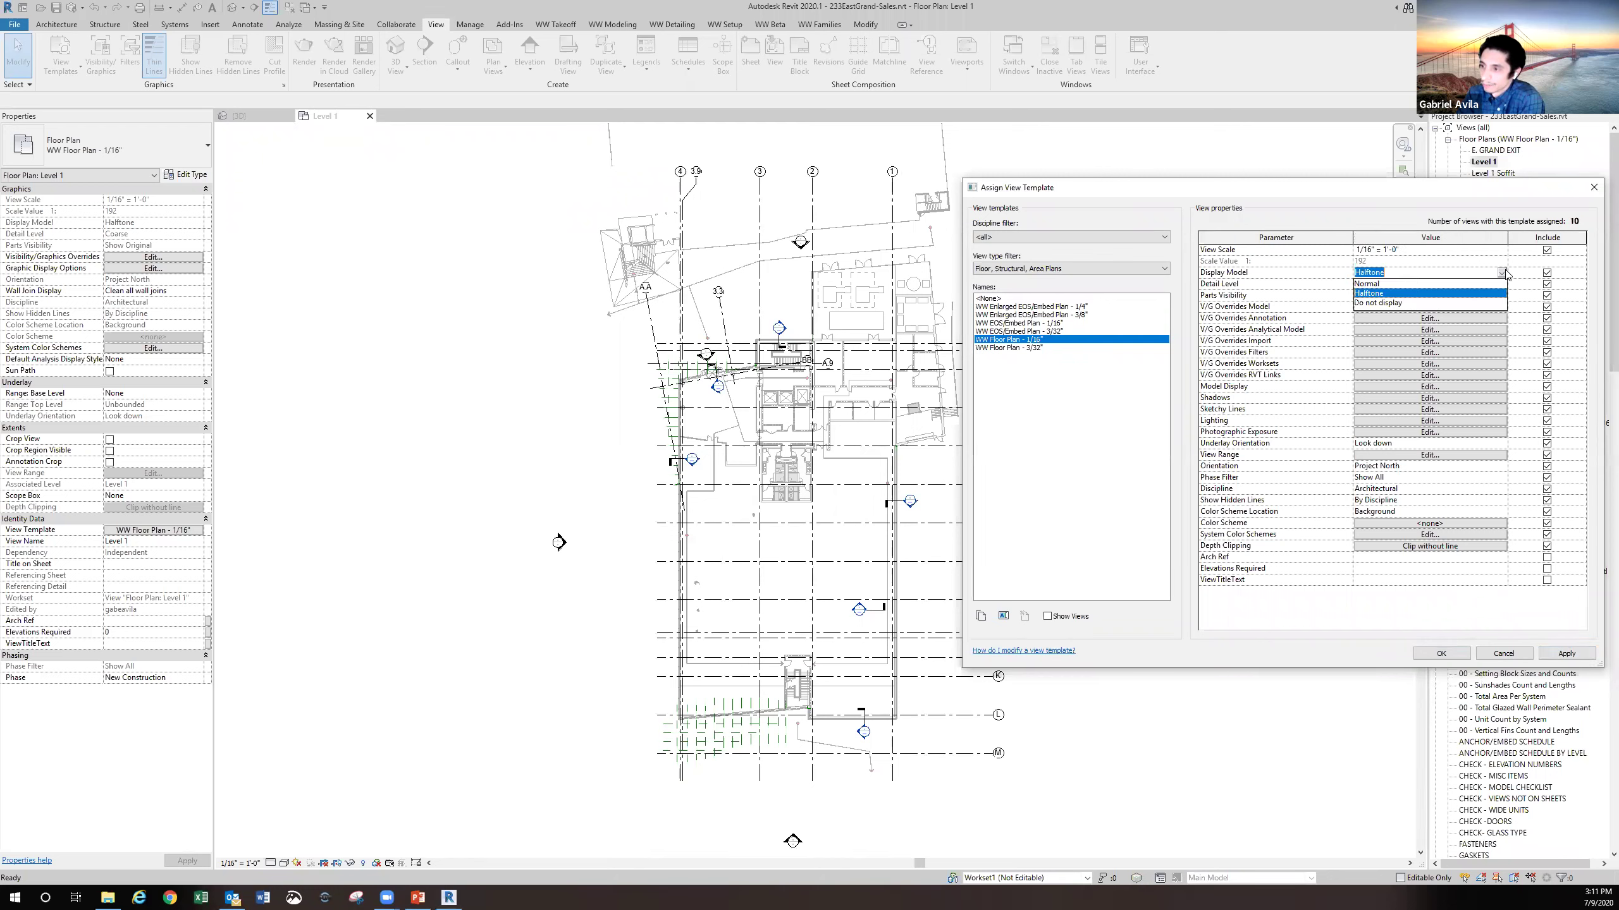
click(1472, 302)
click(1582, 653)
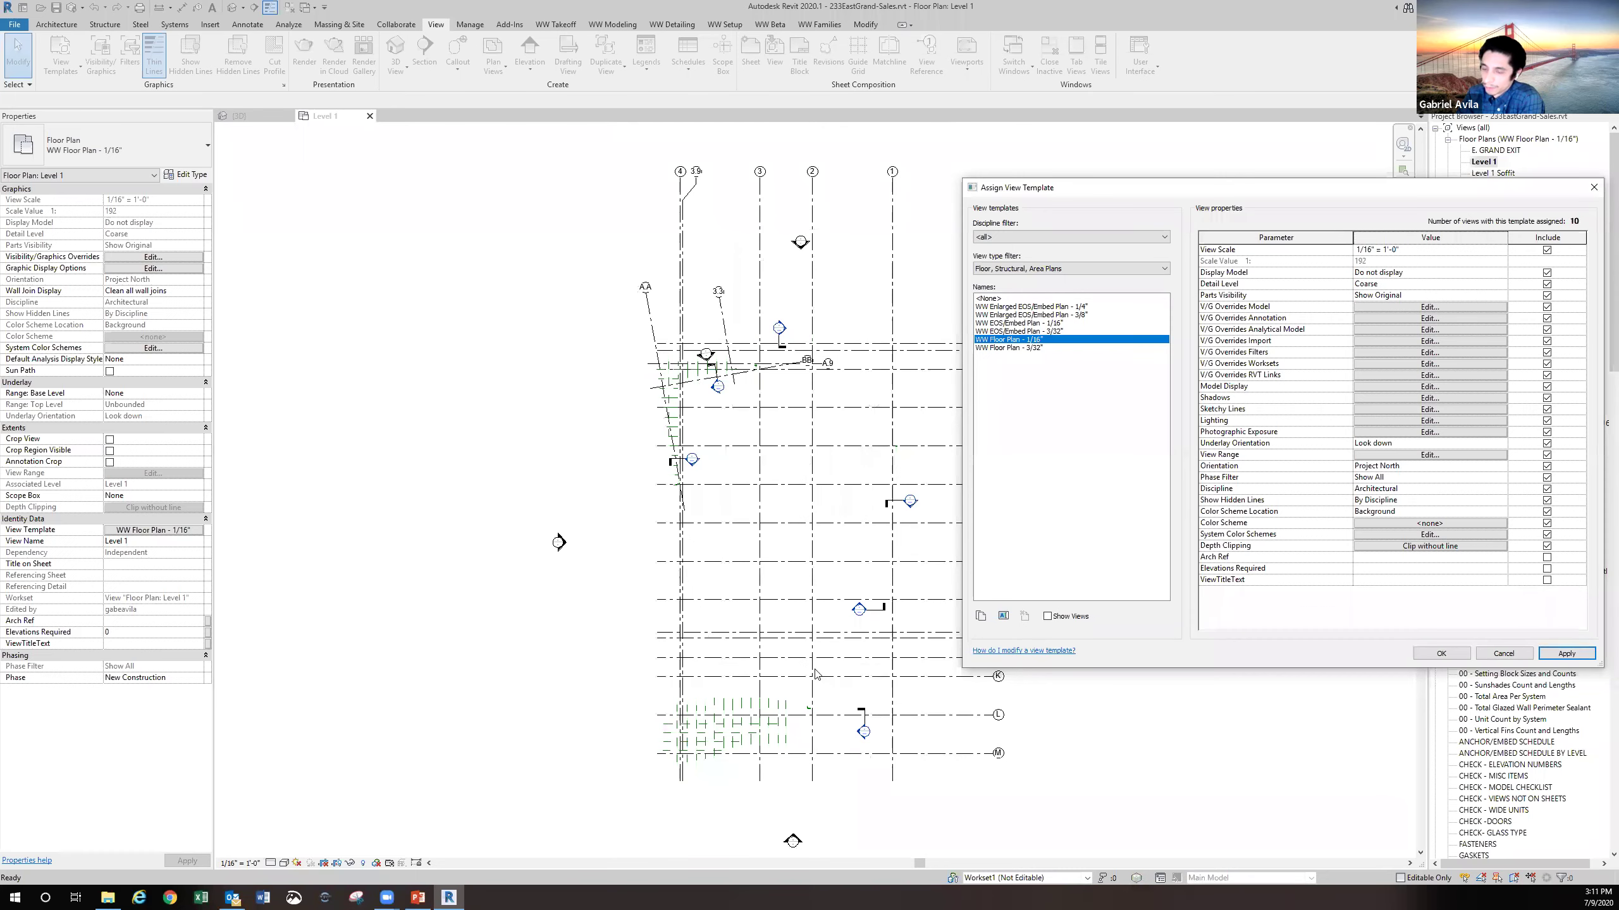
Set the template's Display Model back to Normal and apply it to the view
click(1458, 273)
click(1458, 273)
click(1459, 284)
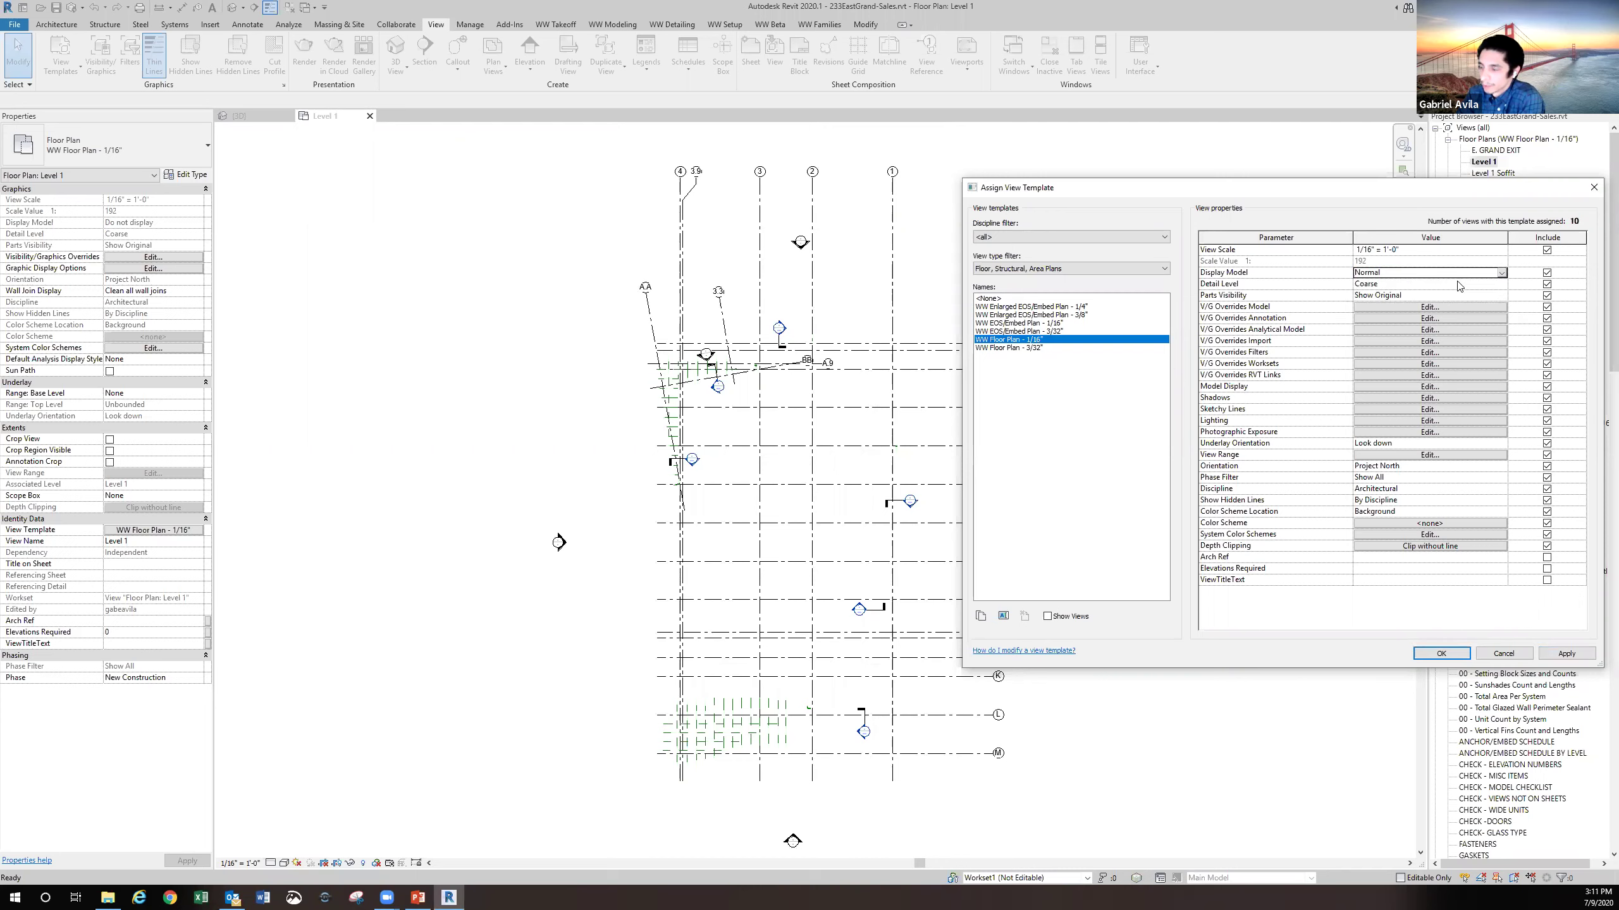
click(1581, 656)
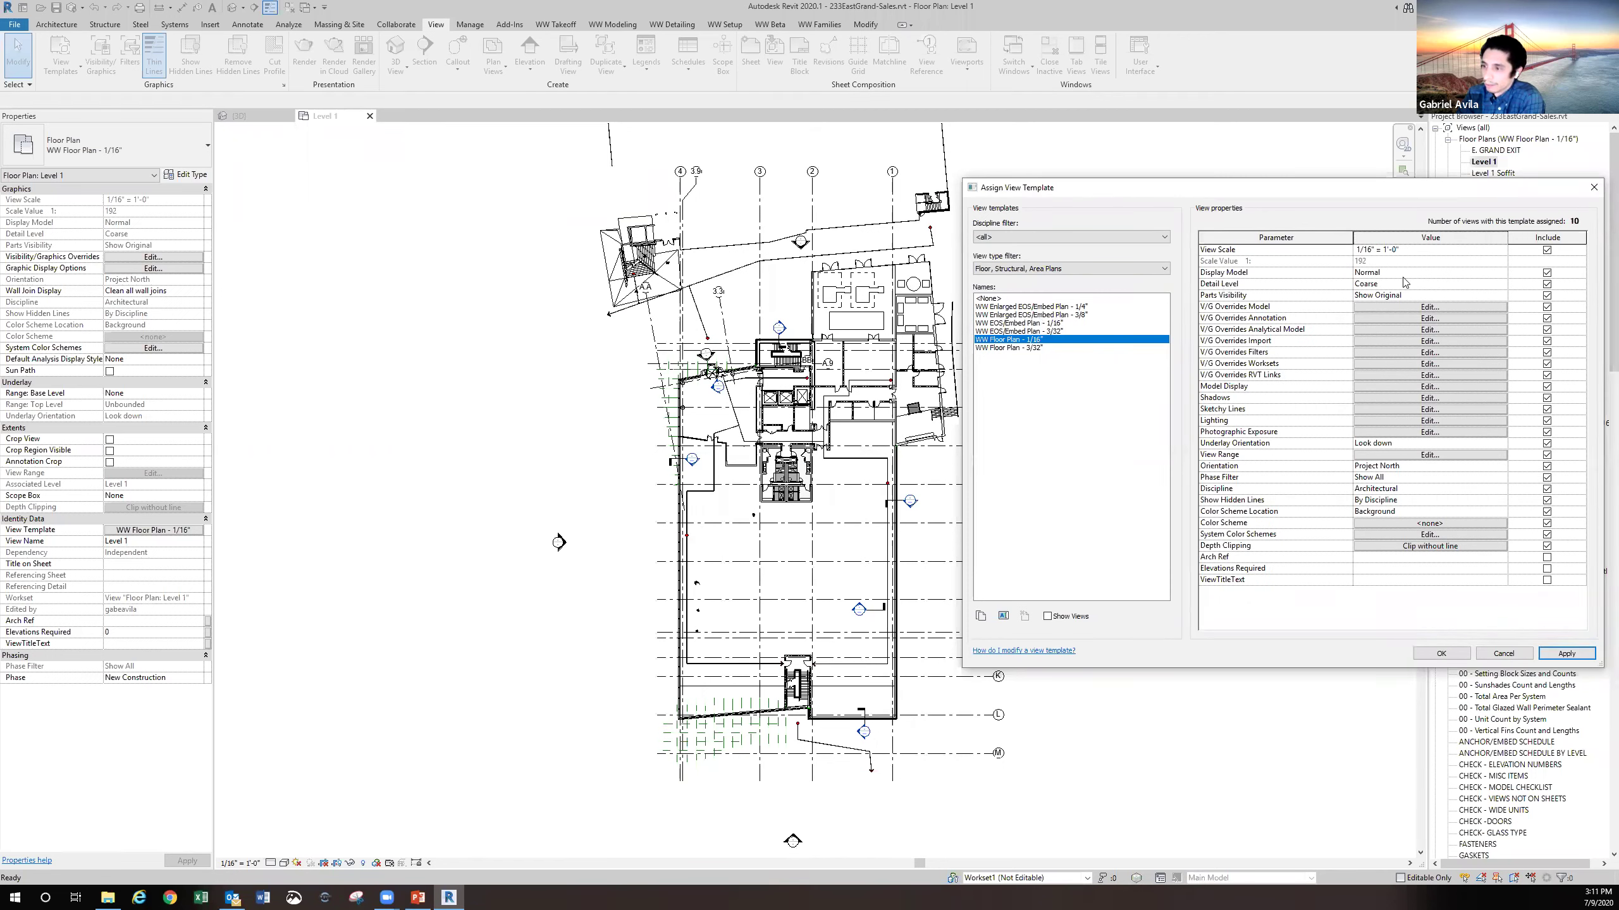
Examine the options offered for the template's Detail Level and Parts Visibility
click(1506, 285)
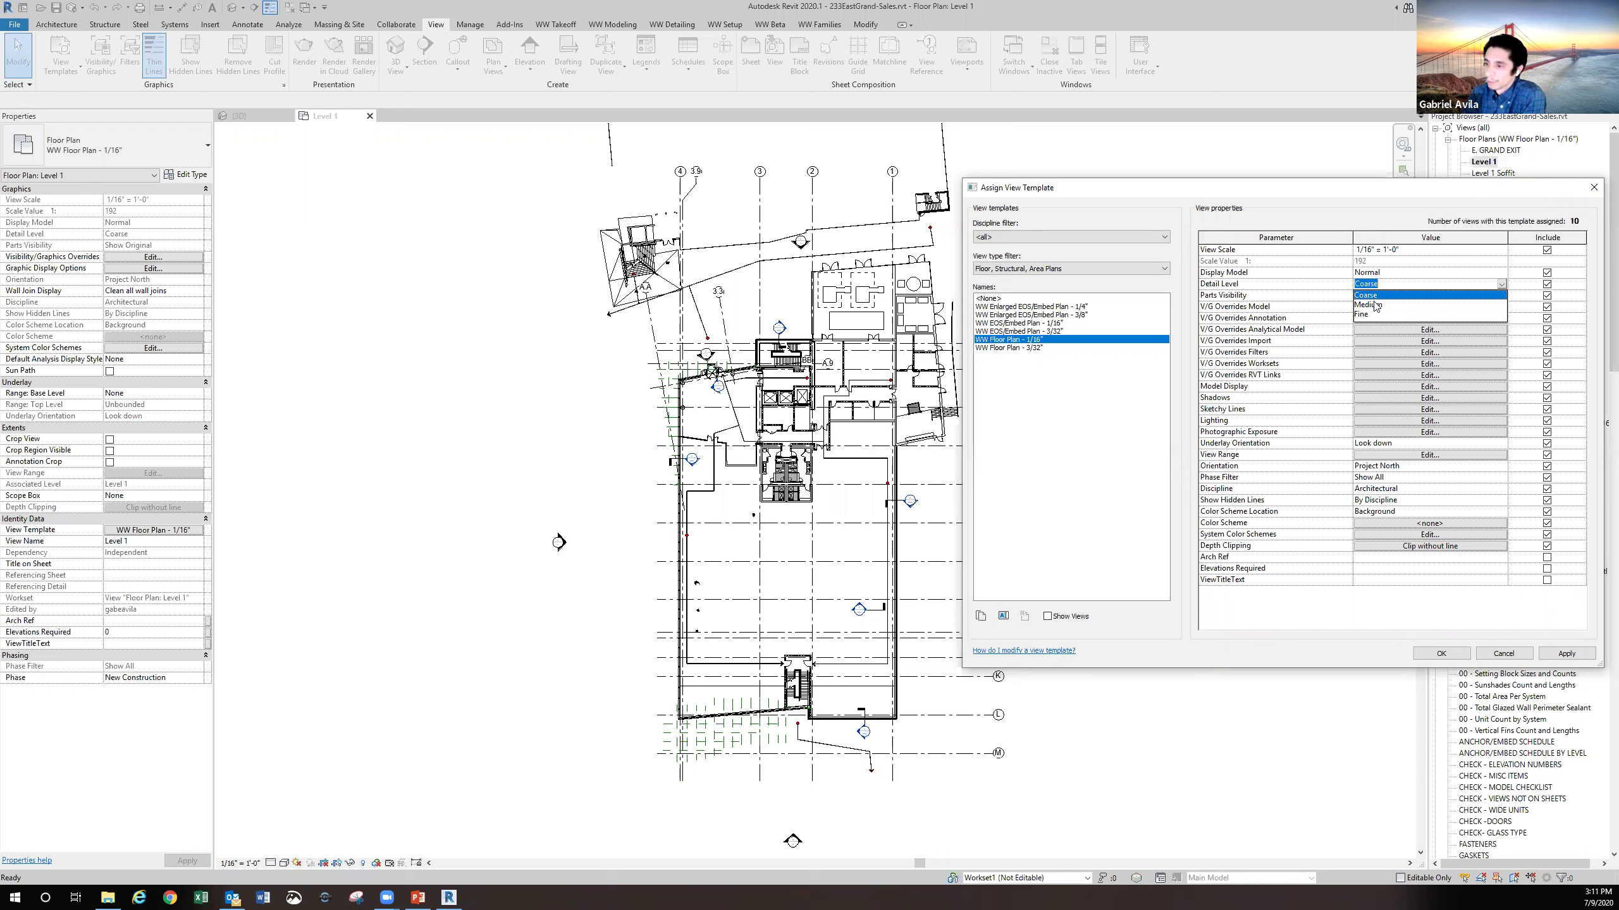
click(1380, 285)
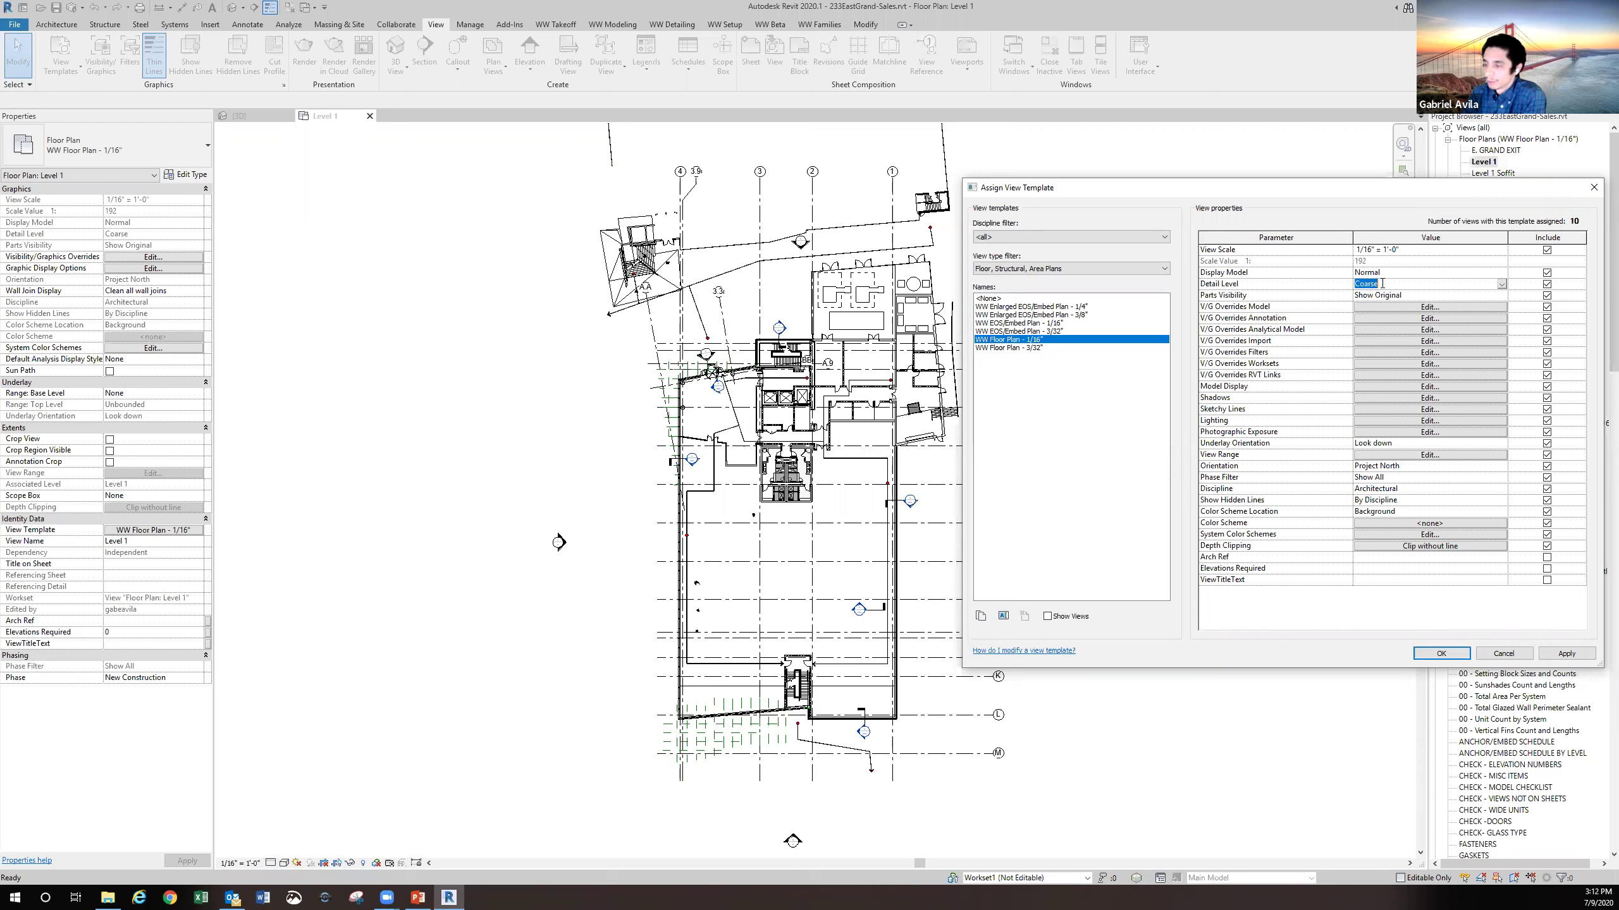
click(1323, 294)
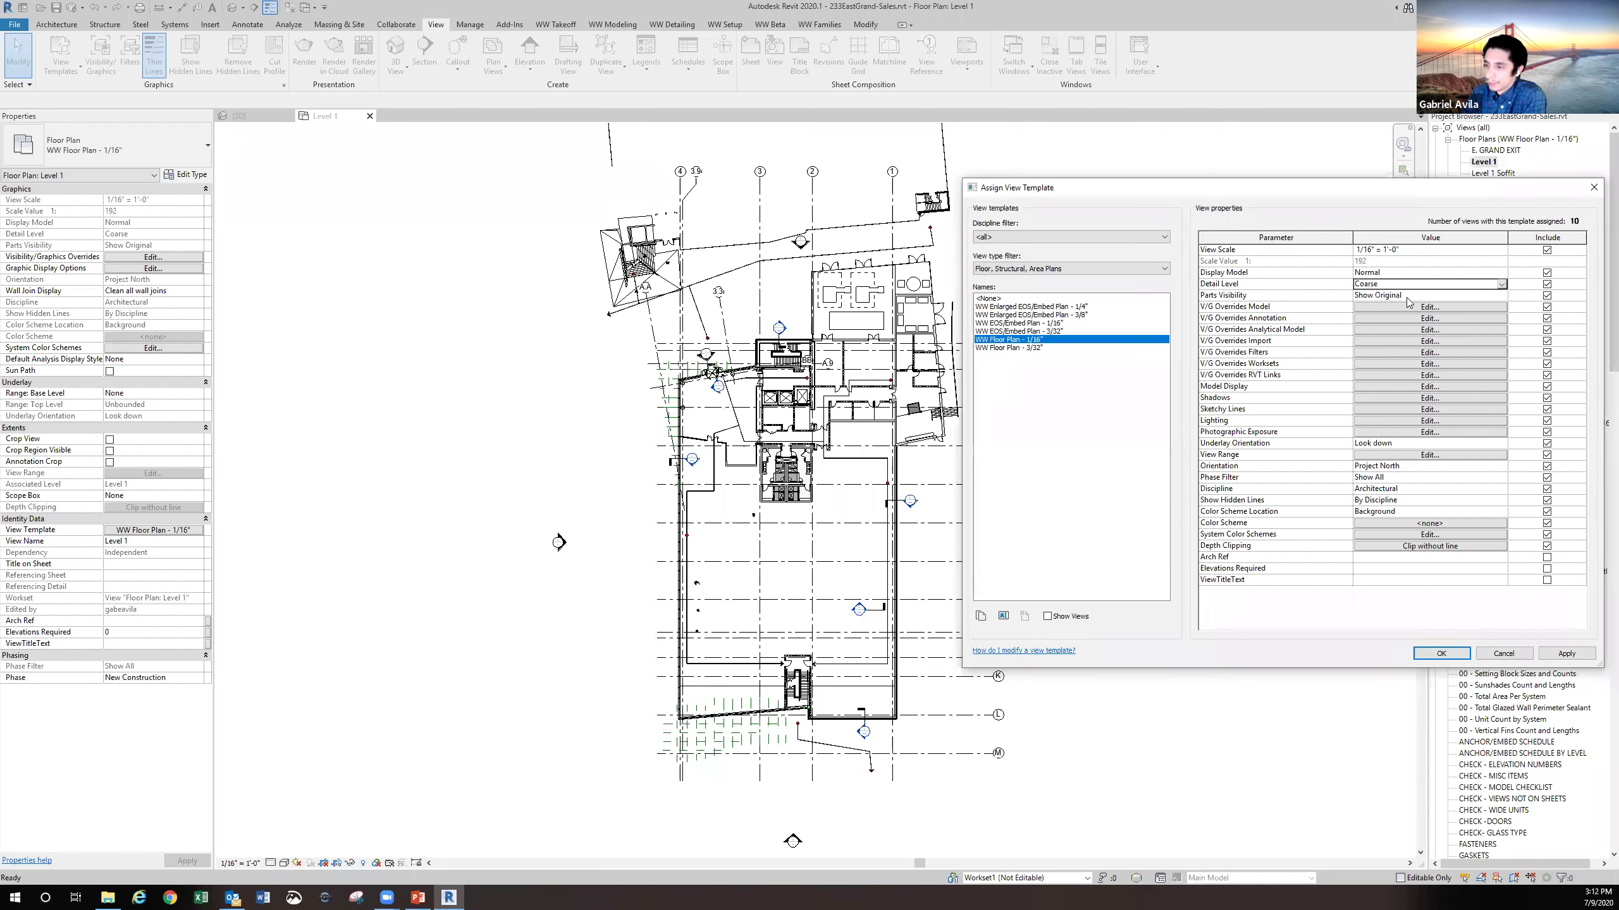
click(1502, 295)
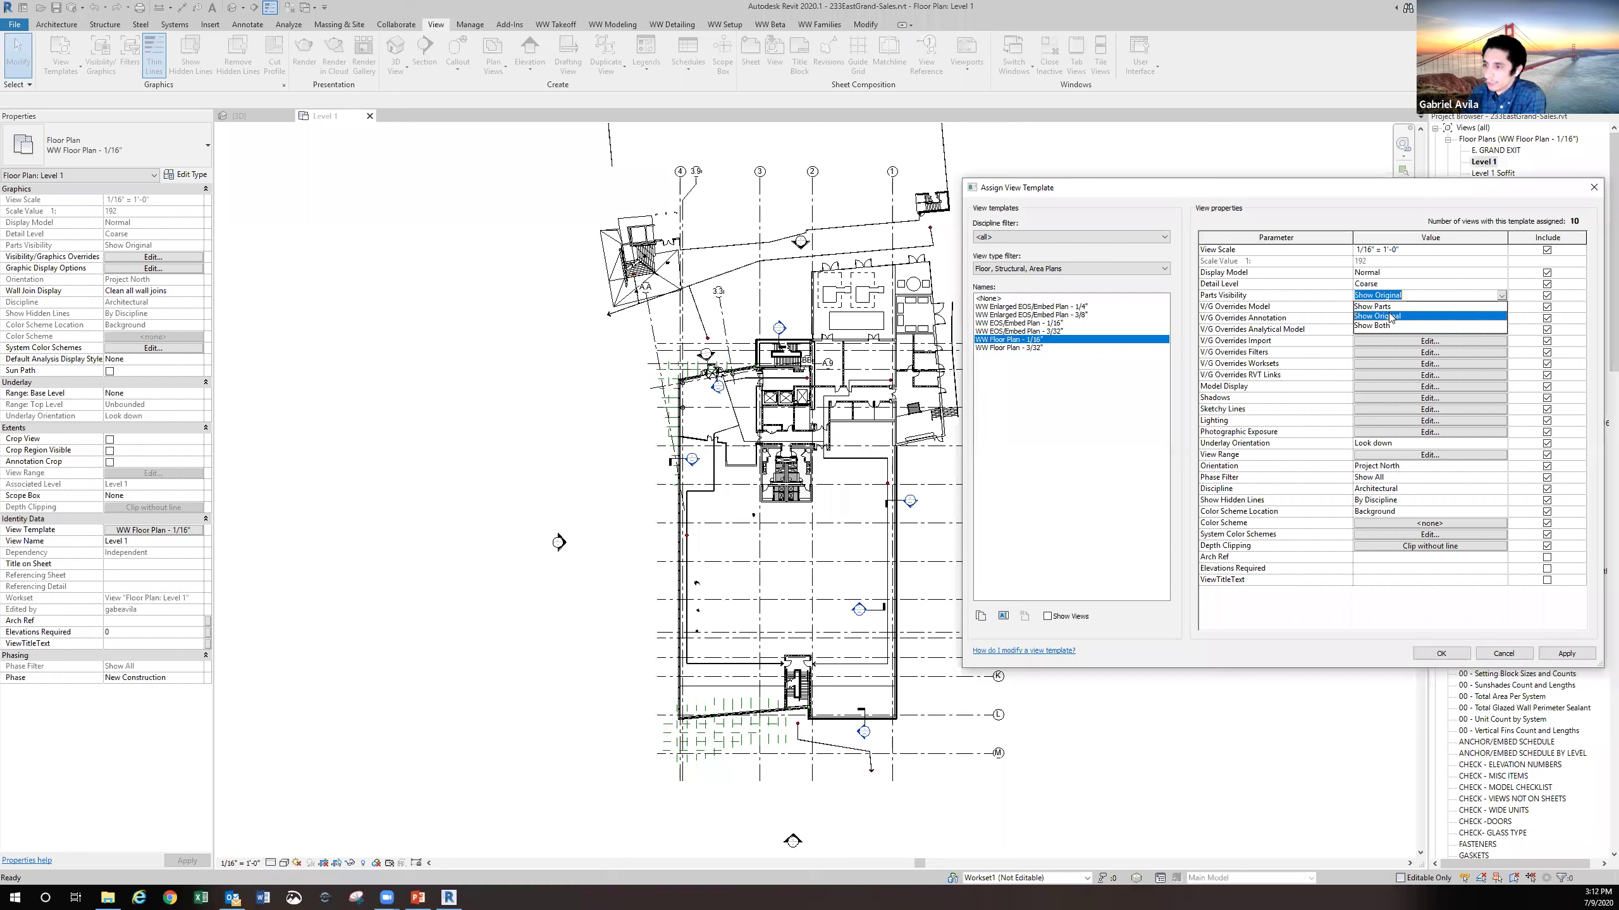
click(1389, 316)
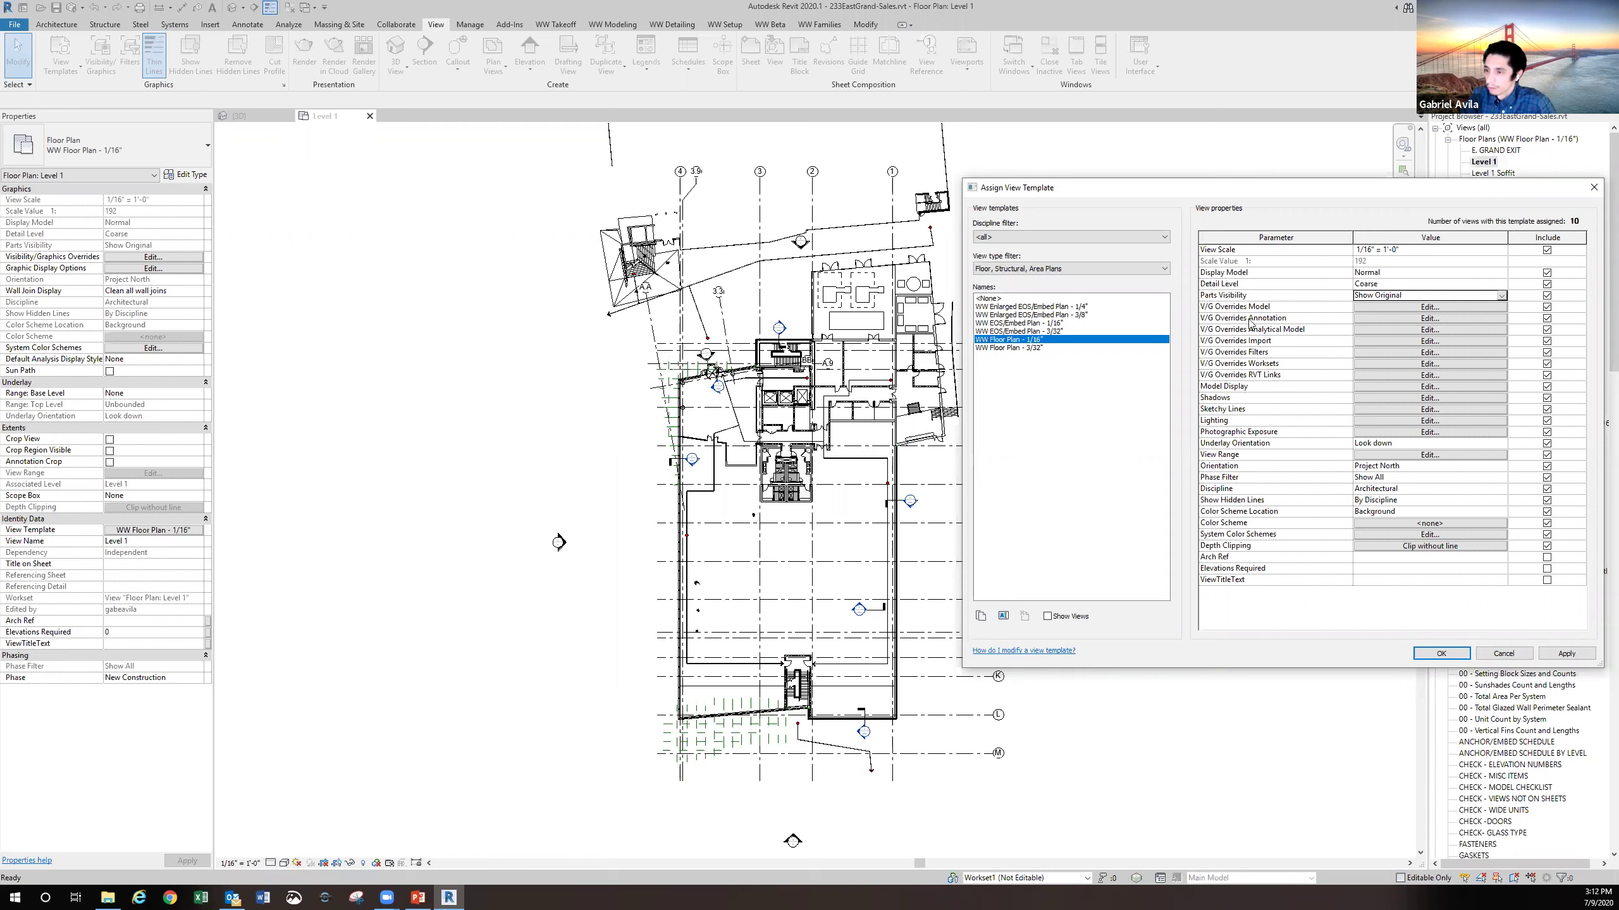
Examine the template's V/G model overrides with the dialog moved beside the template's property list
click(1424, 308)
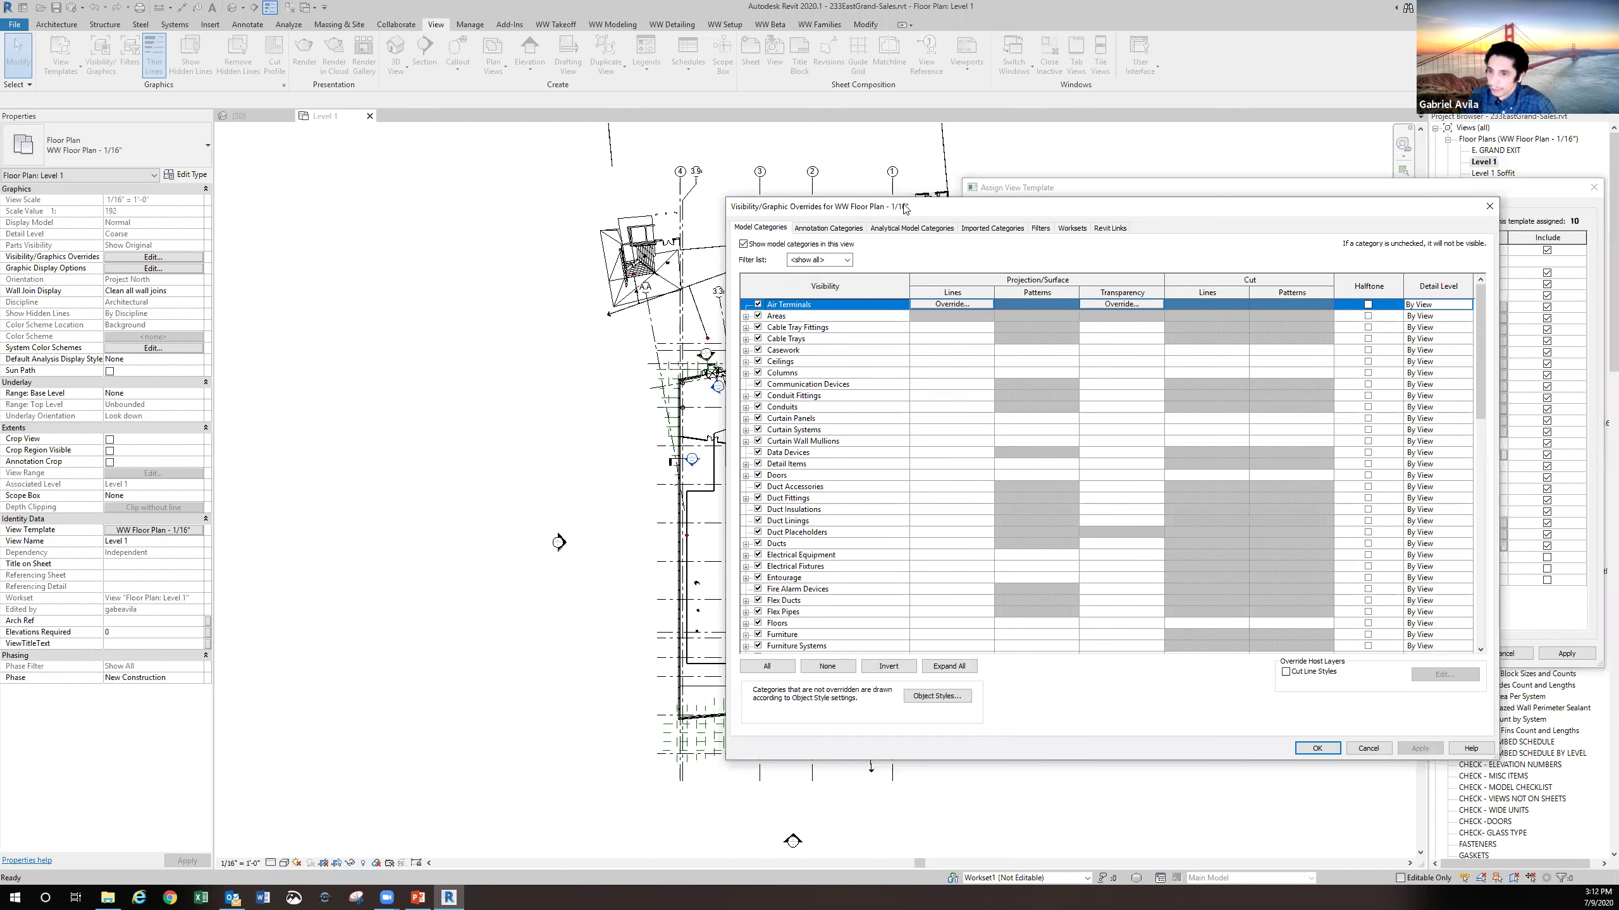
drag(904, 209, 945, 204)
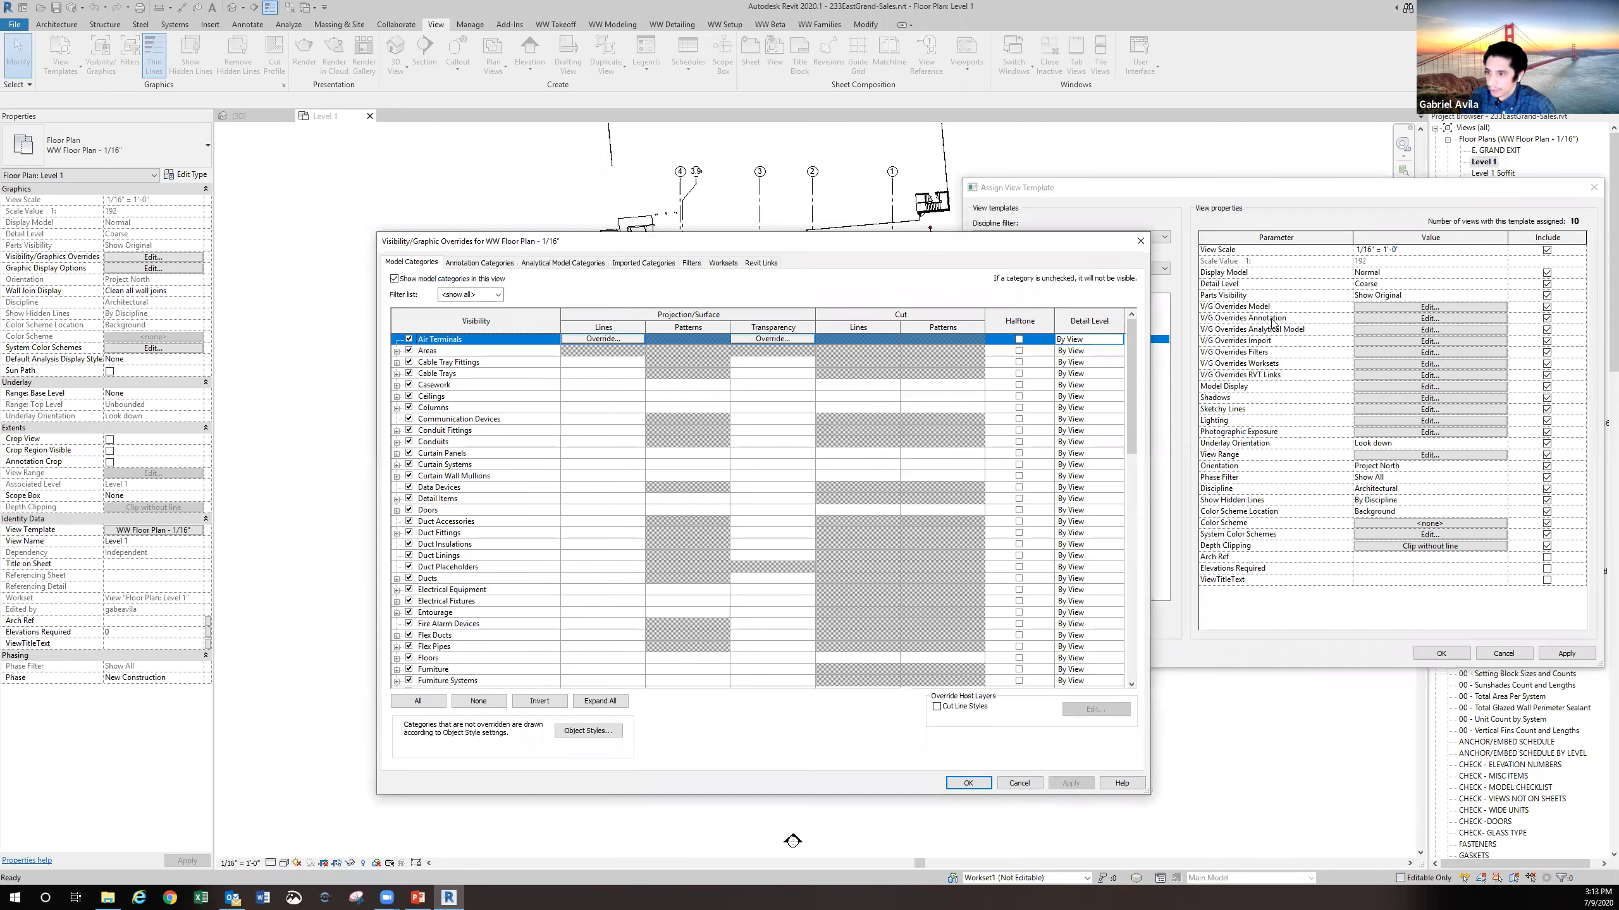
drag(1207, 215, 817, 254)
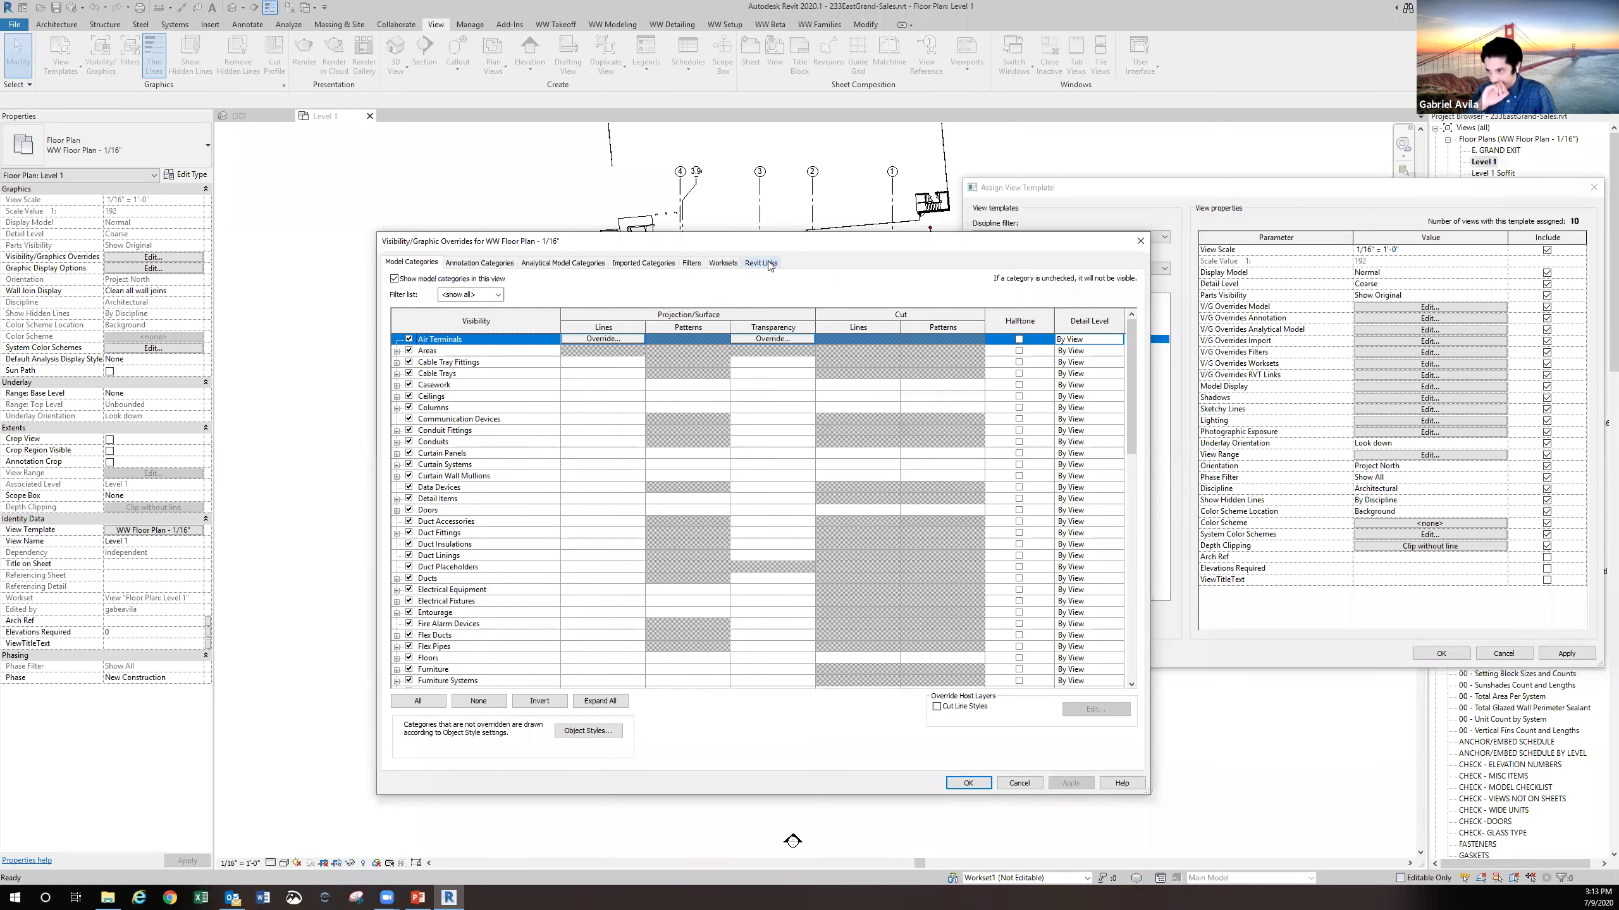
click(1140, 241)
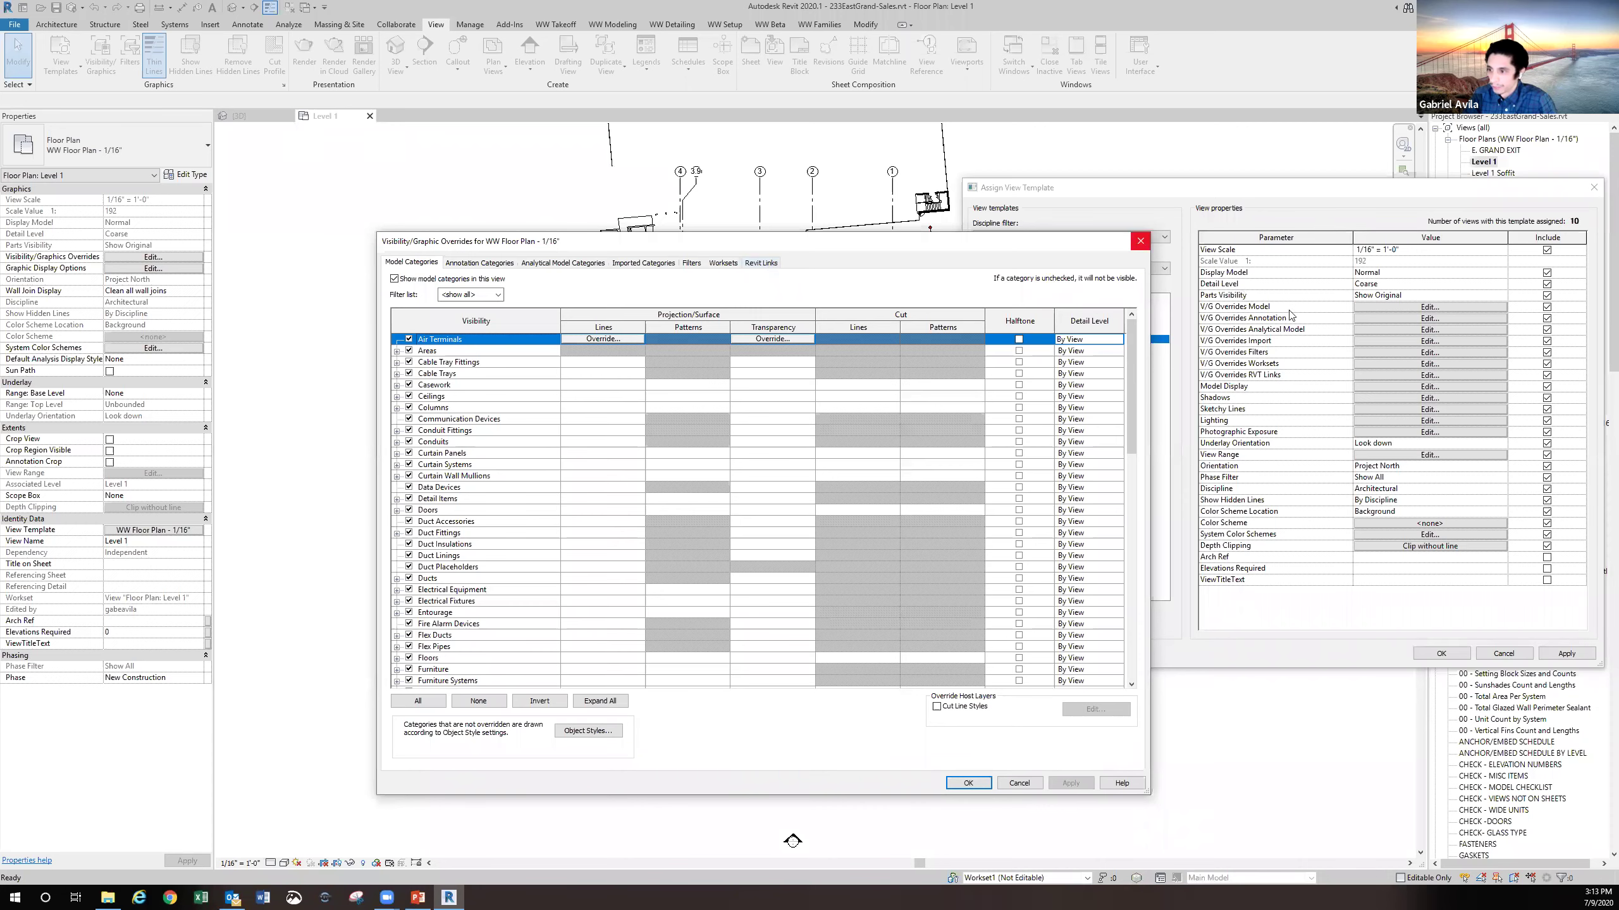
Review the template's Revit link overrides, and reopen its V/G model overrides with the dialog moved clear of the plan
click(1403, 376)
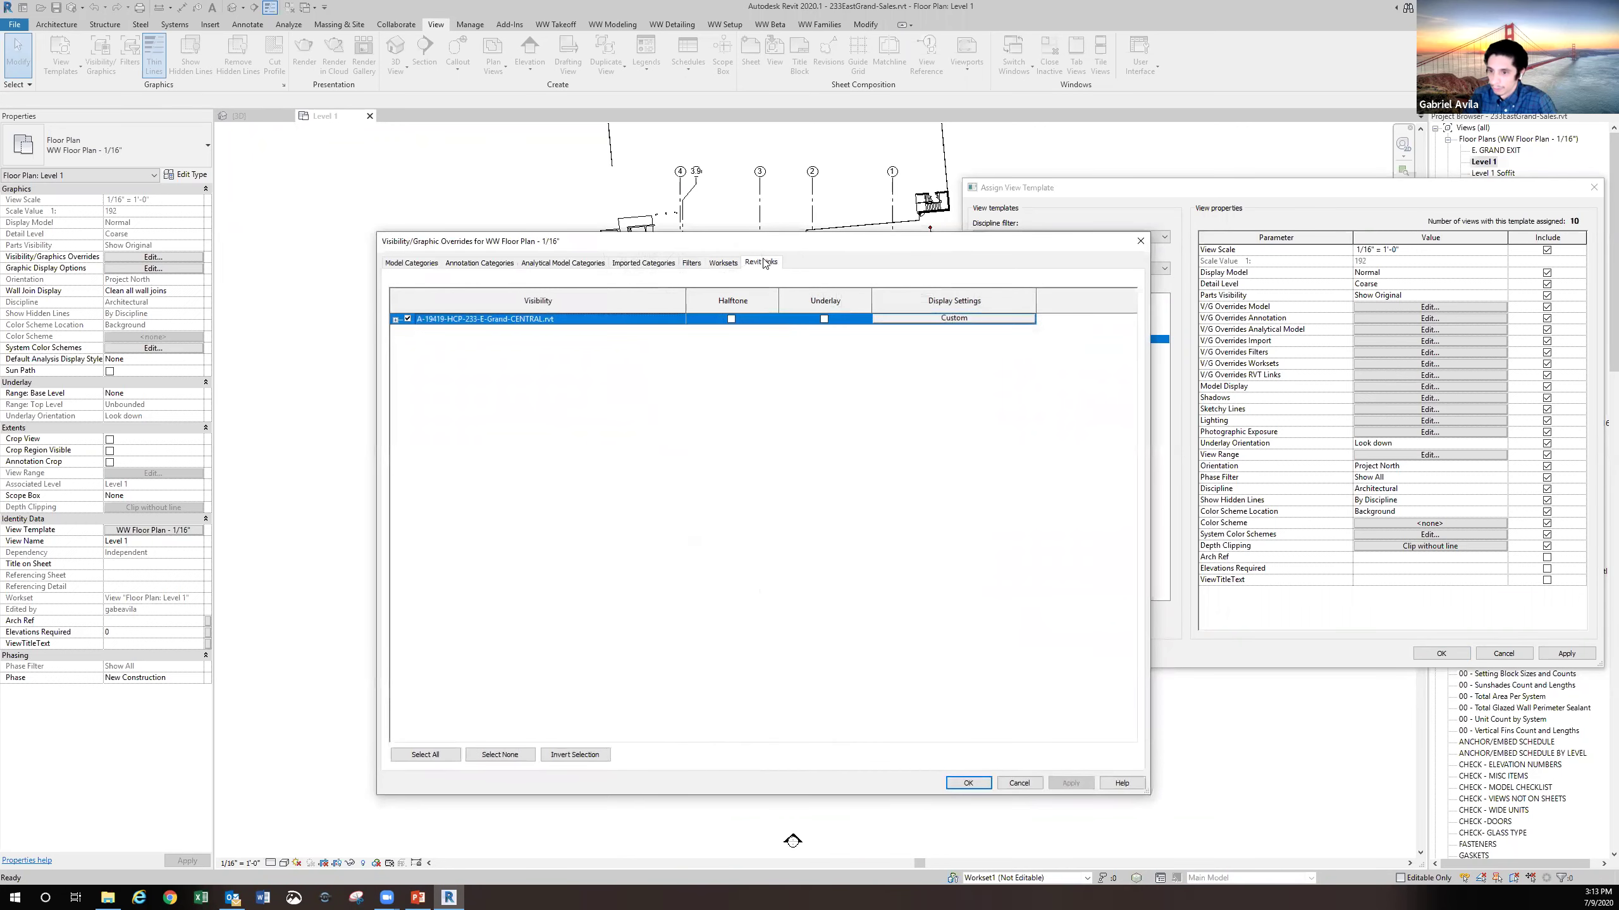
click(1140, 241)
key(Return)
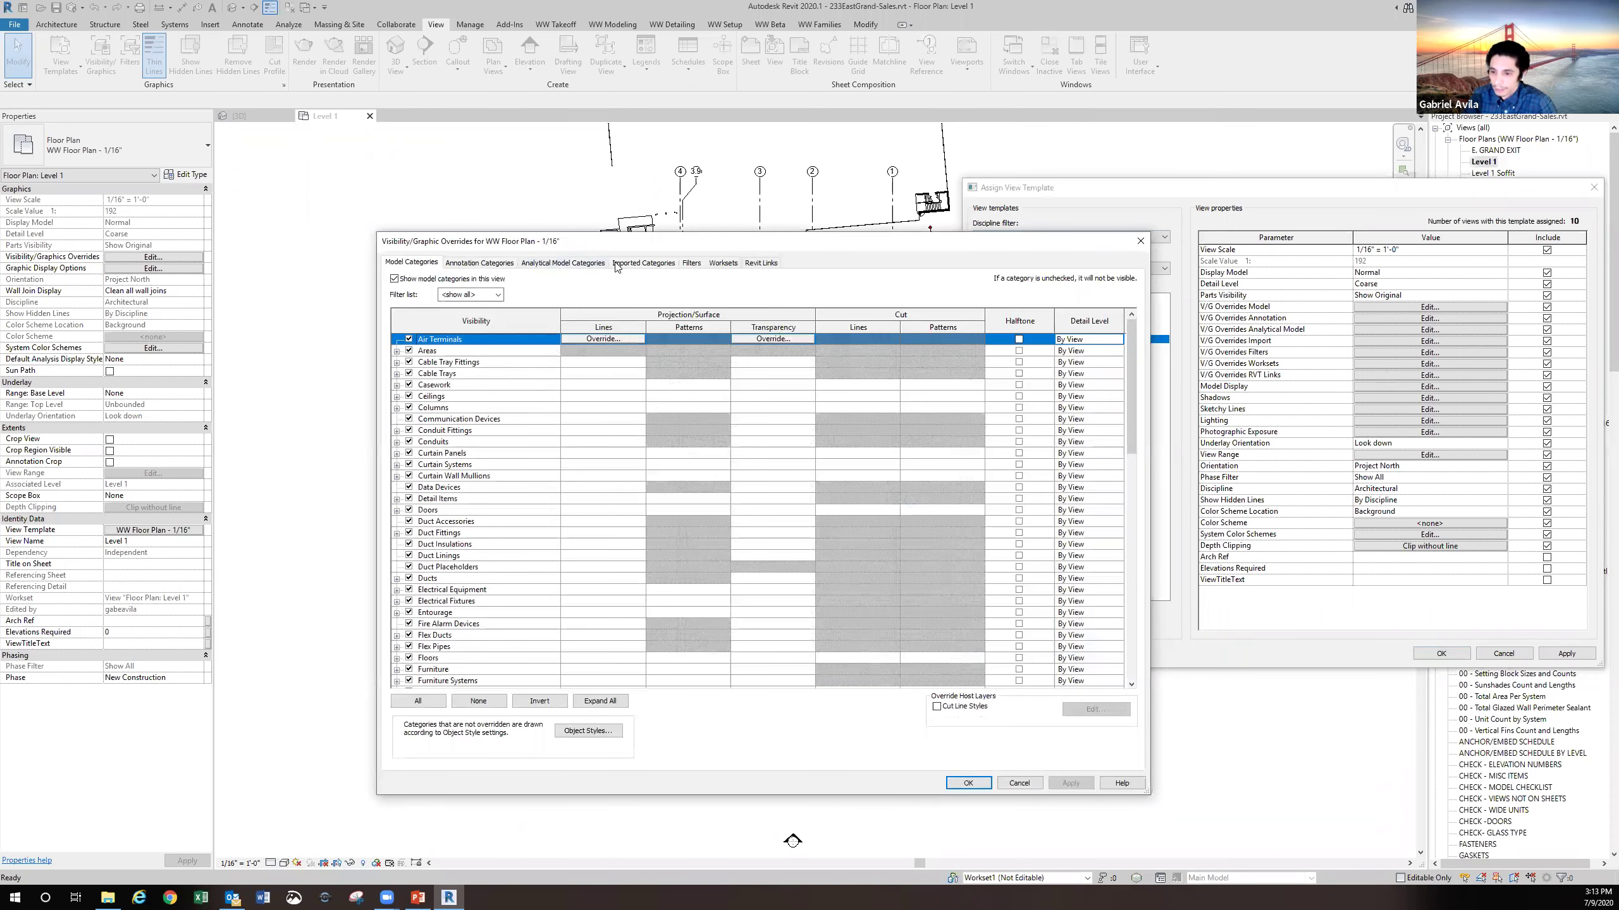
drag(566, 241, 942, 286)
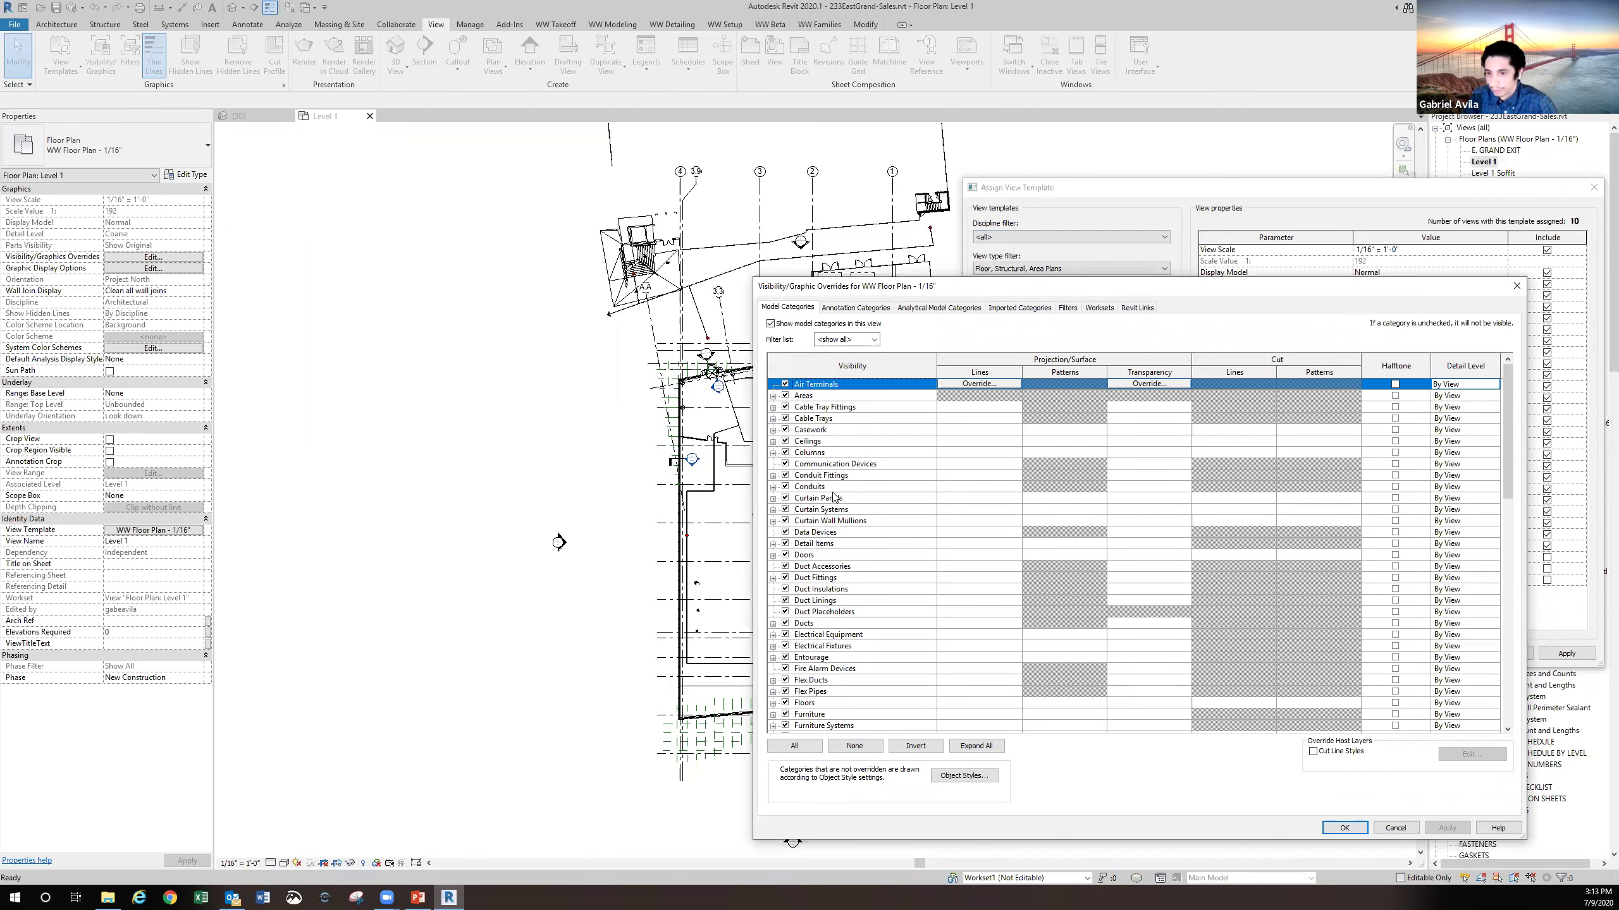
Turn off the visibility of the Curtain Wall Mullions category in the template's model overrides
scroll(825, 529, down, 1)
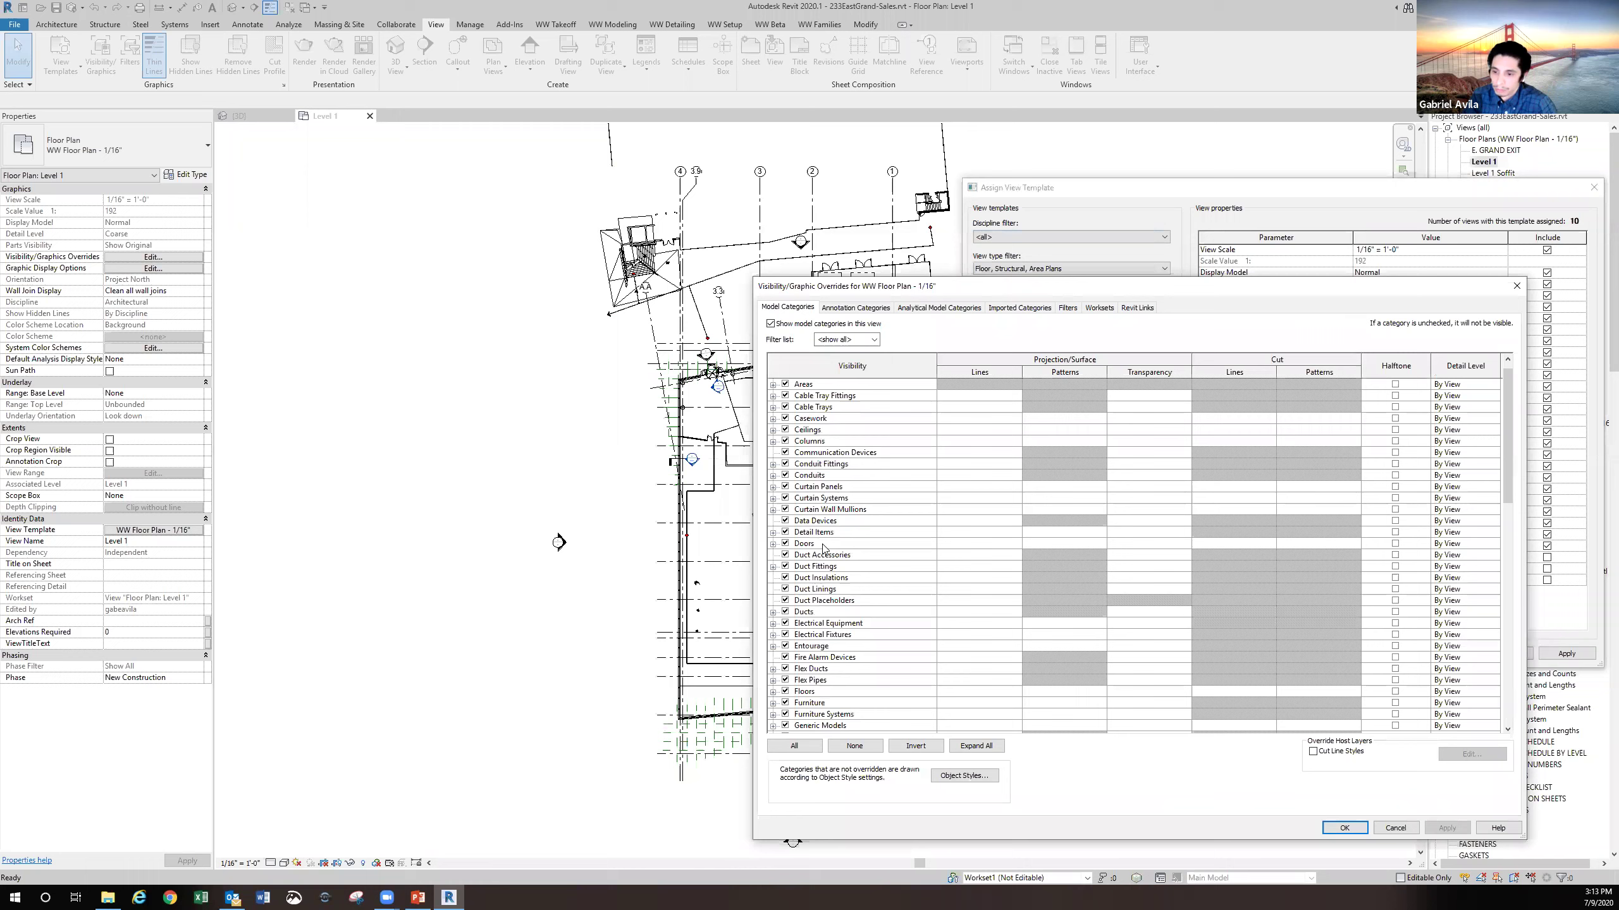
click(785, 510)
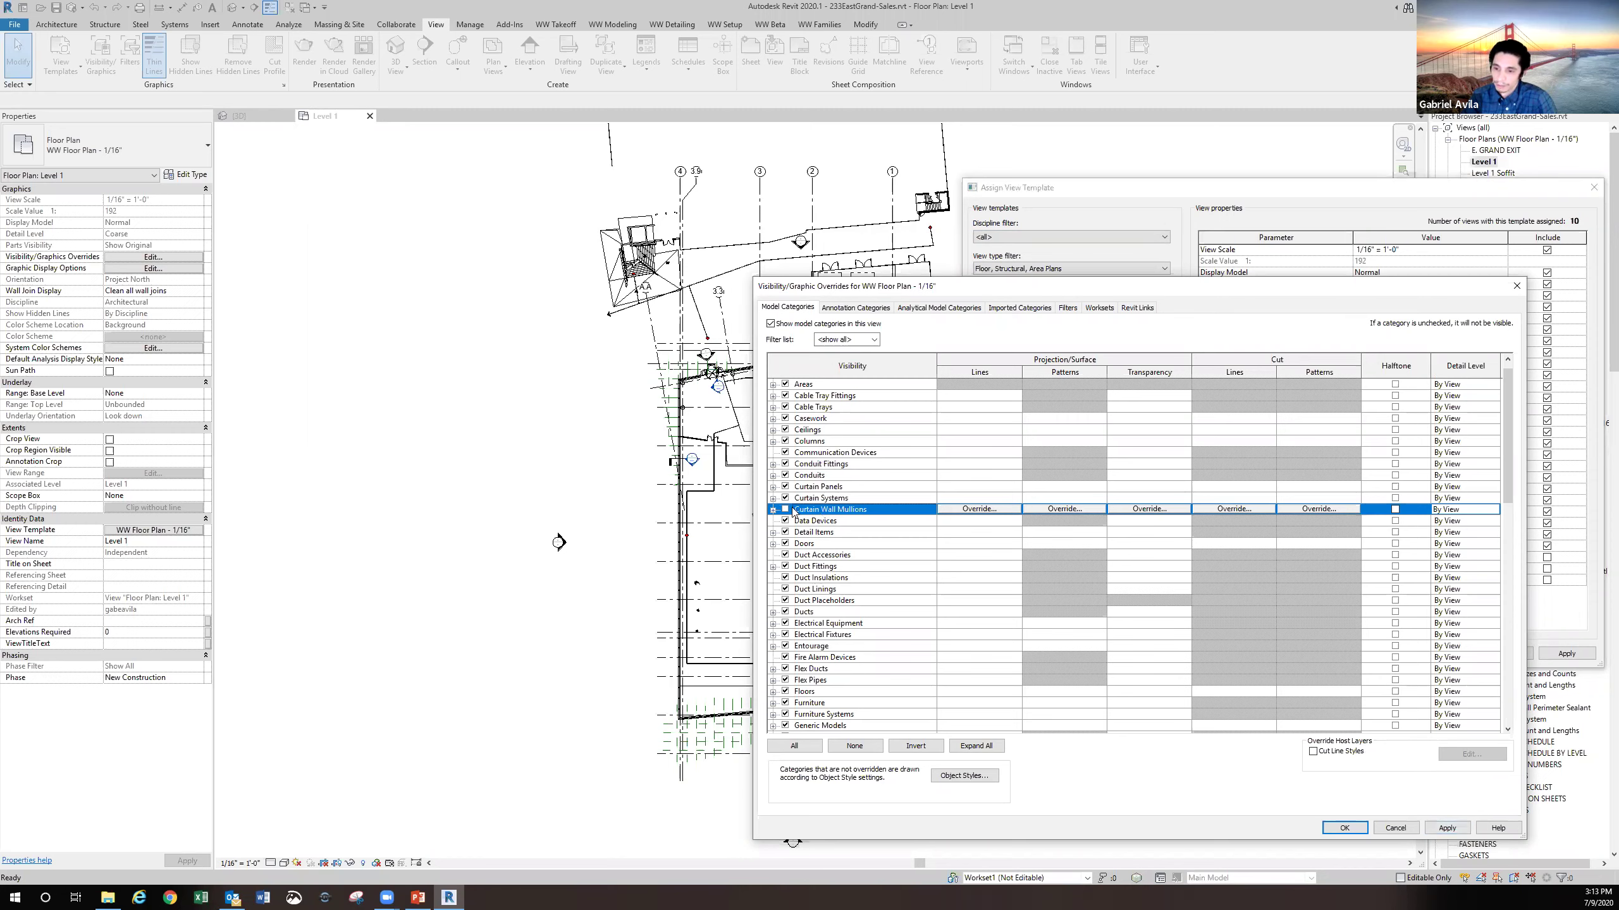
Examine which model categories the template shows or hides across the whole list, including Parts and Topography
scroll(816, 580, down, 7)
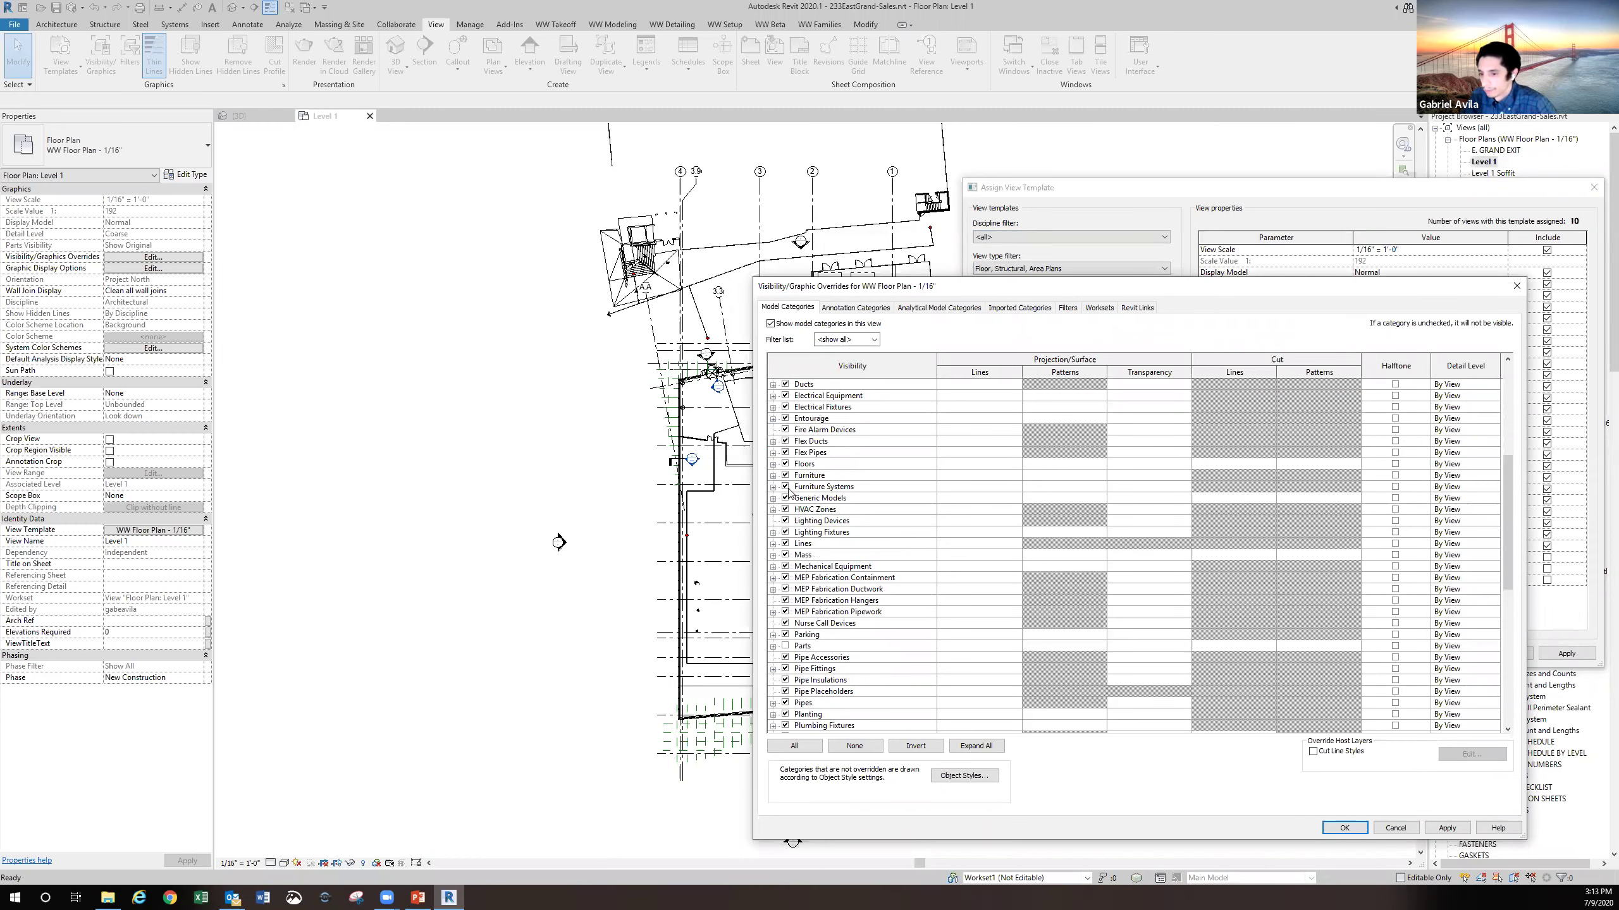
scroll(803, 561, down, 4)
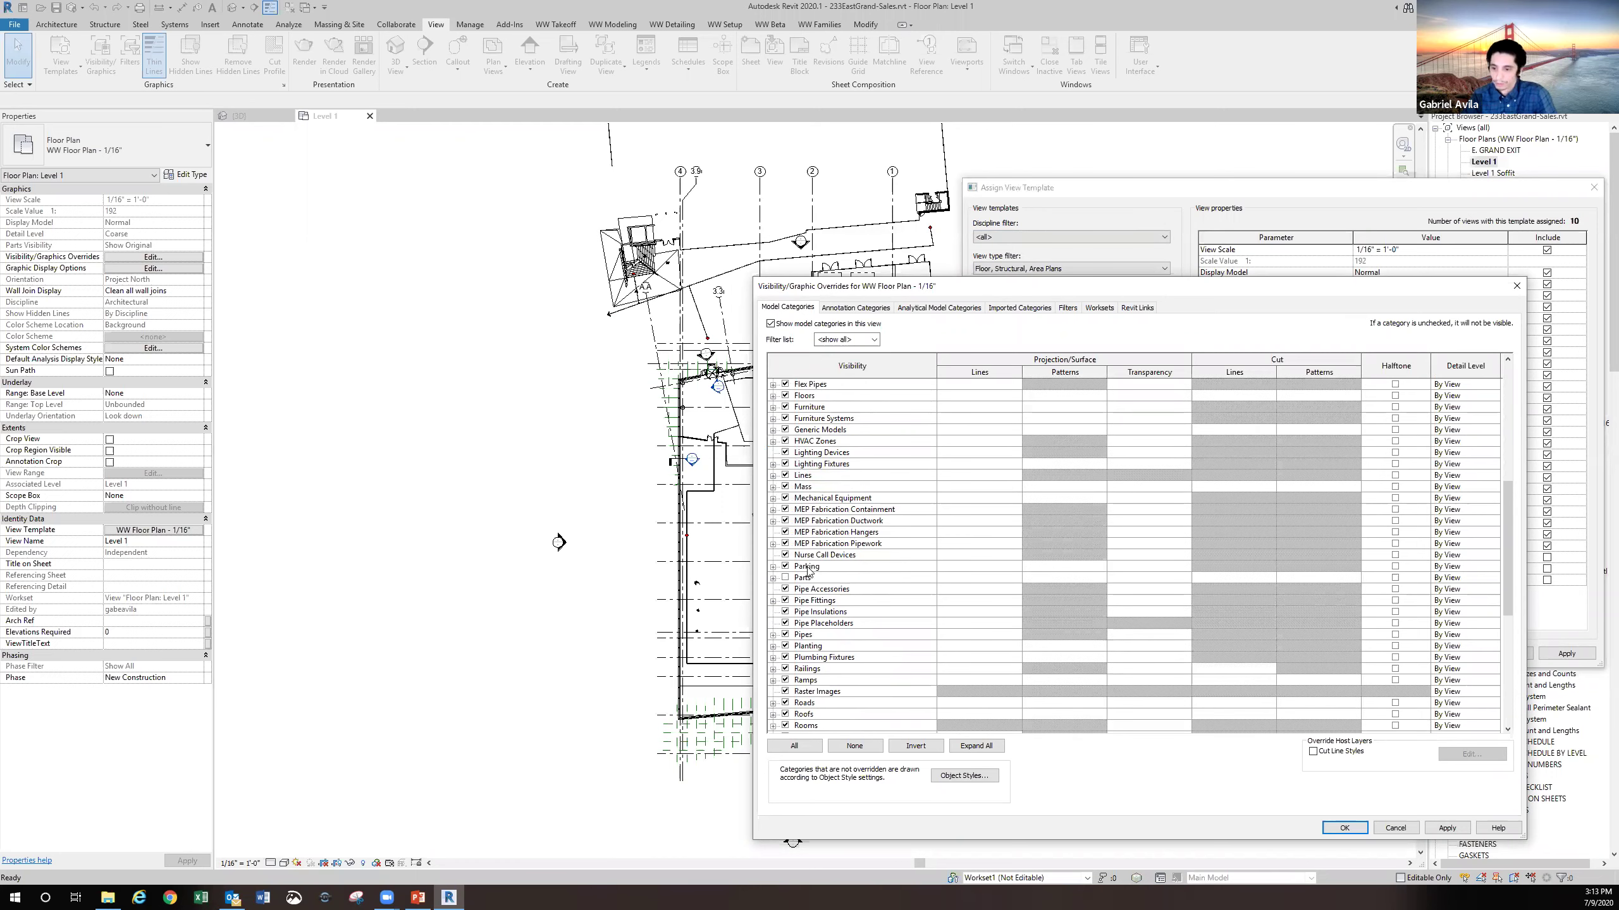
scroll(811, 576, down, 3)
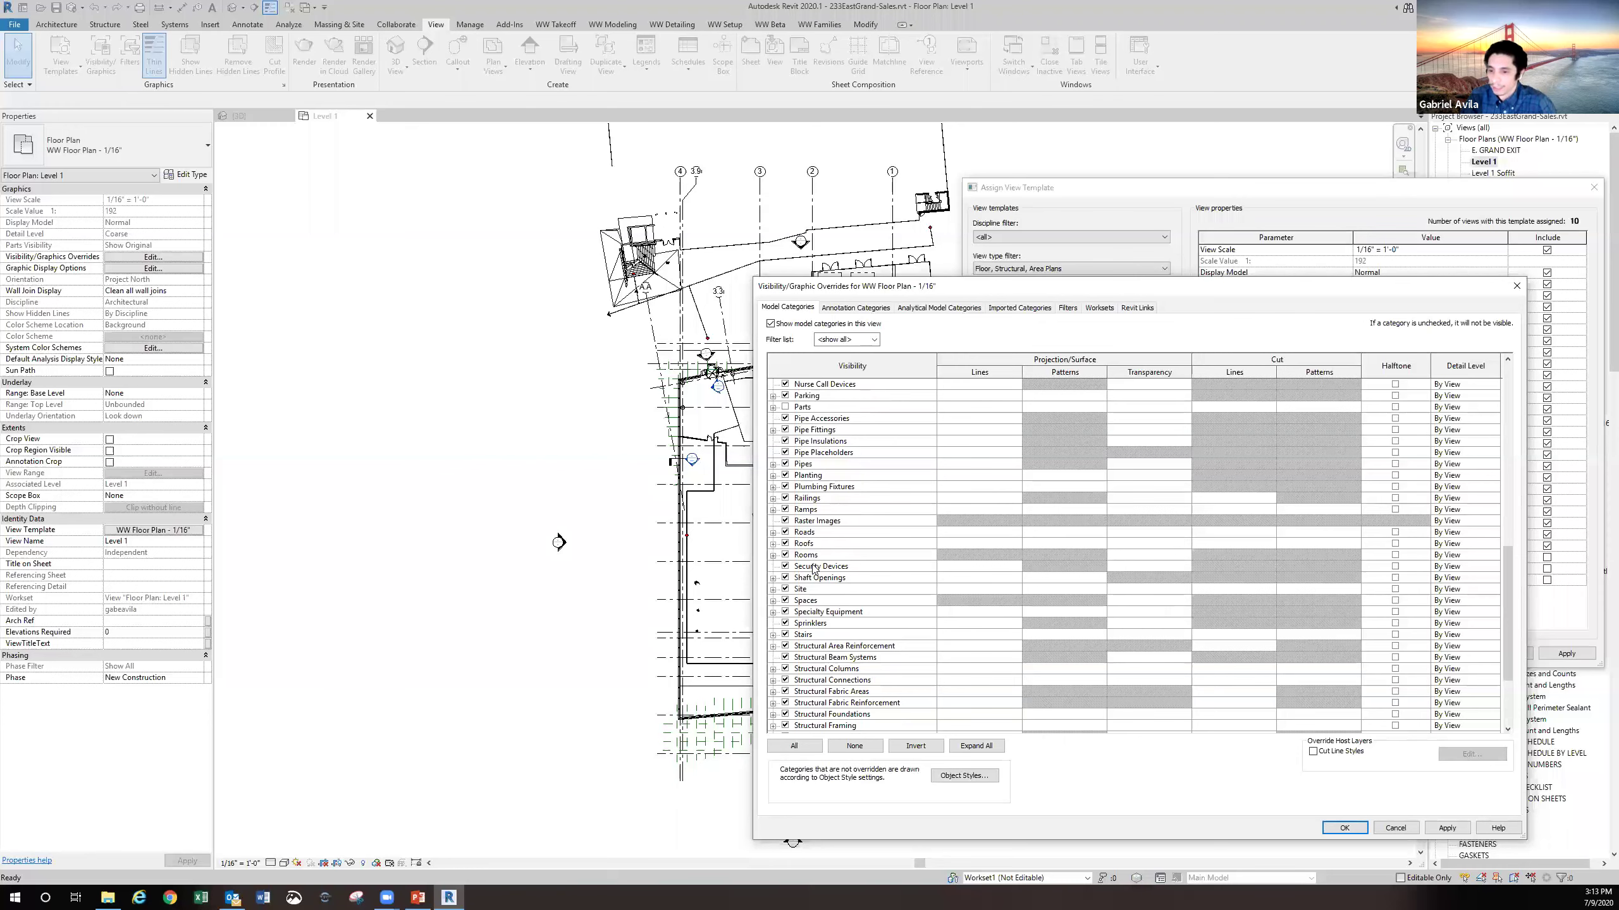
scroll(814, 567, down, 4)
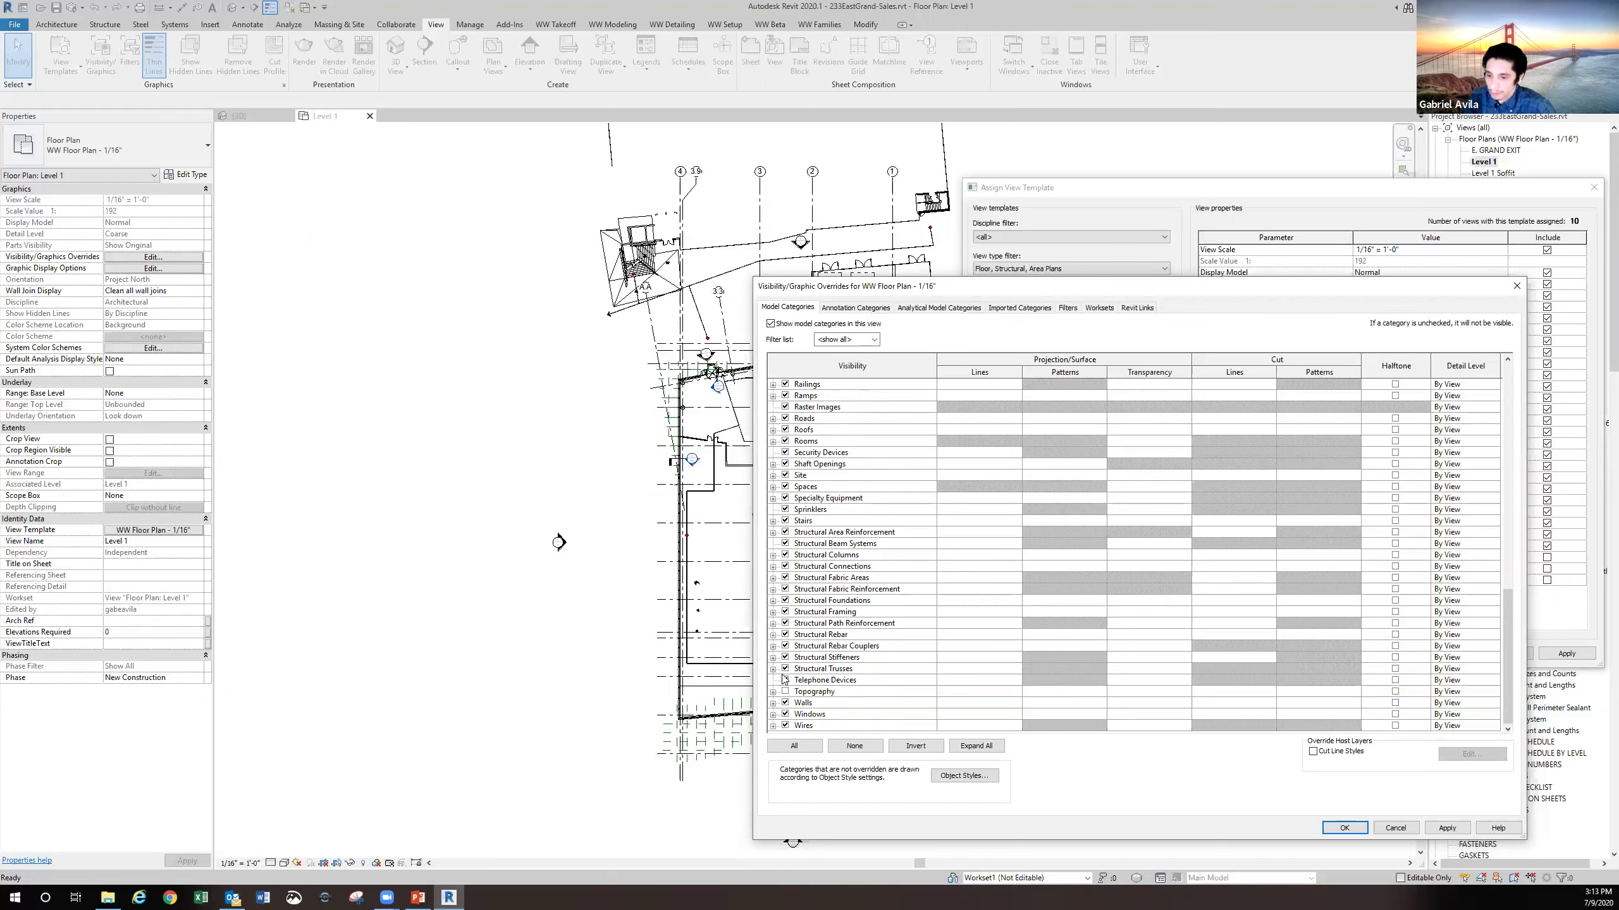
scroll(784, 680, up, 7)
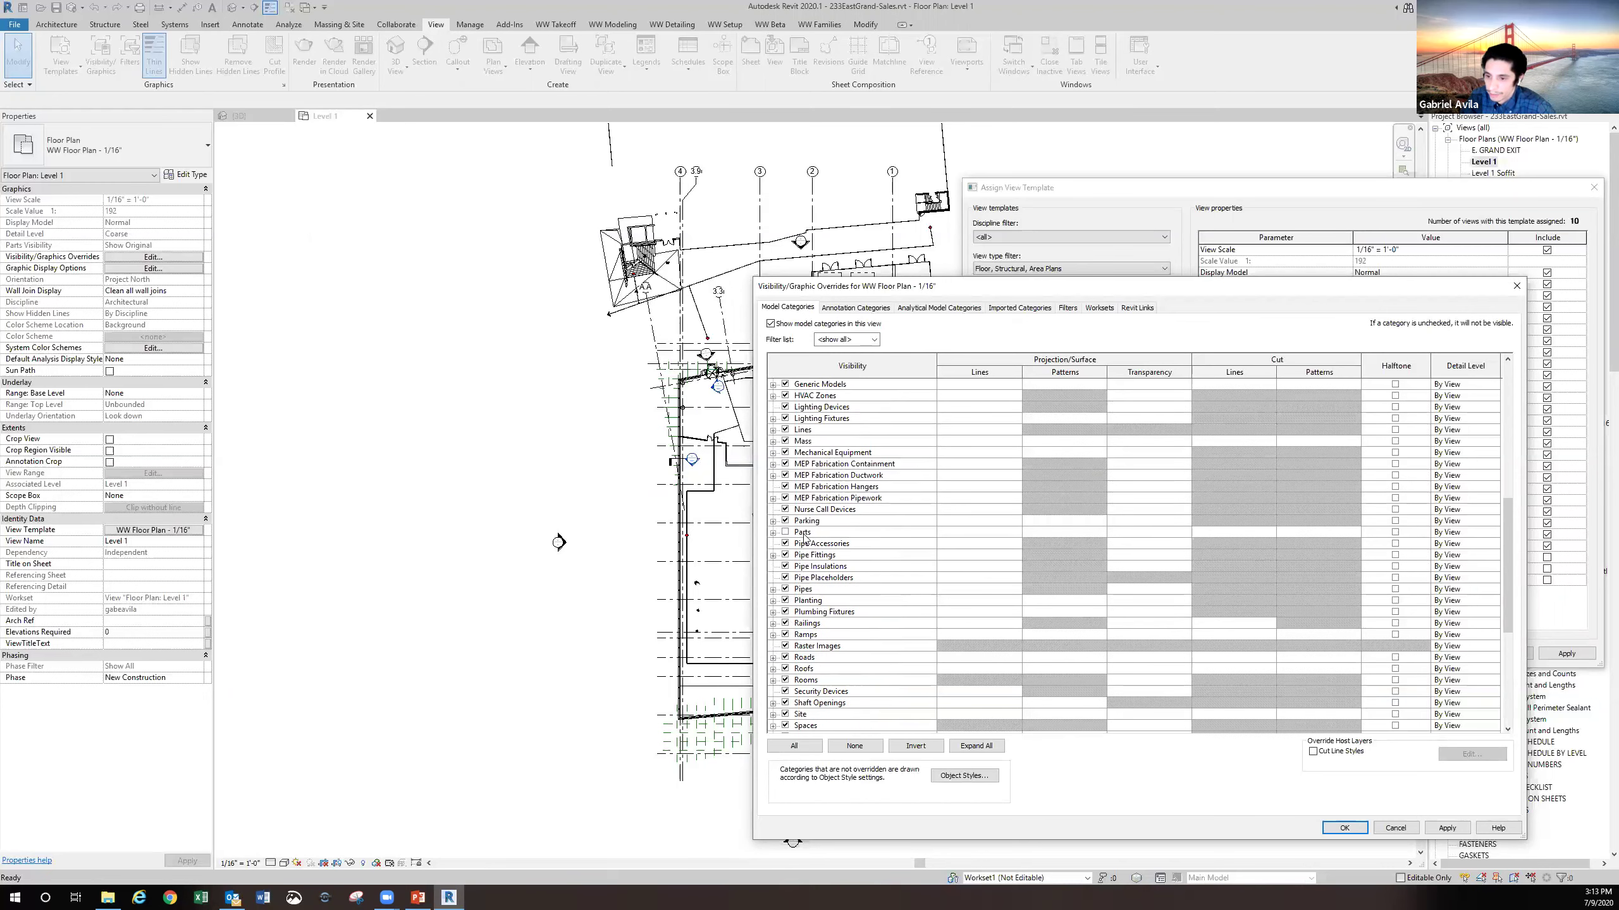
scroll(806, 542, up, 9)
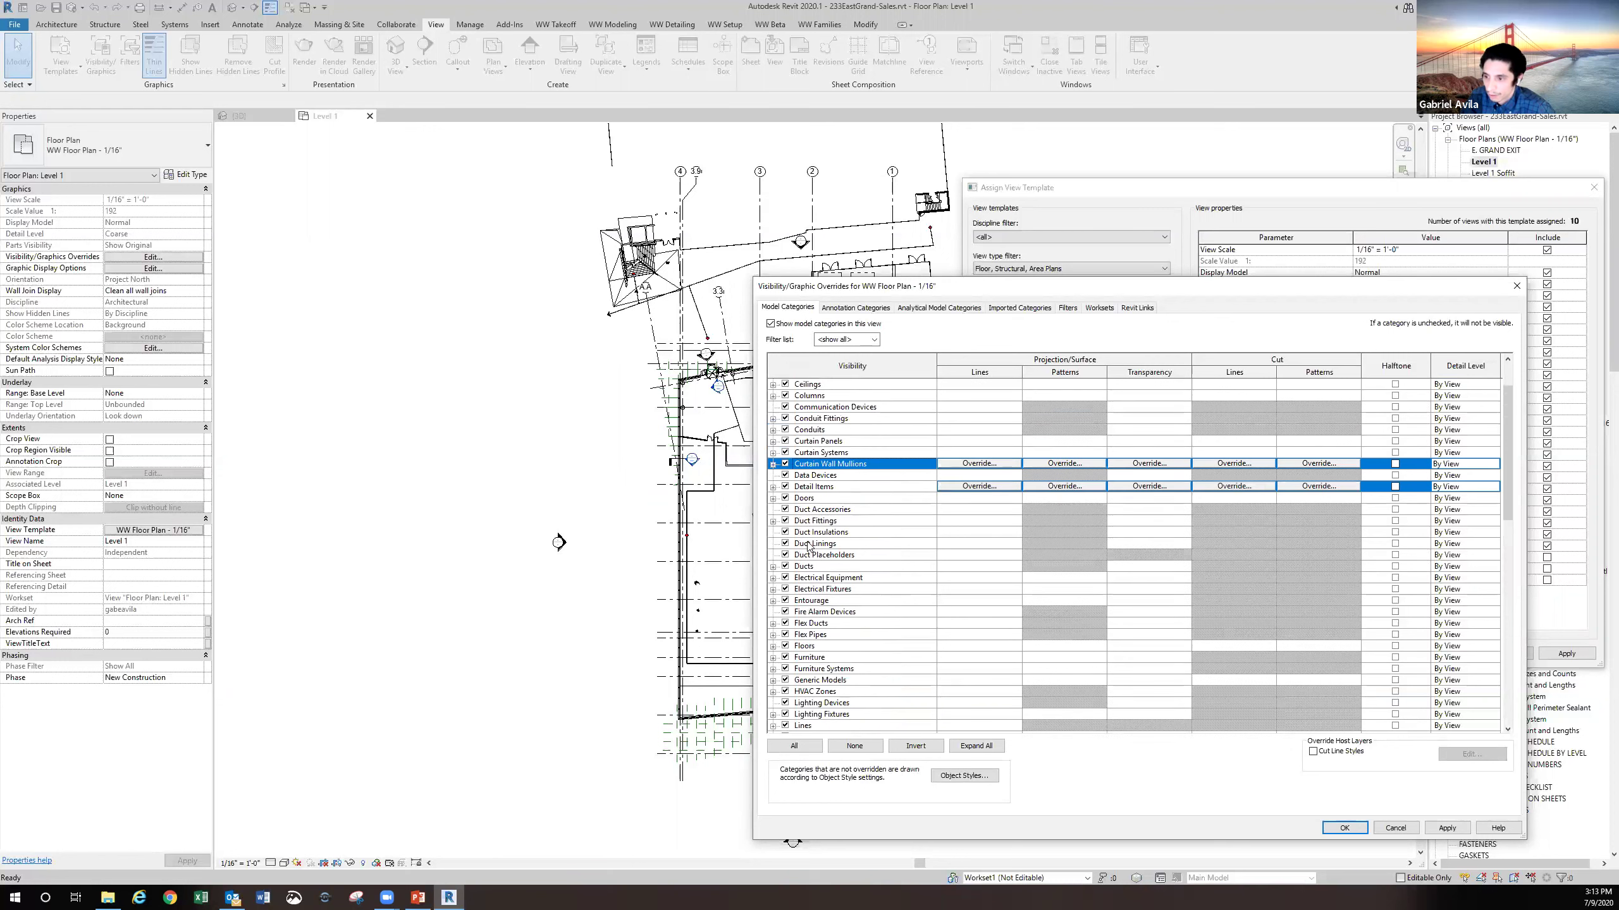
scroll(808, 546, up, 2)
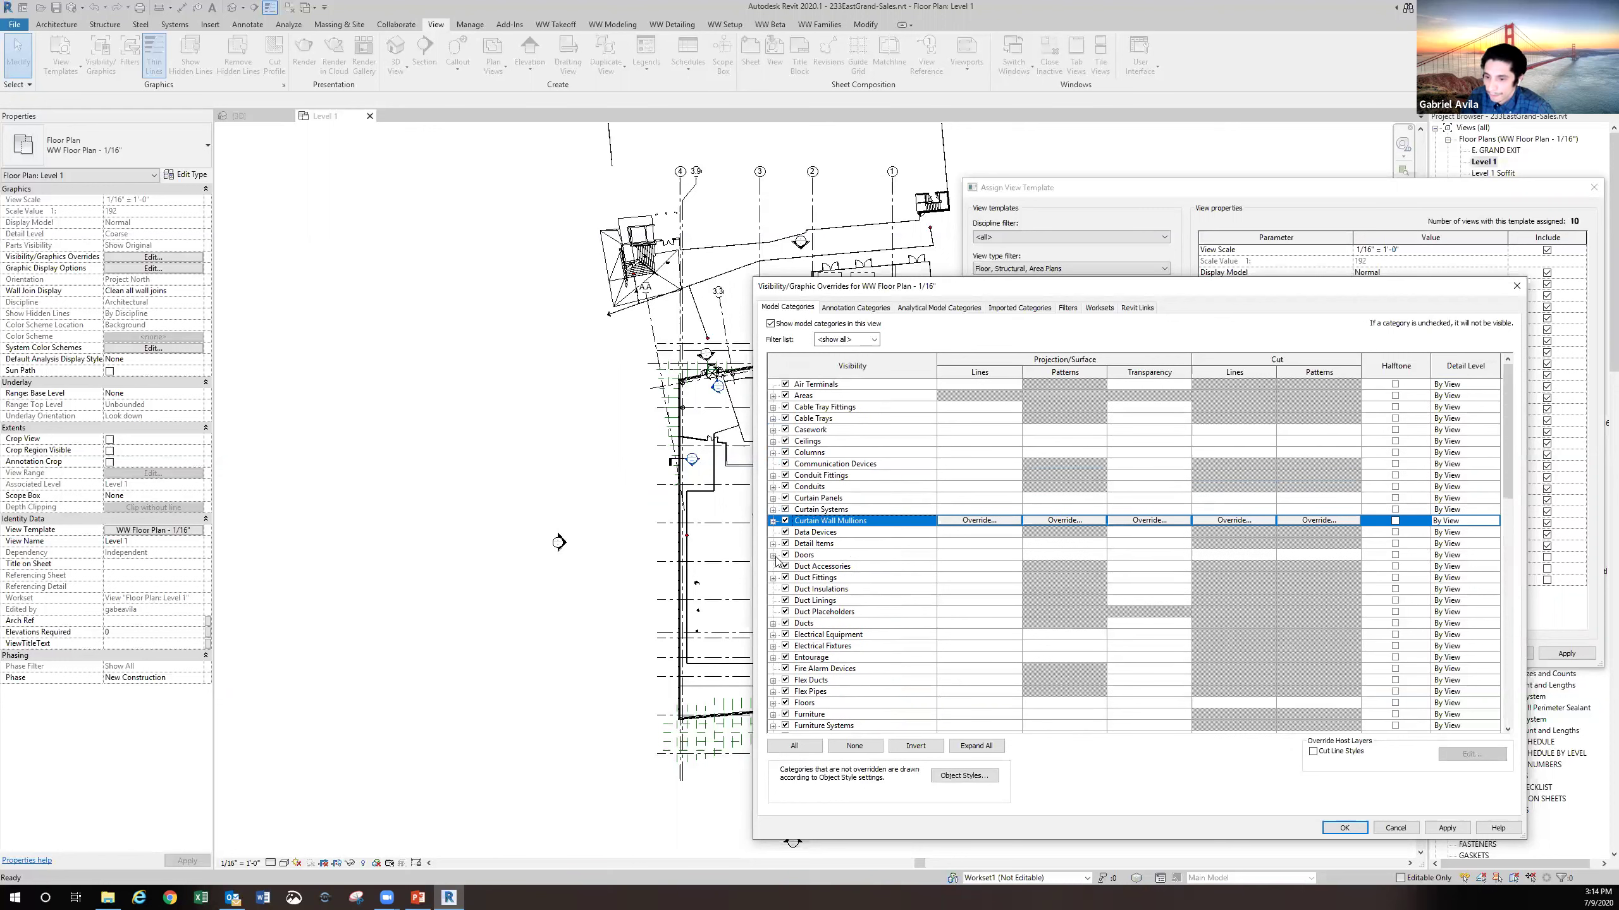
scroll(788, 641, down, 7)
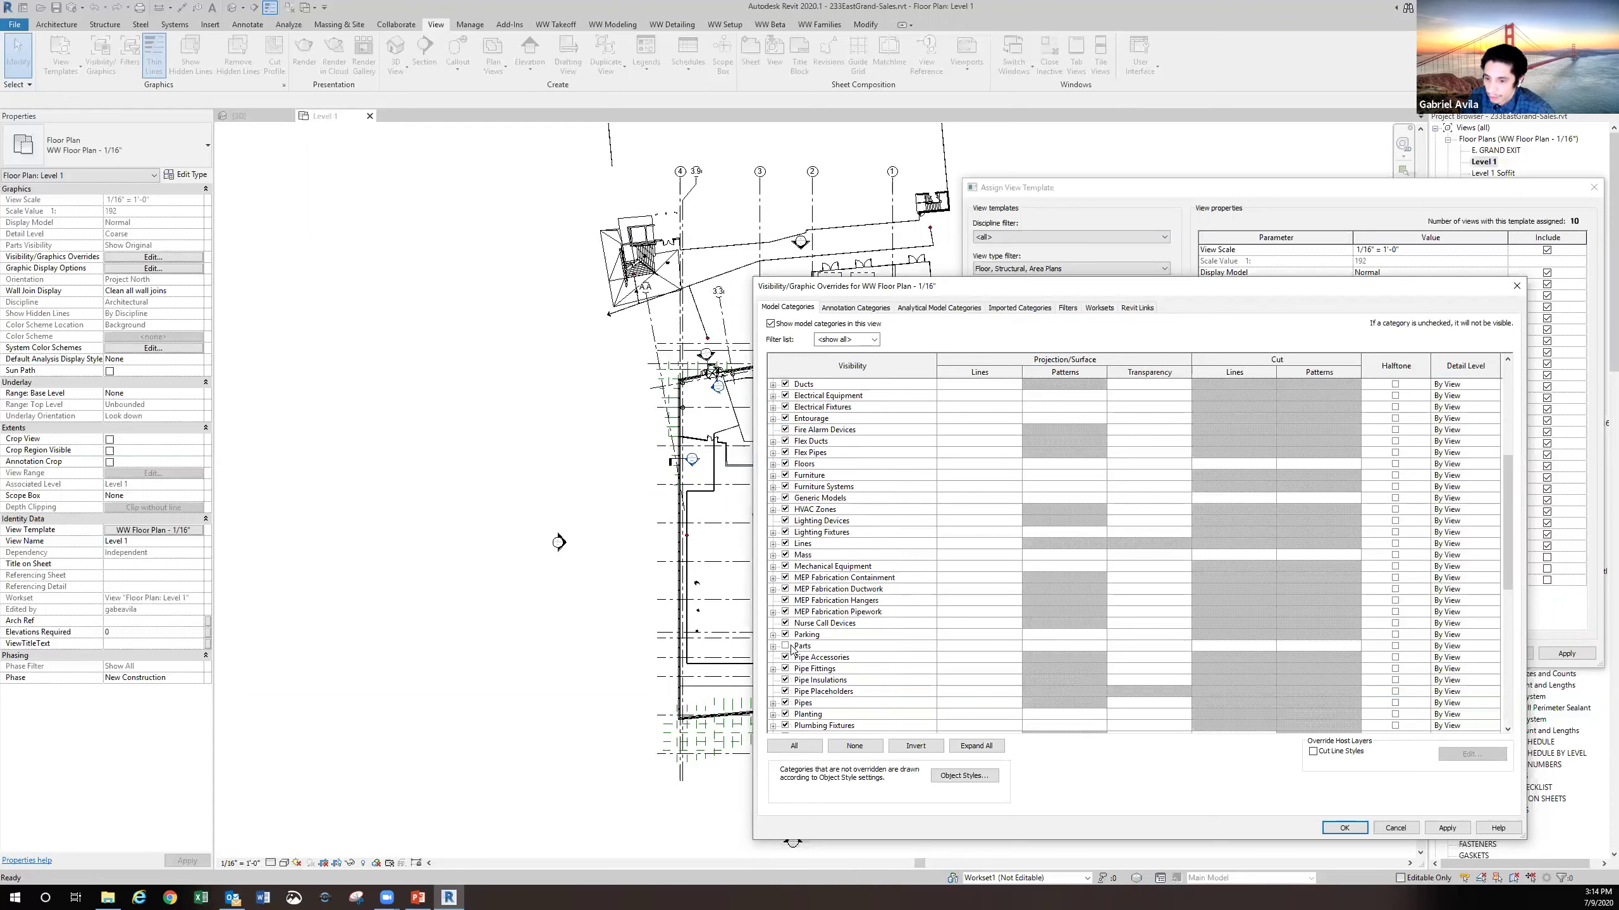
scroll(792, 649, down, 2)
scroll(825, 654, down, 8)
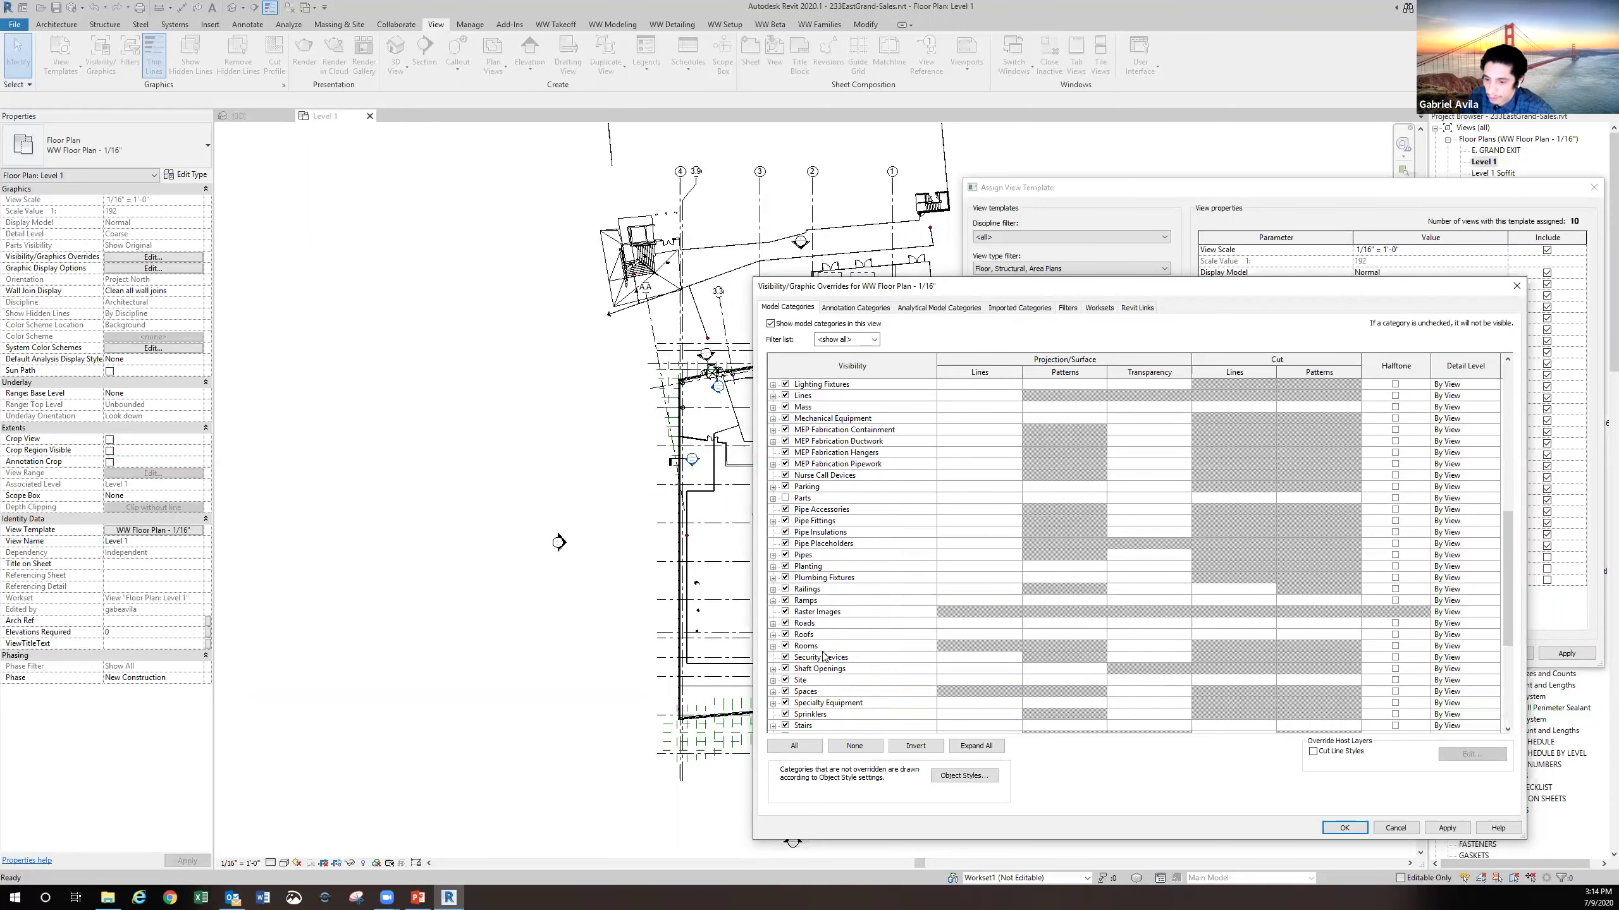
scroll(815, 662, down, 1)
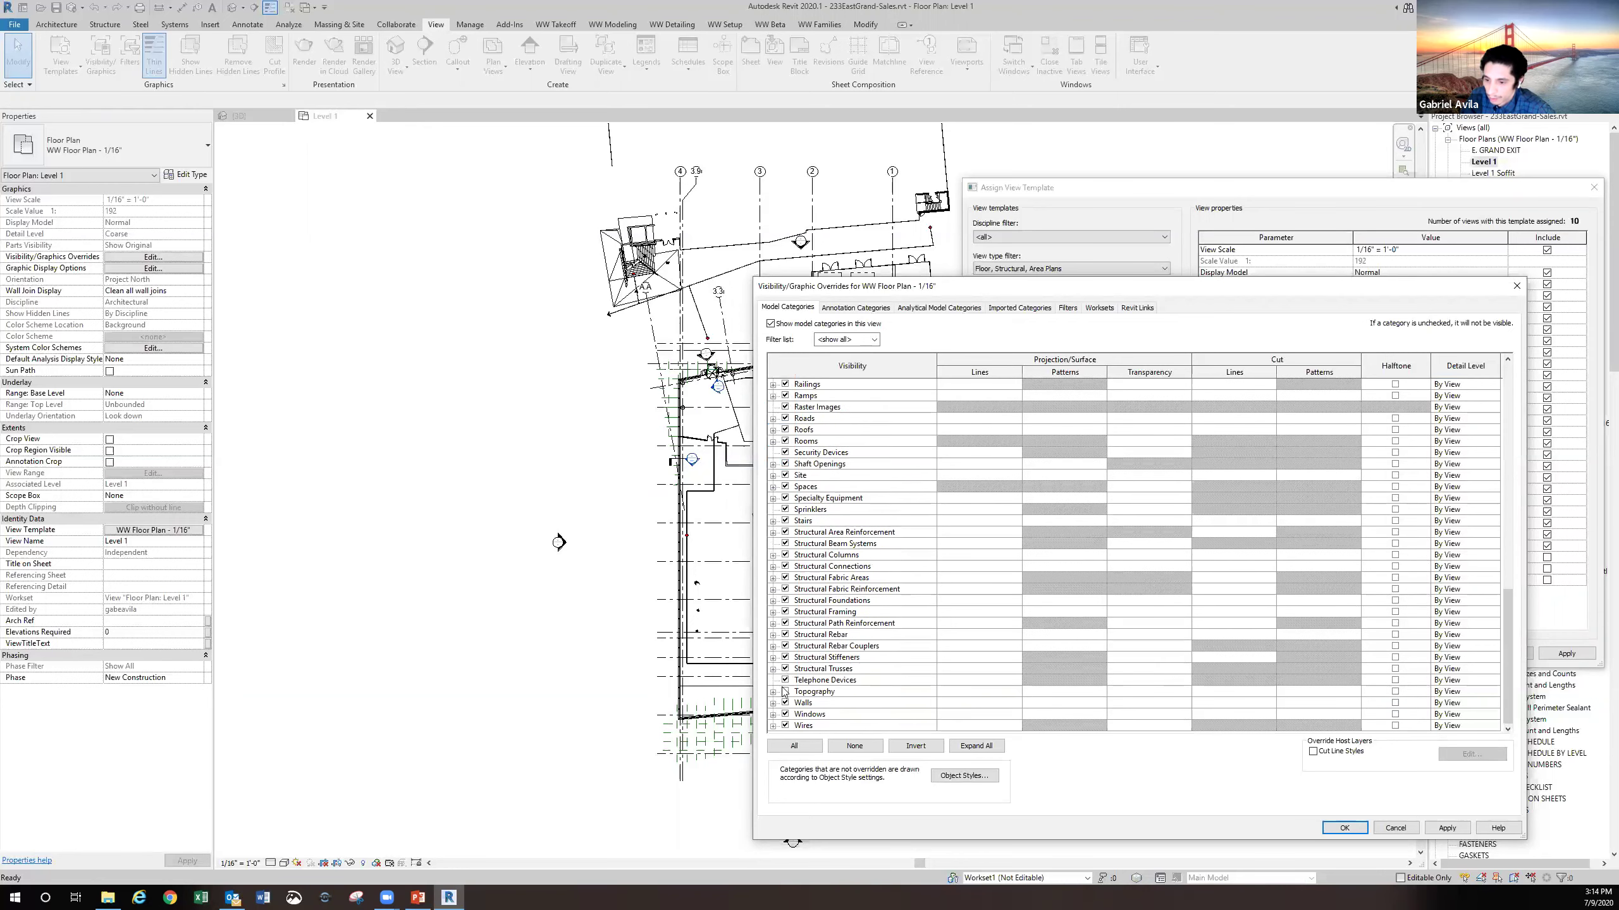
scroll(798, 695, up, 1)
scroll(798, 694, up, 11)
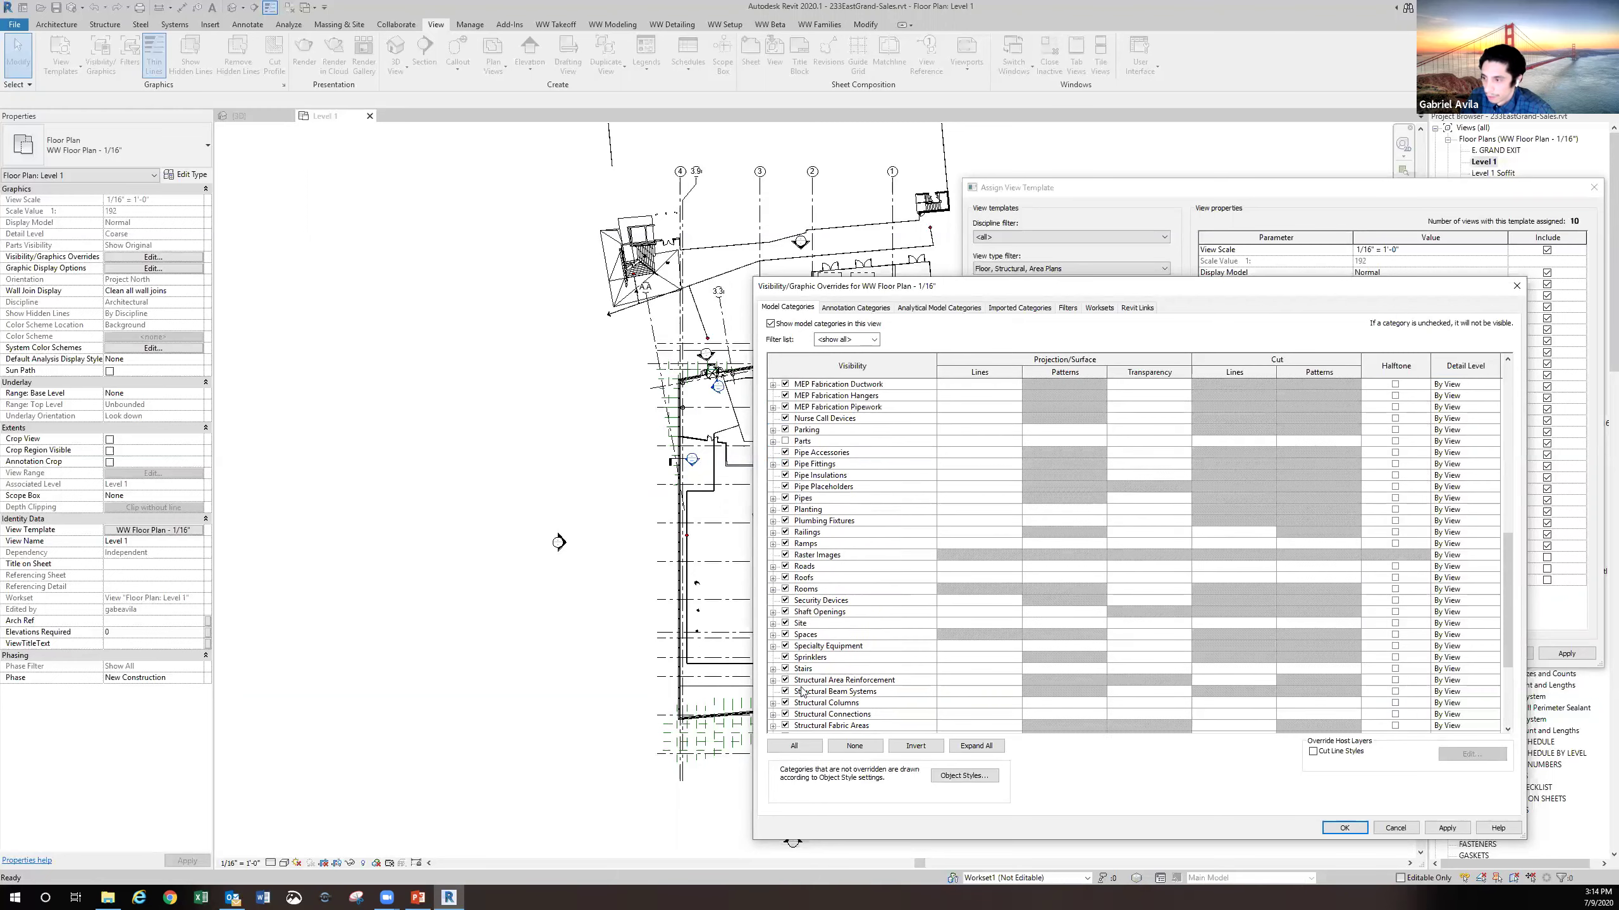
scroll(803, 685, up, 6)
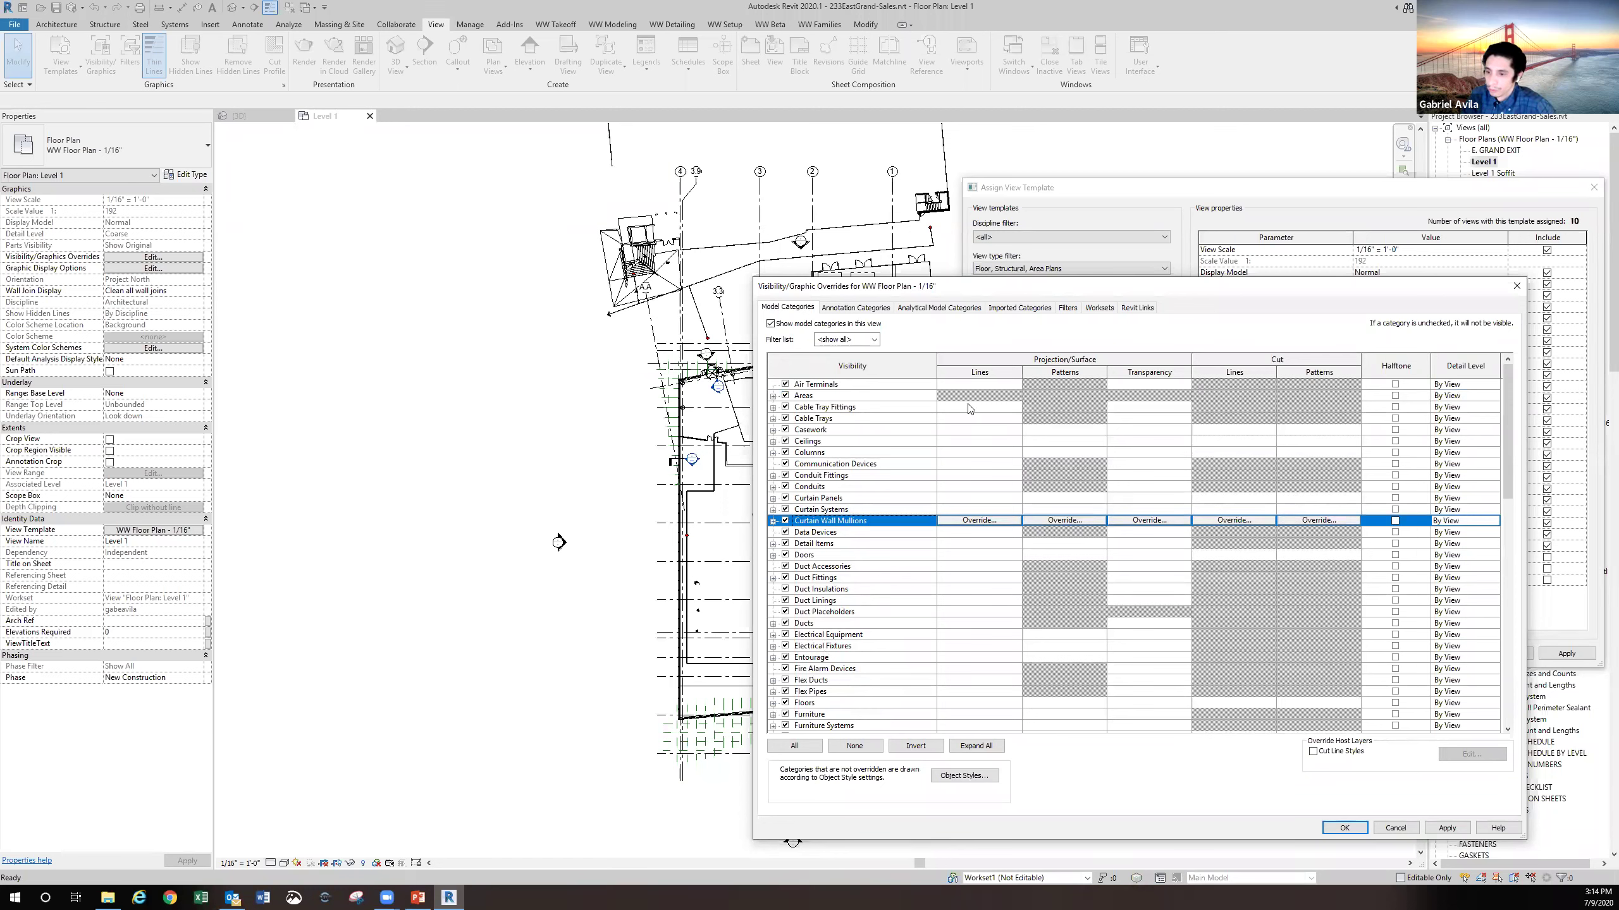
Examine the projection line pattern options for Curtain Wall Mullions without overriding them, and close the overrides and view template dialogs
click(971, 522)
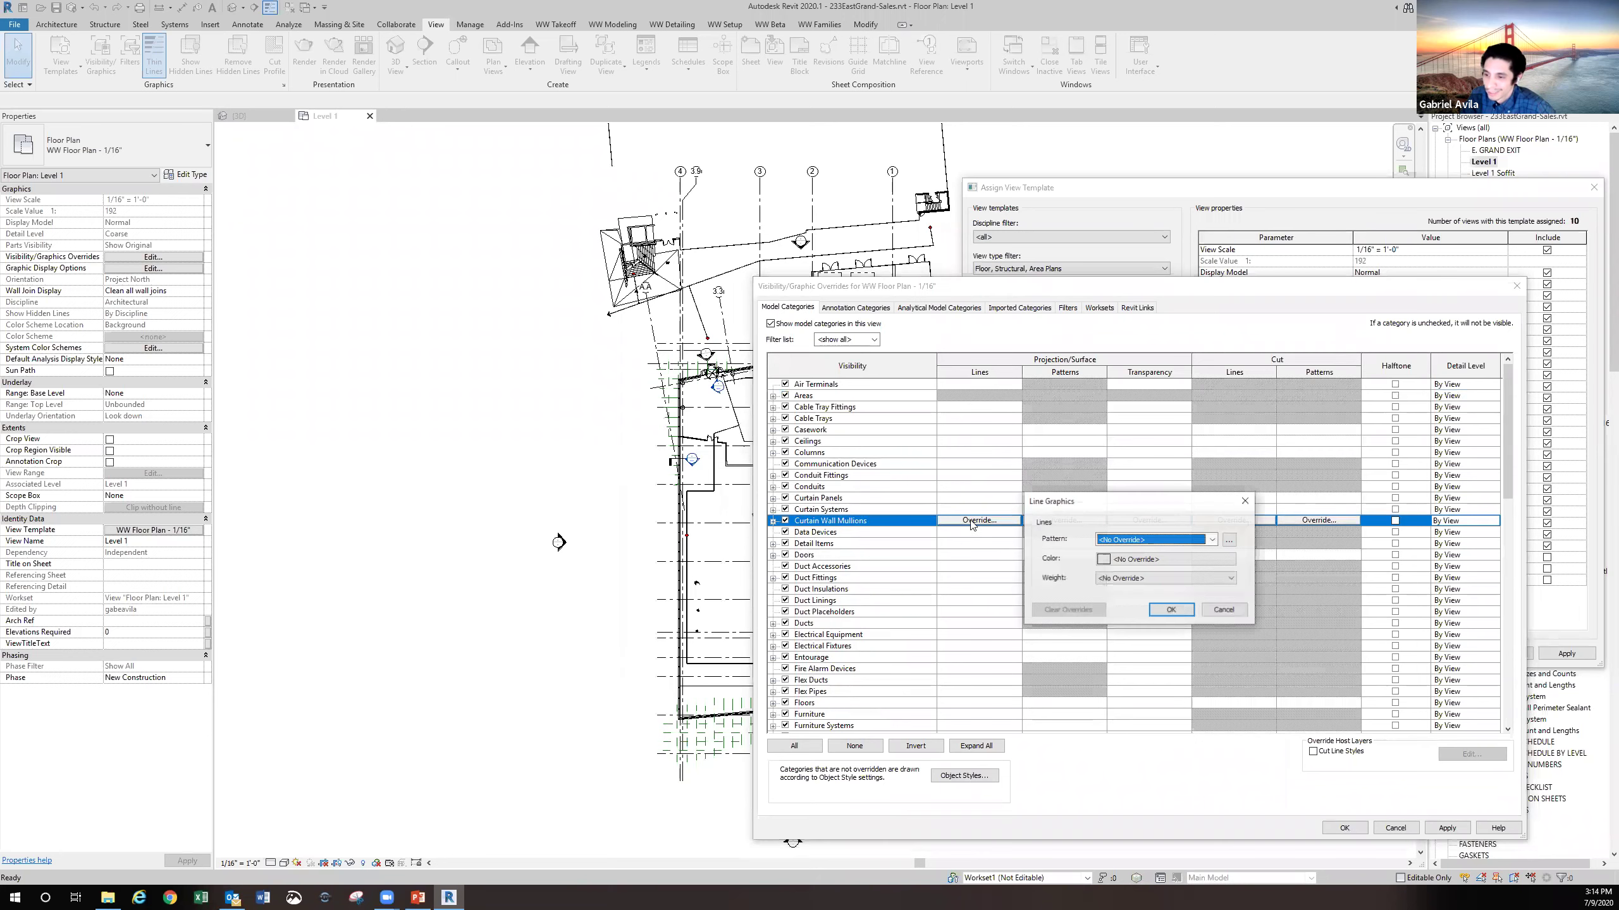
click(1146, 540)
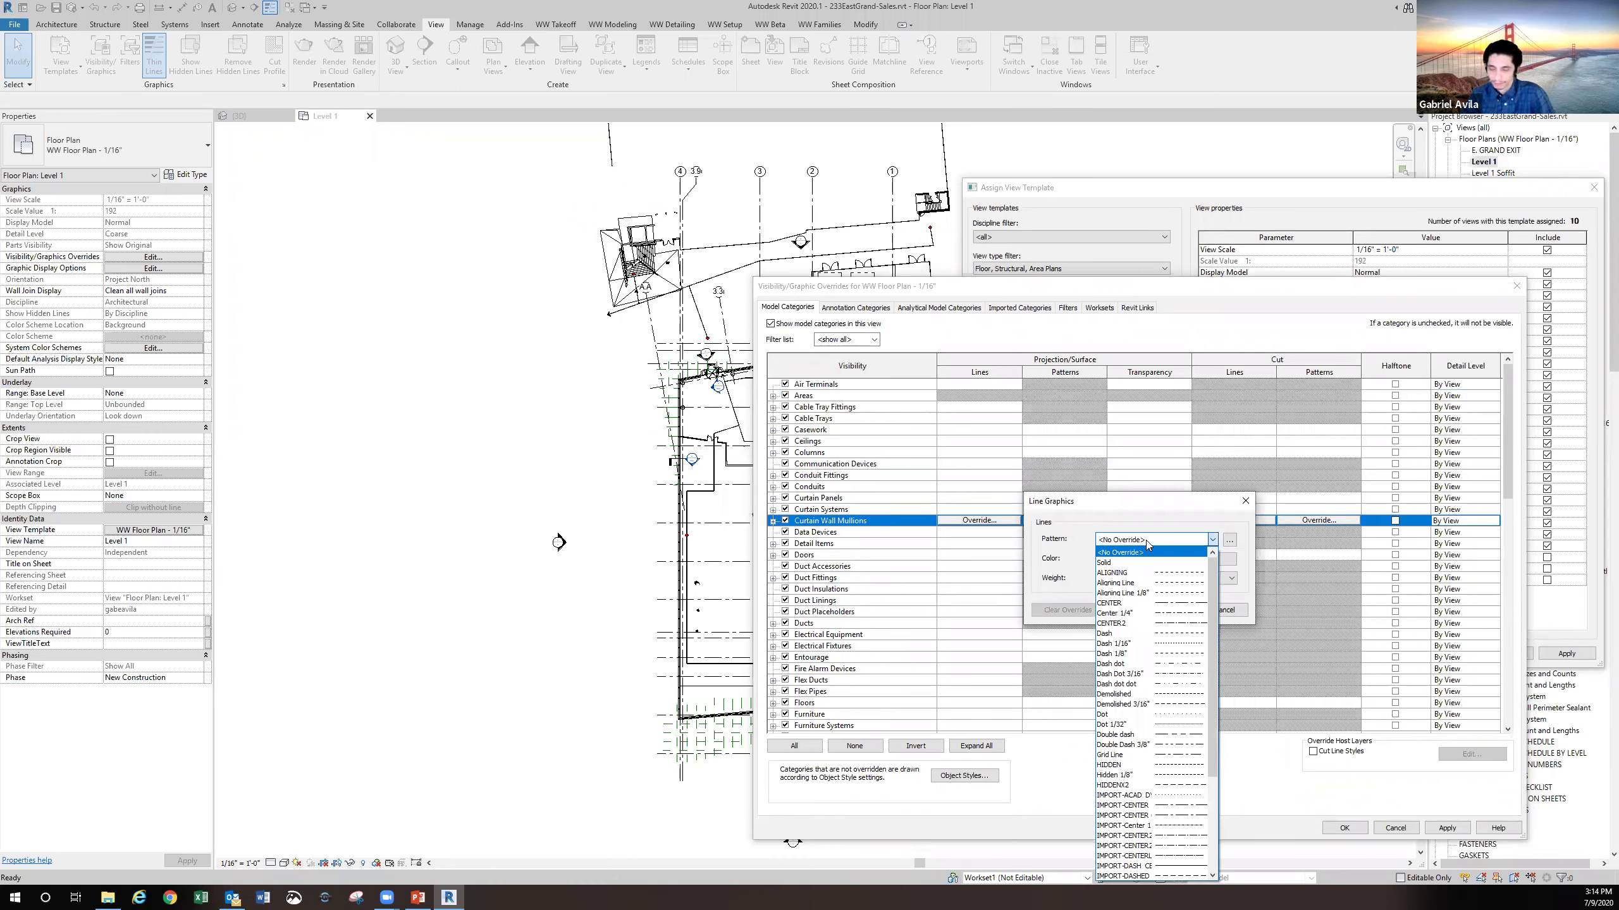
scroll(1158, 701, down, 5)
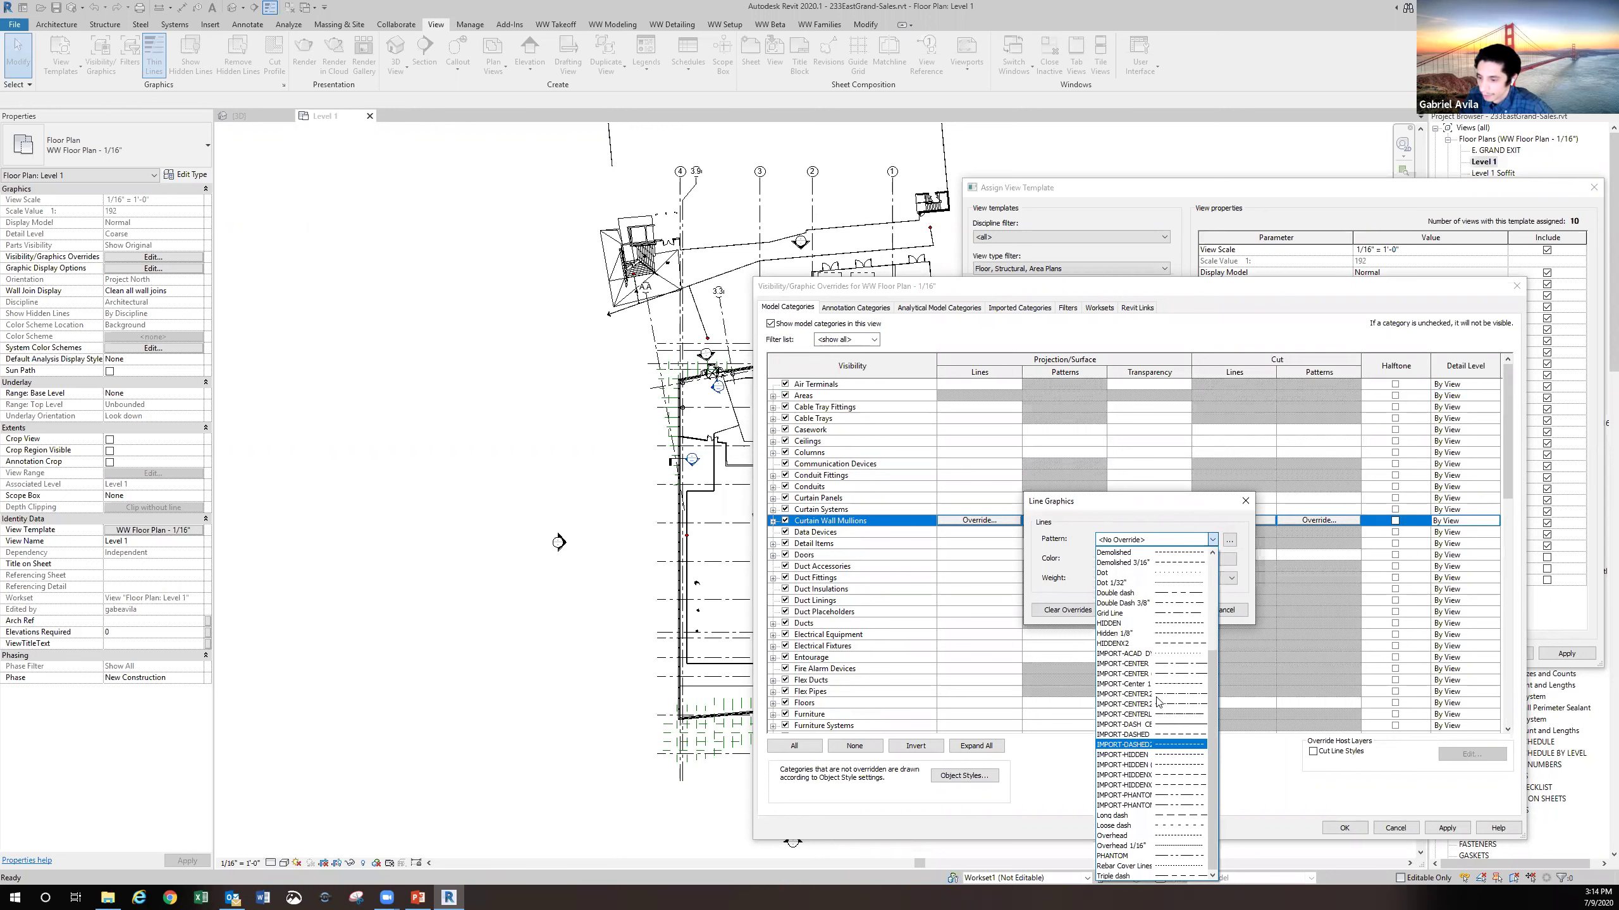
click(1179, 536)
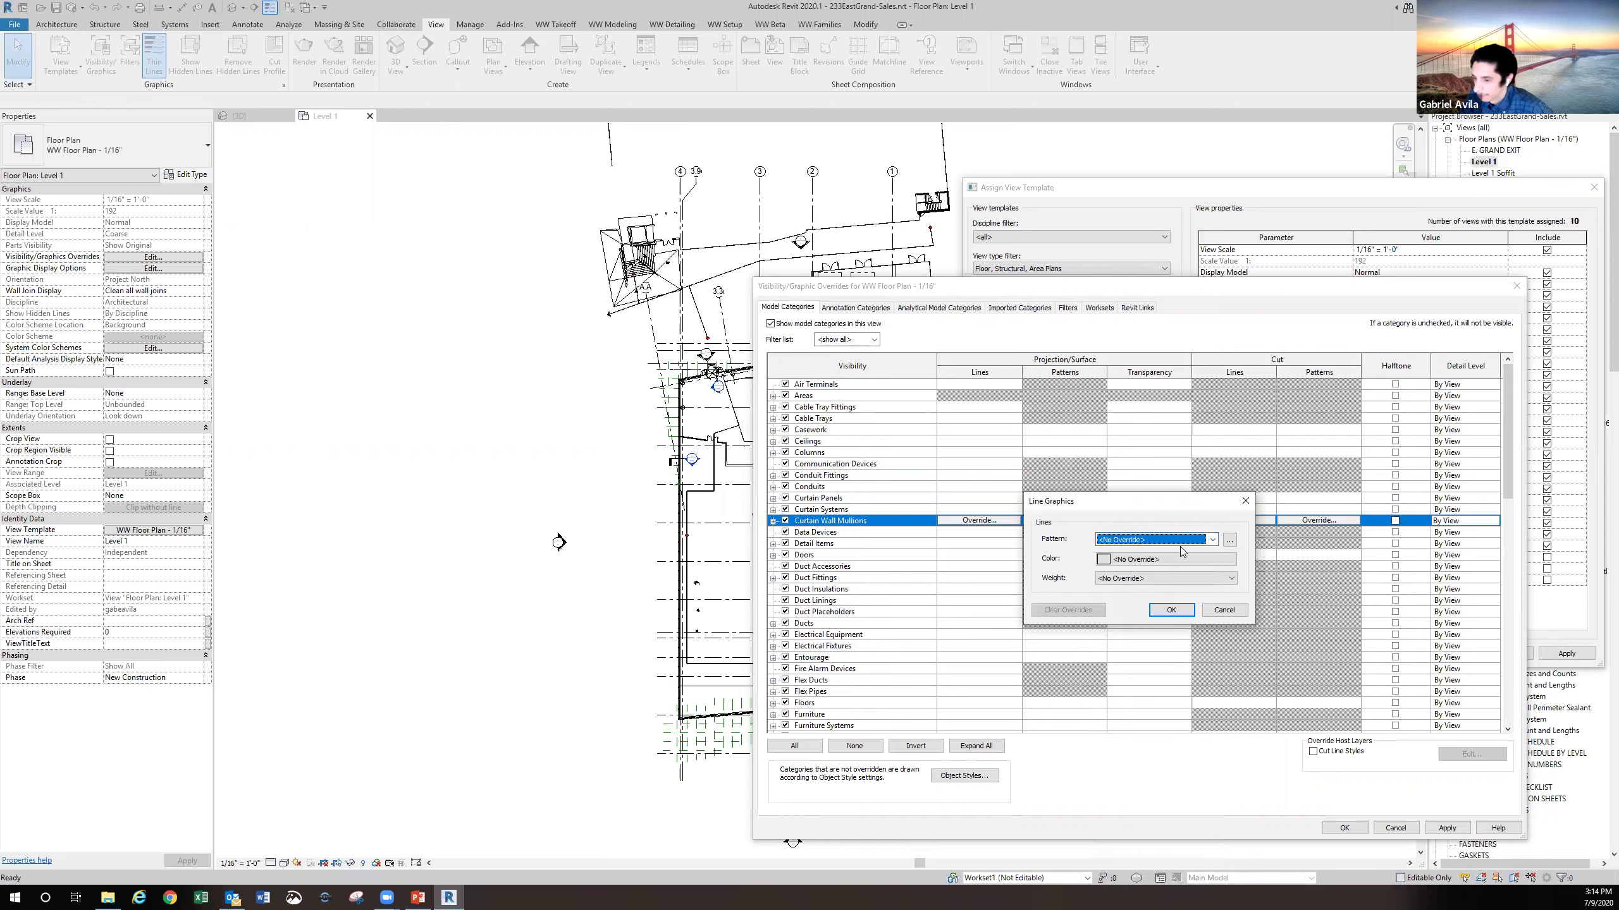
click(1236, 612)
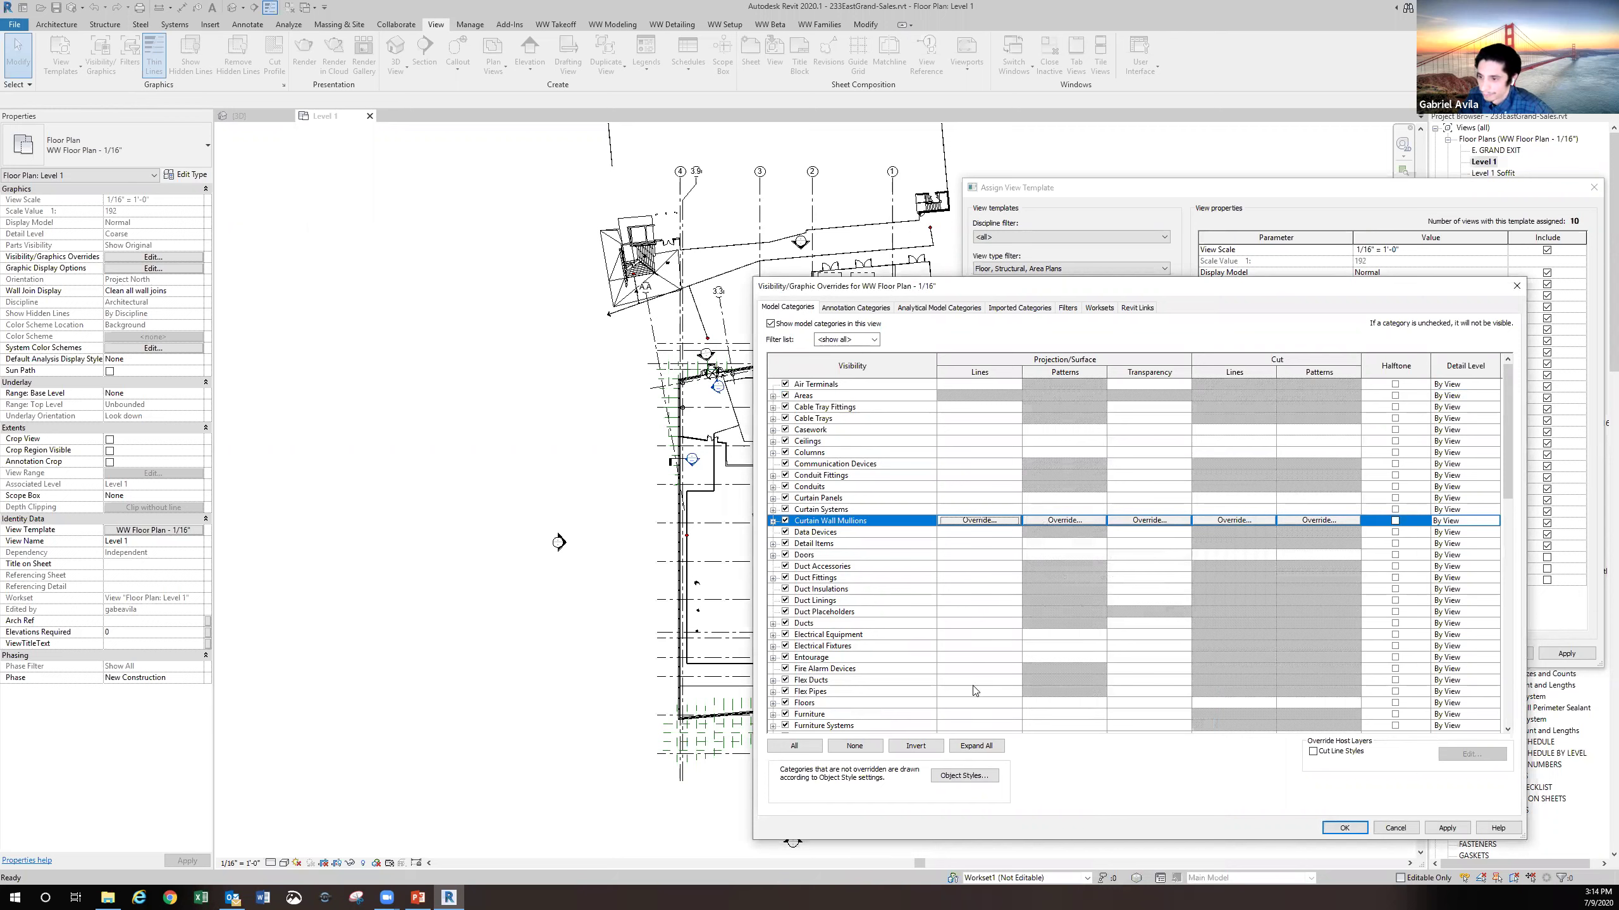
click(1047, 703)
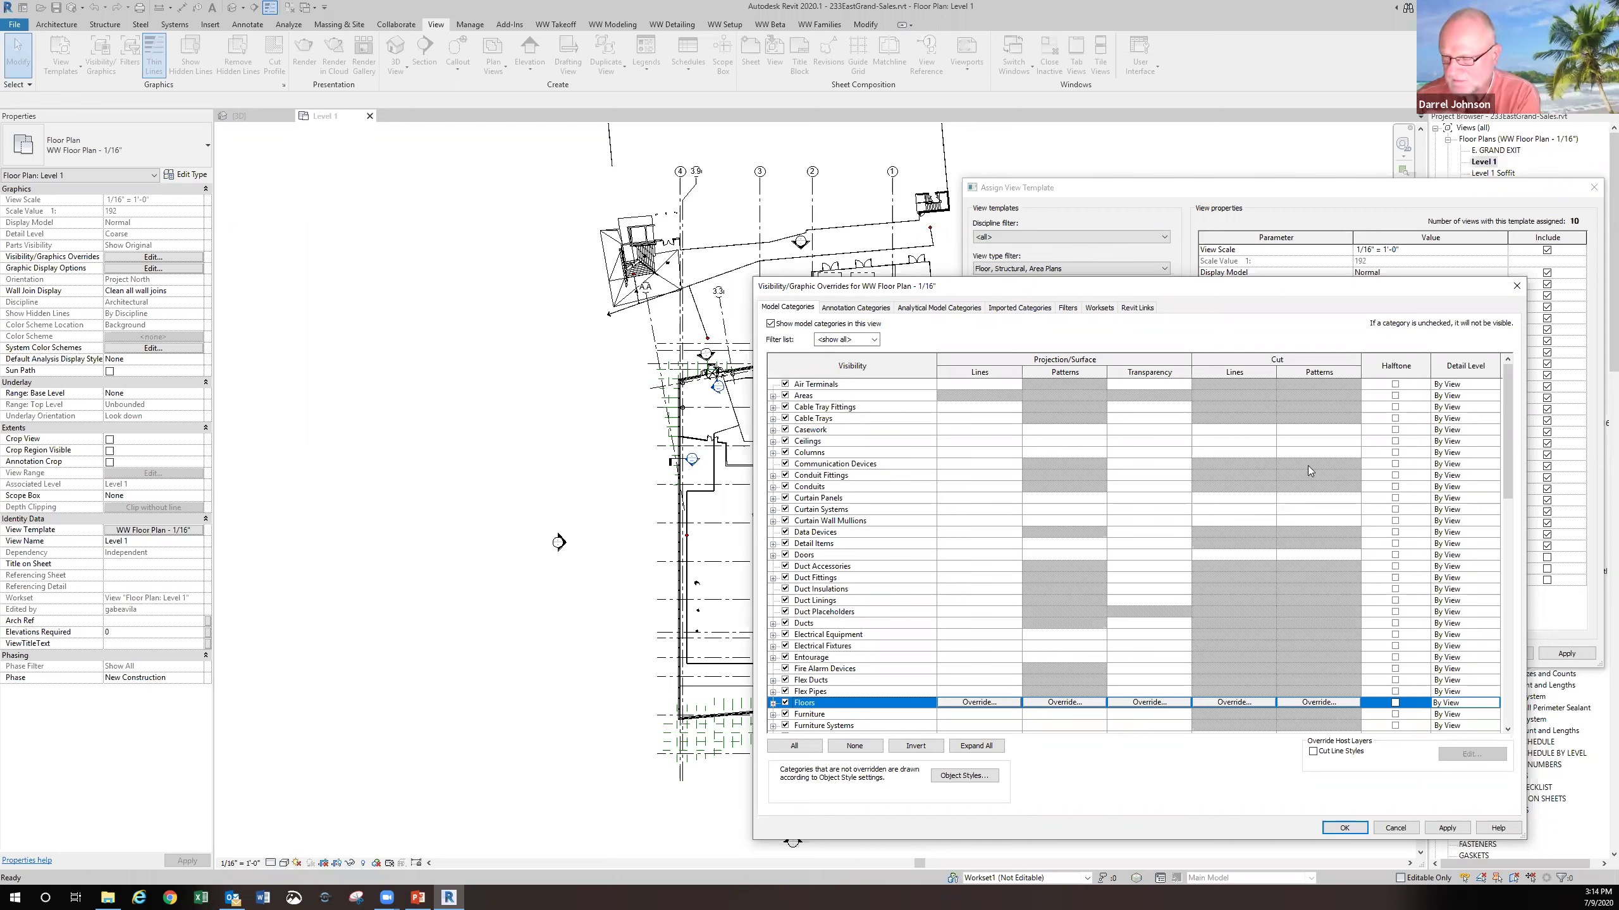
click(1519, 286)
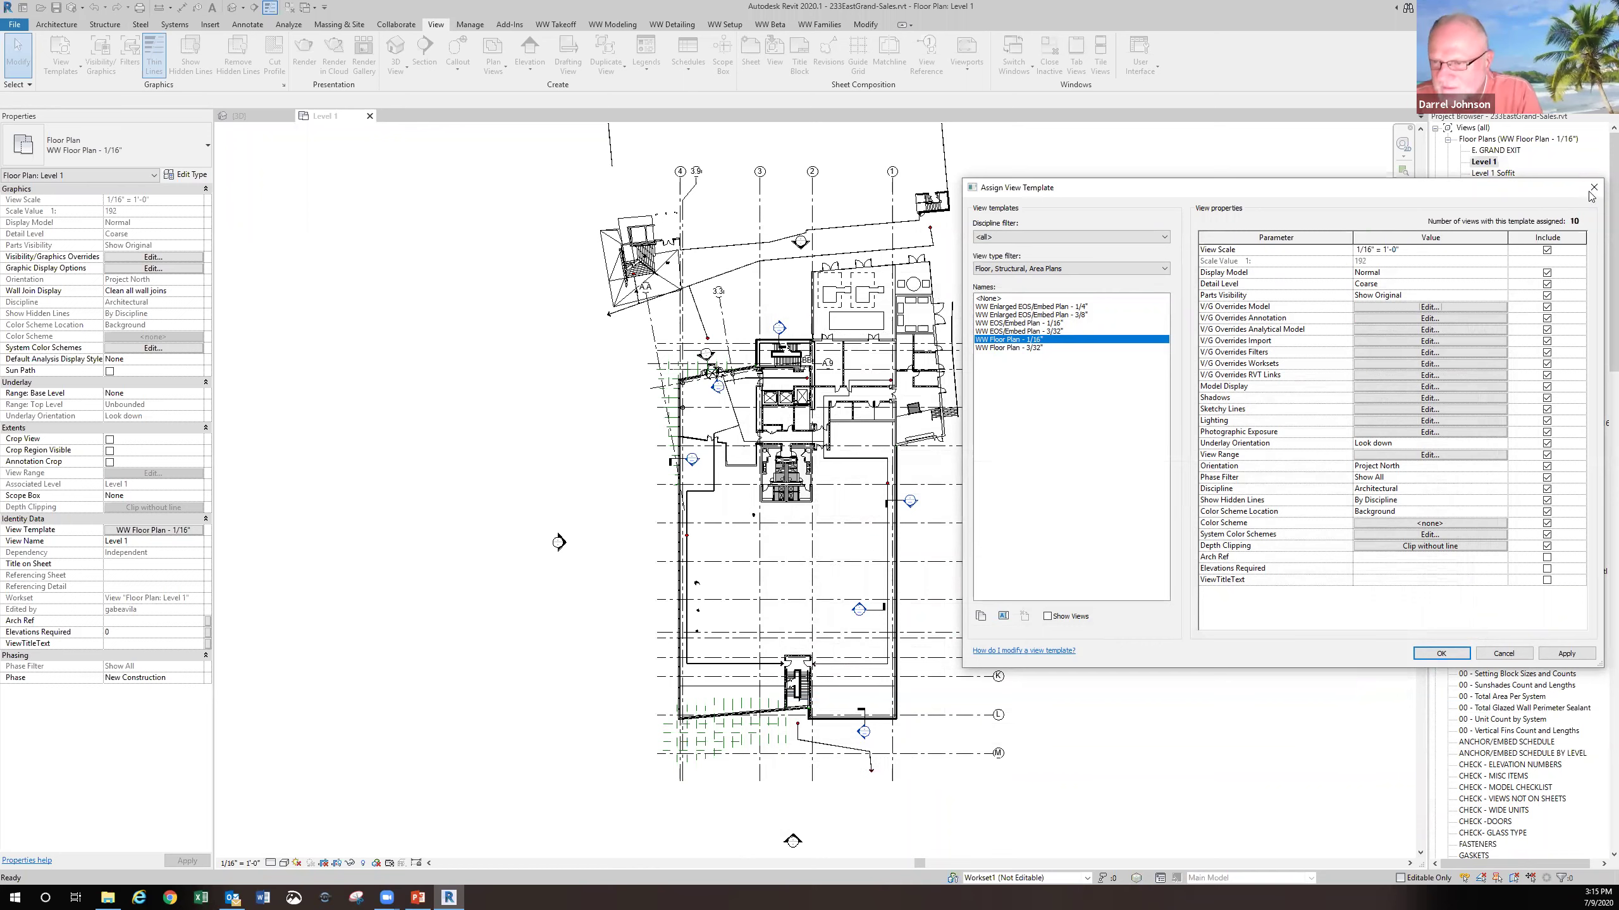
key(Escape)
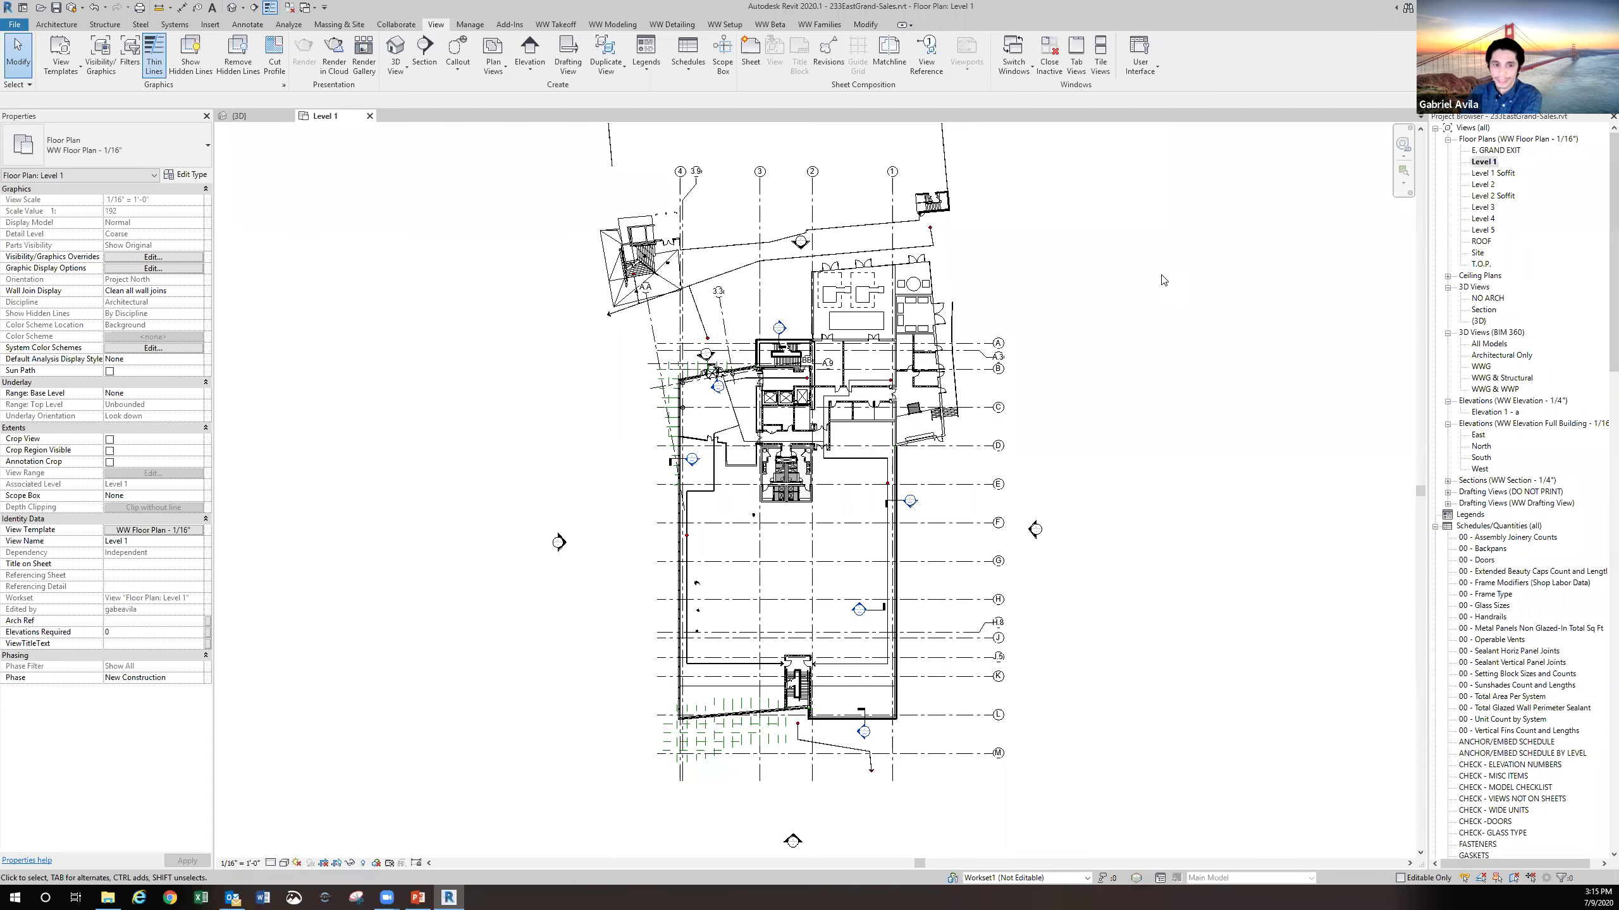
Reopen the view template assigned to Level 1 and display the annotation categories in its visibility/graphic overrides
click(165, 533)
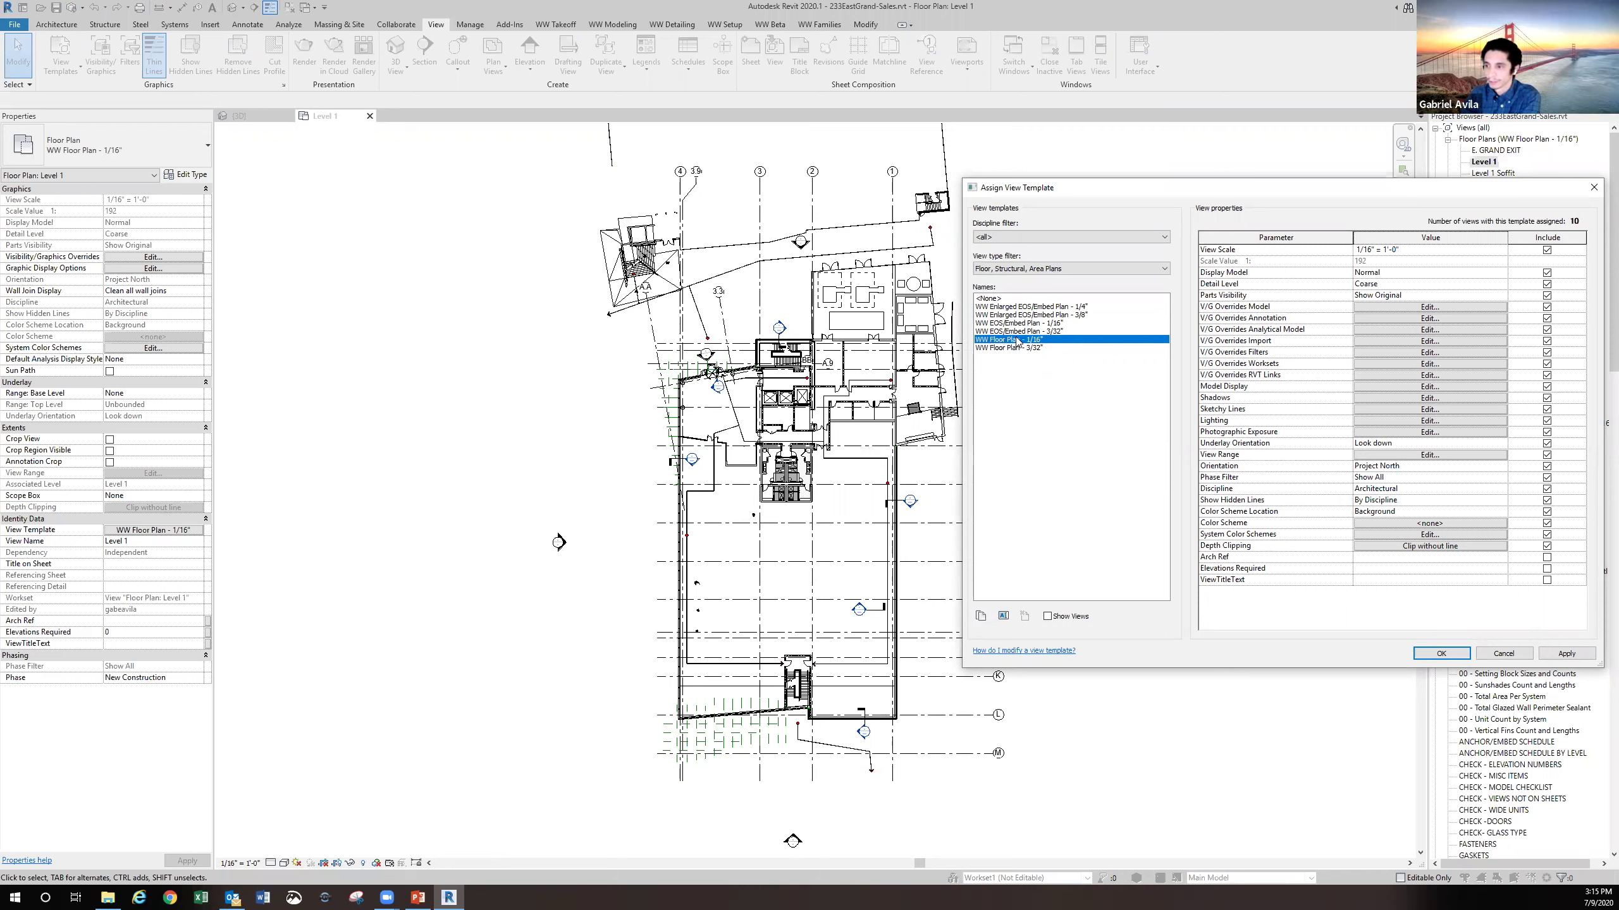
click(1357, 312)
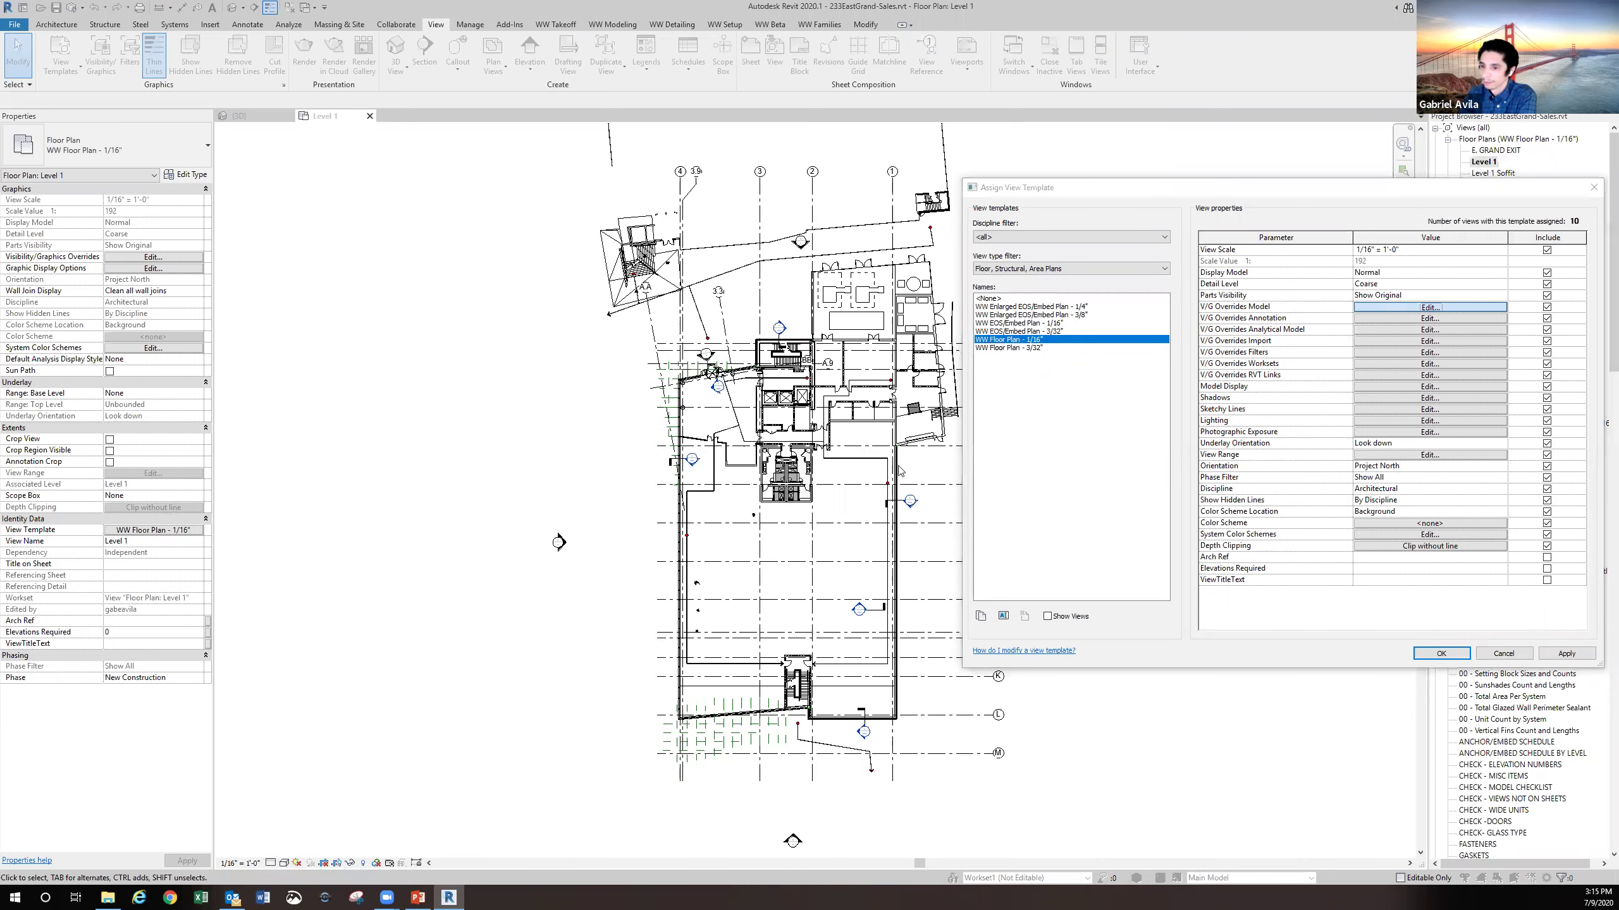
scroll(892, 392, down, 2)
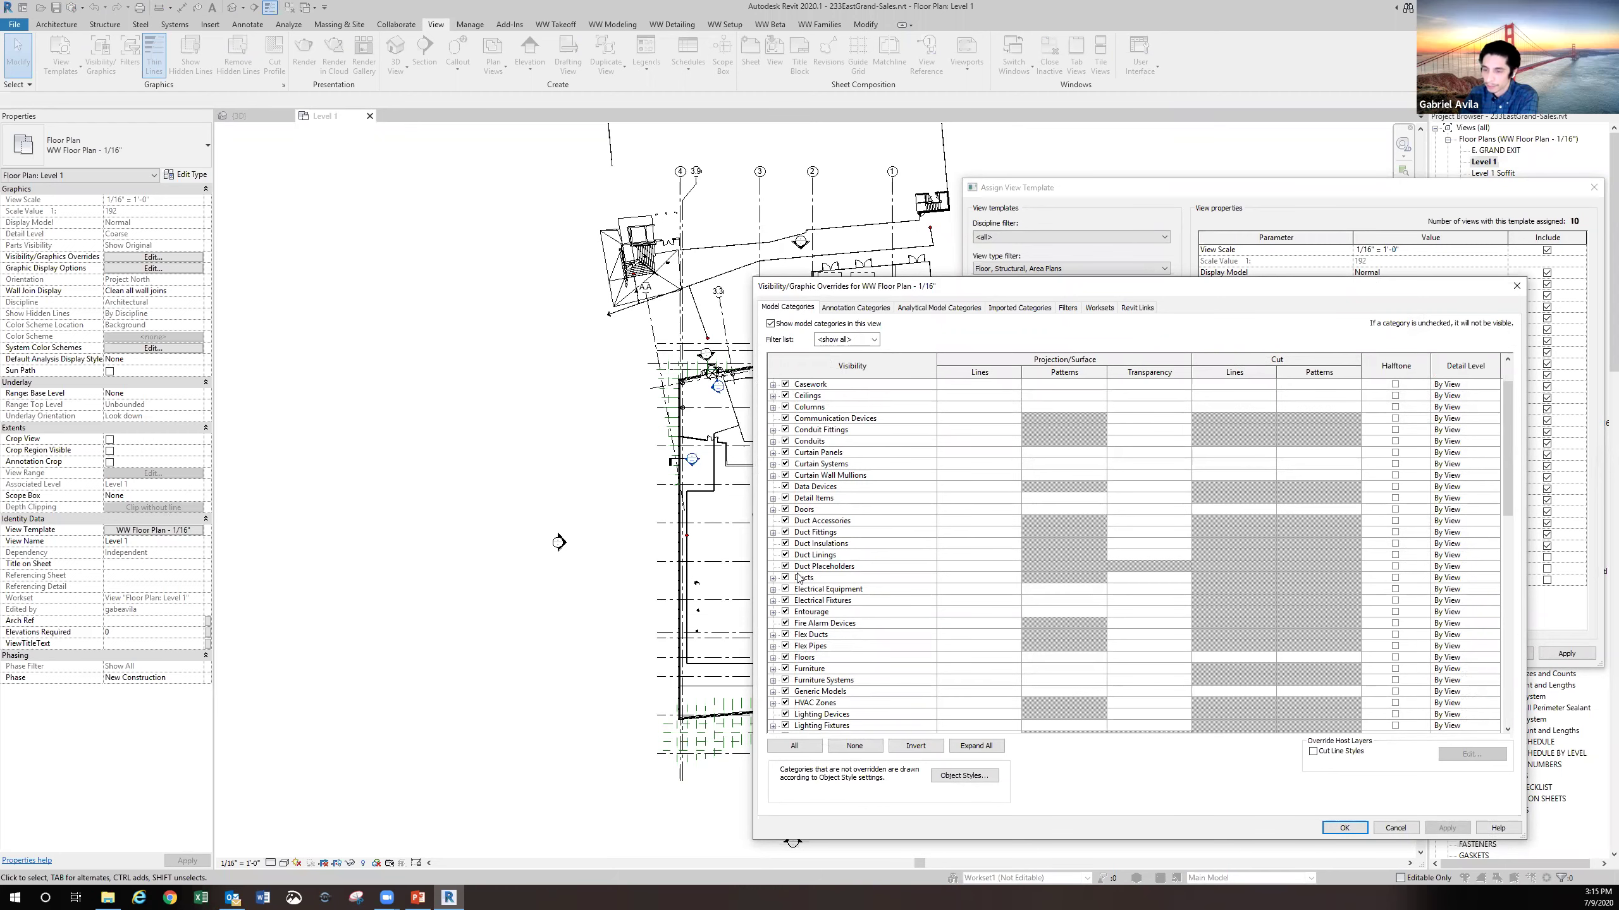
click(856, 308)
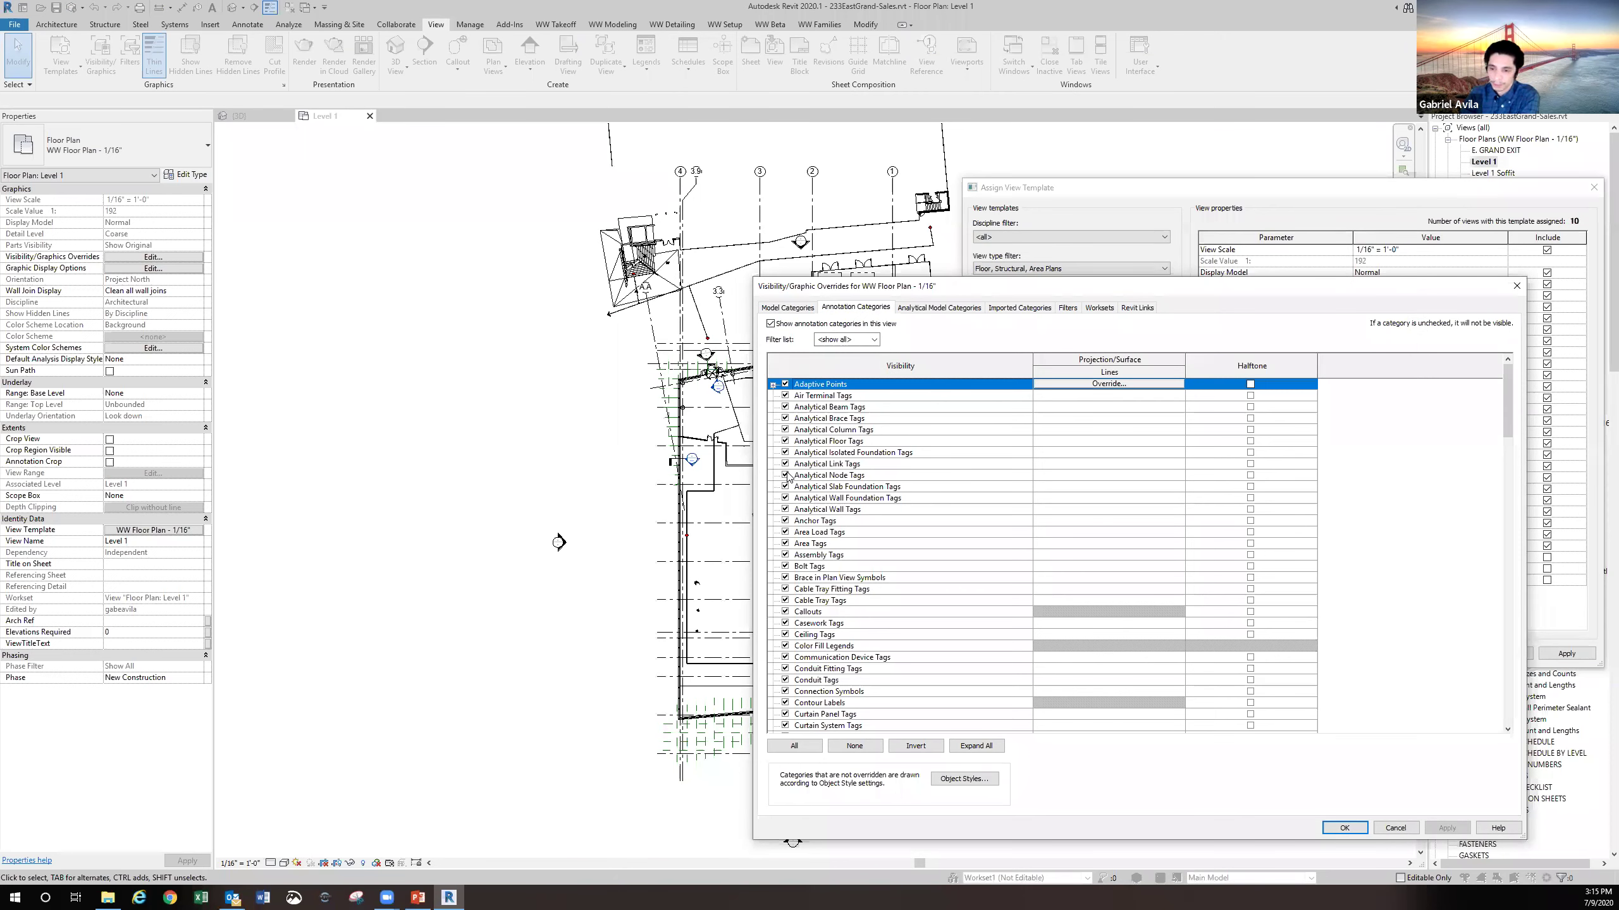
Turn off the visibility of the Grids annotation category in the template and apply it to the view
scroll(790, 485, down, 6)
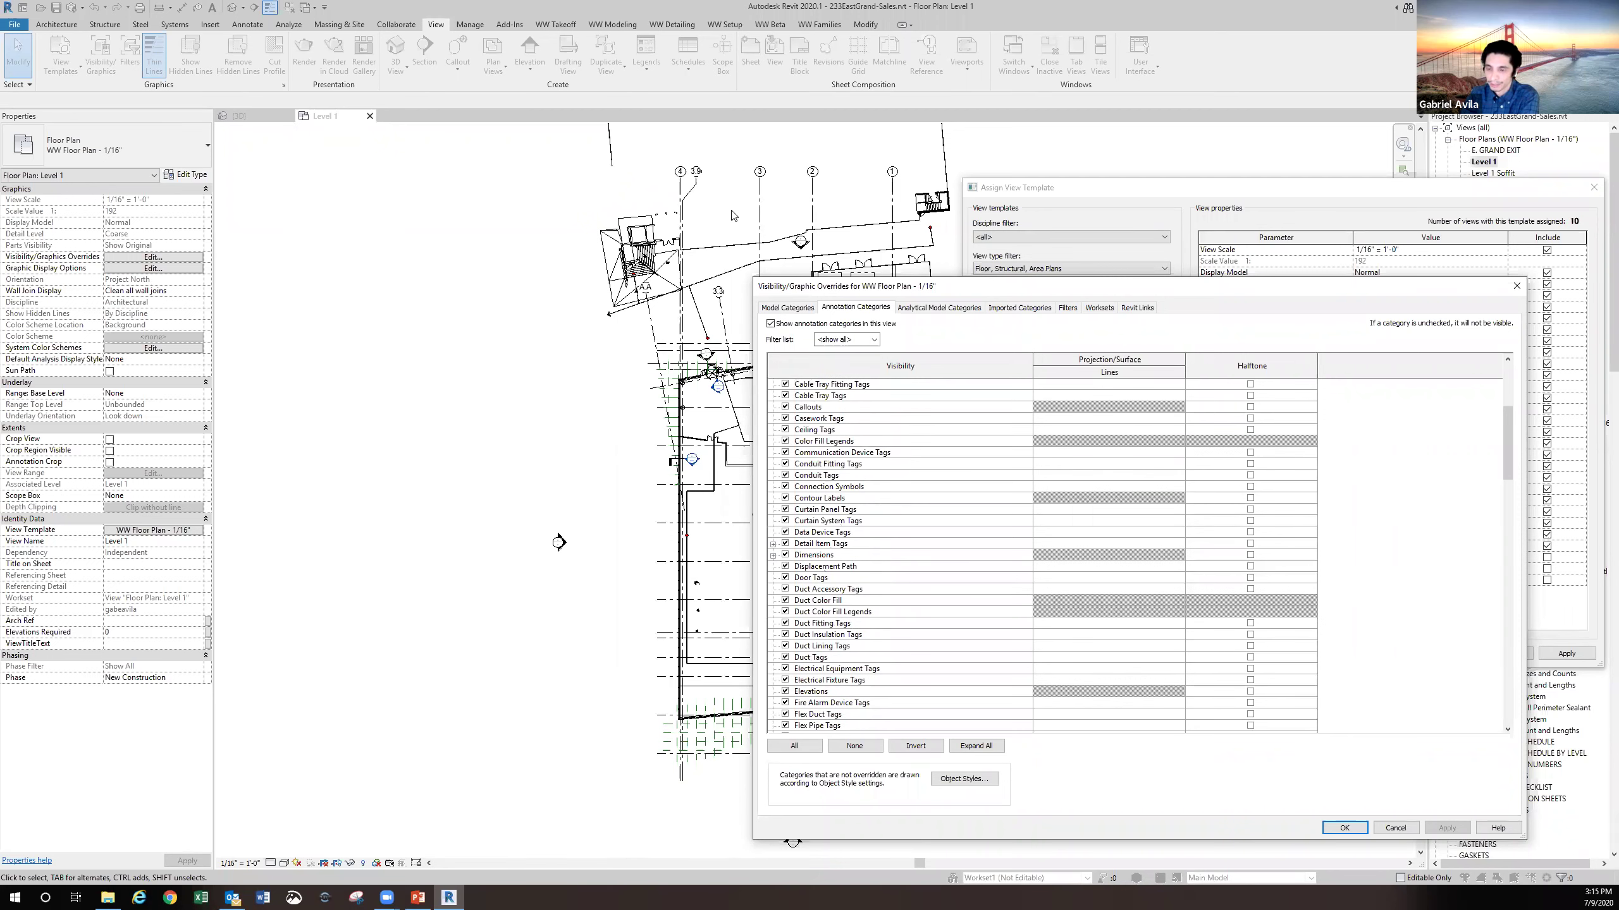
scroll(842, 603, down, 4)
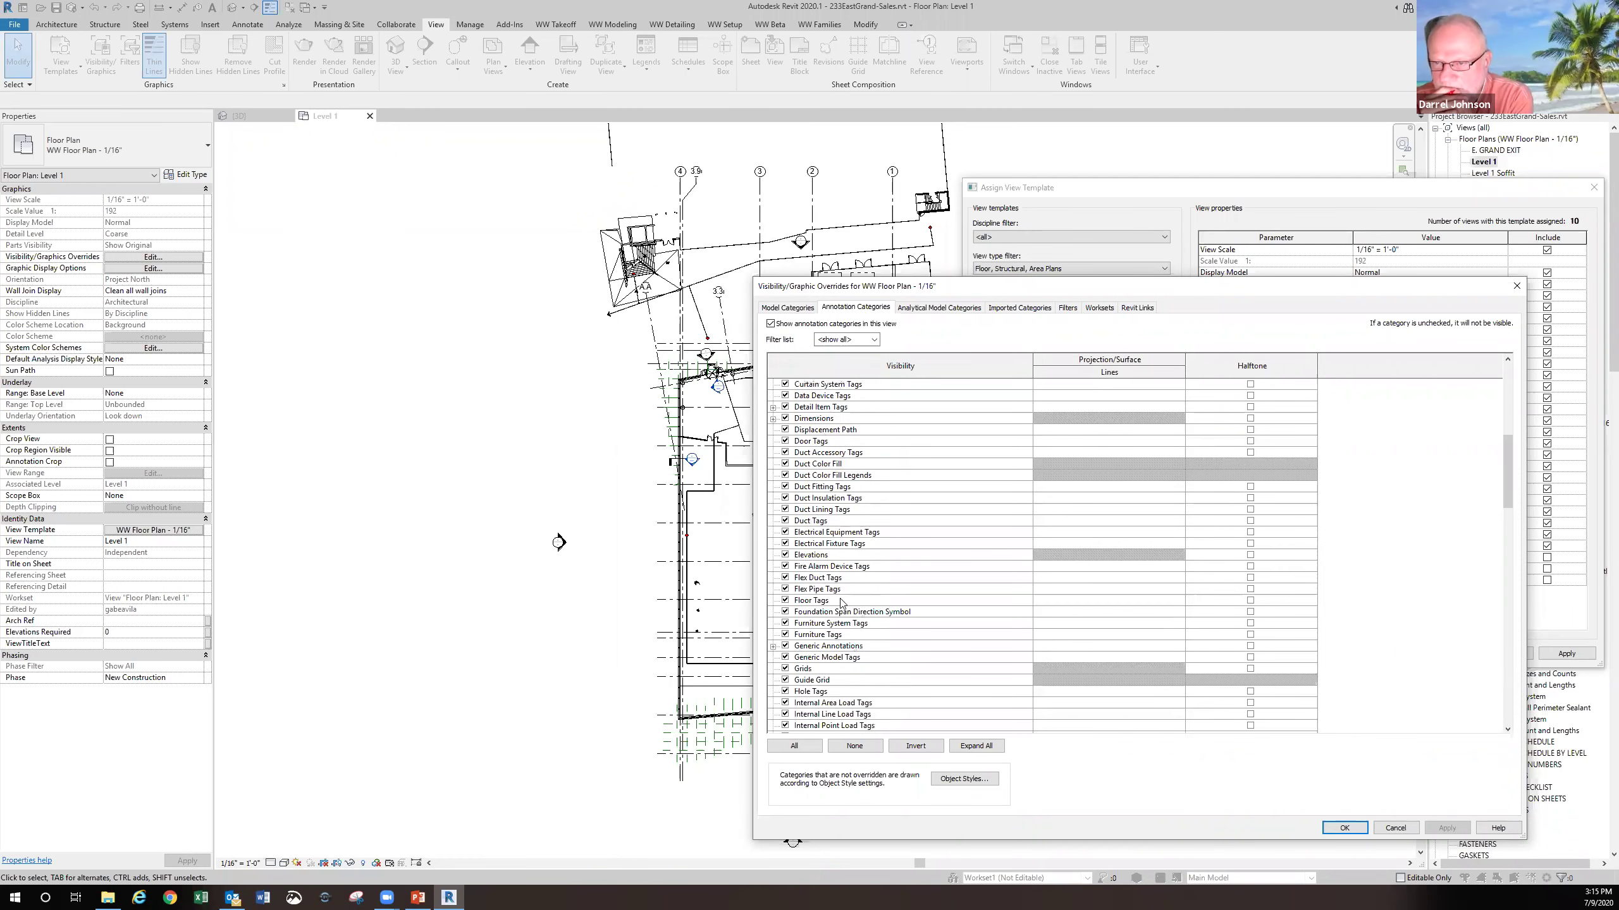
scroll(842, 603, down, 2)
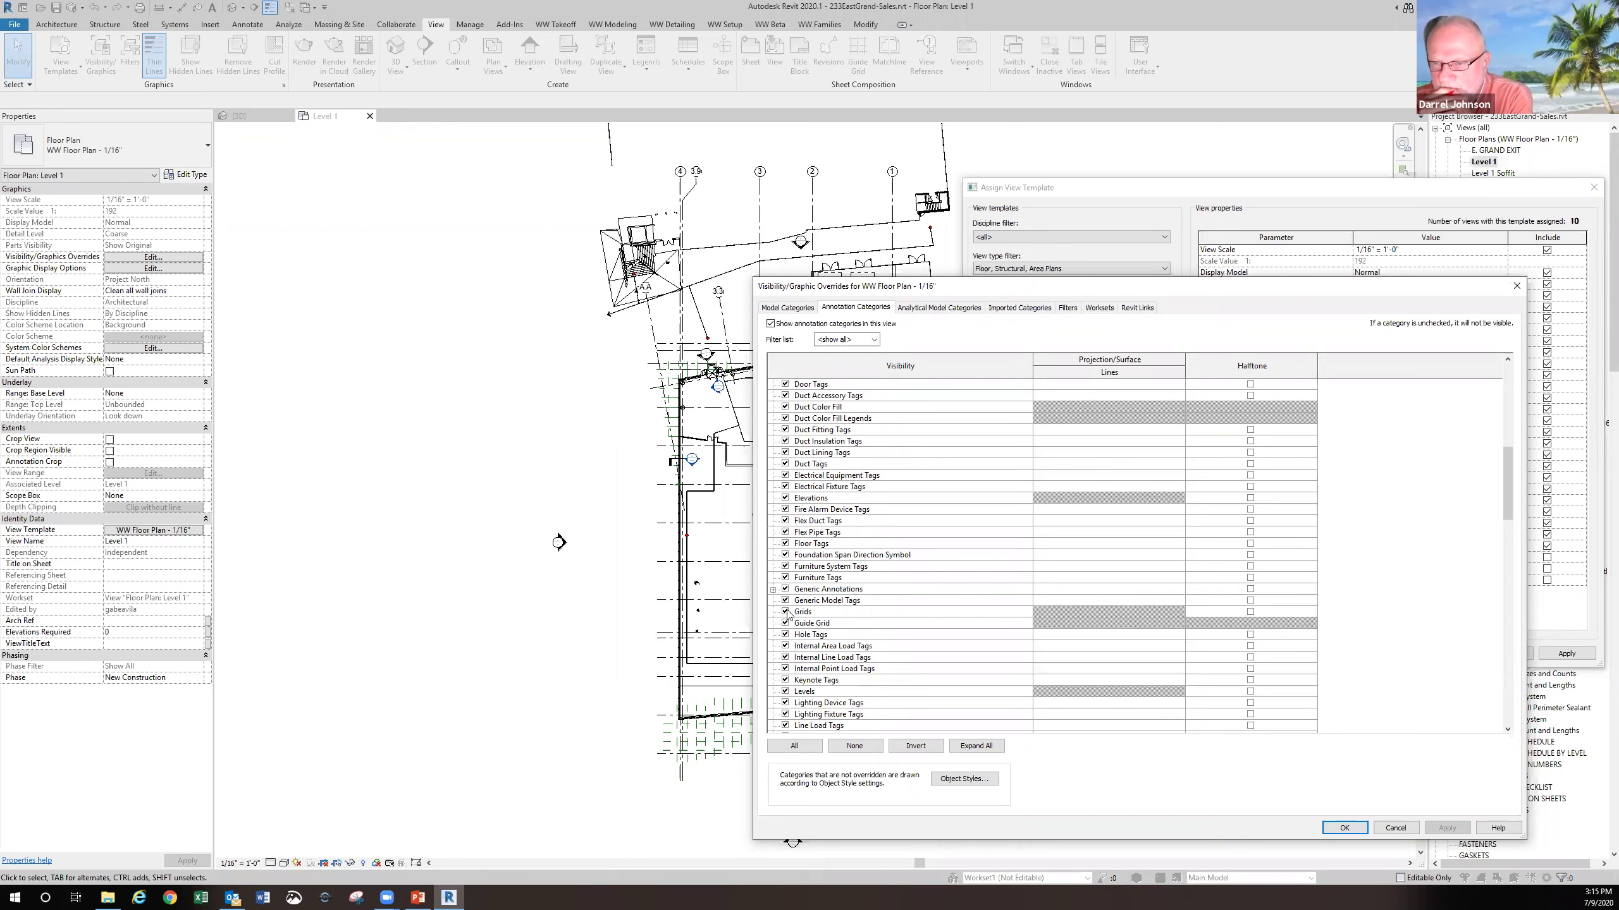
click(786, 612)
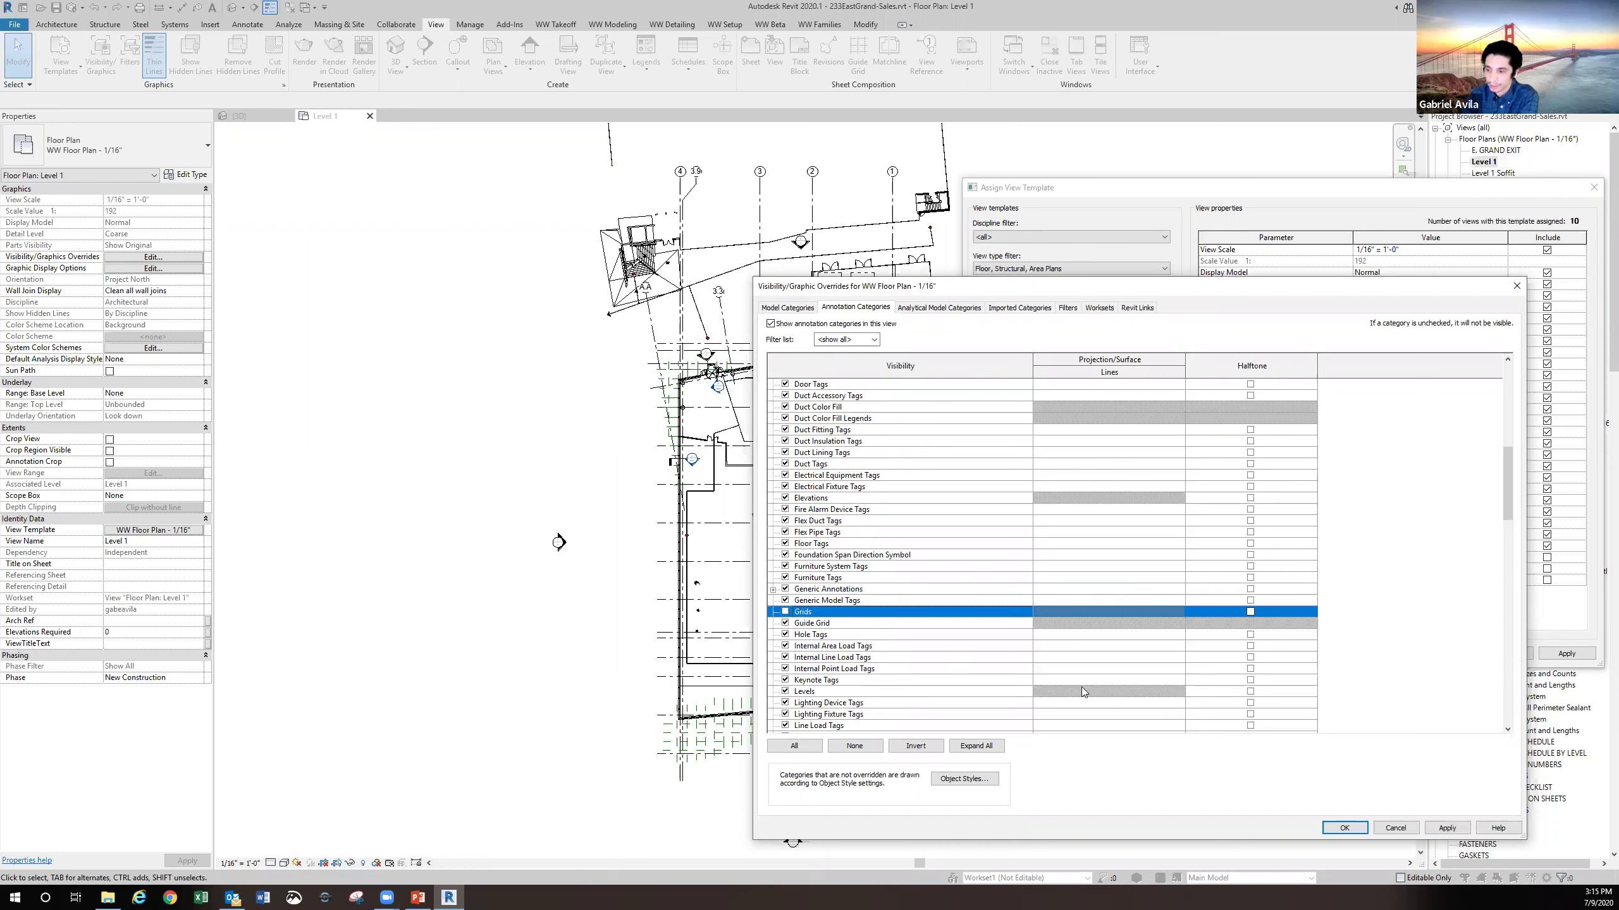
click(1456, 827)
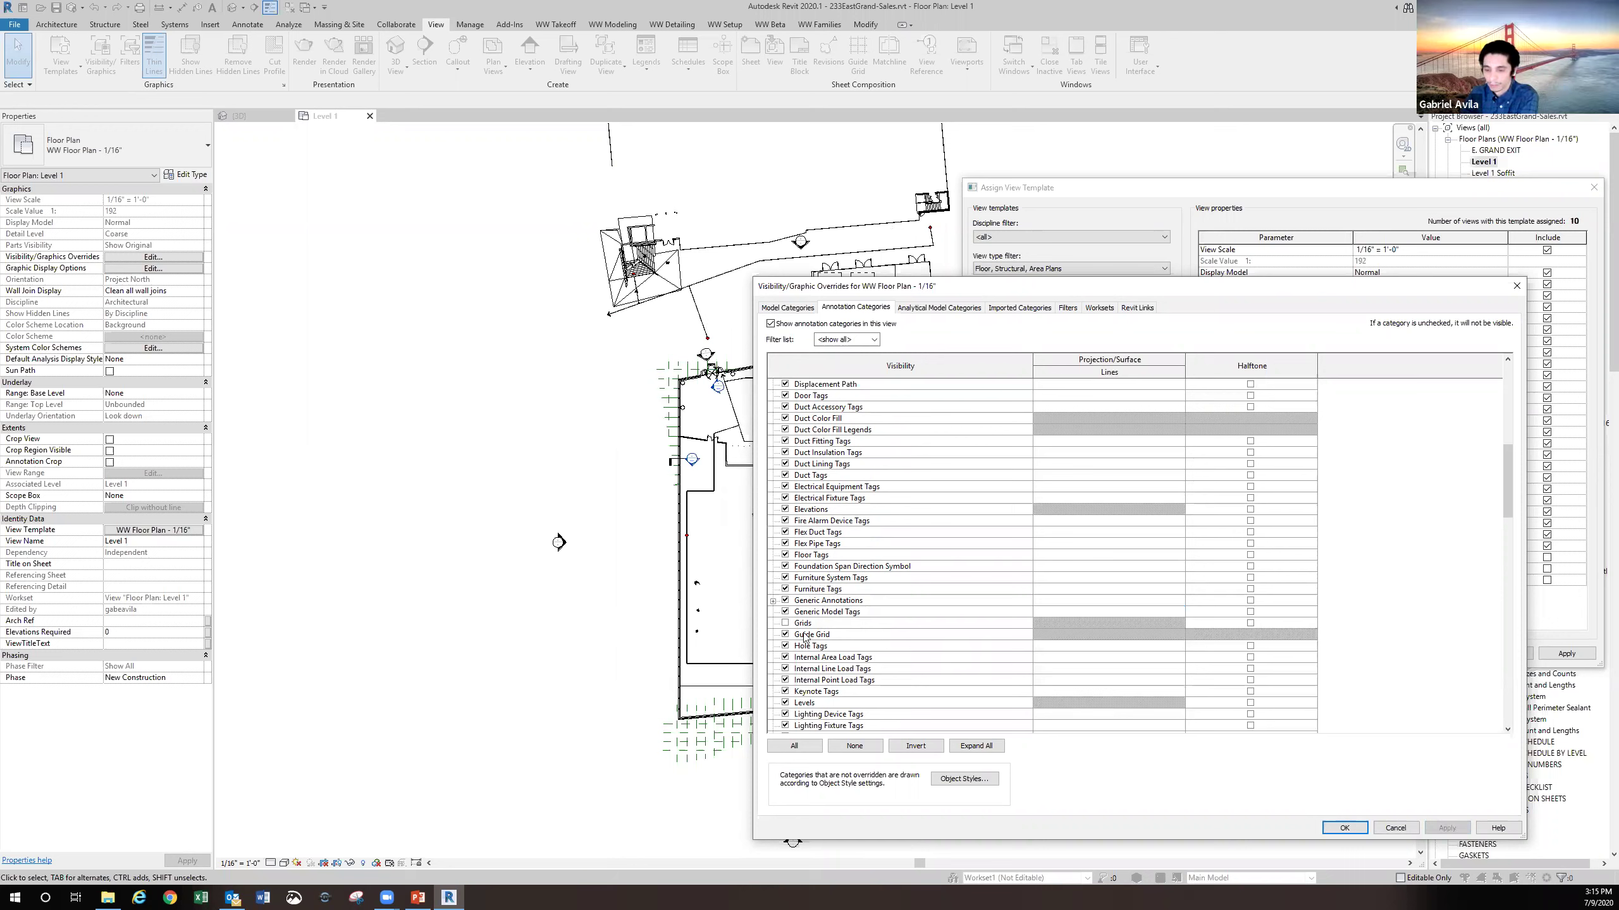
Turn the Grids annotation category back on in the template, turn off Sections, and apply both changes to the view
click(785, 624)
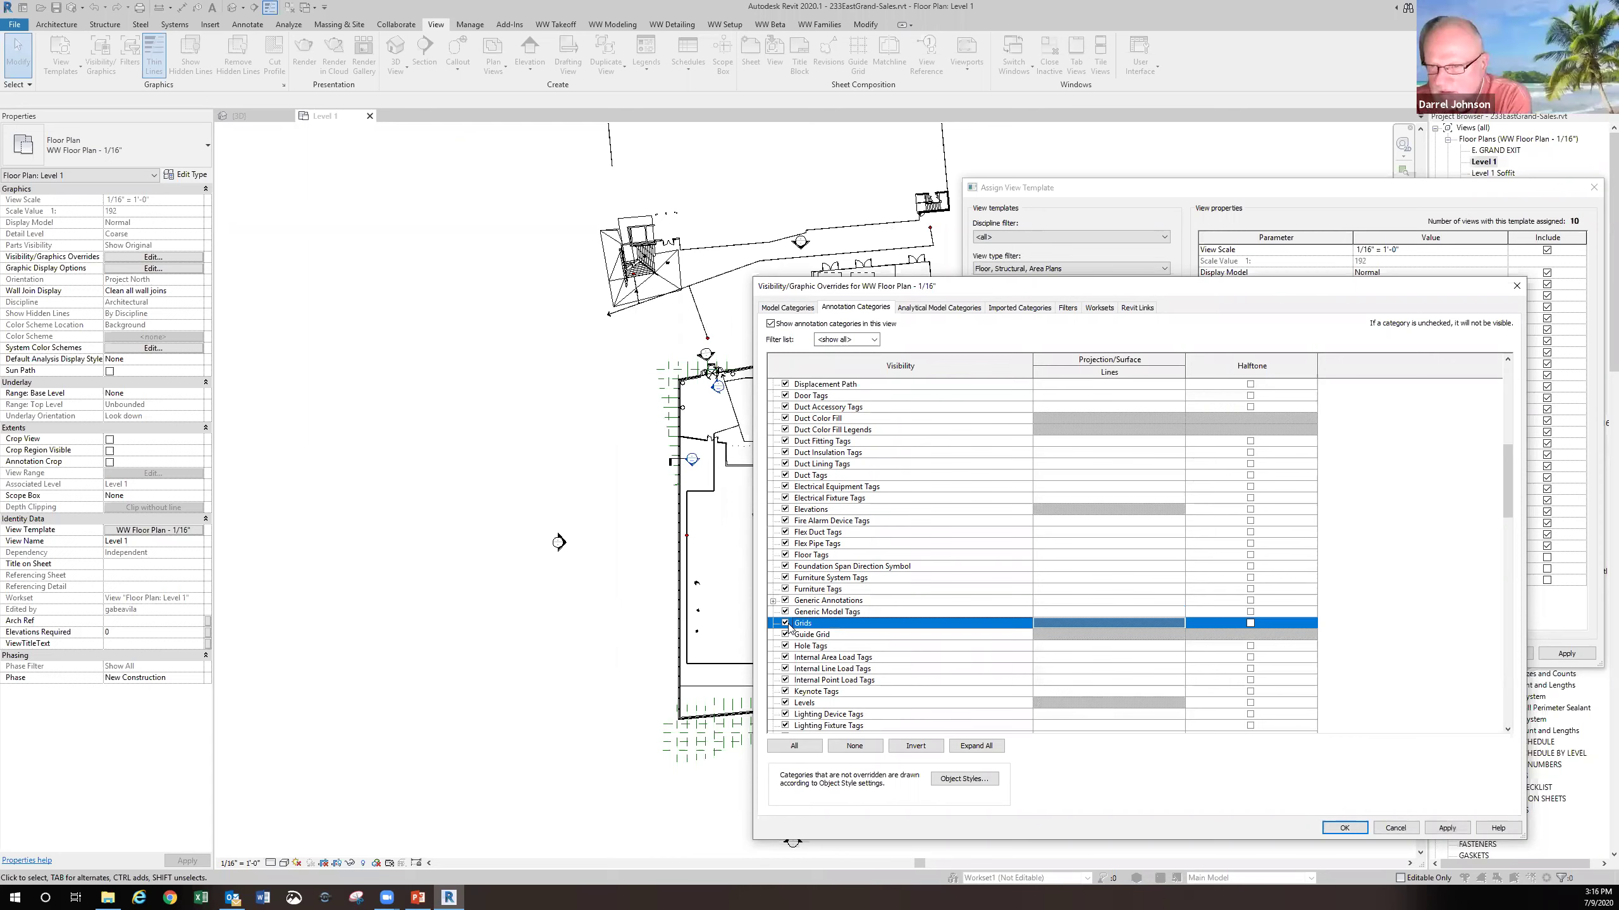
scroll(789, 627, down, 1)
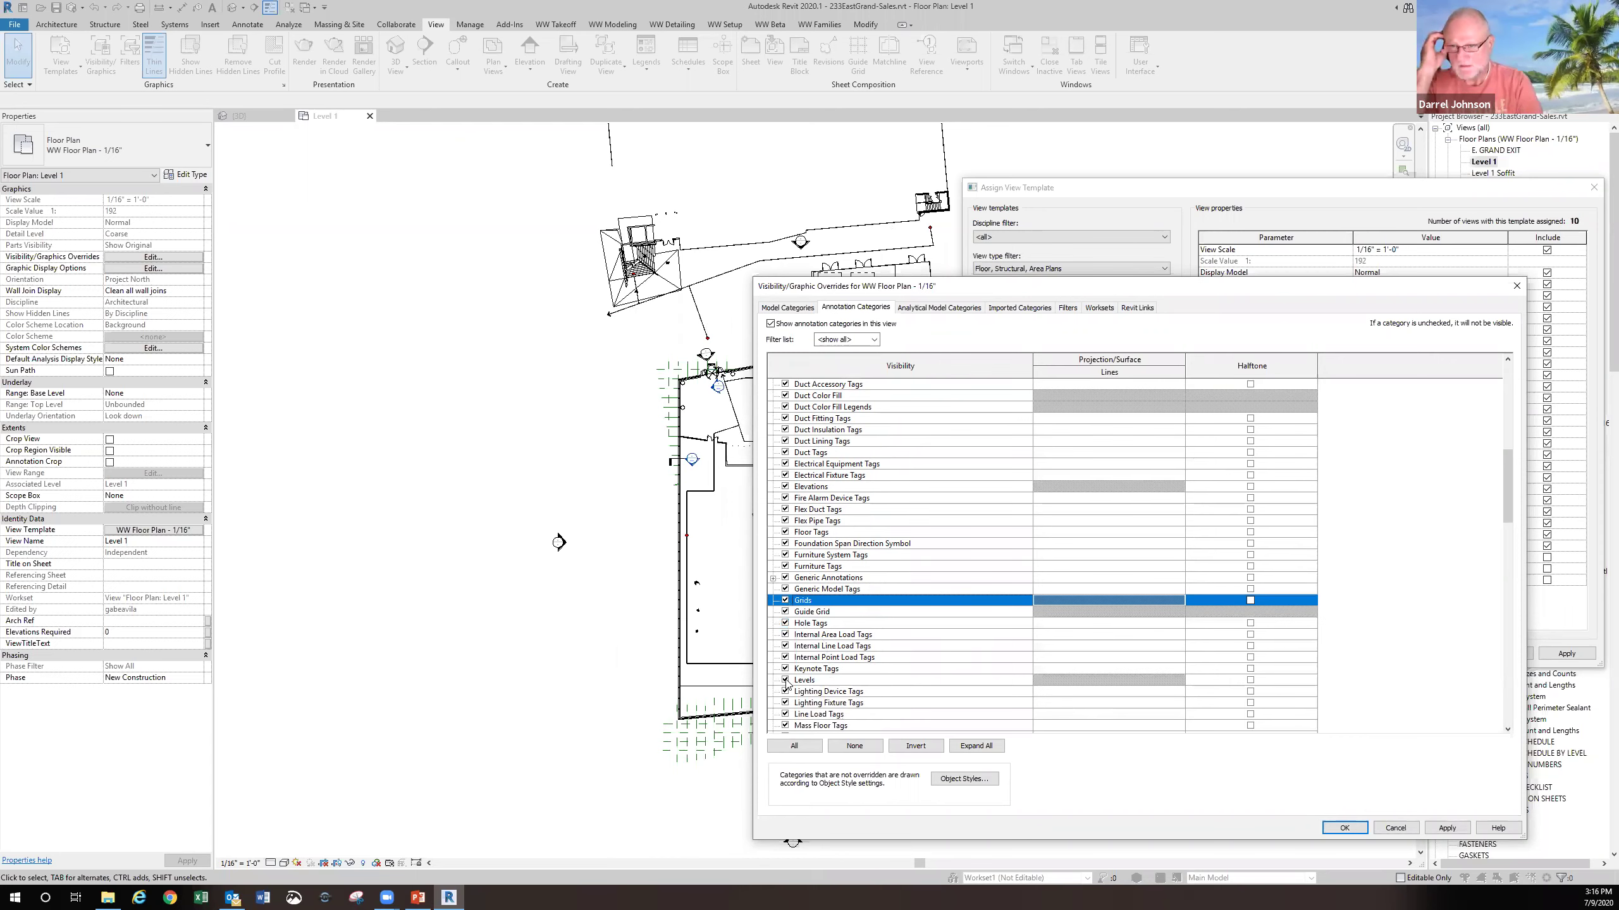
scroll(787, 685, down, 2)
scroll(786, 684, down, 7)
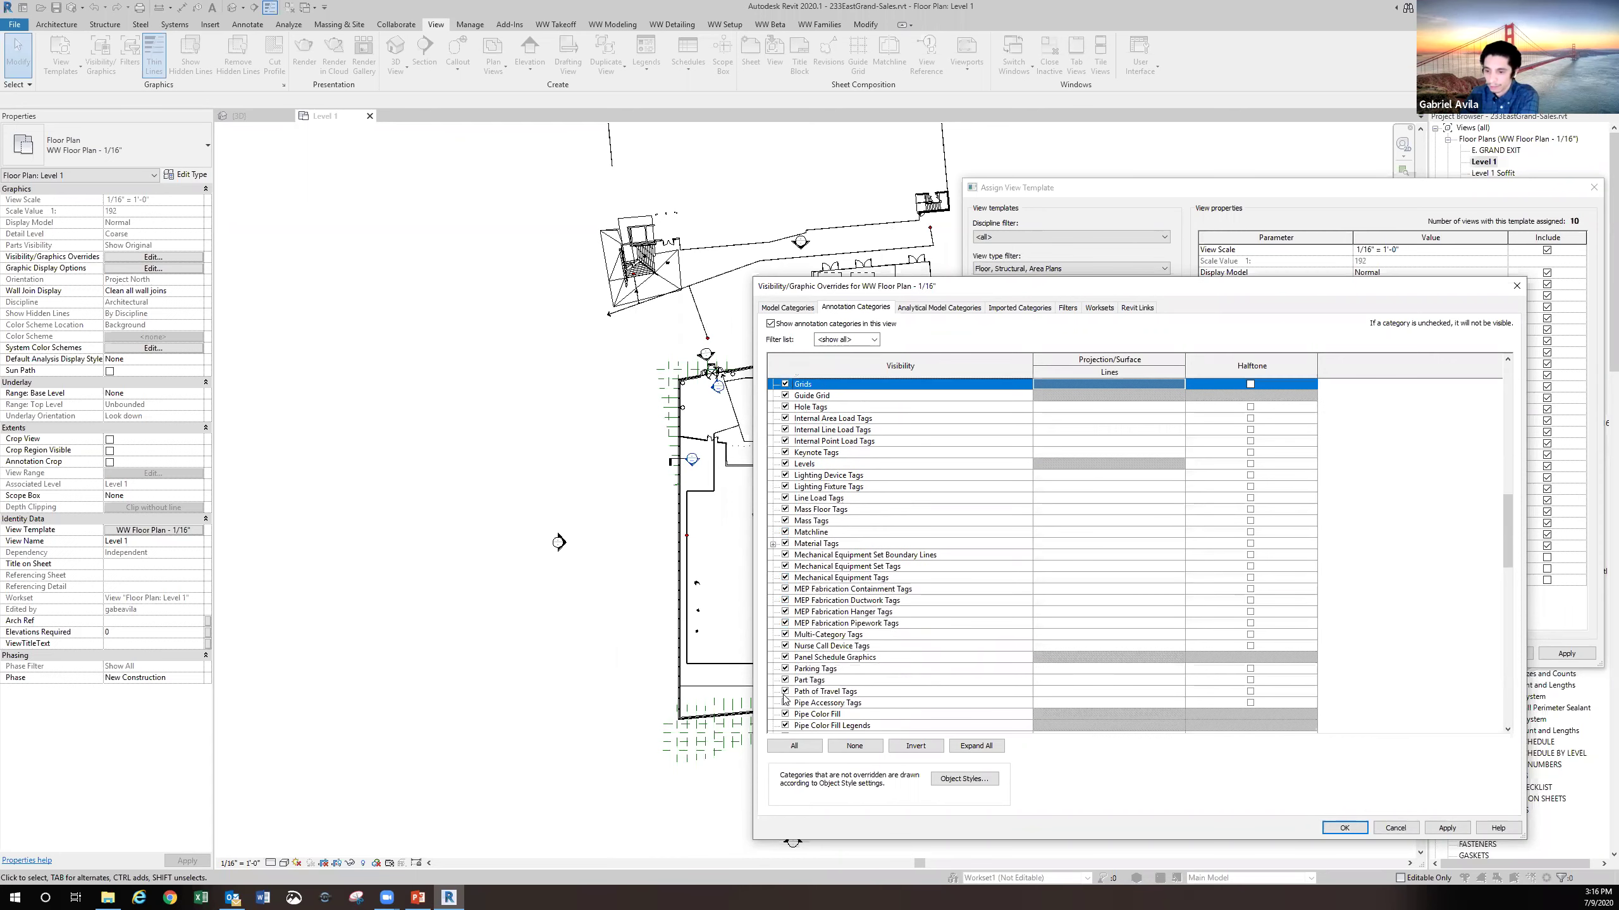
scroll(784, 698, down, 8)
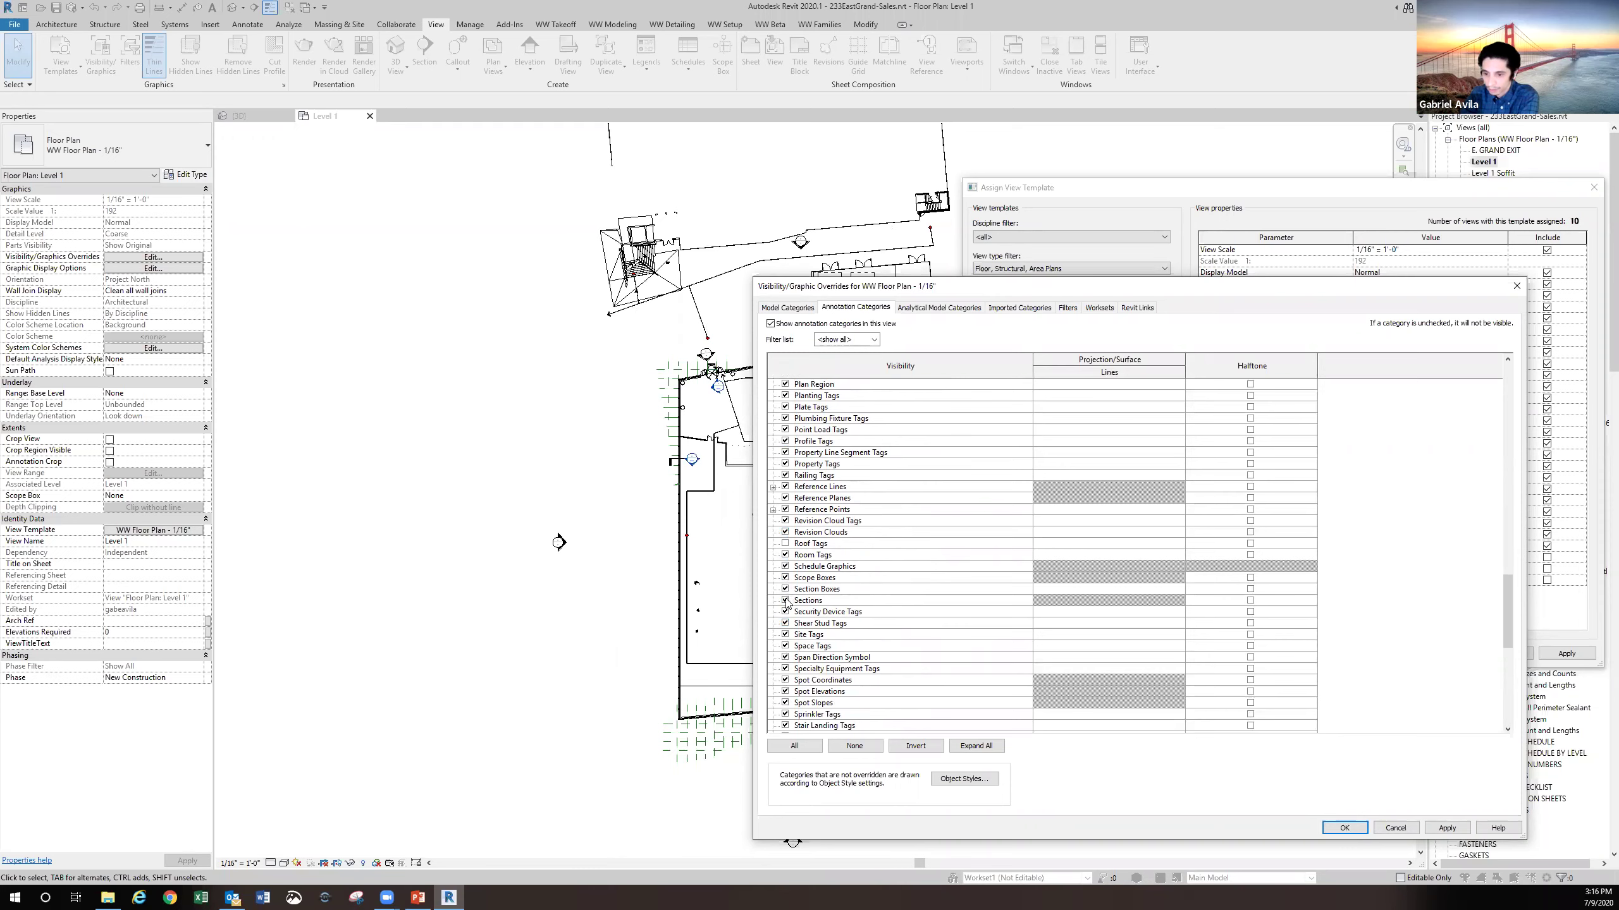
click(786, 600)
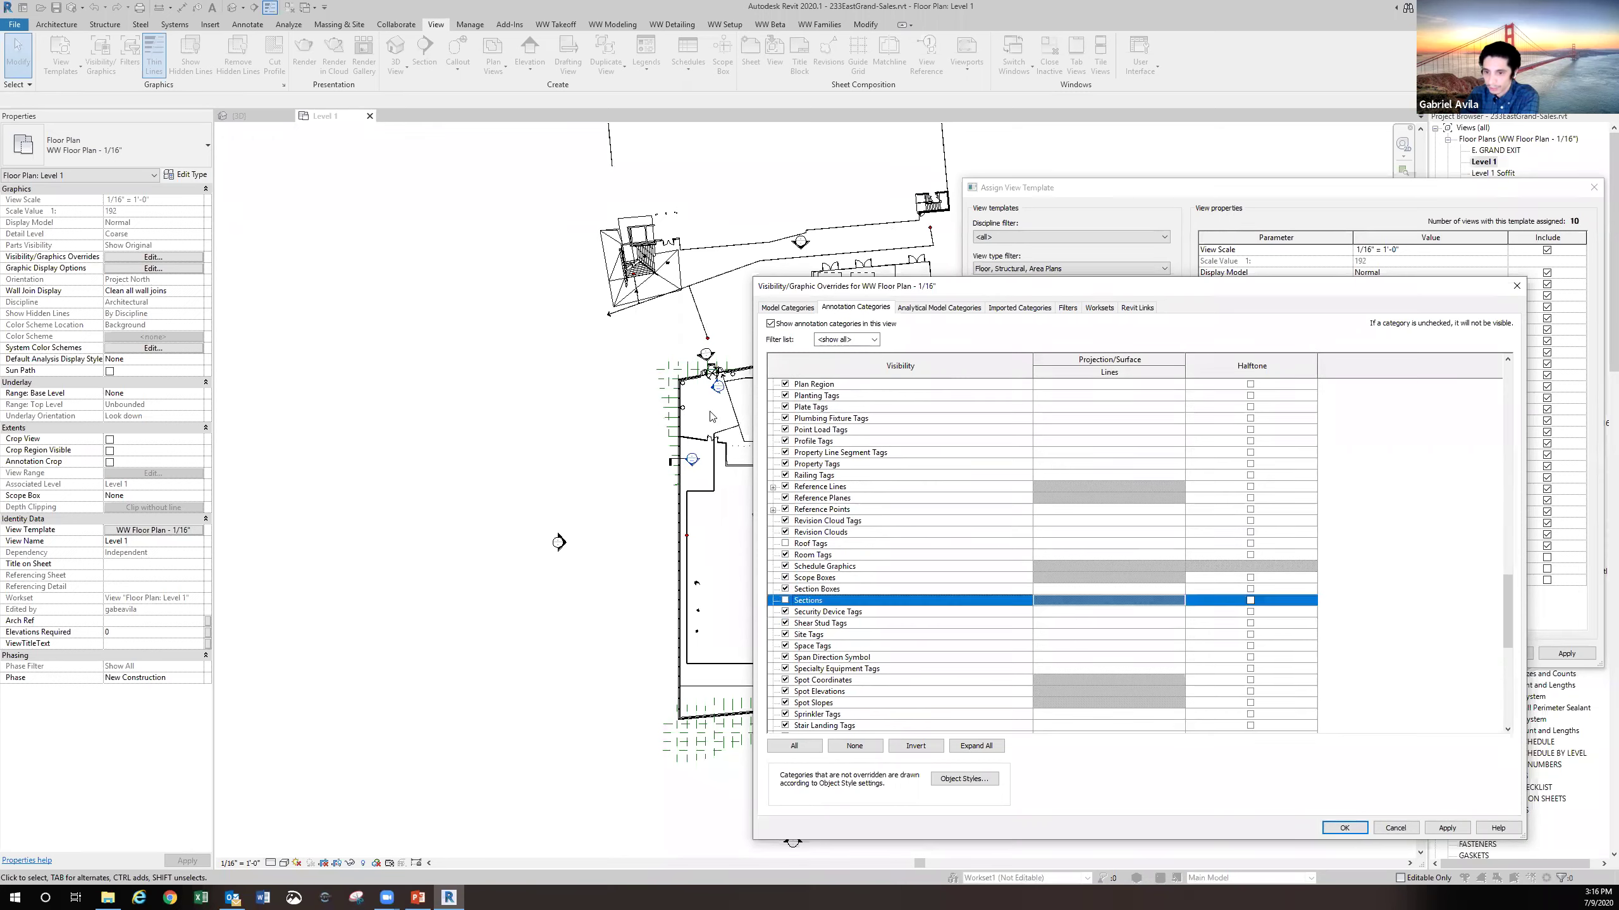
click(1447, 828)
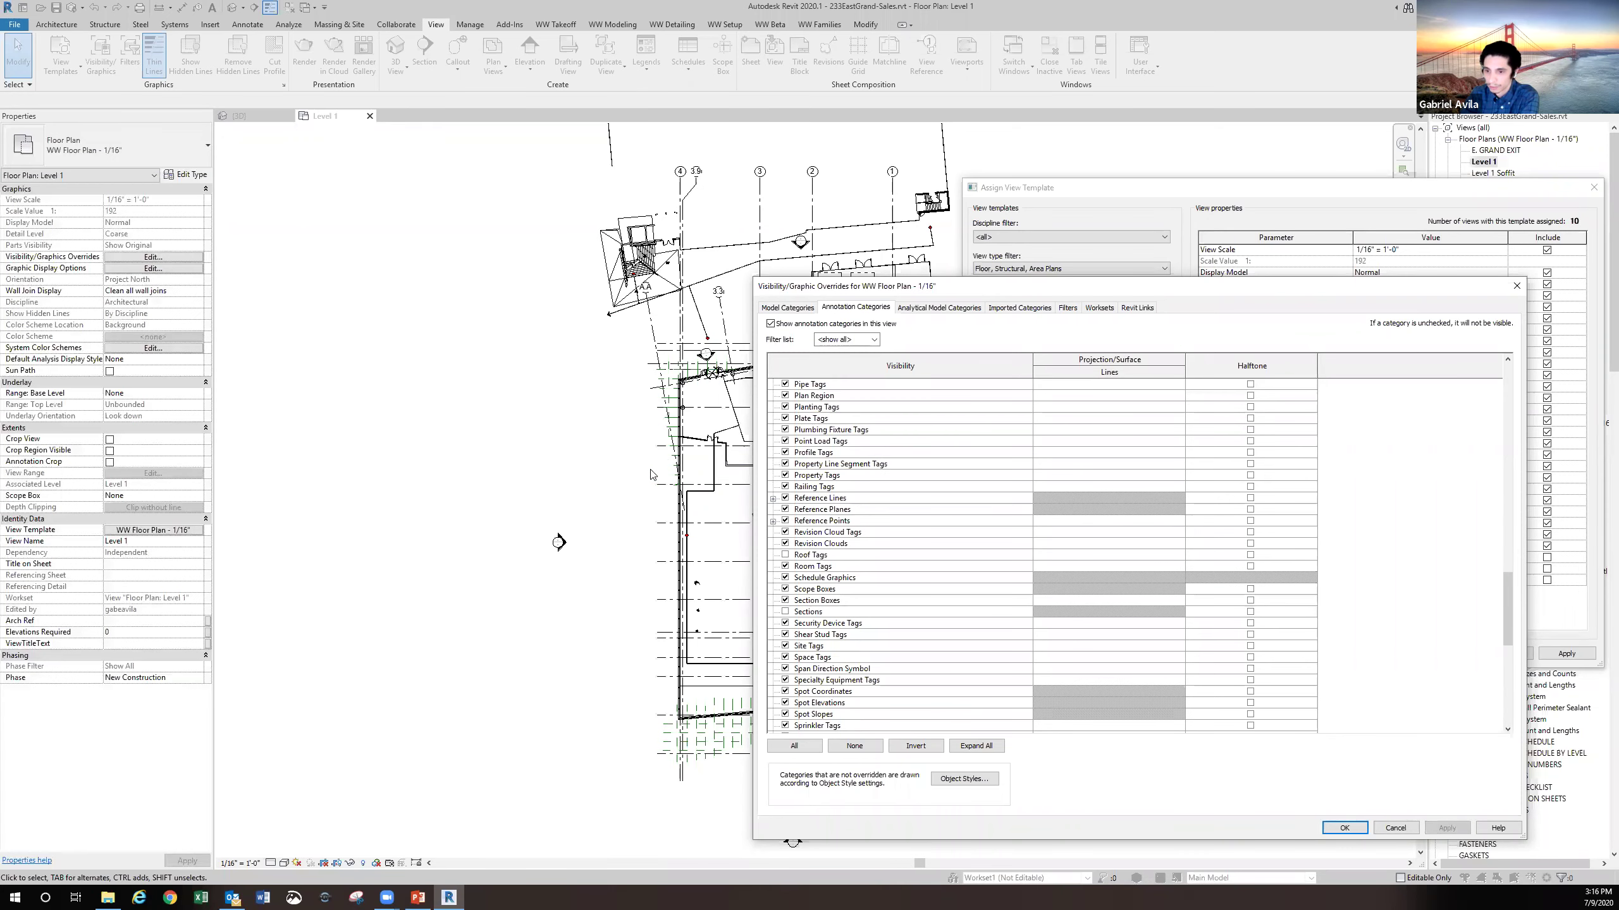
Turn the Sections annotation category back on and close the overrides and view template dialogs
click(785, 612)
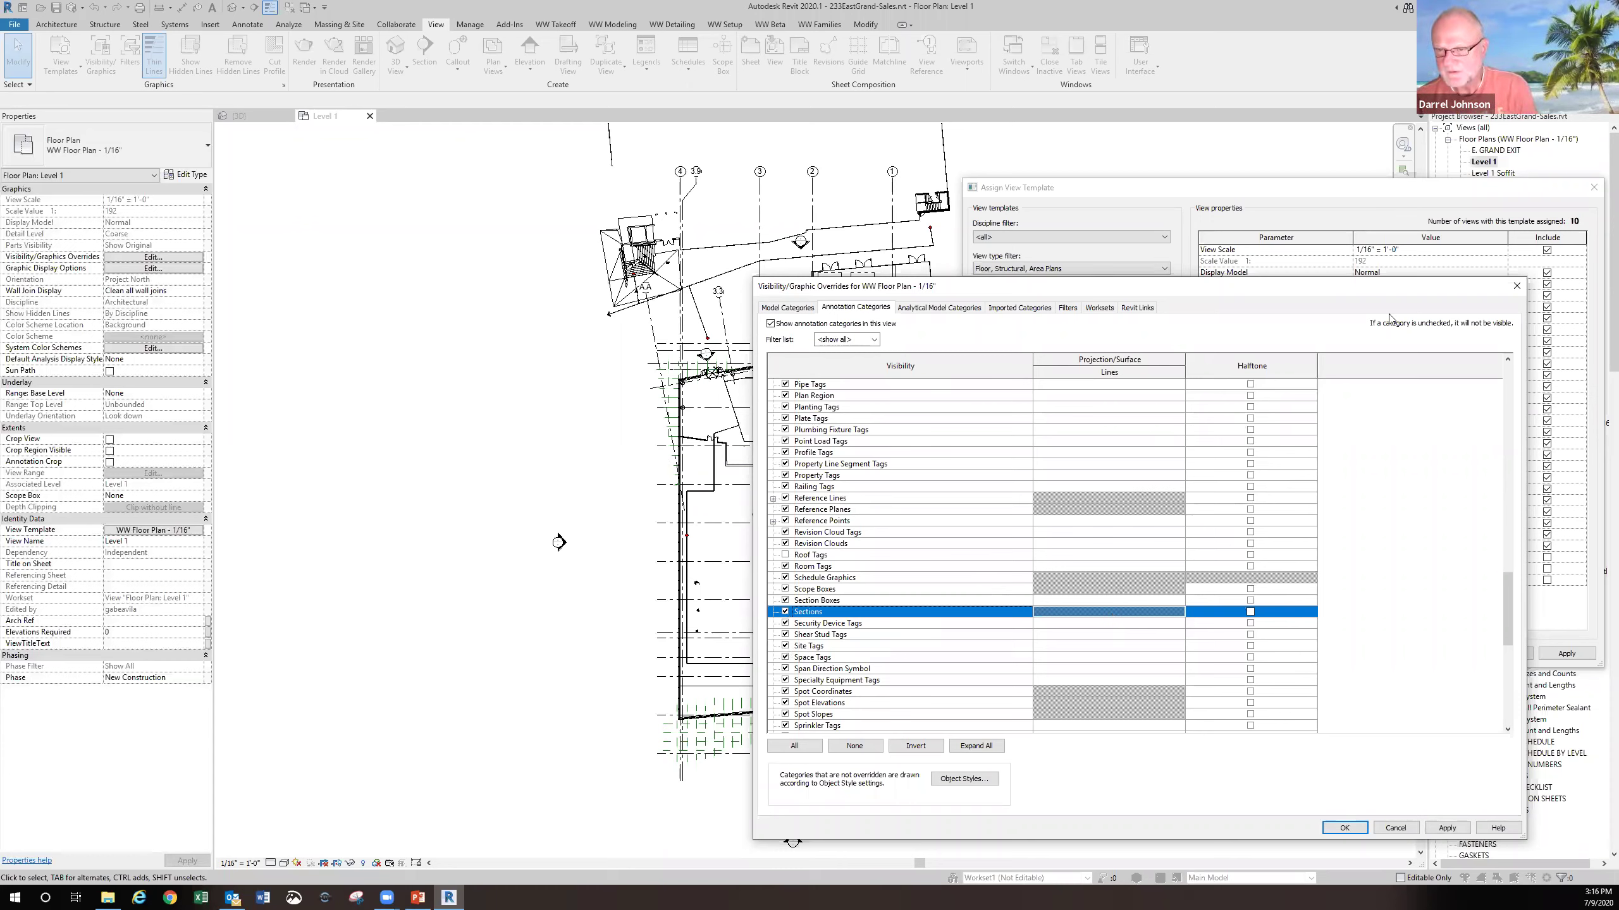
click(1516, 287)
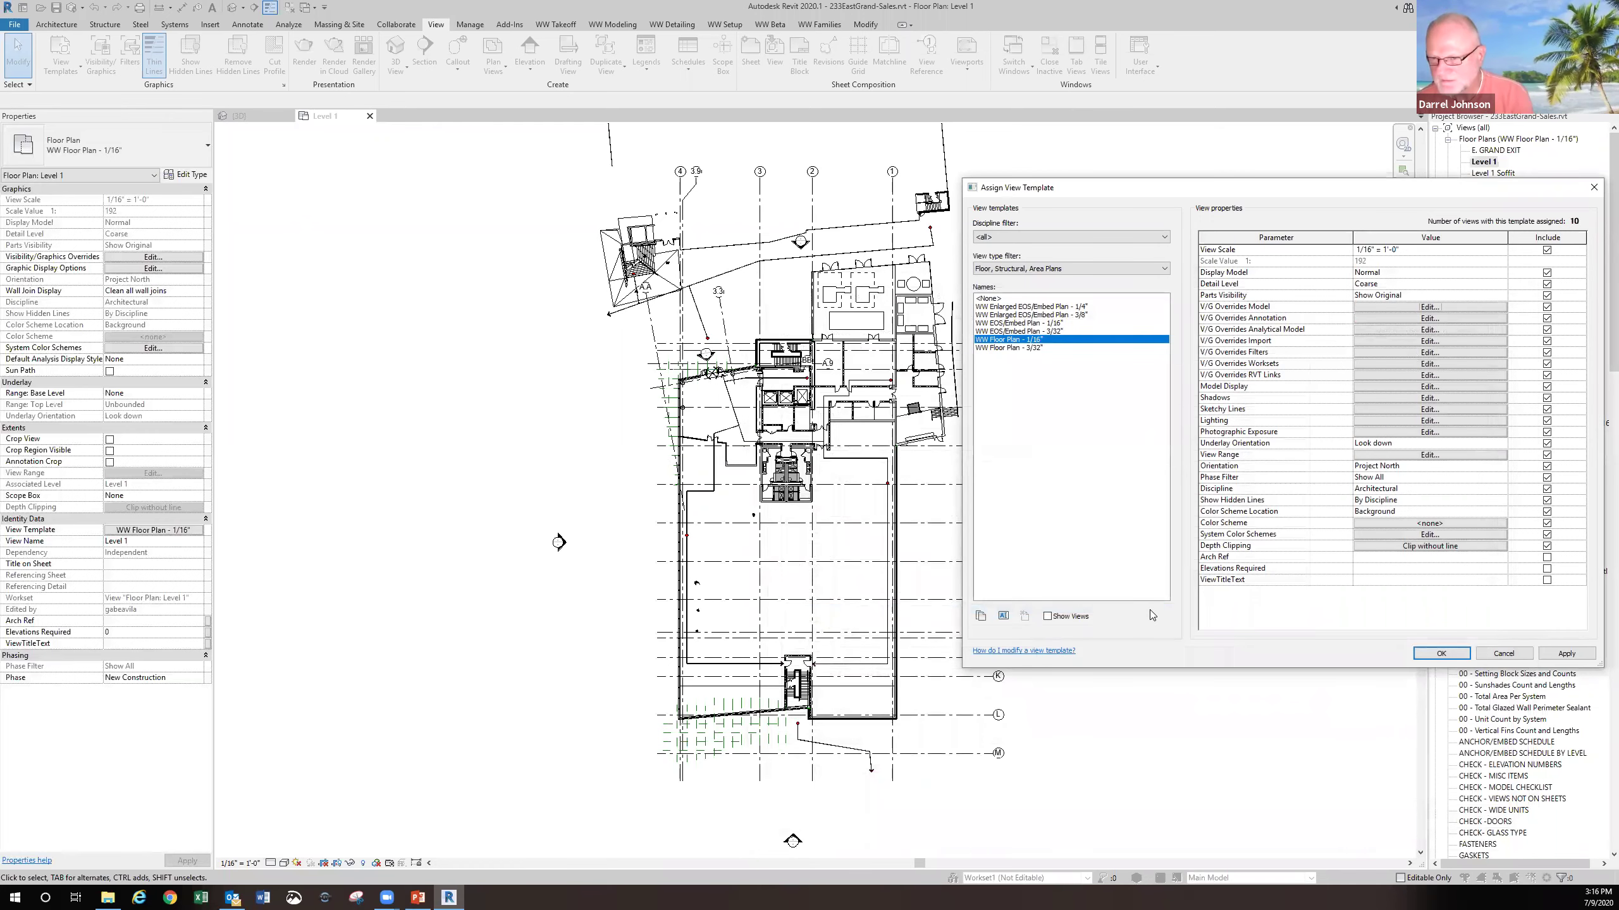
click(1441, 654)
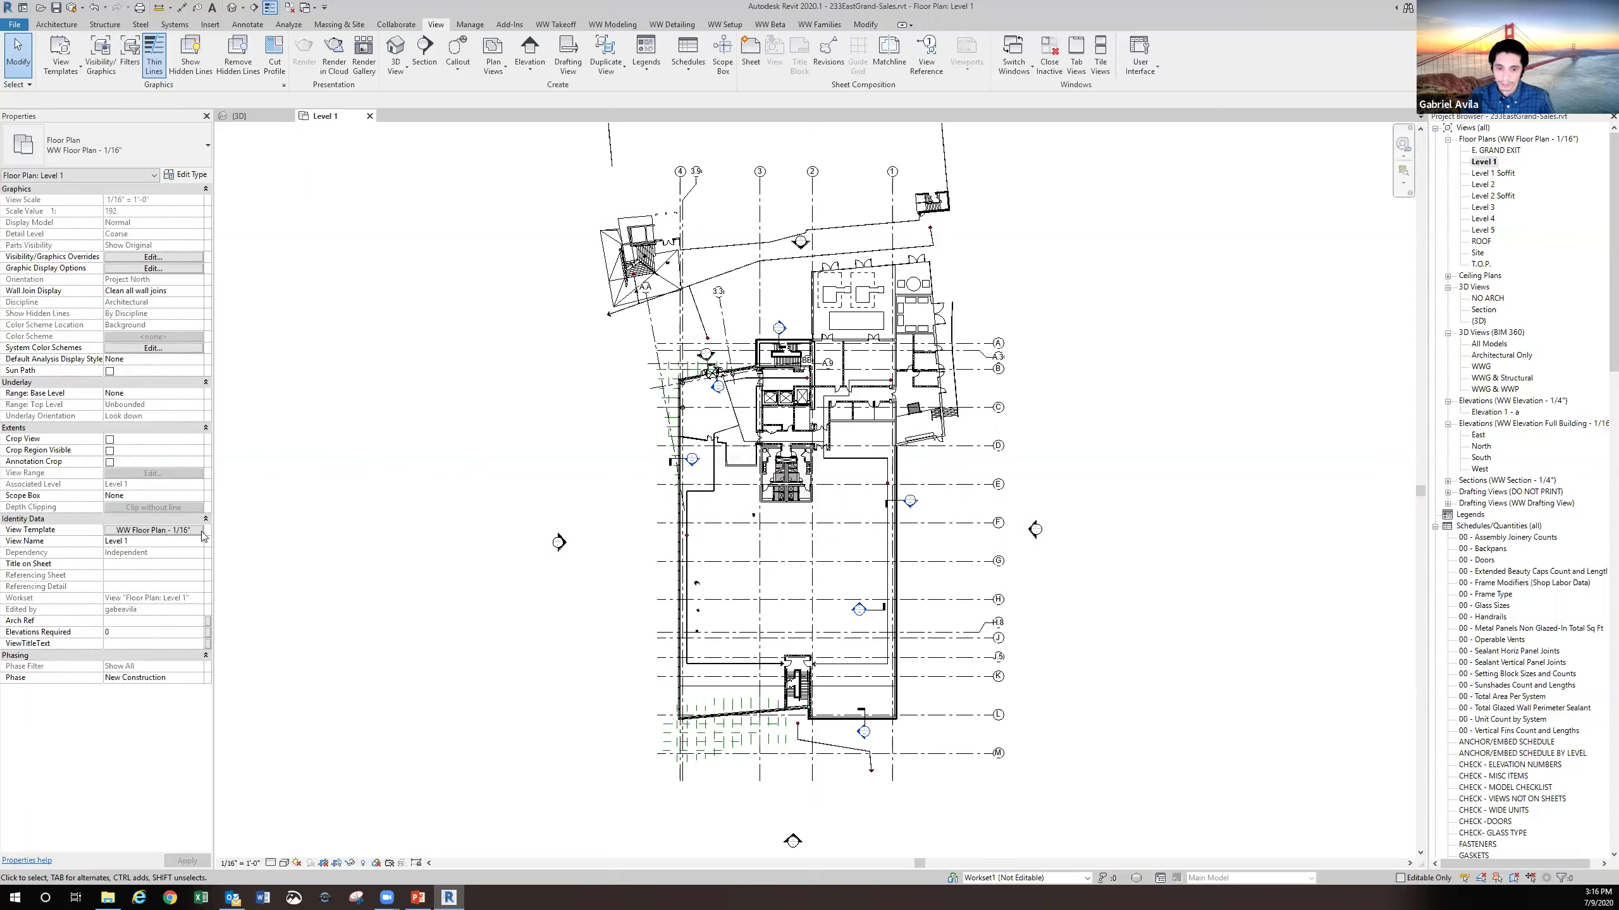
Open the Level 2 floor plan and set its view template to <None>
click(1482, 184)
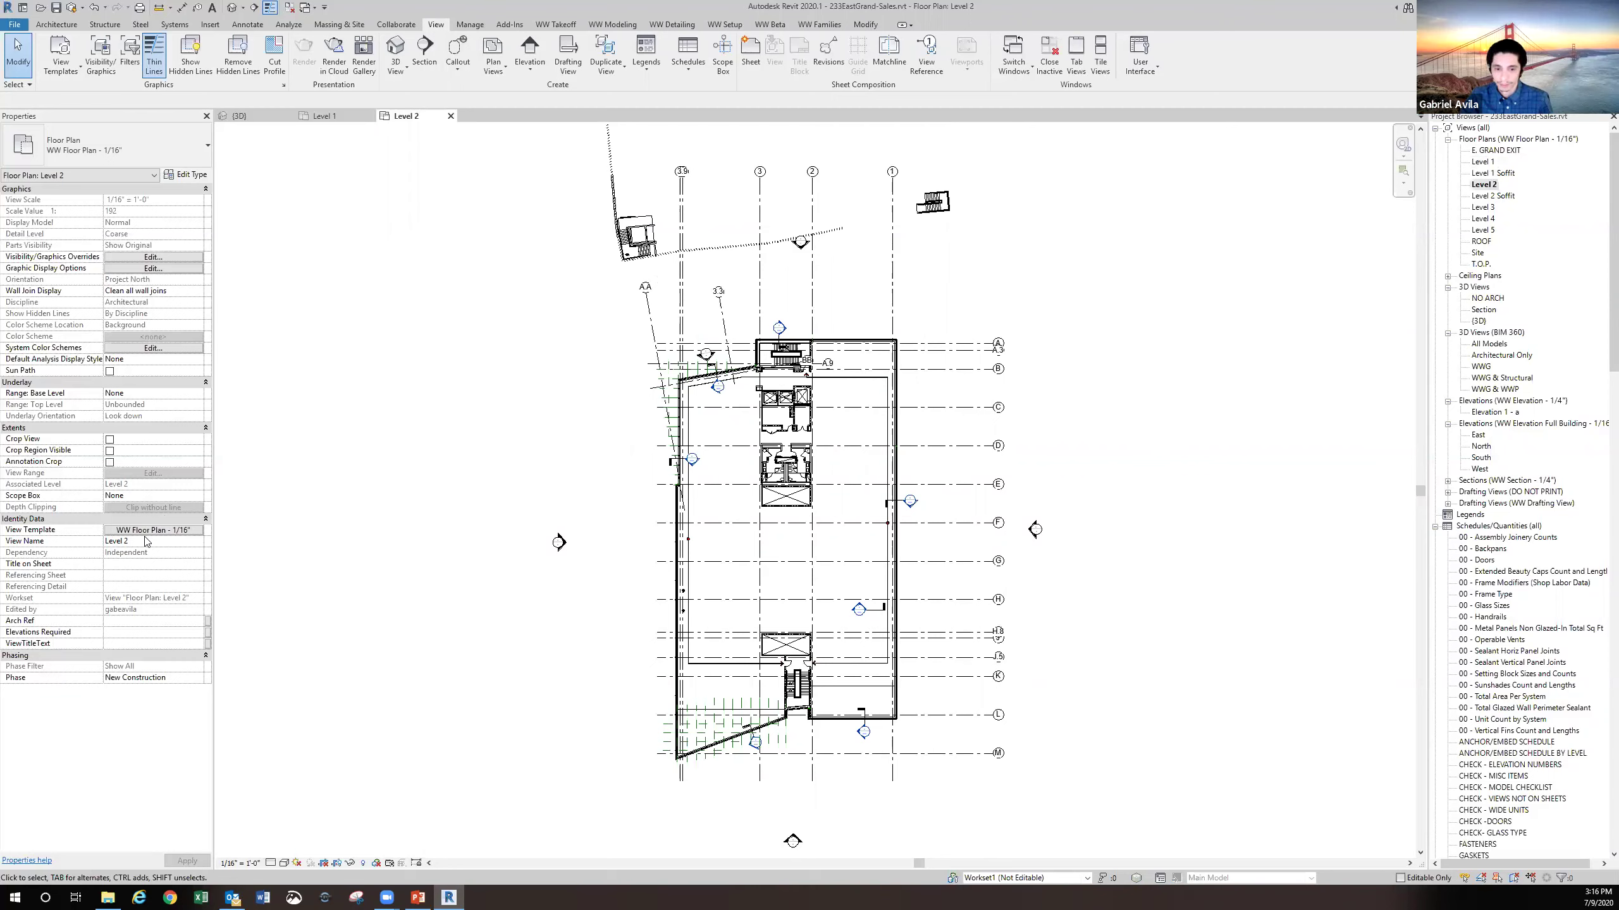
click(146, 533)
click(983, 300)
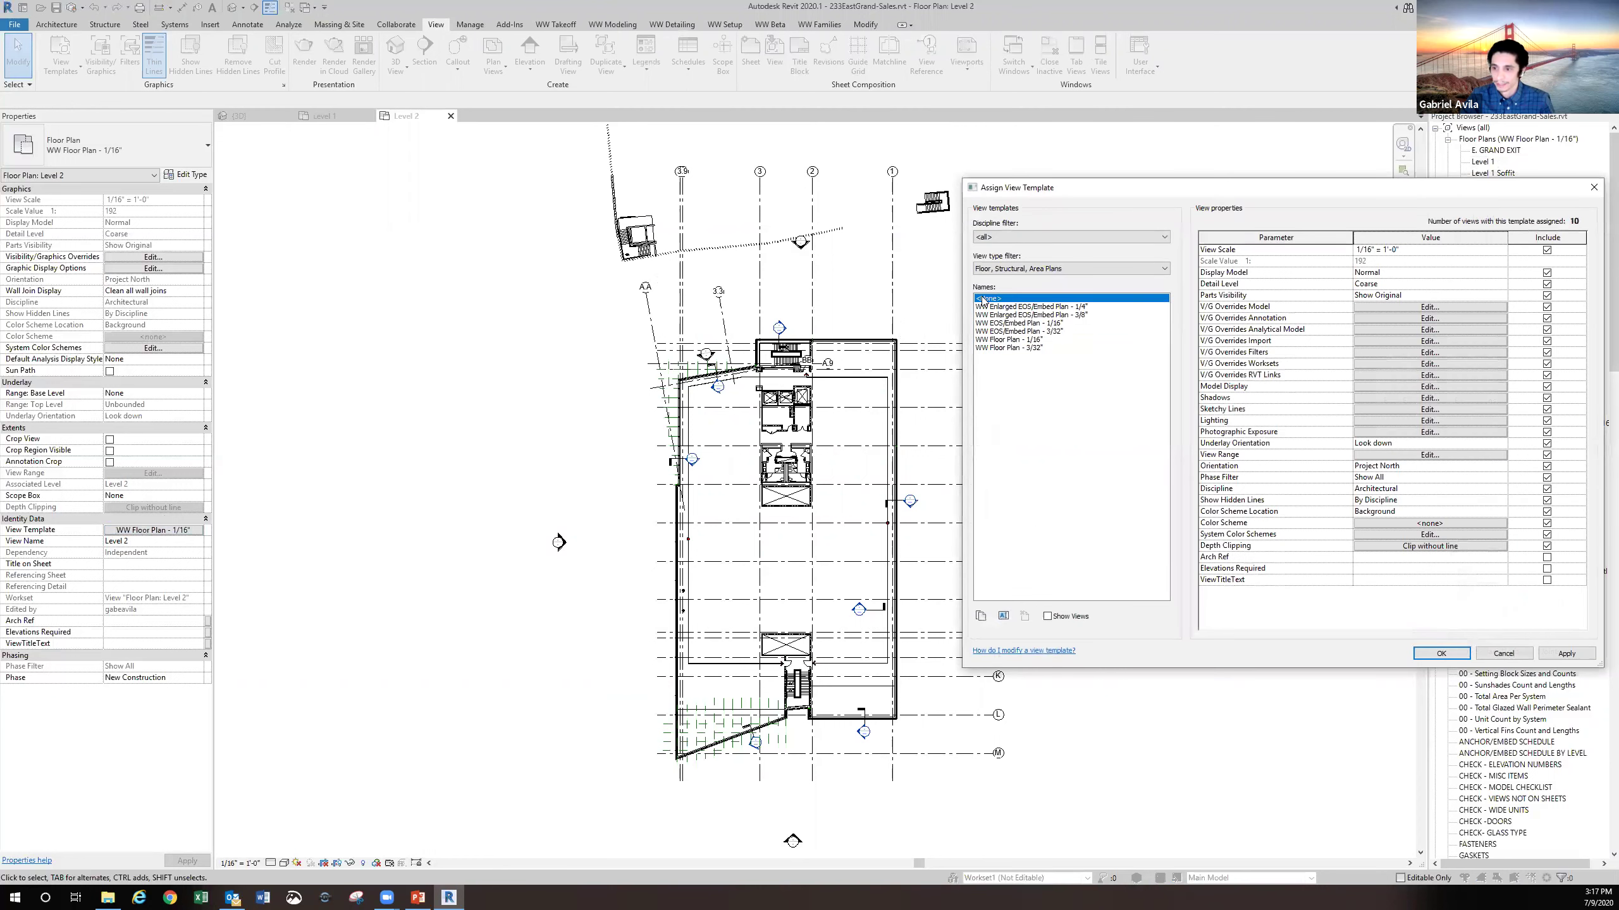
click(1439, 659)
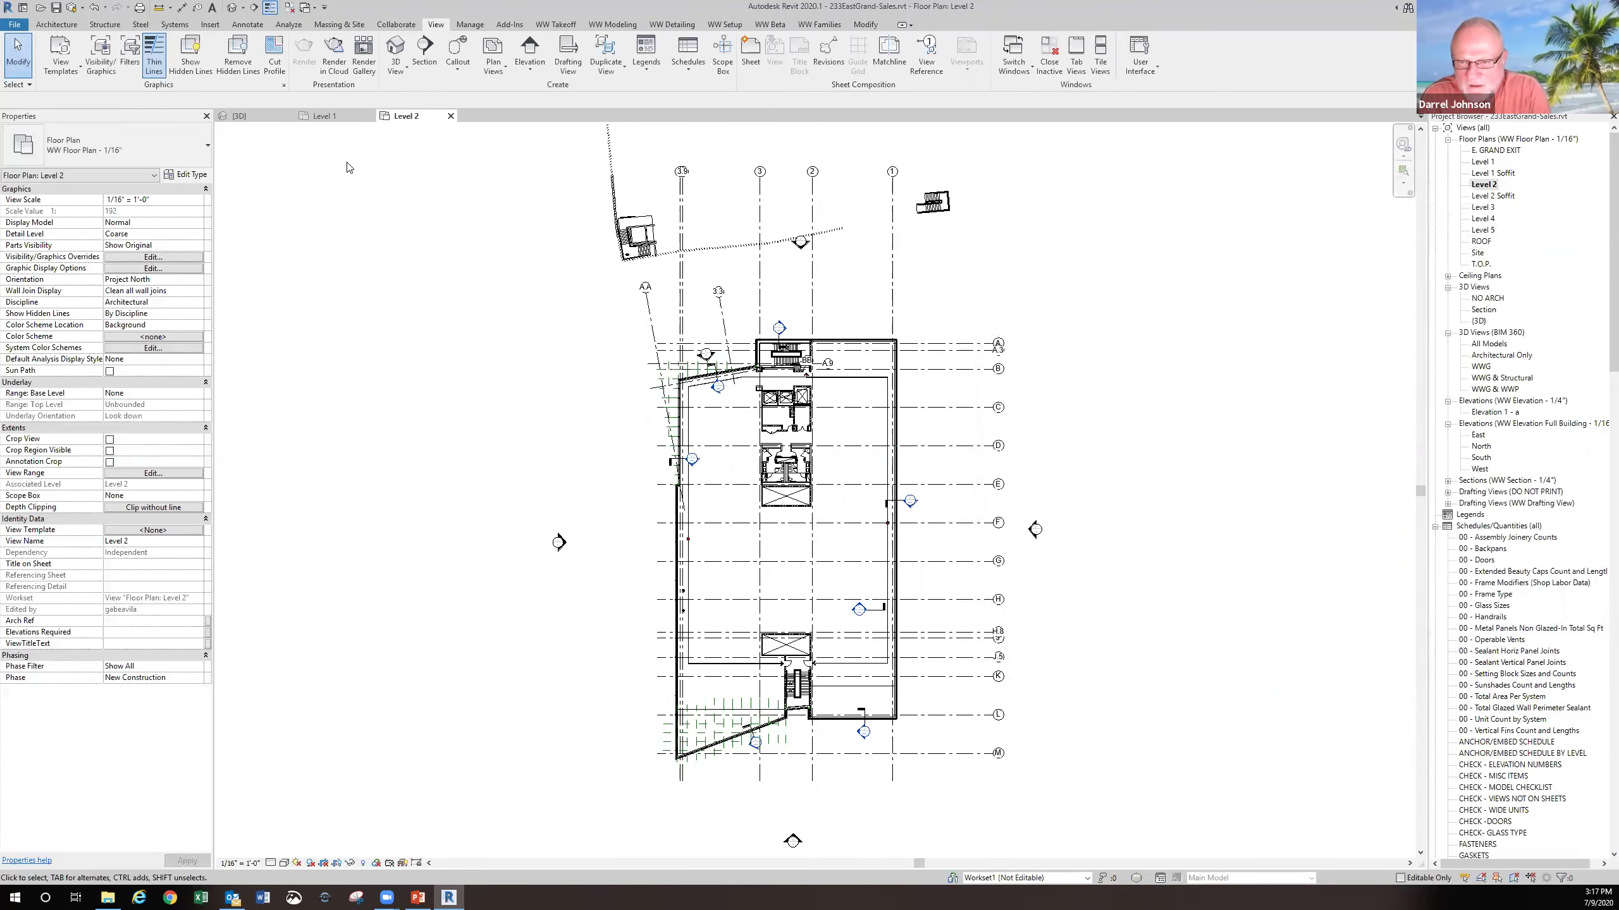
Return to Level 1 and turn off the Grids annotation category in its WW Floor Plan - 1/16" template, applying and accepting the change
click(327, 116)
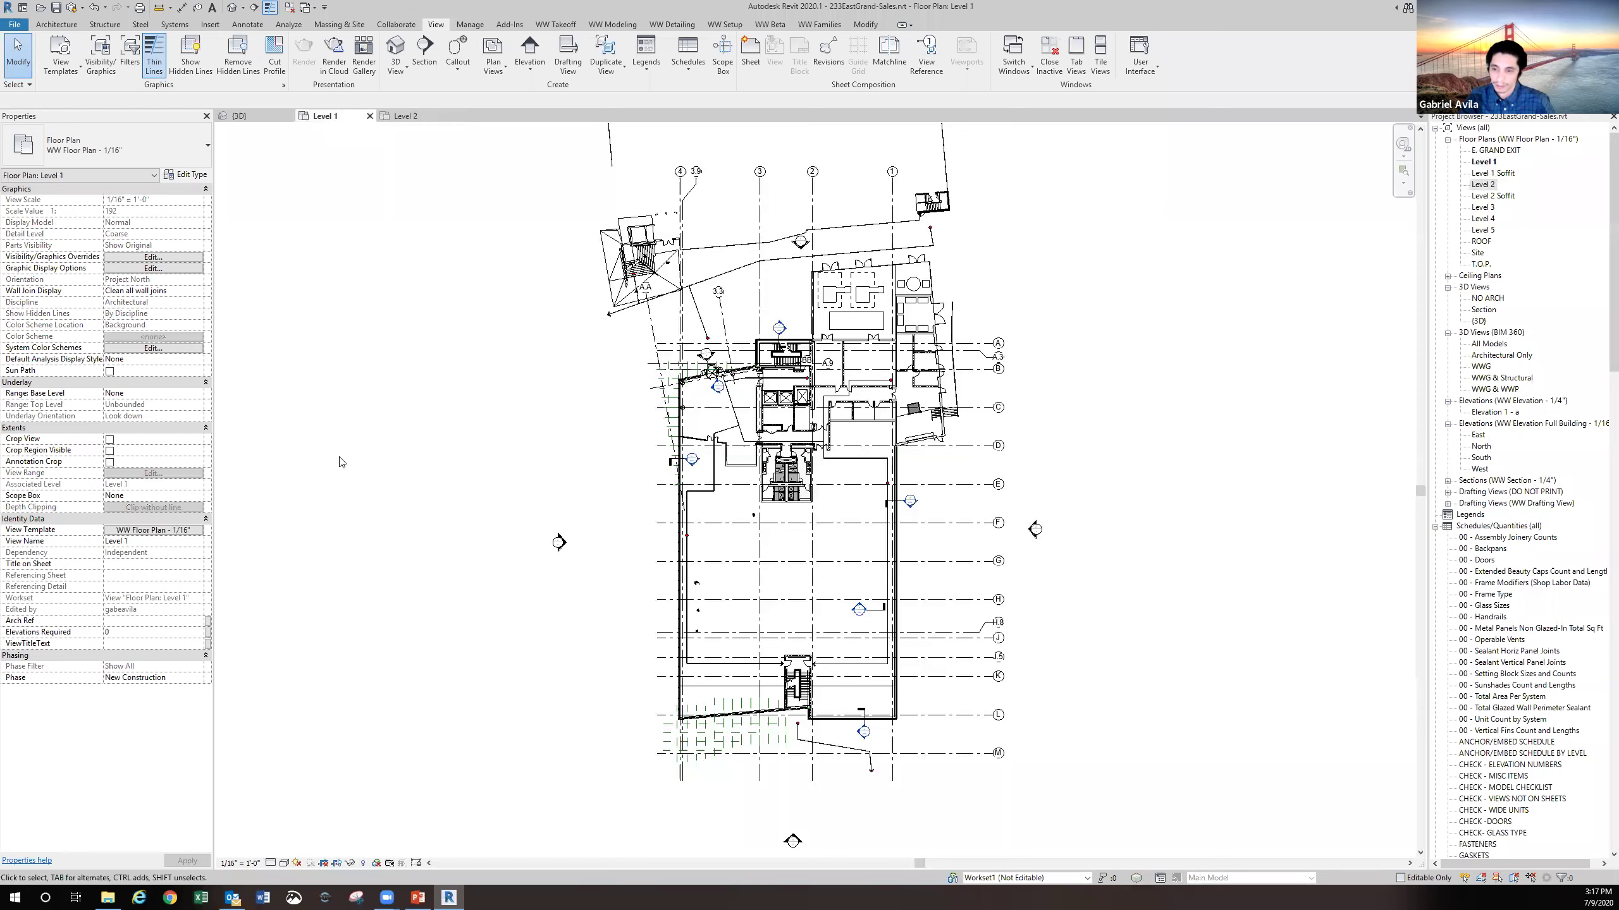
click(183, 530)
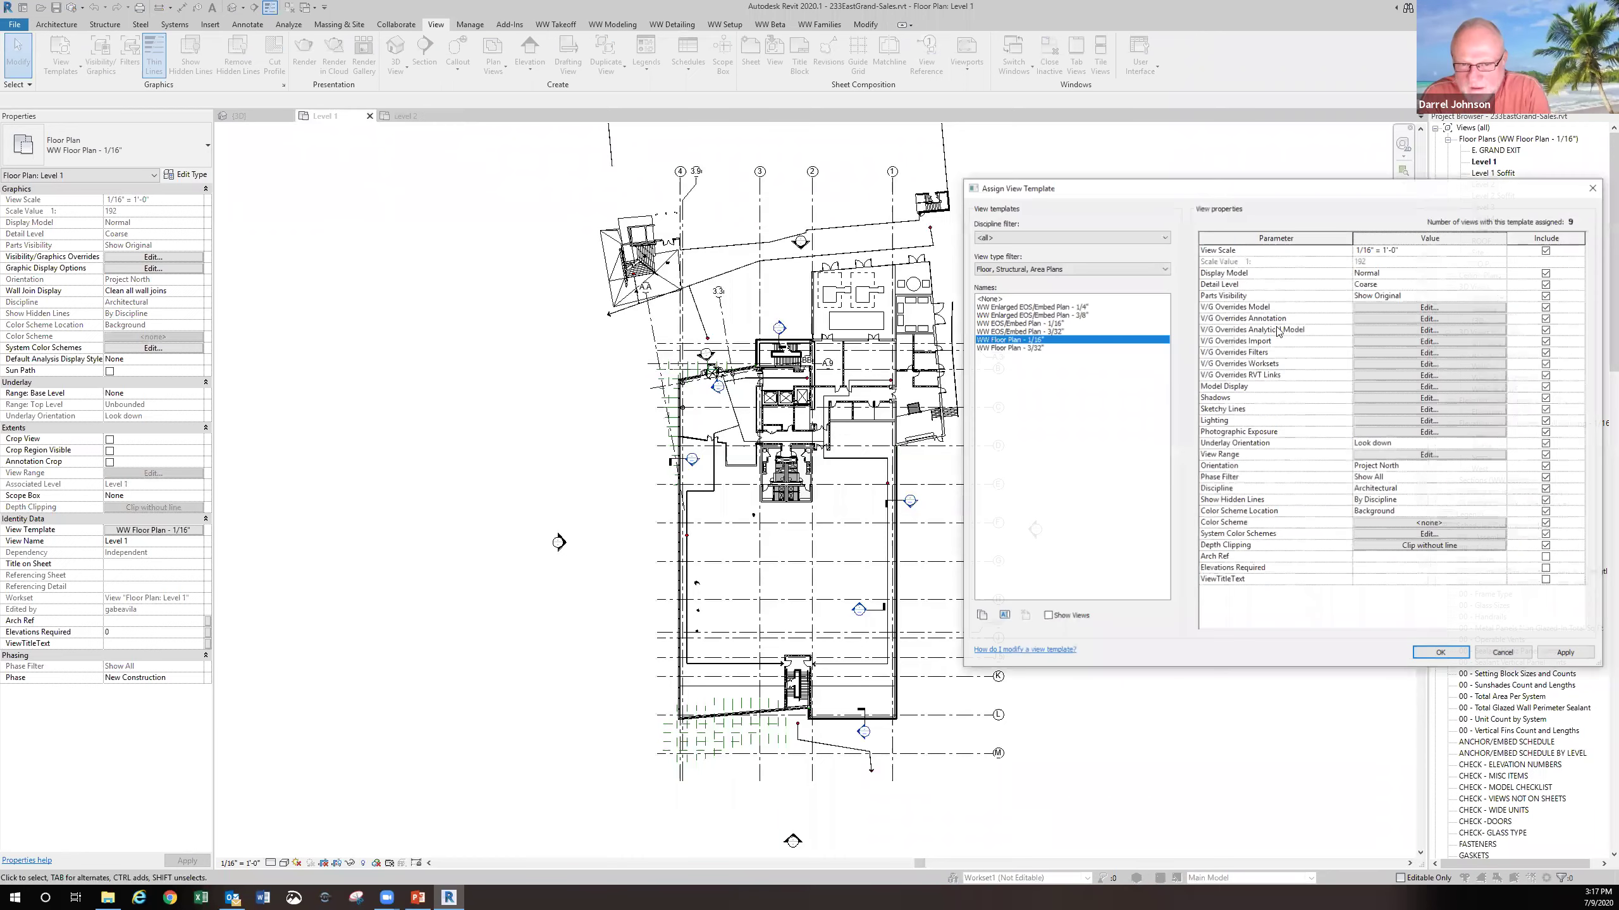
click(1362, 319)
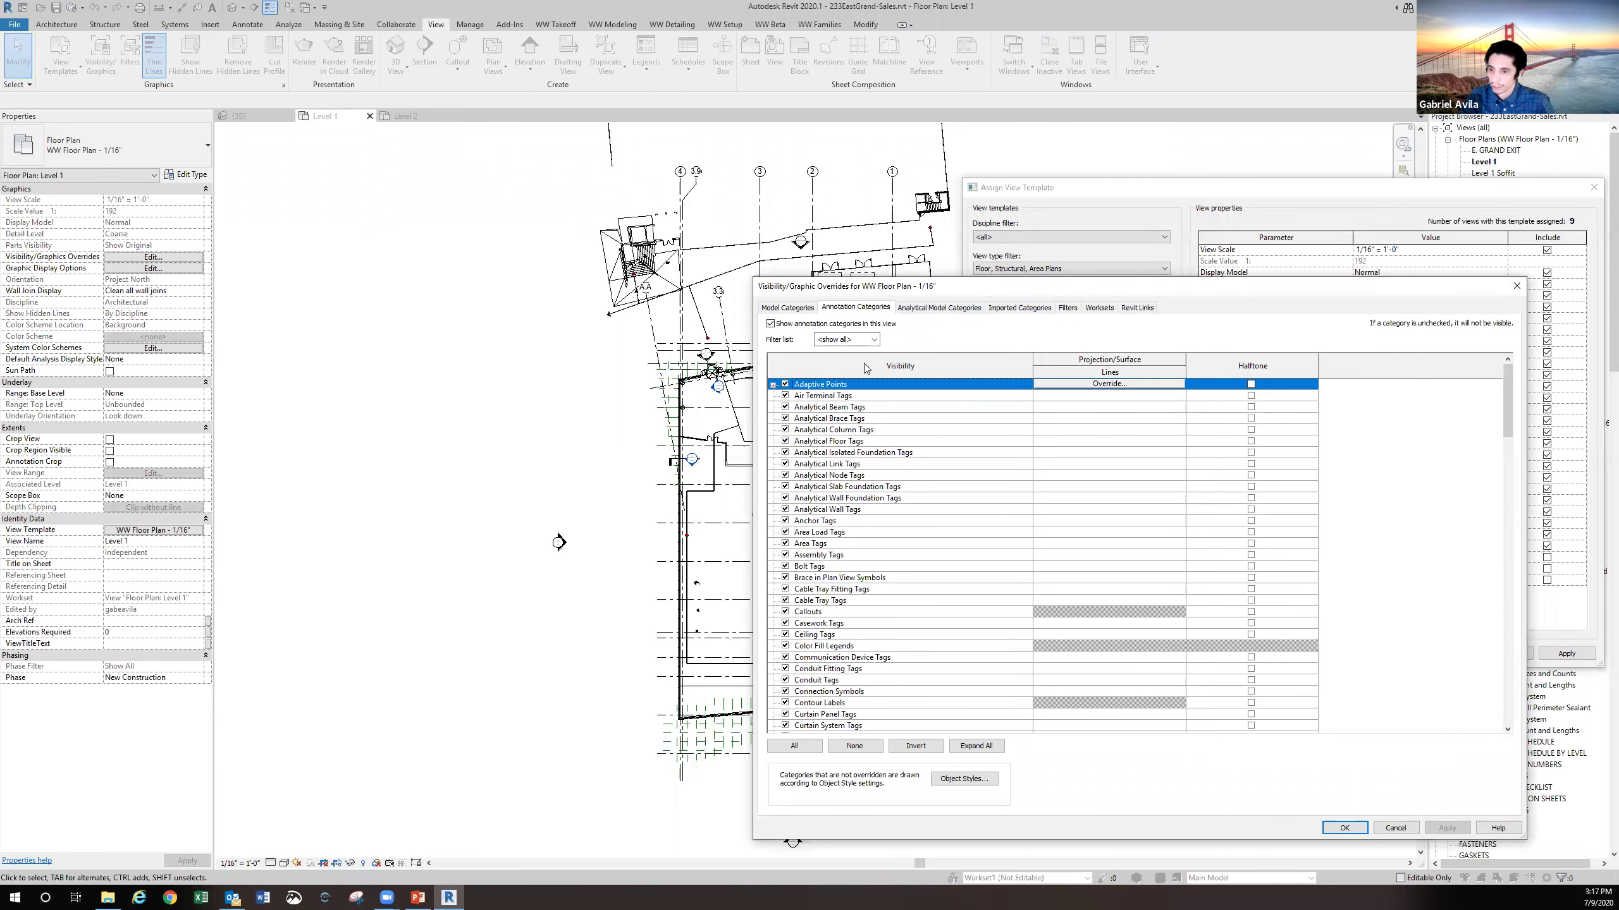
scroll(820, 556, down, 9)
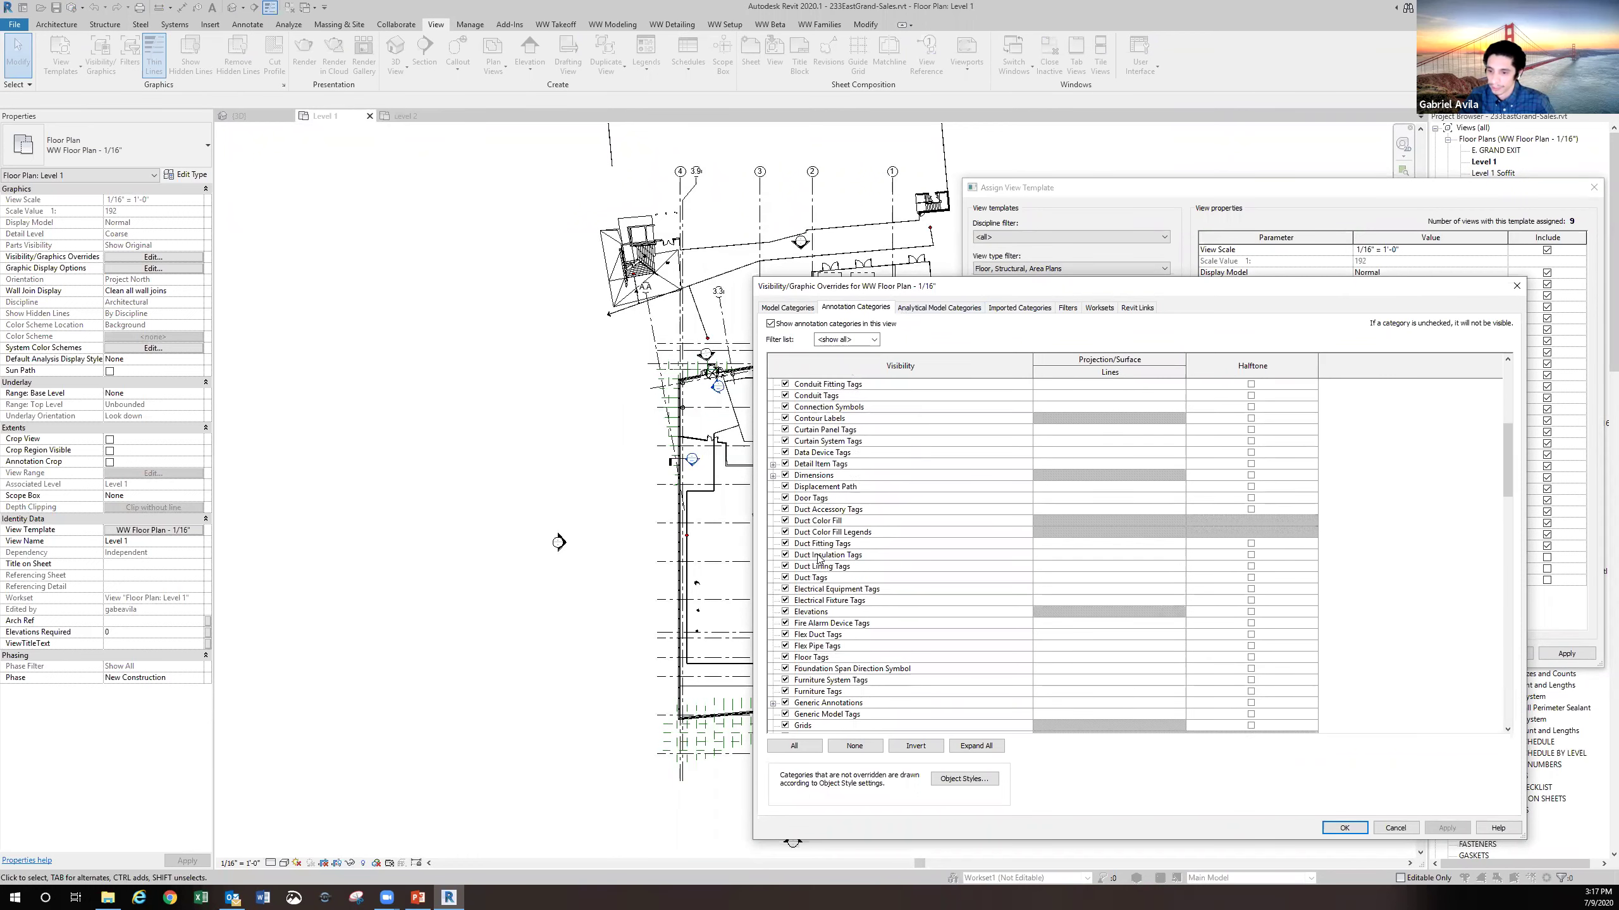
scroll(813, 609, up, 1)
click(786, 657)
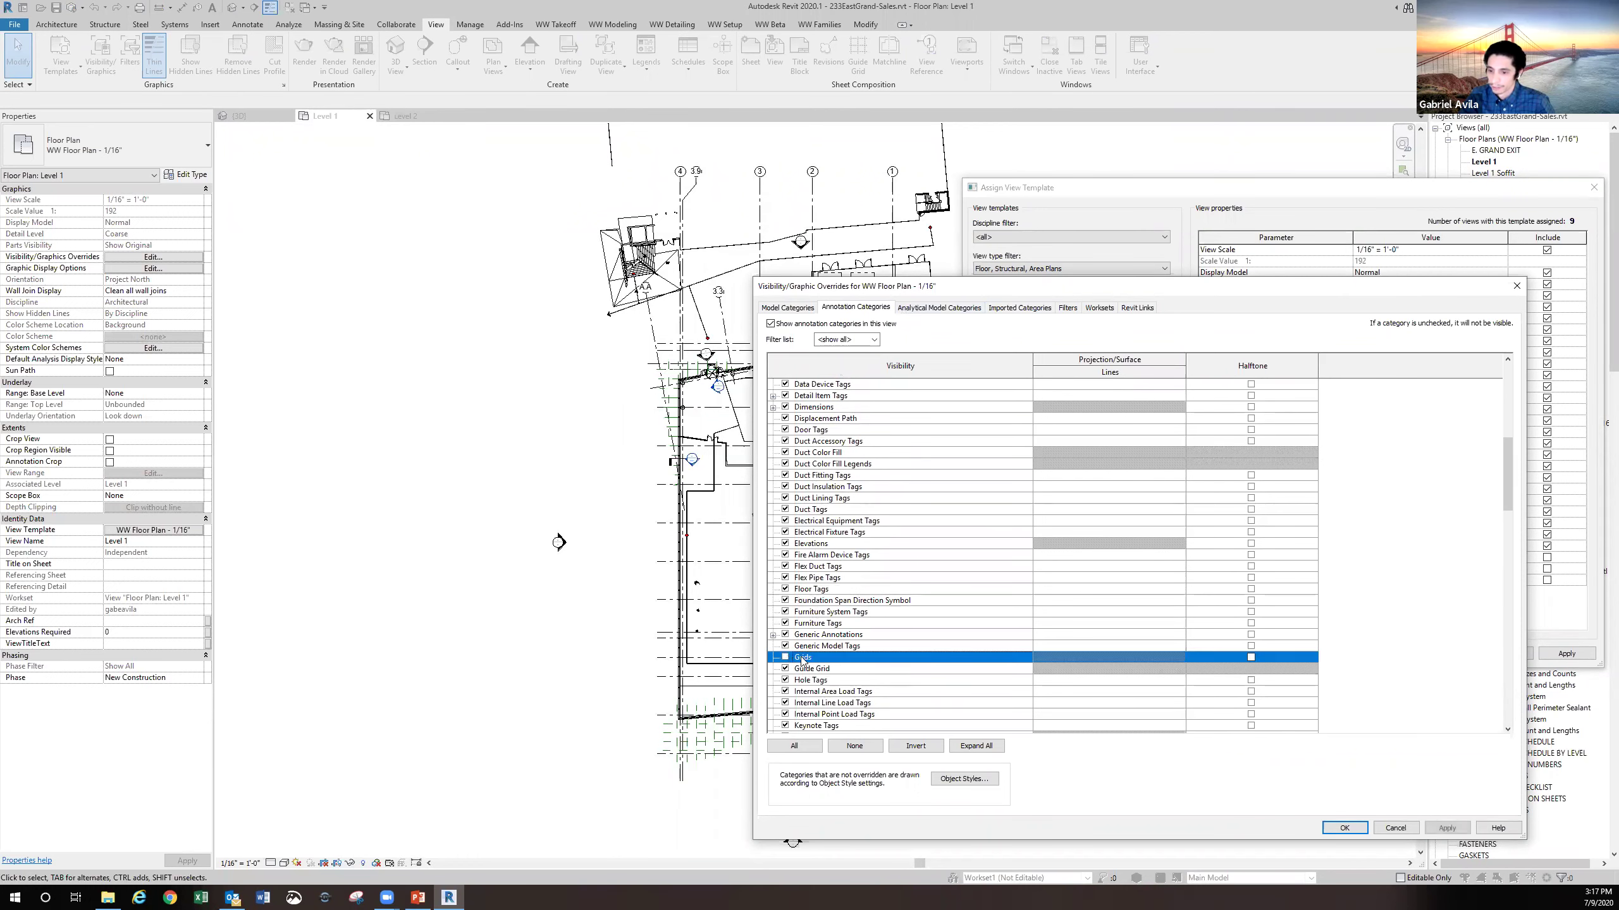
click(1447, 827)
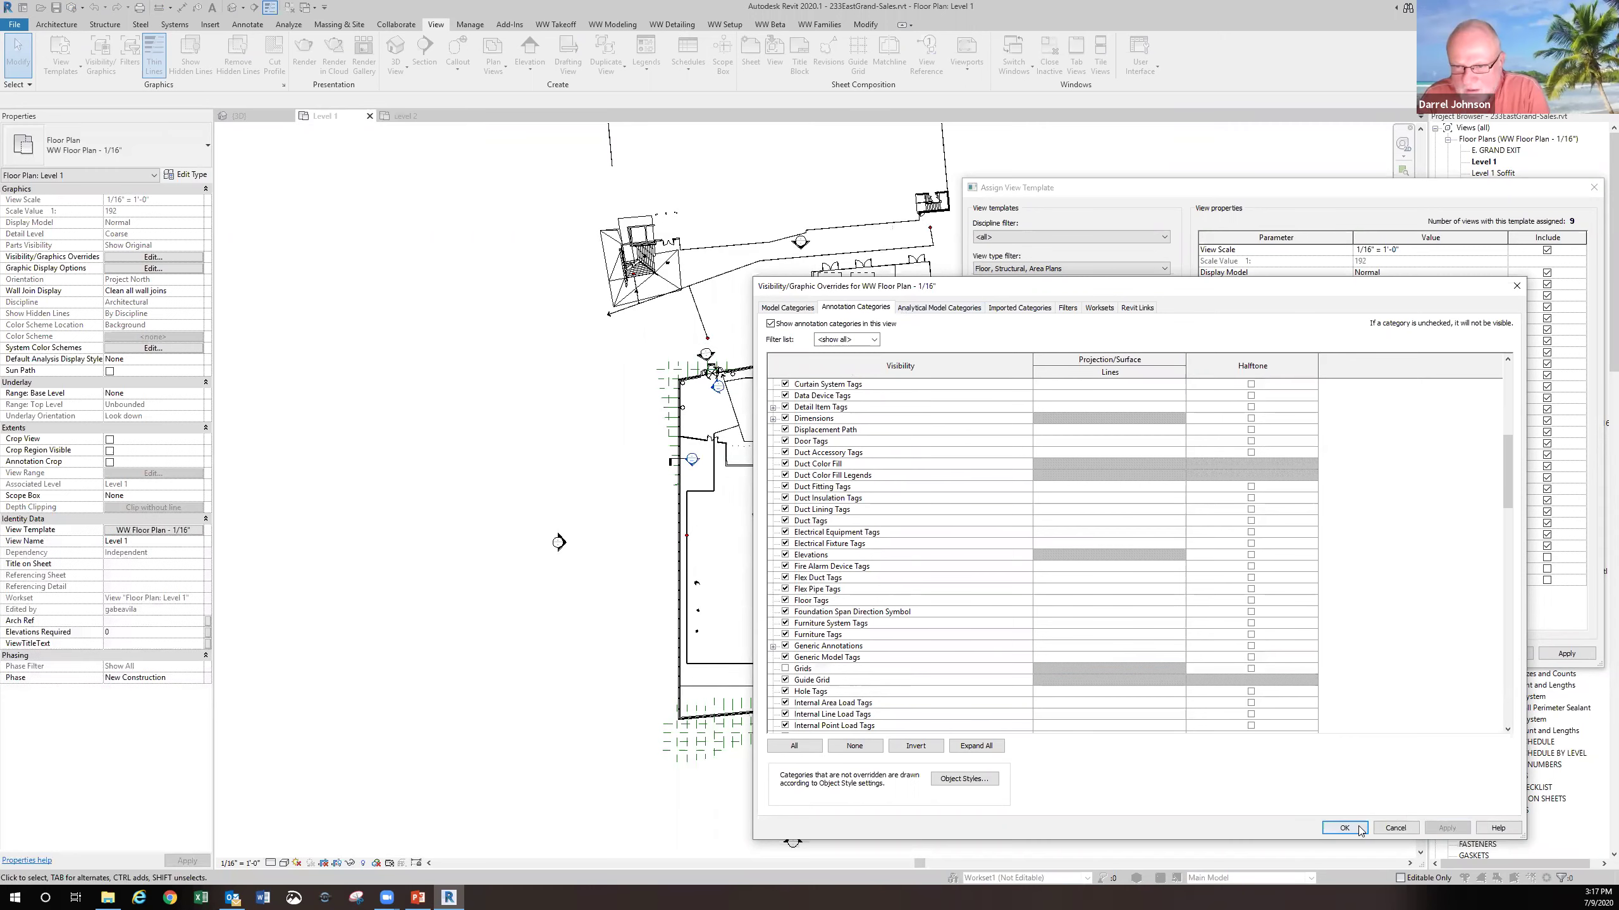
click(1344, 828)
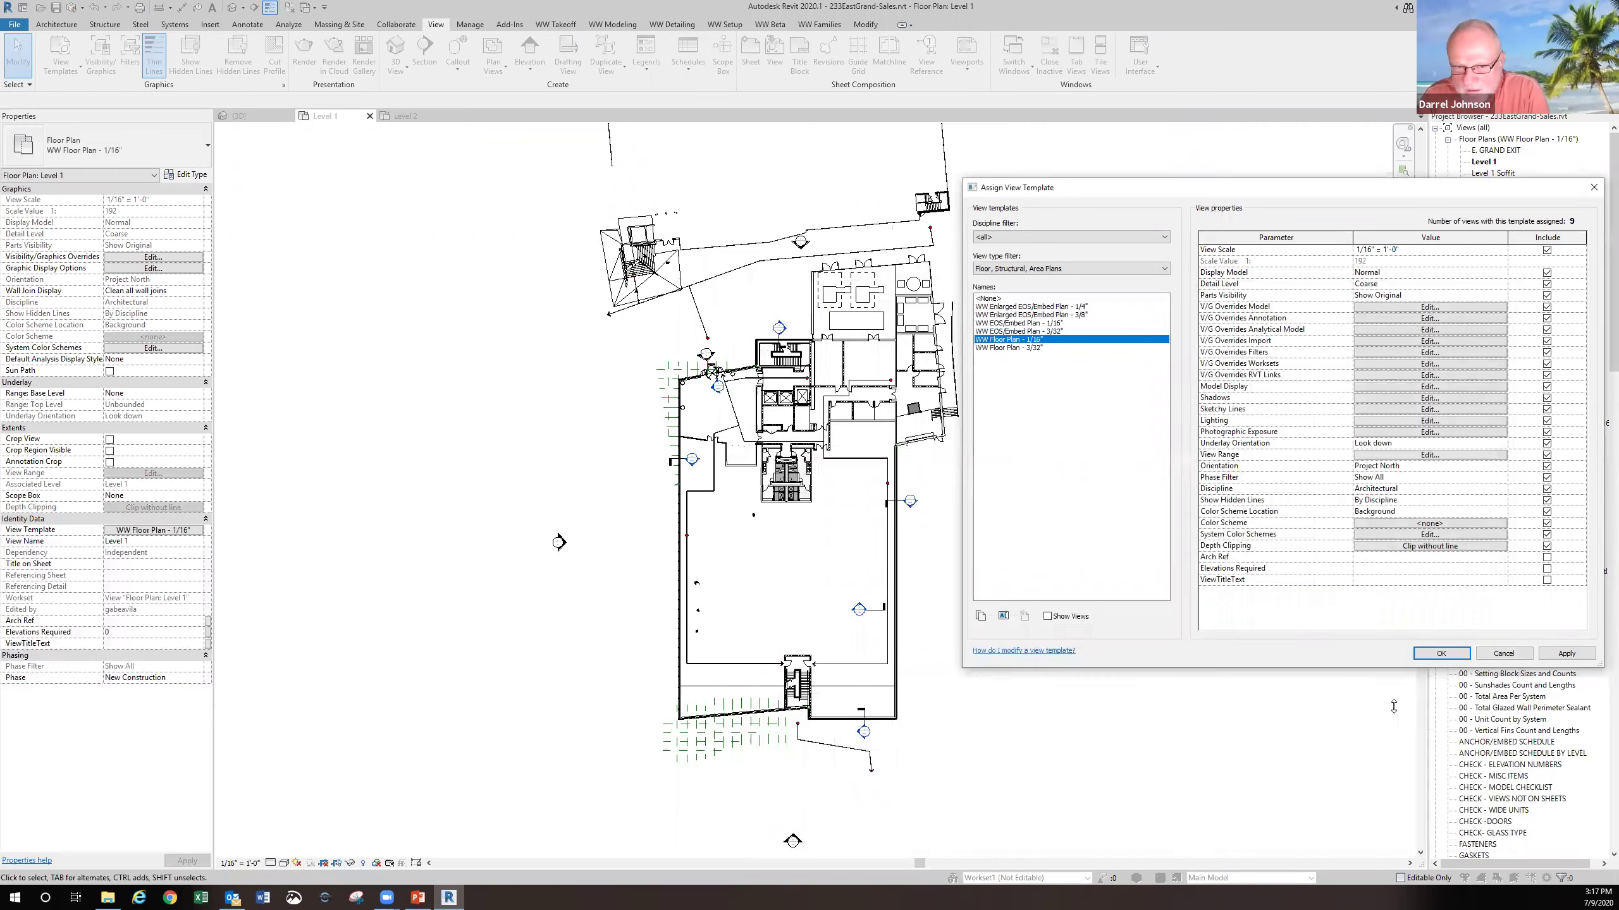
click(1437, 655)
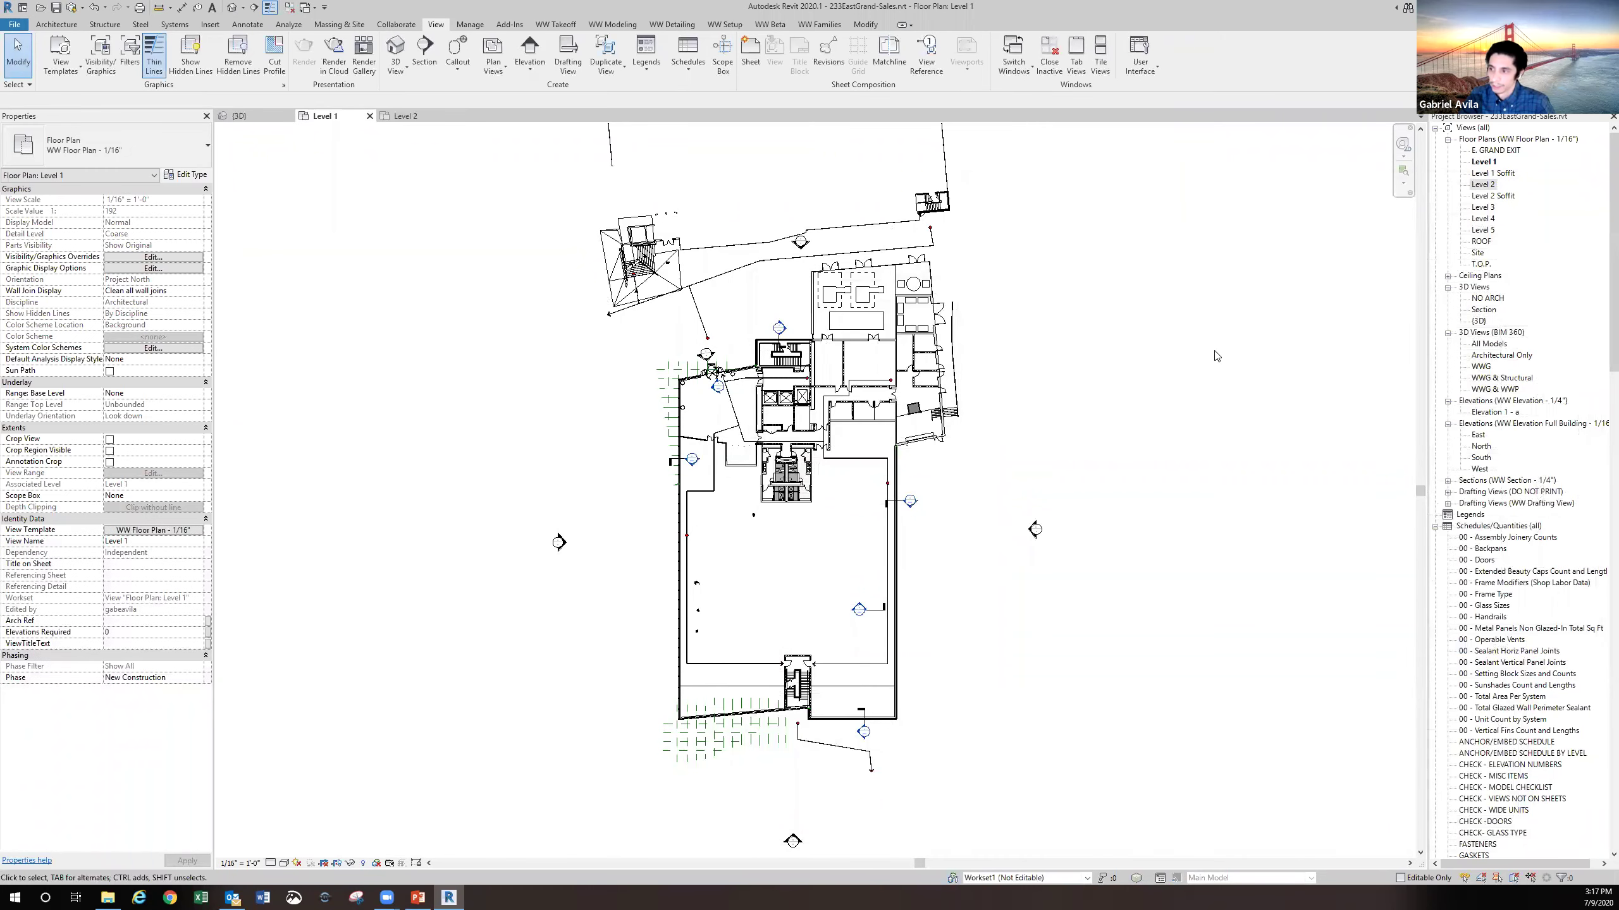
Compare the grid display in the Level 2, Level 3 and Level 1 floor plans, with and without the template
double_click(1482, 184)
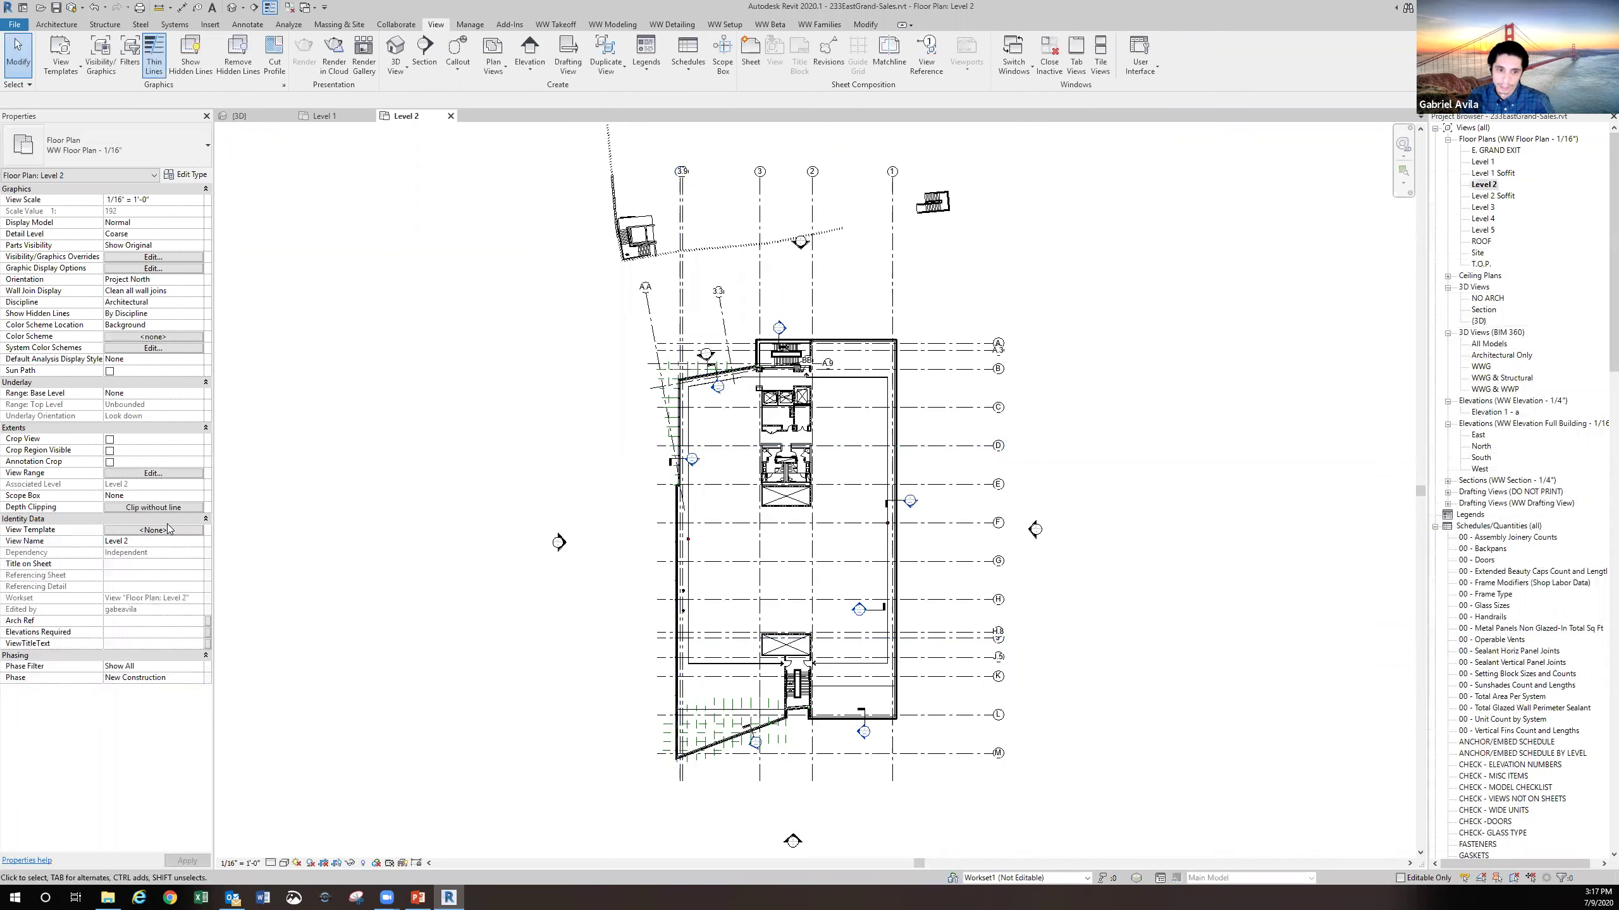
click(1482, 207)
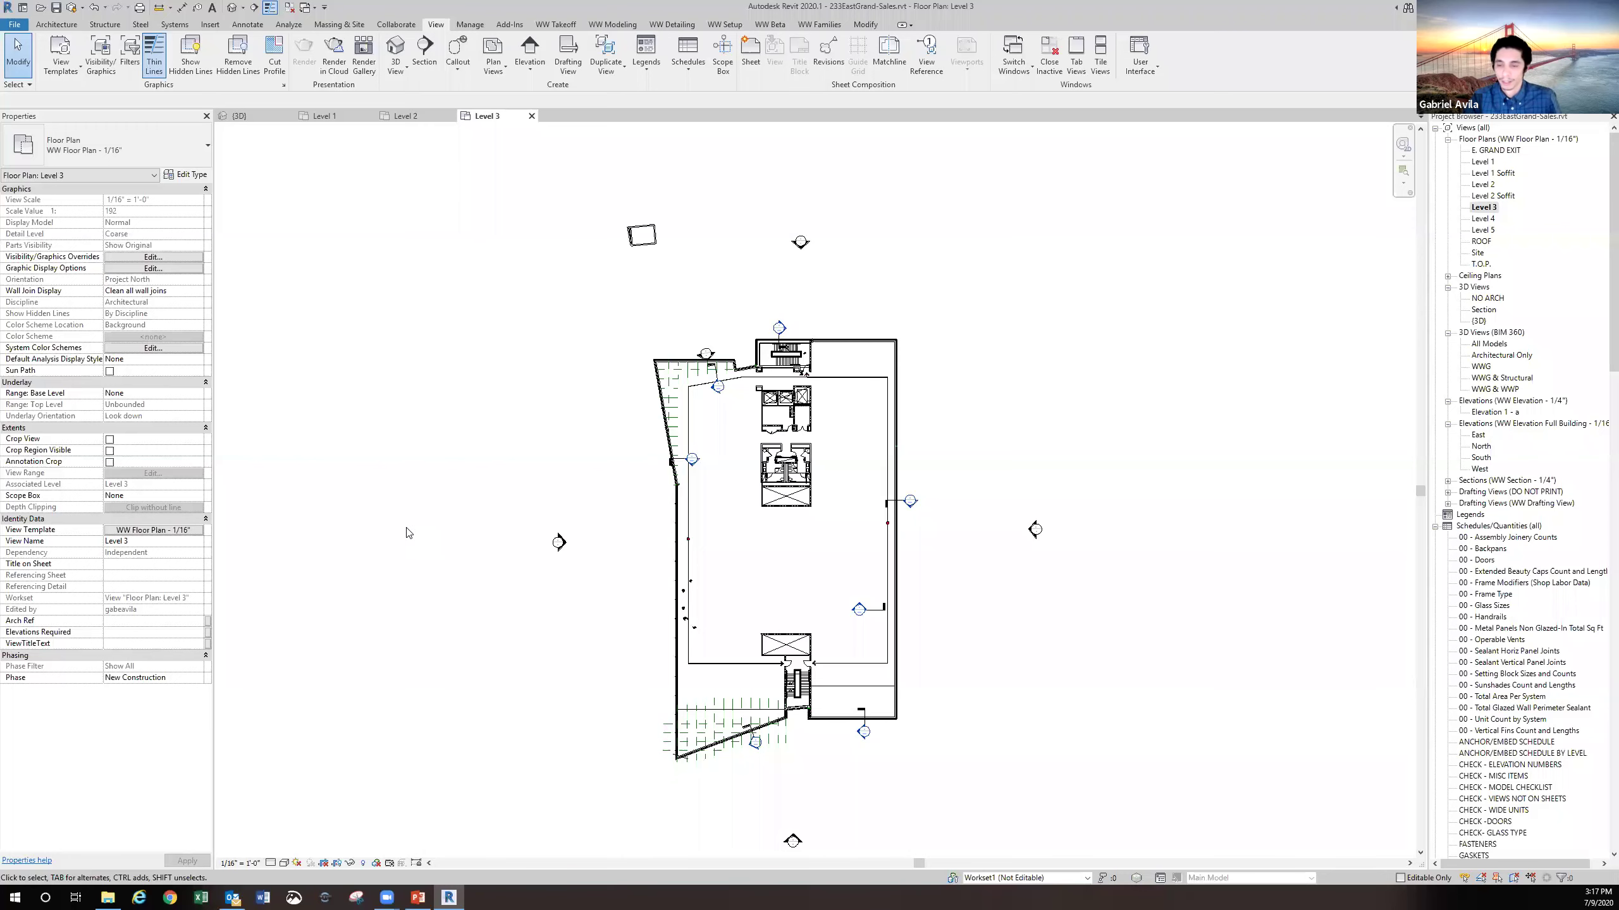
double_click(1494, 186)
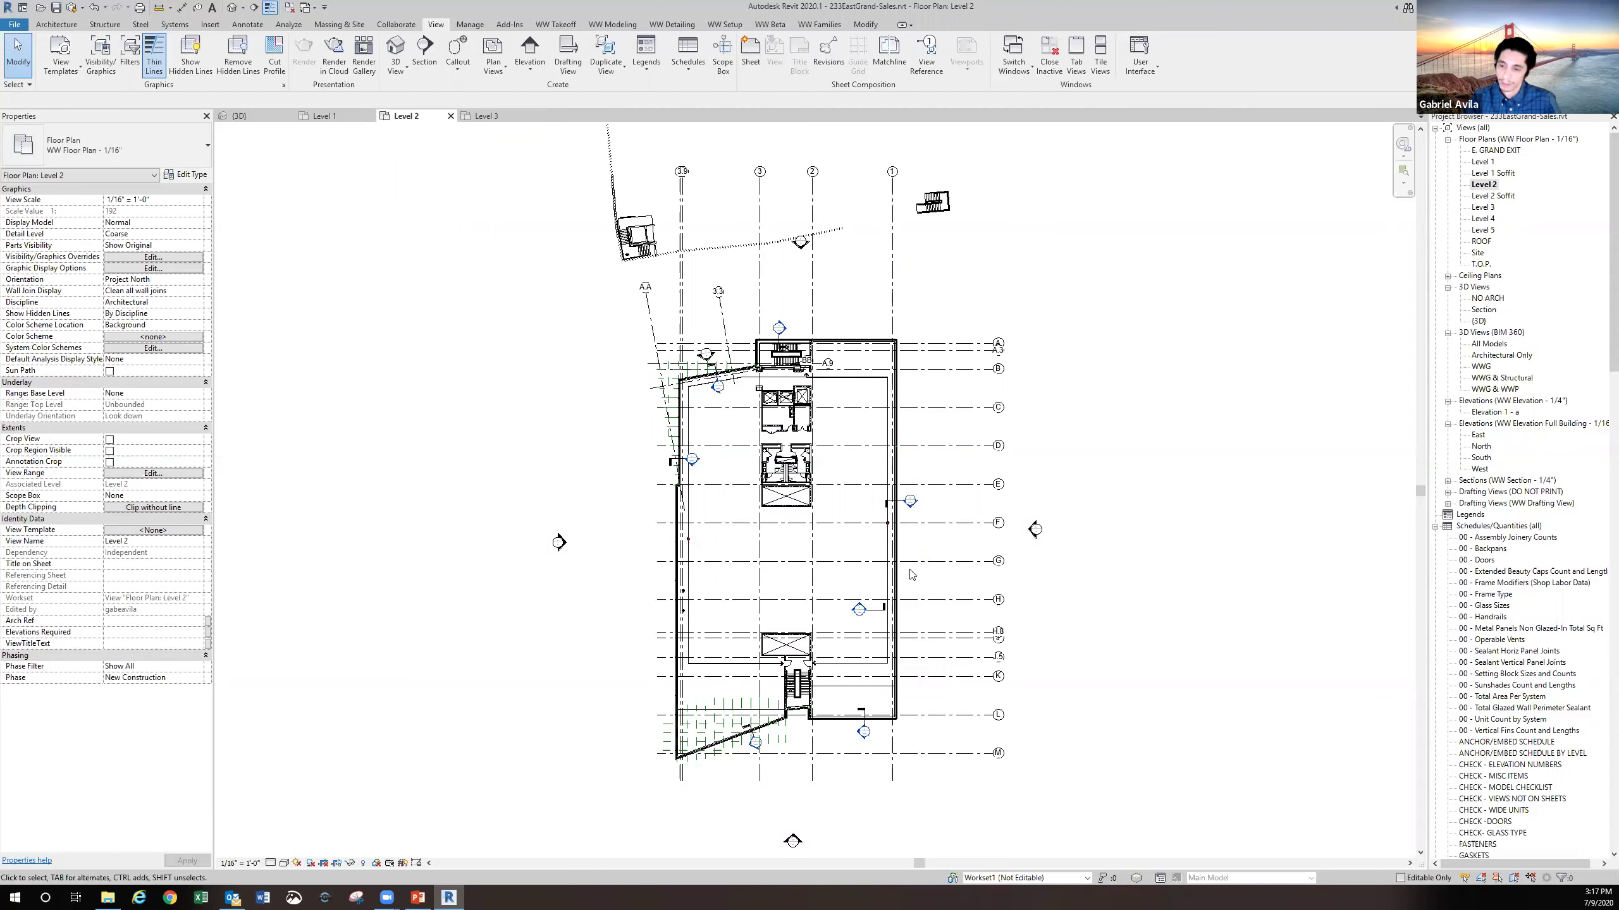
double_click(1485, 163)
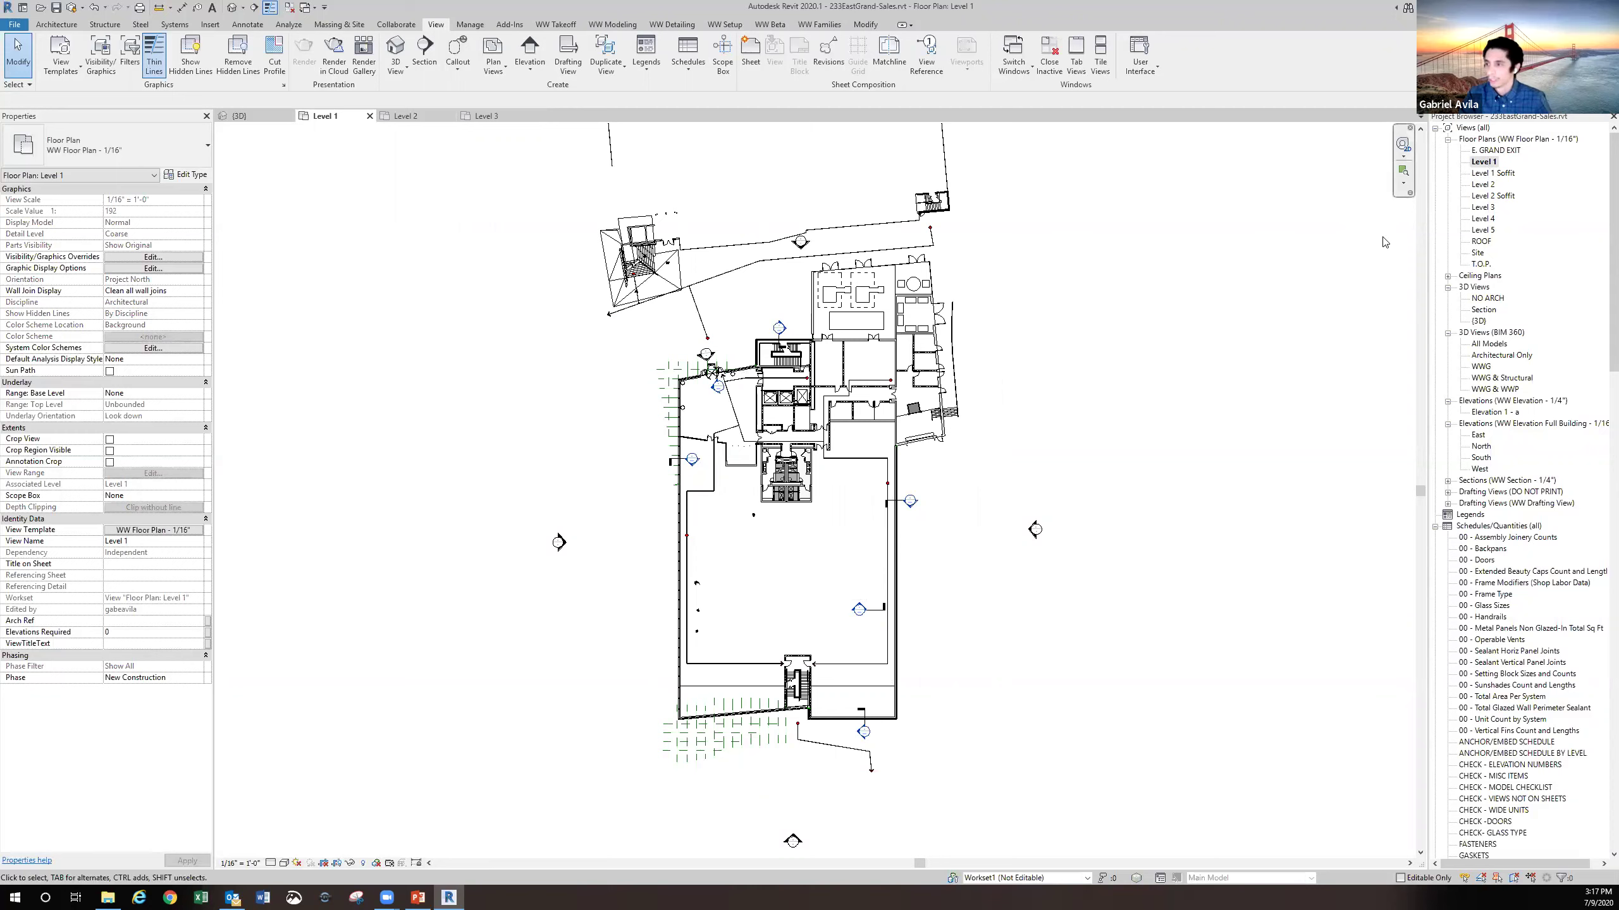
Assign the WW Floor Plan - 1/16" view template to all floor plans from E. GRAND EXIT through T.O.P. at once
click(1489, 151)
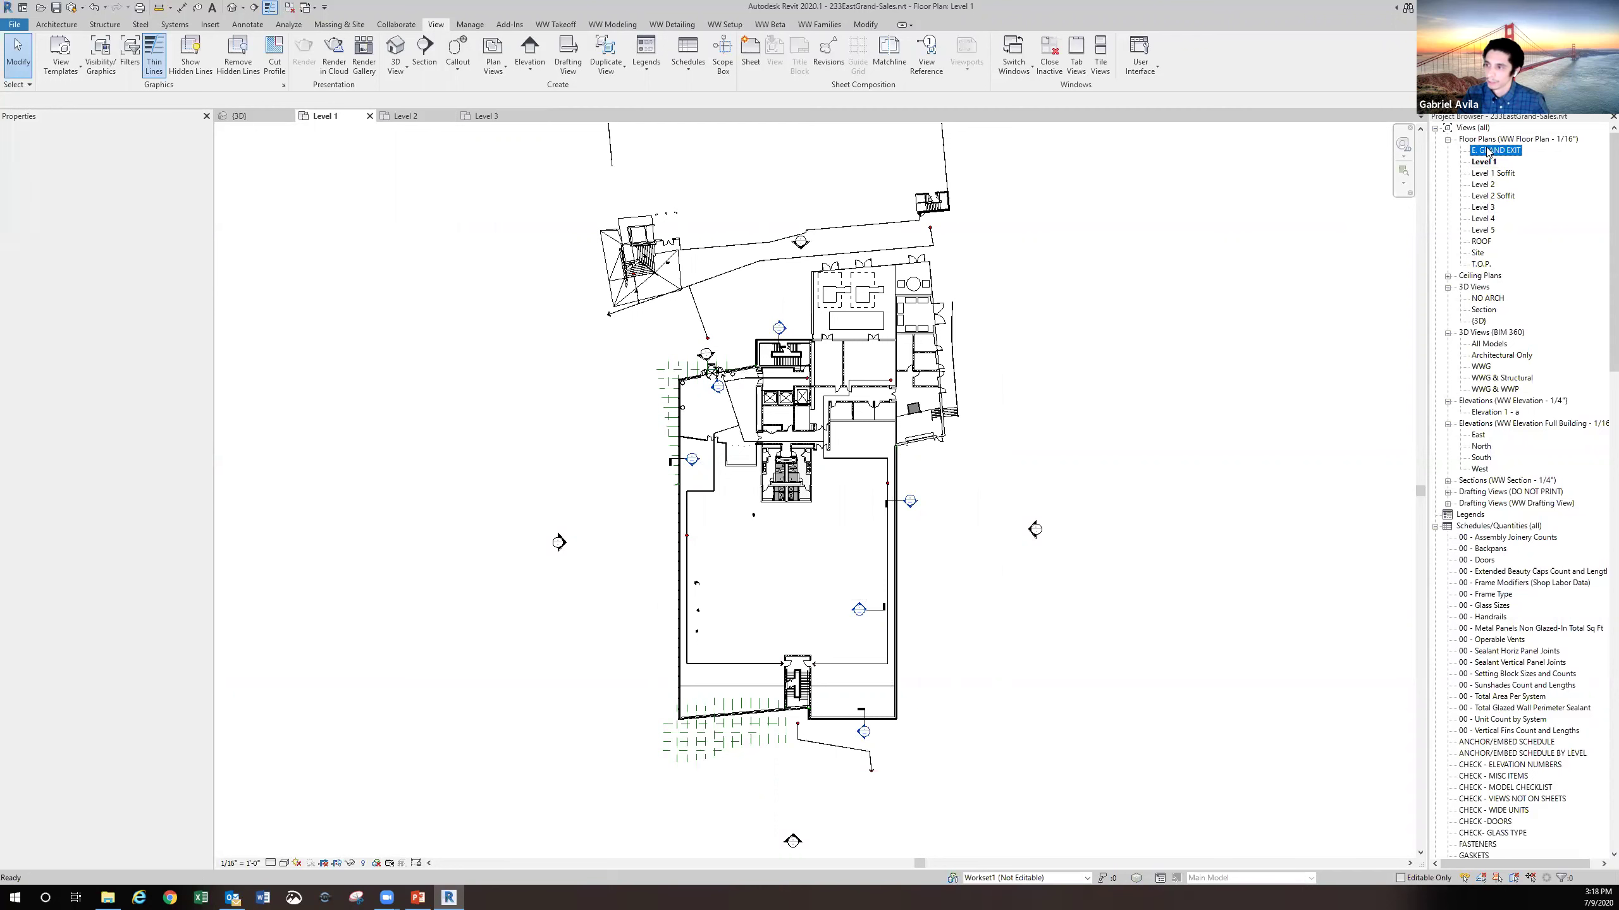
shift+click(1478, 264)
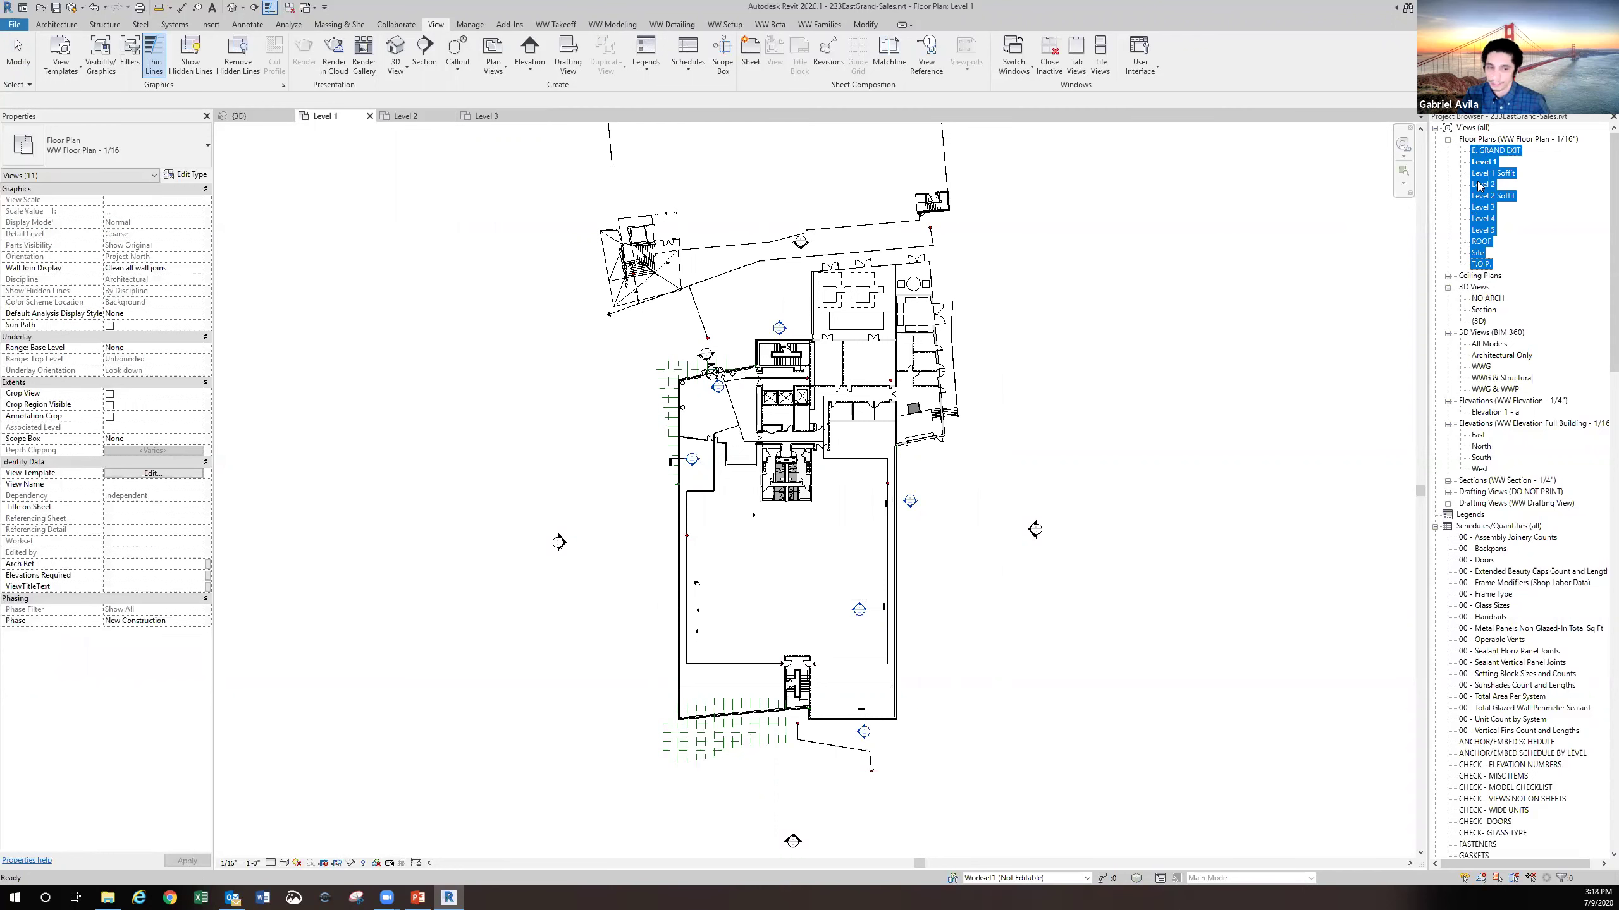
click(174, 473)
click(1018, 339)
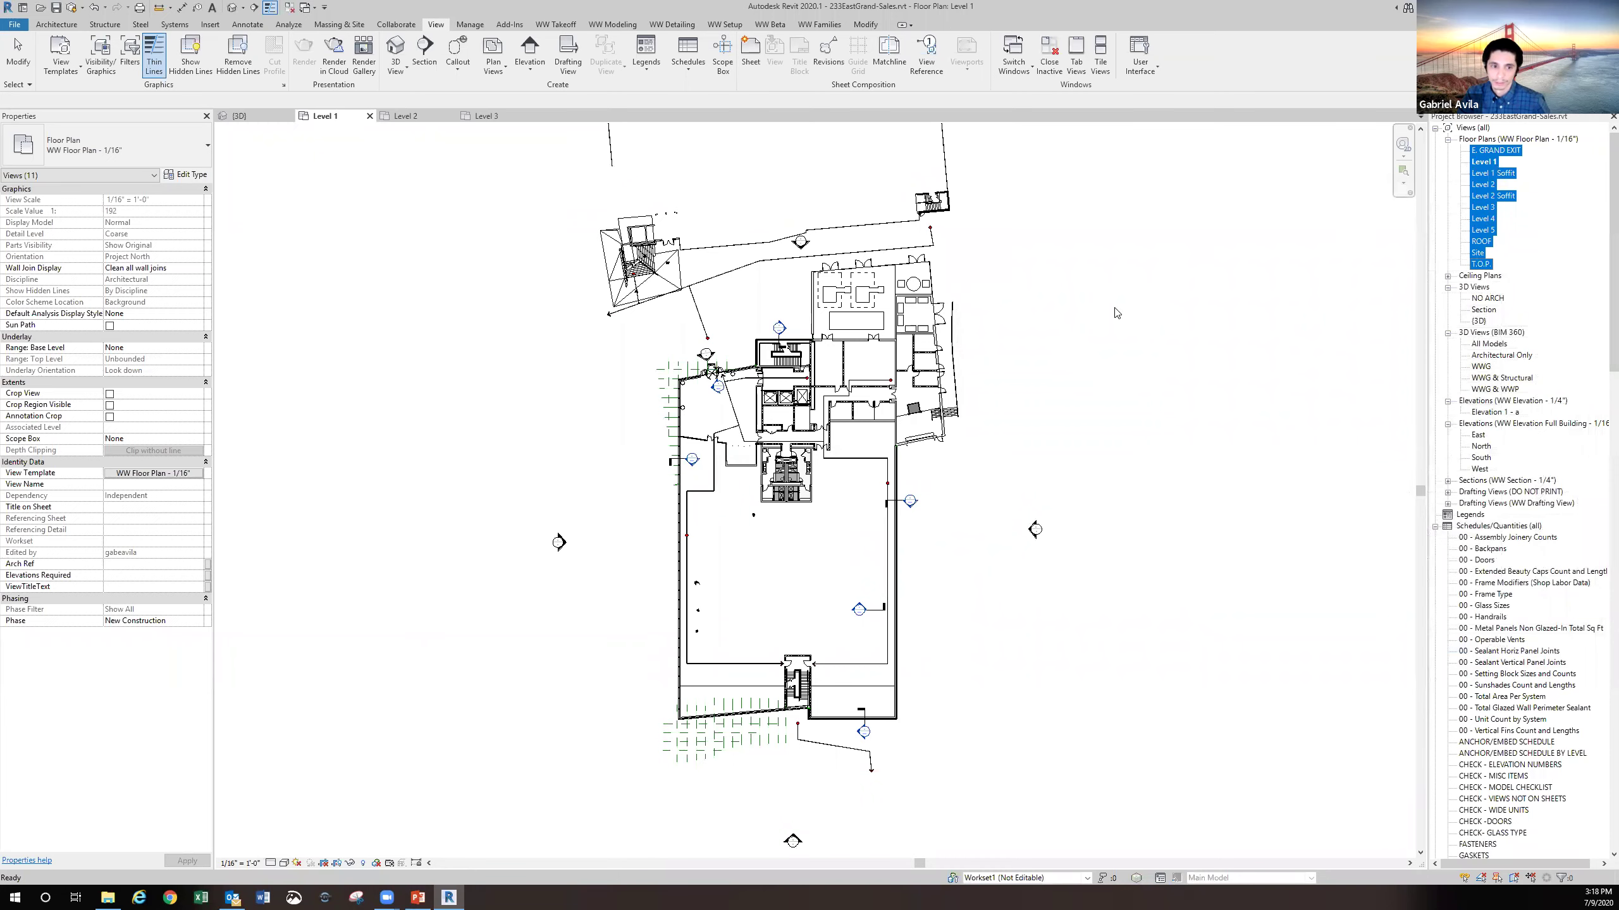
click(1116, 312)
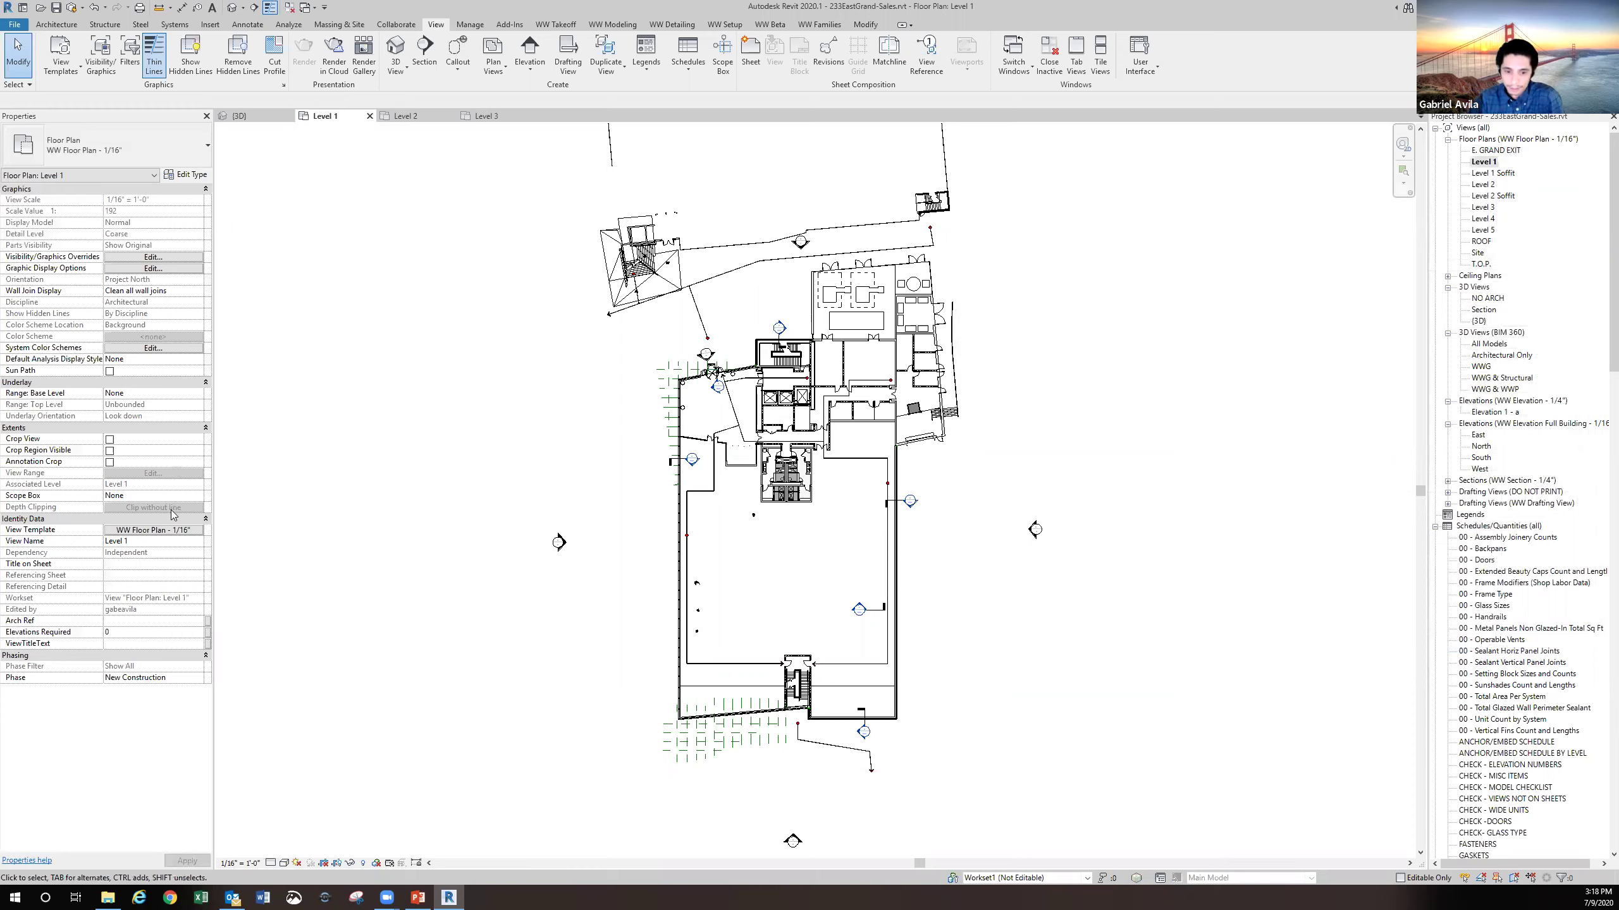
Examine the analytical model, imported category, filter and workset visibility settings in the view template assigned to Level 1
click(173, 530)
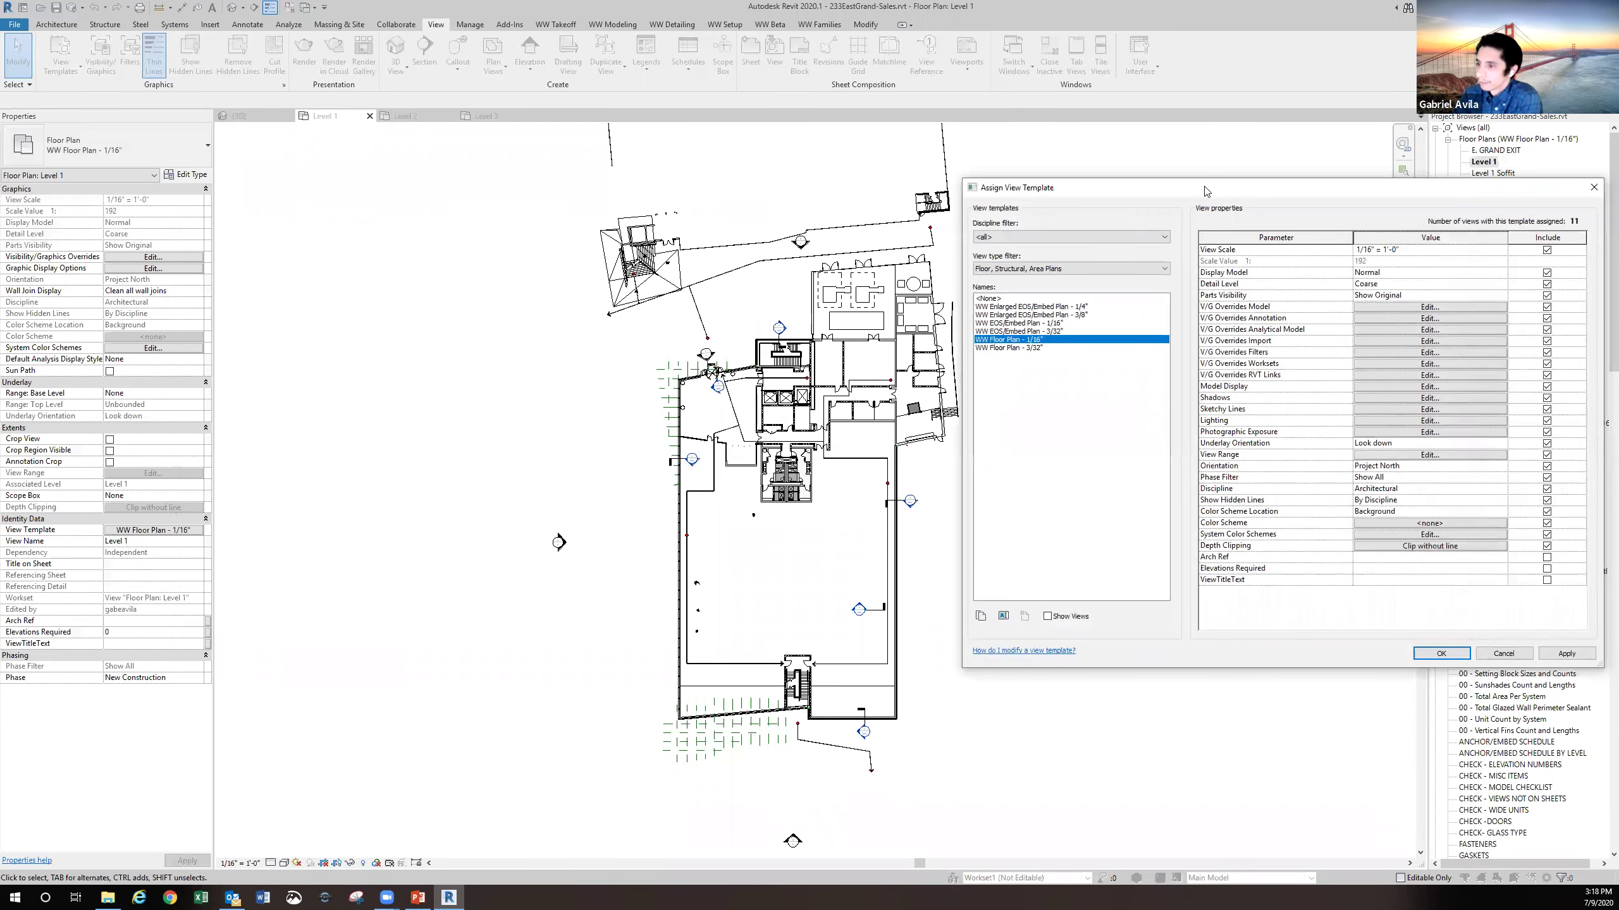
drag(1195, 192, 1144, 198)
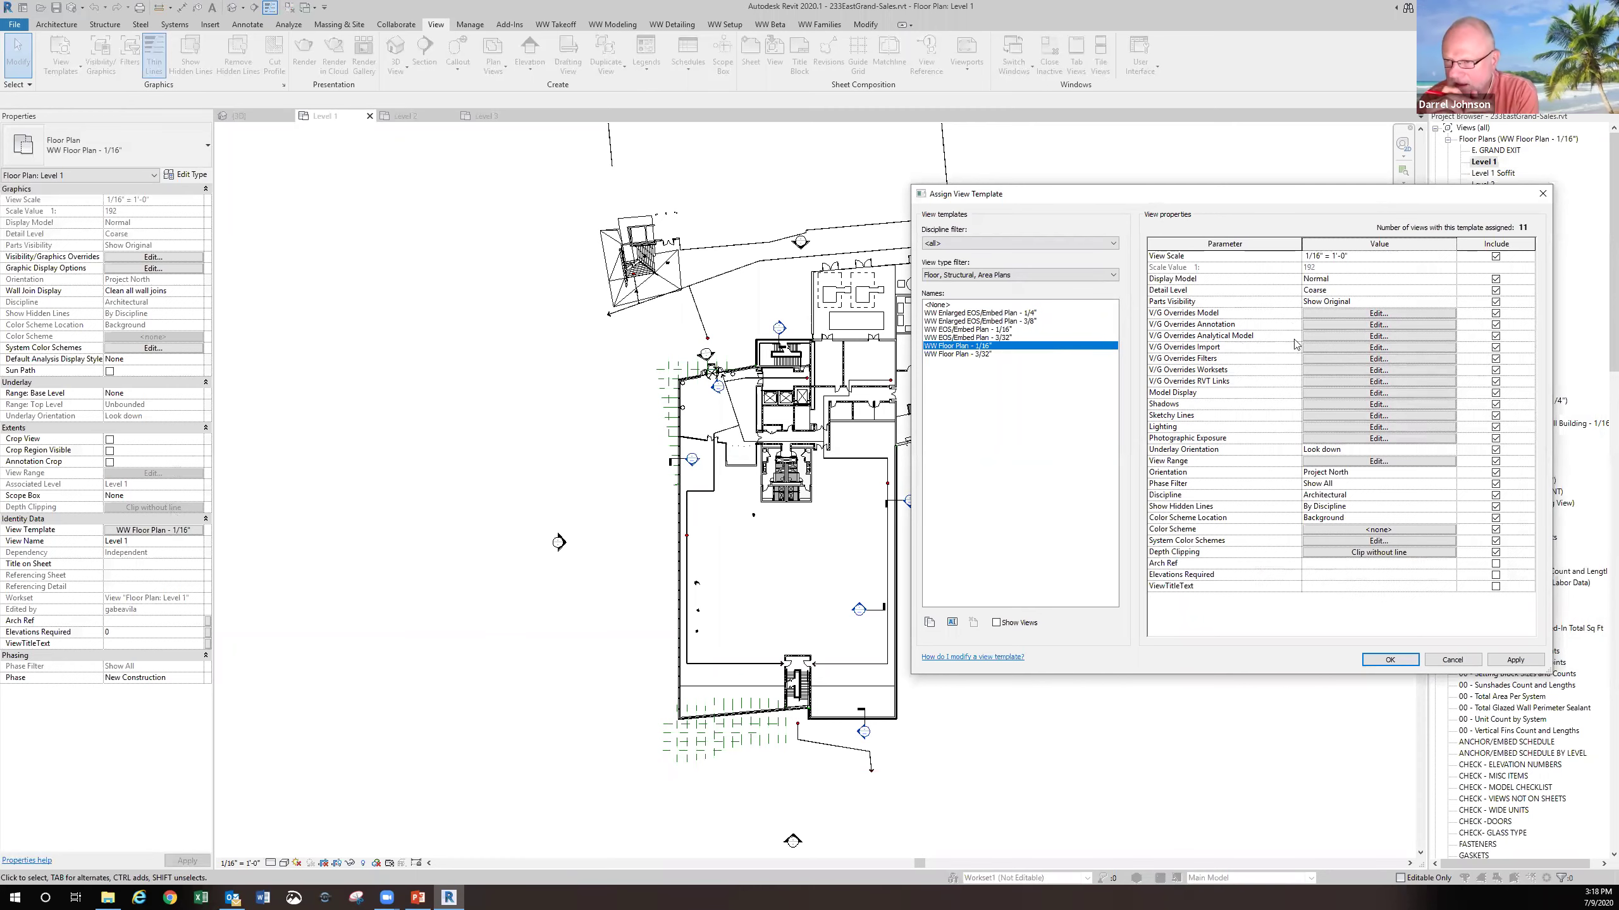
click(1319, 349)
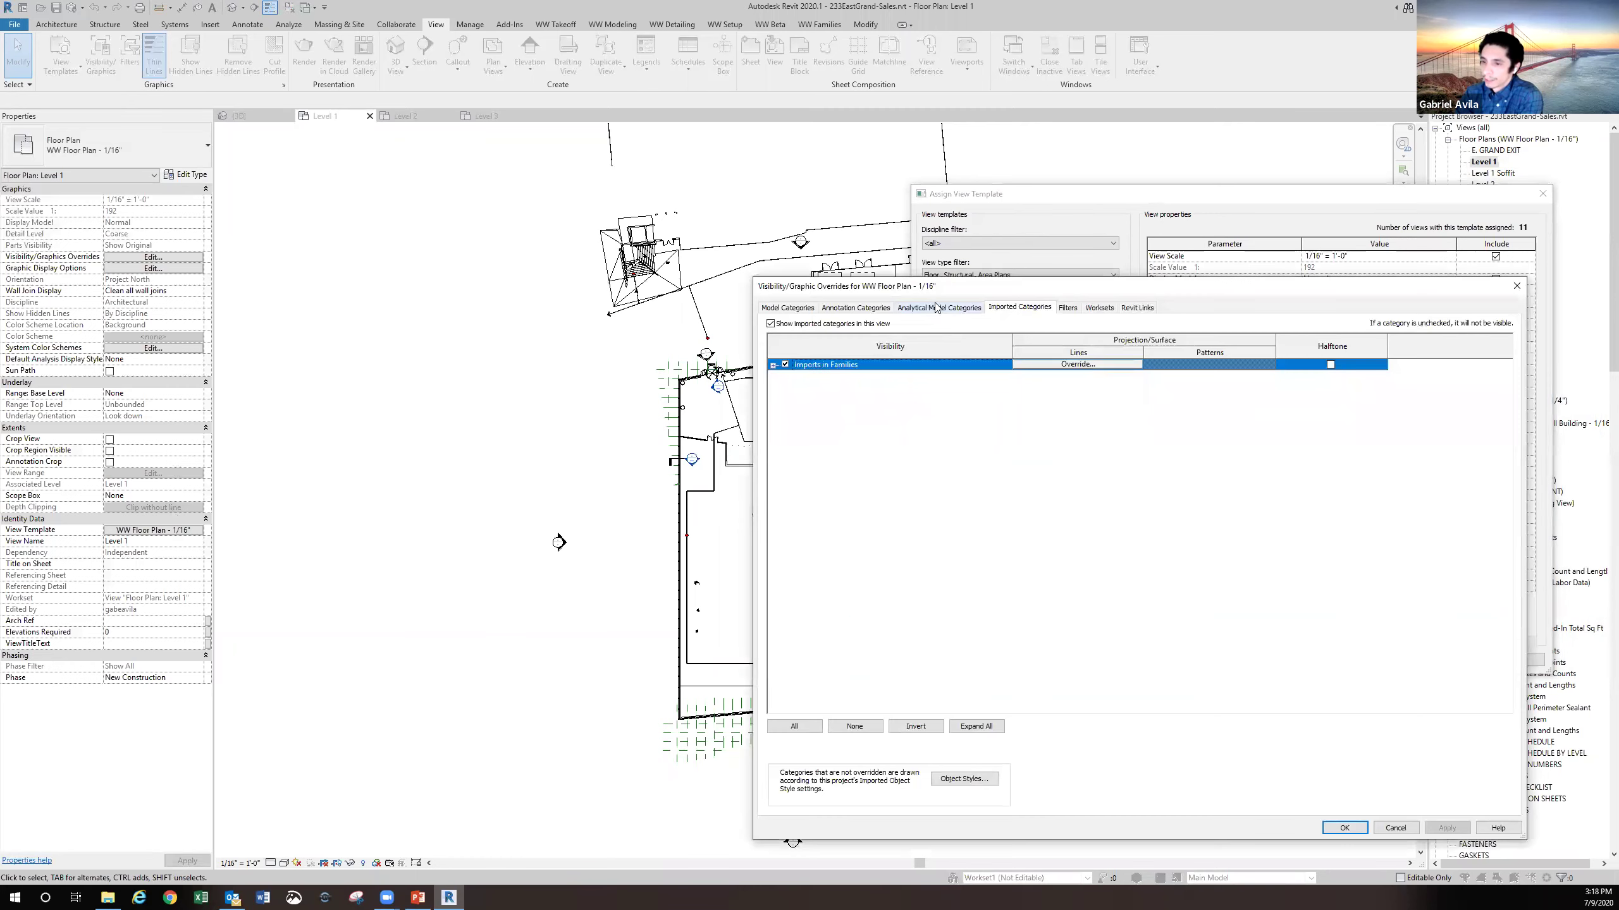
click(921, 308)
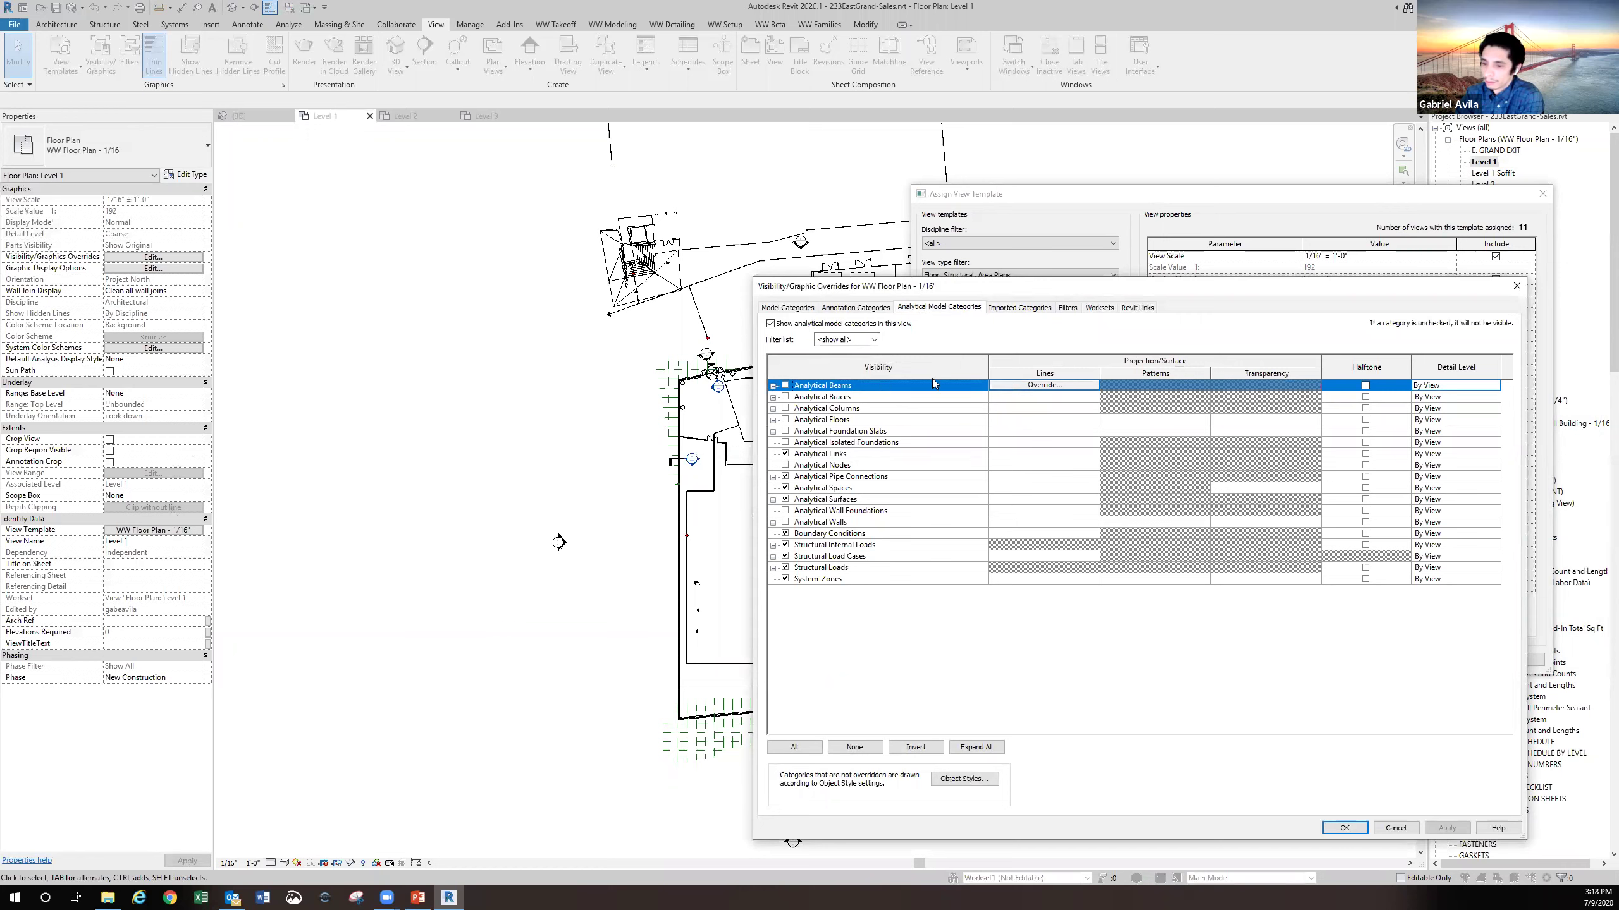
click(1002, 309)
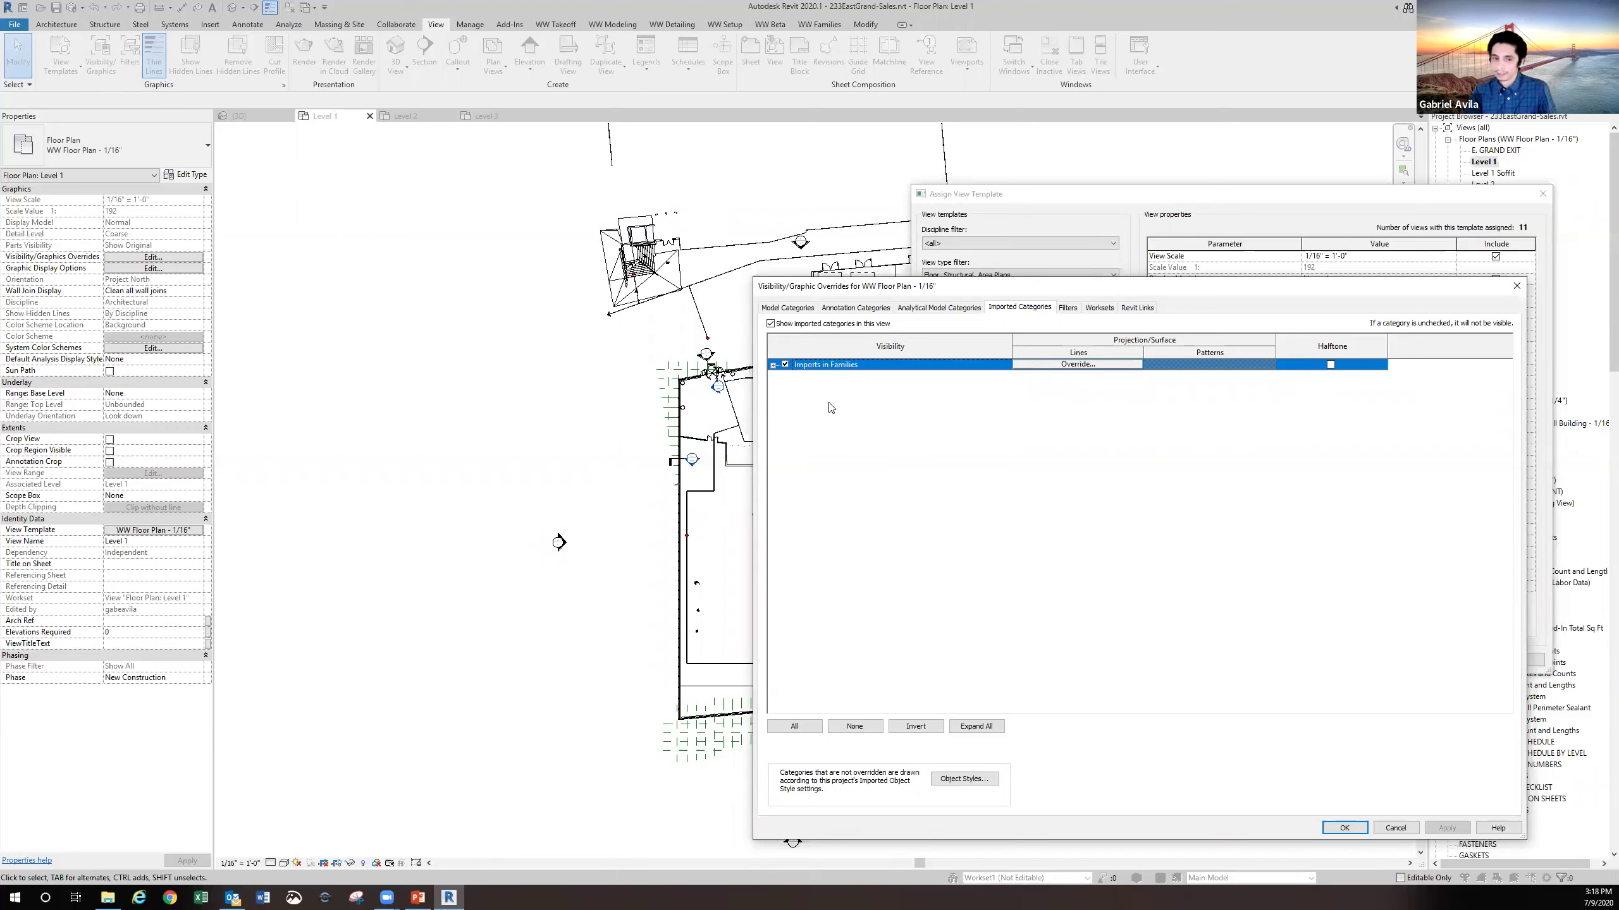
click(1061, 311)
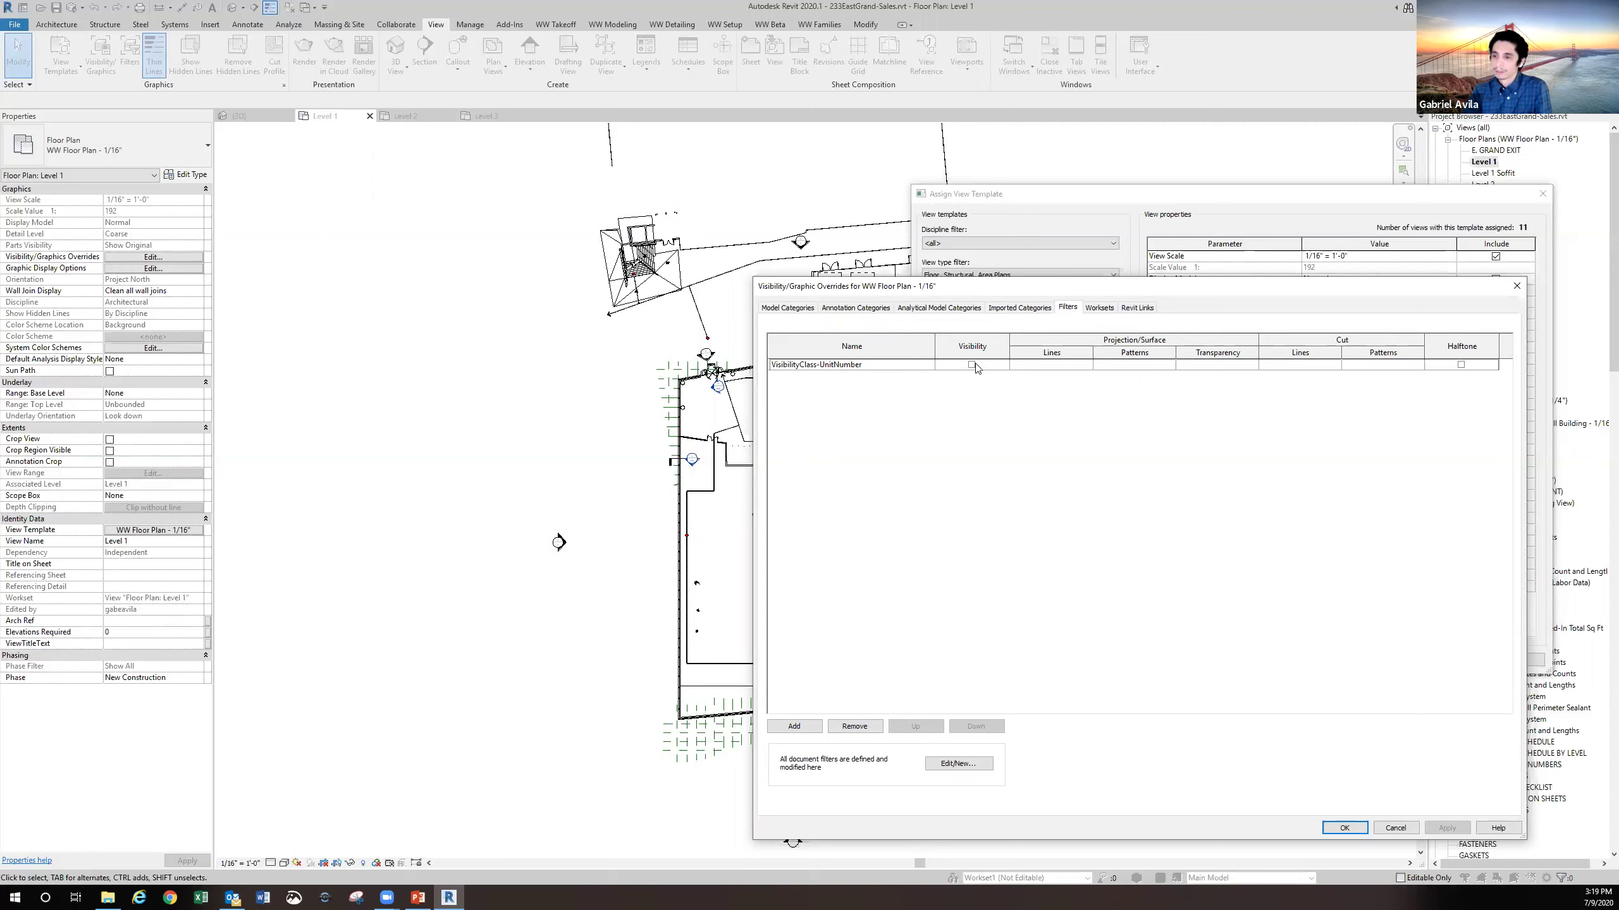
click(1099, 308)
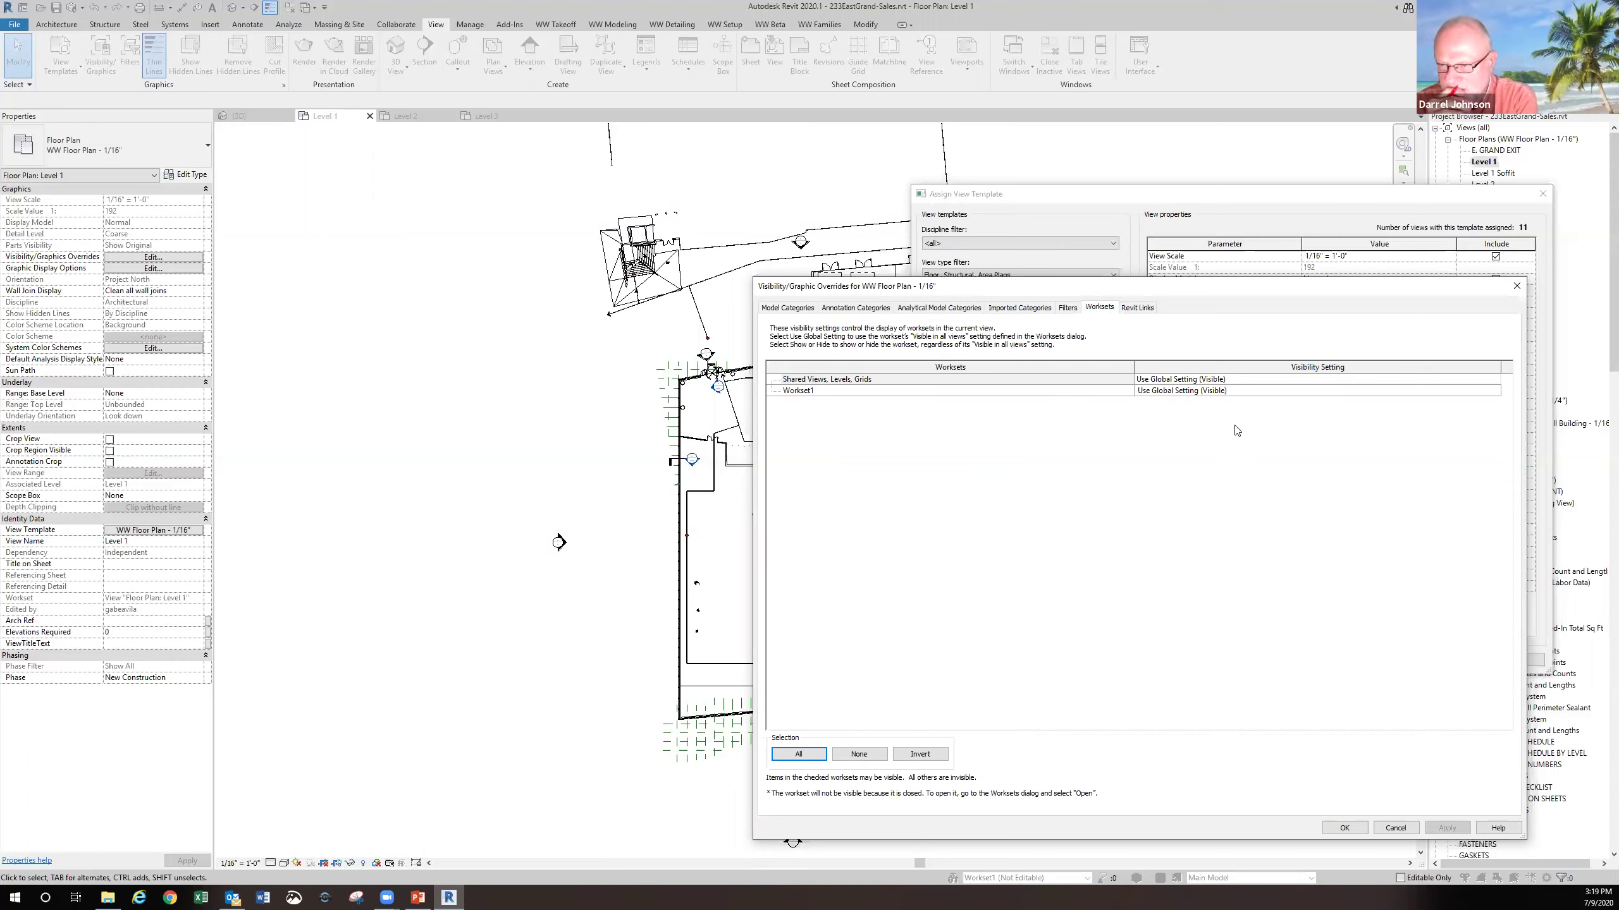
Turn the Grids annotation category back on in the WW Floor Plan - 1/16" template's visibility overrides and apply the change
click(1137, 307)
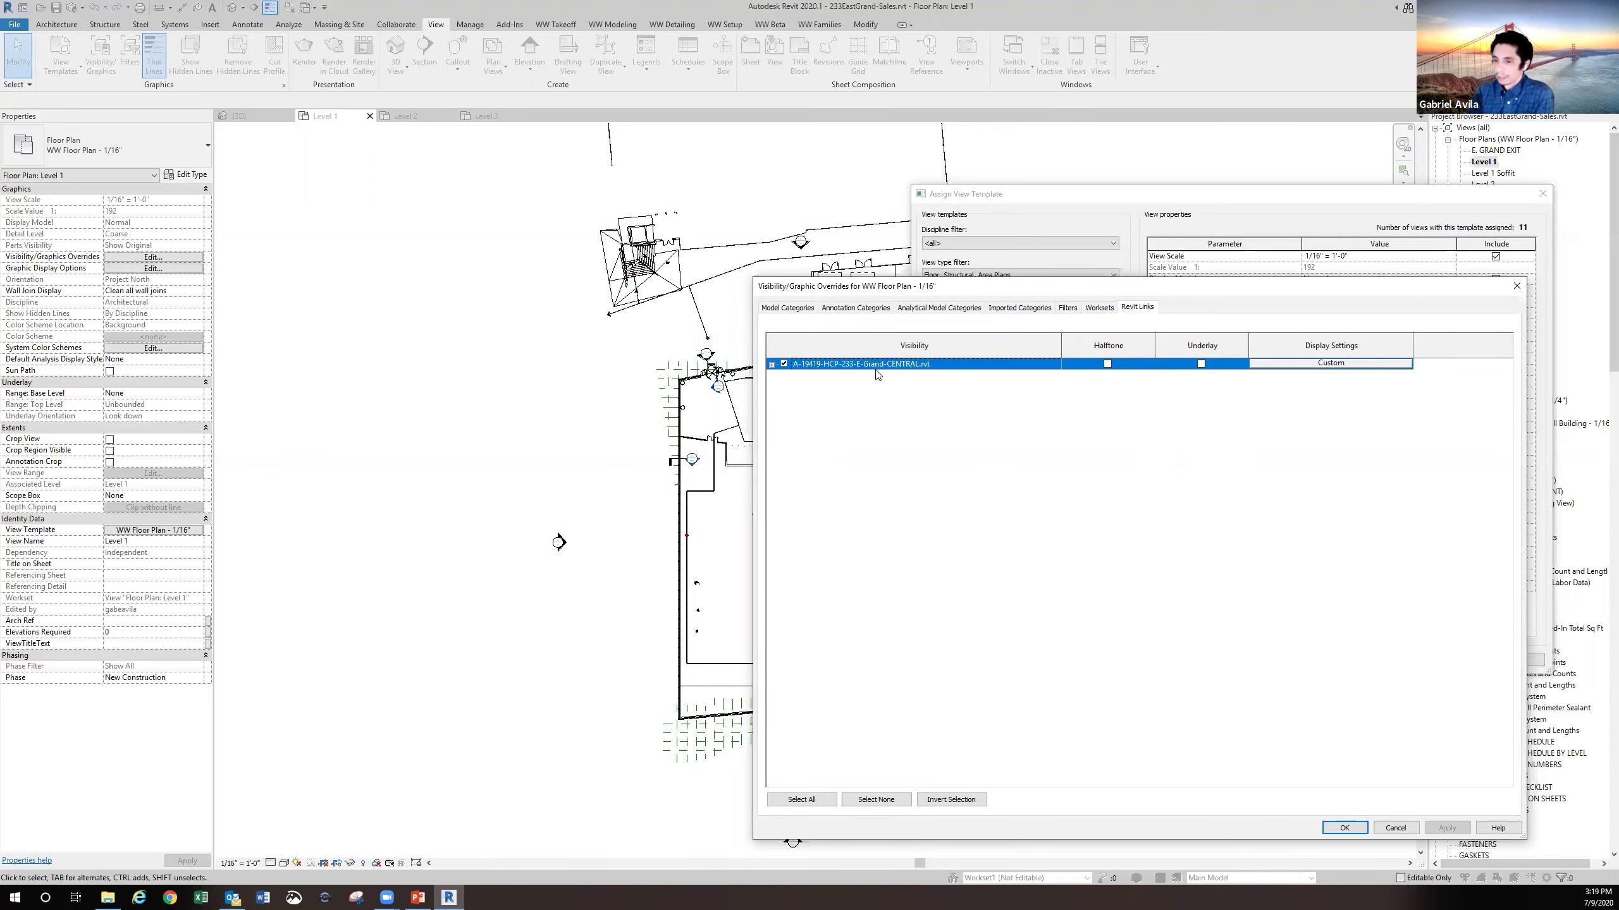
drag(915, 282, 1039, 256)
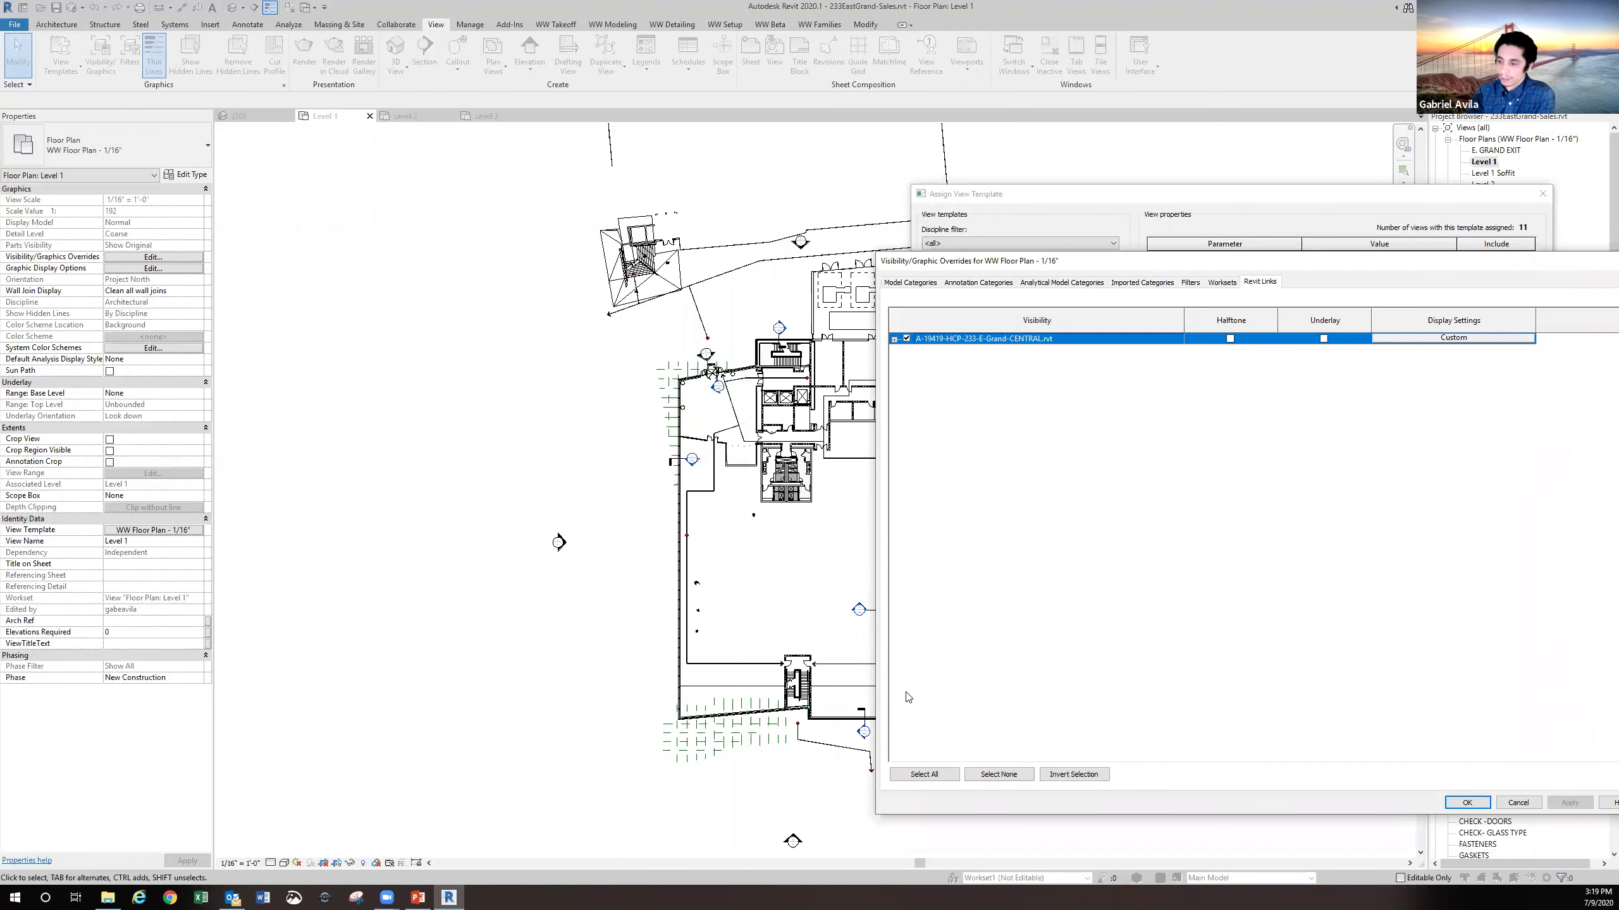
drag(1367, 263, 1258, 259)
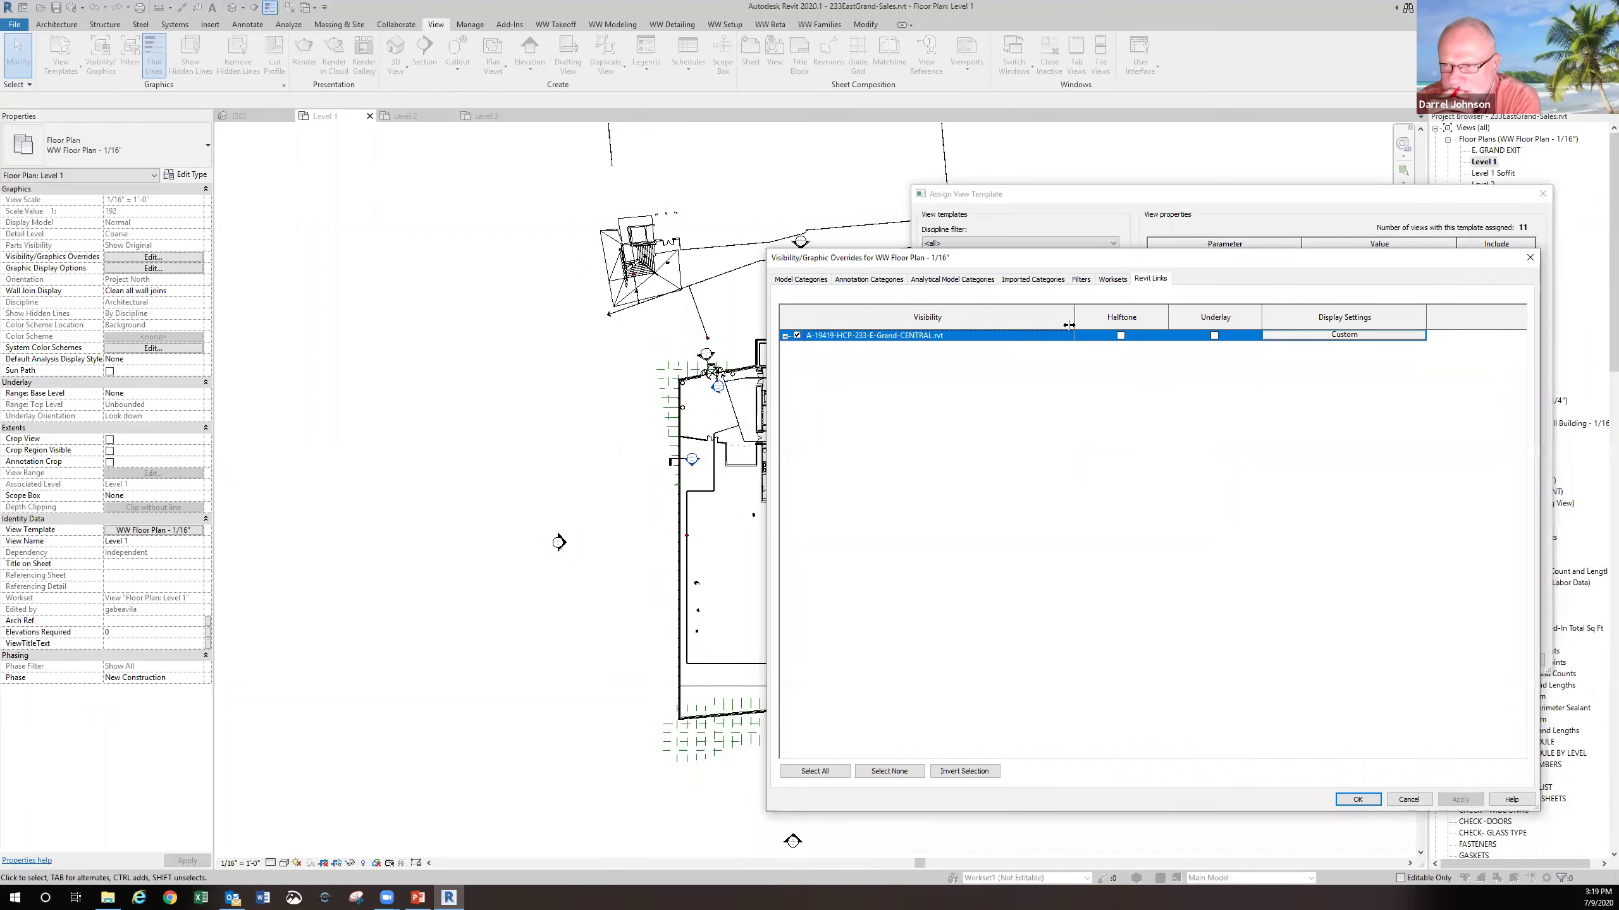
click(801, 279)
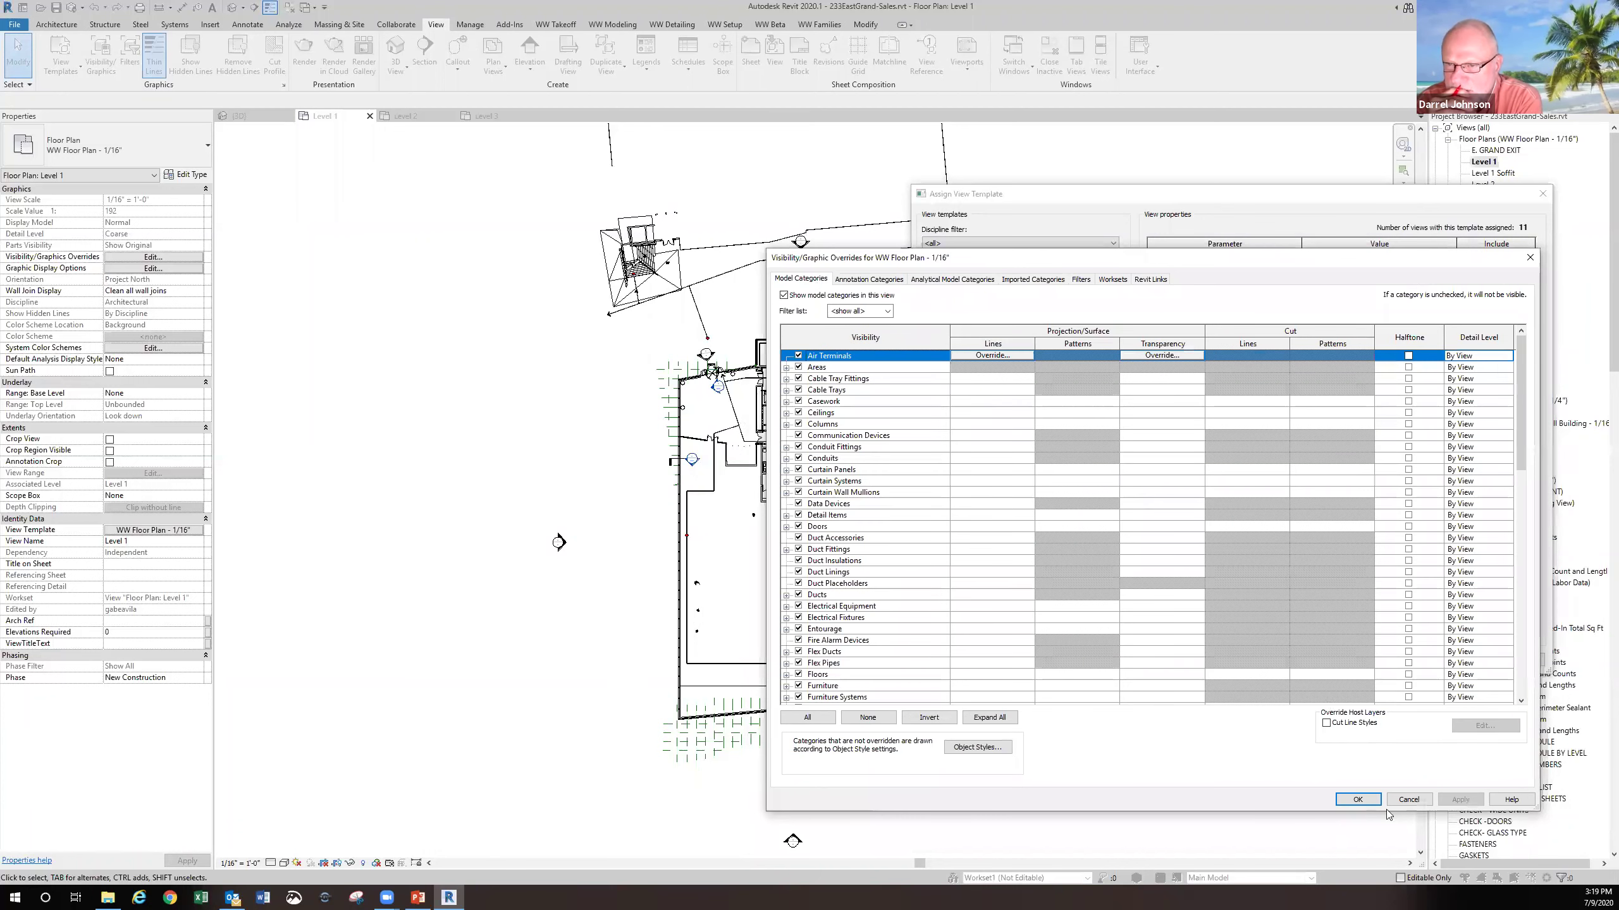
click(856, 282)
scroll(855, 621, down, 6)
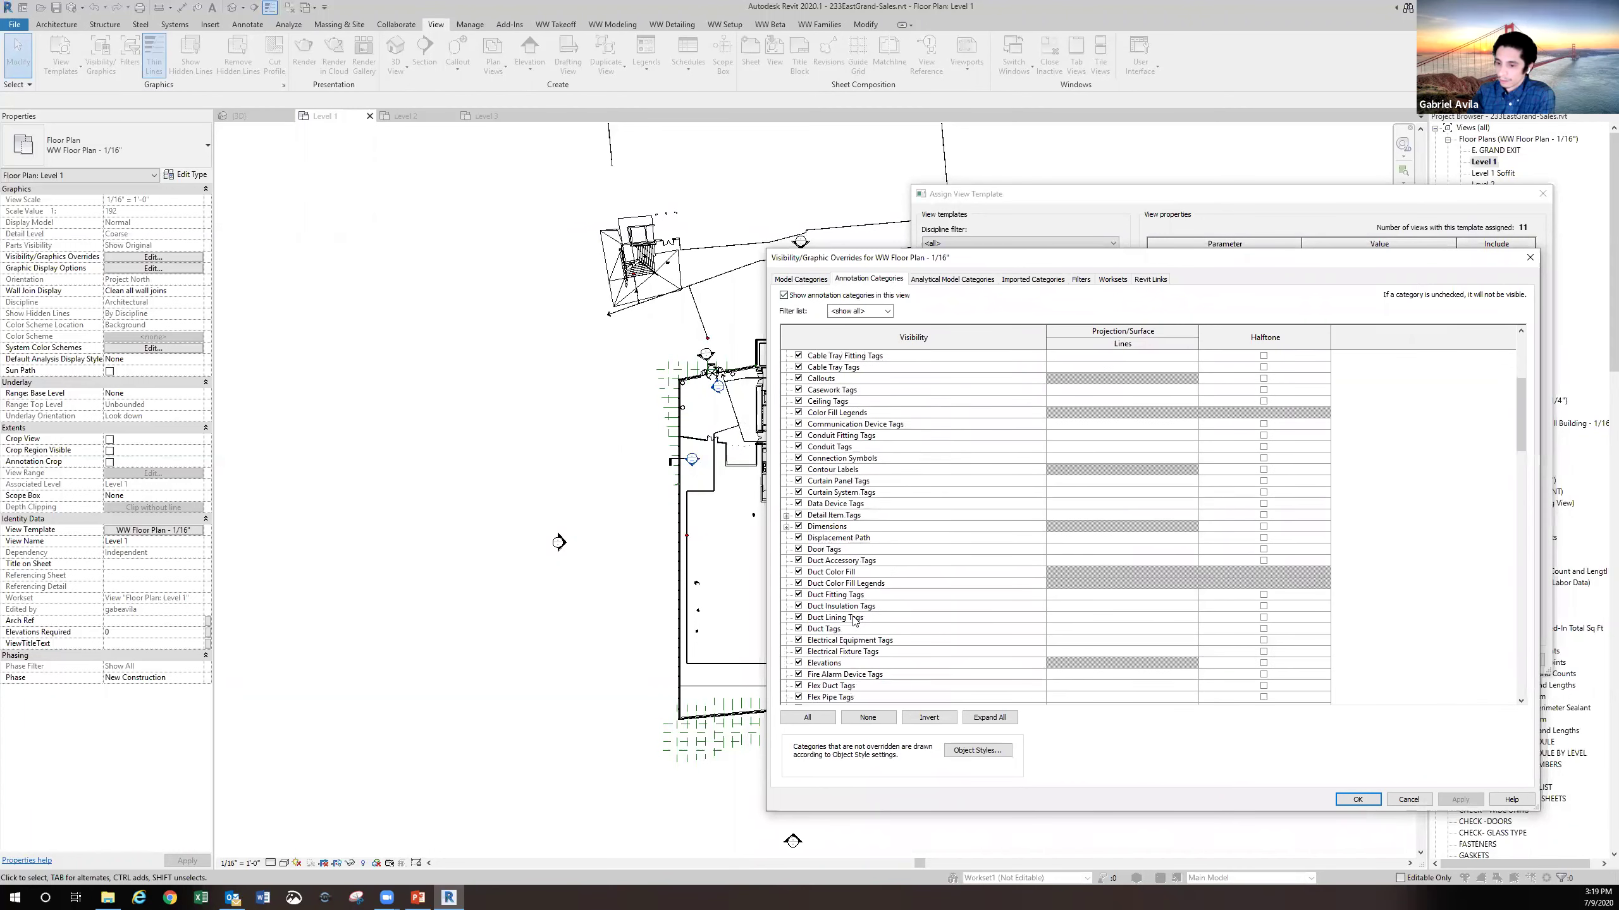
click(799, 652)
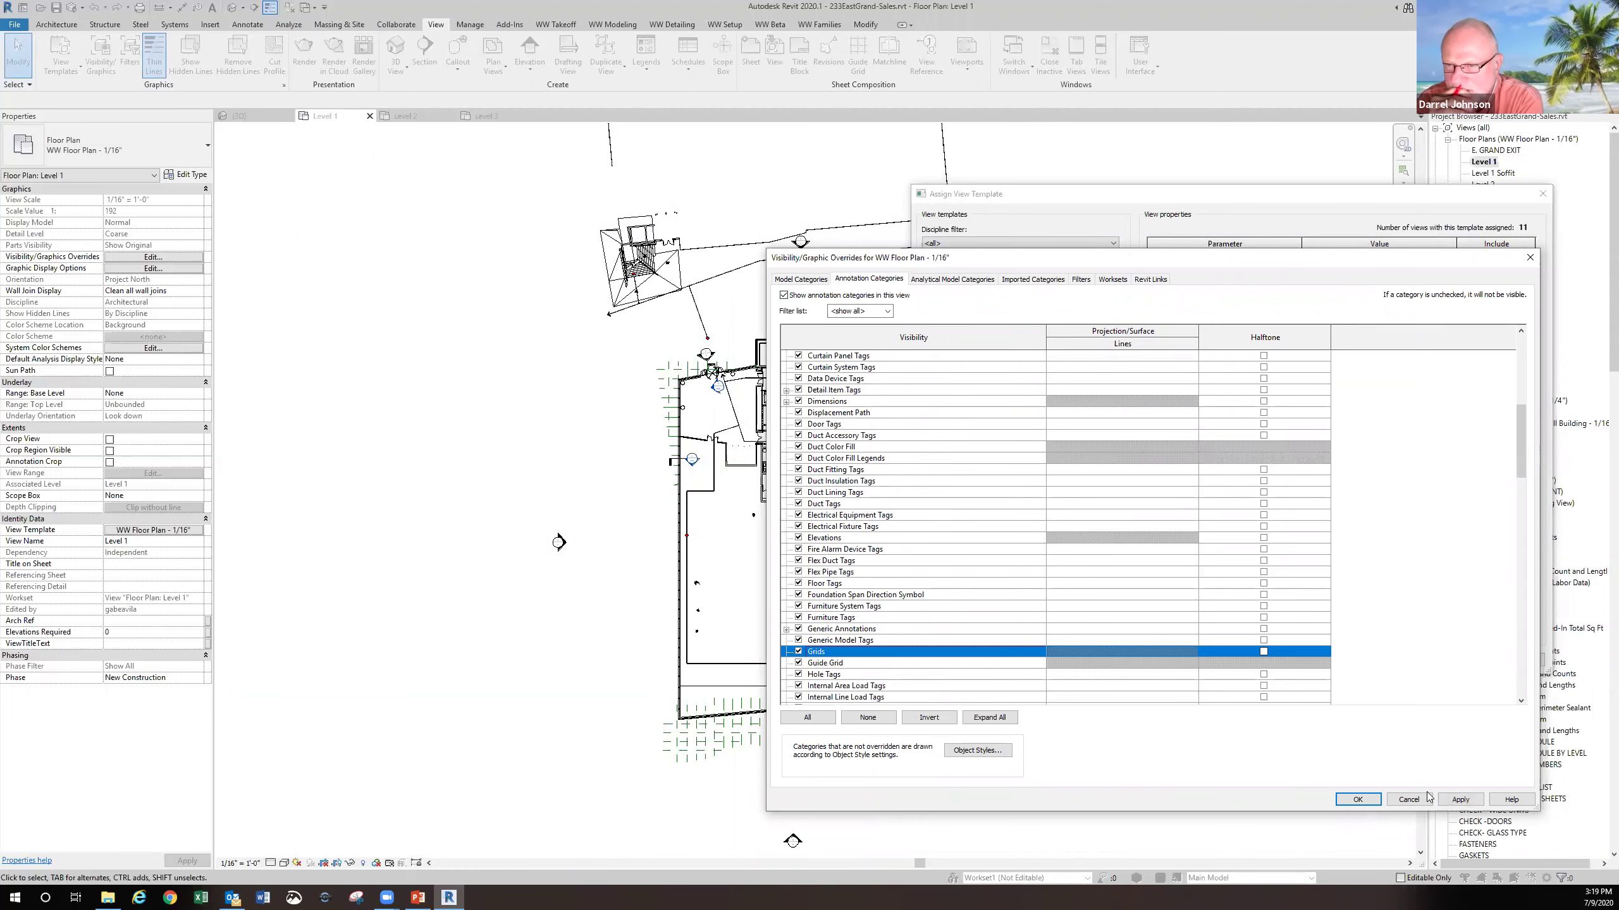
scroll(969, 484, up, 1)
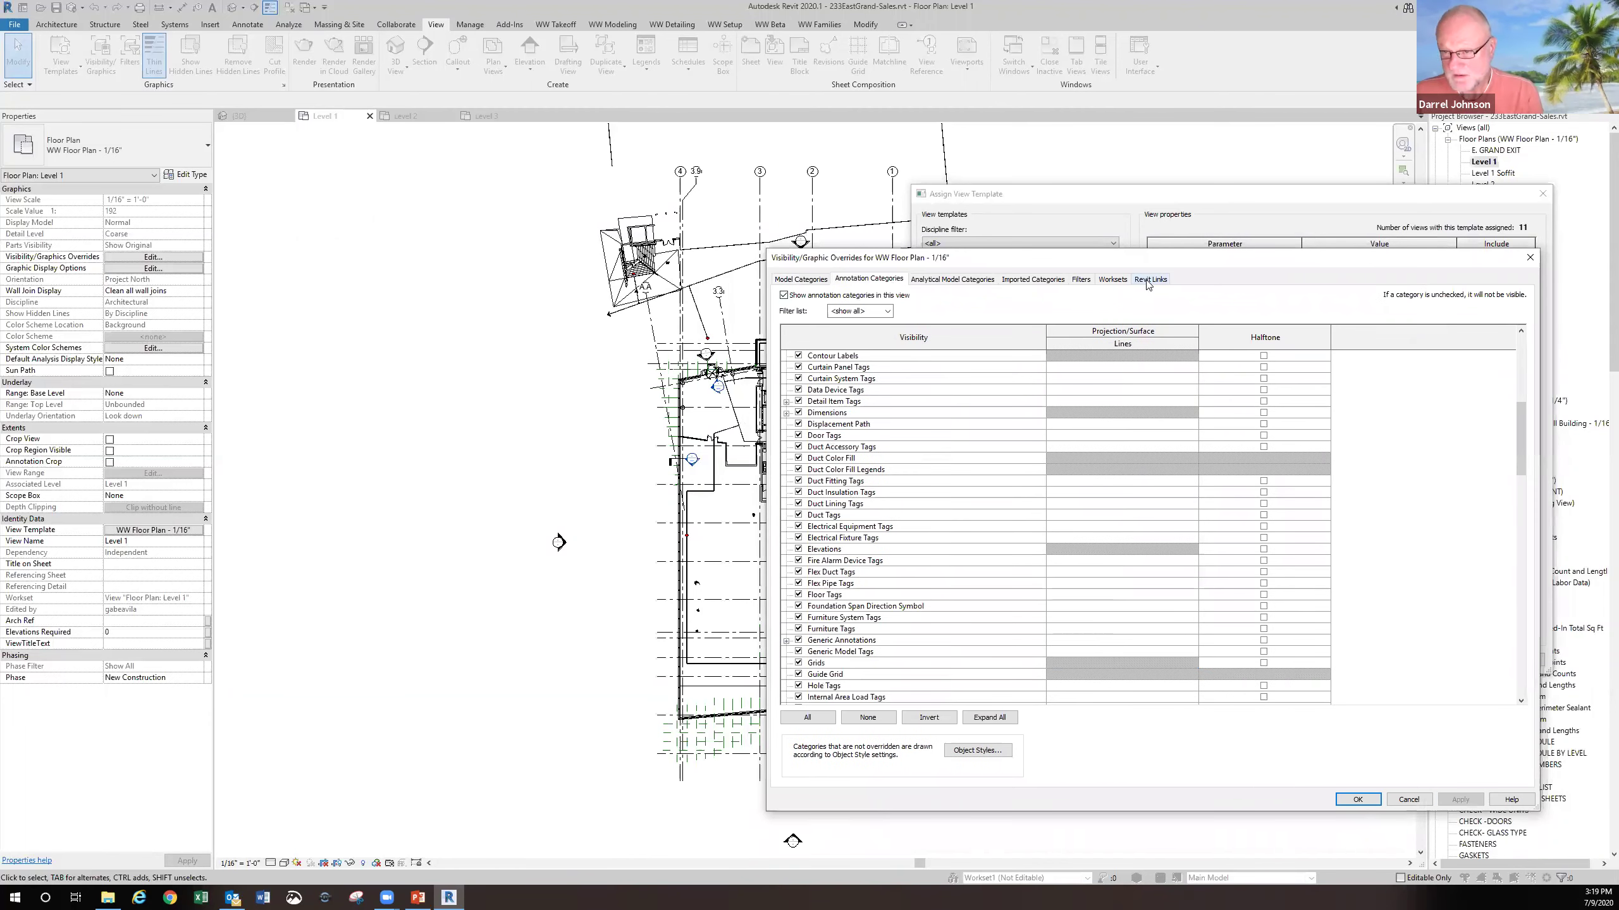
Hide the linked model A-19419-HCP-233-E-Grand-CENTRAL.rvt through the template, apply it, and restore the link's visibility
click(1149, 280)
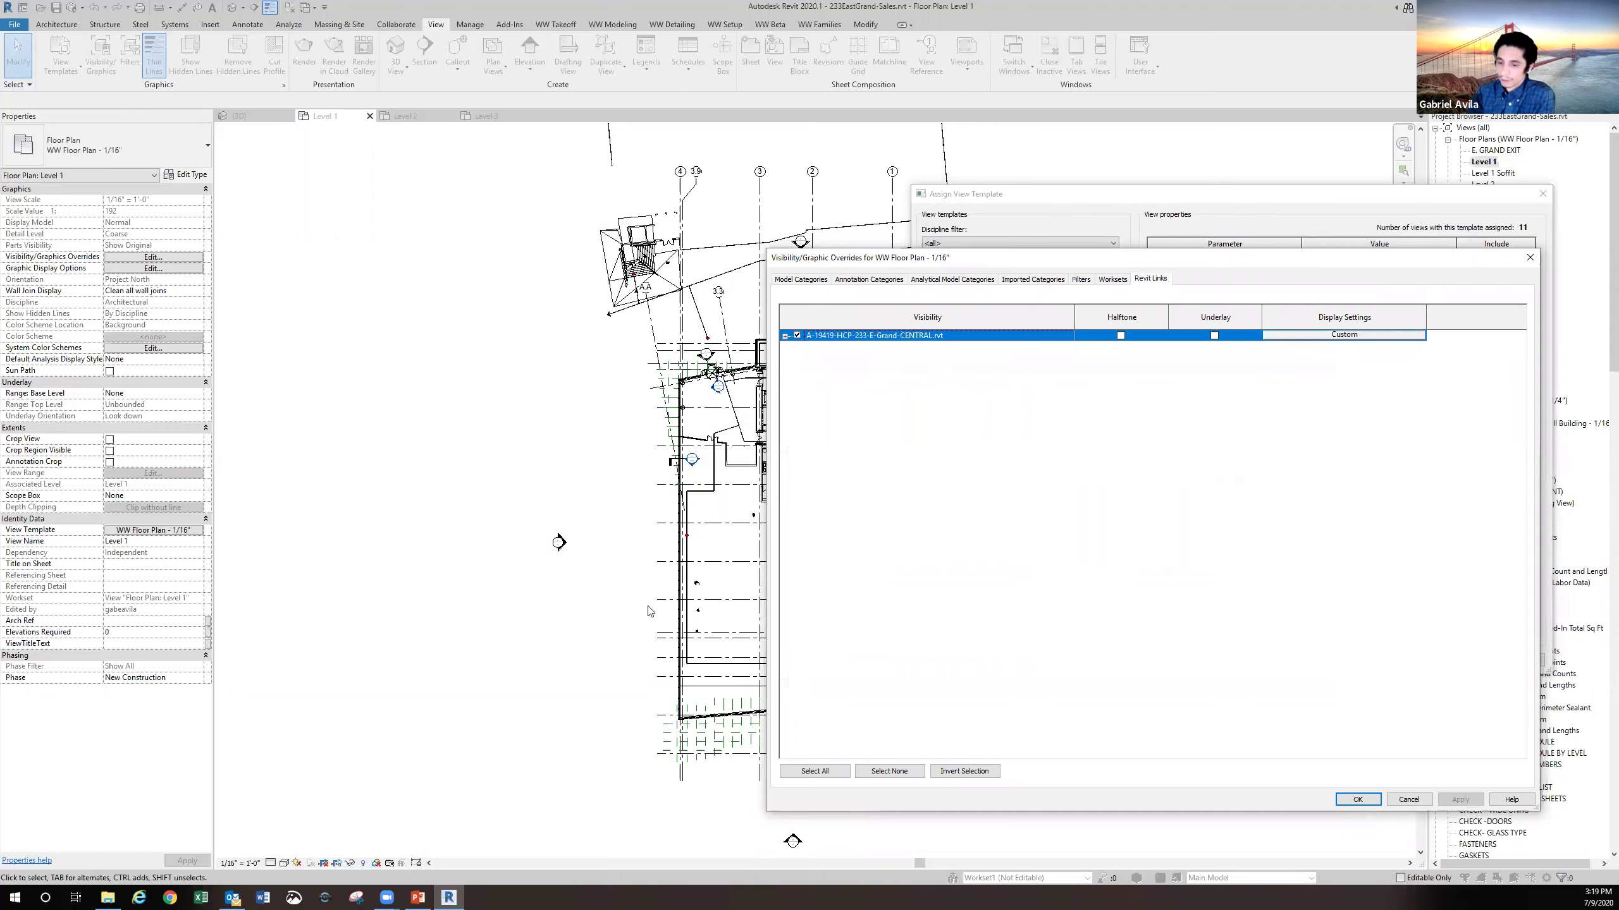
click(797, 336)
click(1456, 801)
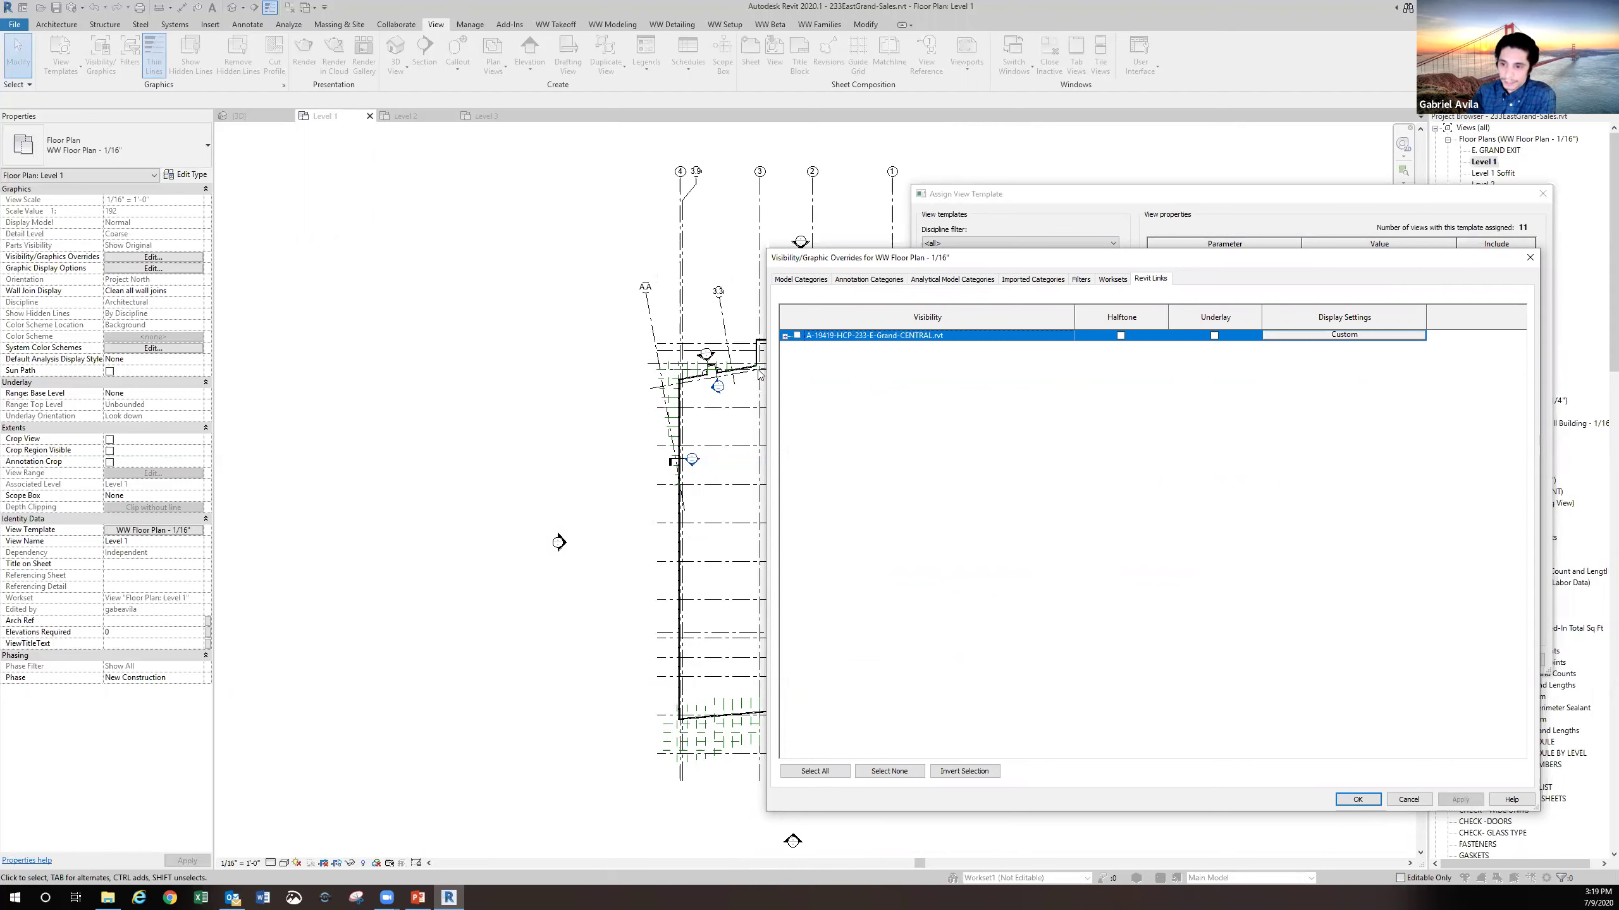
click(797, 335)
click(1467, 800)
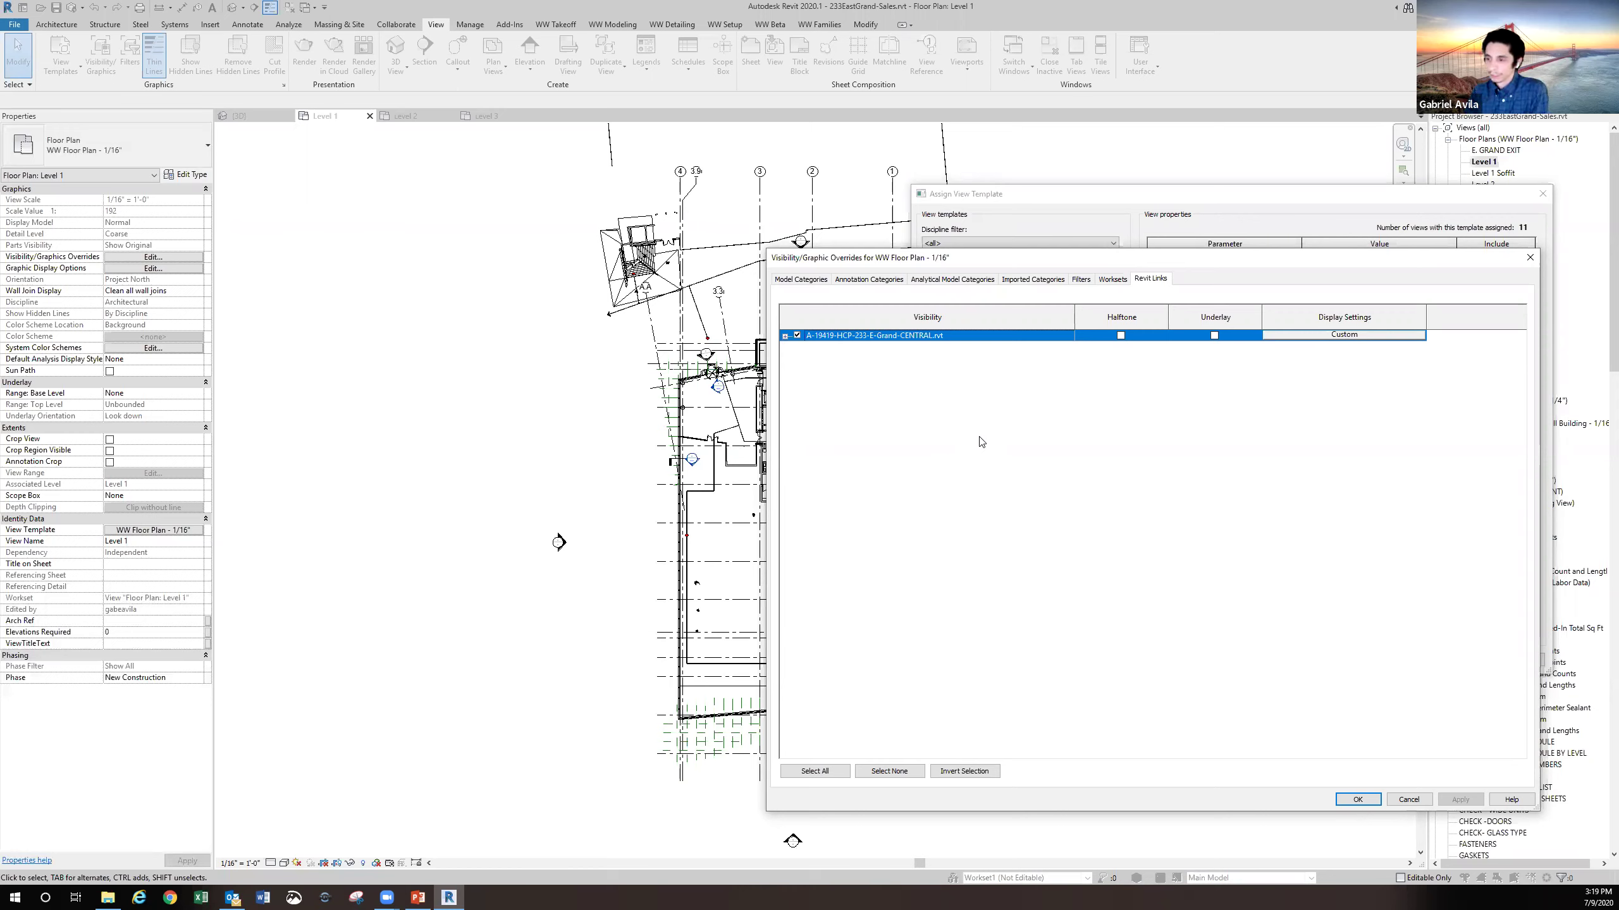
Turn off the Stairs model category in the linked model's custom display settings and apply the change
click(1345, 335)
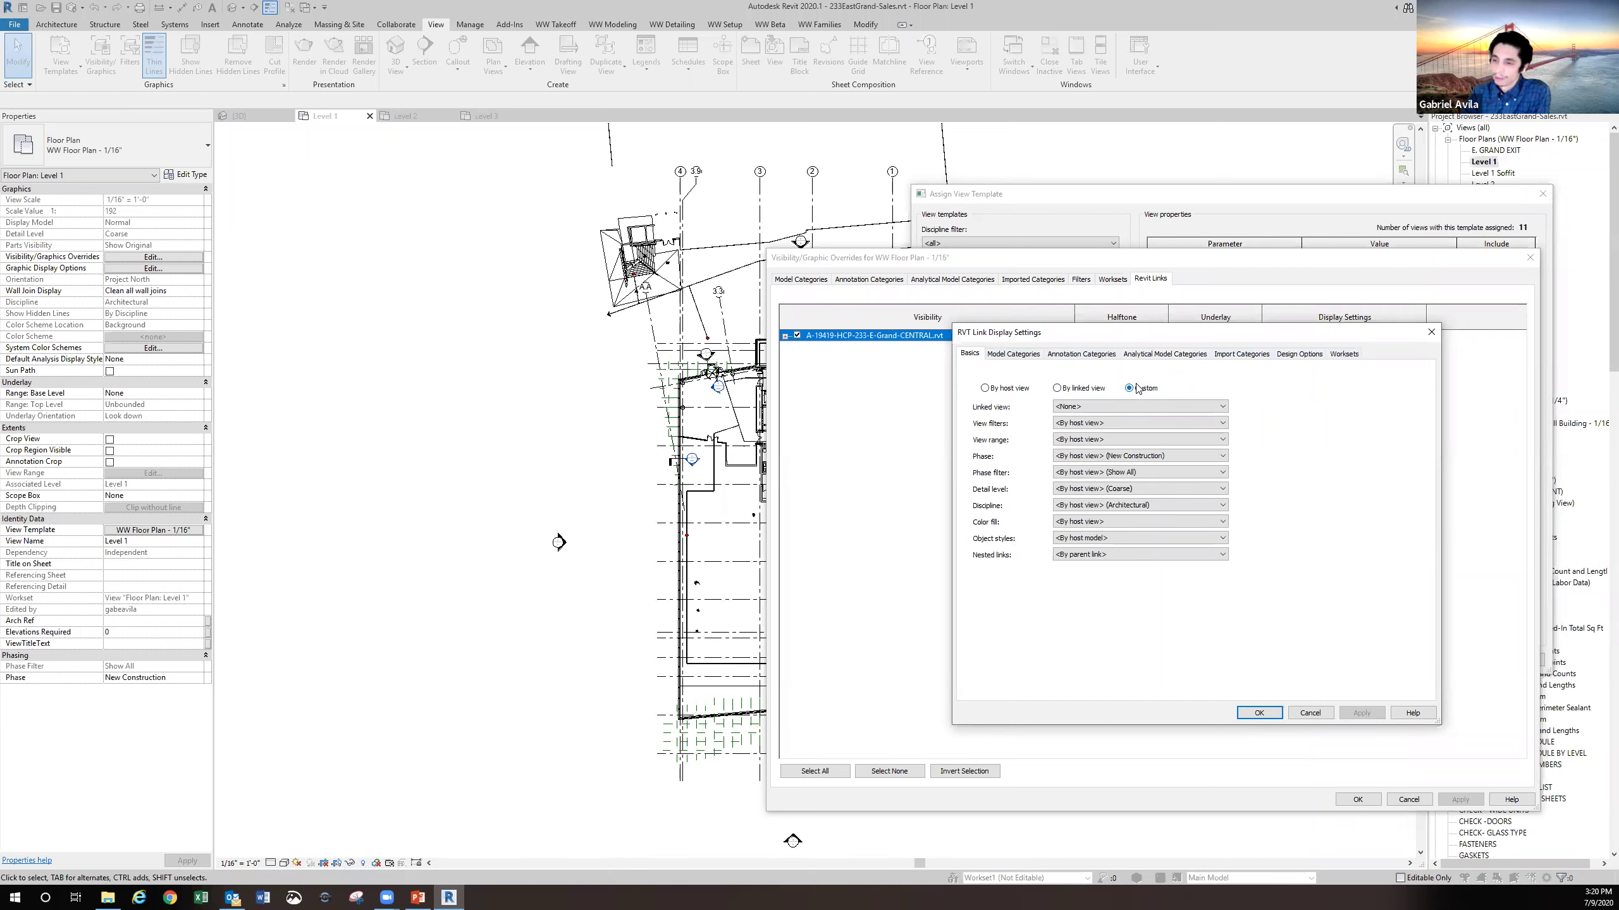
click(1026, 354)
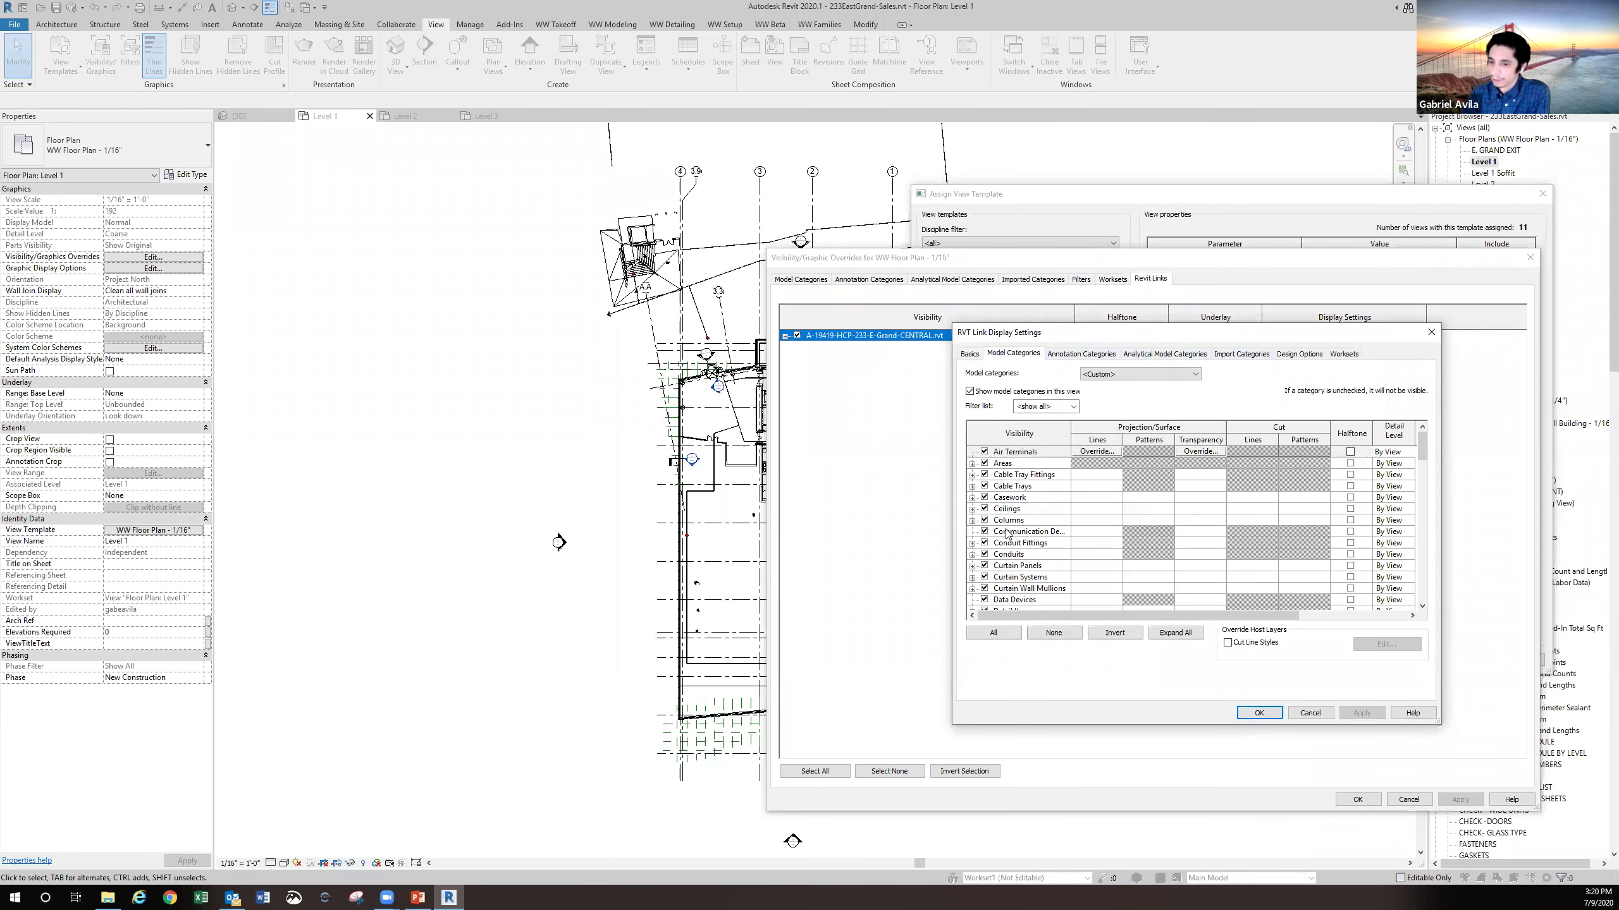
scroll(991, 500, down, 4)
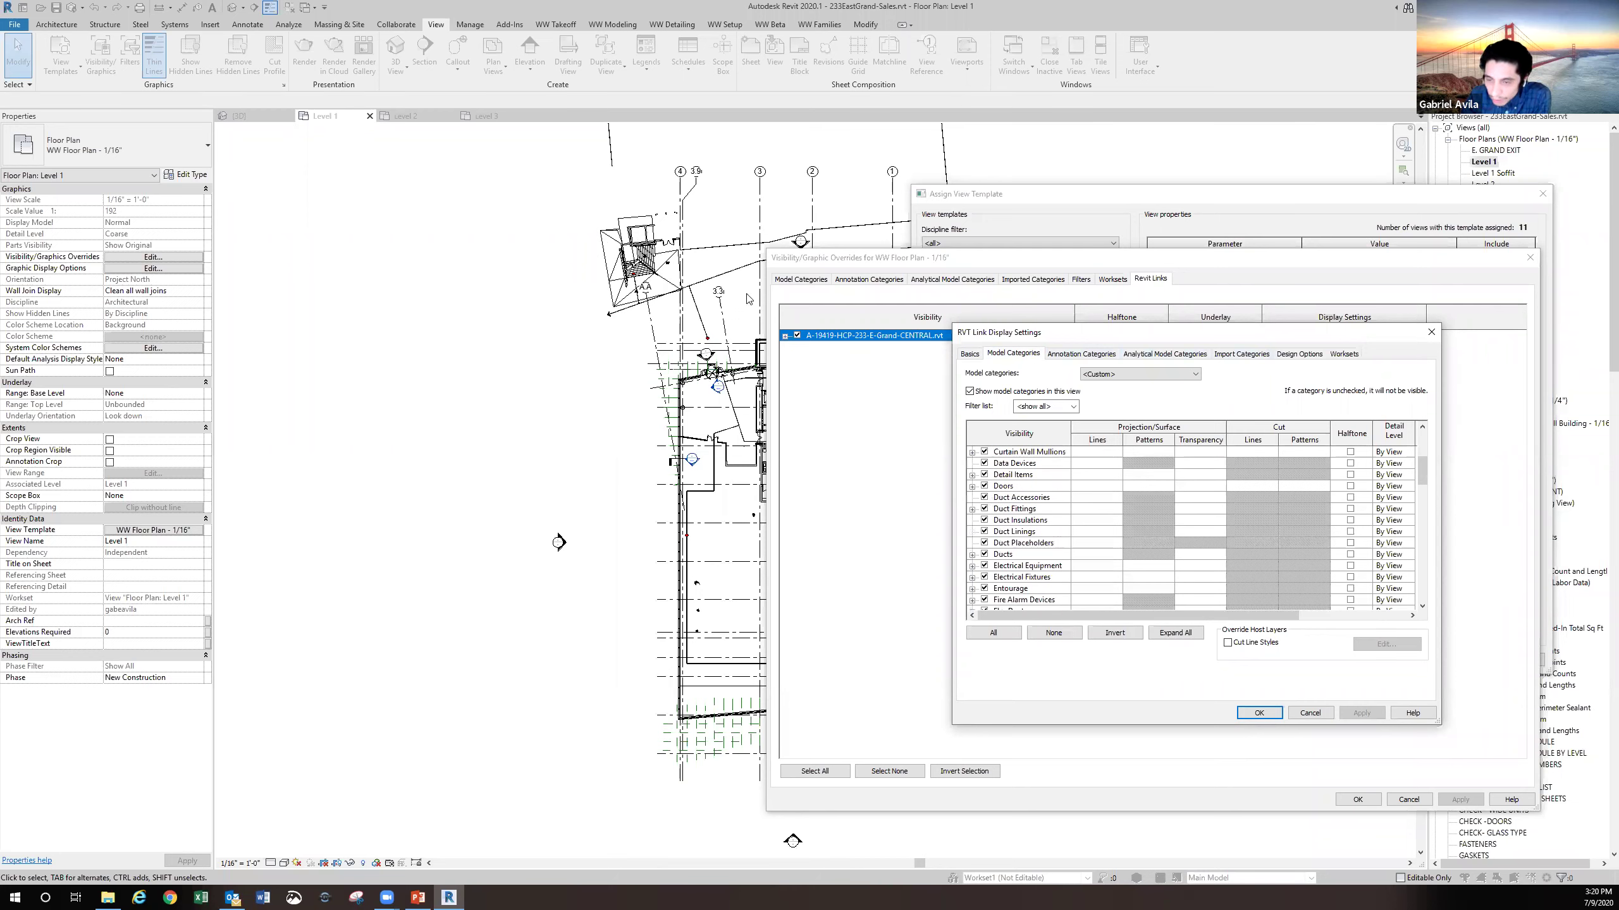
scroll(1047, 512, down, 1)
scroll(1039, 516, down, 9)
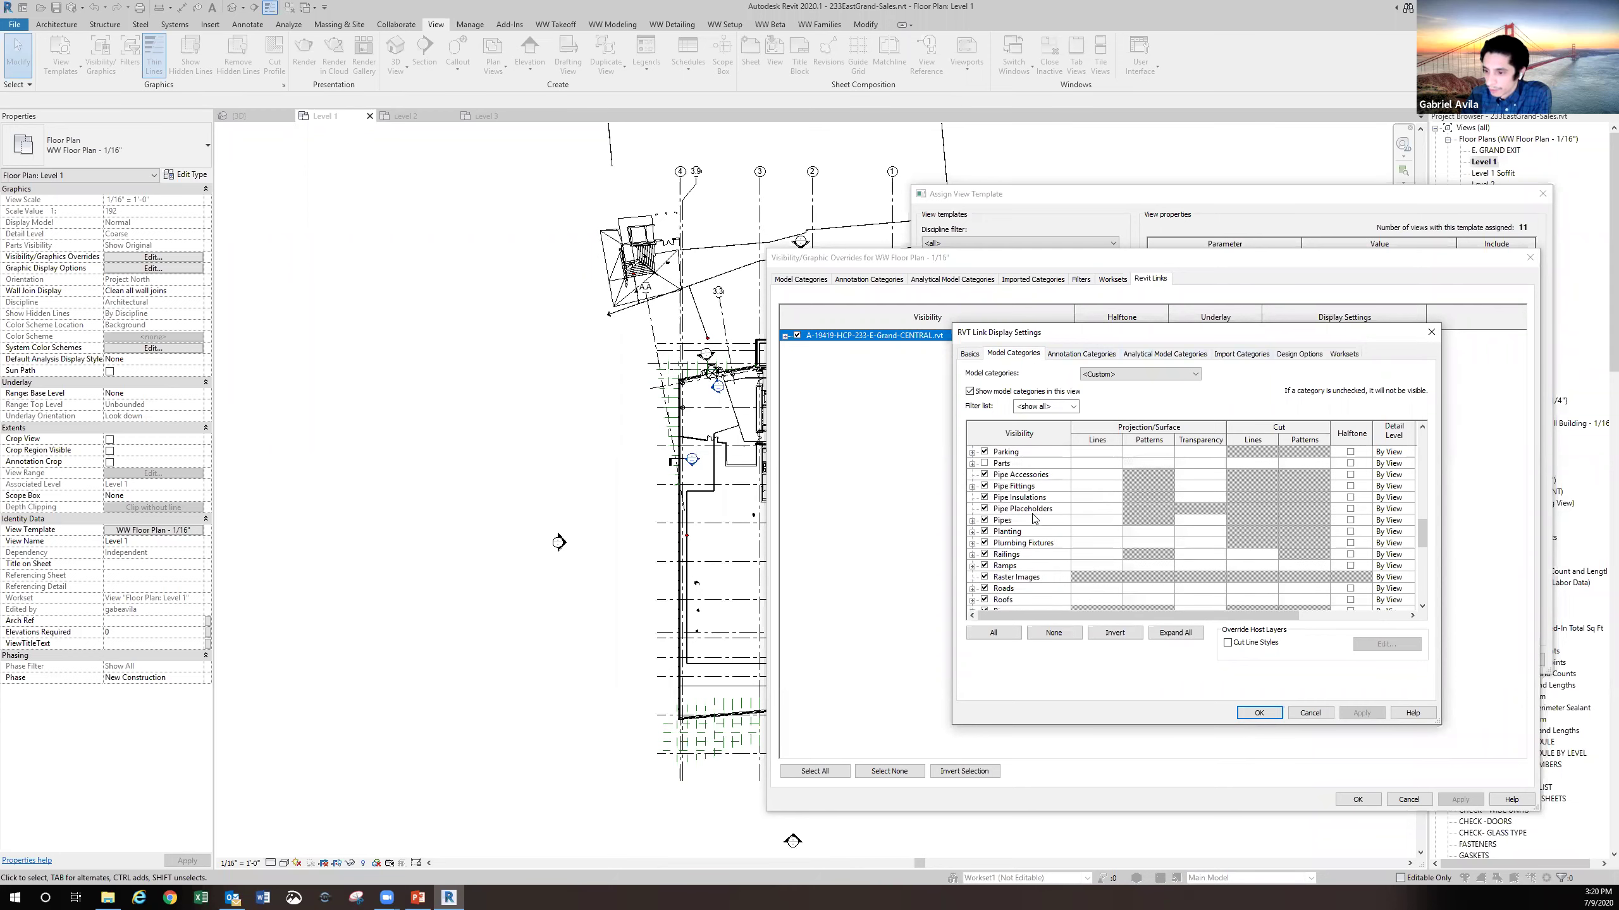
scroll(998, 544, down, 1)
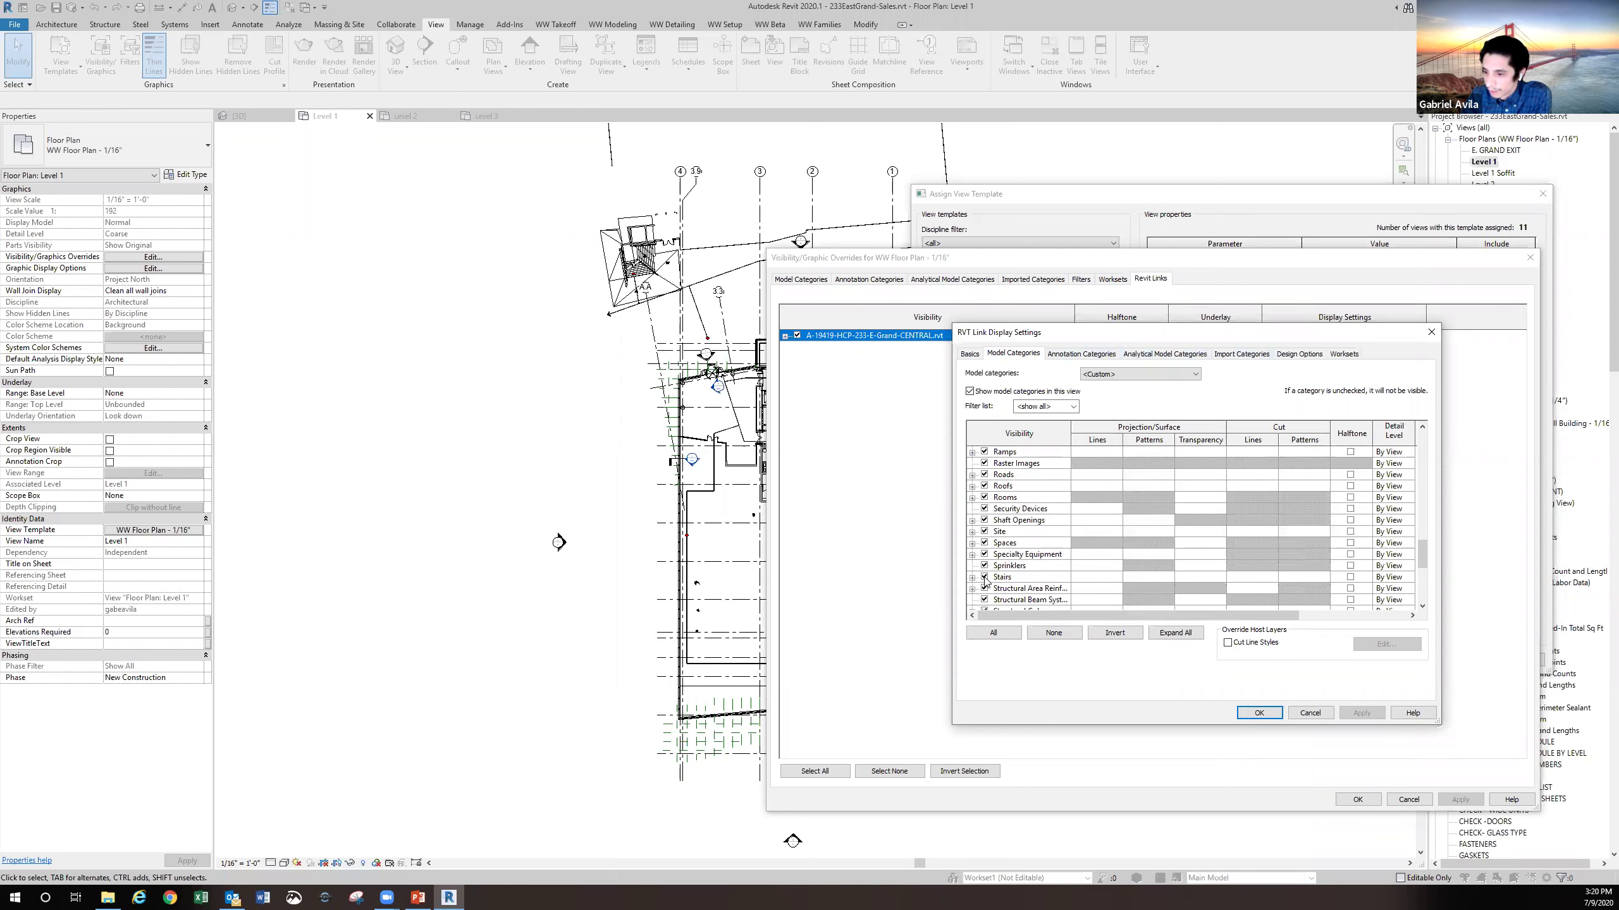
click(985, 577)
click(1363, 712)
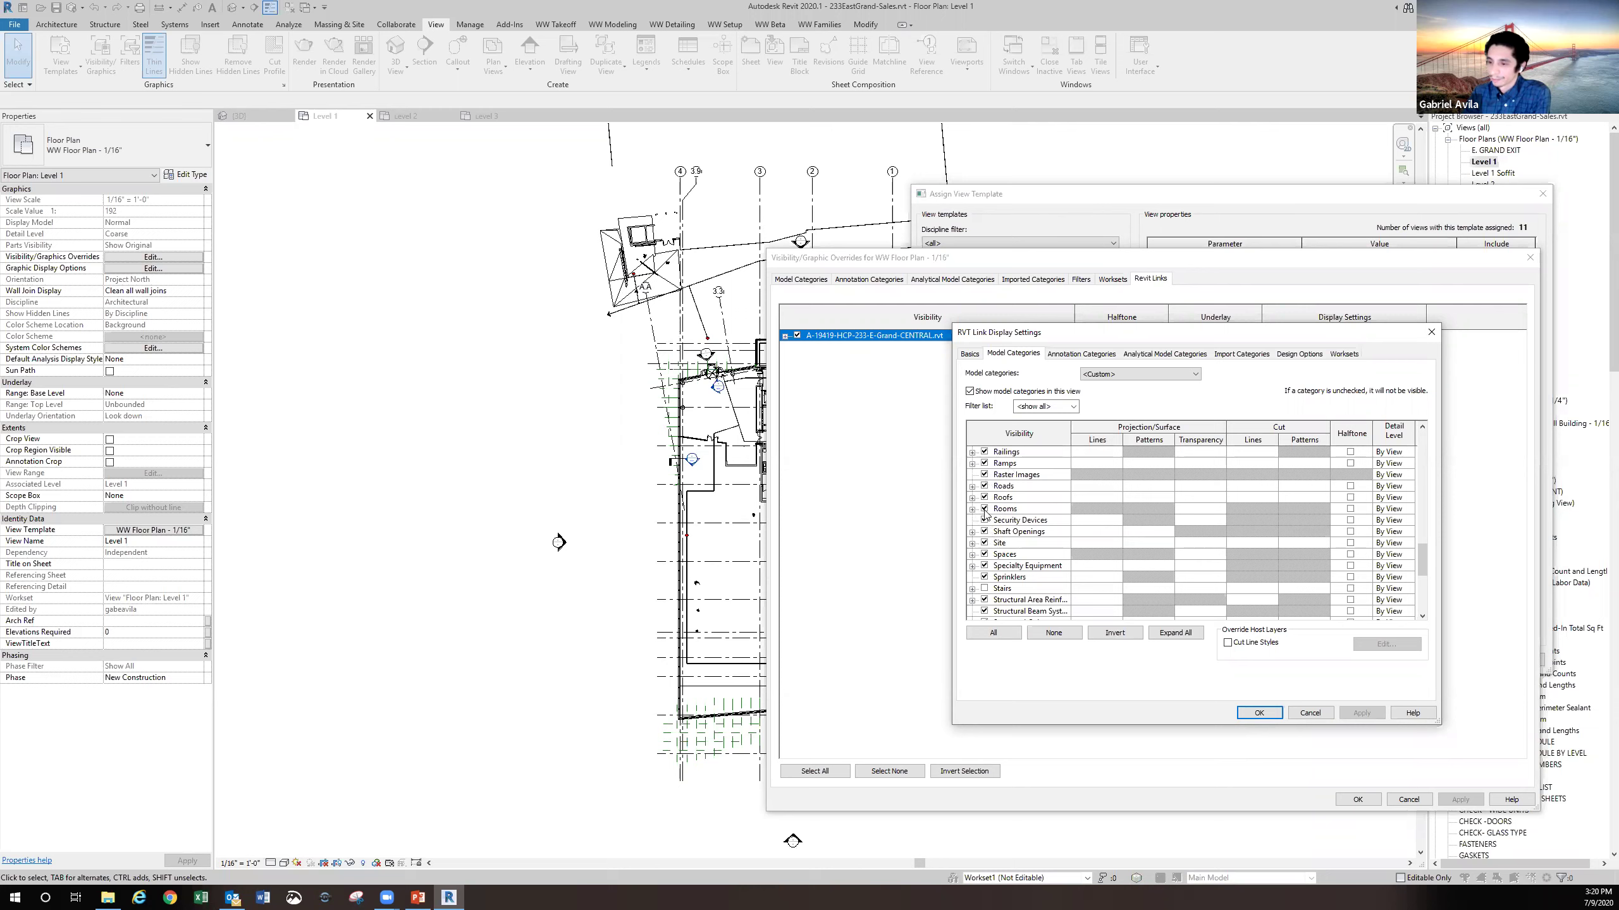
scroll(985, 514, up, 6)
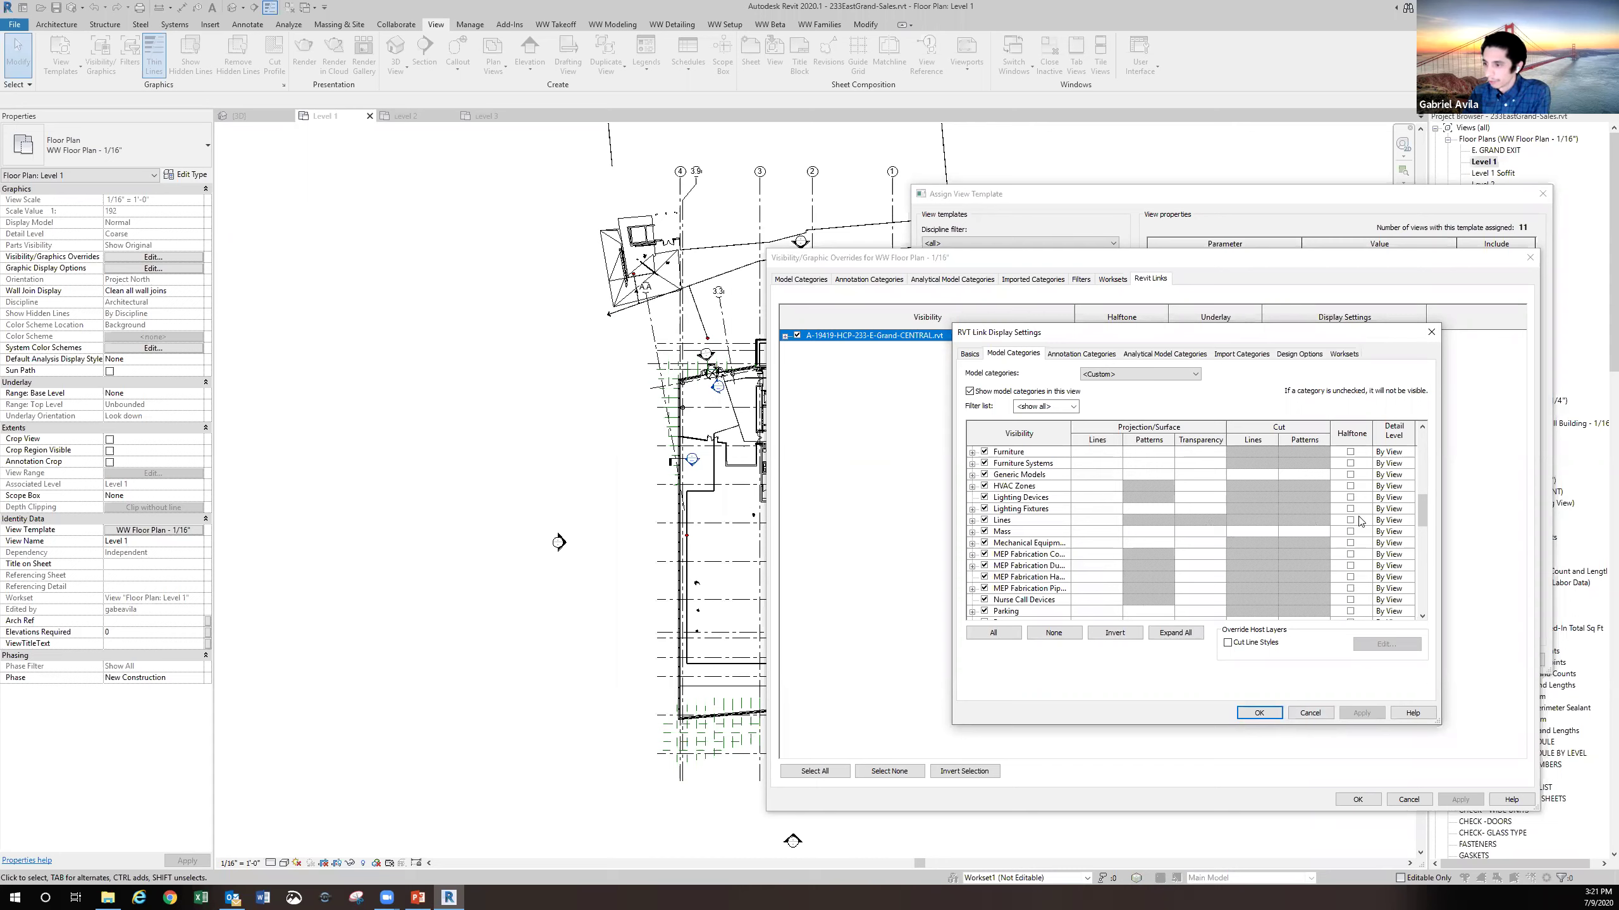
click(1316, 712)
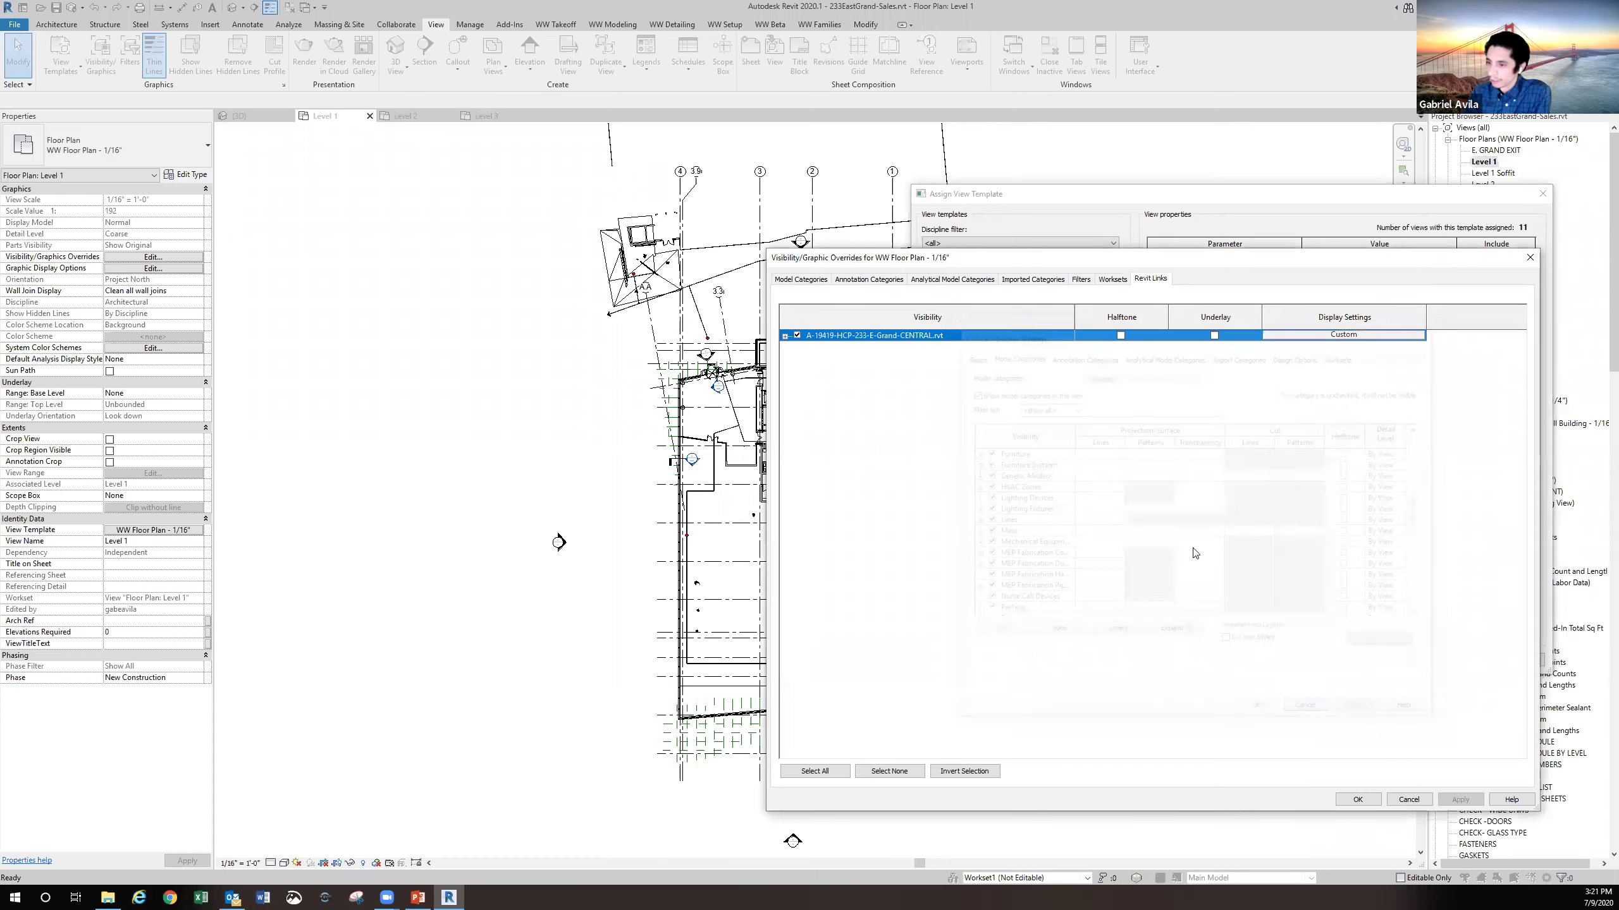
Set the linked model to halftone in the view template, applying and accepting the override and the template
click(1120, 336)
click(1120, 336)
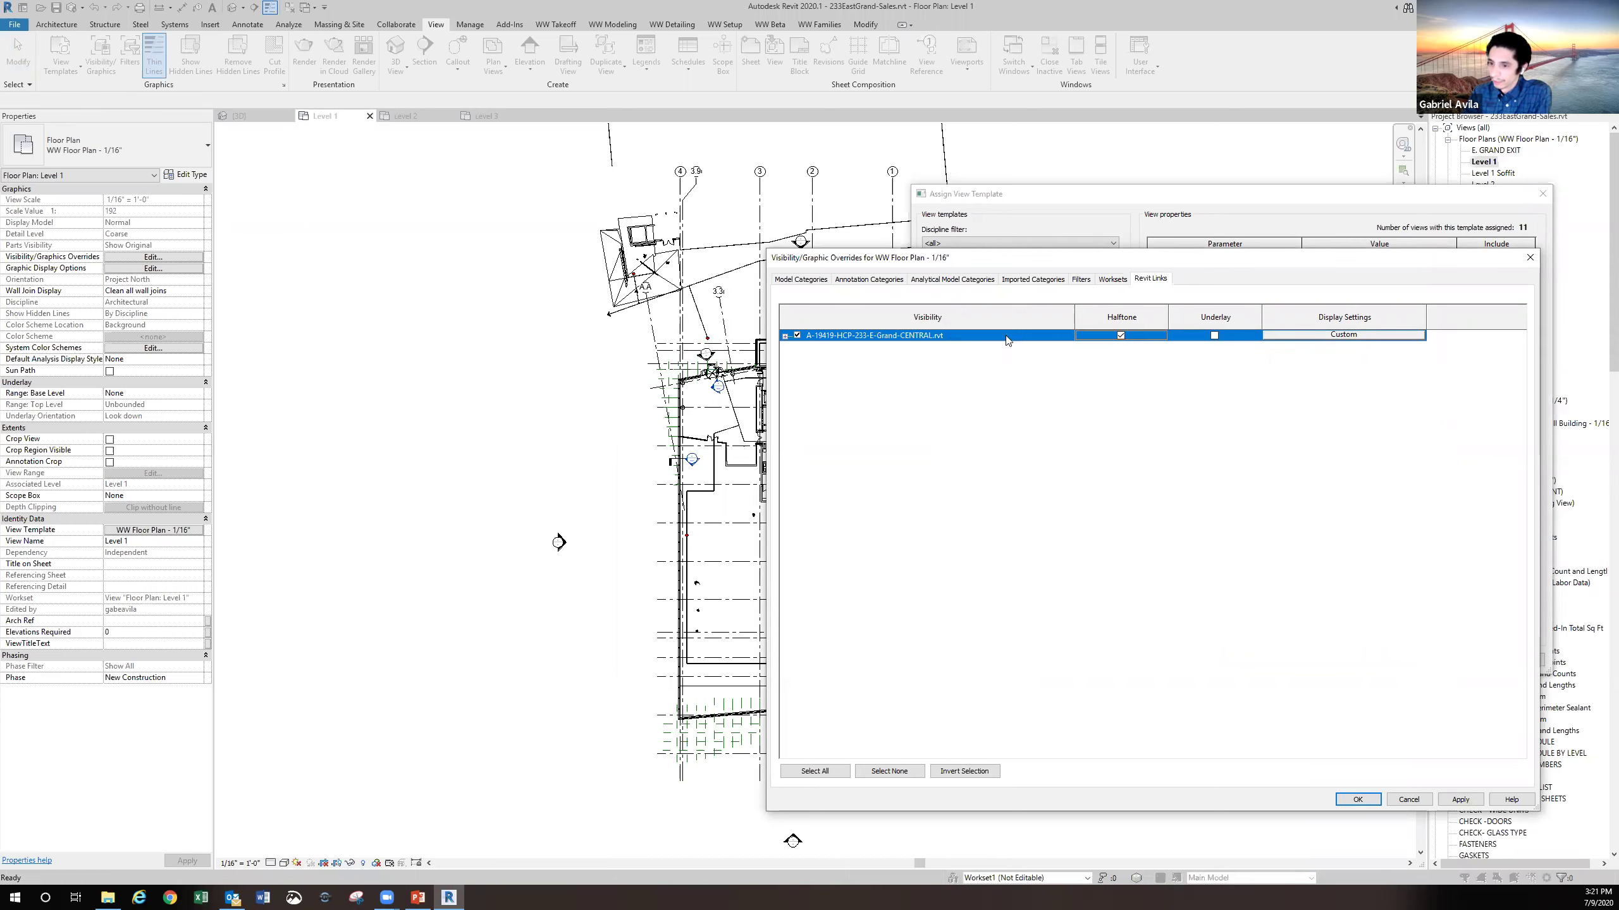
click(1460, 800)
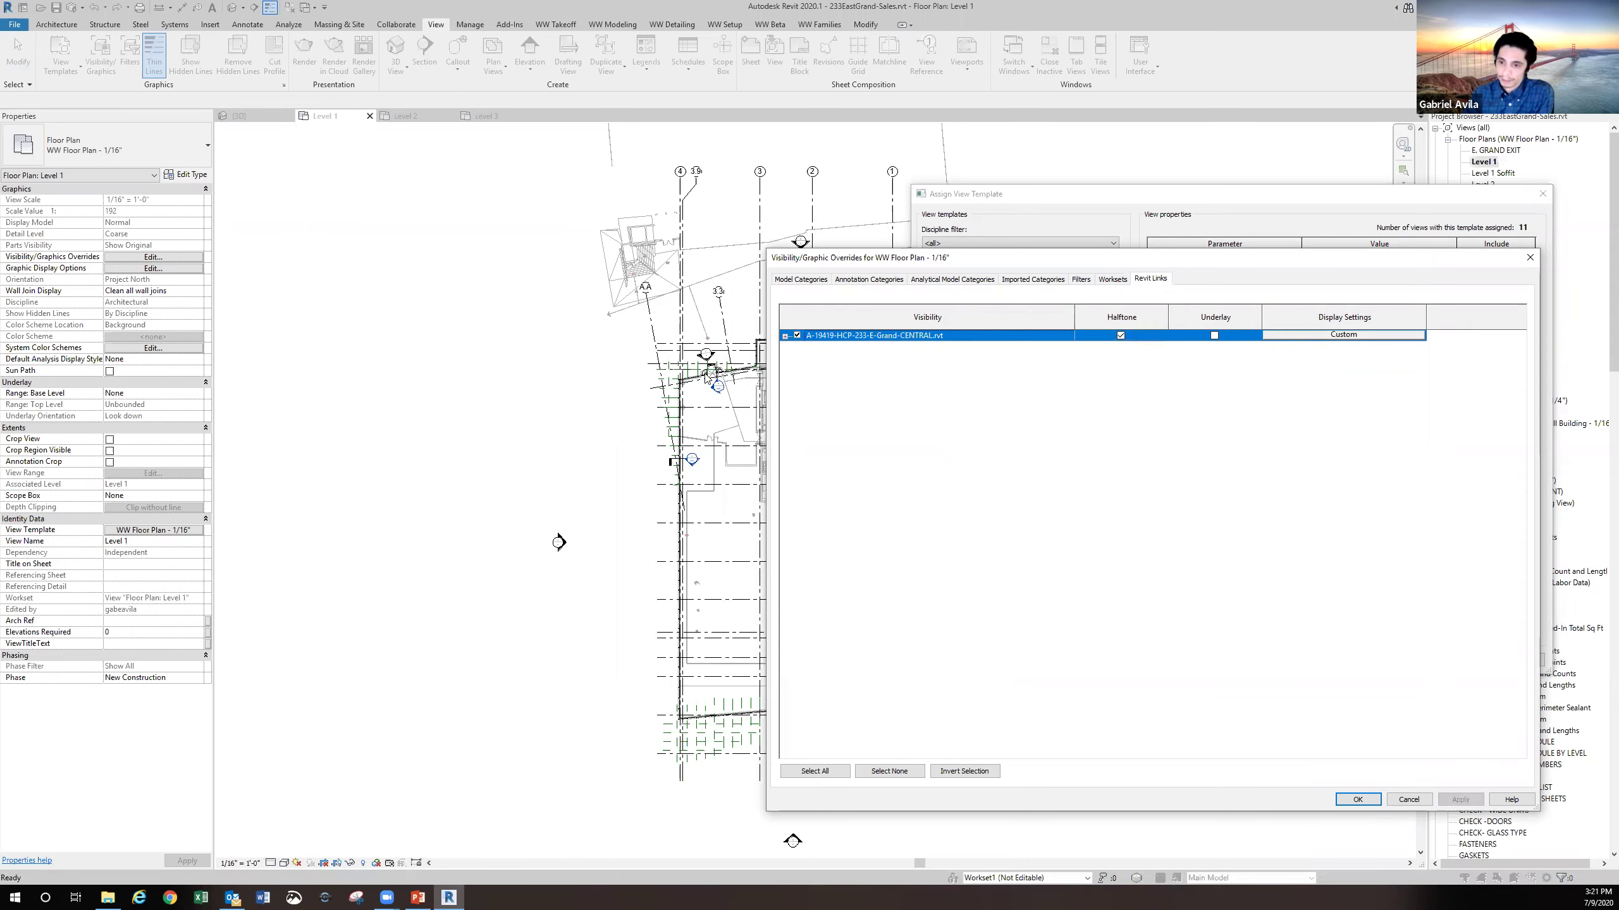
drag(894, 260, 1011, 245)
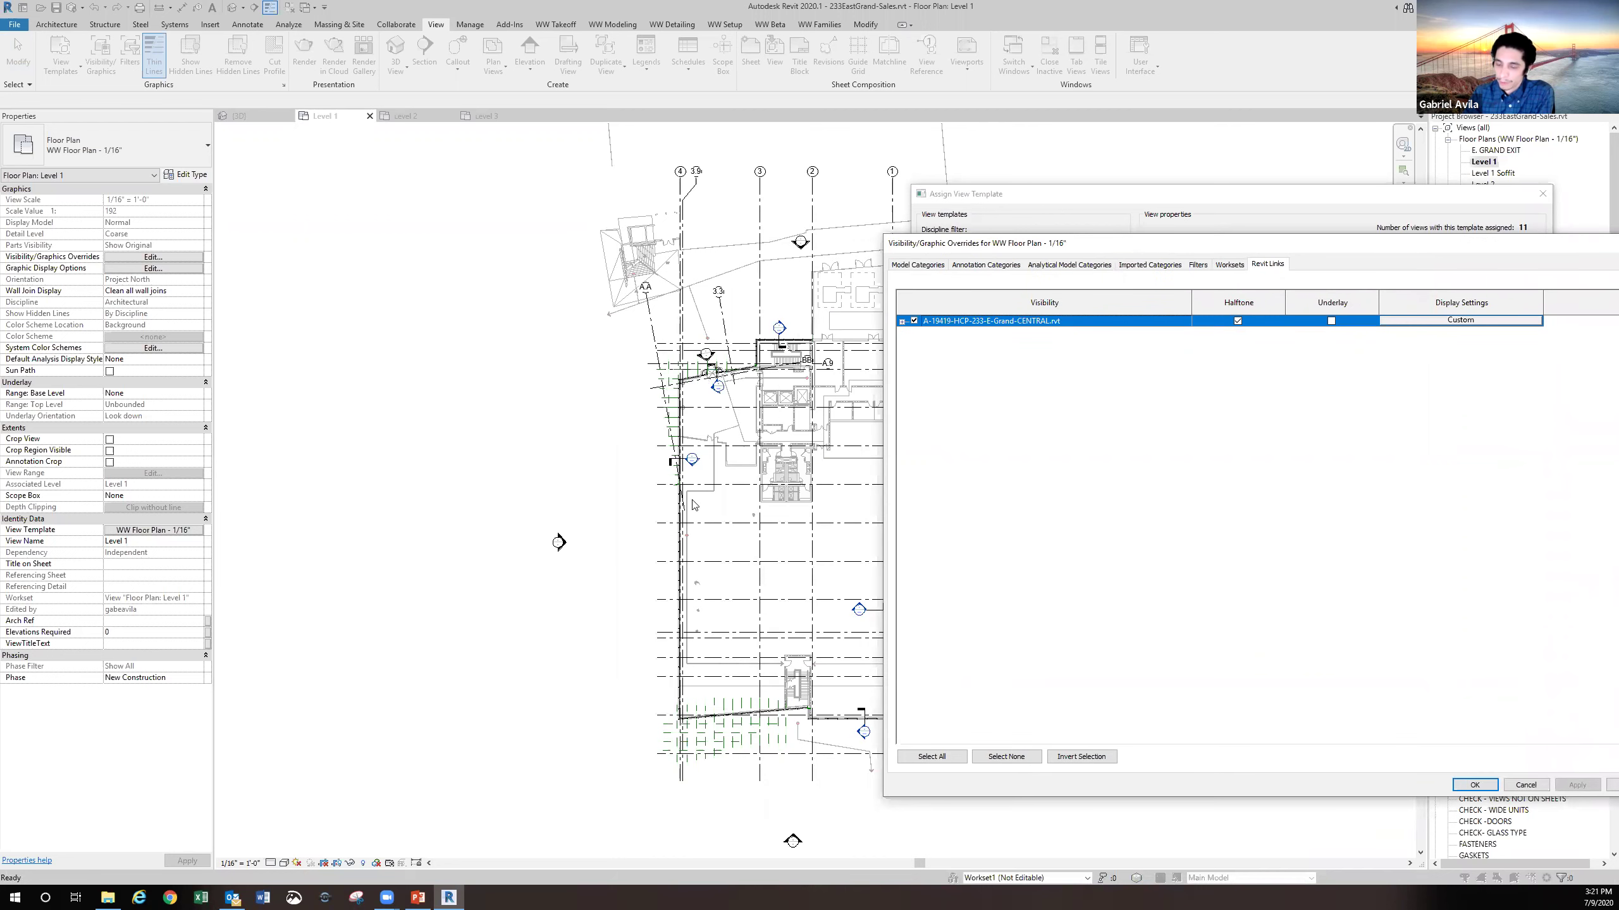
click(1470, 783)
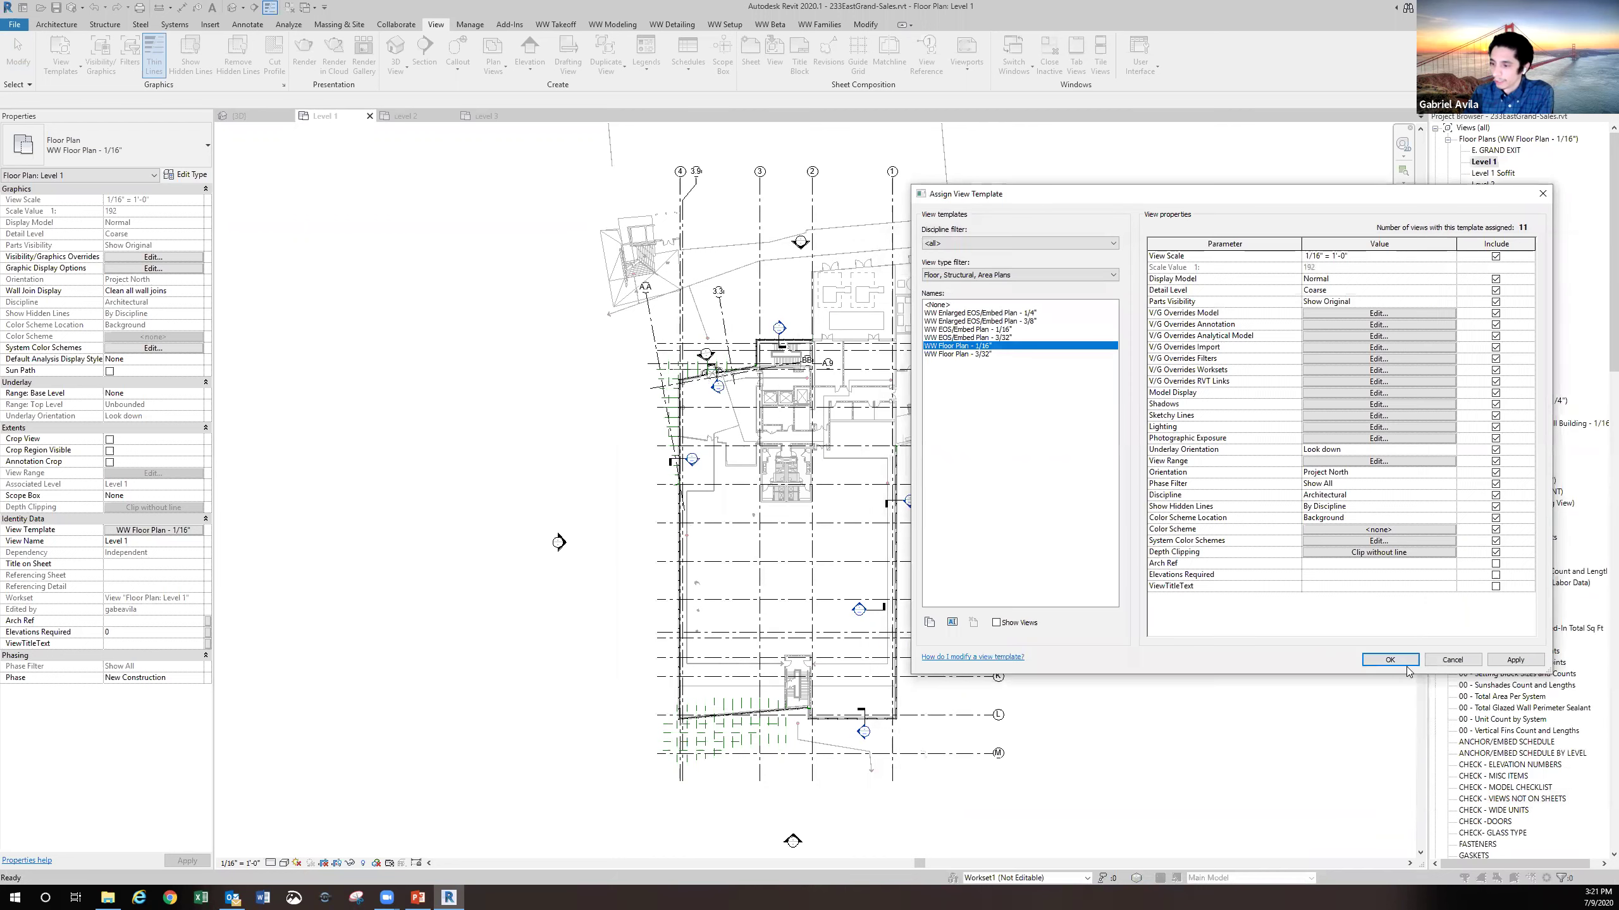
click(1390, 660)
Examine how the halftone linked architecture reads against the curtain walls at the entrance, the stair and across the Level 1 plan
scroll(703, 304, up, 5)
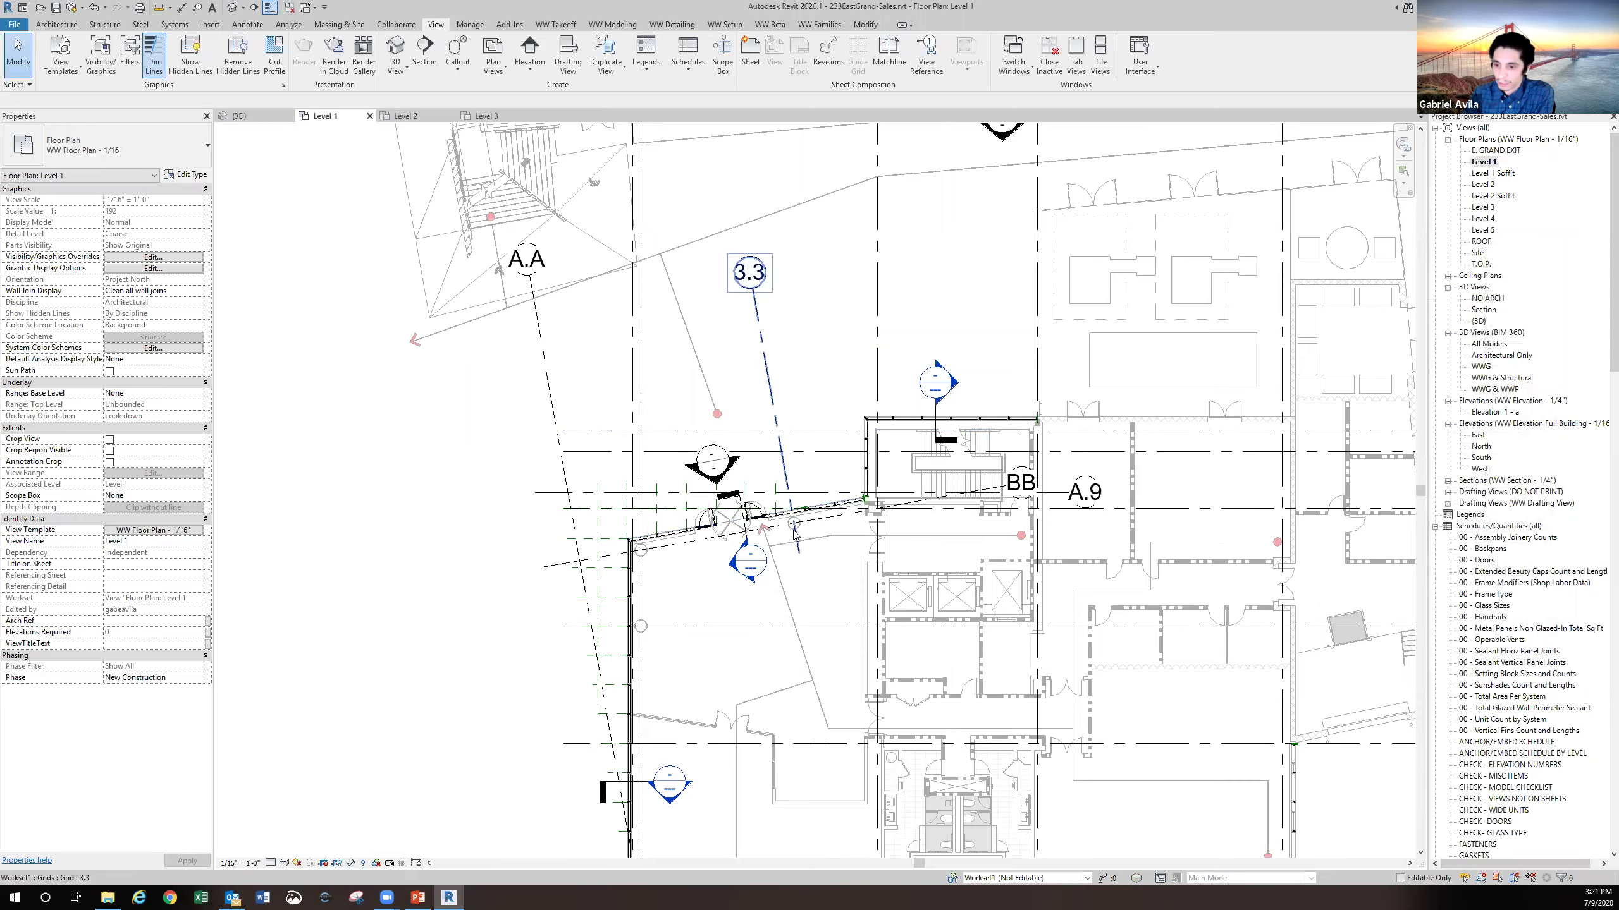
scroll(794, 532, up, 5)
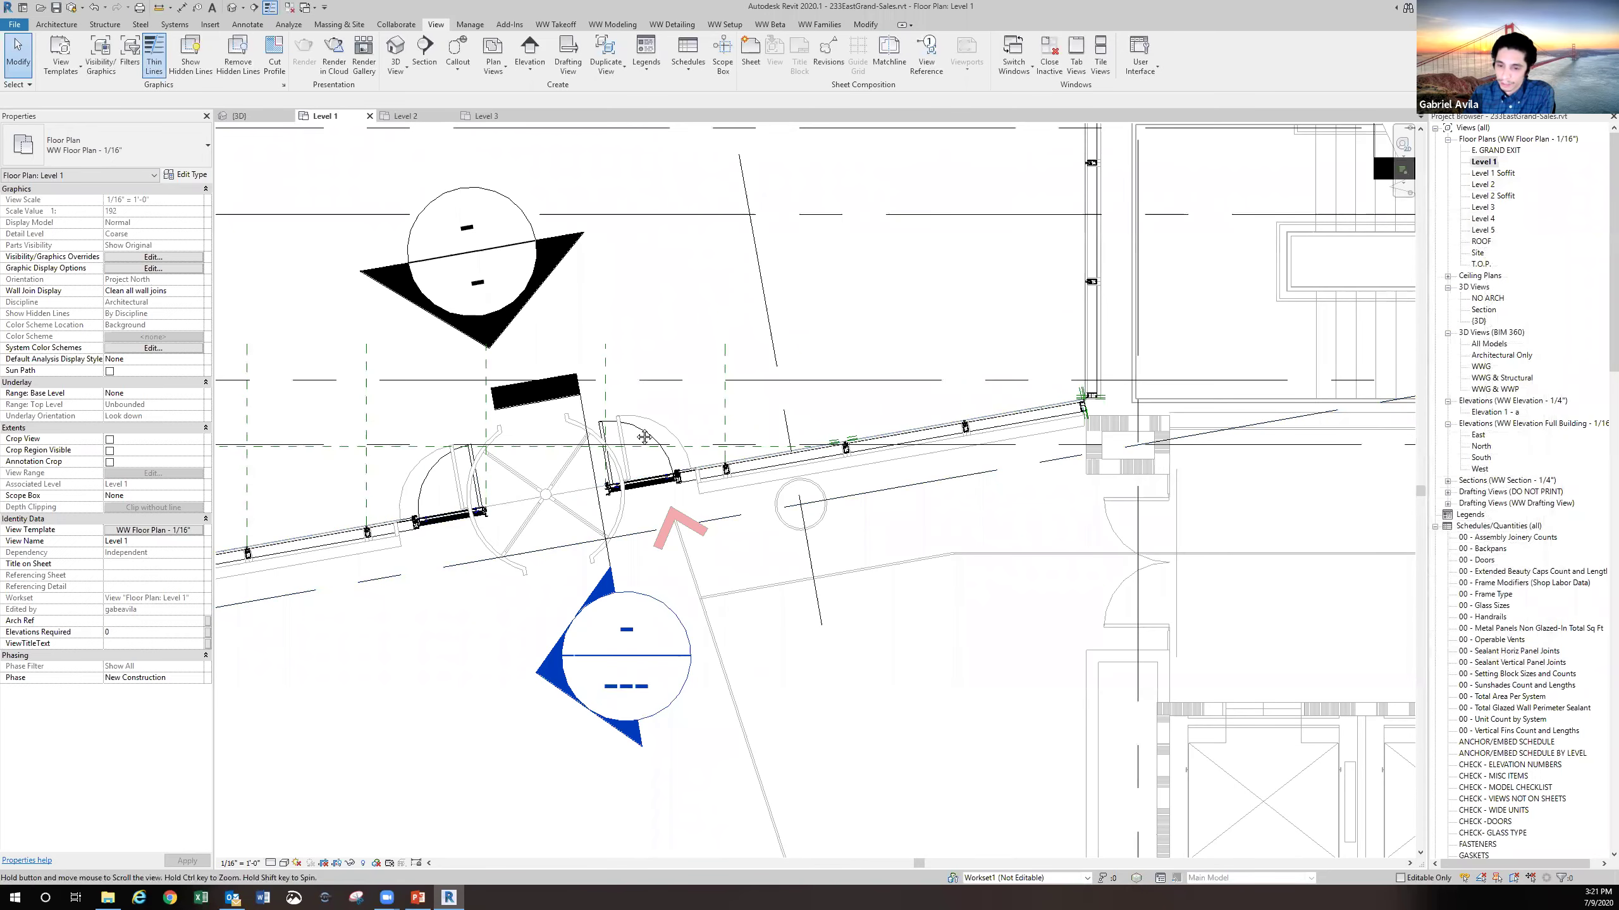
middle_drag(378, 510, 752, 356)
scroll(752, 356, down, 2)
middle_drag(605, 593, 634, 376)
scroll(631, 372, down, 1)
scroll(631, 373, down, 4)
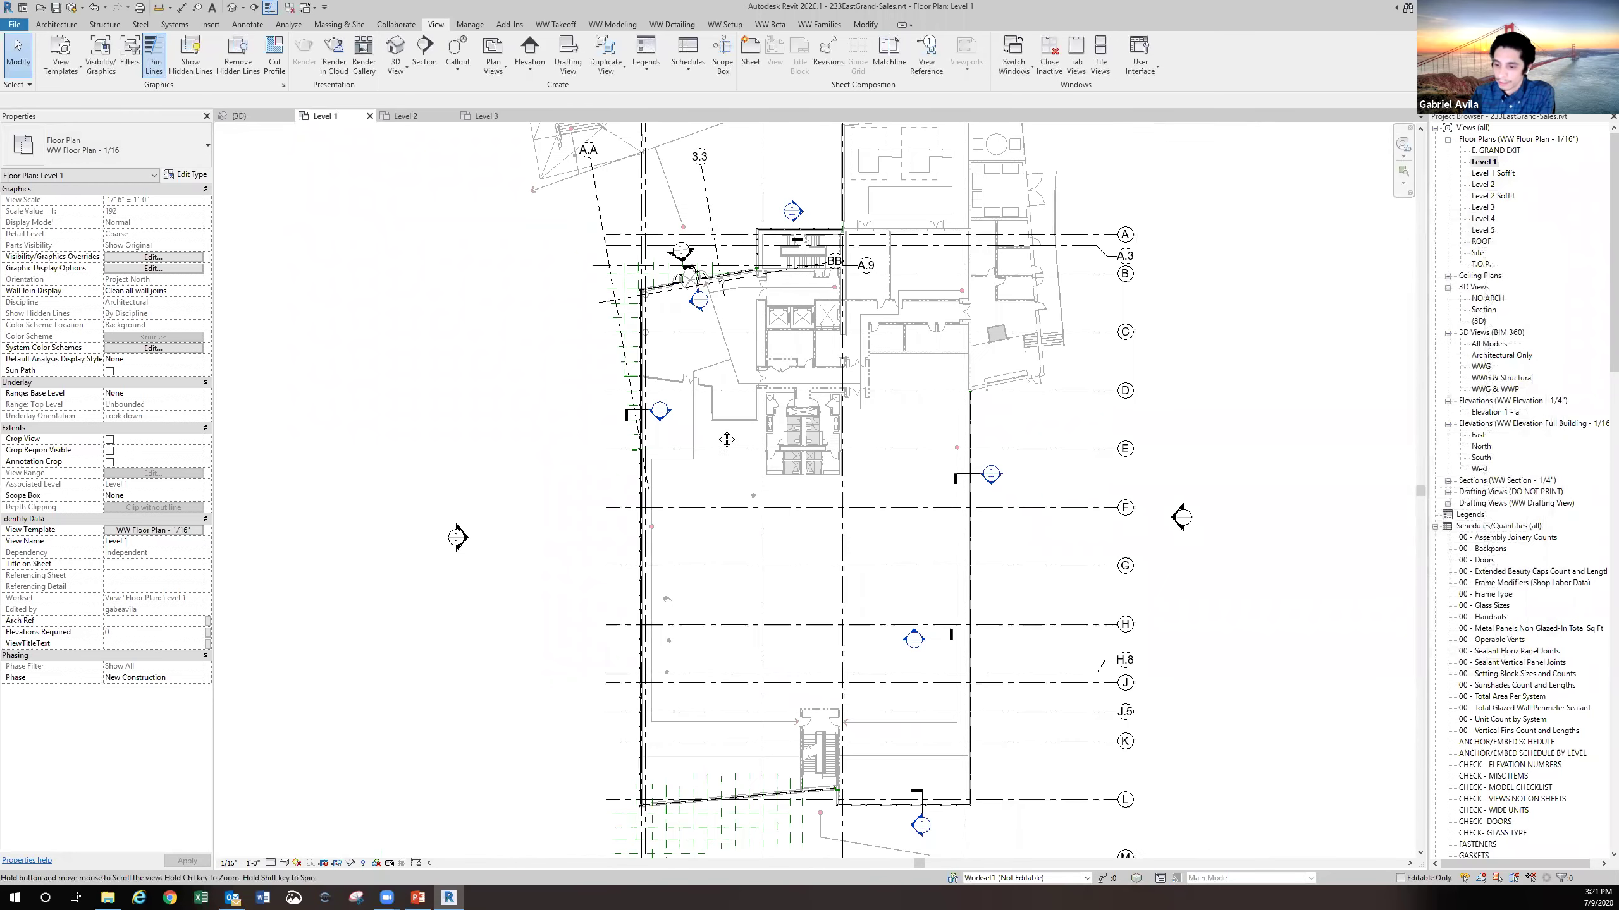
middle_drag(674, 477, 674, 330)
scroll(853, 659, up, 3)
scroll(852, 659, up, 4)
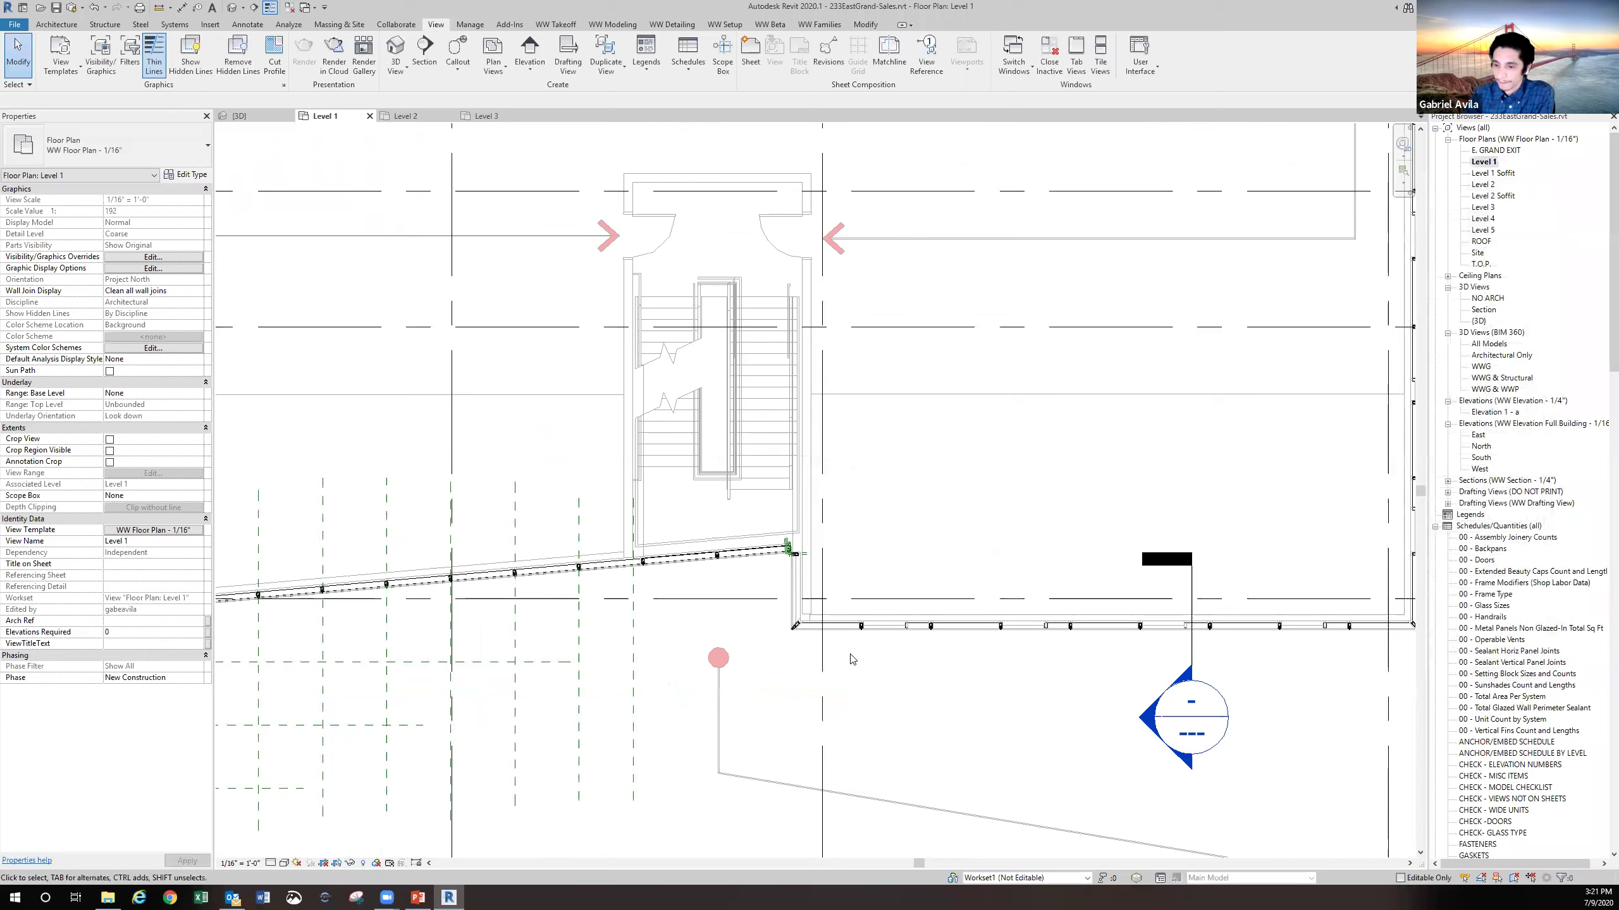
scroll(852, 659, down, 3)
middle_drag(961, 528, 857, 713)
scroll(952, 553, down, 3)
middle_drag(857, 527, 846, 624)
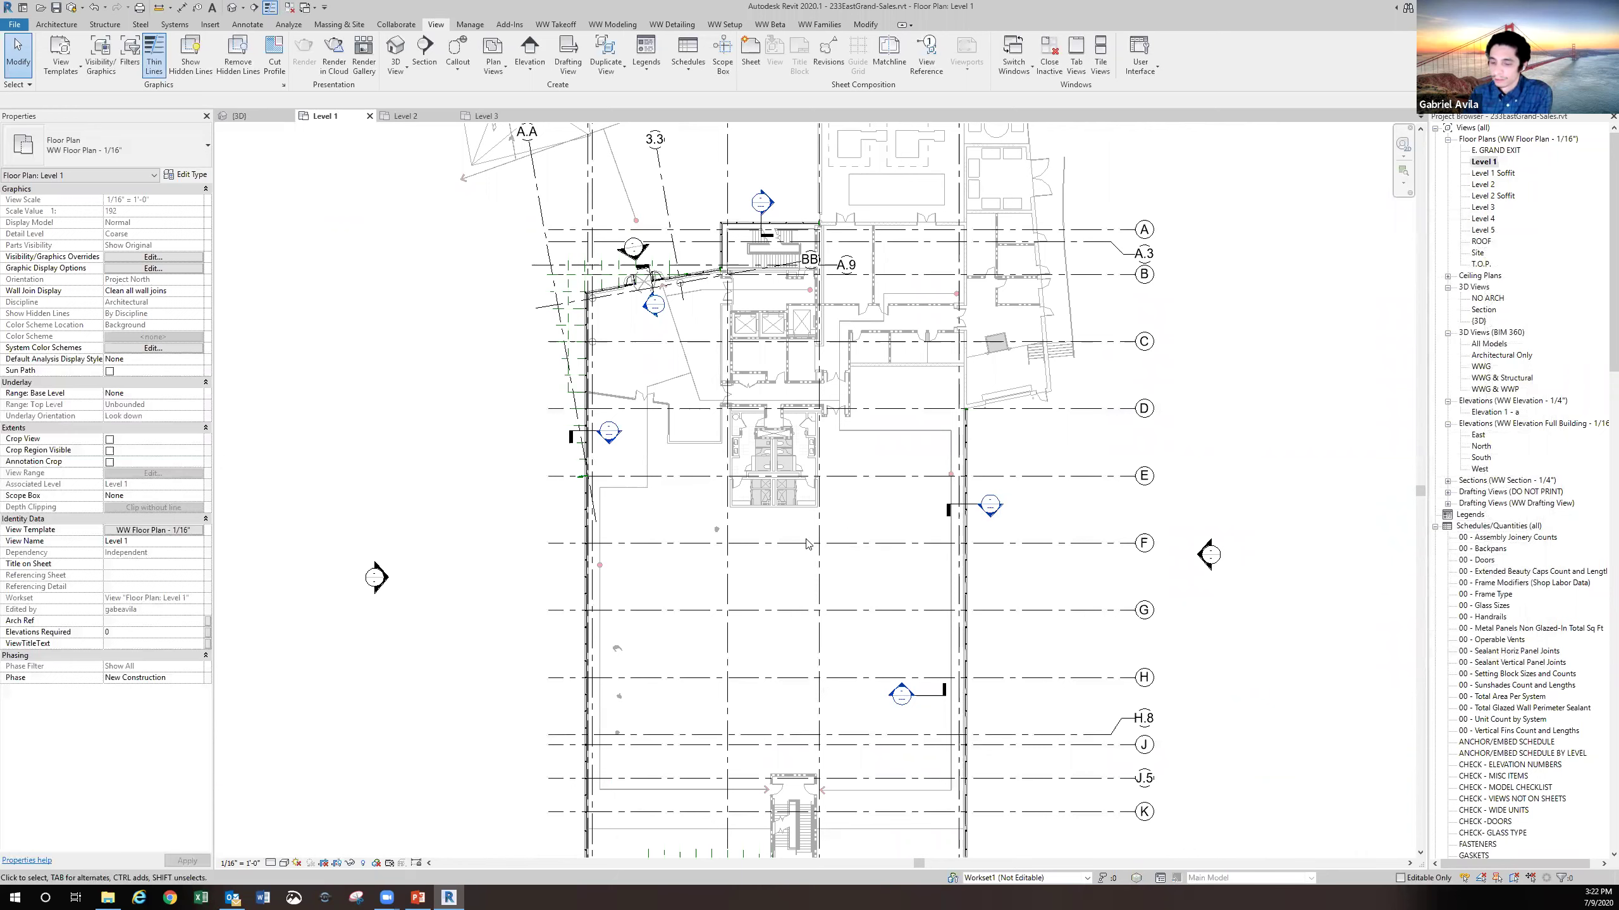
Review the linked model's basic and model category display settings in Level 1's view template, leaving them without changes
click(175, 533)
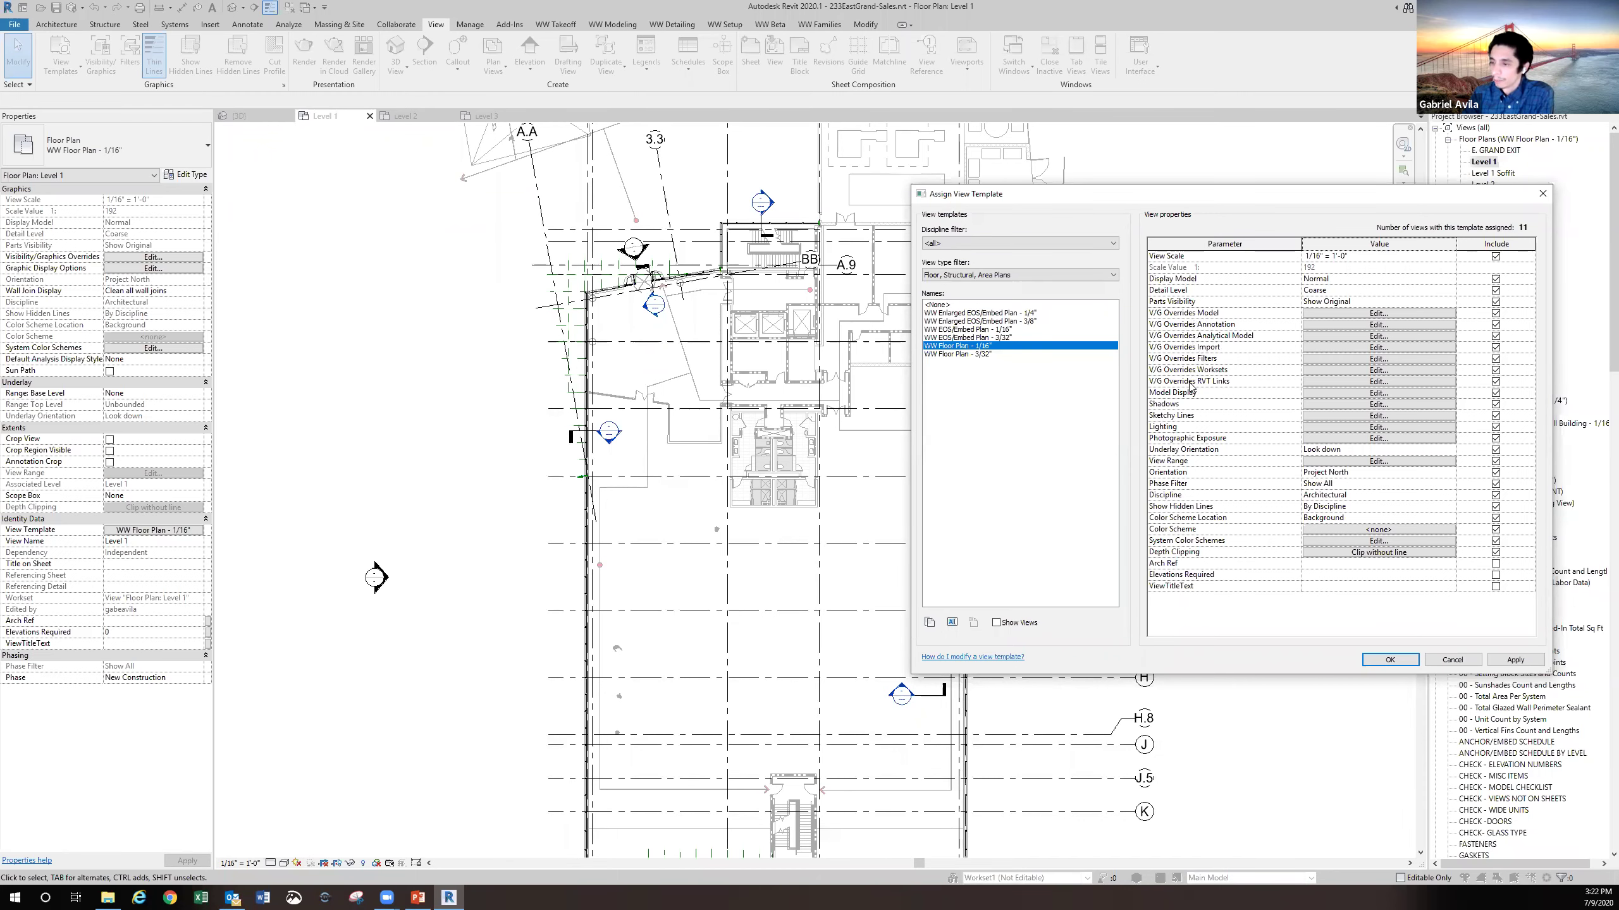
click(1322, 381)
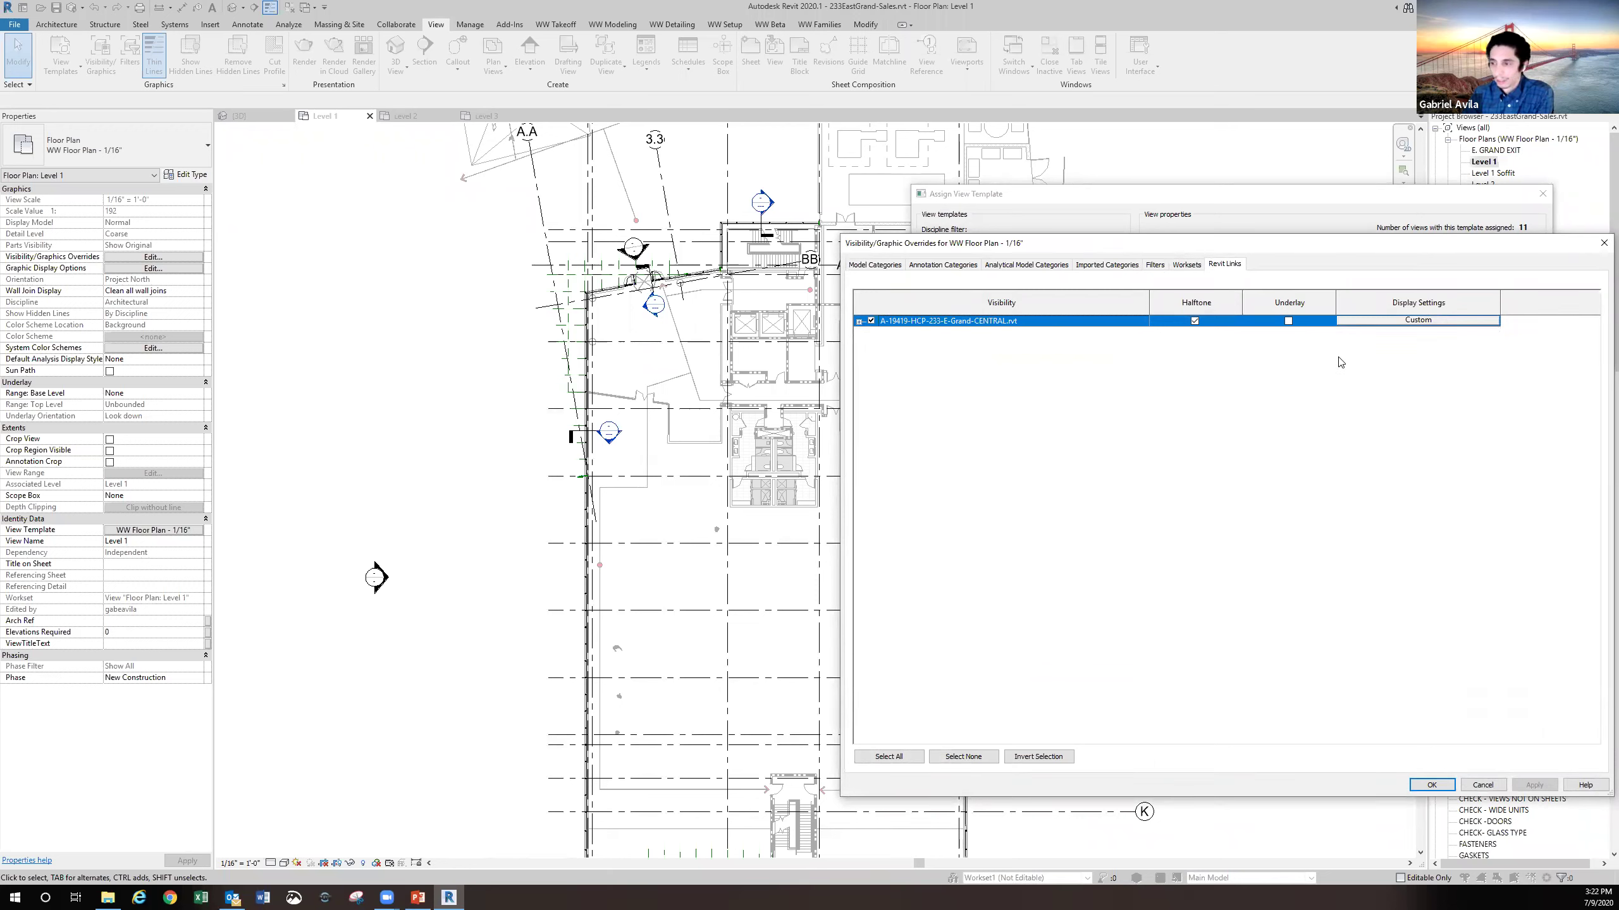
click(1362, 322)
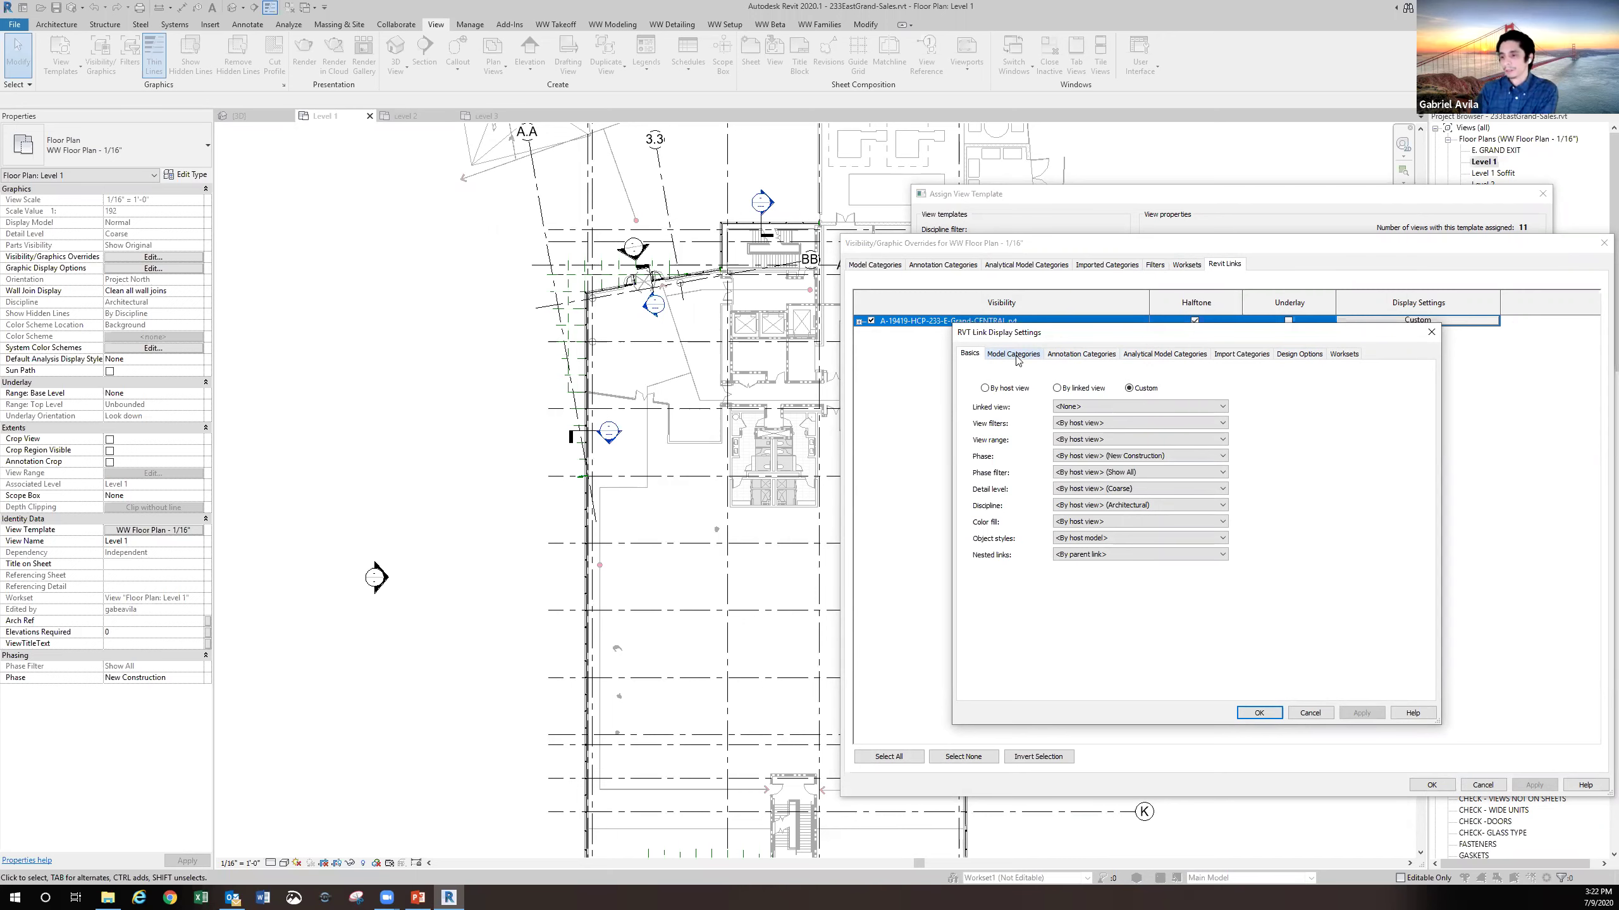
click(1015, 355)
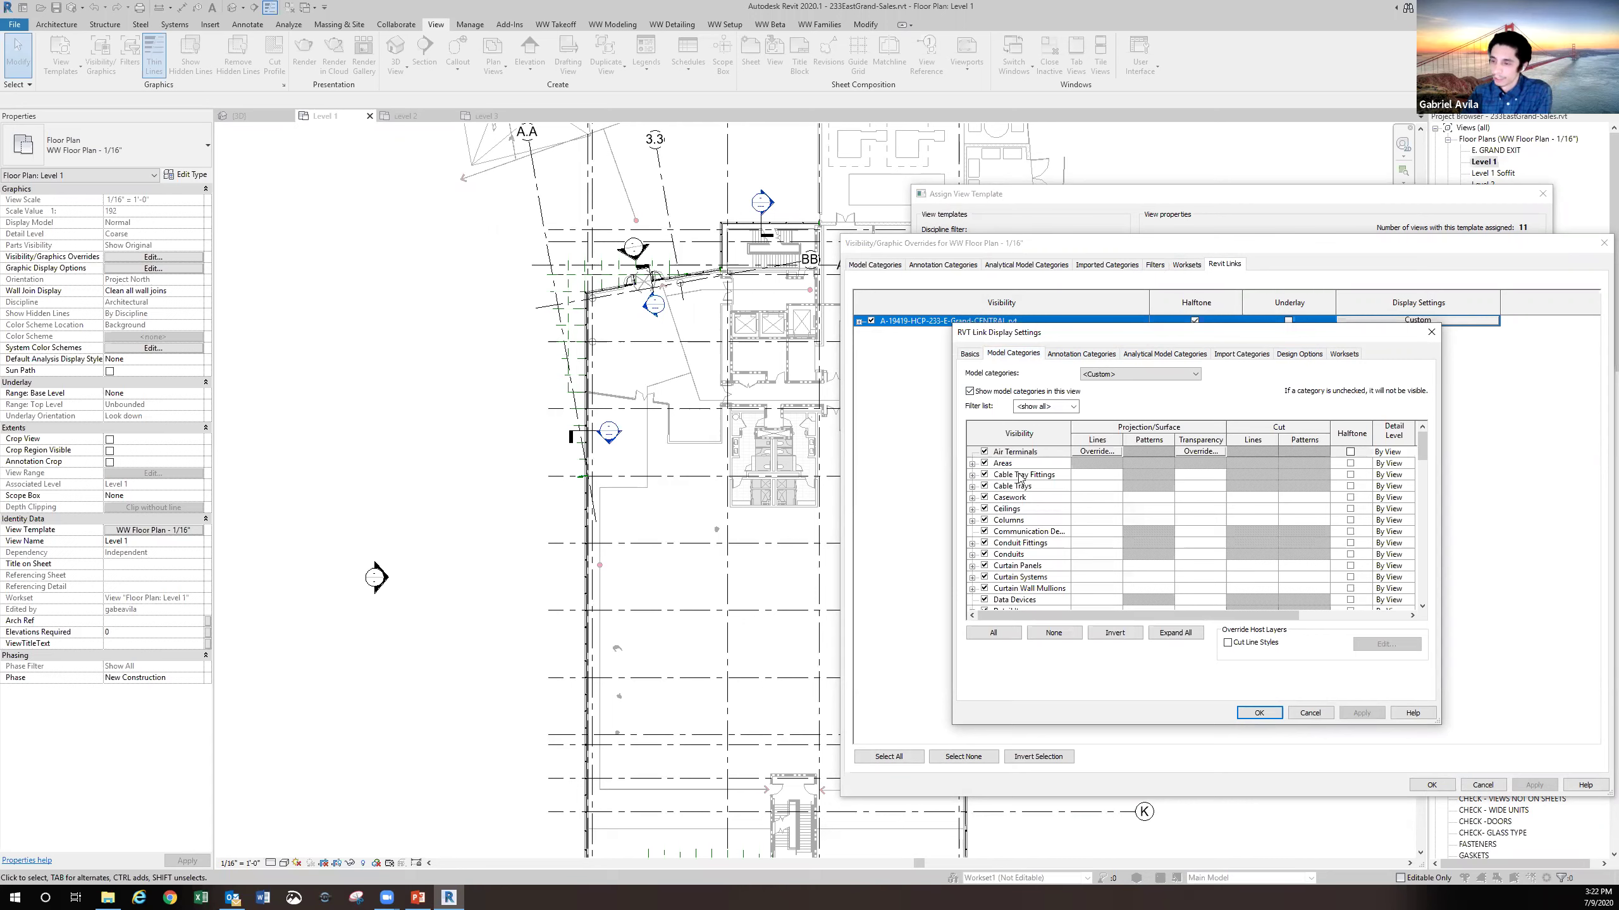
click(1431, 332)
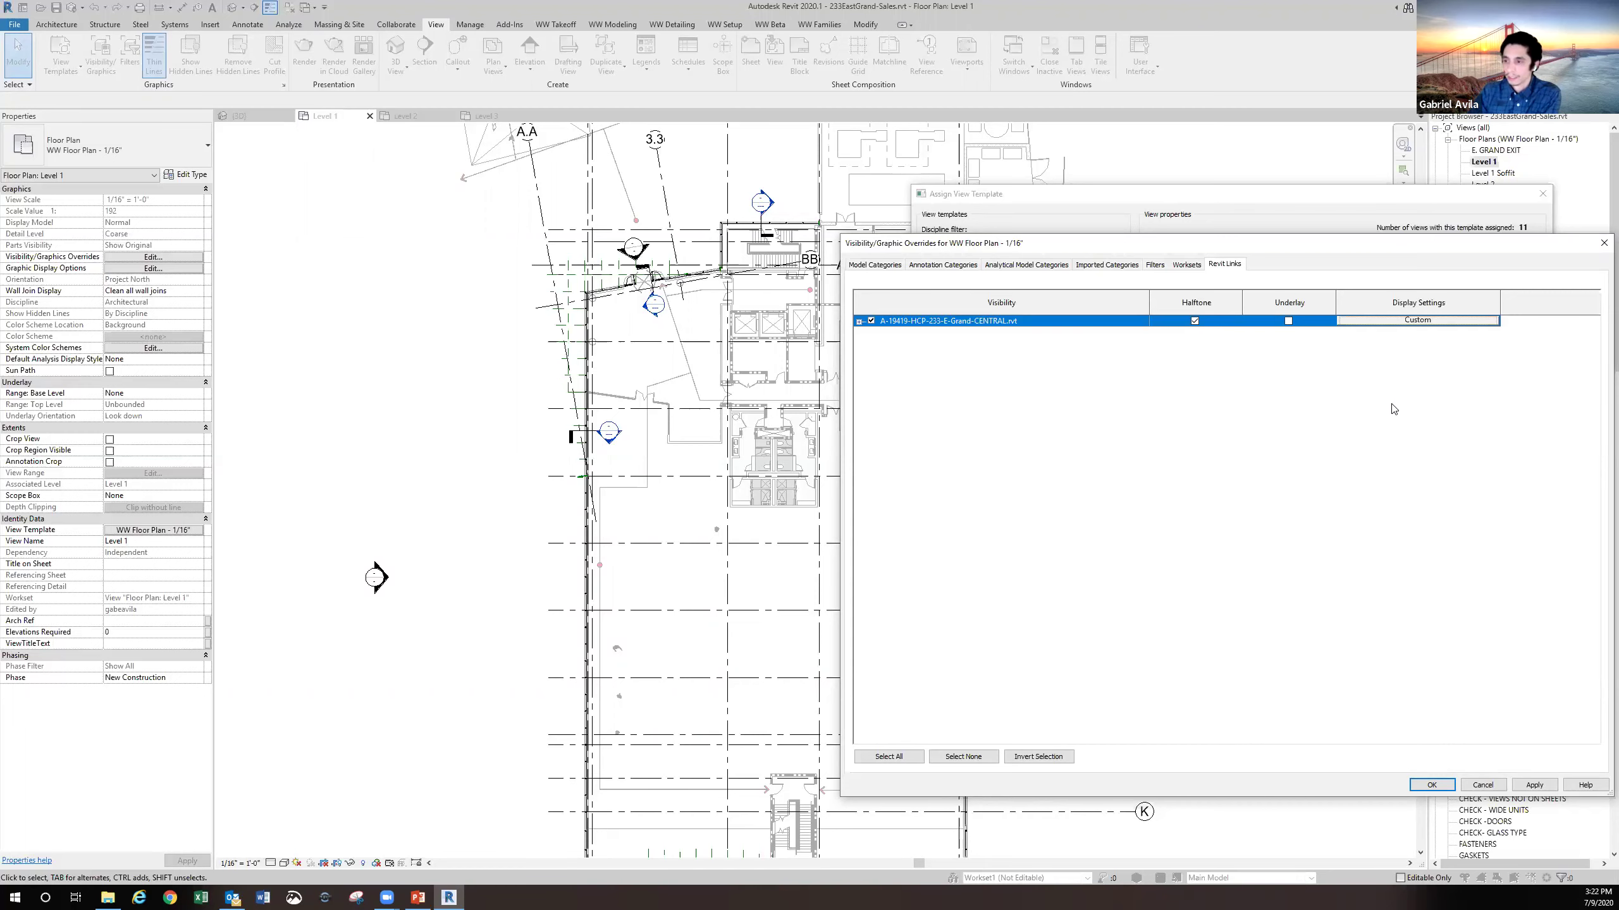
click(1603, 243)
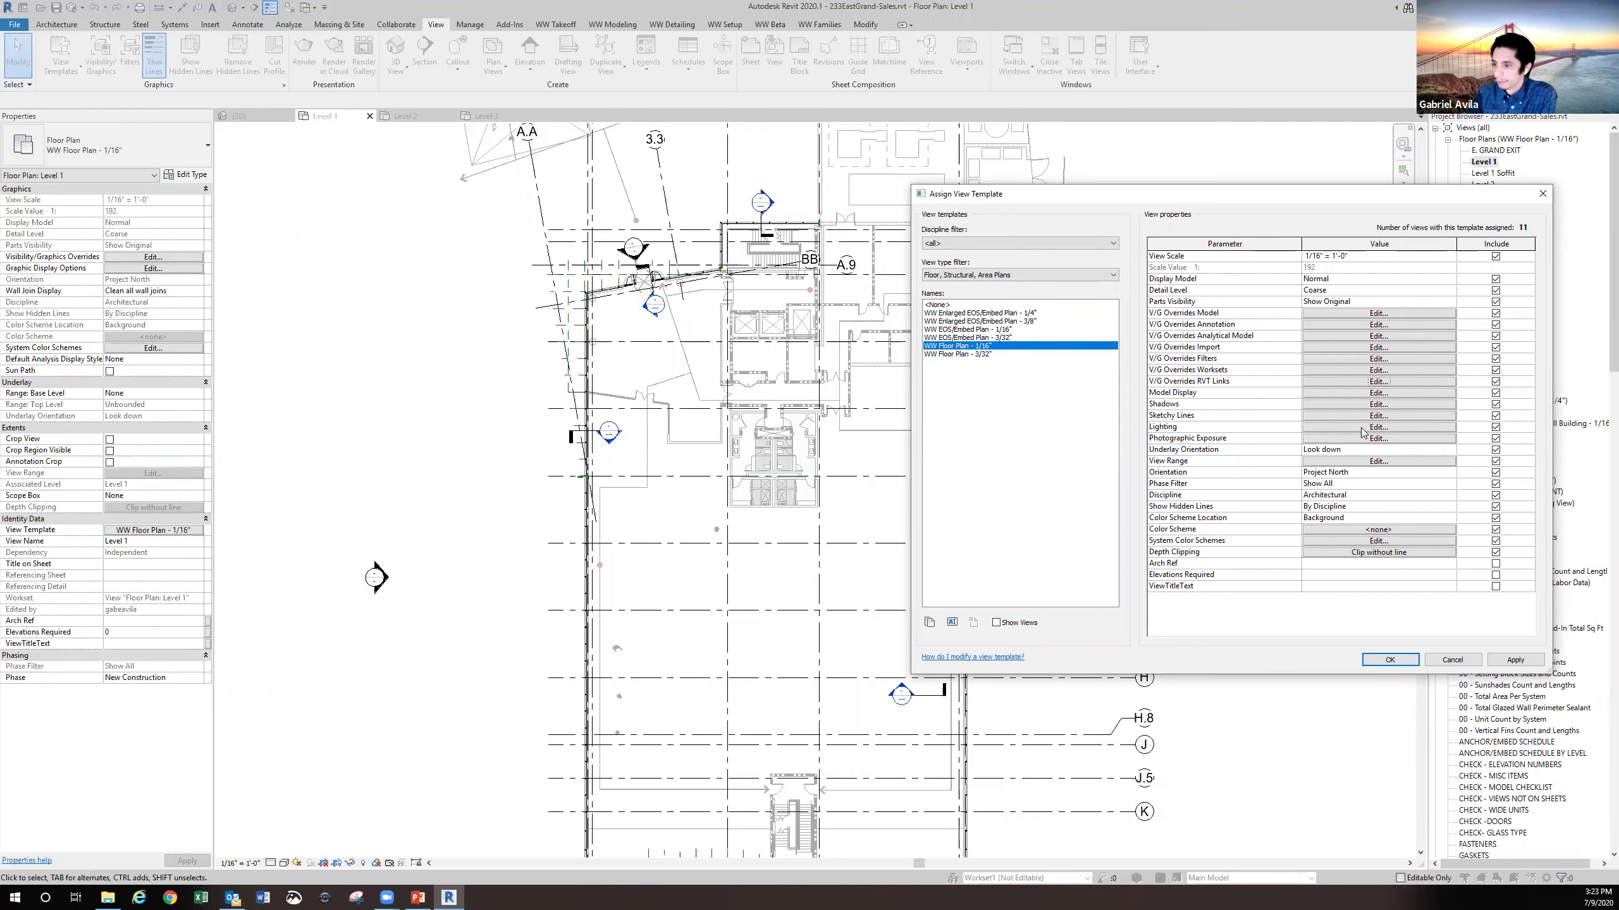
Turn off the Doors model category in the linked model's custom display settings within the WW Floor Plan - 1/16" template
click(1366, 382)
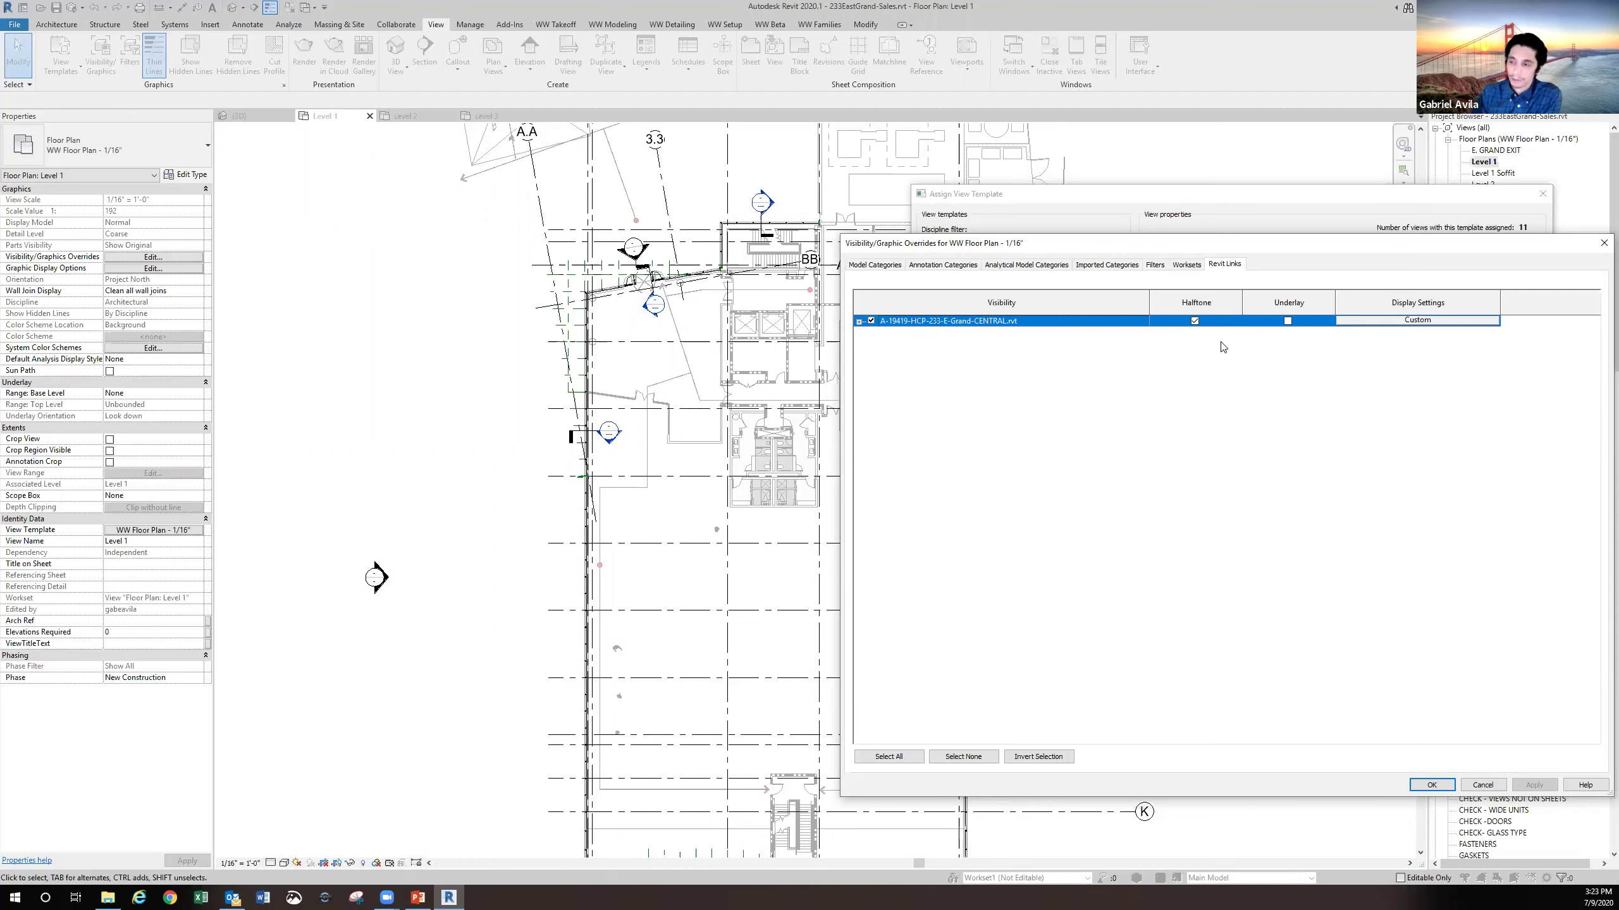
click(1392, 321)
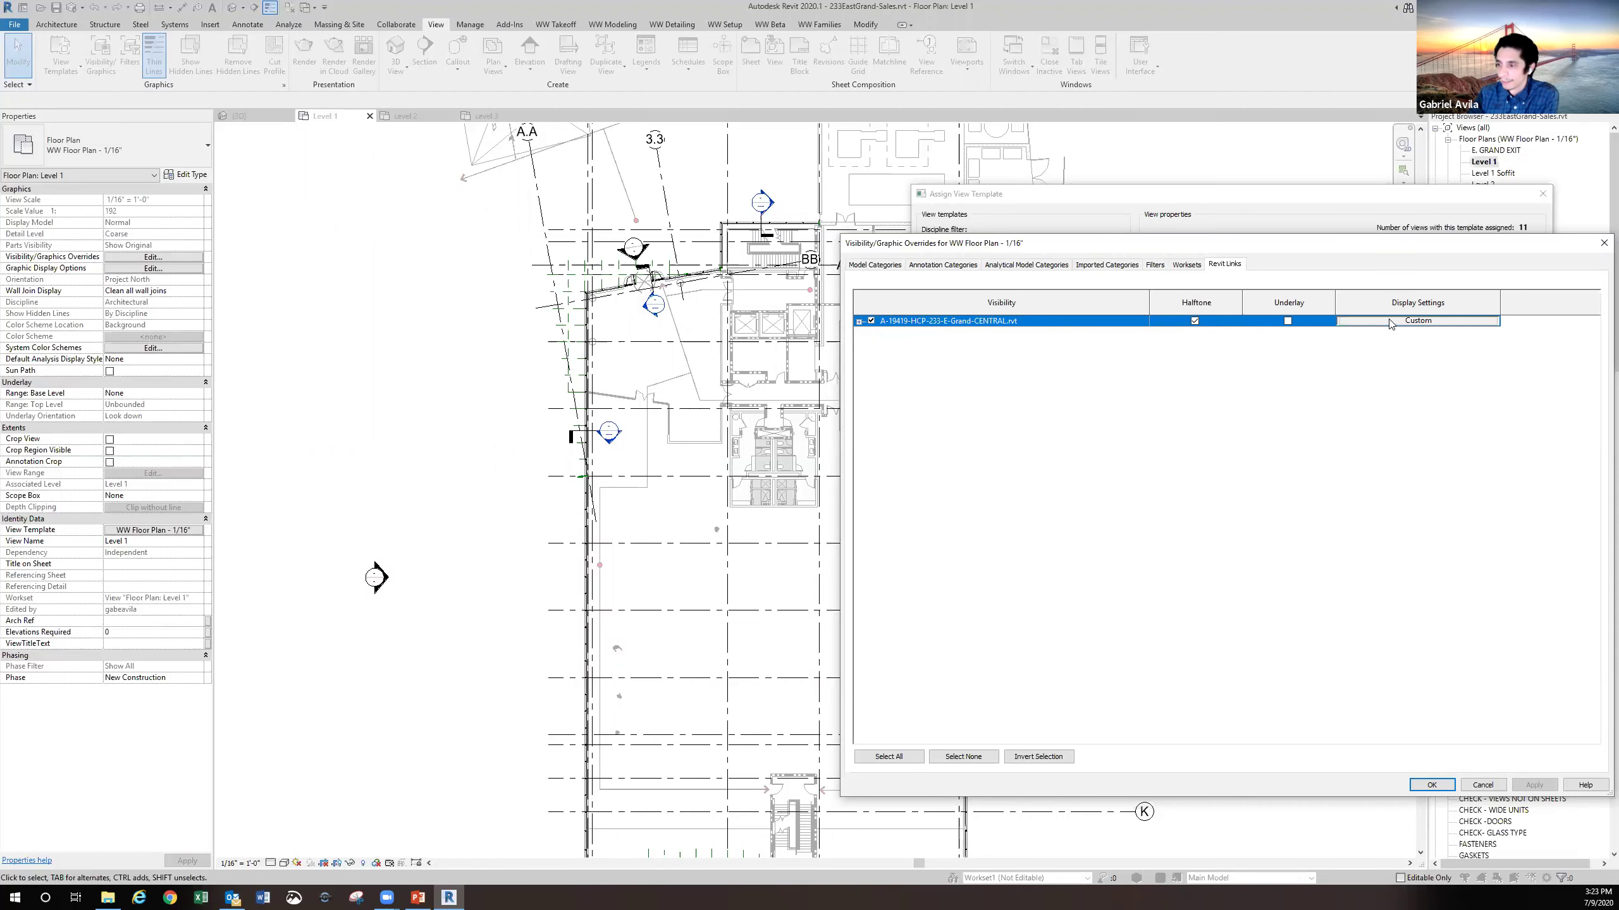
click(1017, 355)
scroll(998, 516, down, 3)
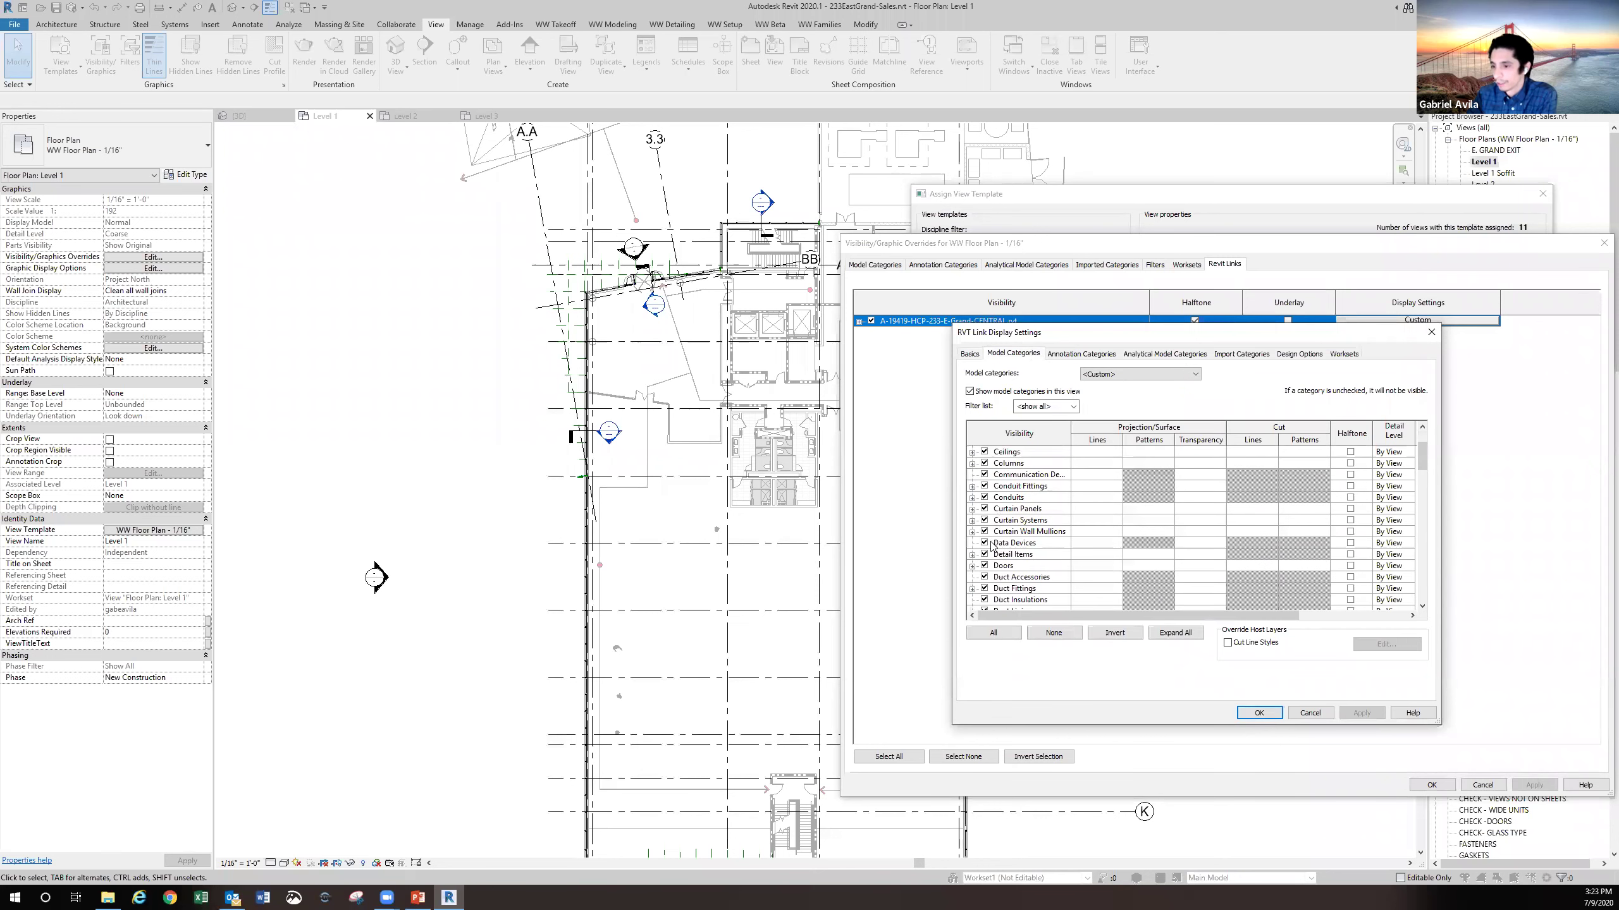
click(985, 521)
Turn off the linked model's Floors category, apply the link display settings and accept the visibility overrides
scroll(986, 524, down, 1)
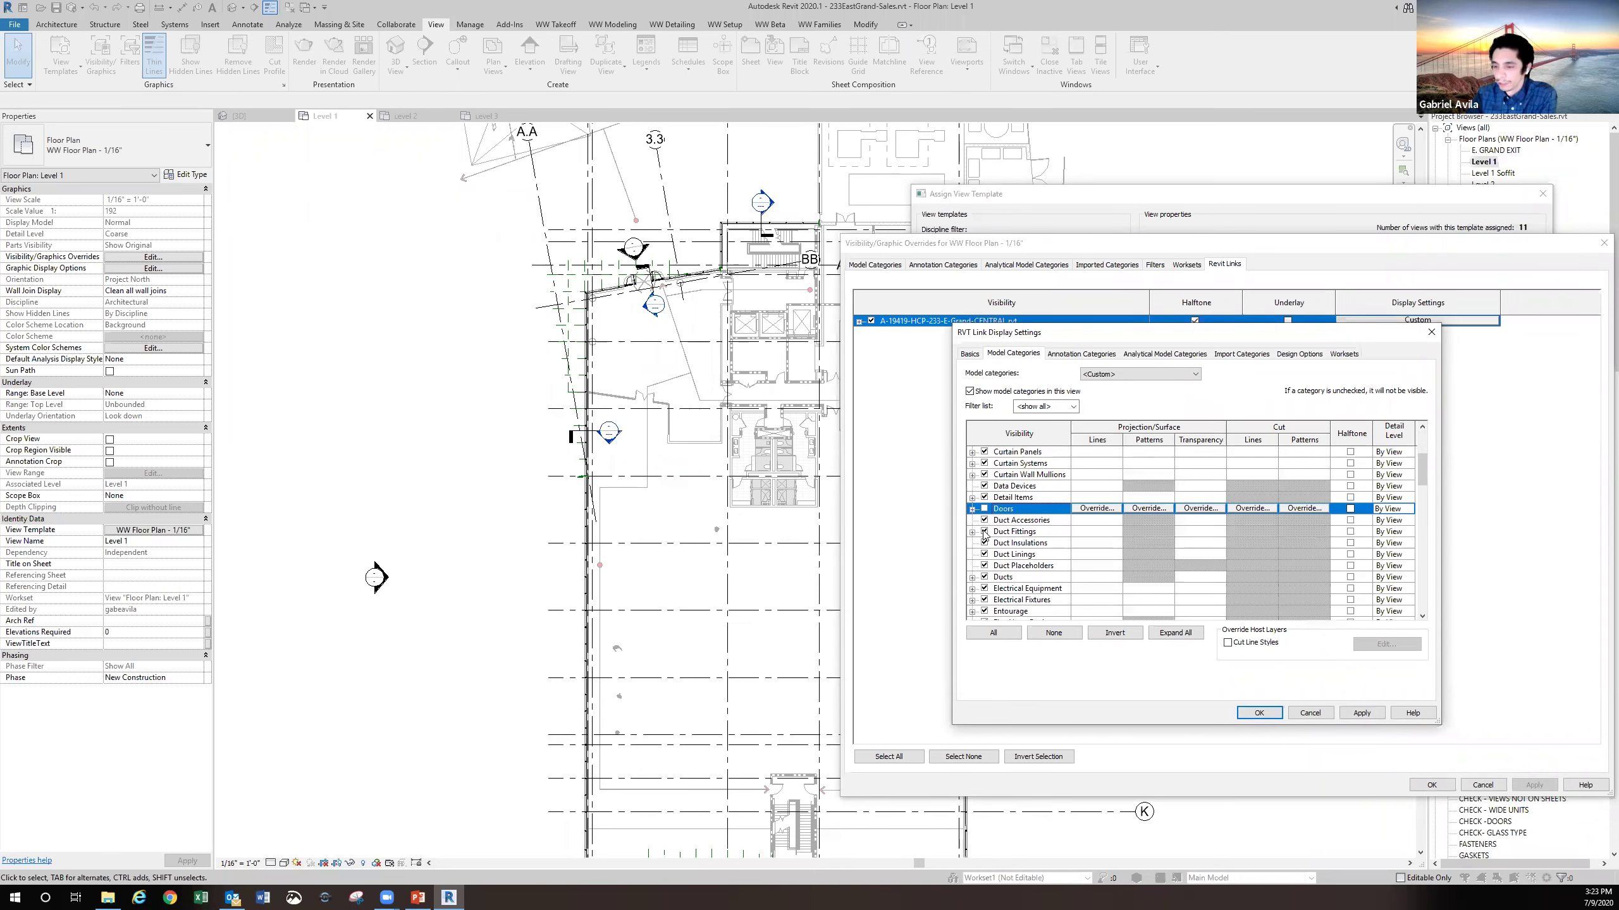
scroll(985, 554, down, 1)
scroll(985, 556, down, 2)
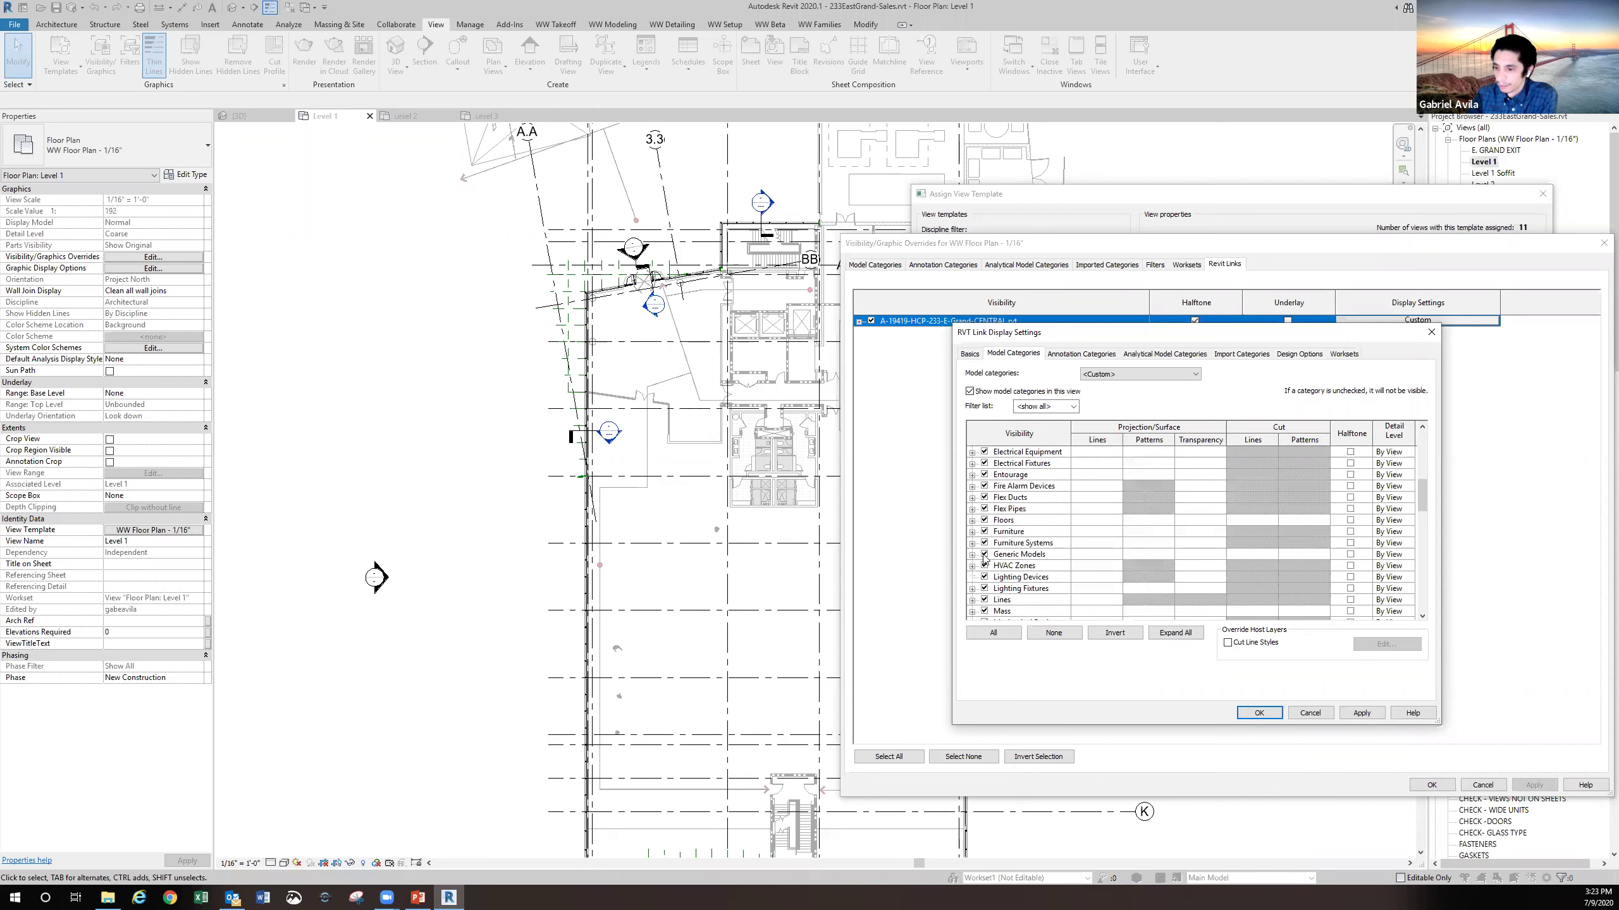
click(985, 521)
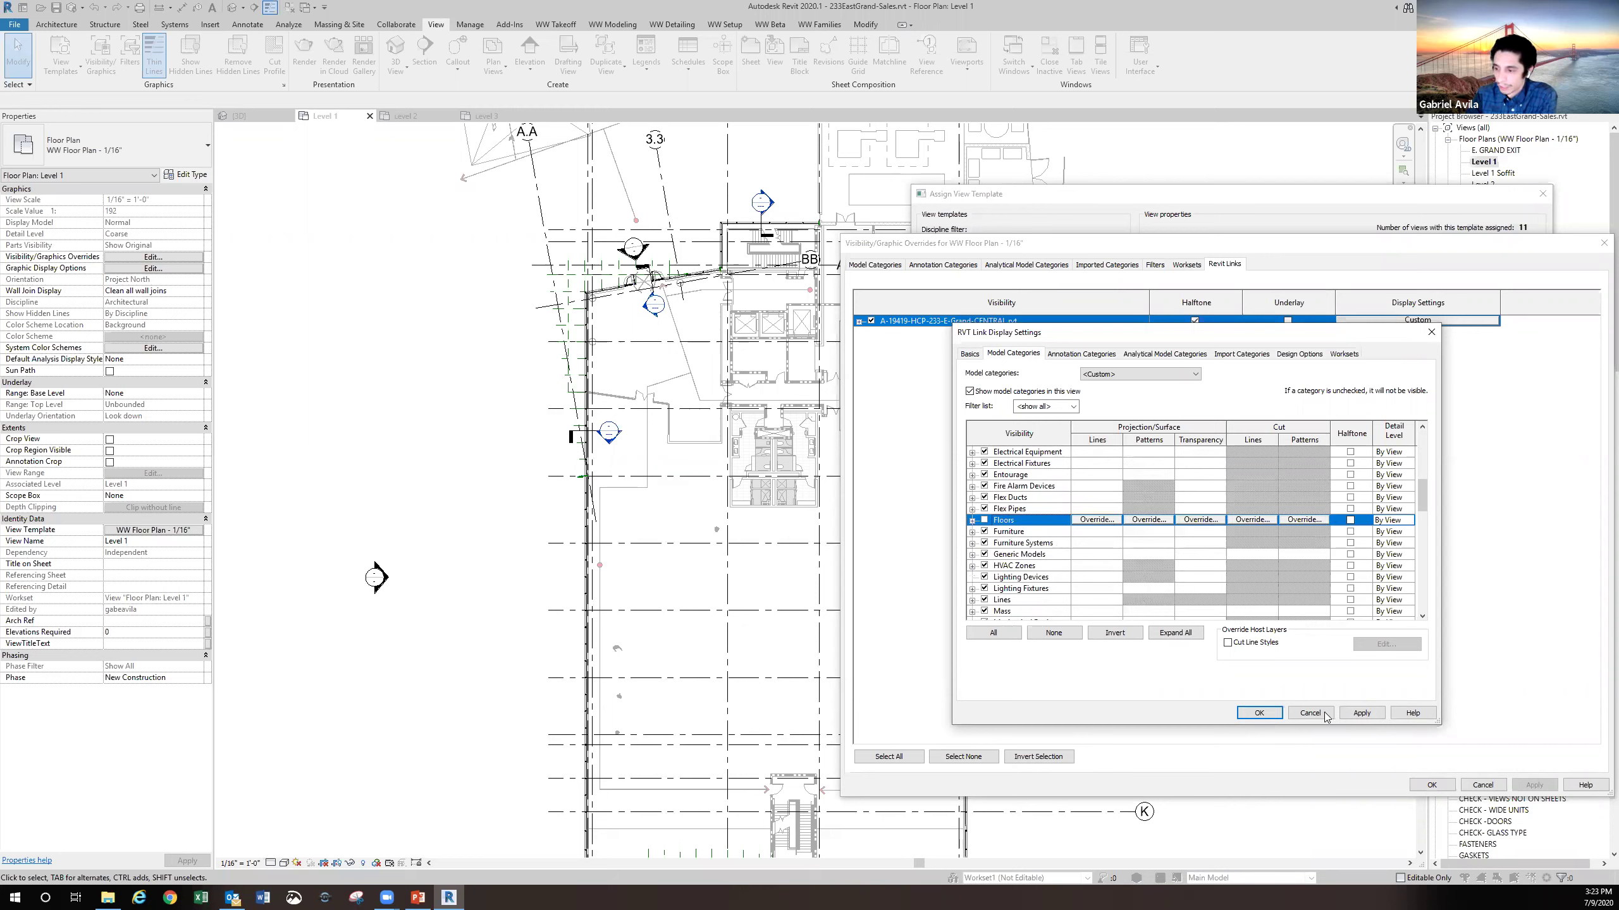
click(1360, 713)
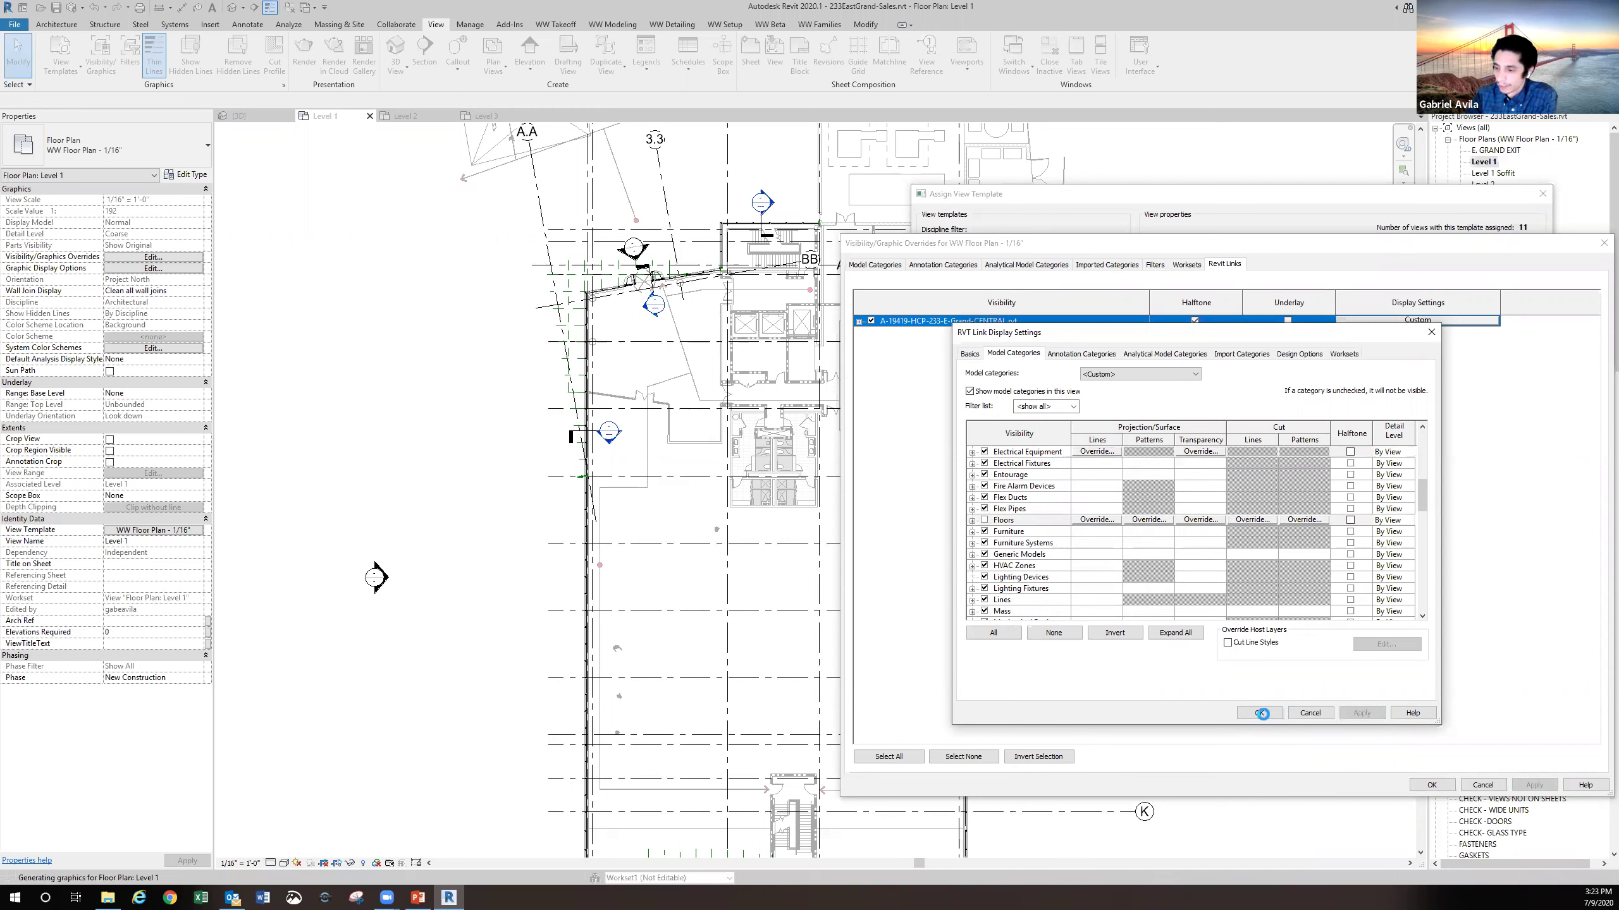
click(1260, 712)
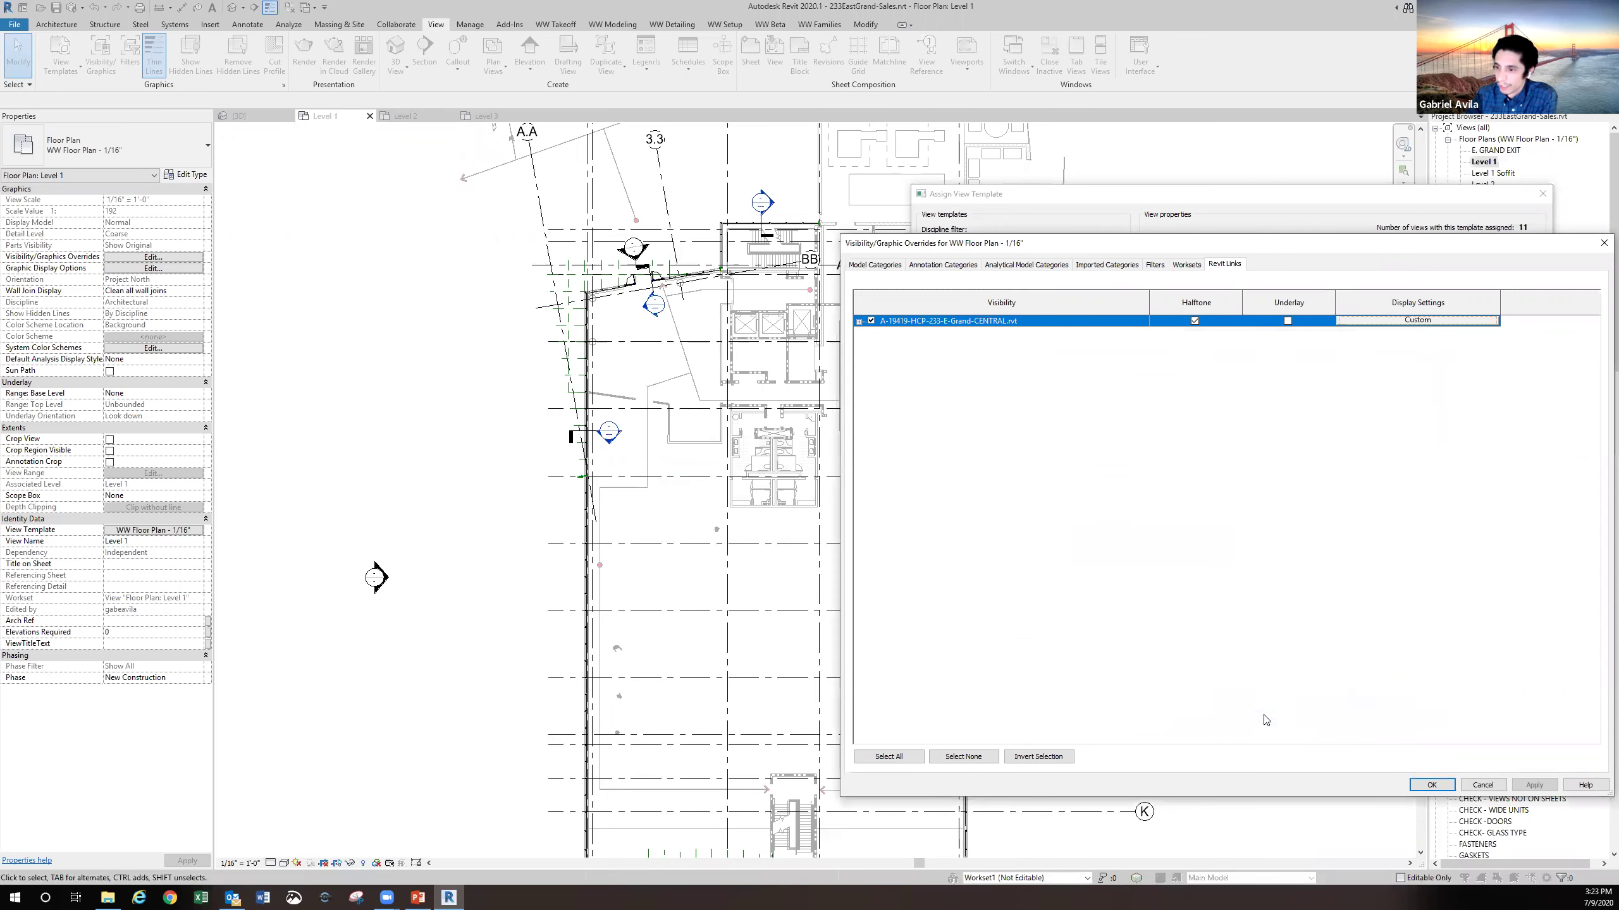
click(1431, 785)
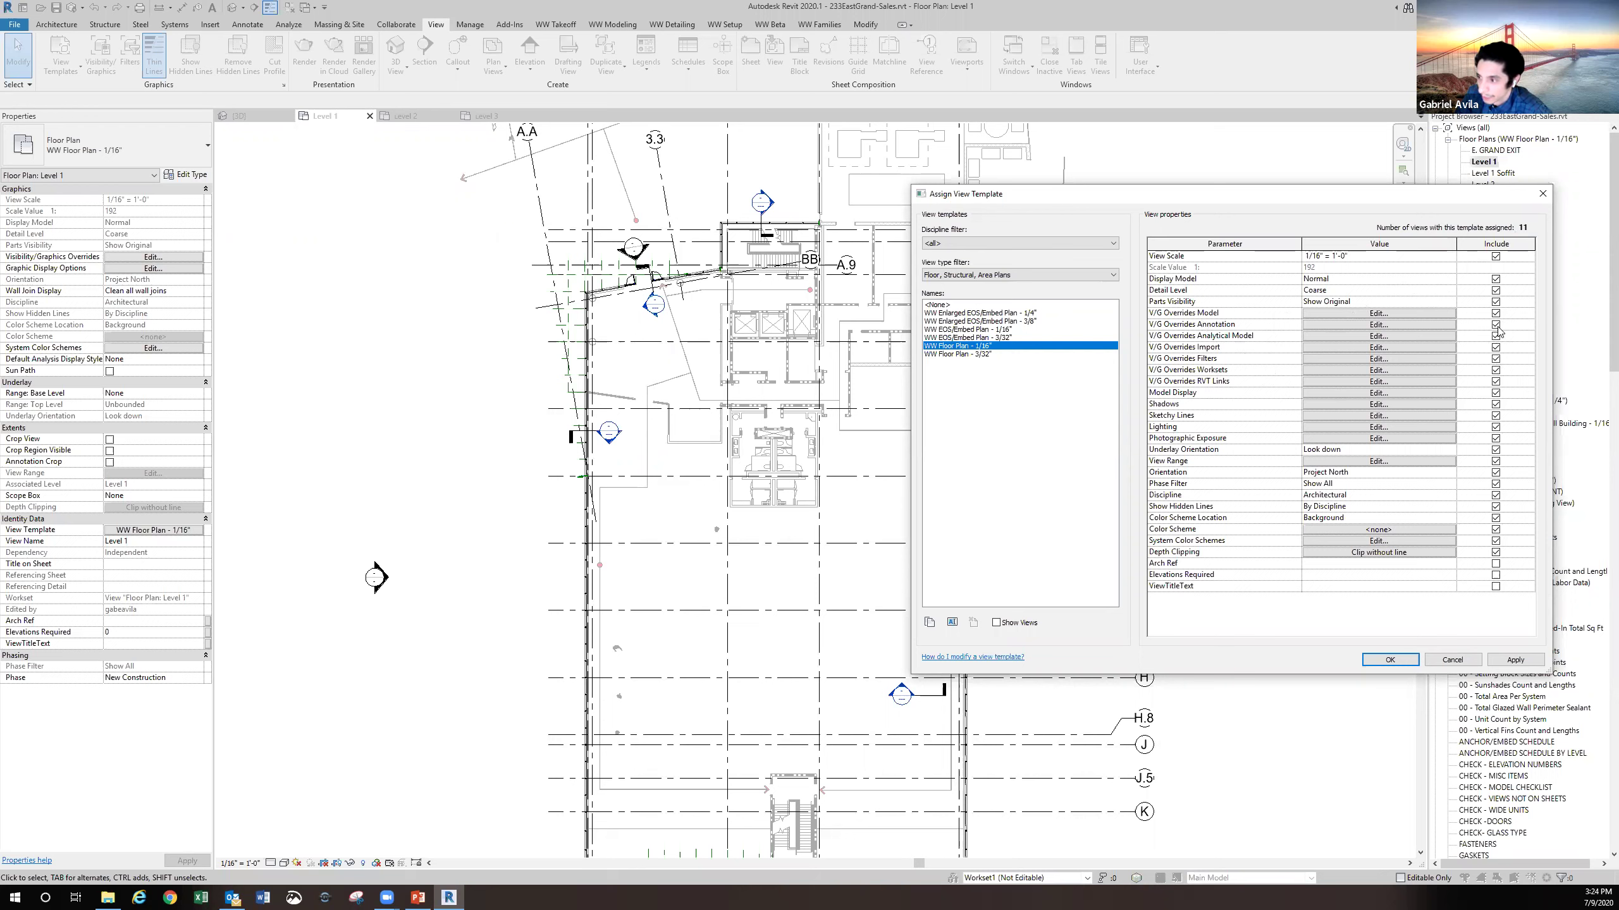
Look over the template's annotation category overrides and exclude V/G Overrides Annotation from the template
click(1420, 324)
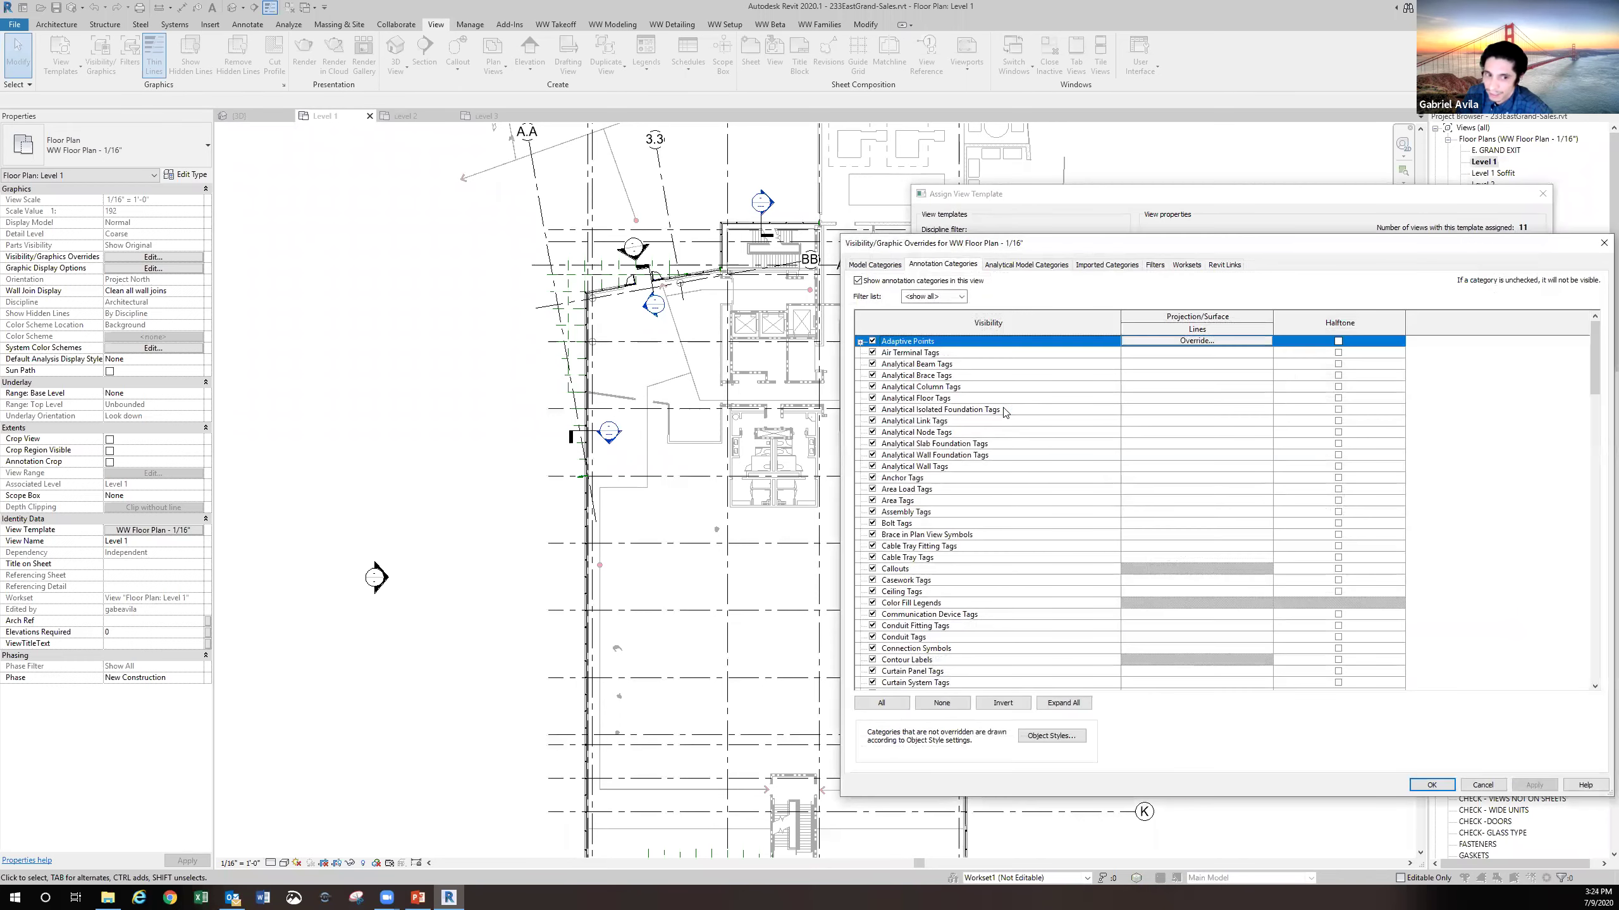
click(1604, 243)
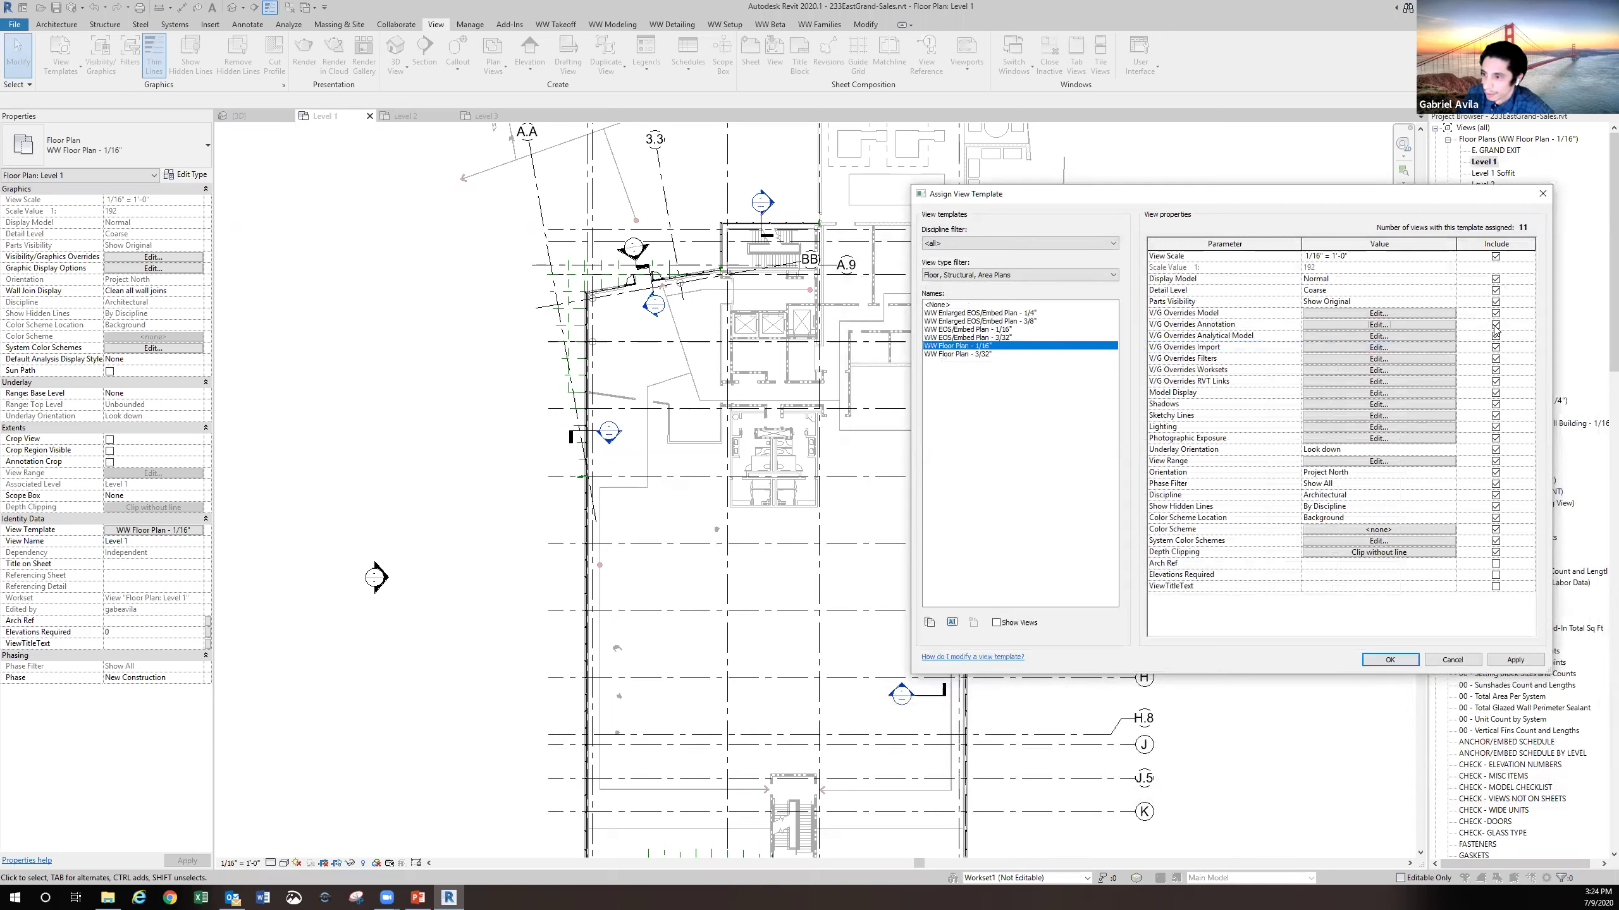
click(1495, 326)
Turn off the Grids annotation category, include V/G Overrides Annotation in the template again and apply it
click(1395, 325)
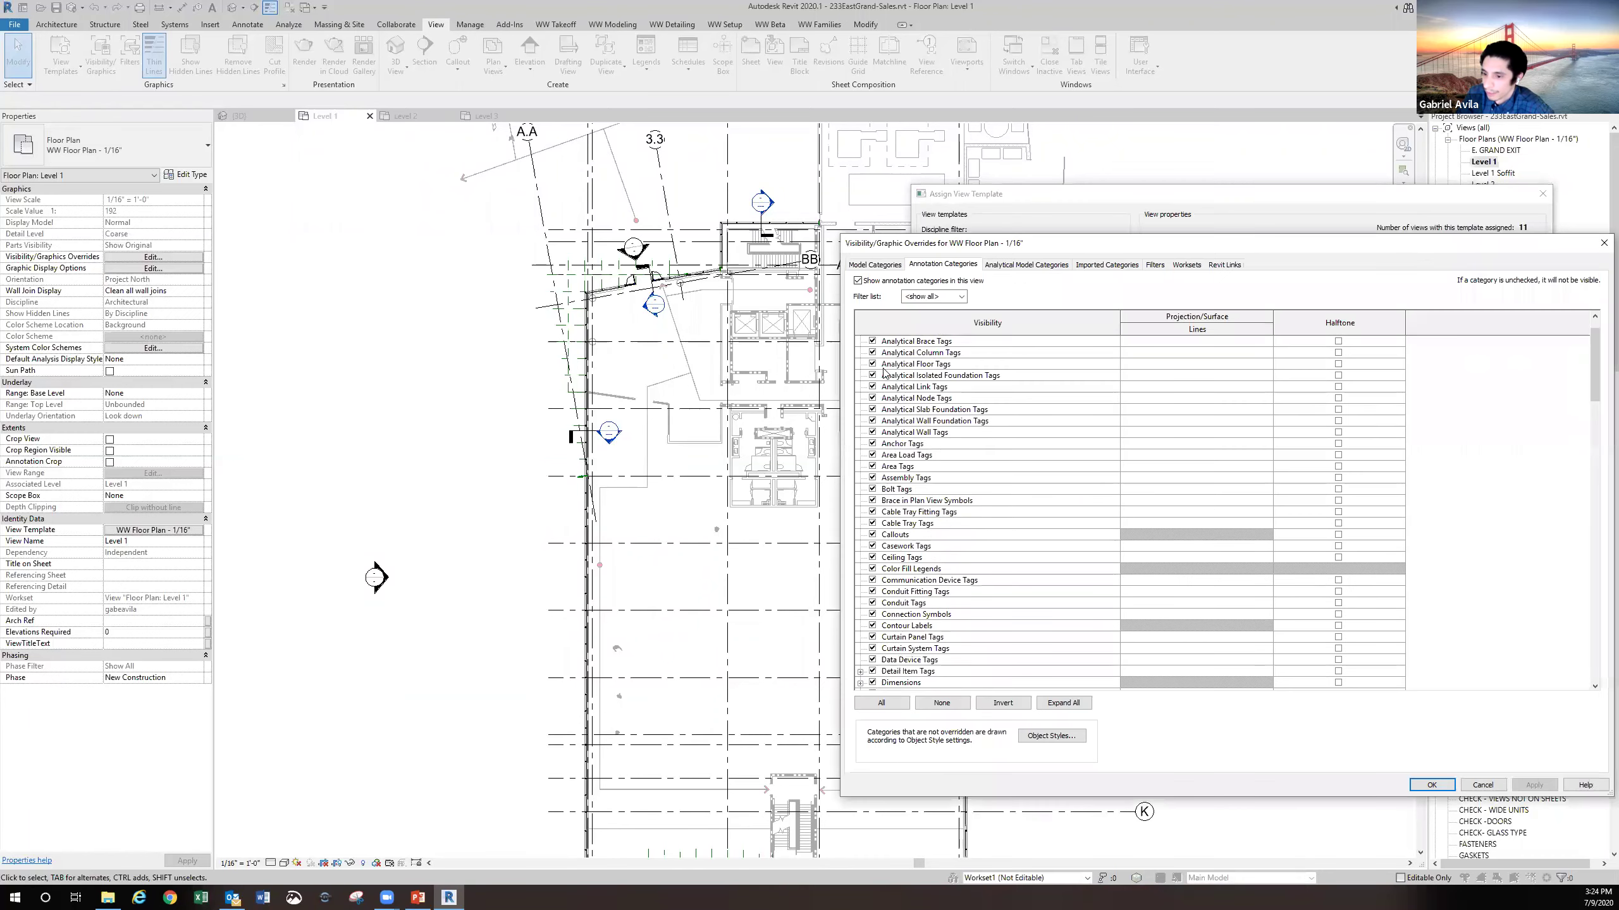
scroll(884, 373, down, 10)
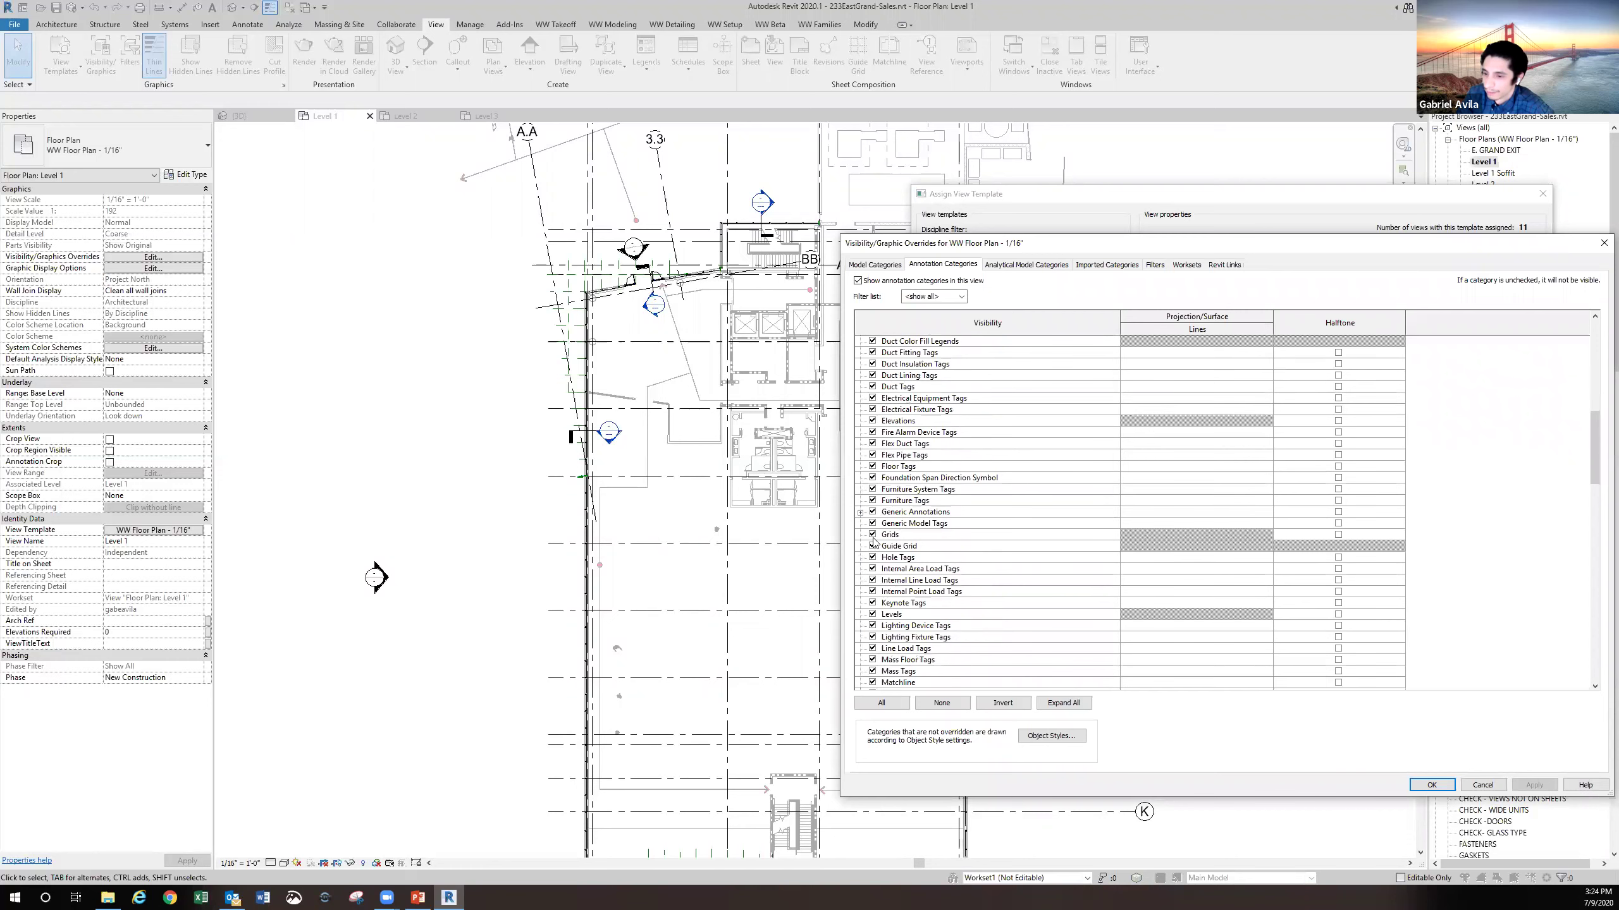
click(873, 535)
click(1532, 786)
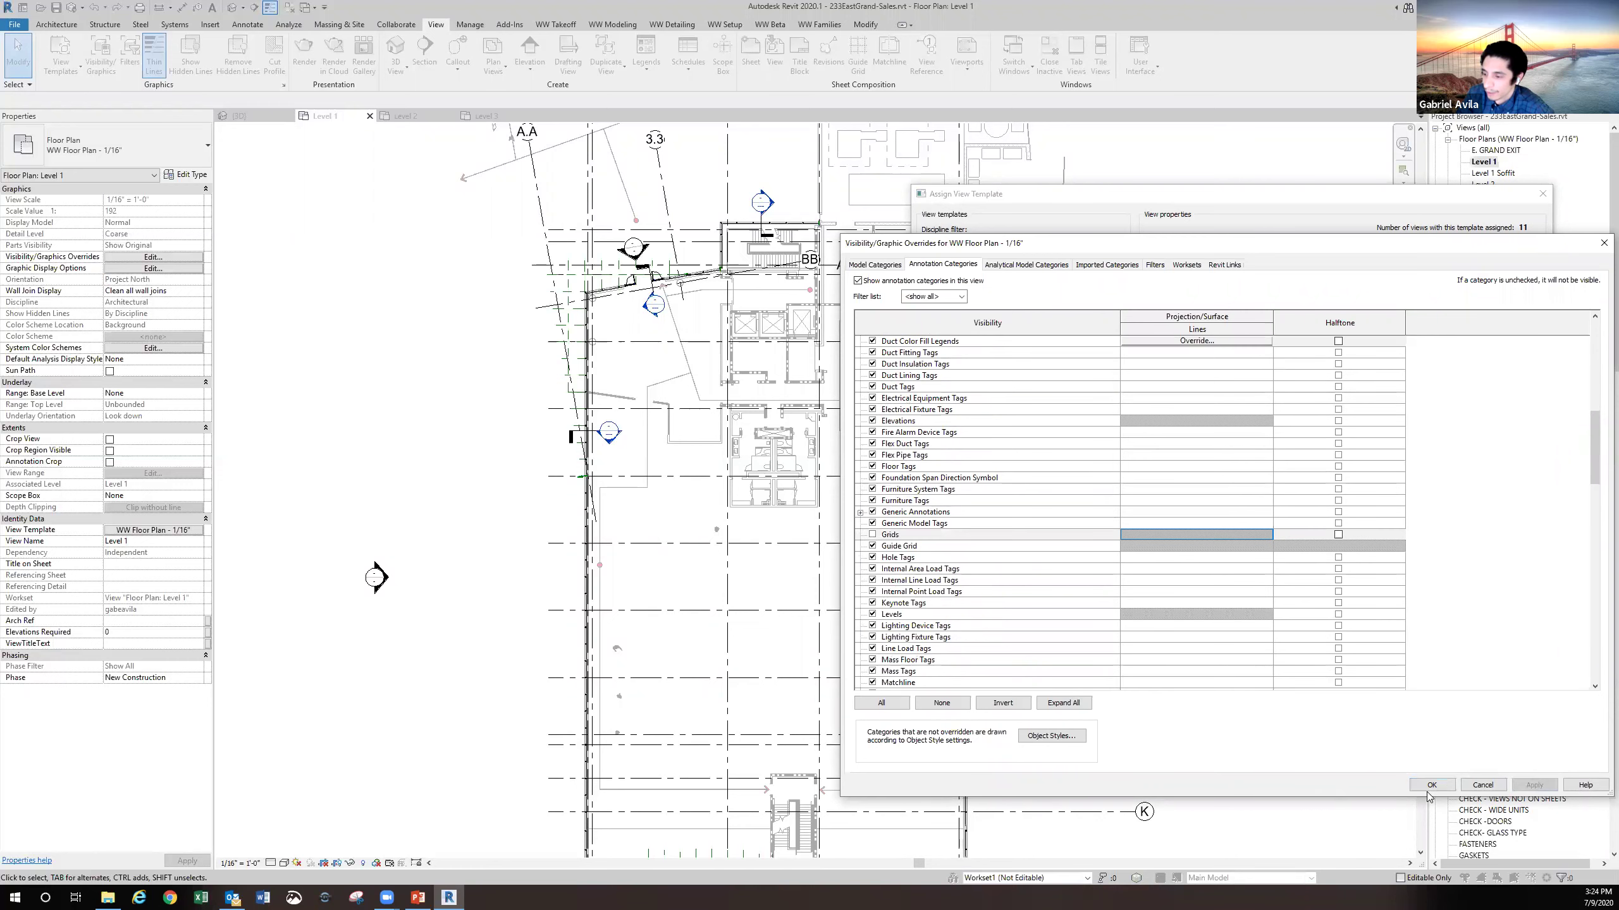
click(1429, 783)
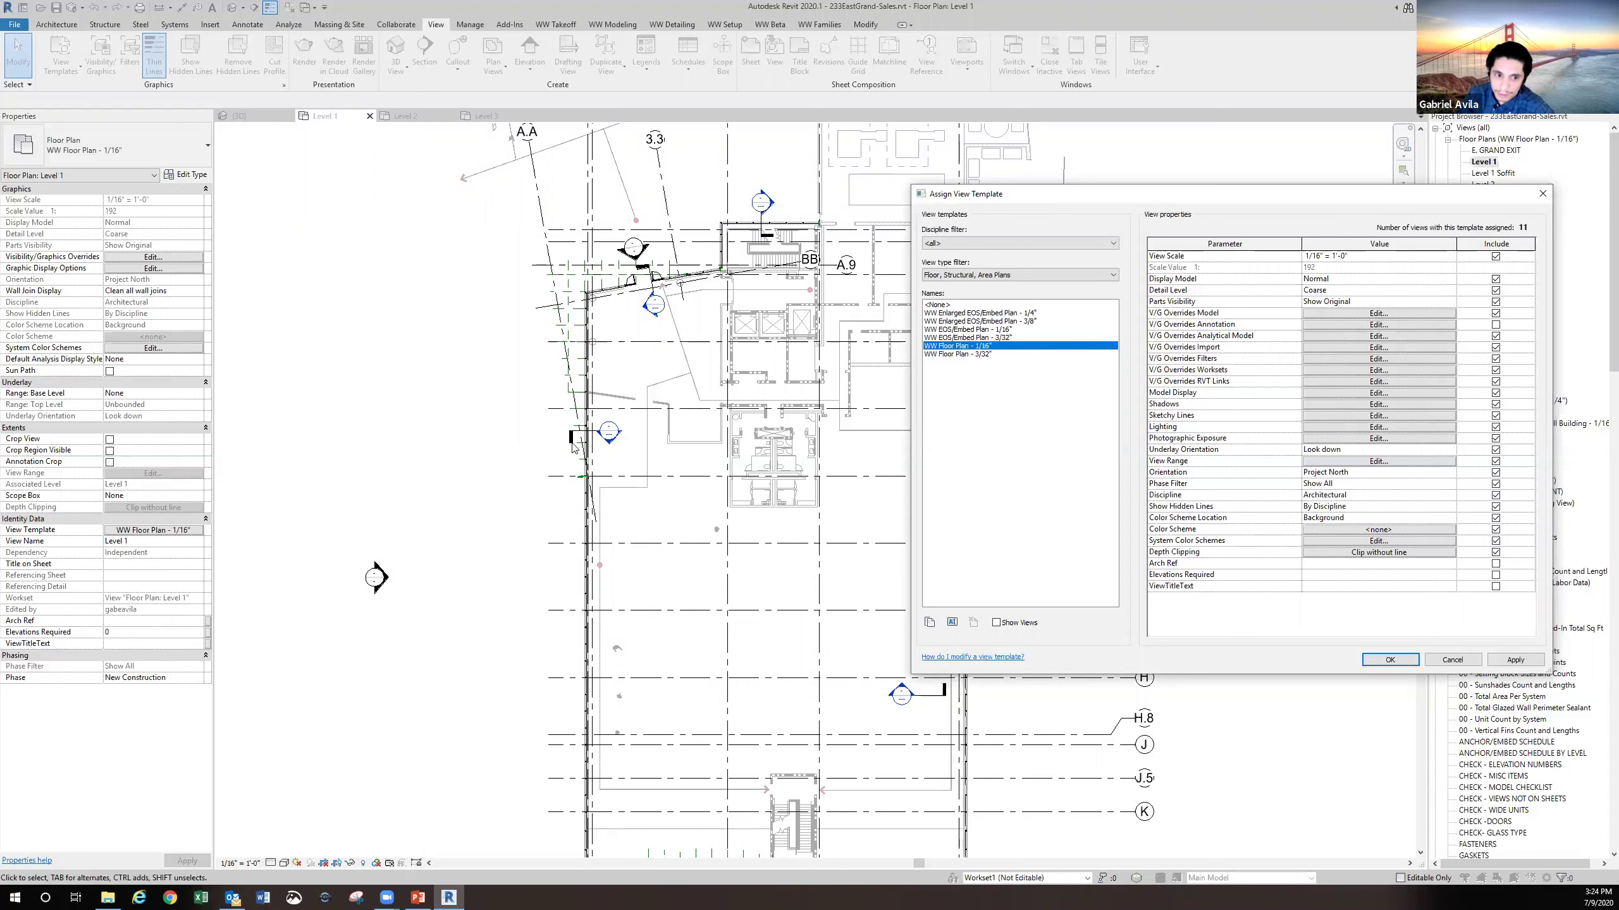
click(1495, 325)
click(1515, 662)
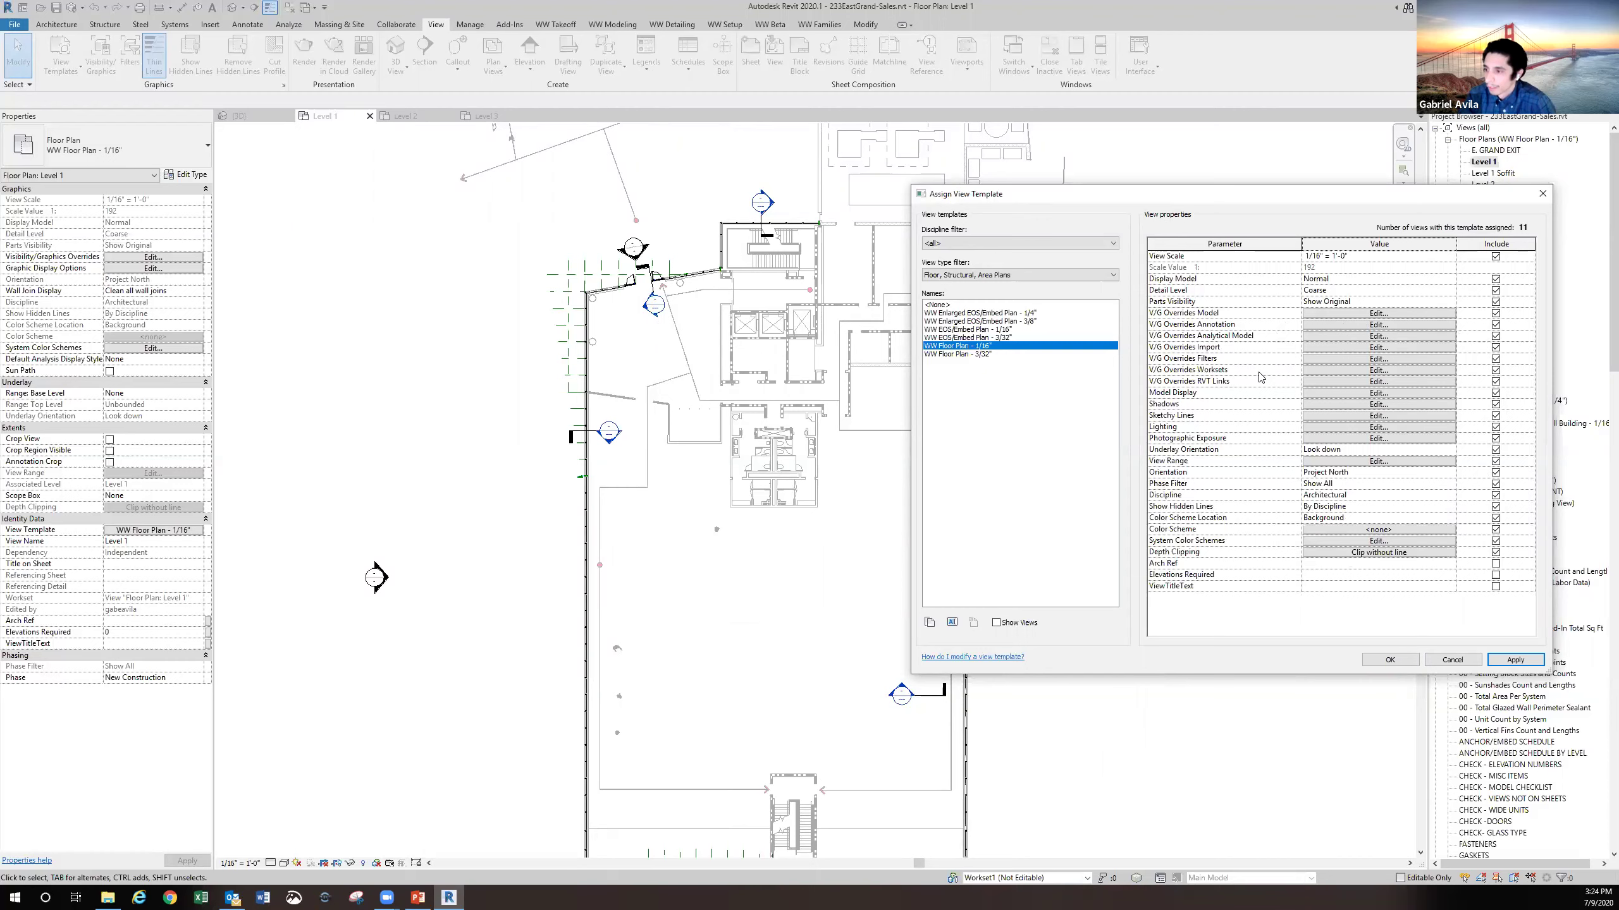
Turn the Grids annotation category back on in the template, applying and accepting the overrides
click(1428, 325)
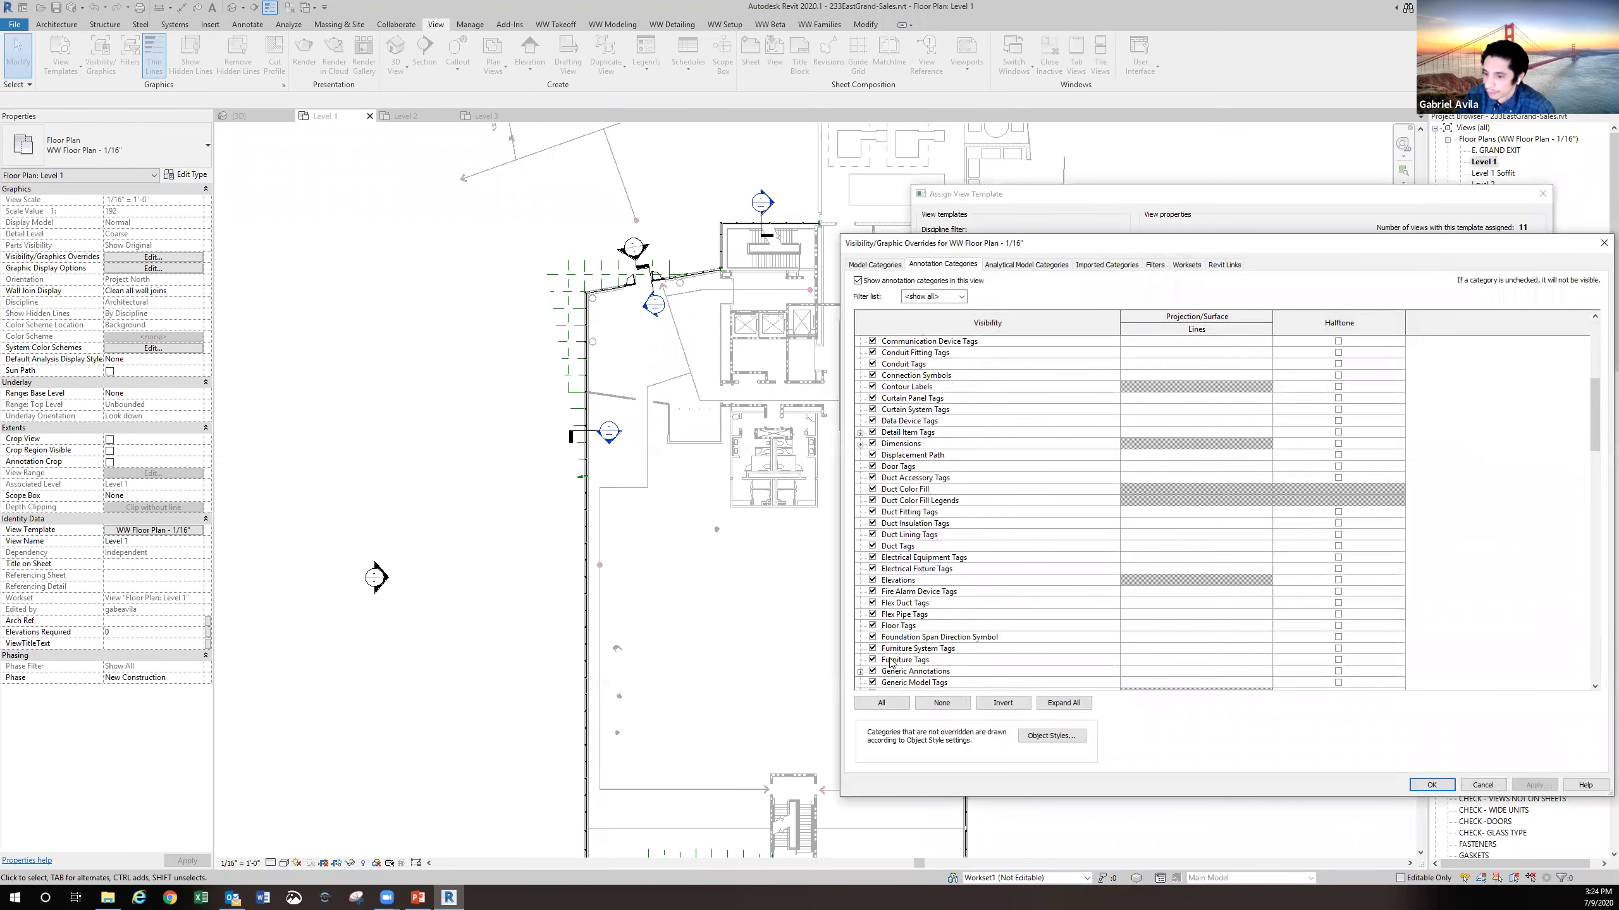
scroll(890, 662, down, 3)
click(869, 594)
click(1535, 784)
click(1431, 784)
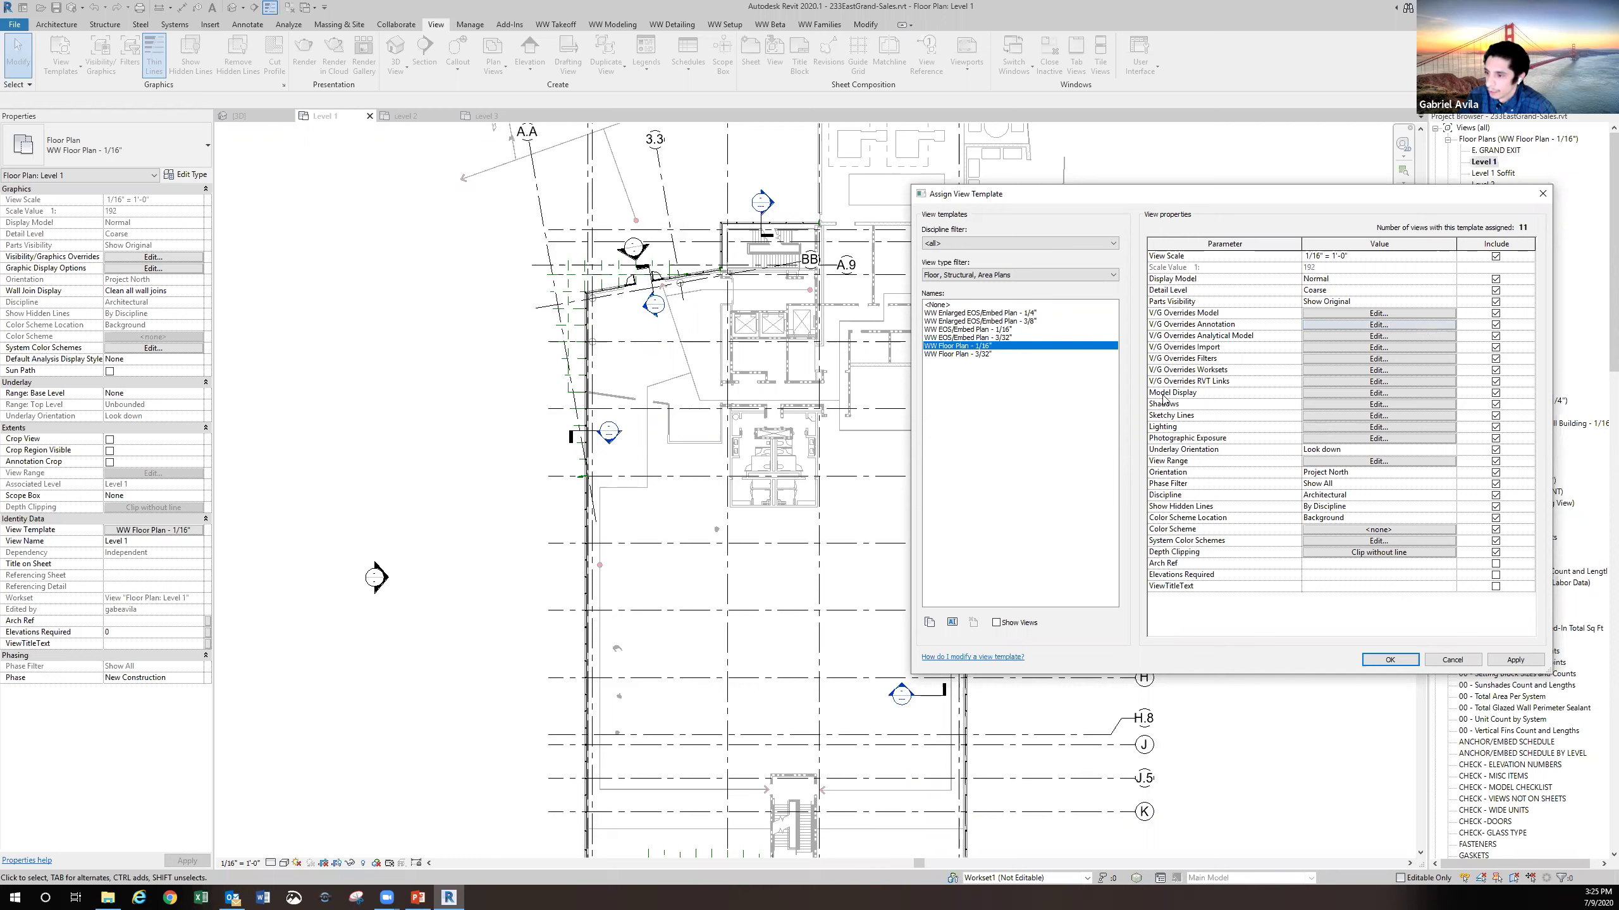
Review the visual style options in the template's model display settings, then cancel both the display options and the template changes
click(1340, 391)
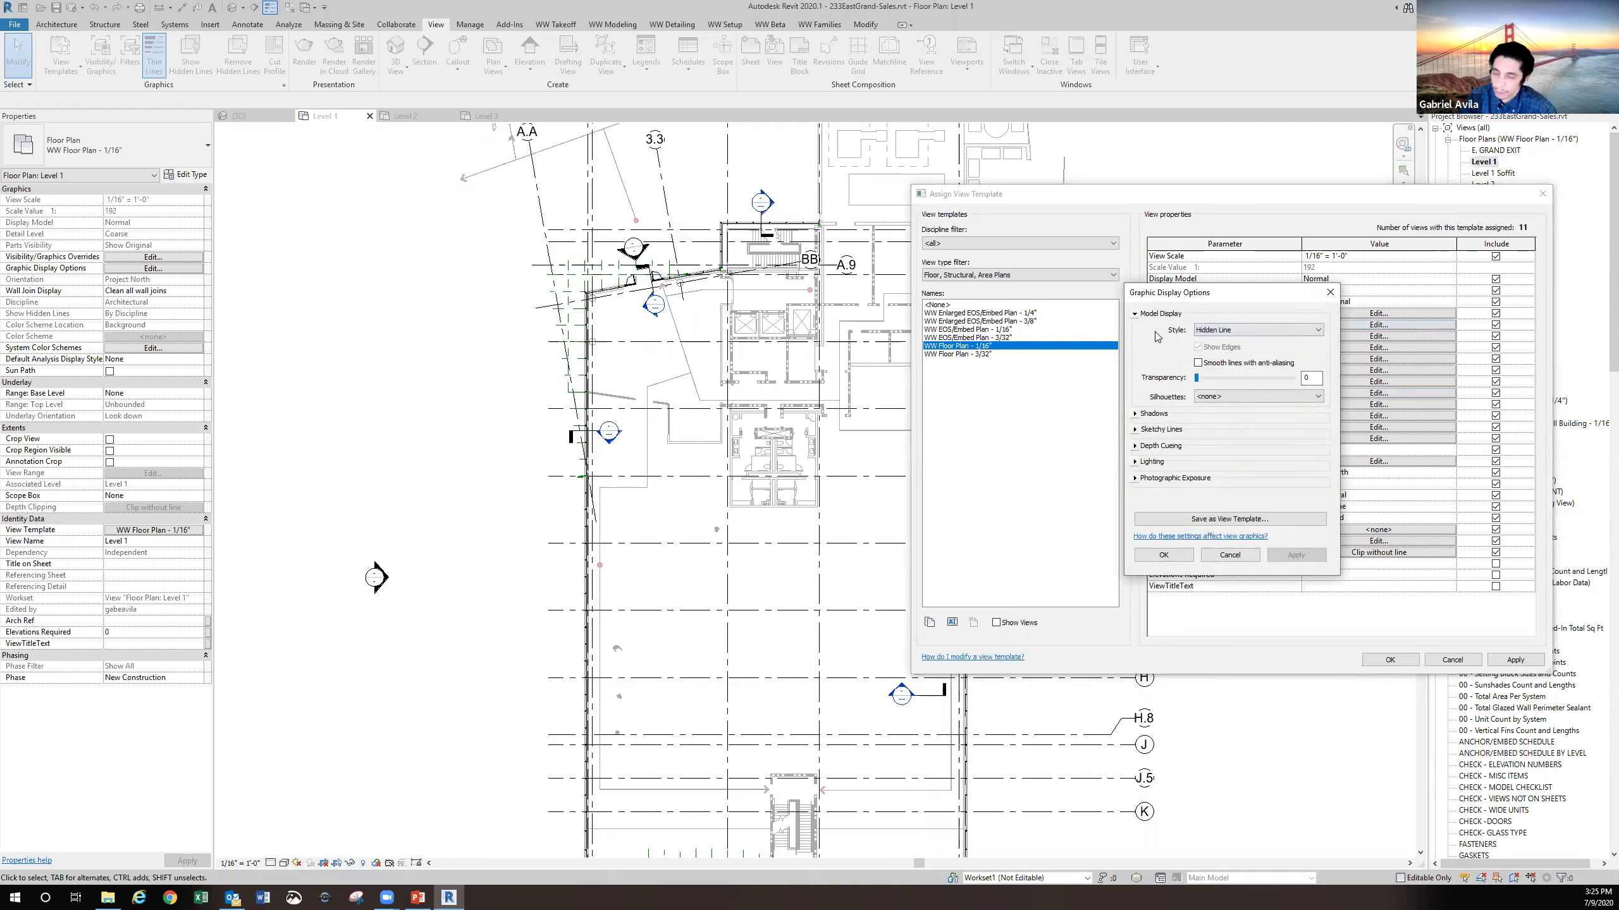
click(1214, 330)
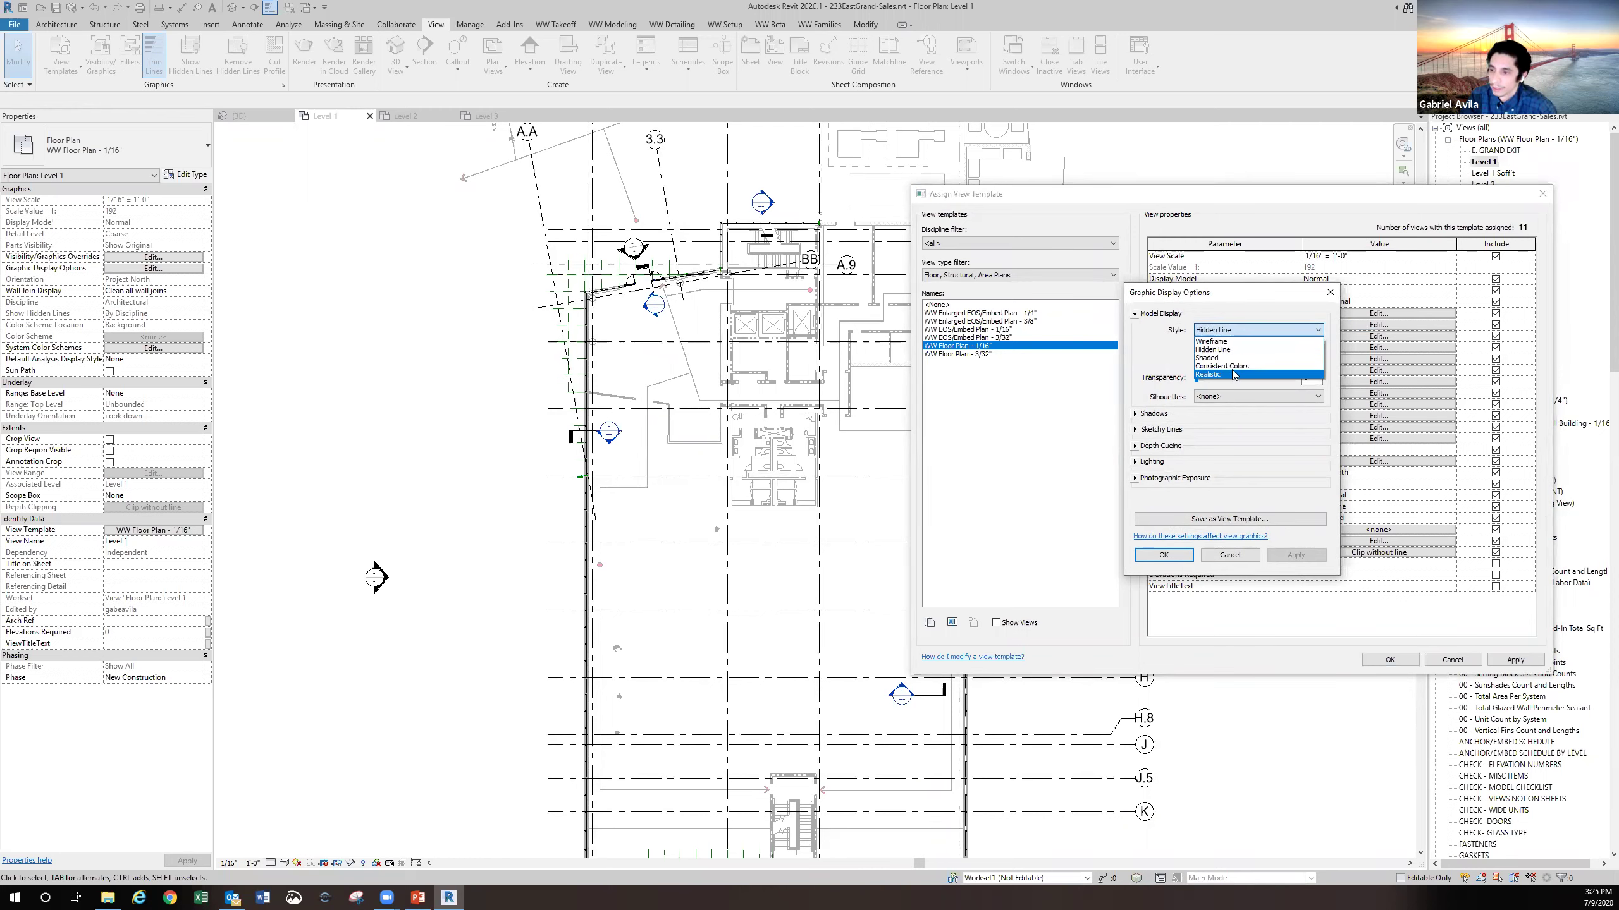
click(1251, 331)
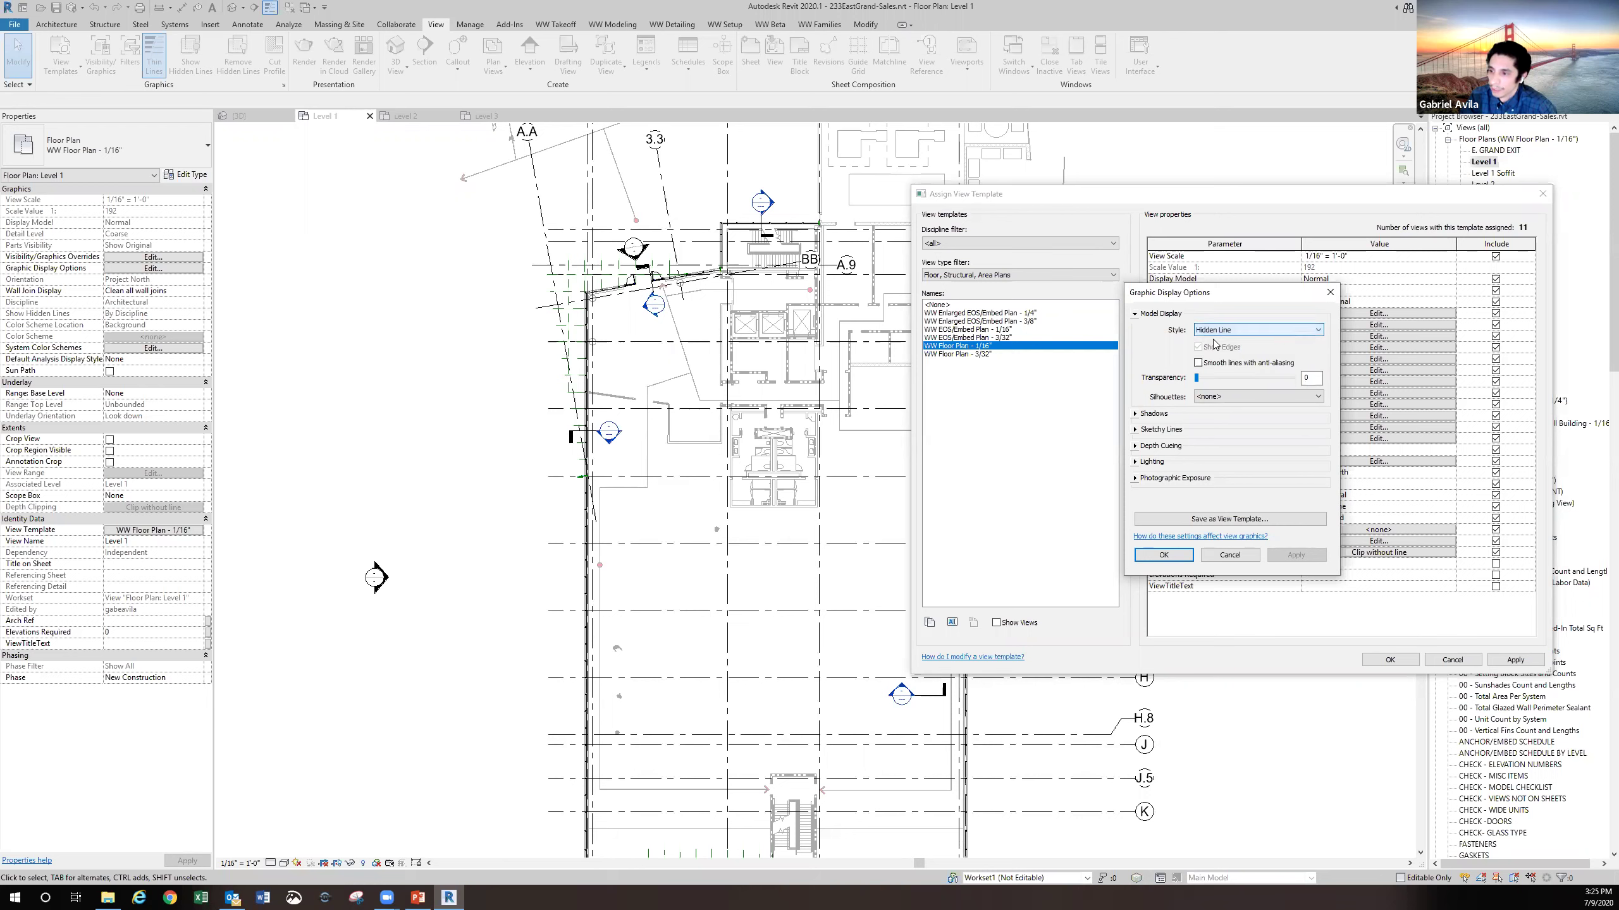
click(282, 864)
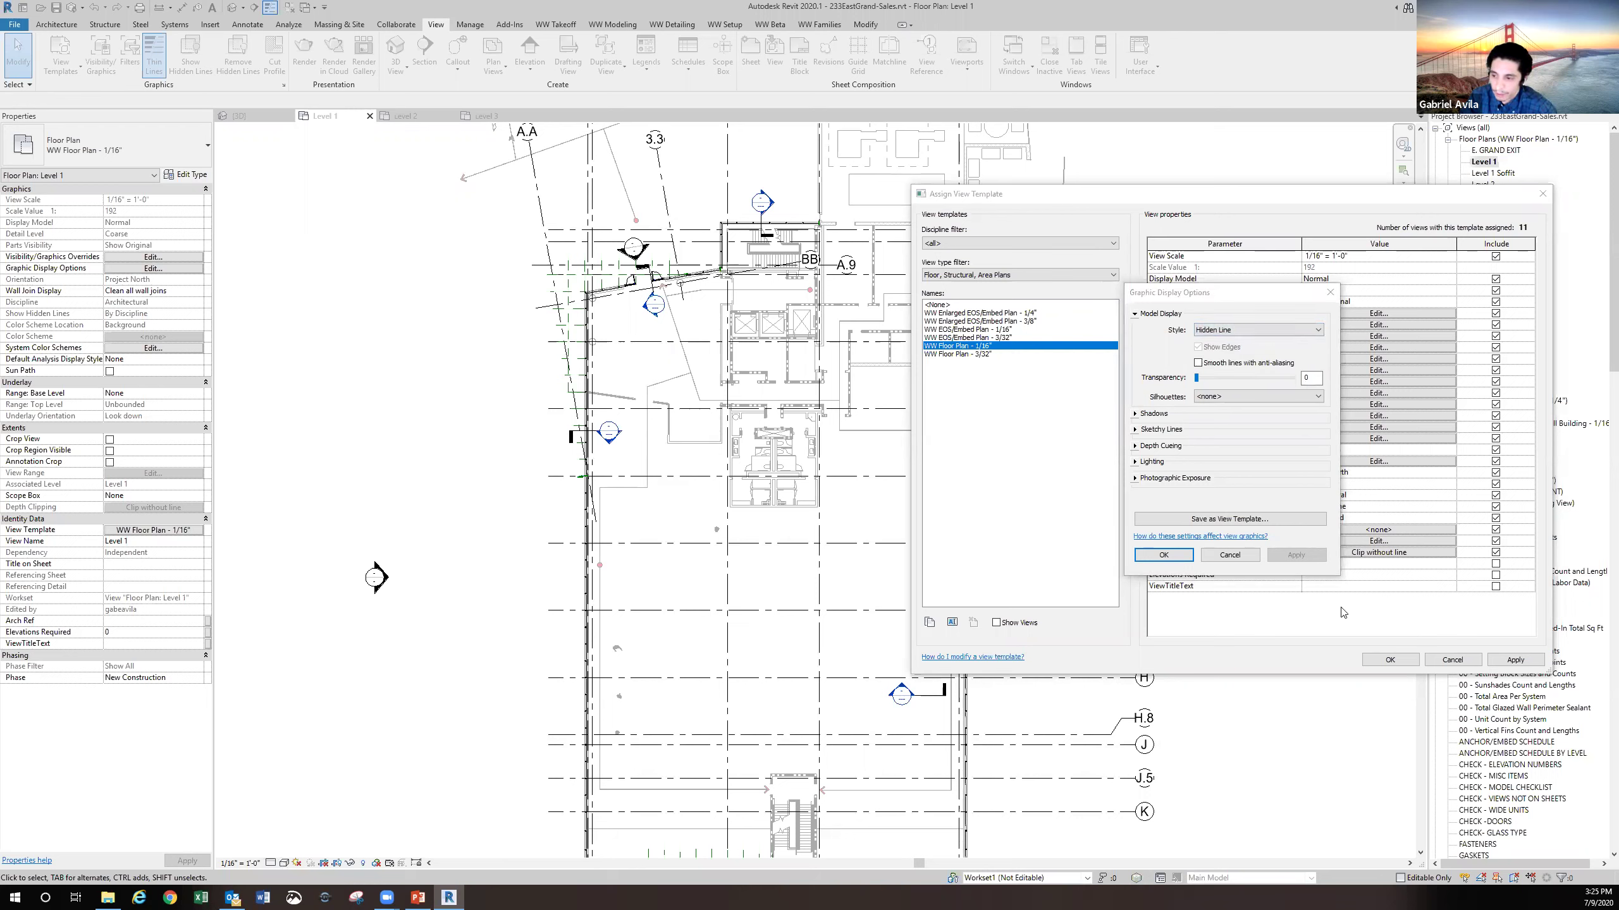
click(1227, 555)
click(1452, 660)
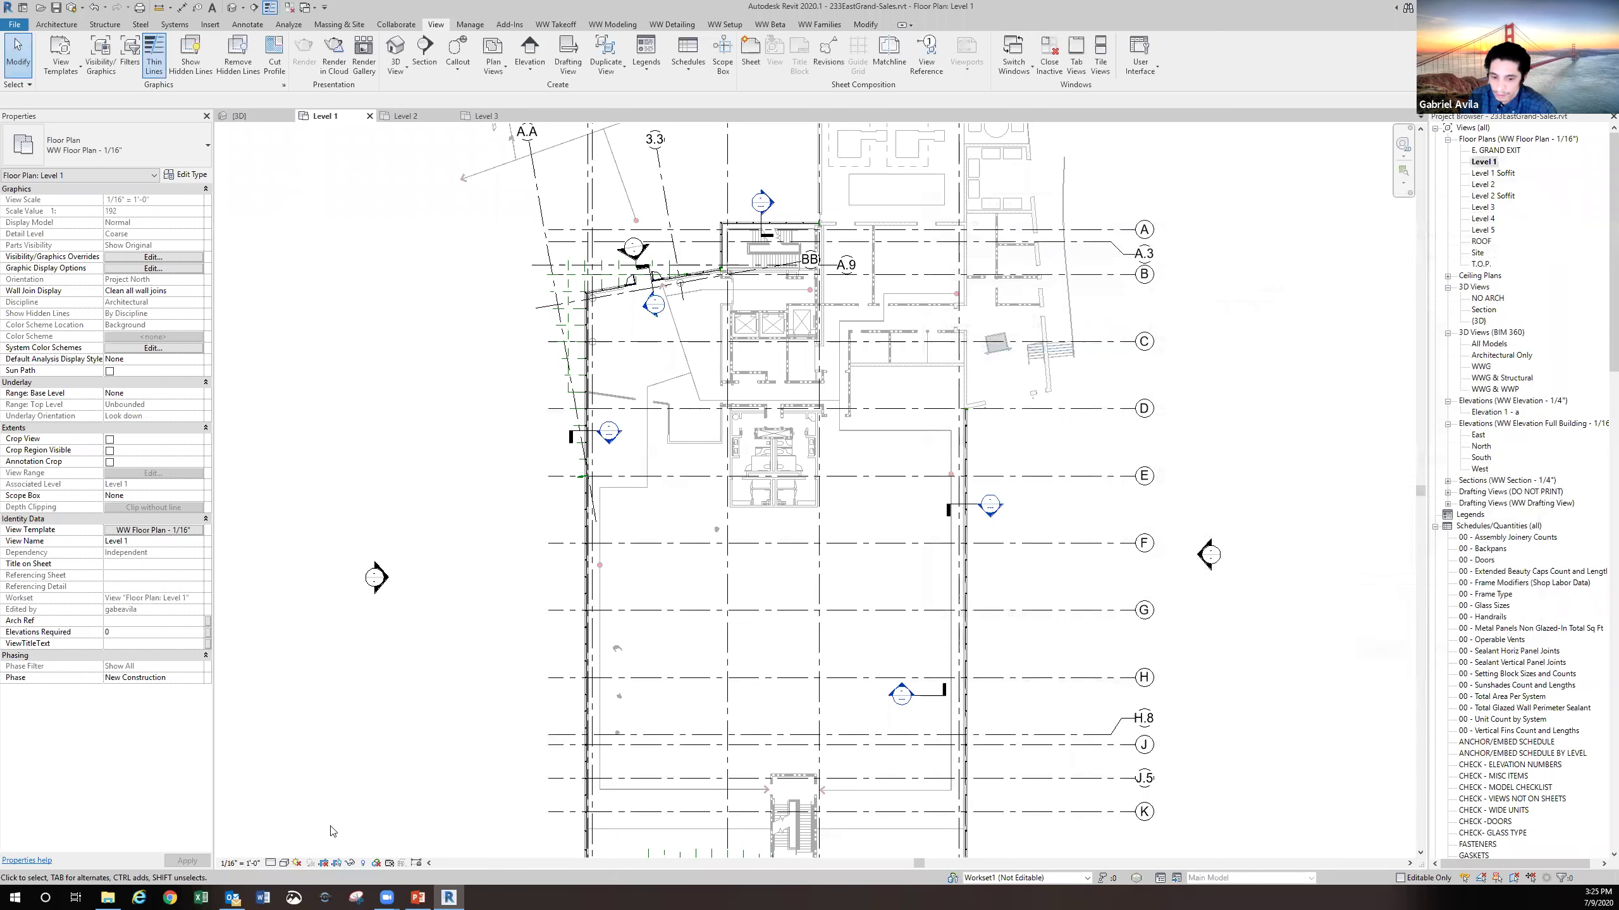
Compare Level 1's own visual style choices with the style options in its view template's model display settings
click(286, 864)
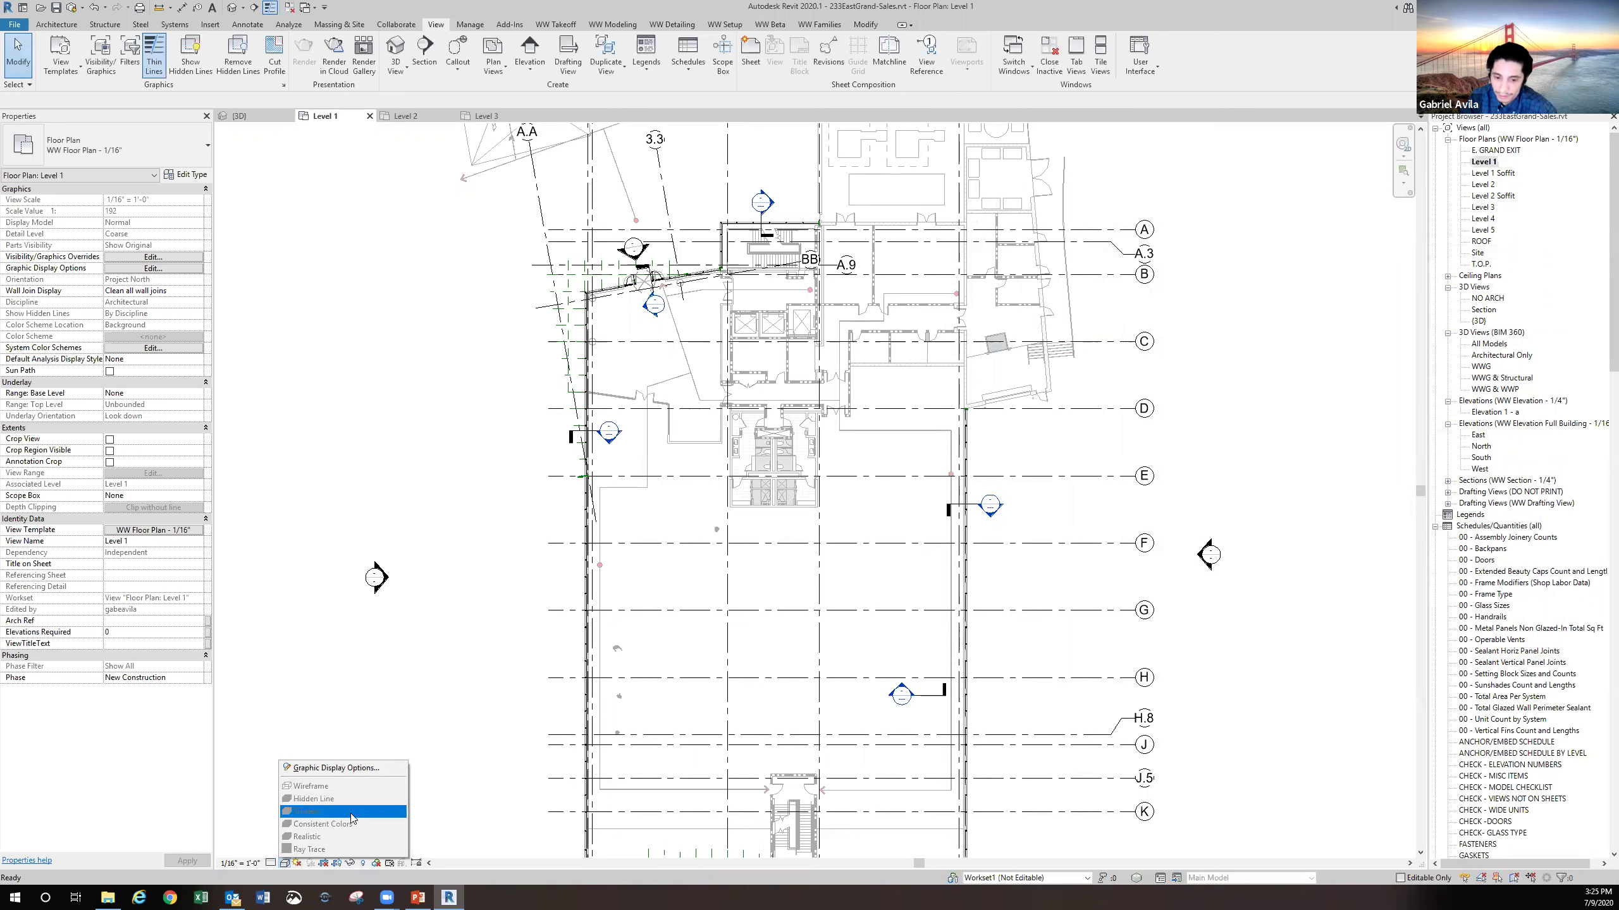
click(176, 534)
click(177, 534)
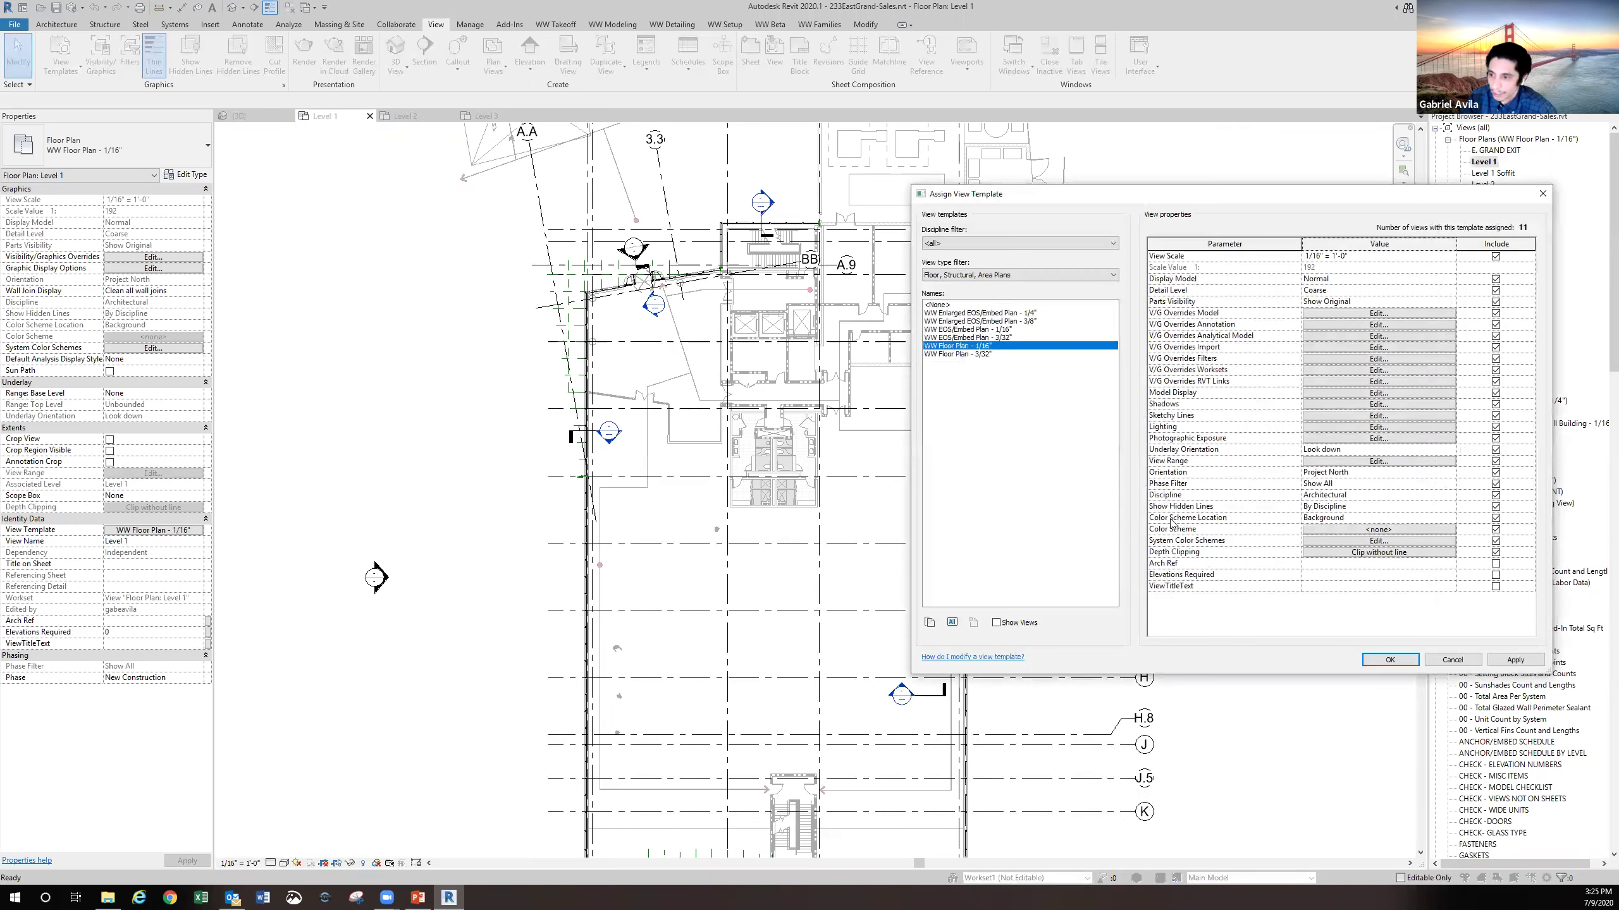
click(1365, 393)
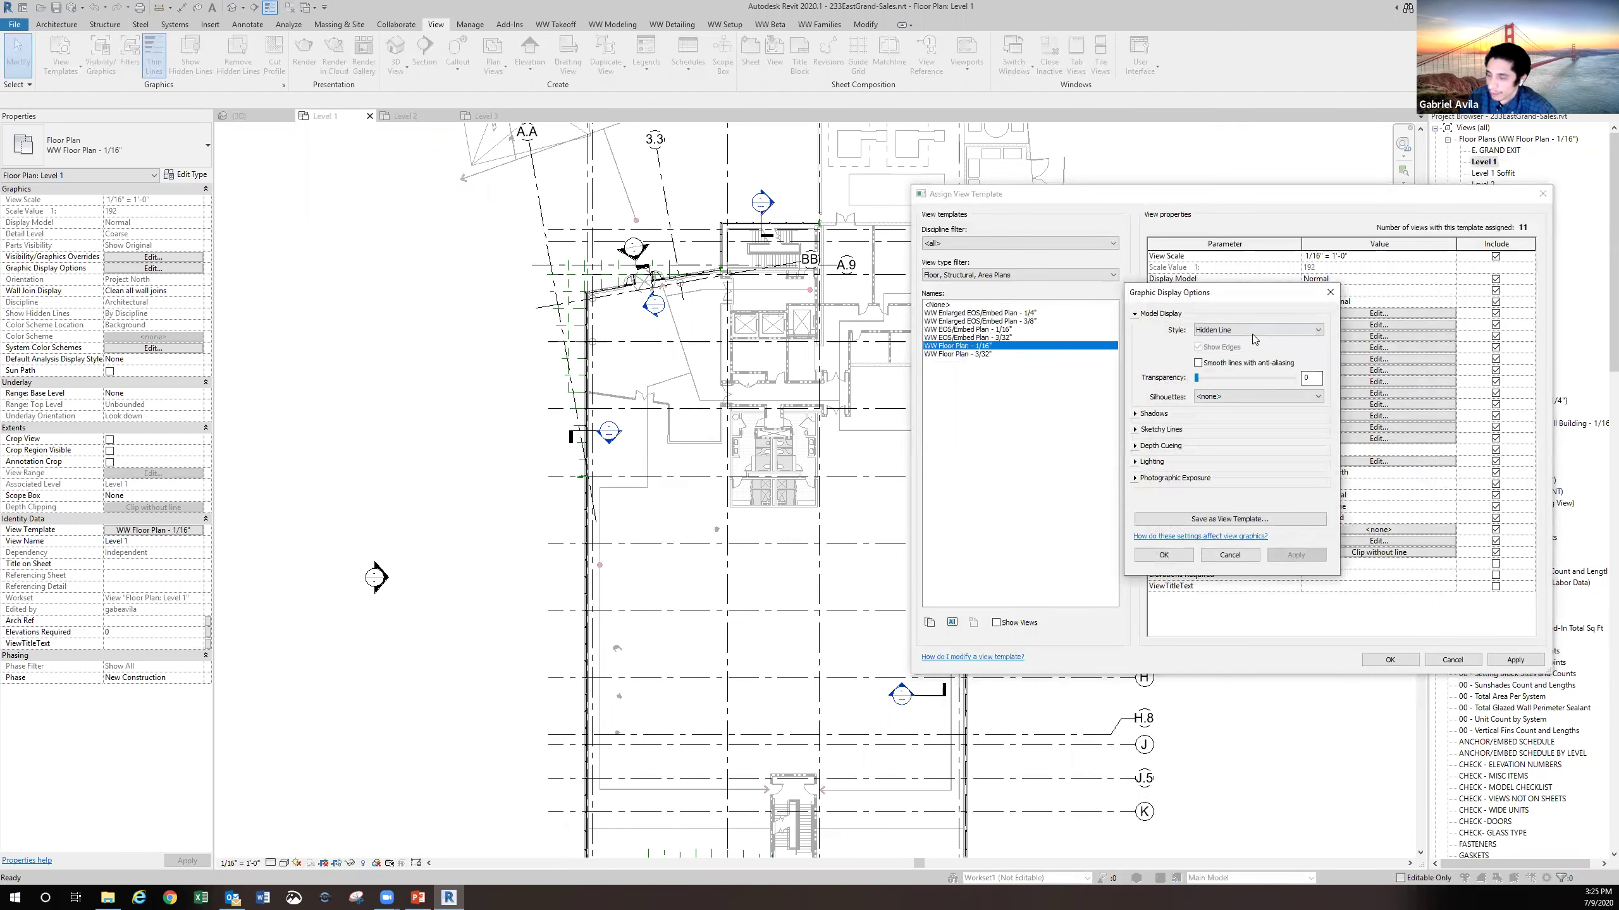
click(1252, 334)
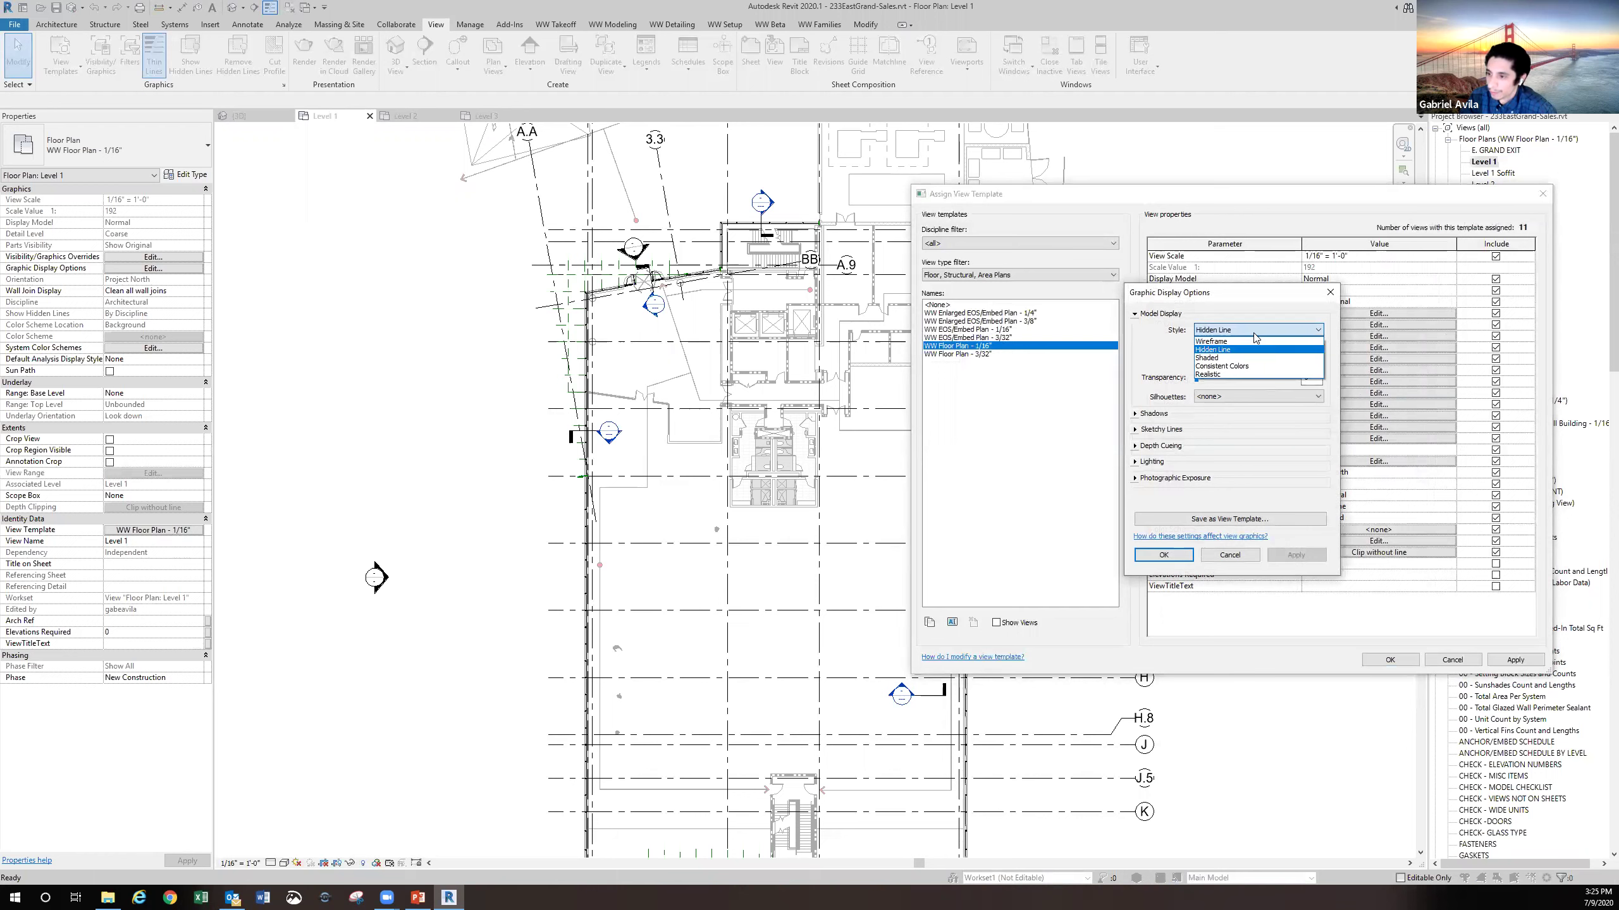
click(1252, 334)
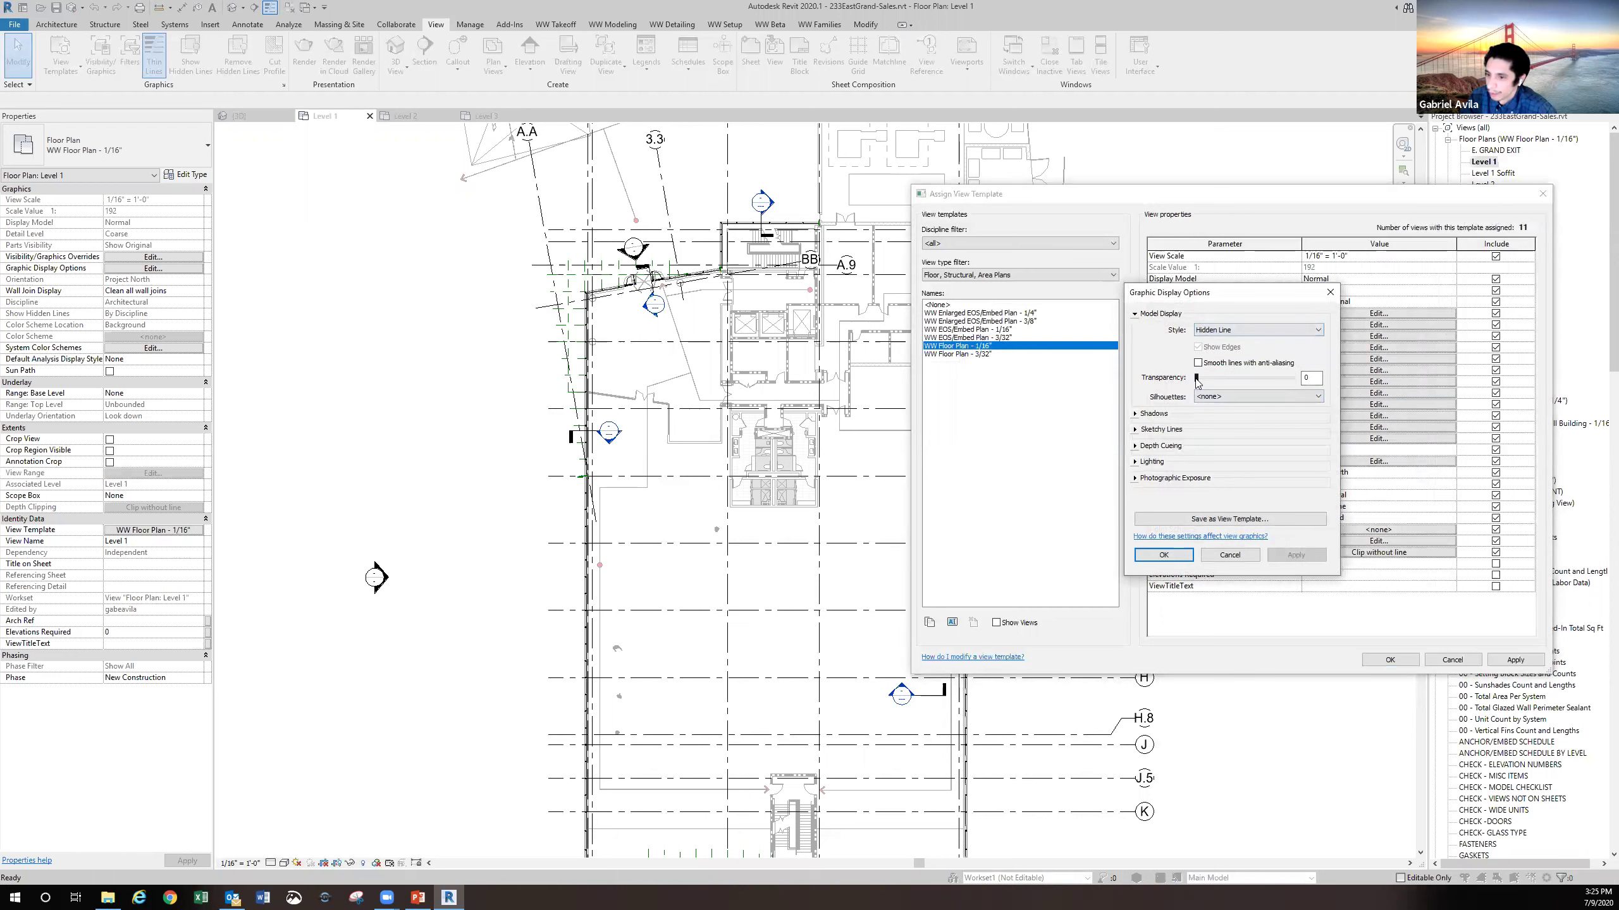
Try a model display transparency of 47, reset it to 0 and review the silhouette line styles before closing the display options
drag(1196, 381, 1243, 379)
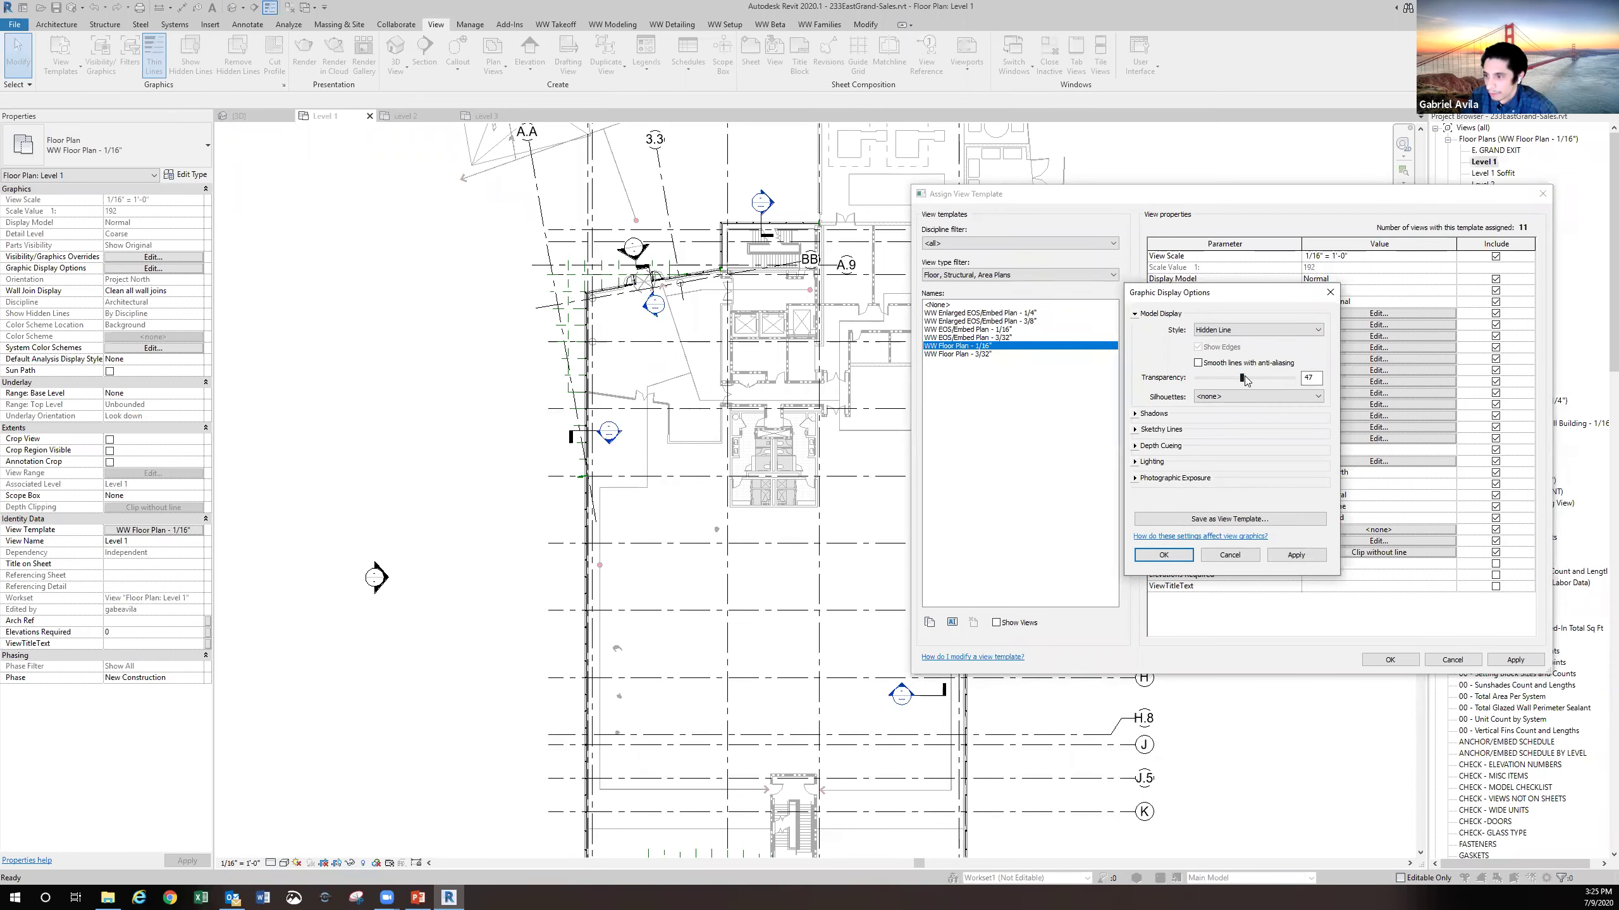
drag(1244, 376, 1158, 380)
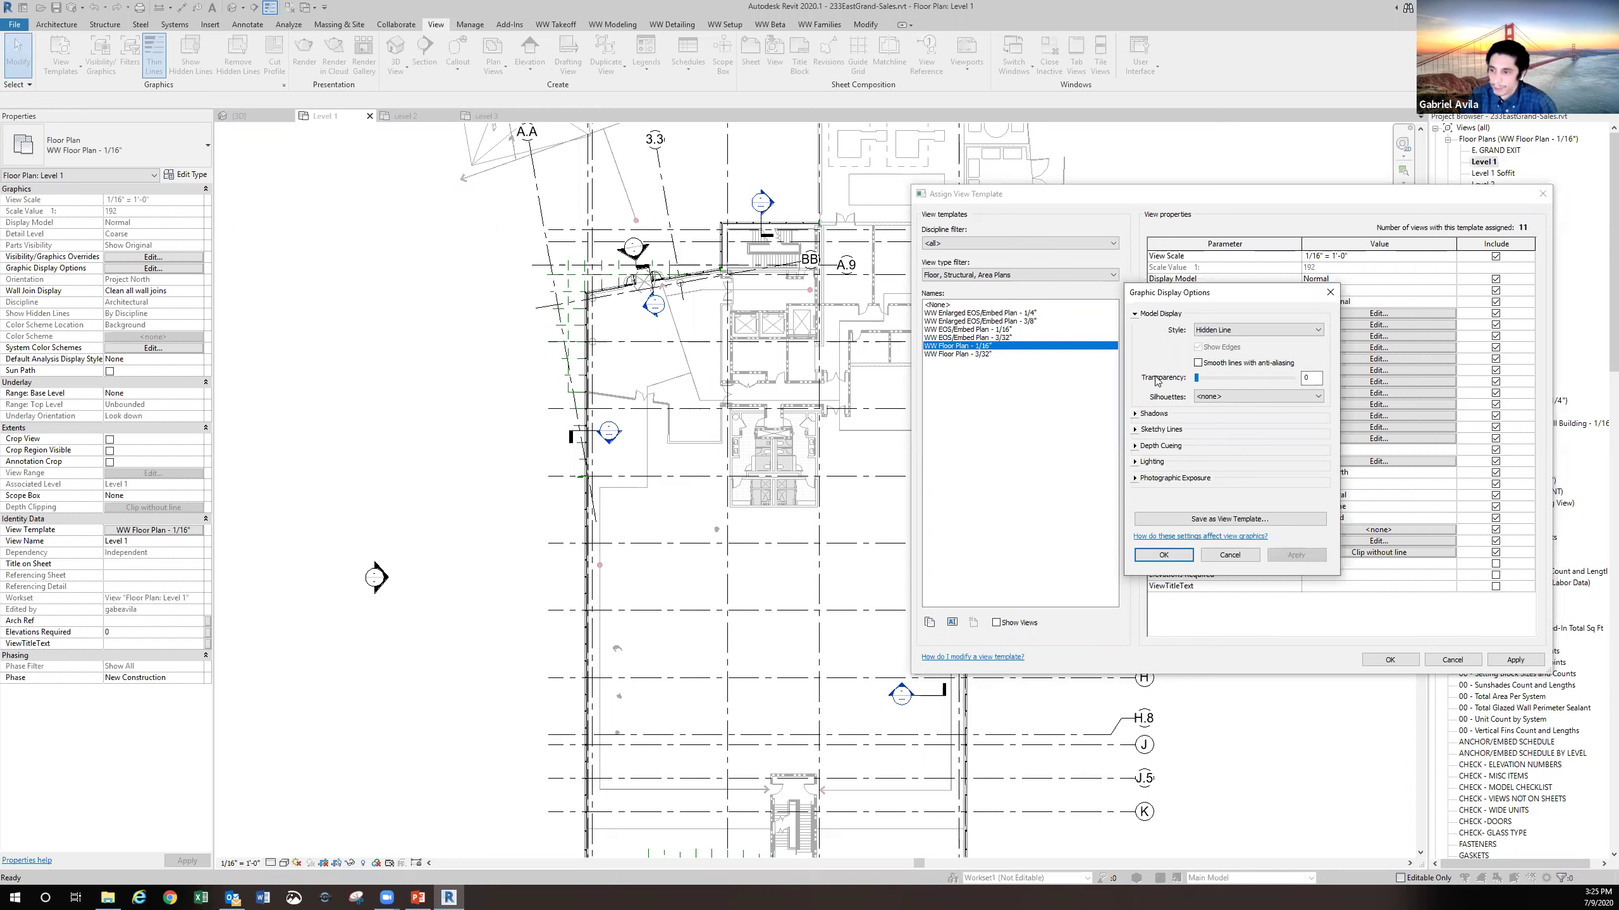
click(1196, 398)
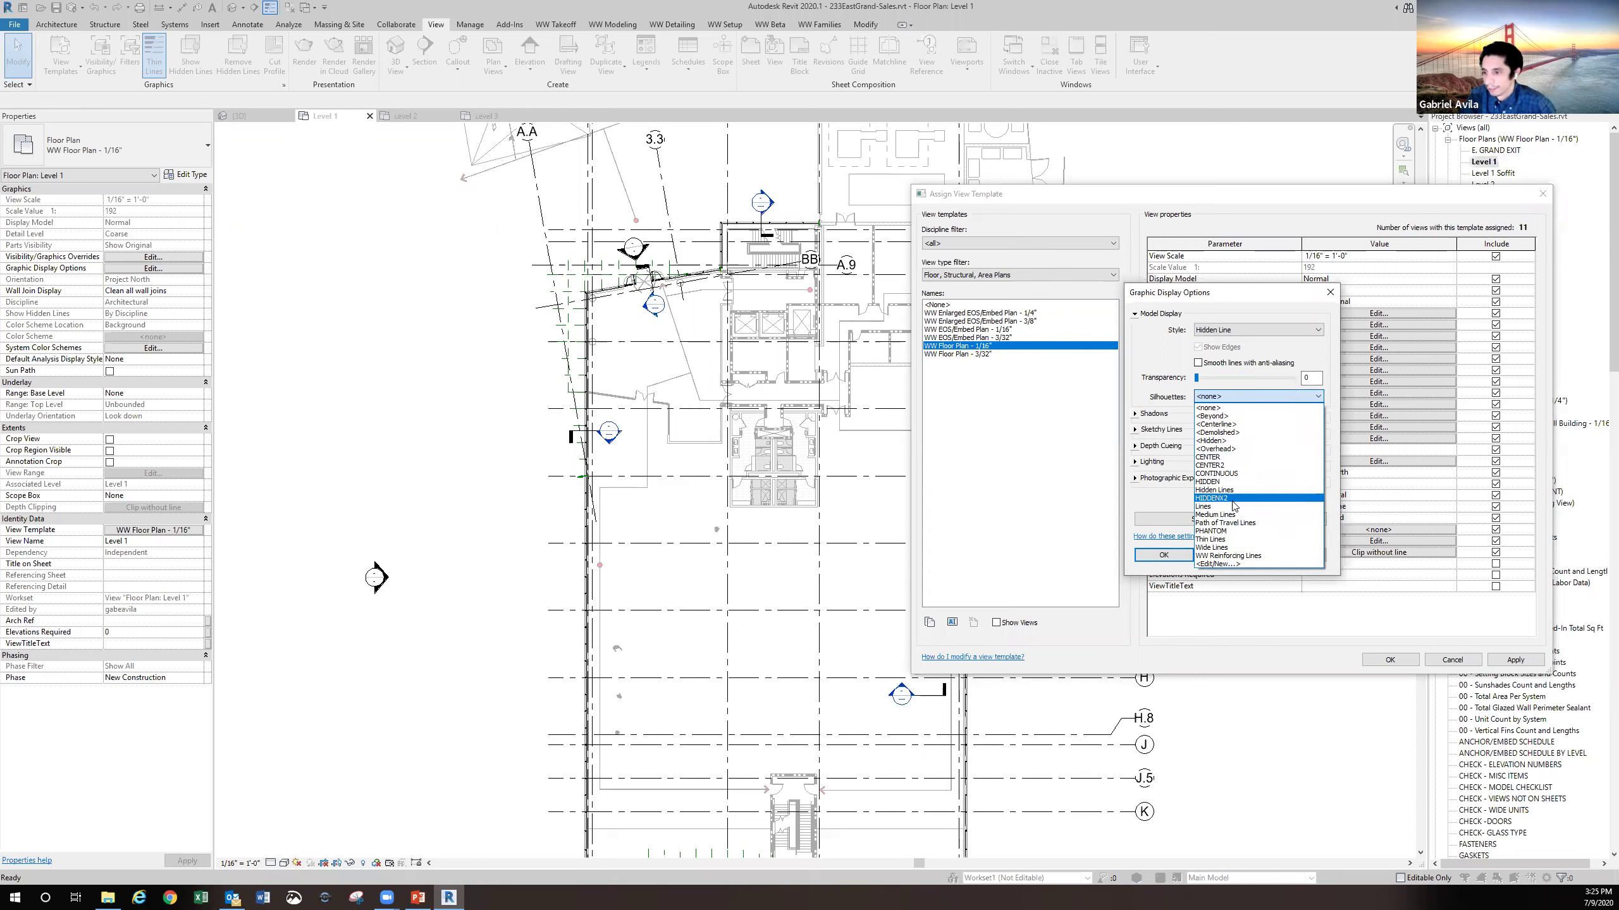
click(1213, 396)
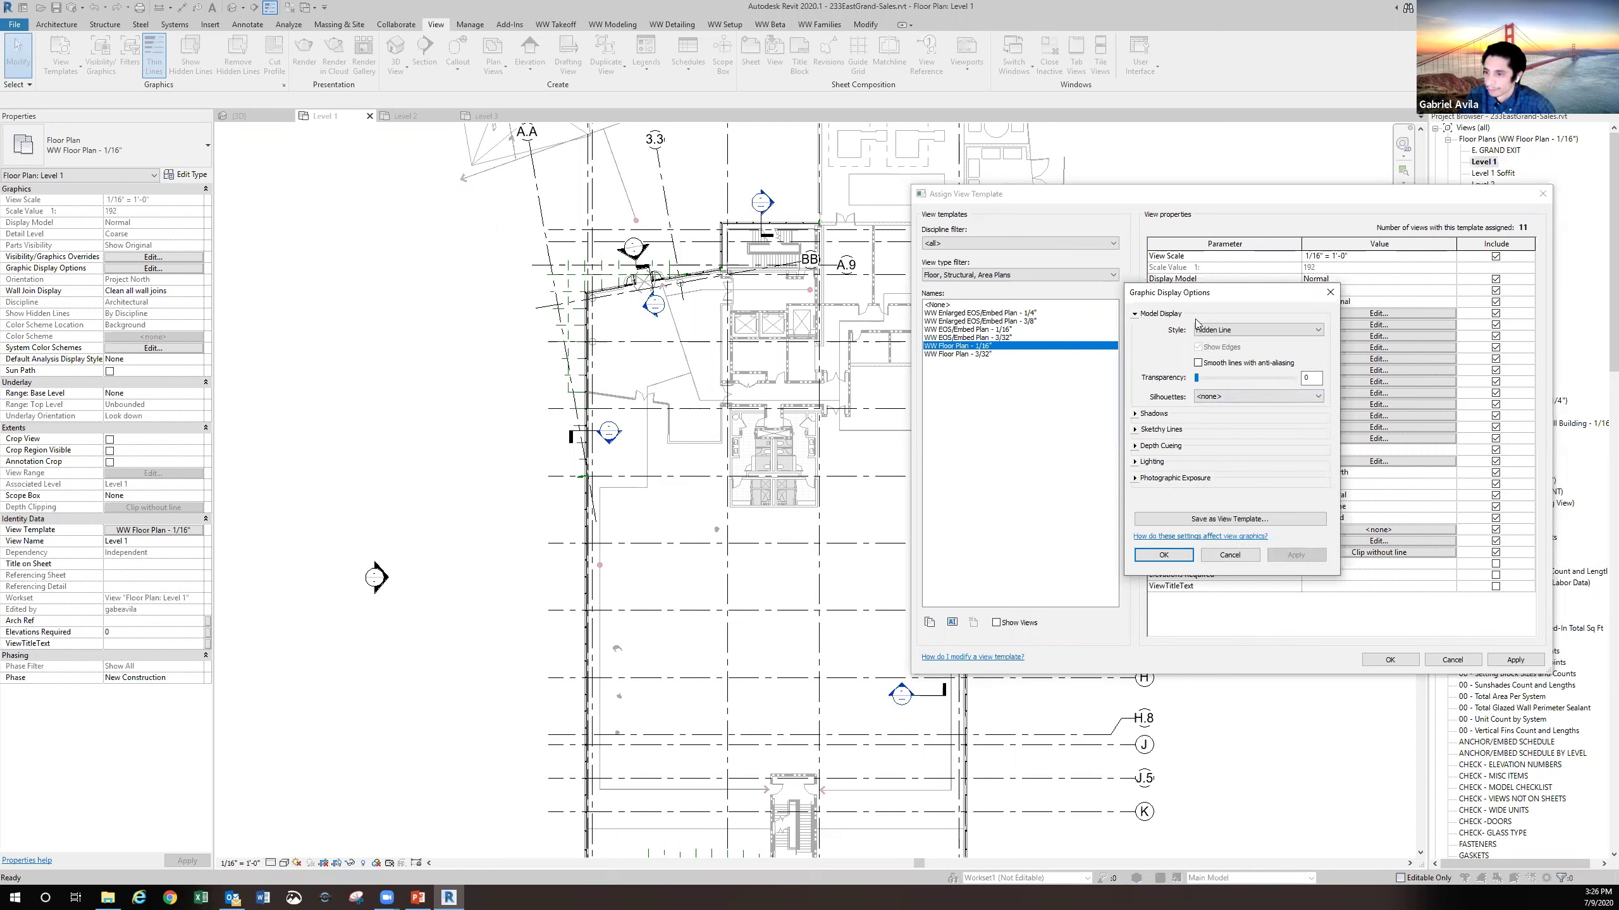
drag(1153, 298, 950, 310)
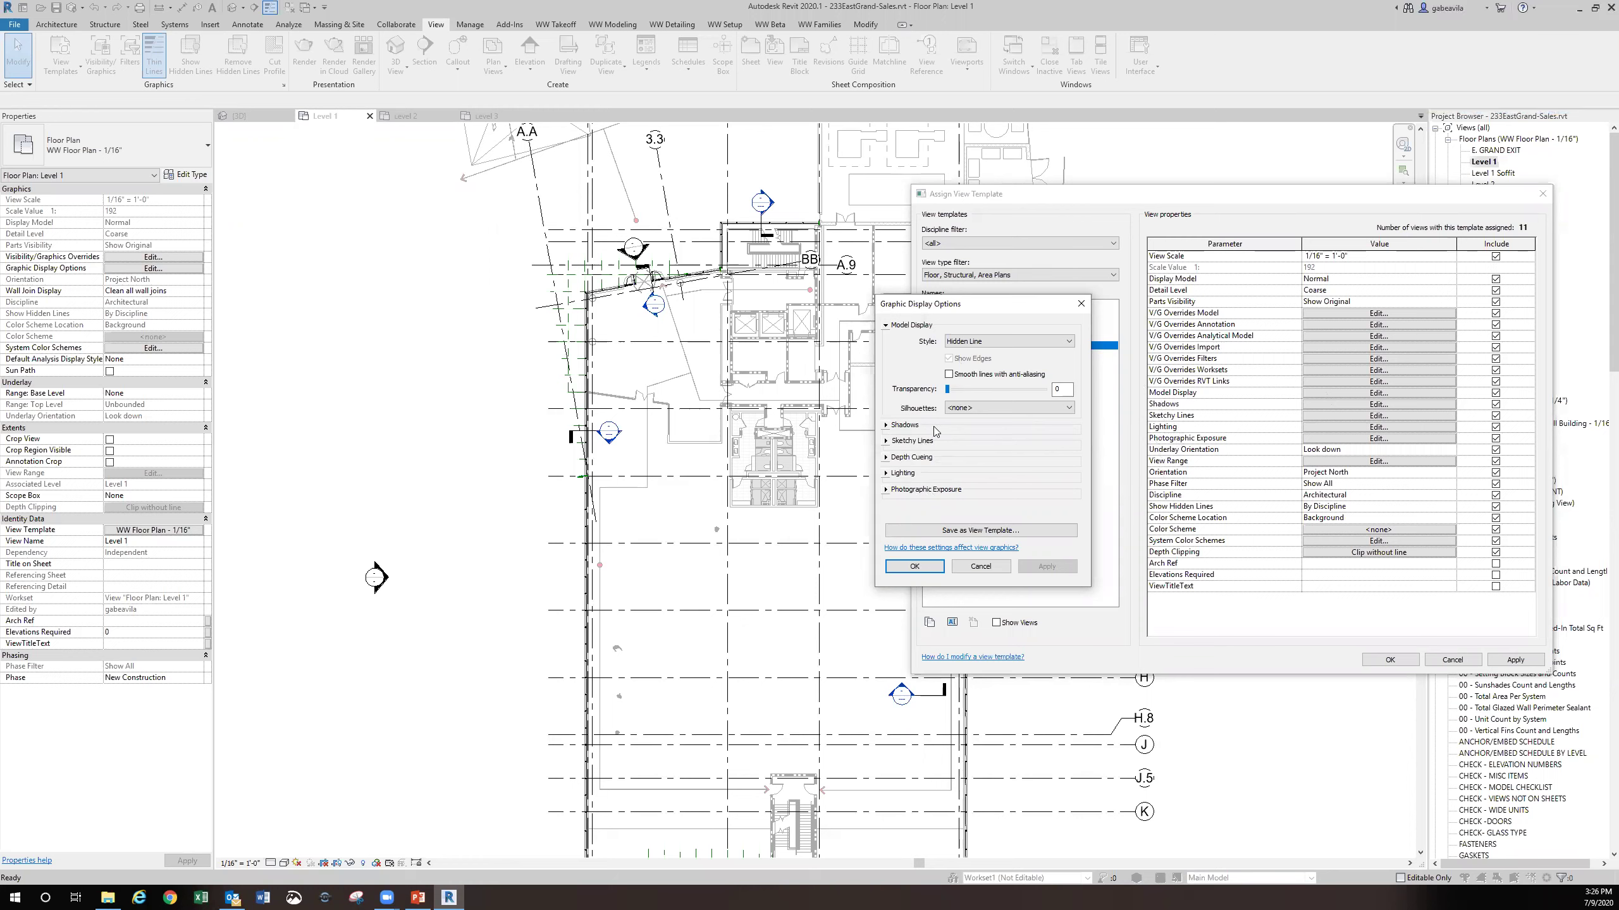
click(1081, 304)
Try Cast Shadows in the floor plan template's display options, apply it, turn it back off and accept the options
click(1331, 404)
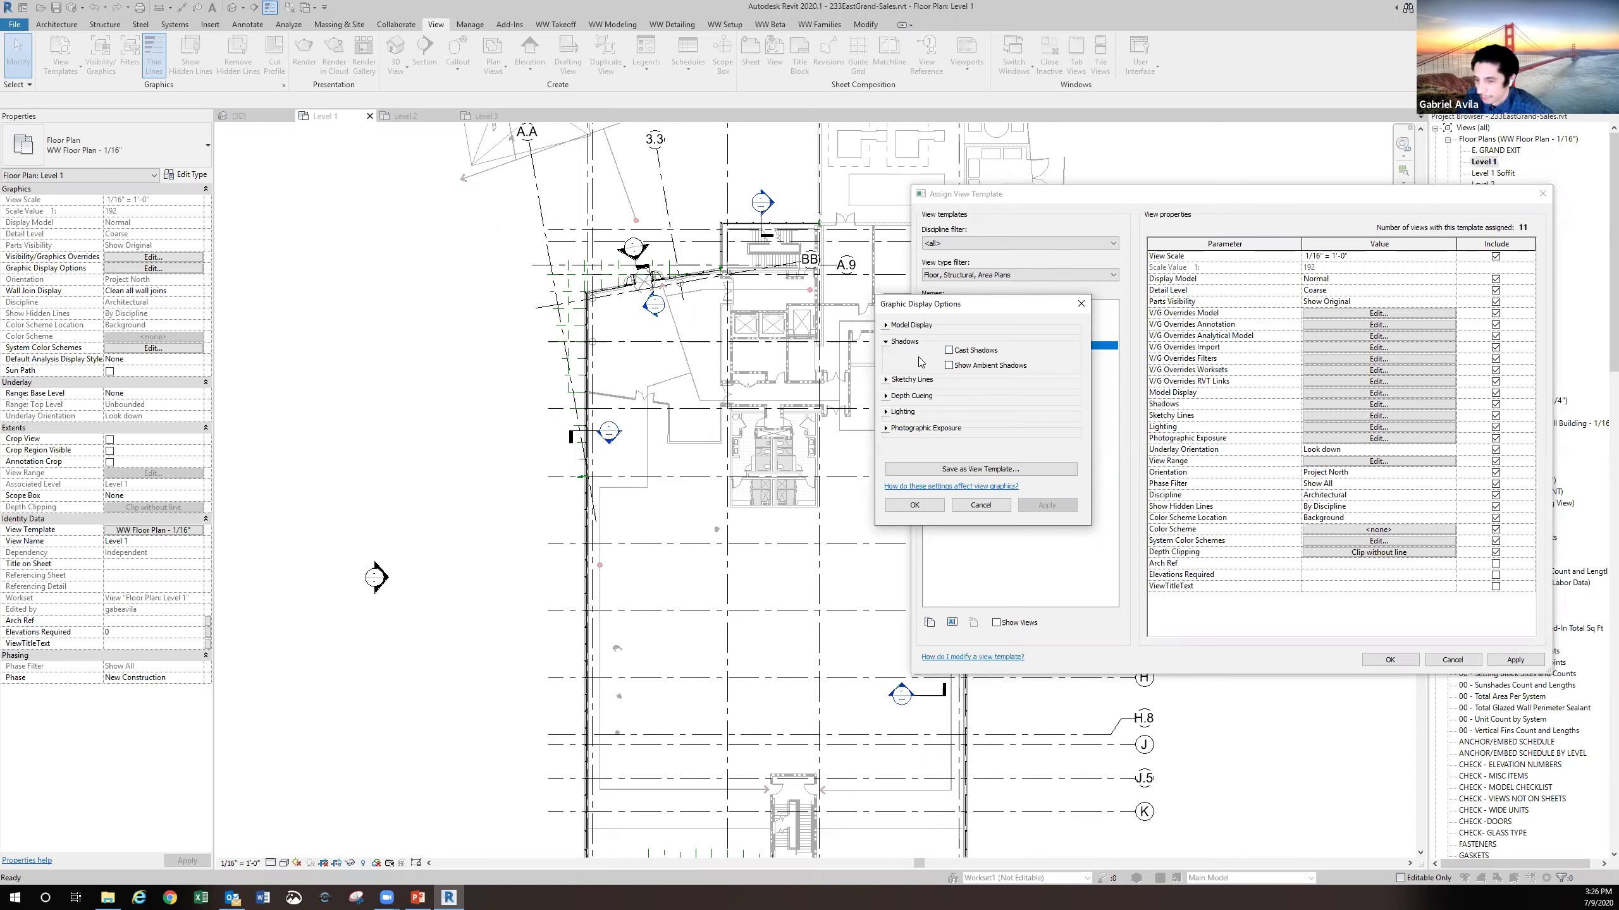
click(949, 350)
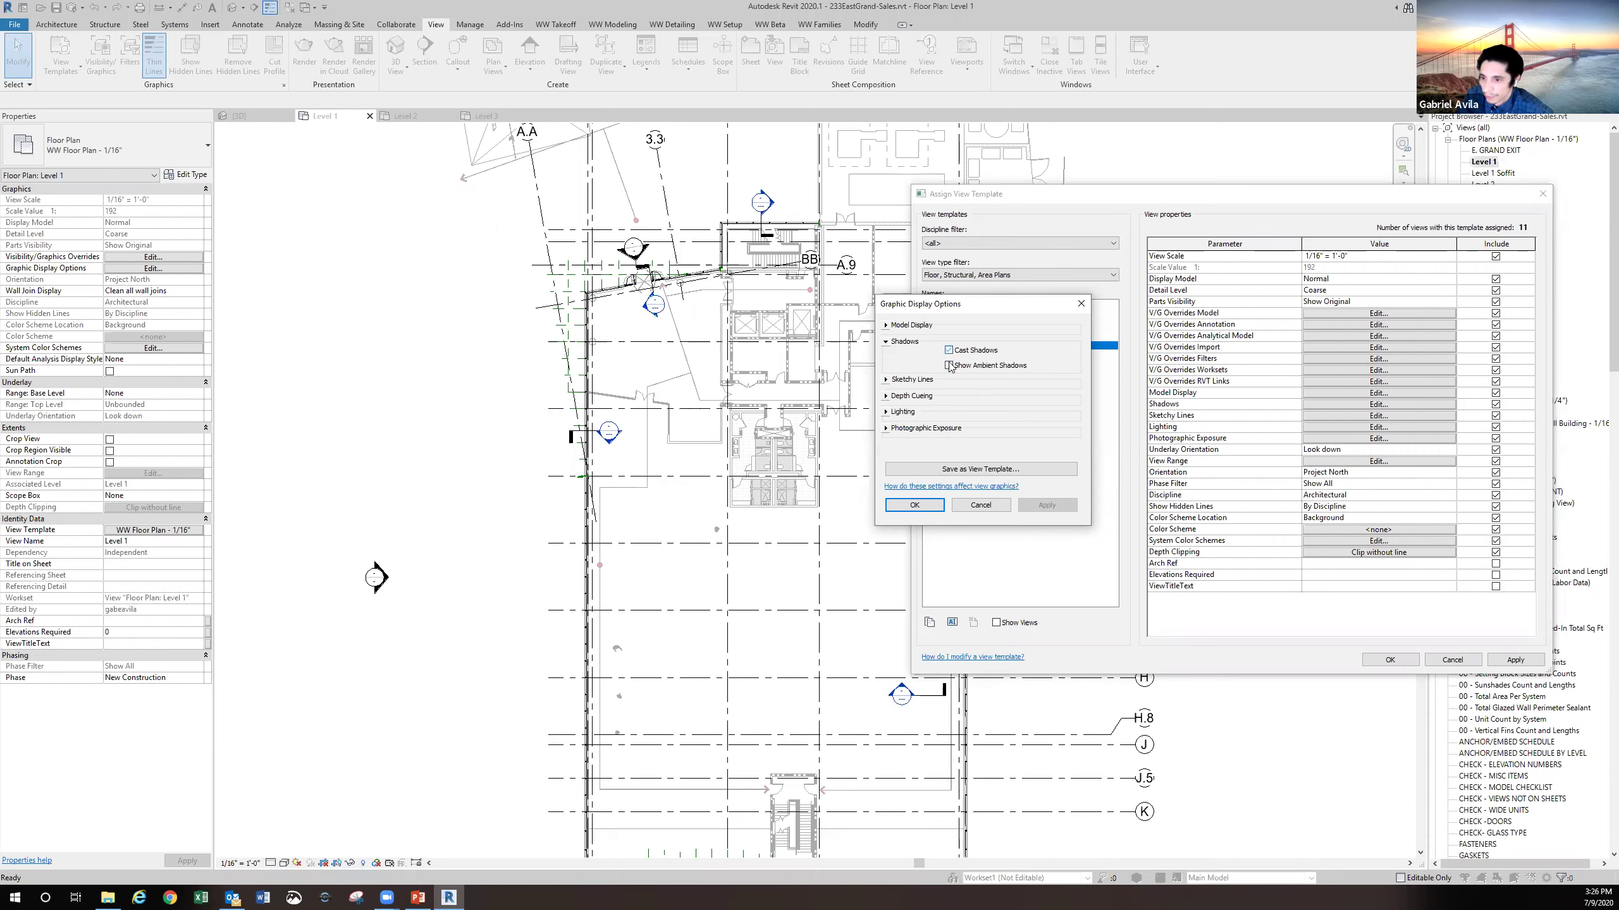
click(1047, 505)
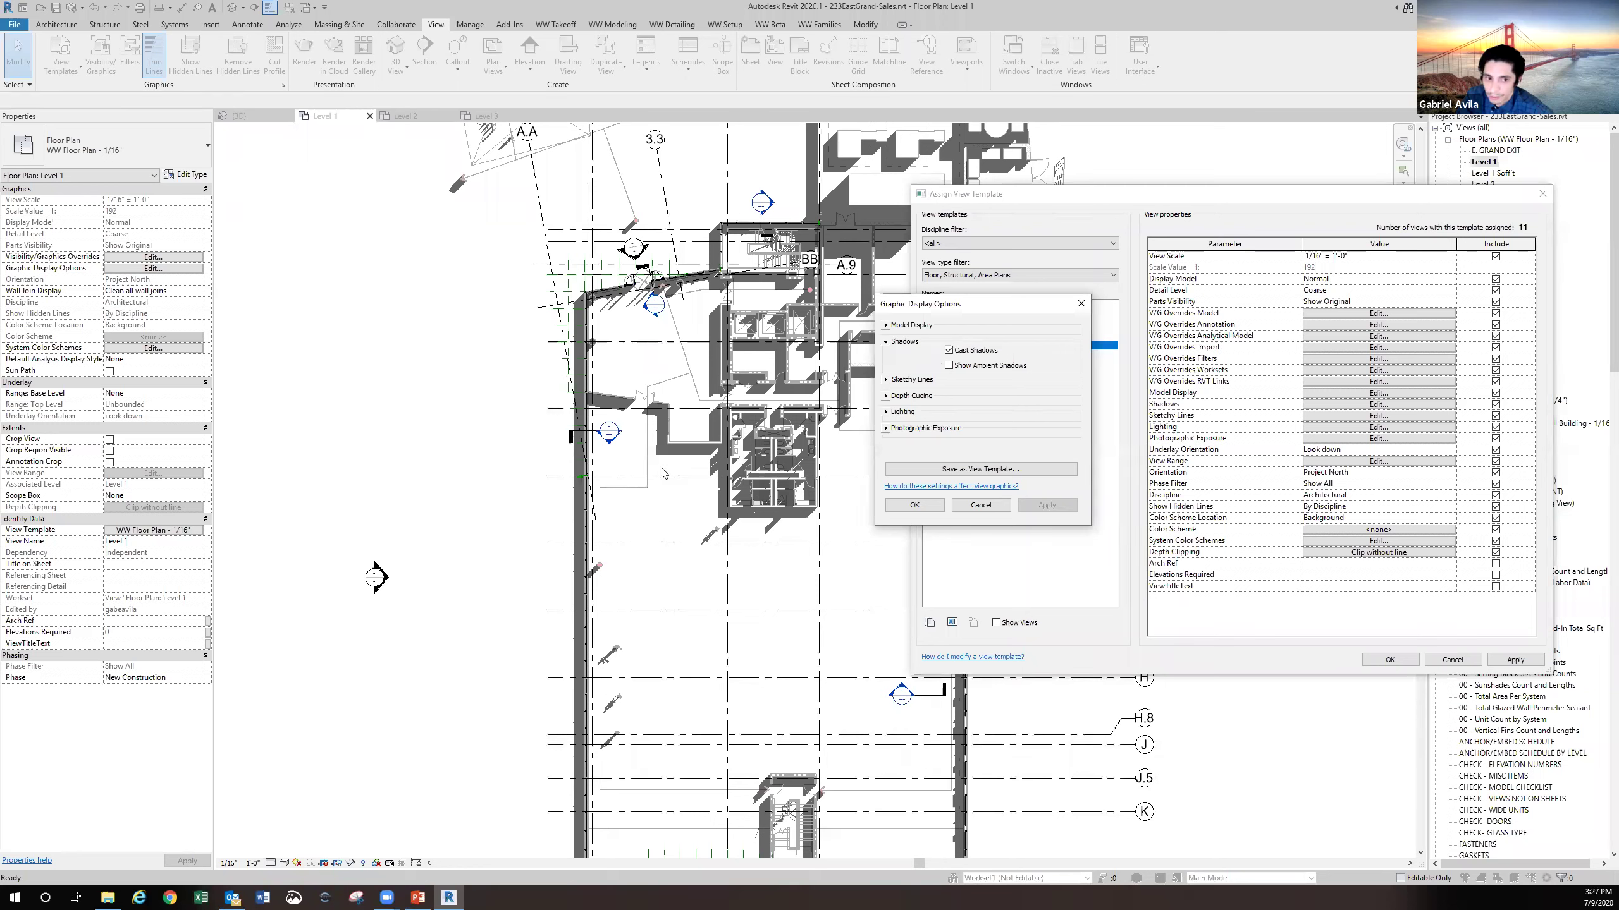
click(948, 351)
click(1033, 508)
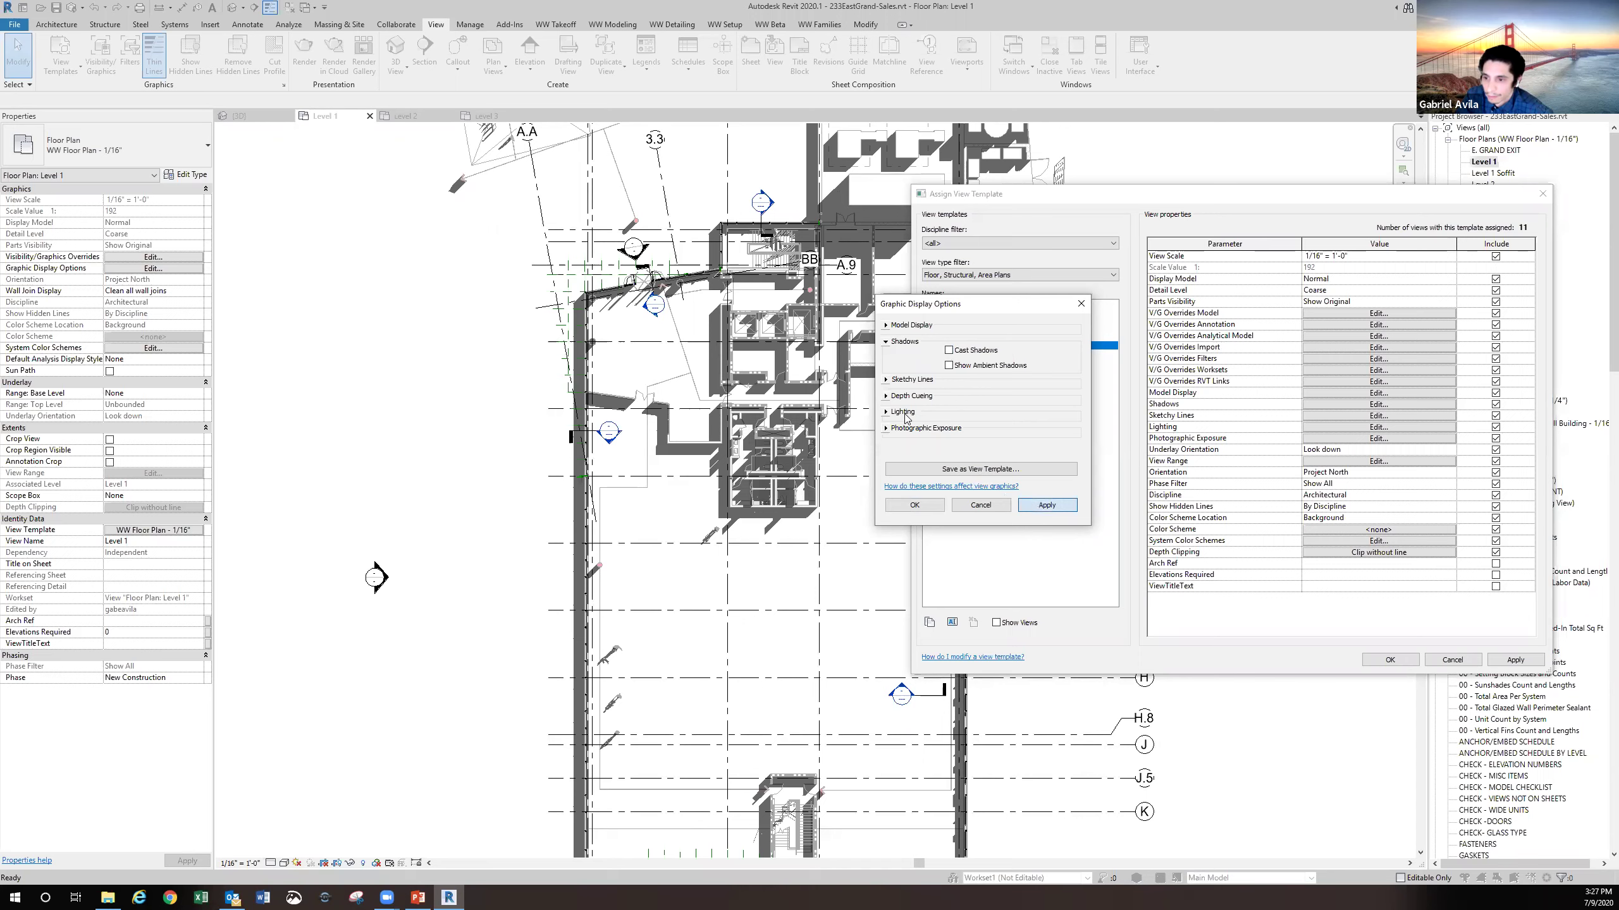
click(887, 380)
click(889, 380)
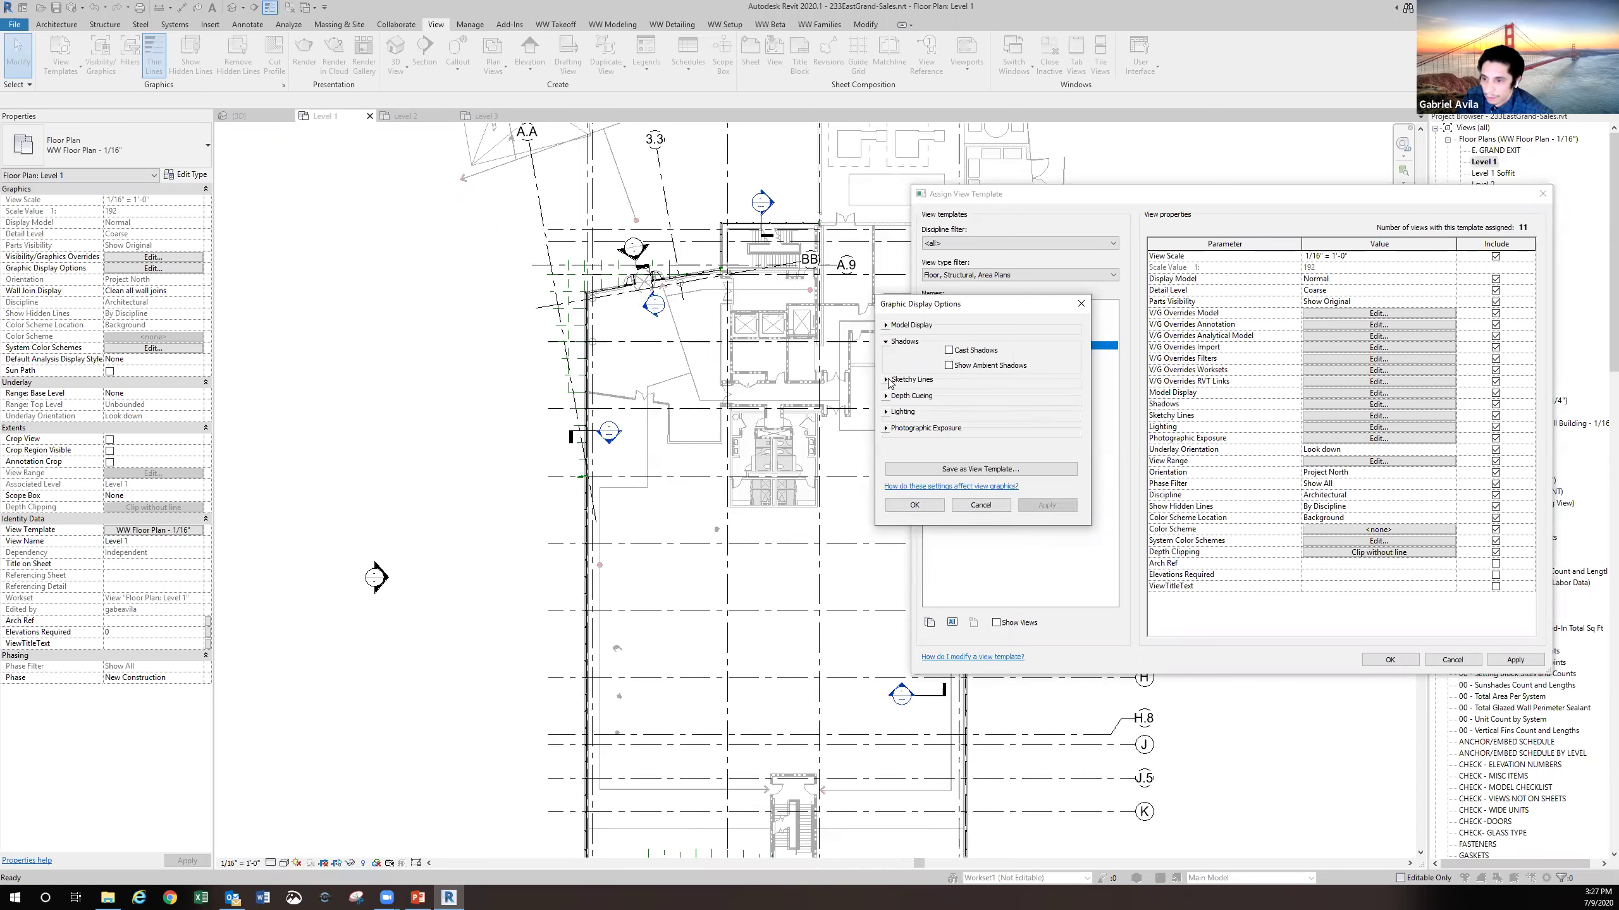
click(913, 505)
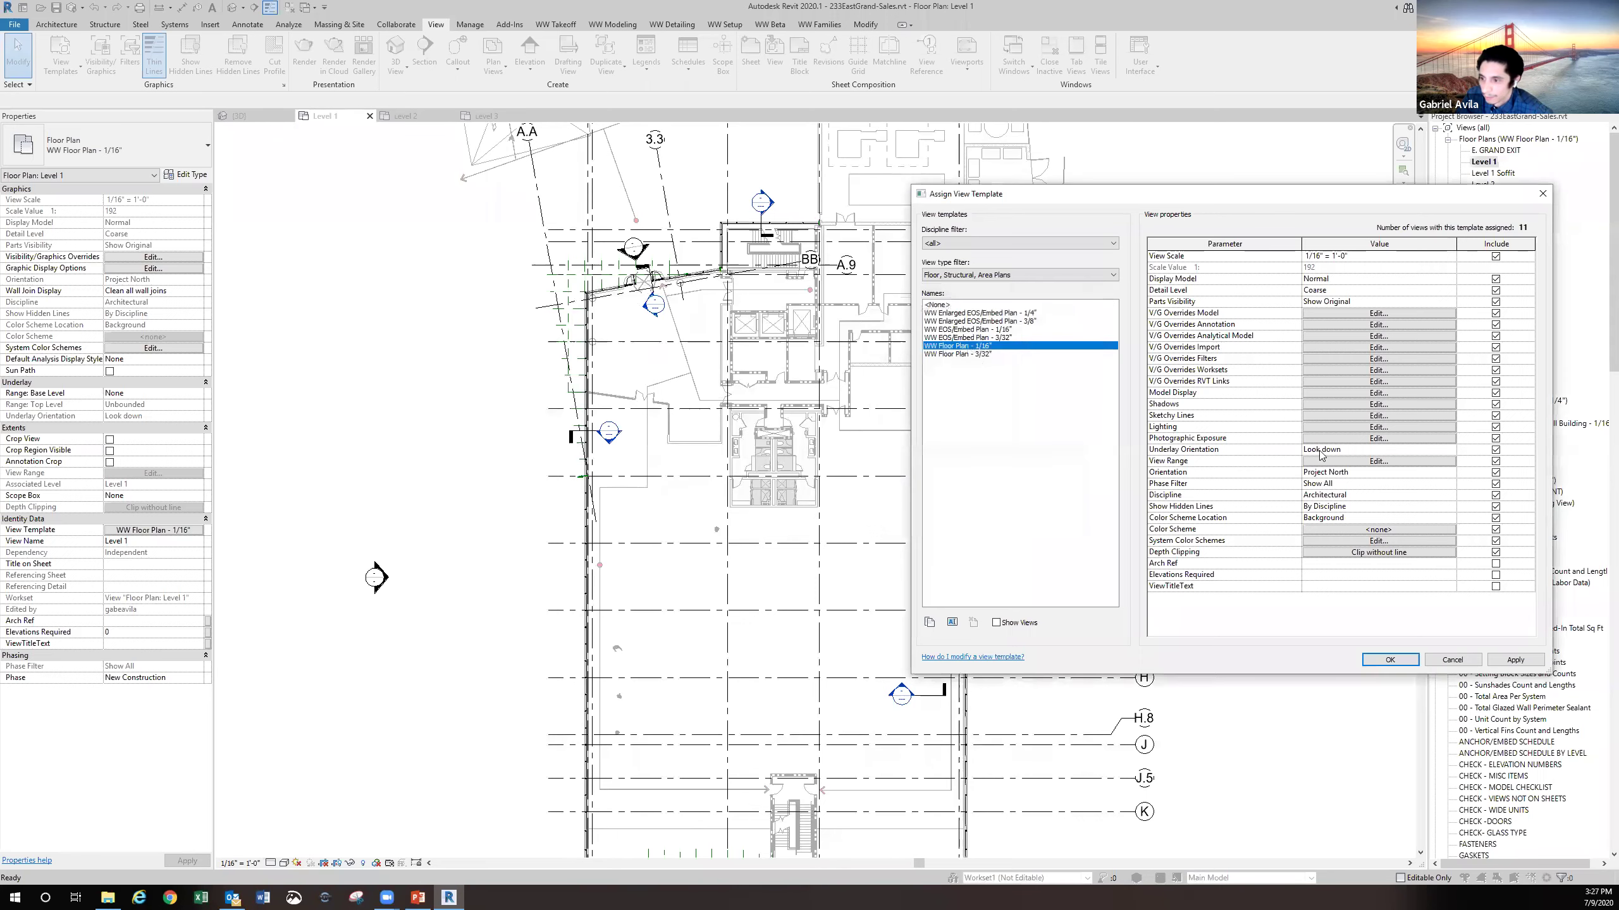
Enable sketchy lines with a jitter of 2 in the floor plan template, accept it and inspect the linework on Level 1
click(1336, 415)
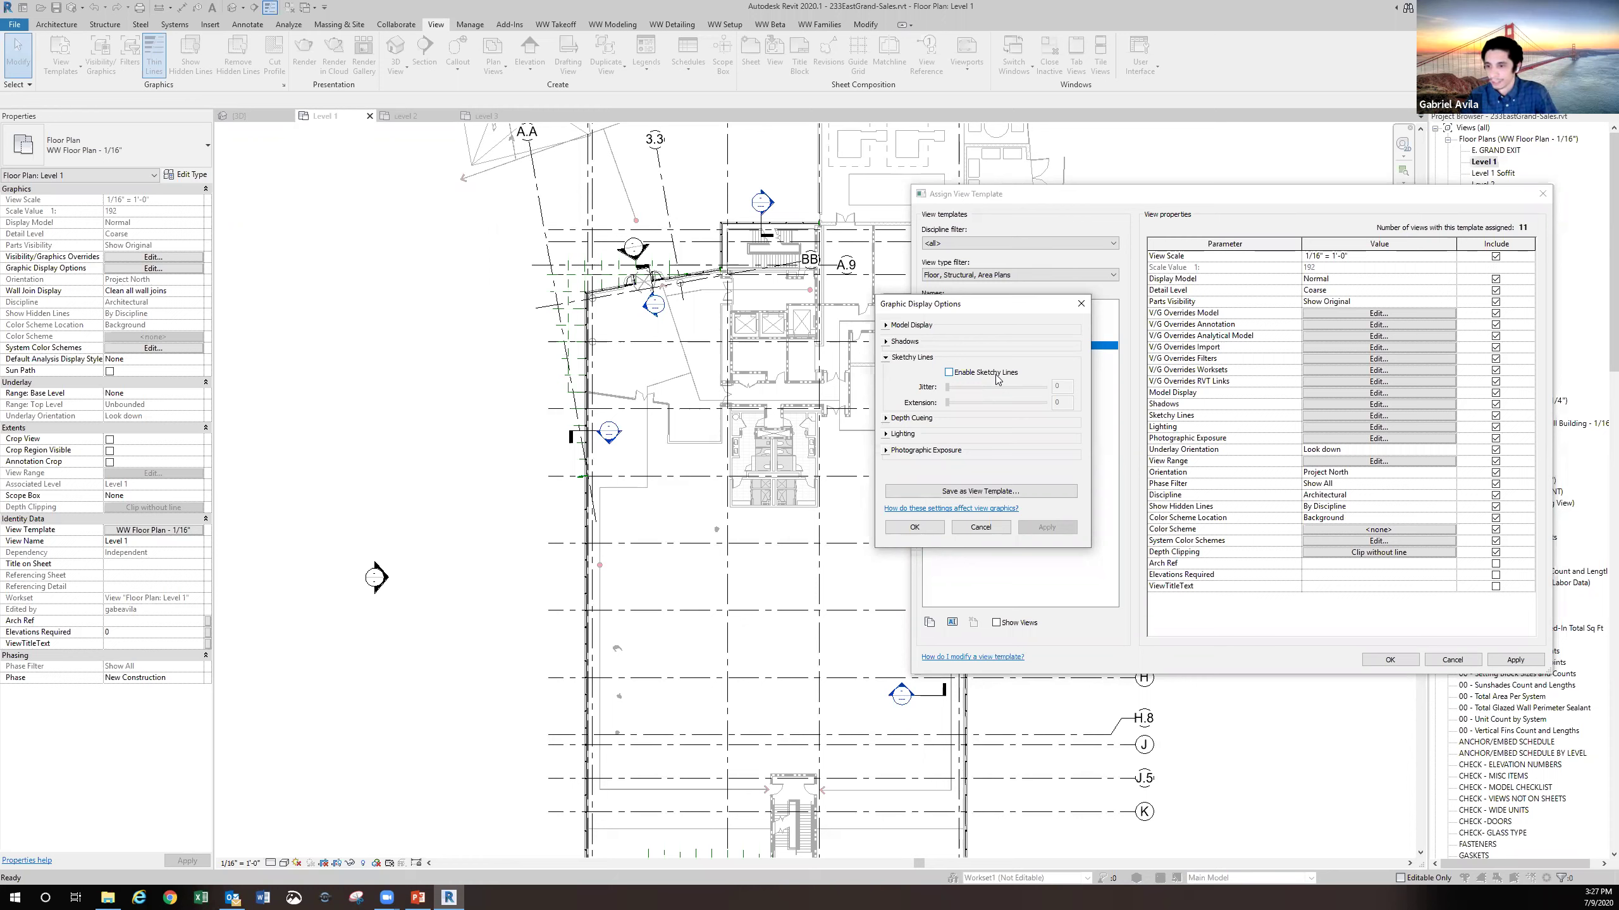
click(949, 373)
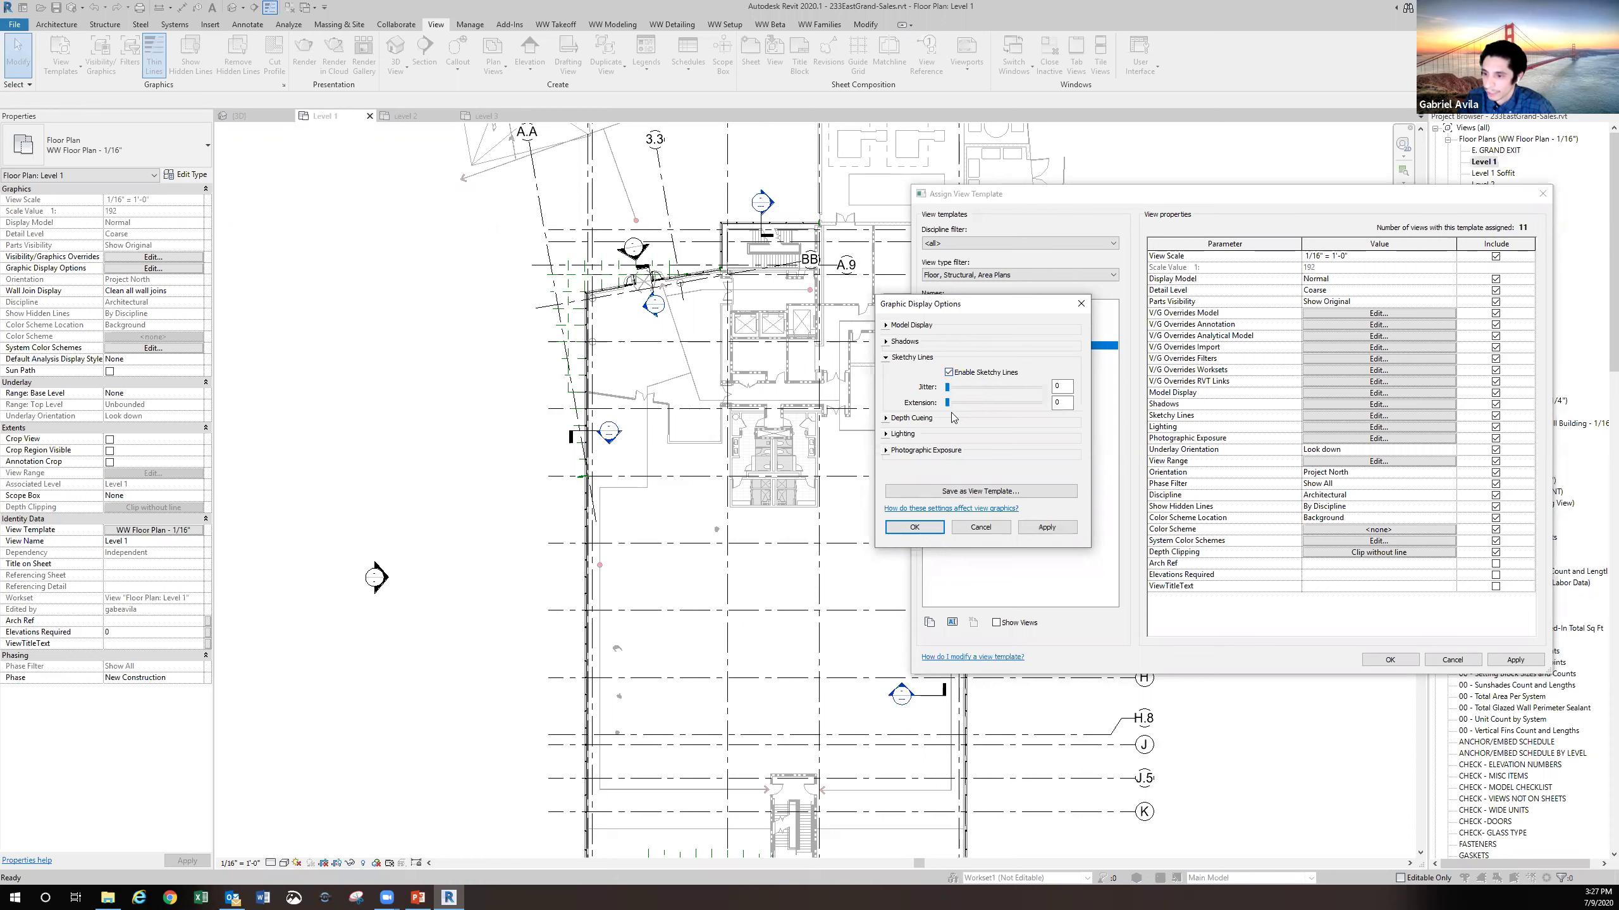
drag(947, 390, 964, 396)
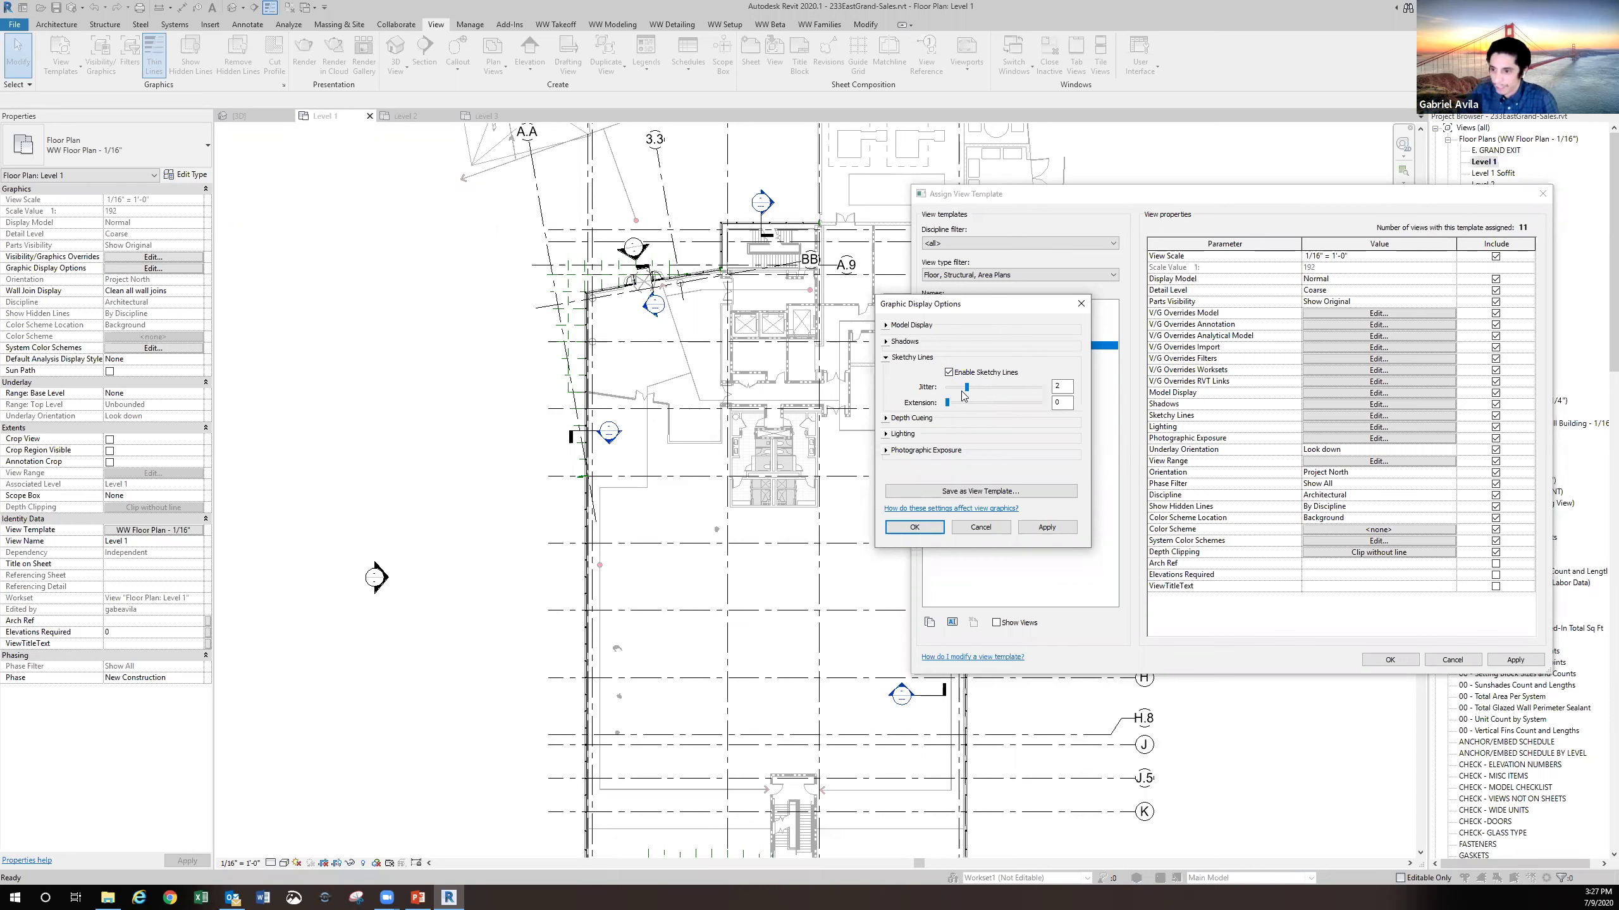
click(1046, 527)
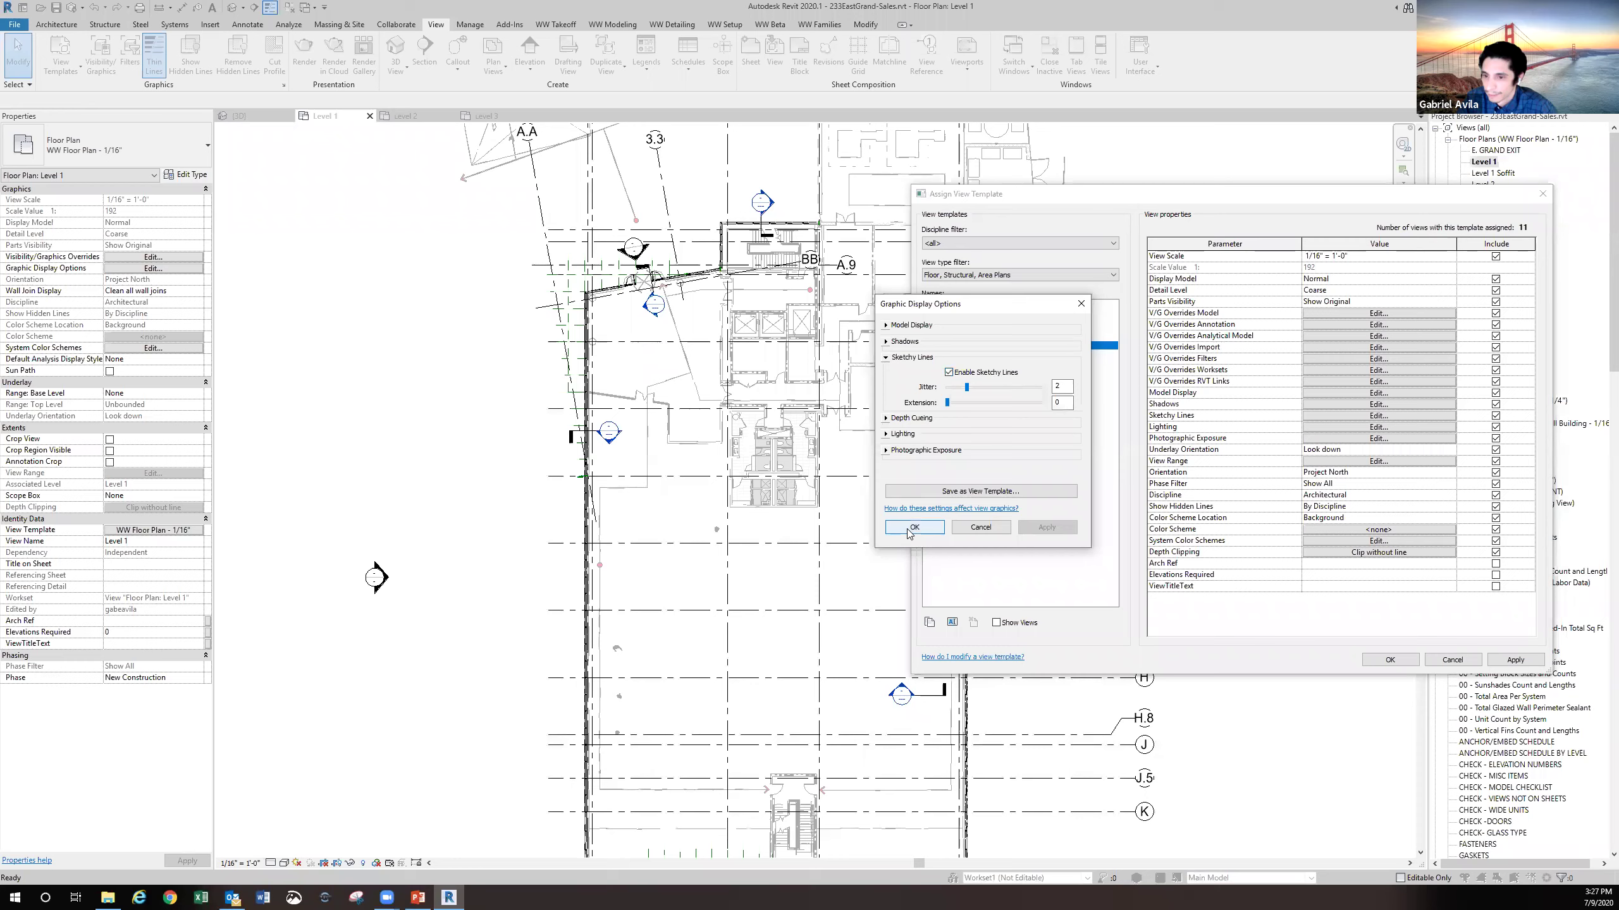
click(910, 527)
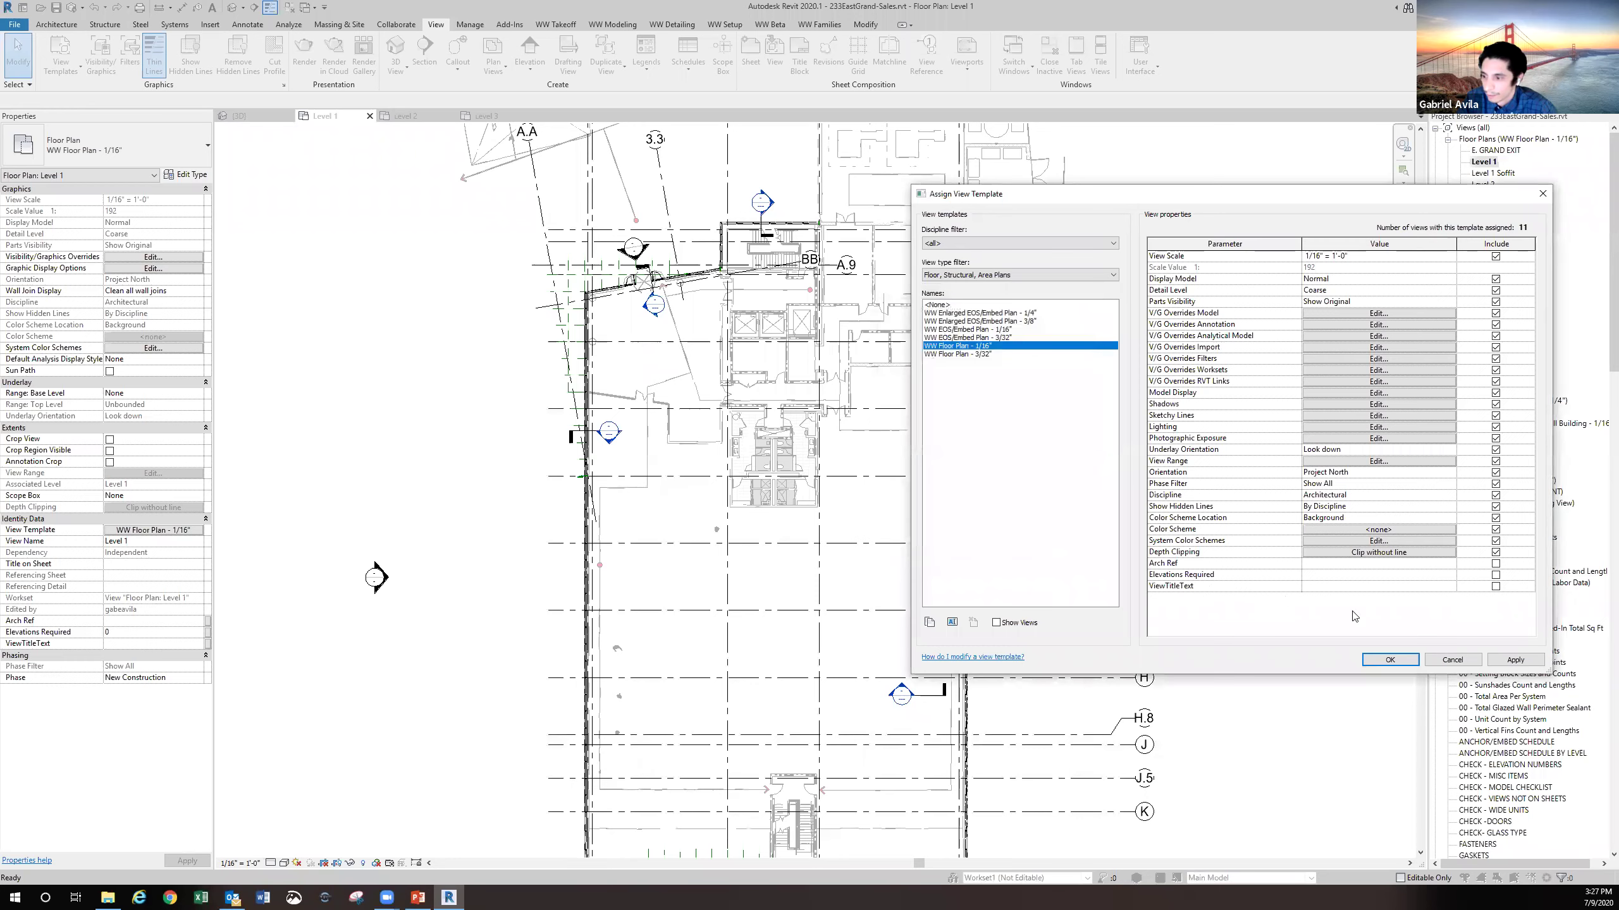
click(1390, 660)
scroll(728, 212, up, 1)
scroll(728, 212, up, 5)
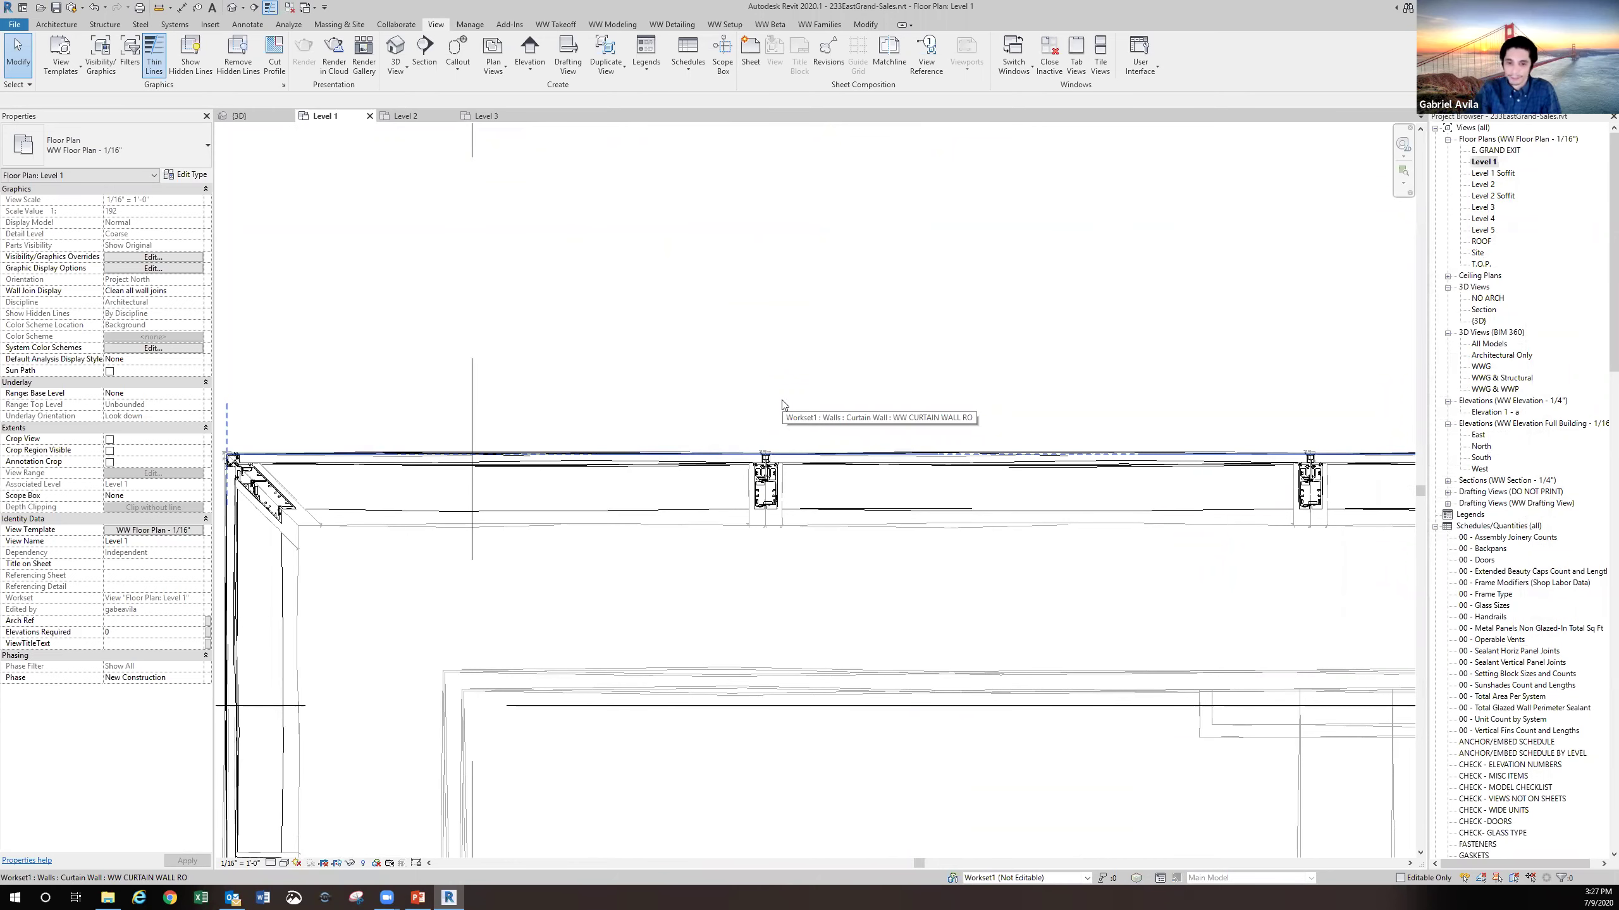
scroll(796, 484, down, 2)
middle_drag(799, 499, 777, 415)
scroll(678, 561, up, 1)
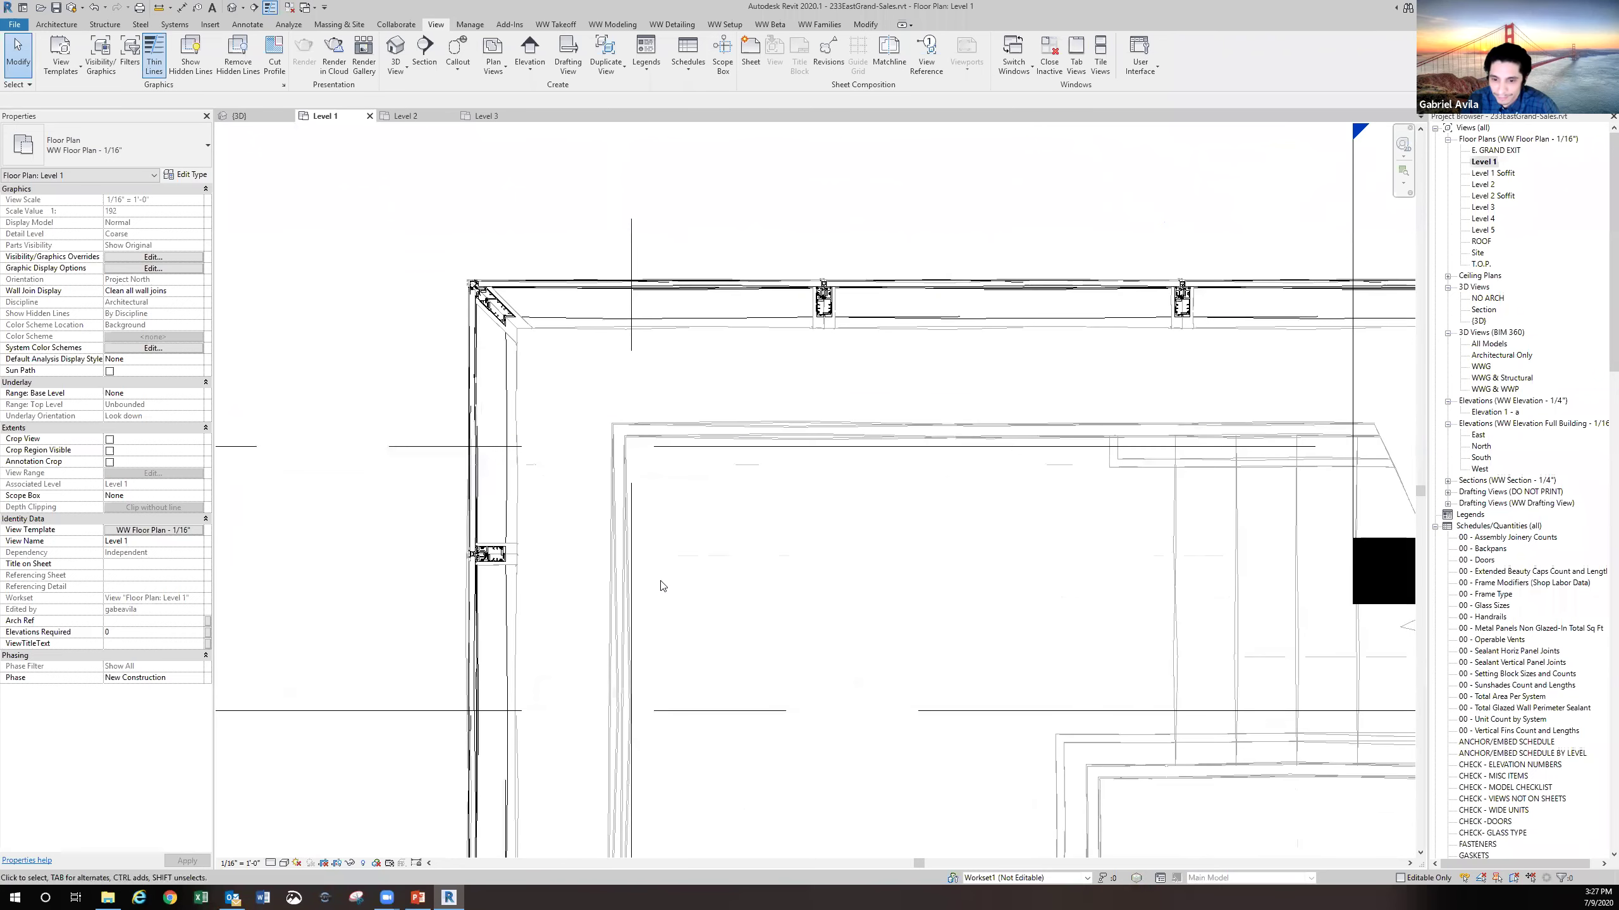
Try to turn sketchy lines off in Level 1's view template display options
click(153, 530)
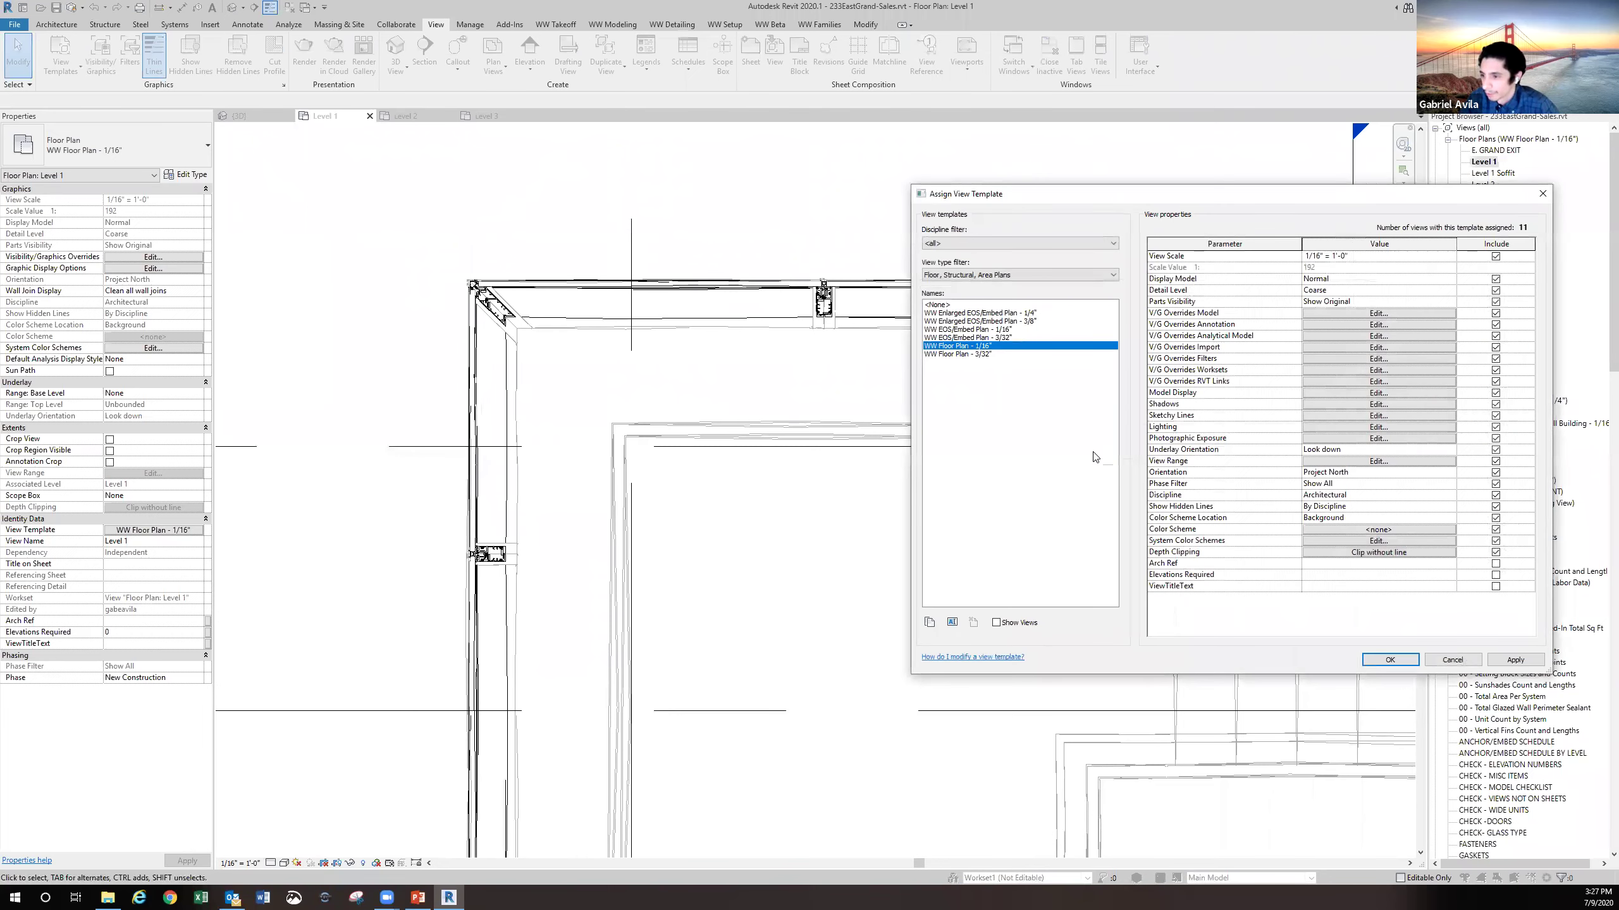
click(1342, 413)
click(949, 372)
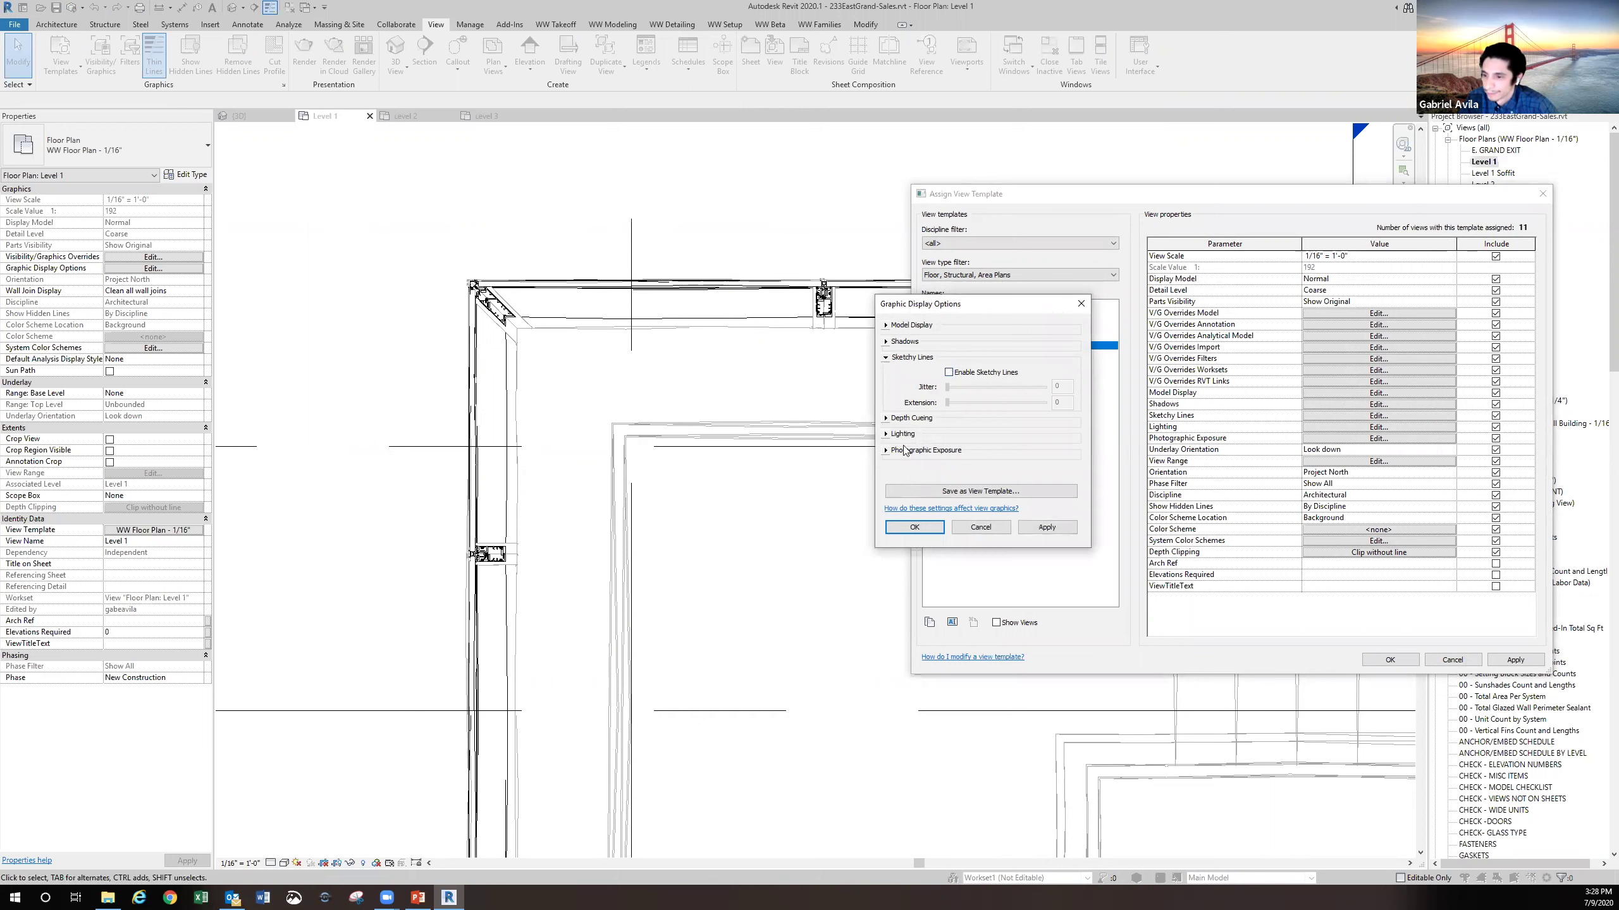
click(915, 527)
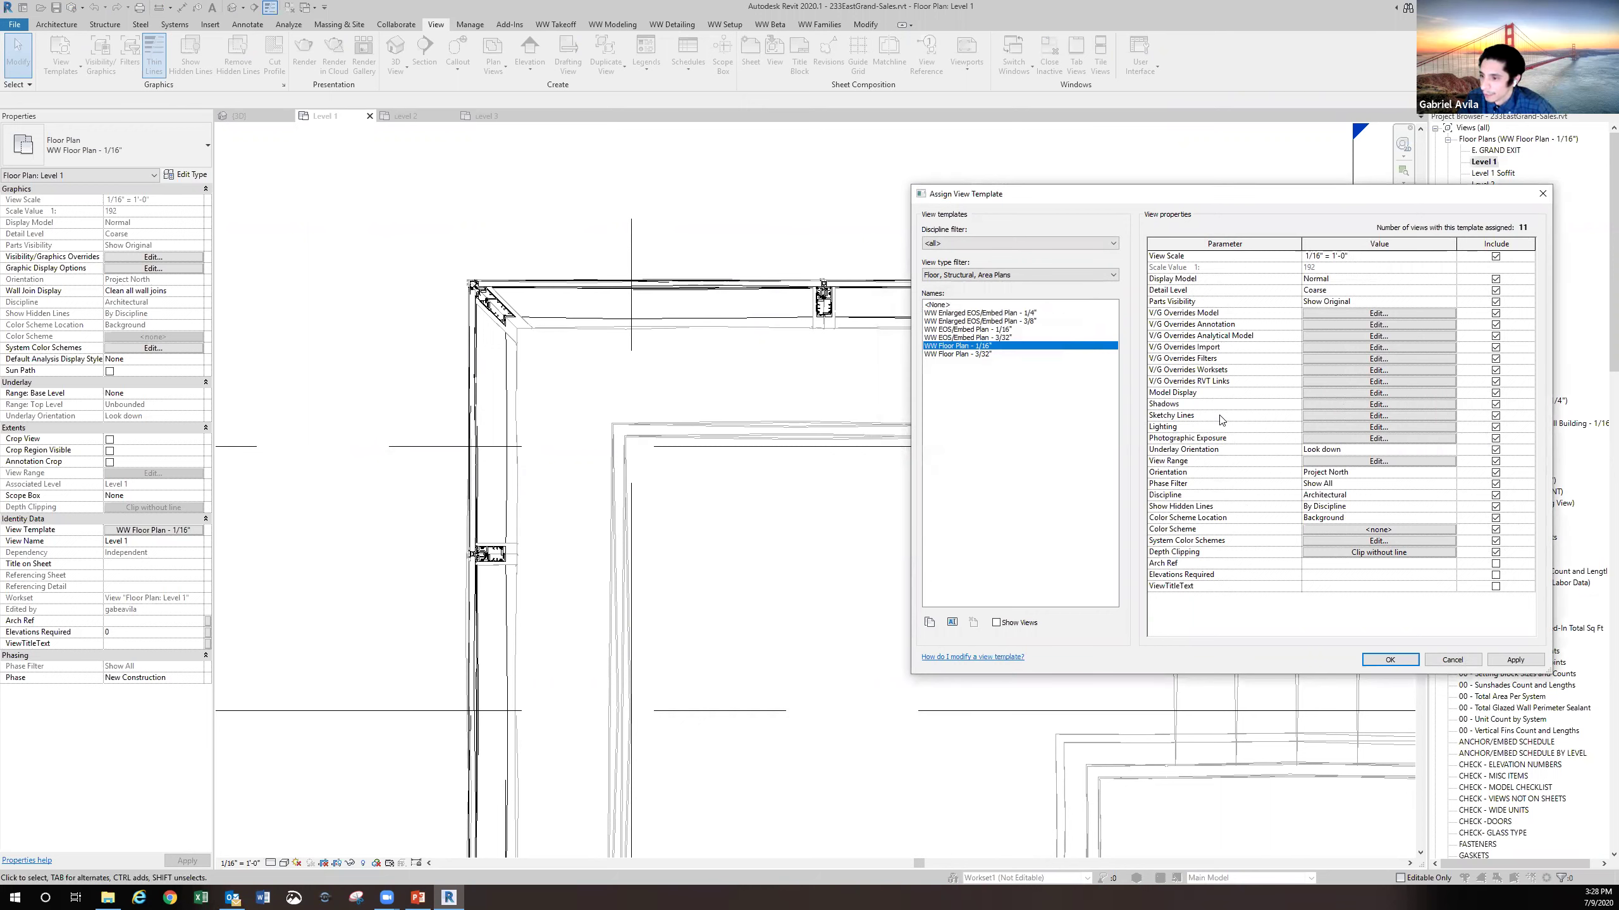
Review the lighting and depth cueing options in the floor plan template, then cancel both the display options and the template changes
click(1312, 426)
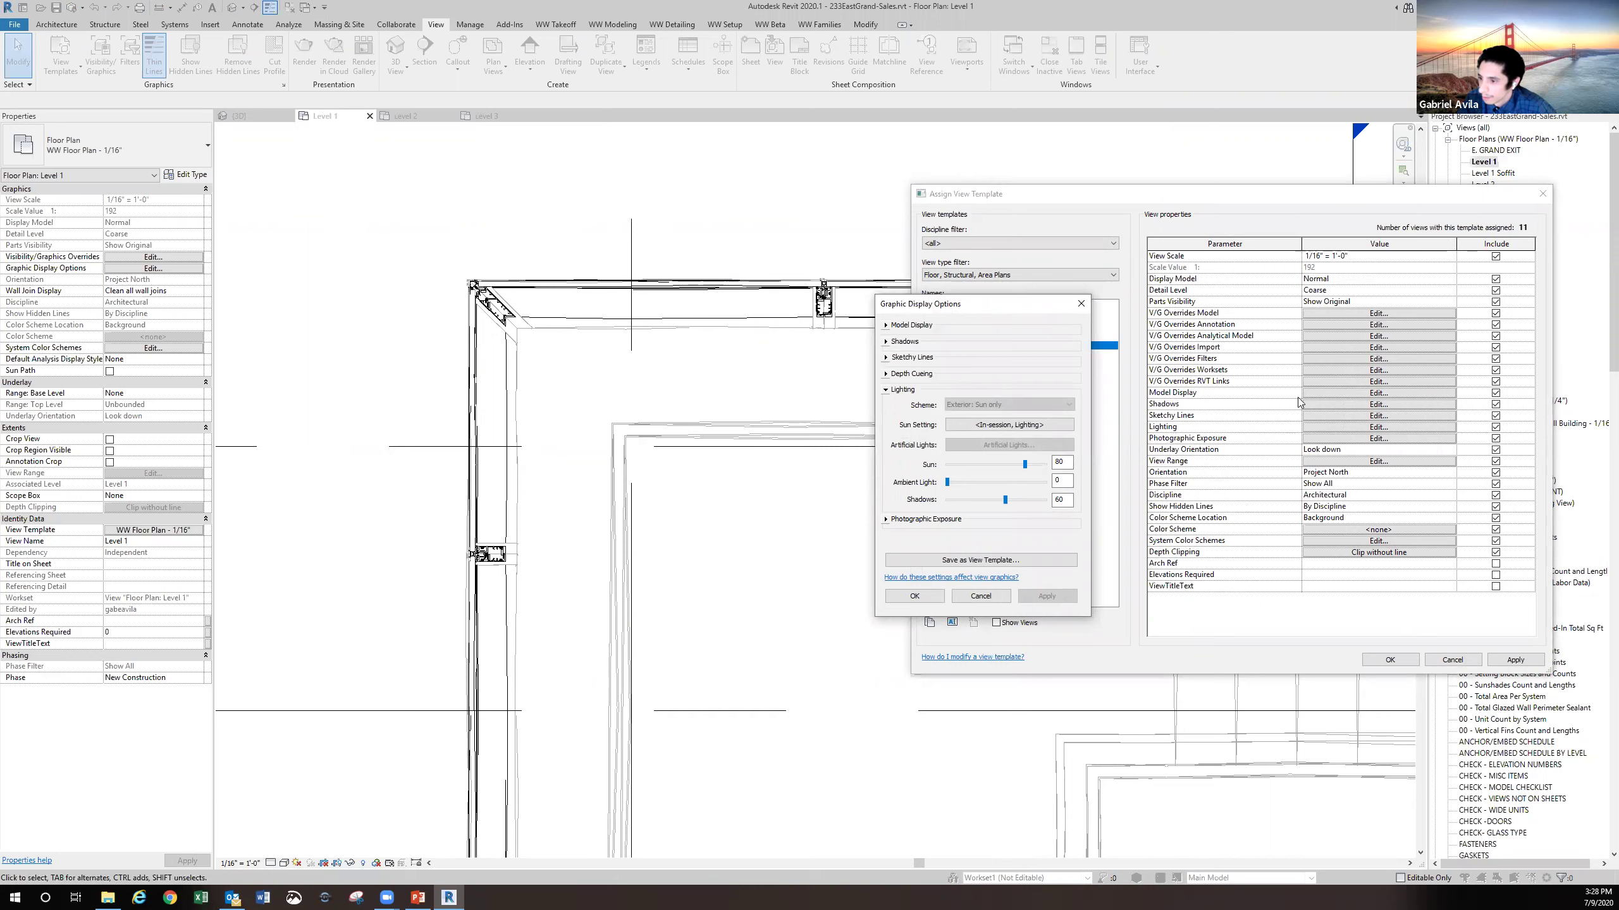
click(887, 375)
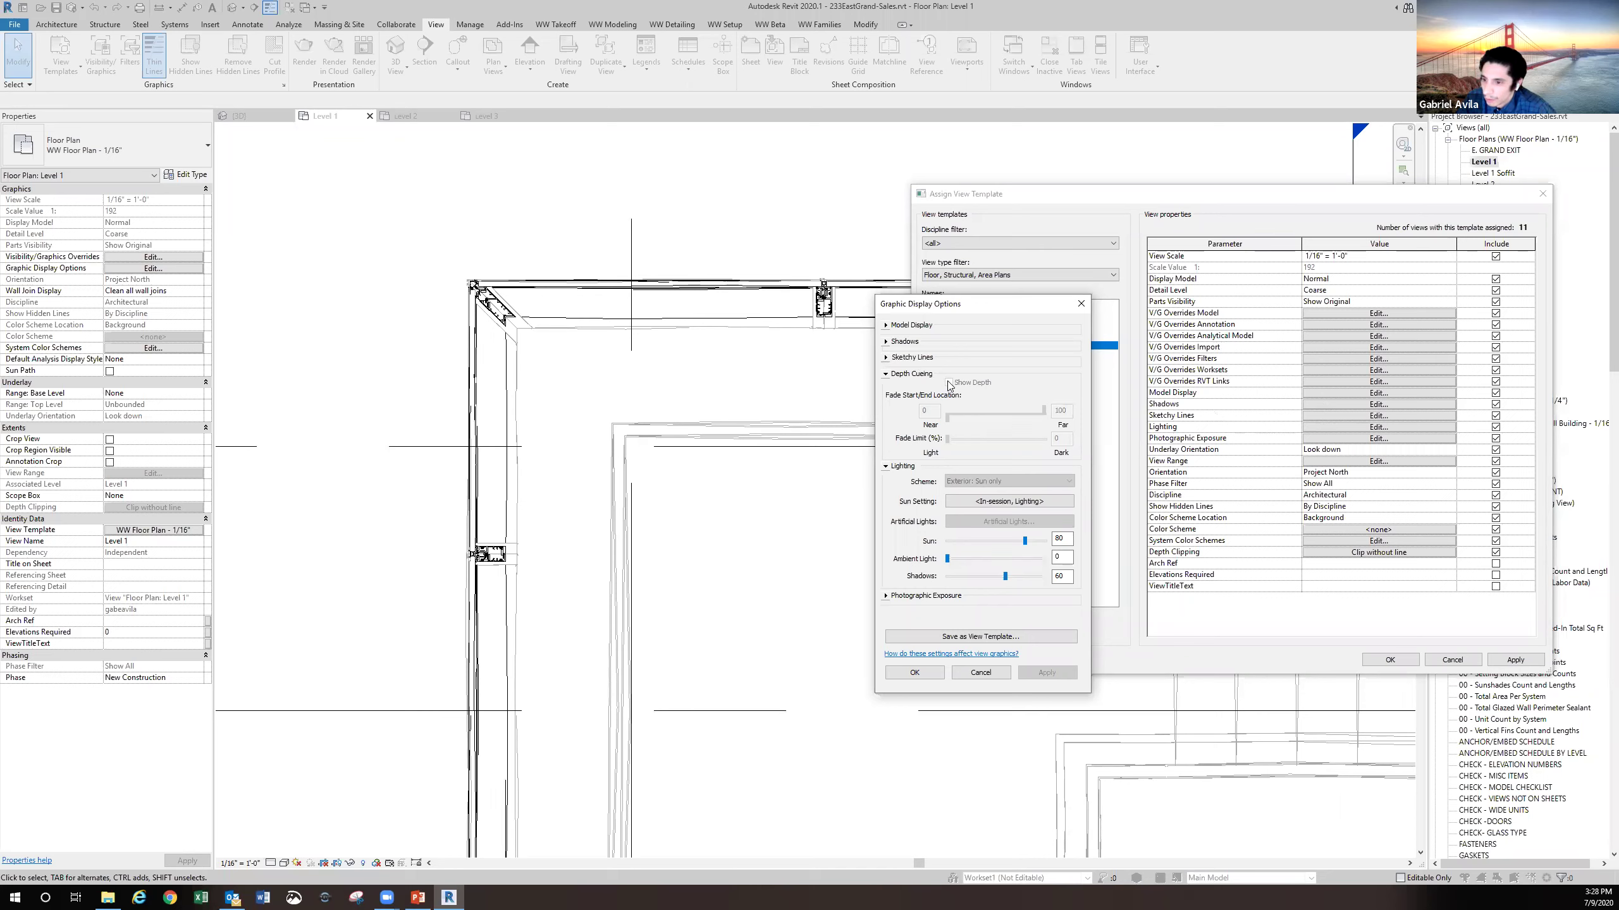
click(980, 673)
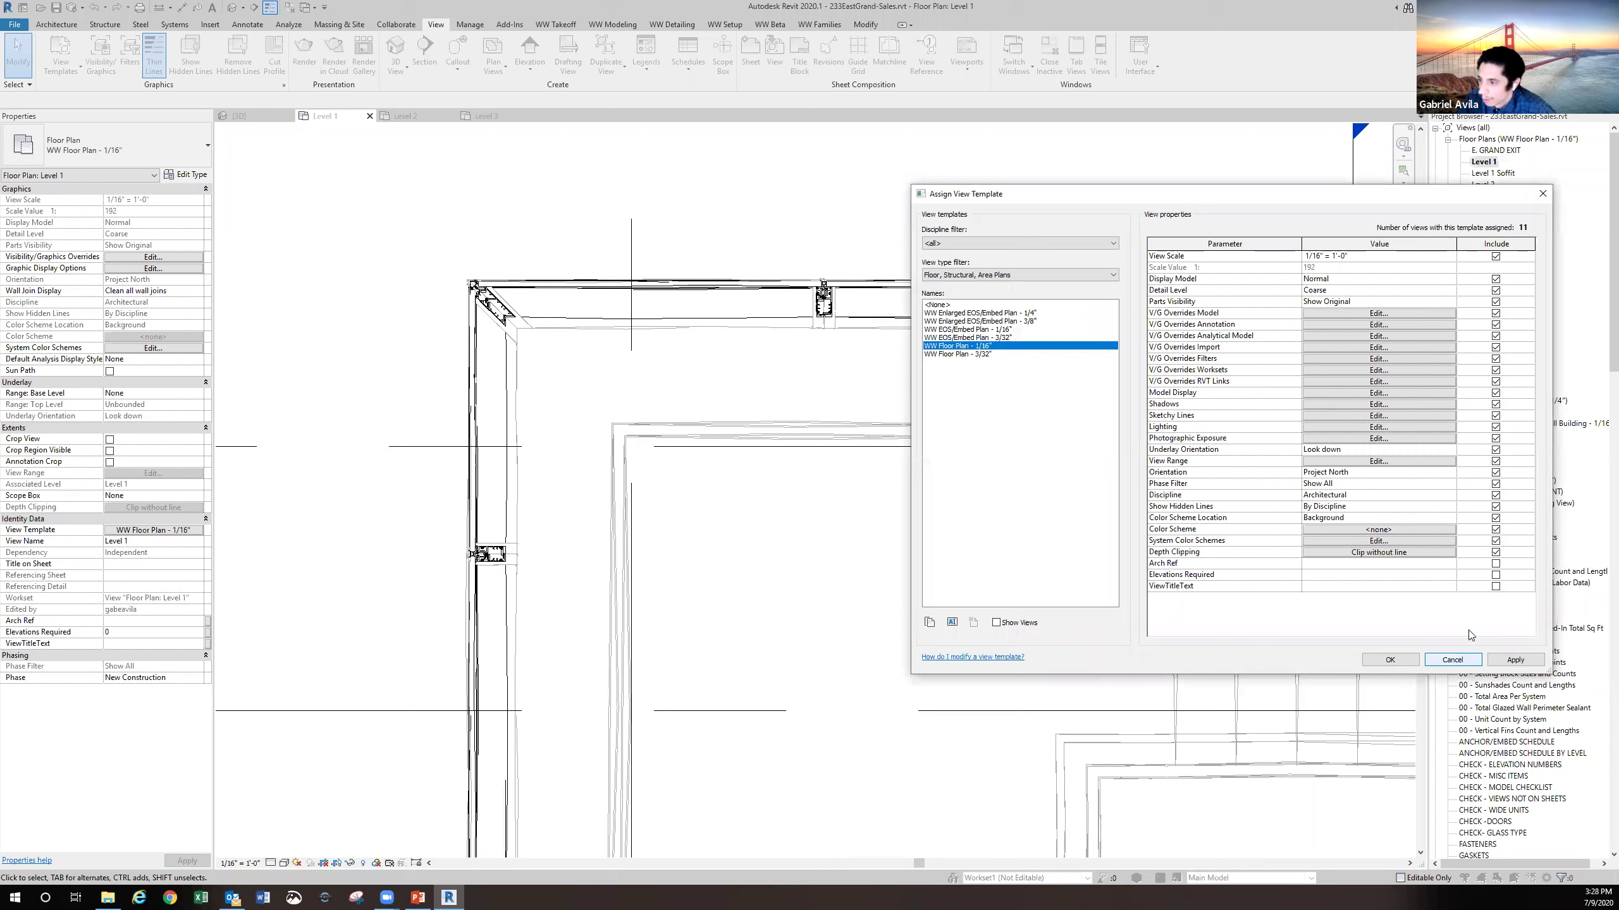
key(Escape)
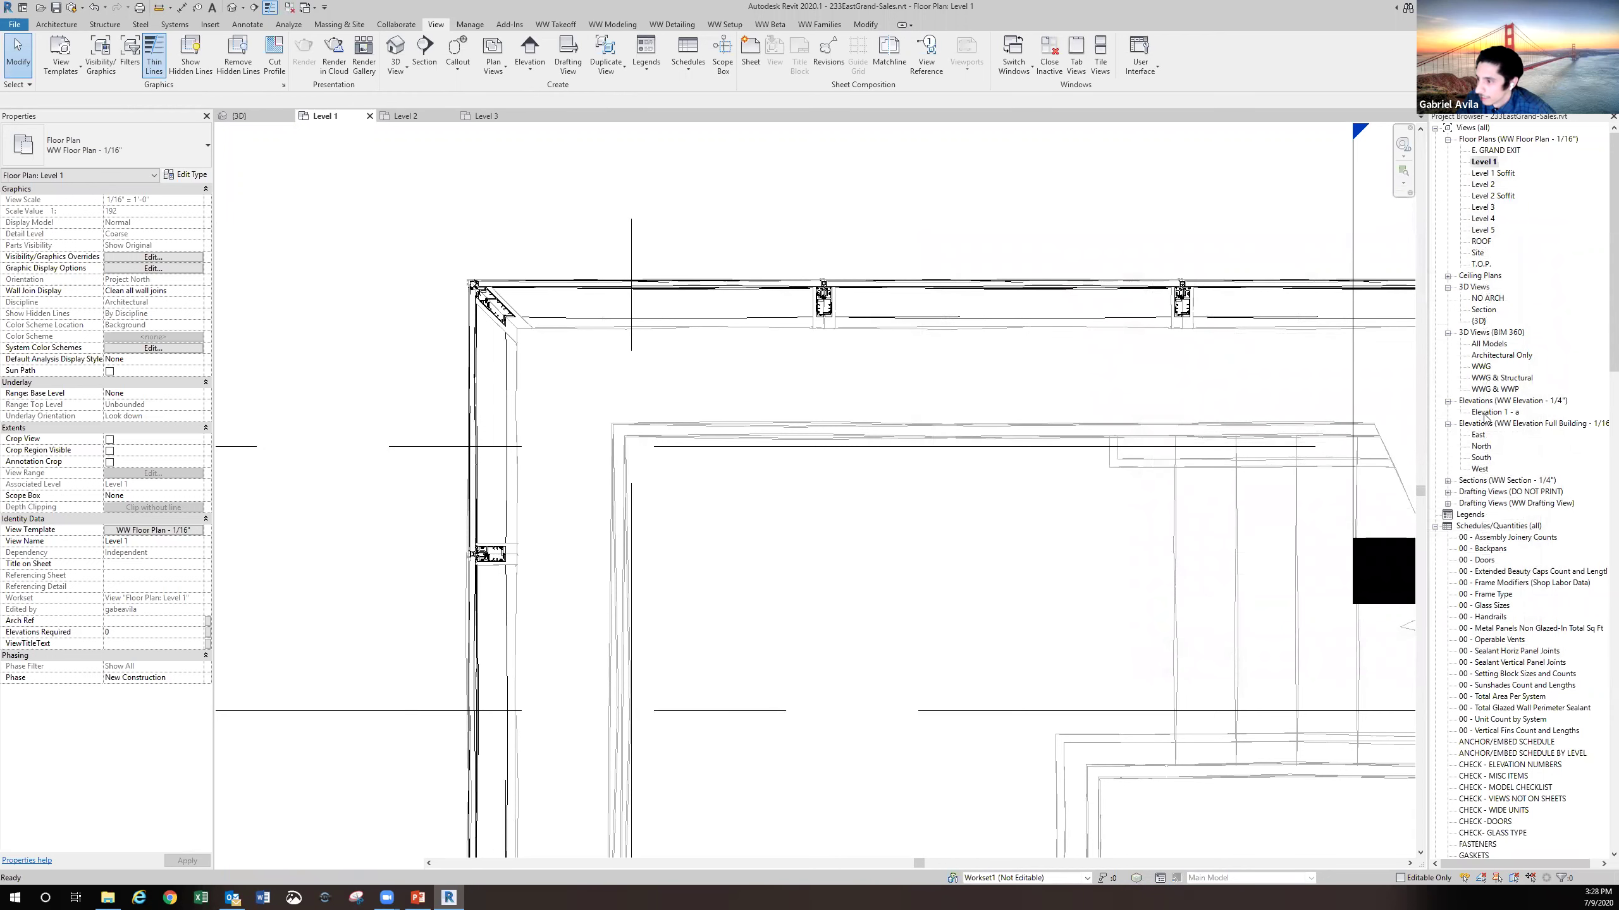
Open Elevation 1 - a and try Show Depth in its view template's depth cueing, cancelling the display options and template changes
double_click(1486, 413)
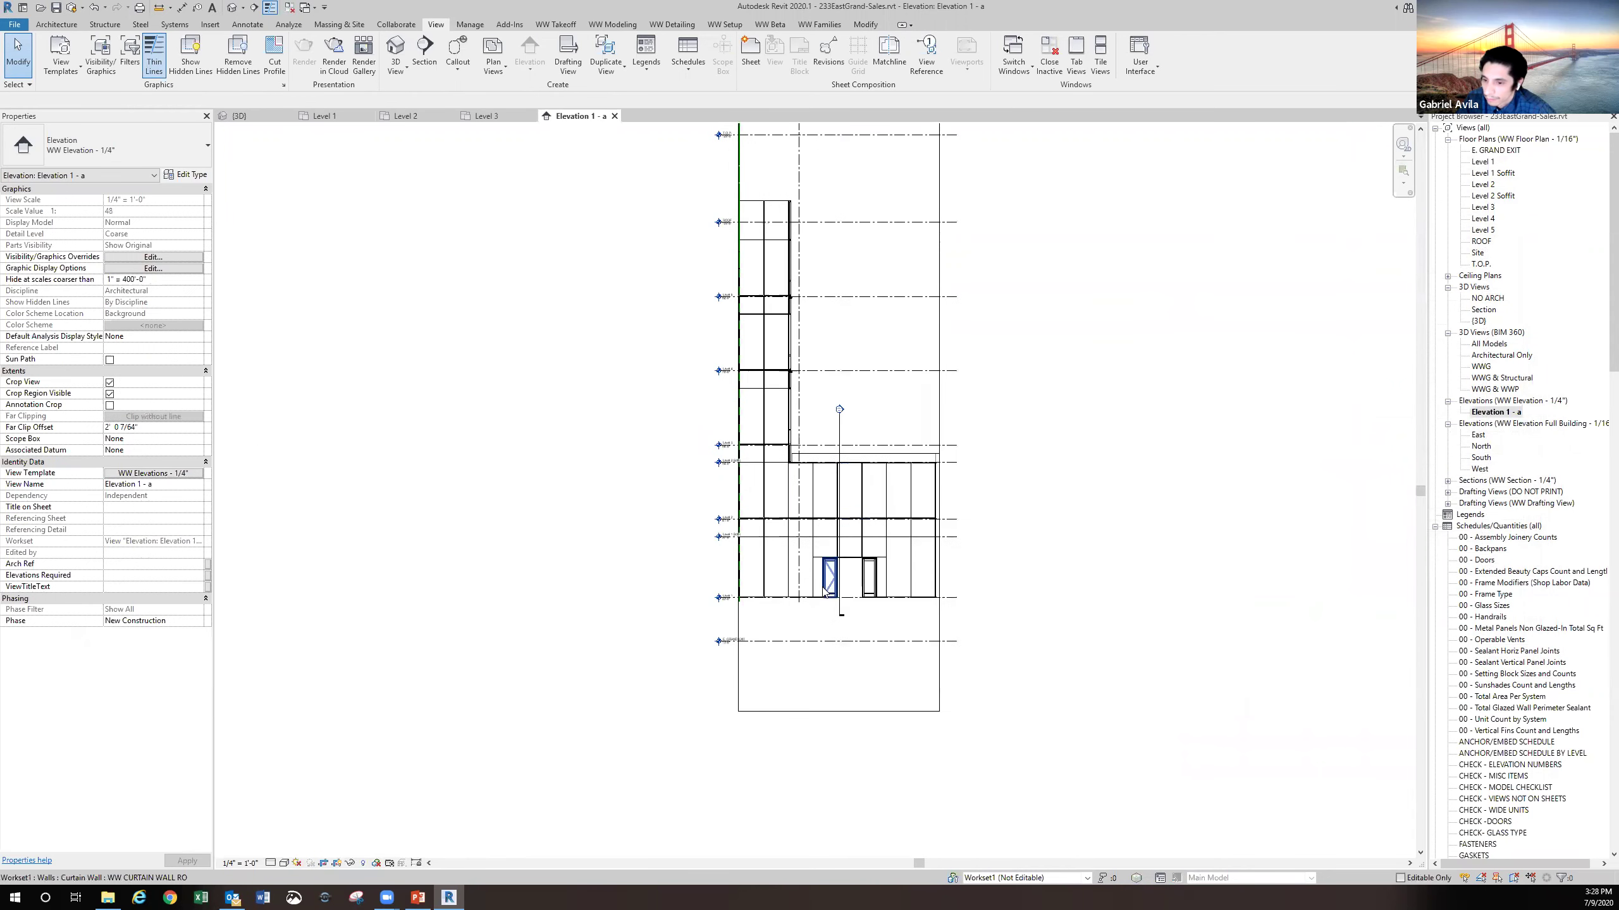
scroll(825, 592, up, 4)
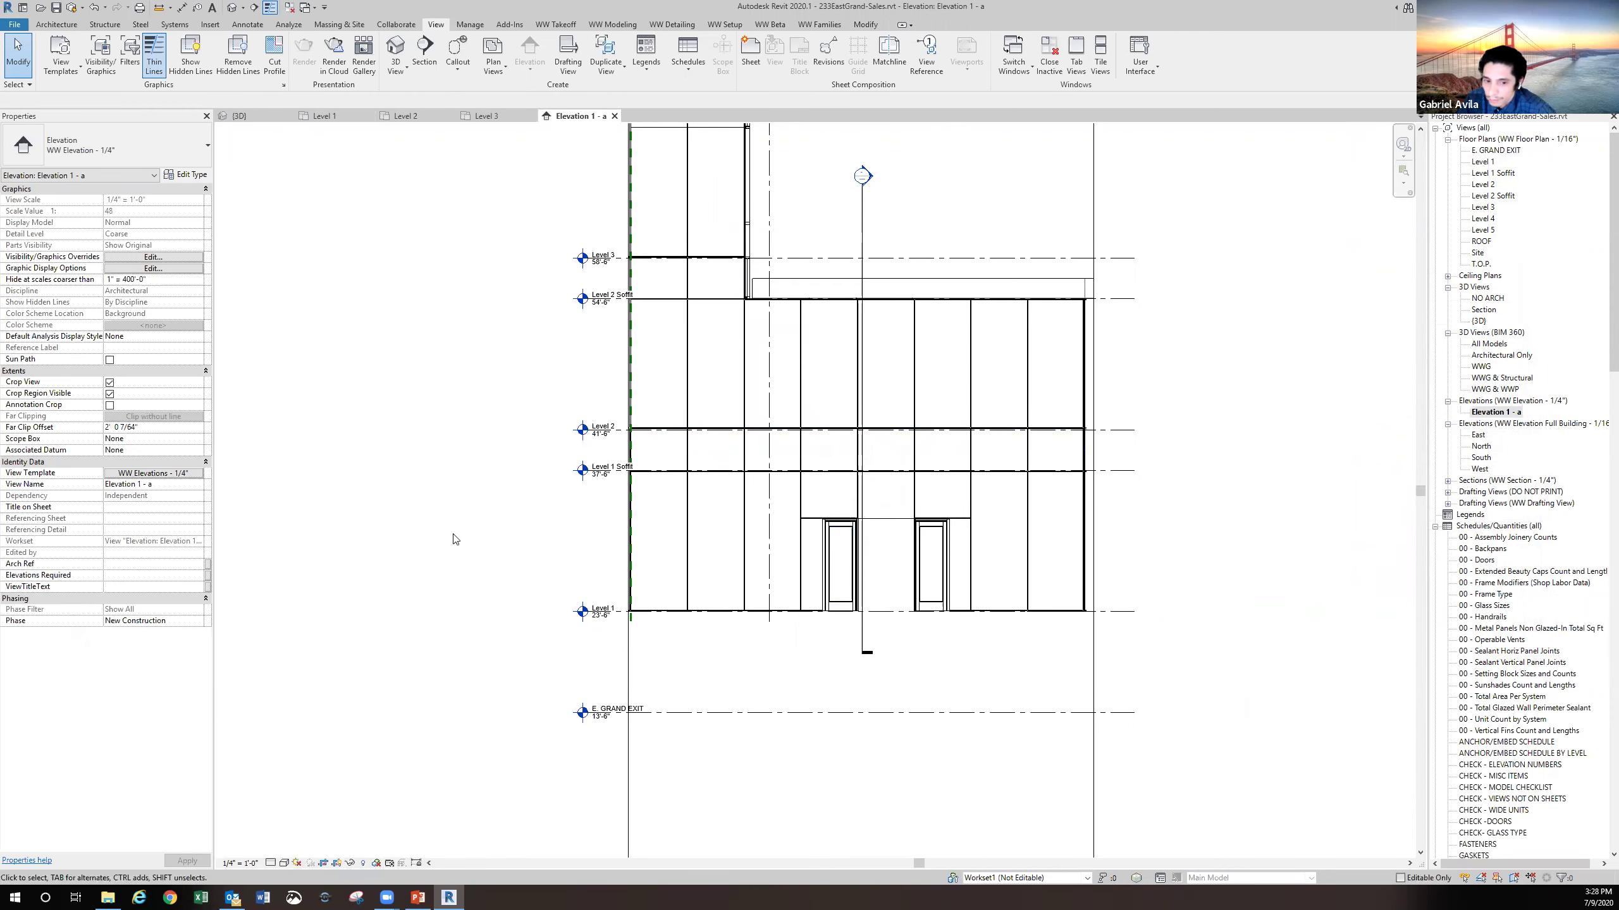
click(171, 474)
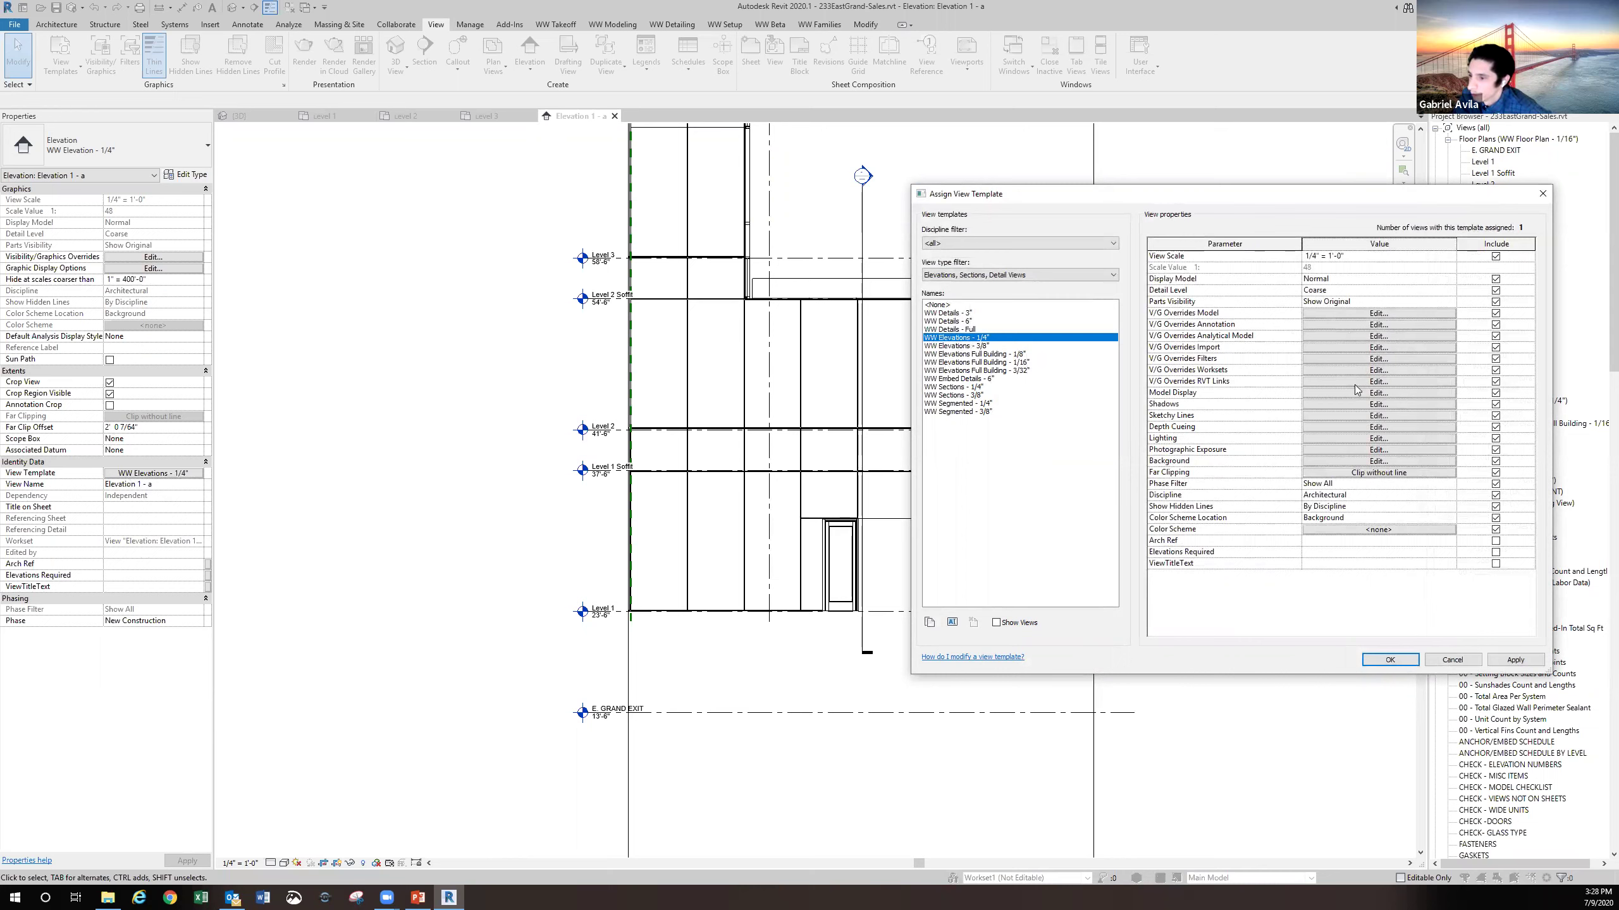
click(1315, 428)
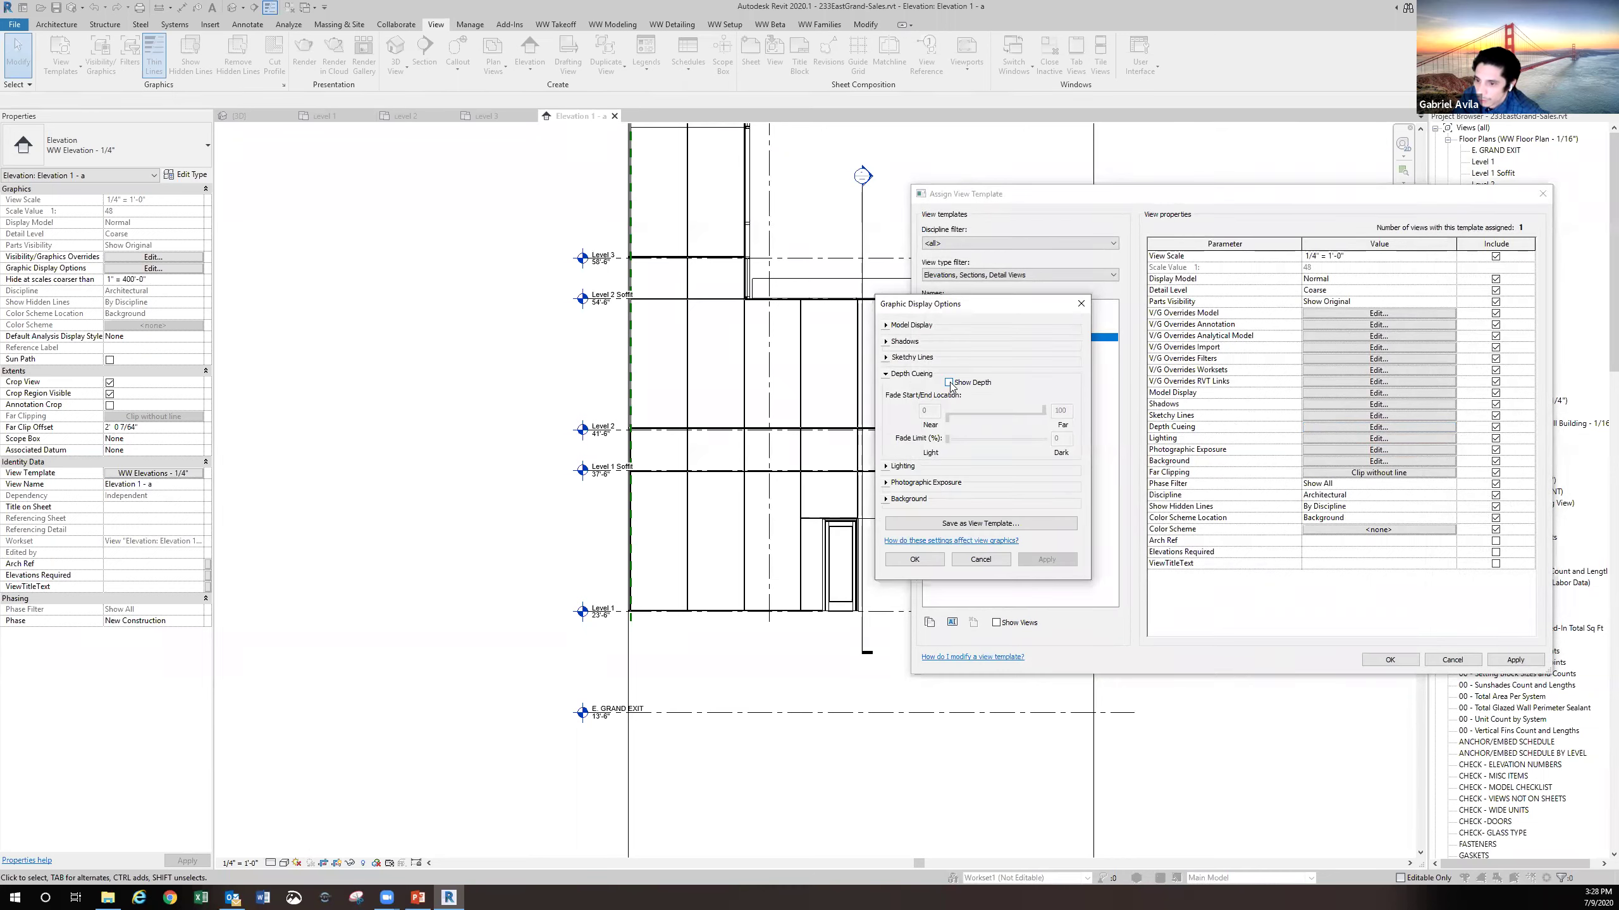
click(949, 382)
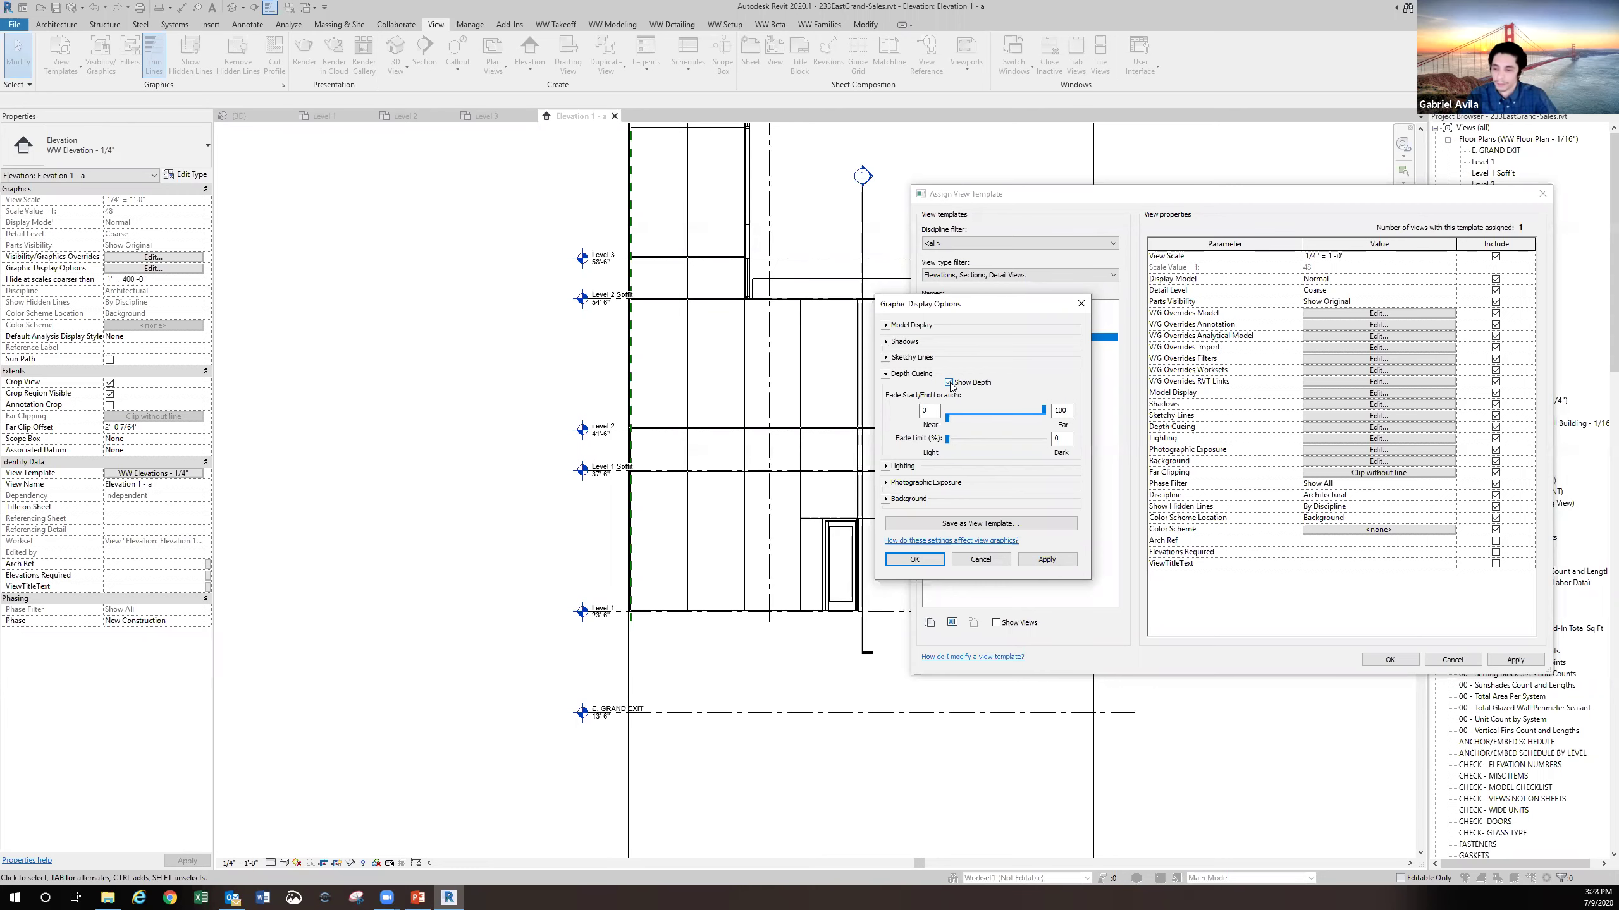
click(994, 563)
click(1454, 660)
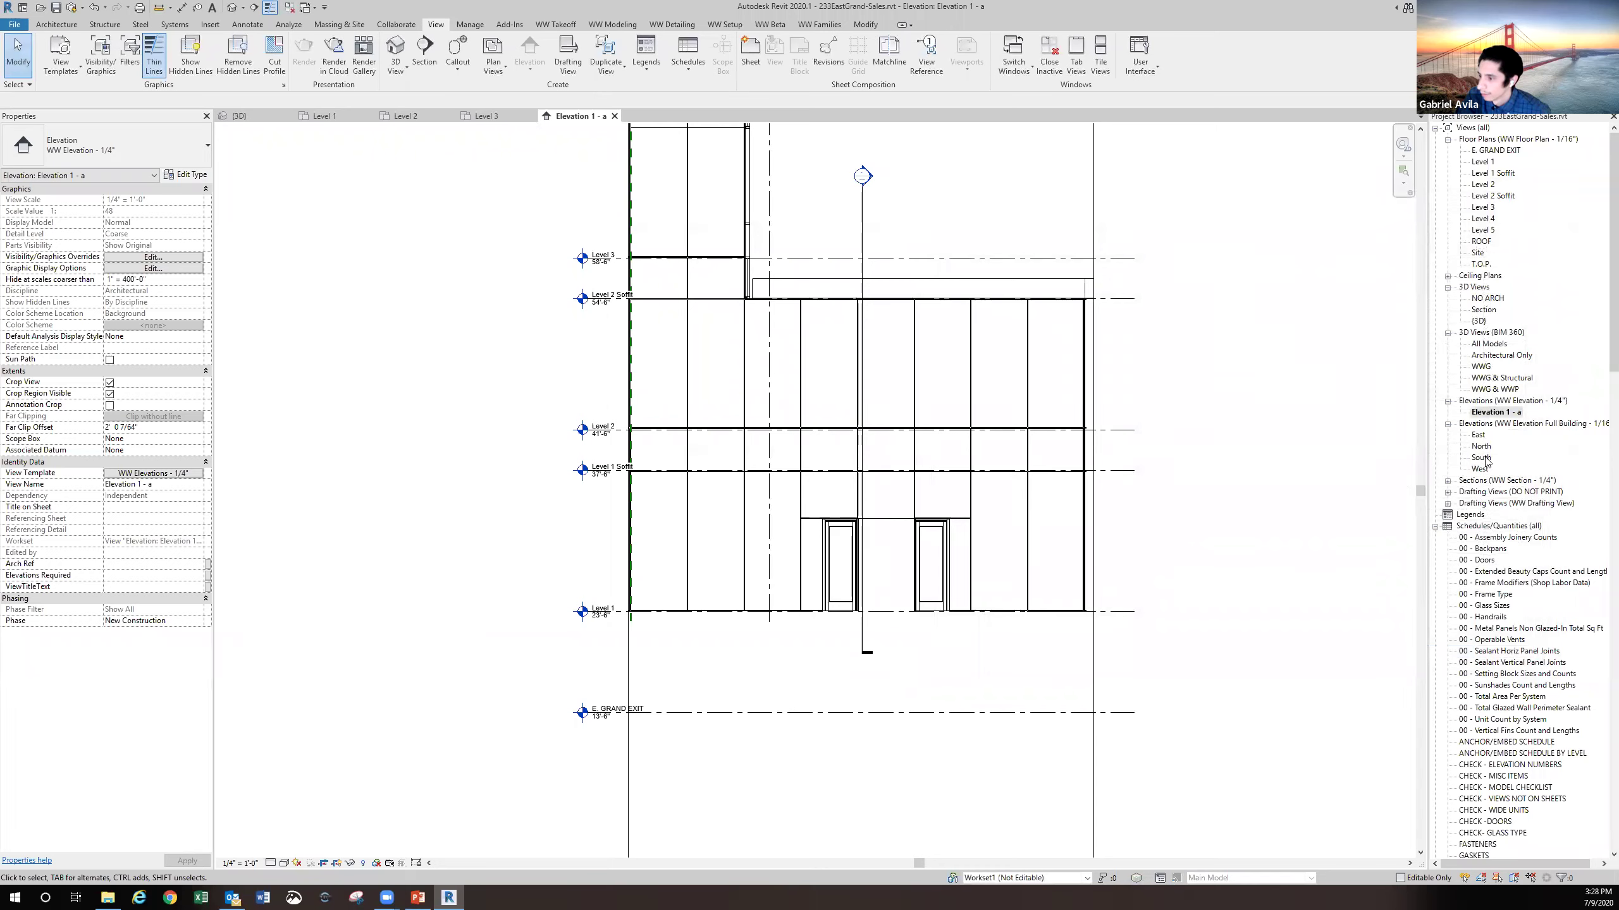
Open the South full-building elevation for a closer look at its facade
click(1482, 458)
double_click(1482, 458)
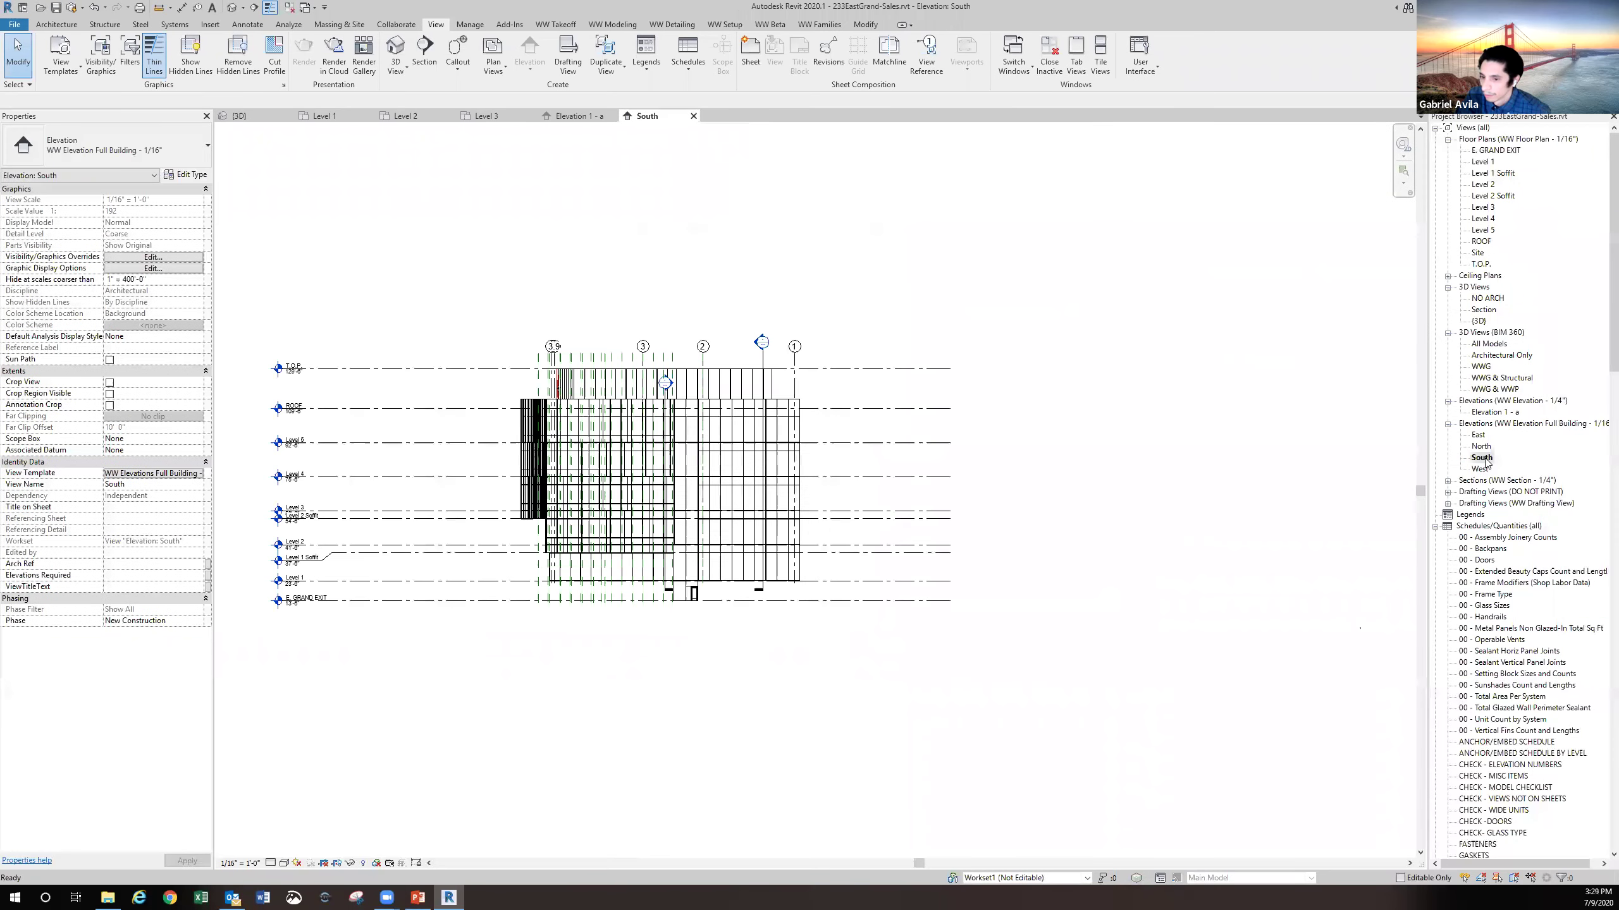
scroll(665, 440, up, 3)
middle_drag(561, 459, 695, 474)
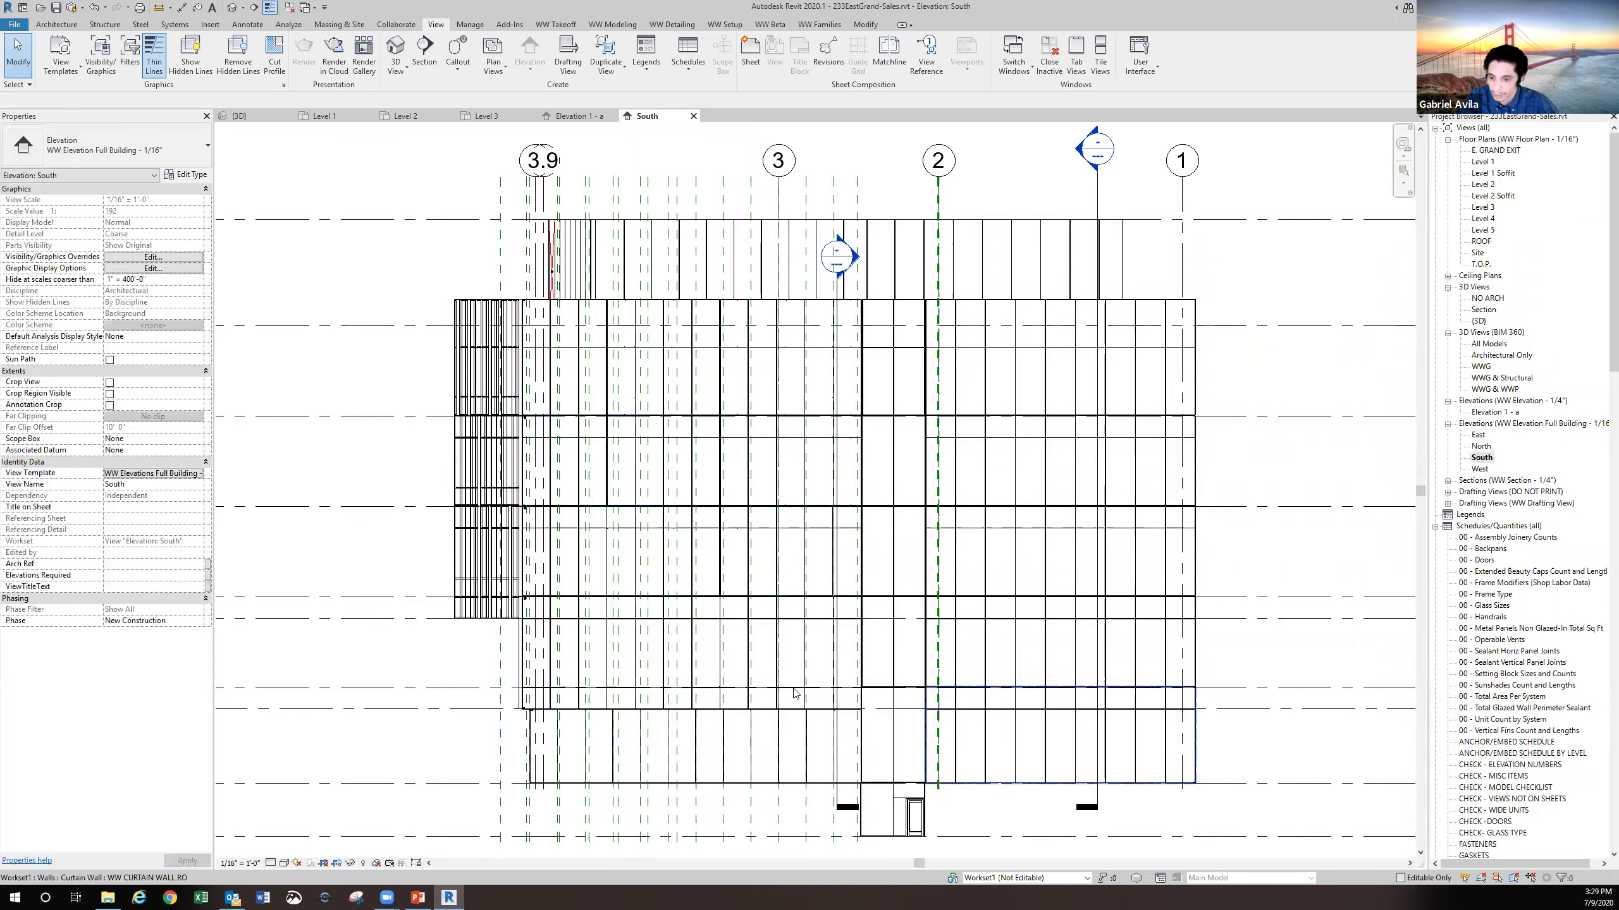
Try Show Depth in the South elevation template's depth cueing, apply it, then turn it off again
click(179, 474)
click(1378, 427)
click(964, 385)
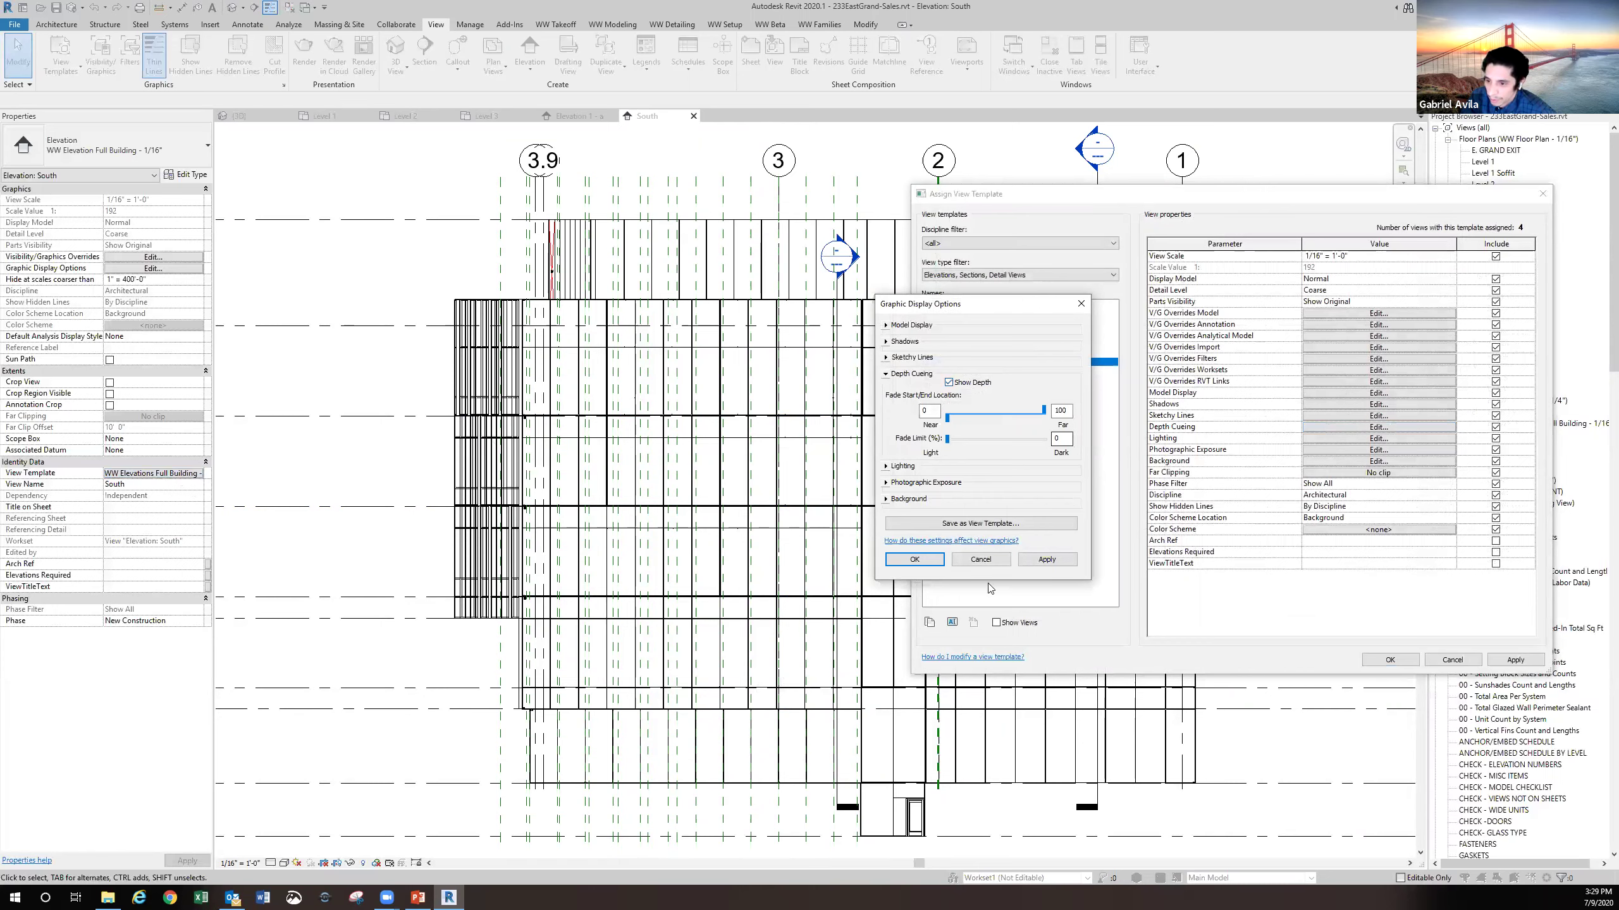
click(1046, 559)
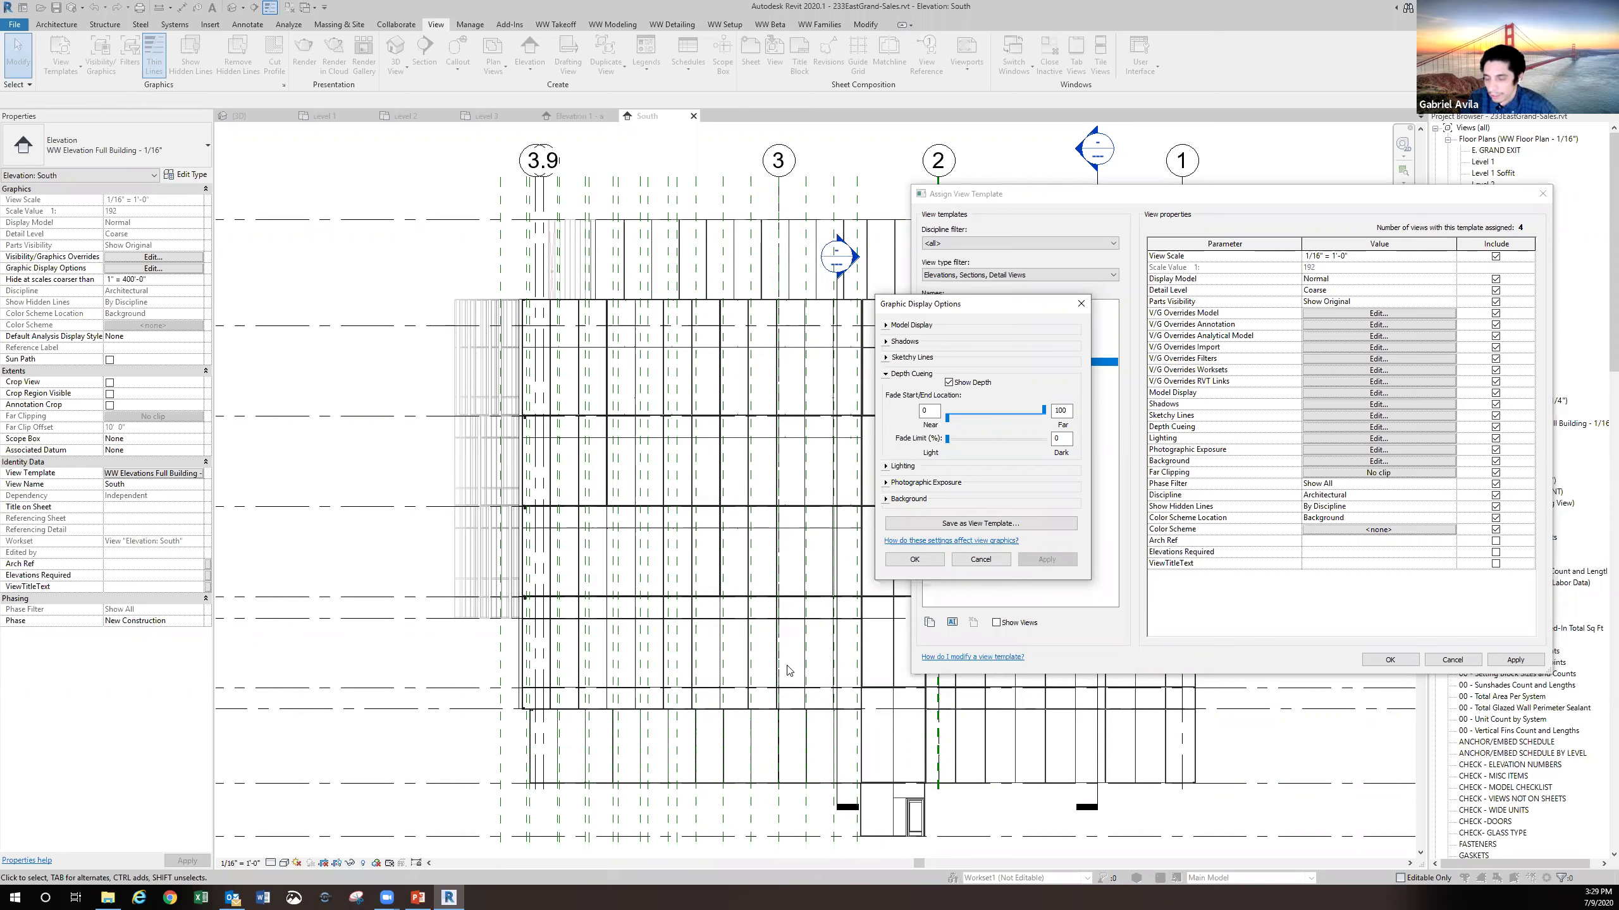
click(949, 383)
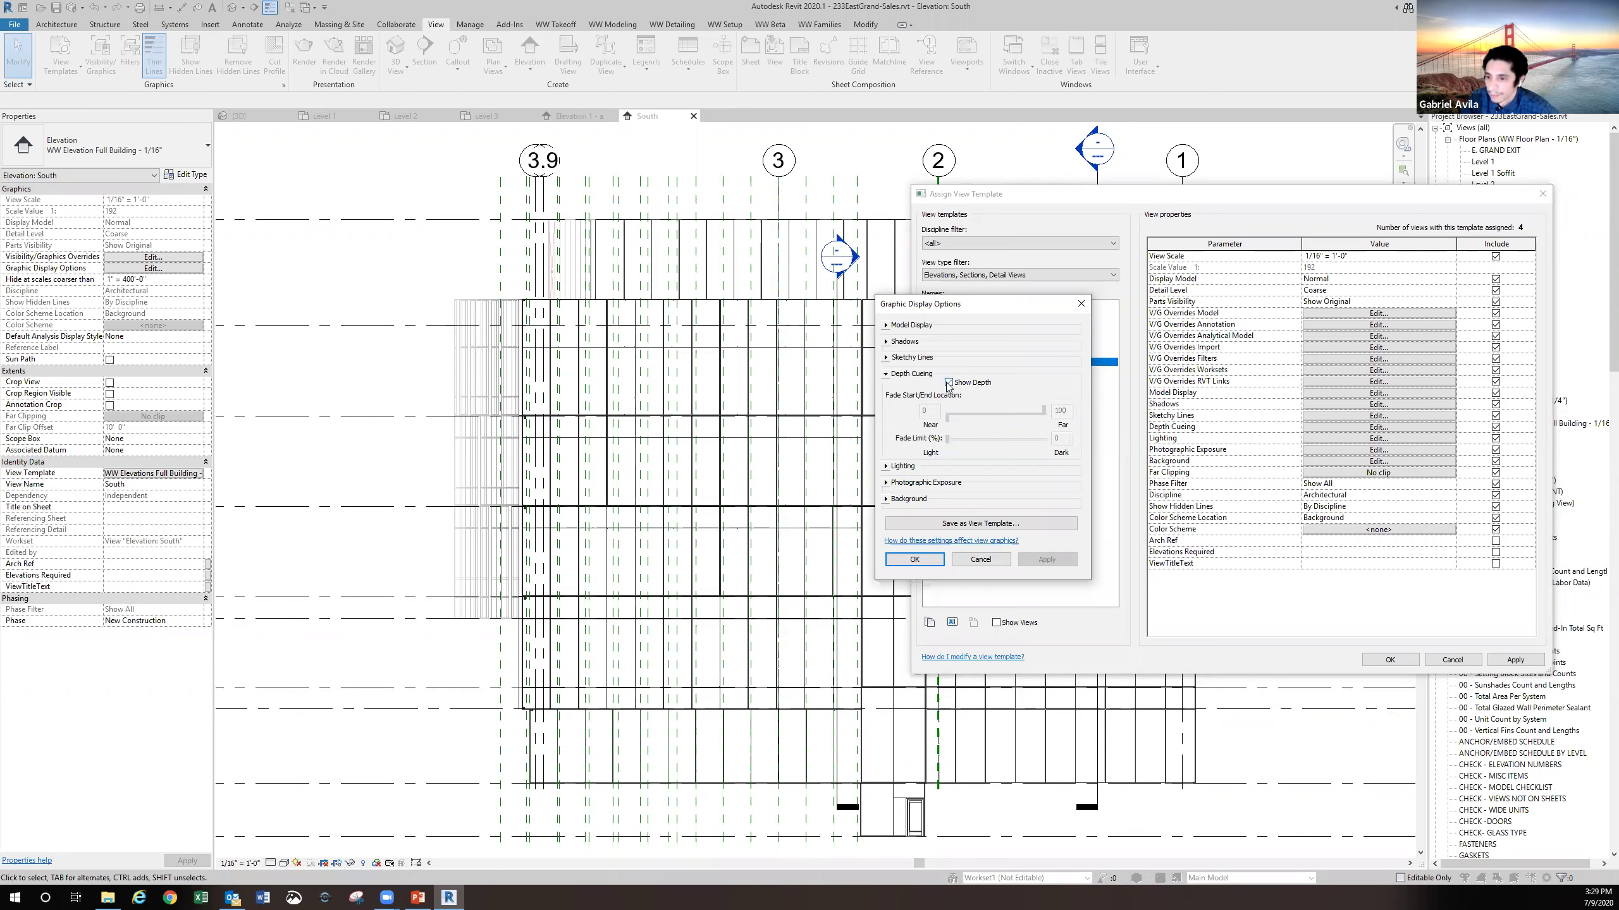
Review the lighting, photographic exposure and background options in the South elevation's view template
click(887, 375)
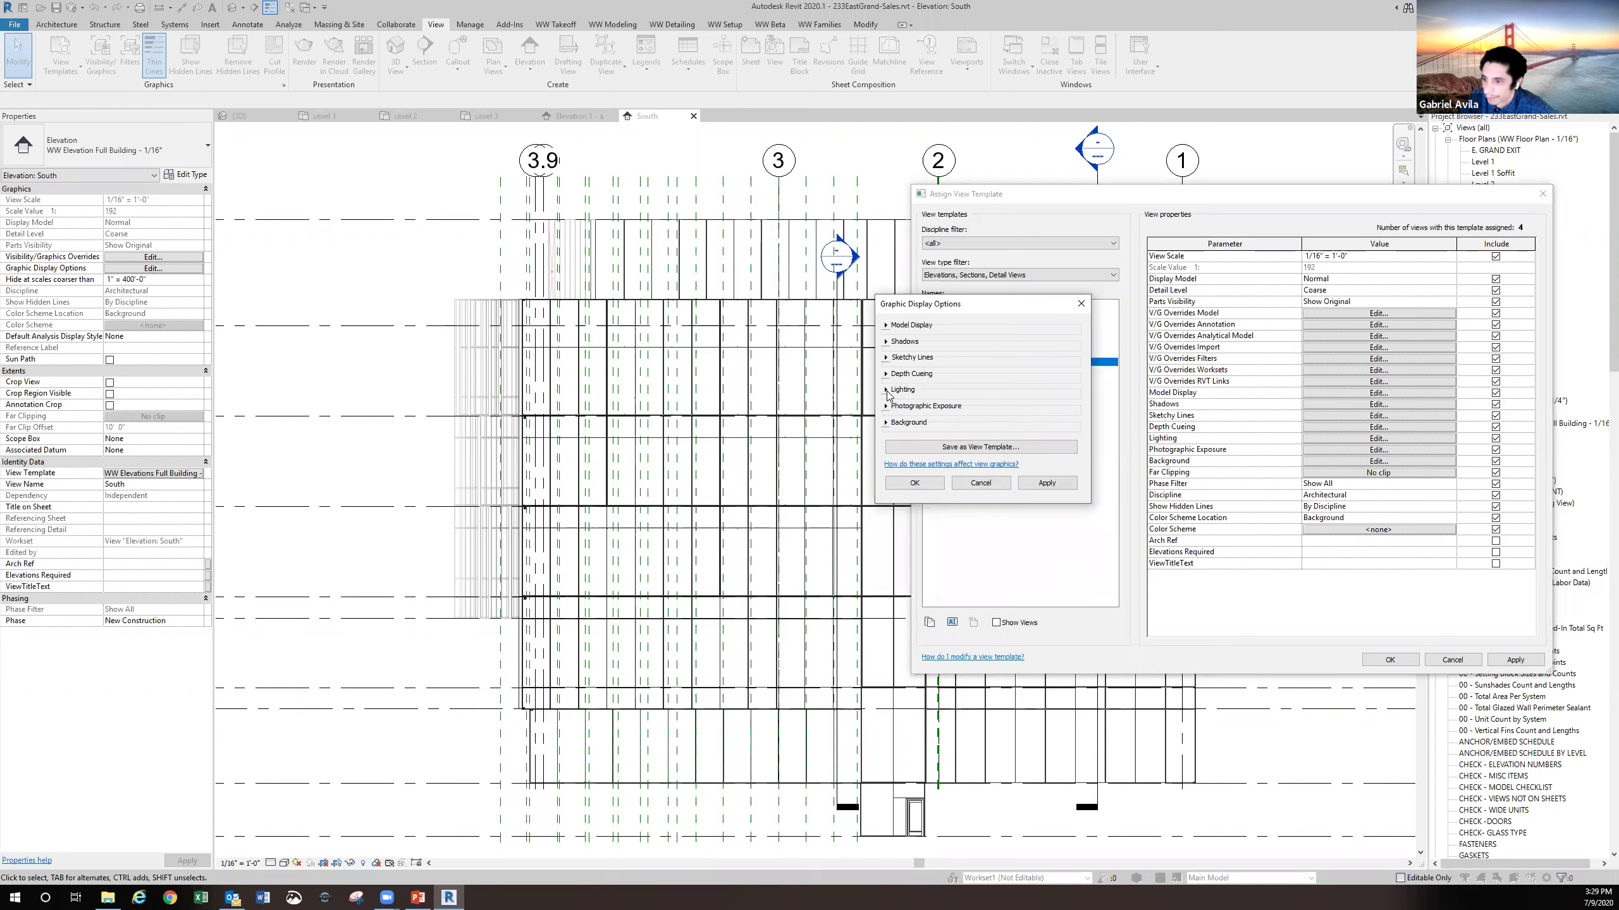
click(887, 390)
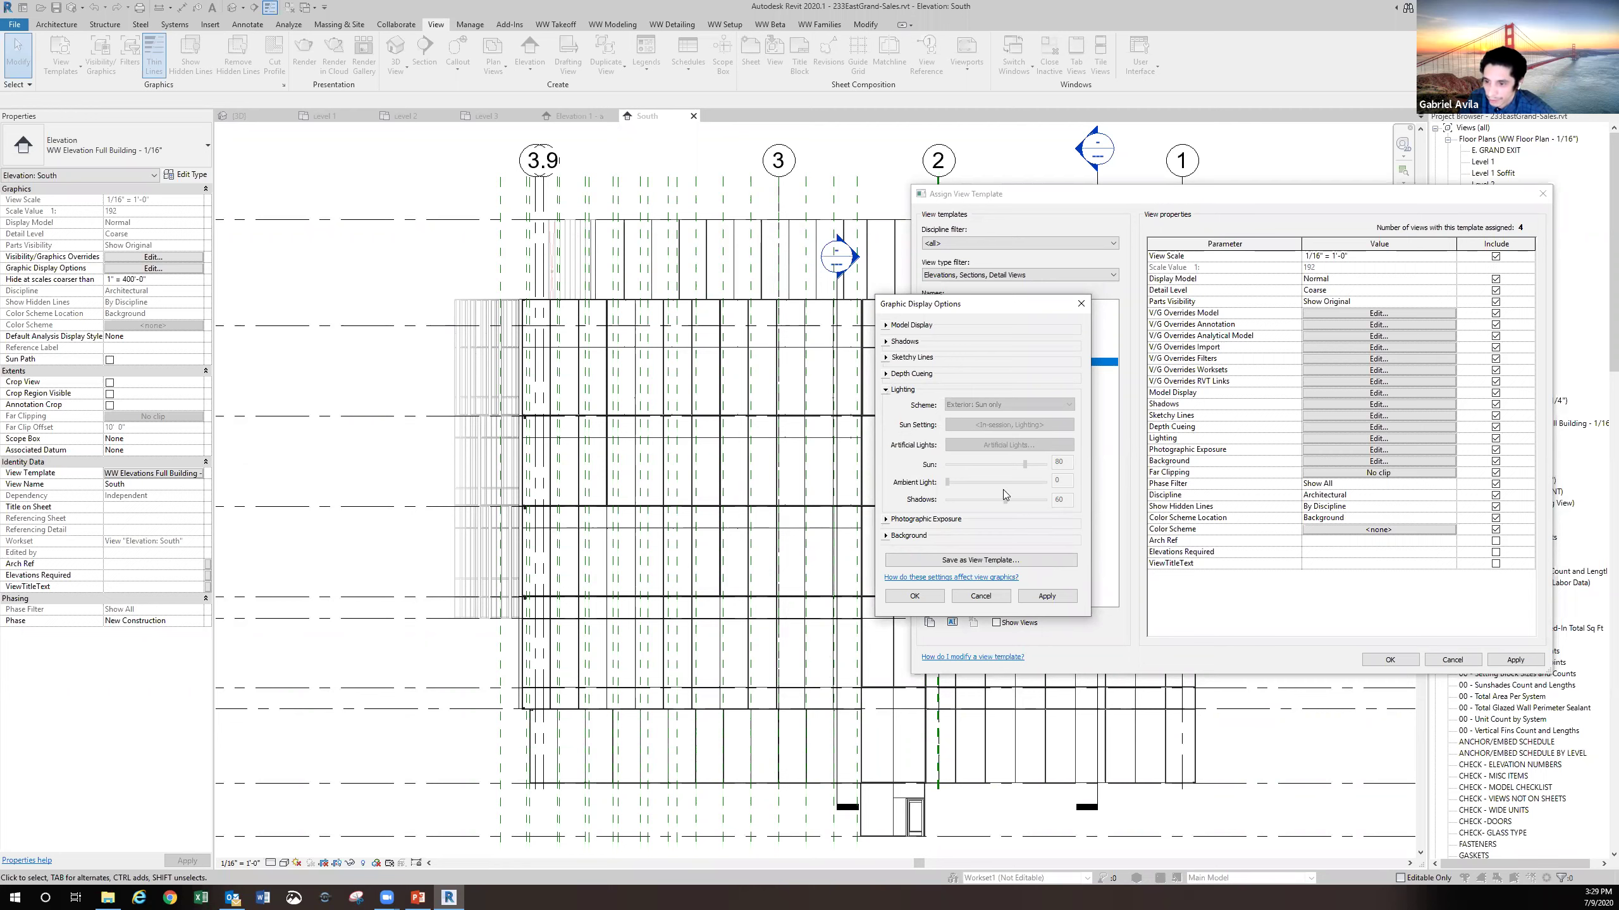
click(885, 519)
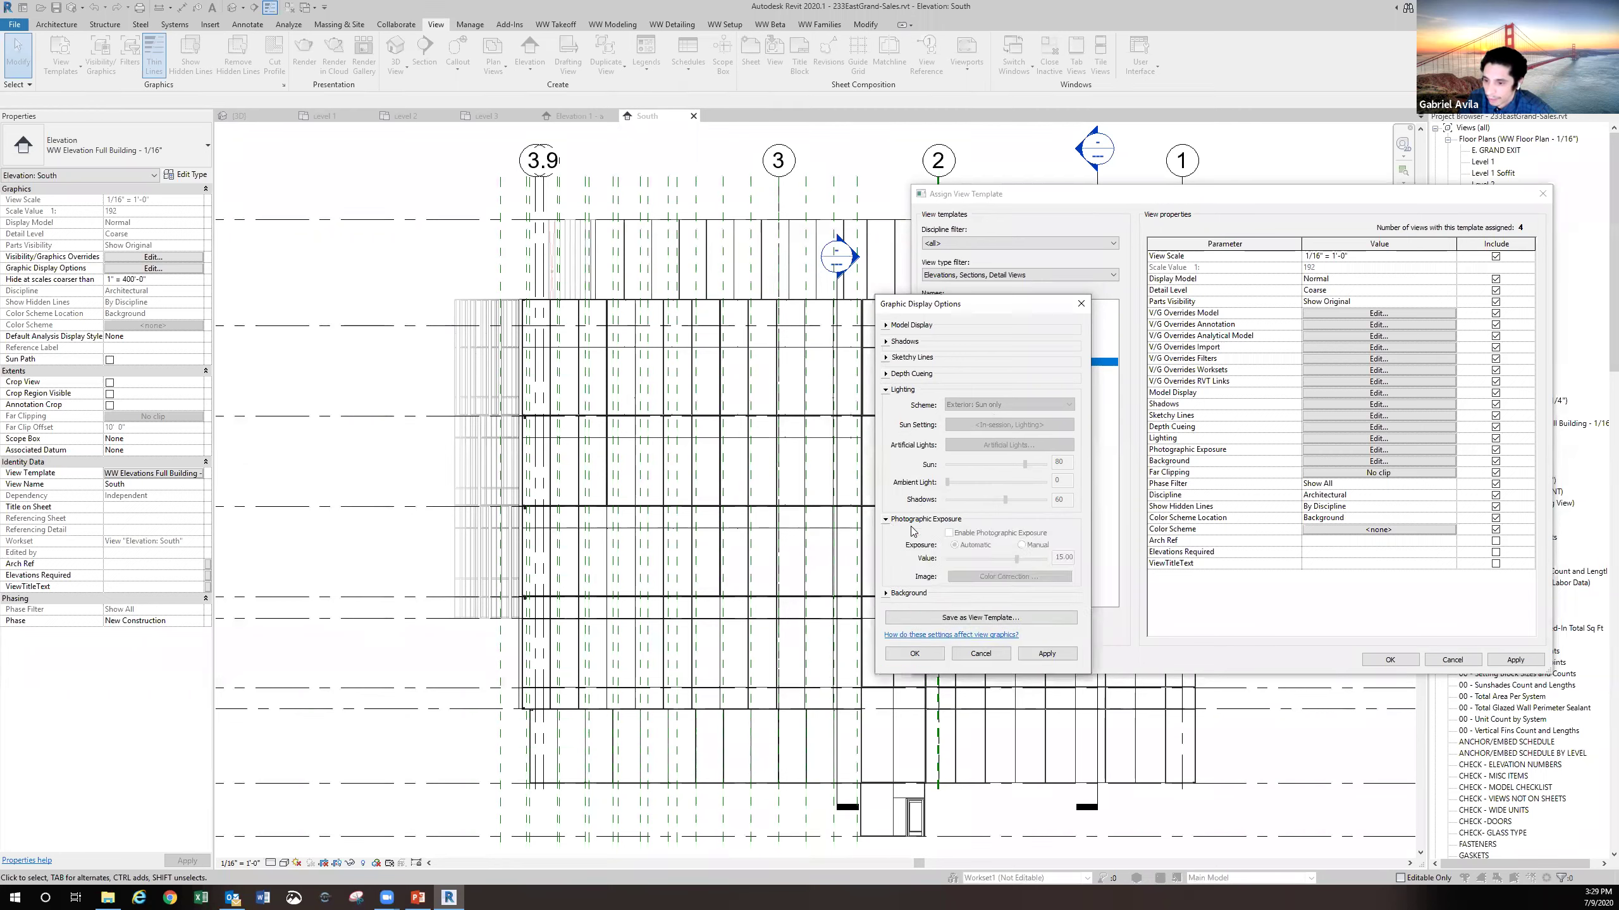
click(885, 593)
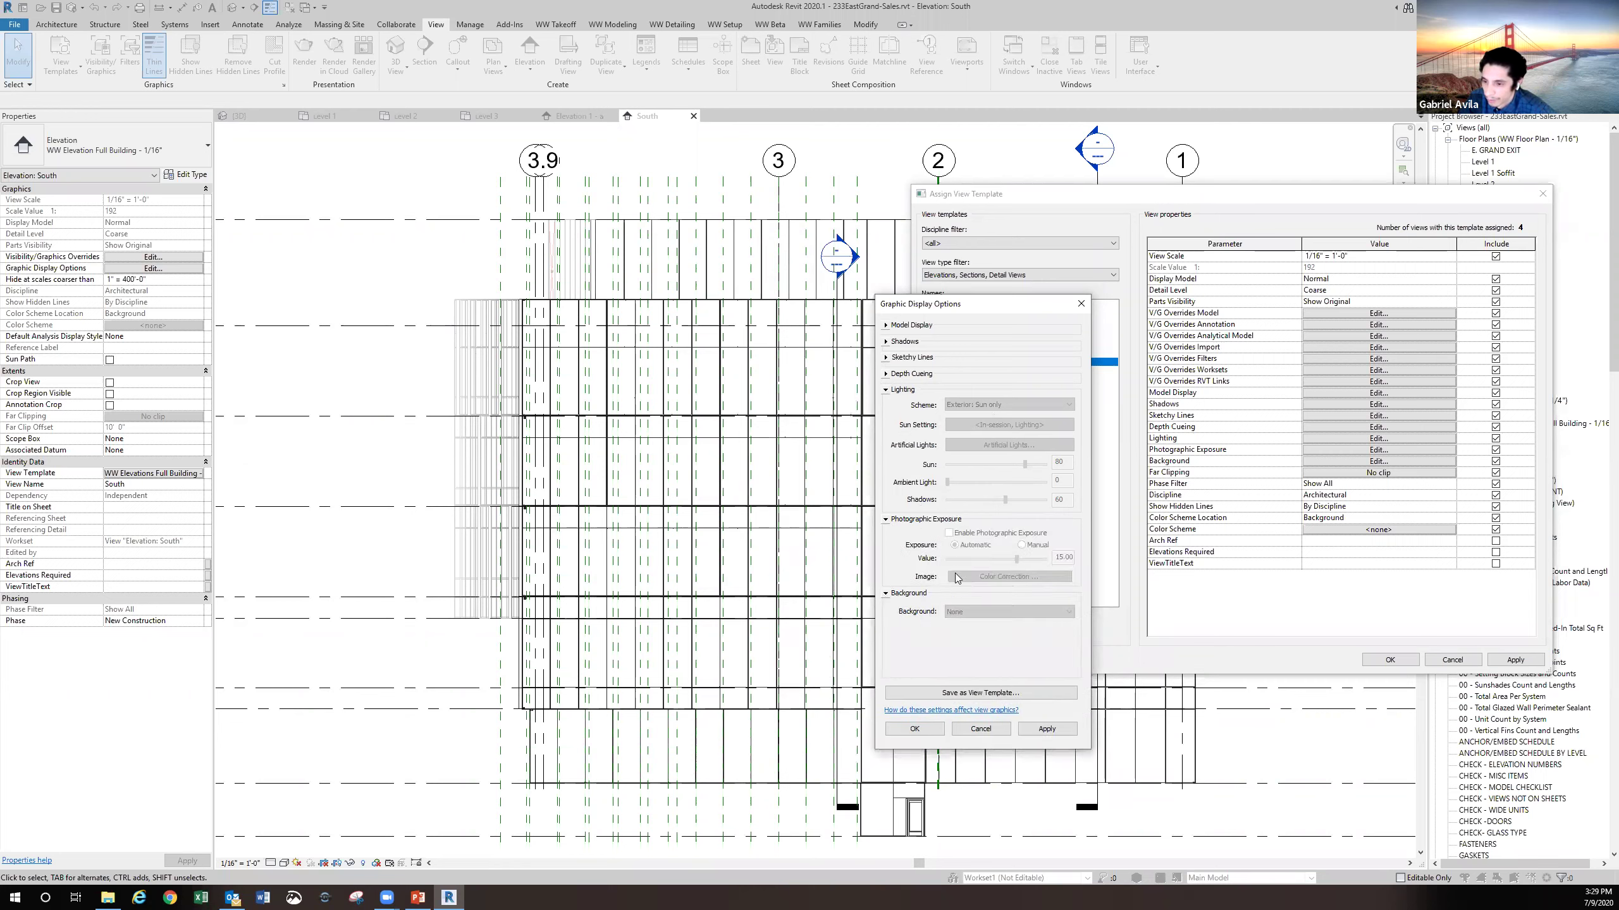
Set the background in the South elevation template's graphic display options to Sky and apply it
click(994, 729)
click(1353, 462)
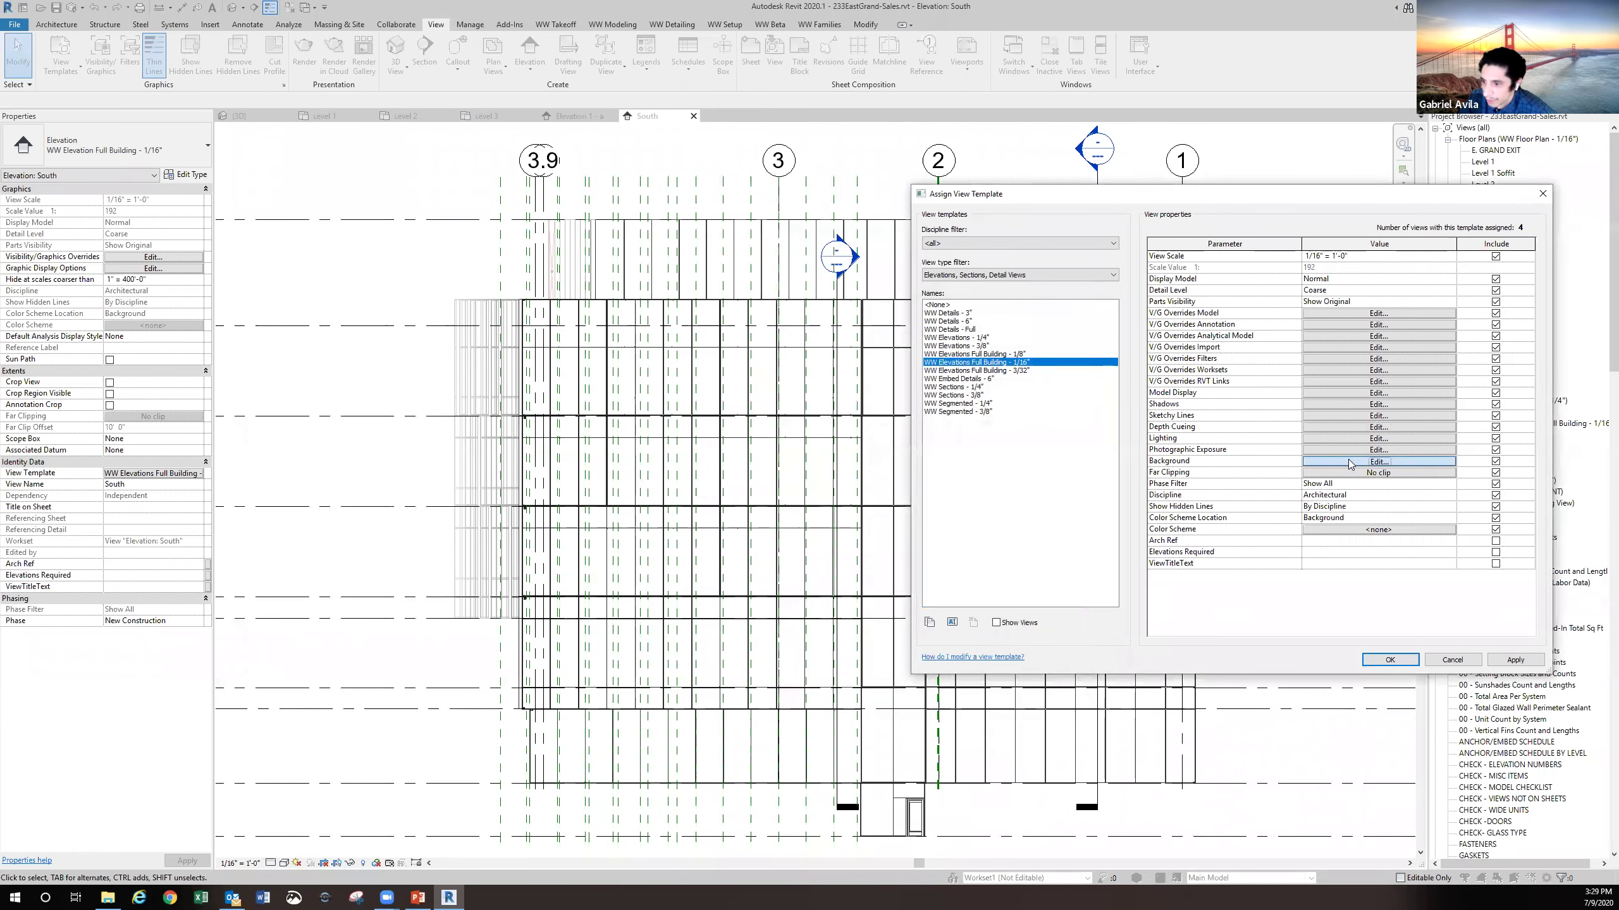
click(996, 441)
click(975, 464)
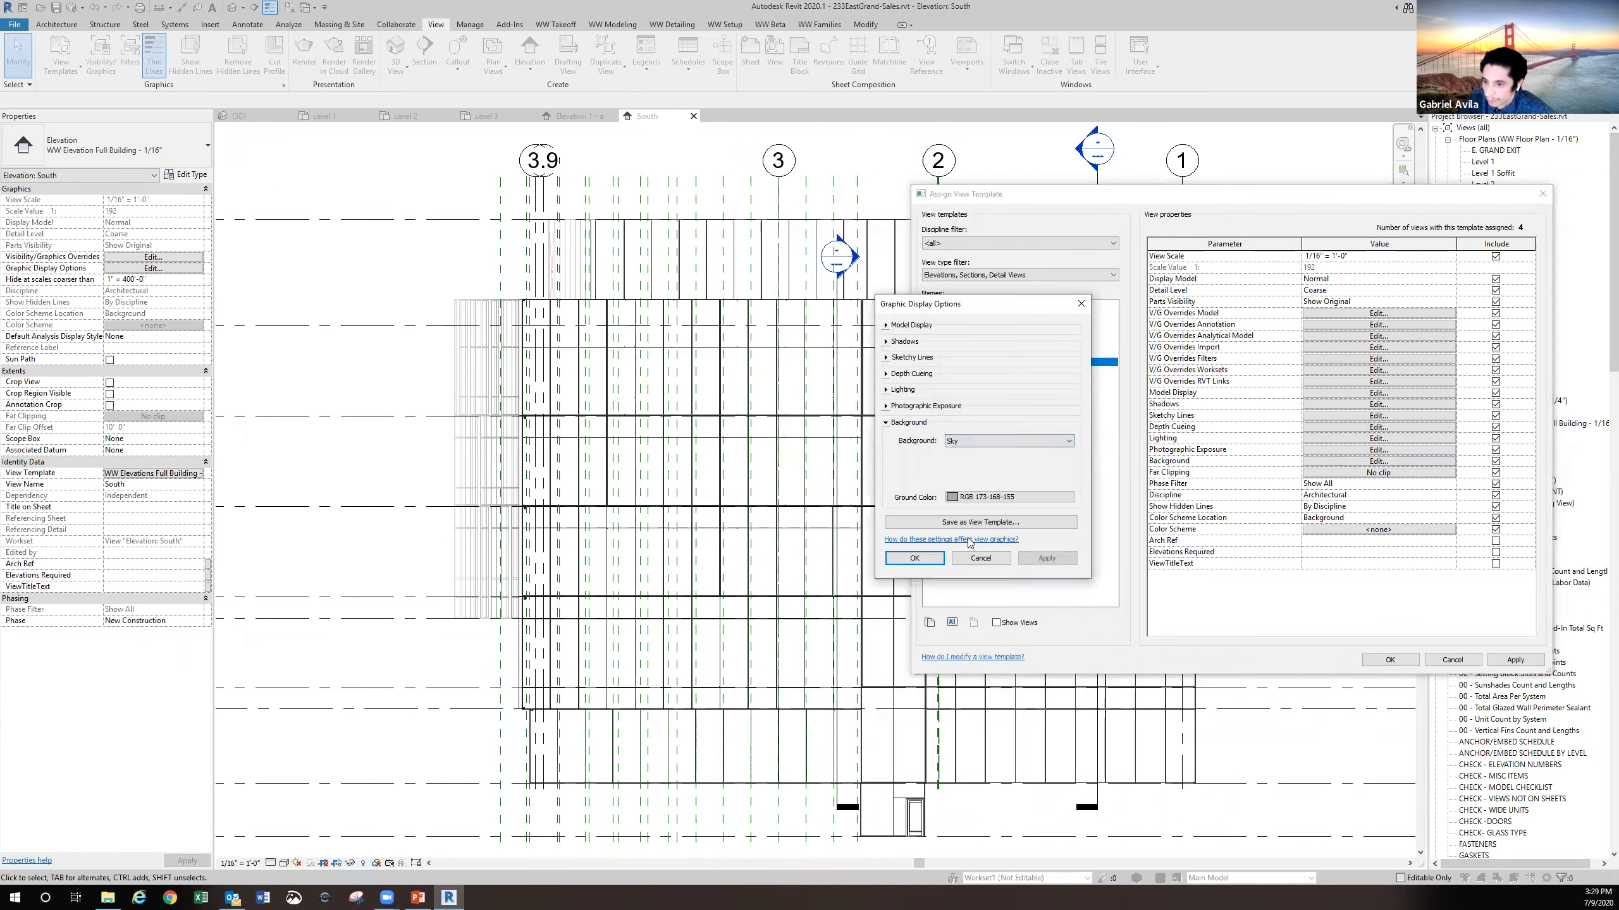
click(1036, 560)
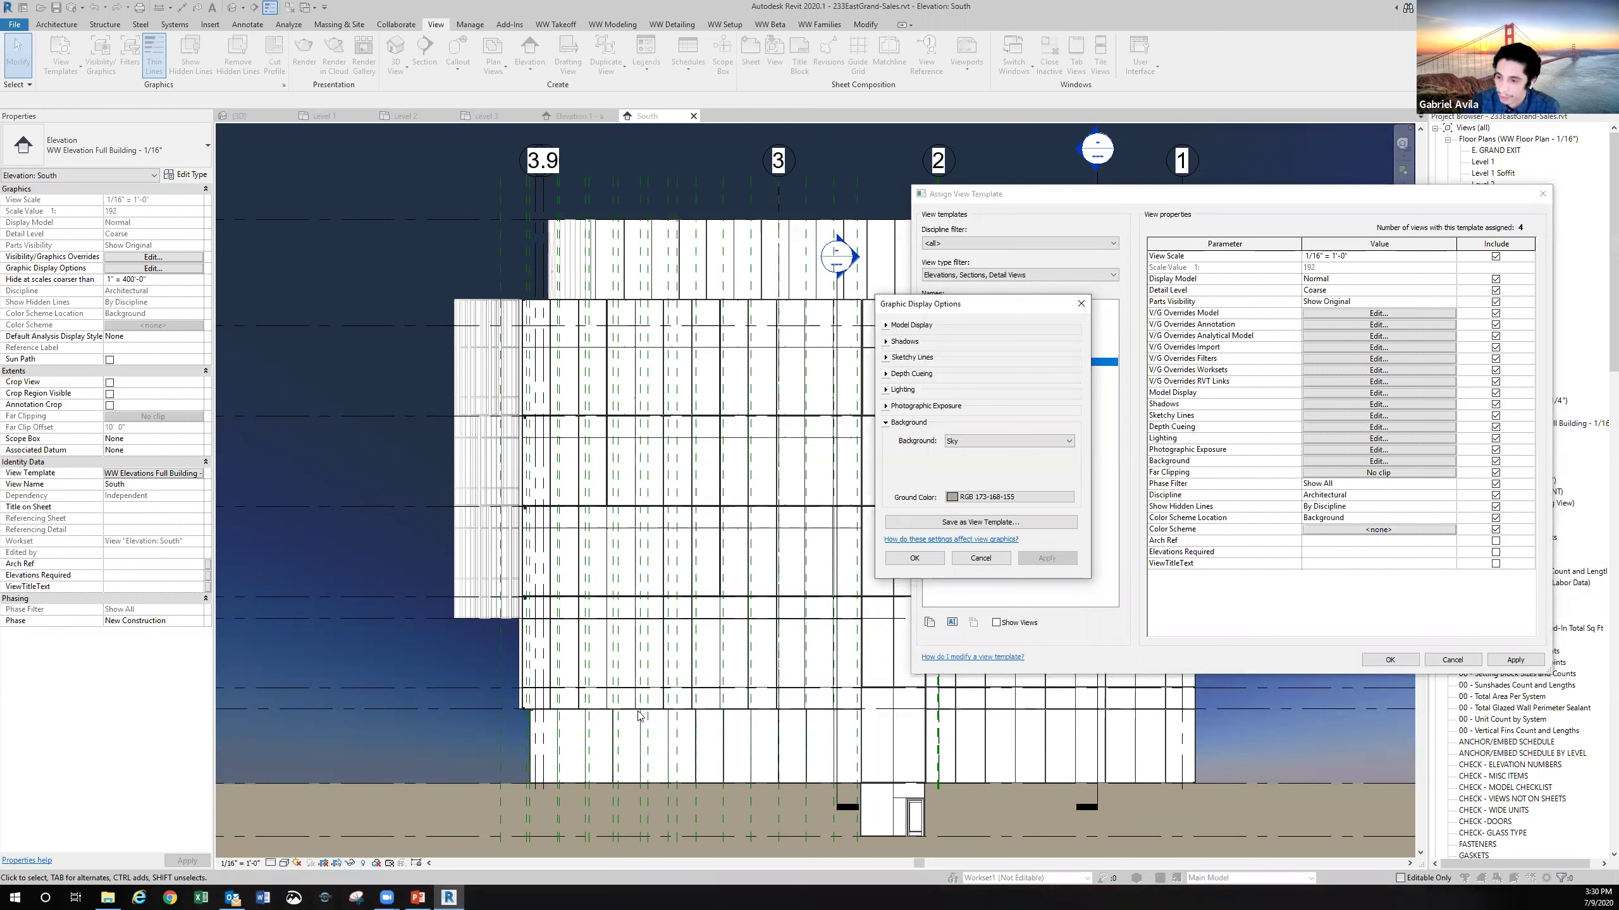
Set the South elevation template's background back to None and apply the template
click(1003, 441)
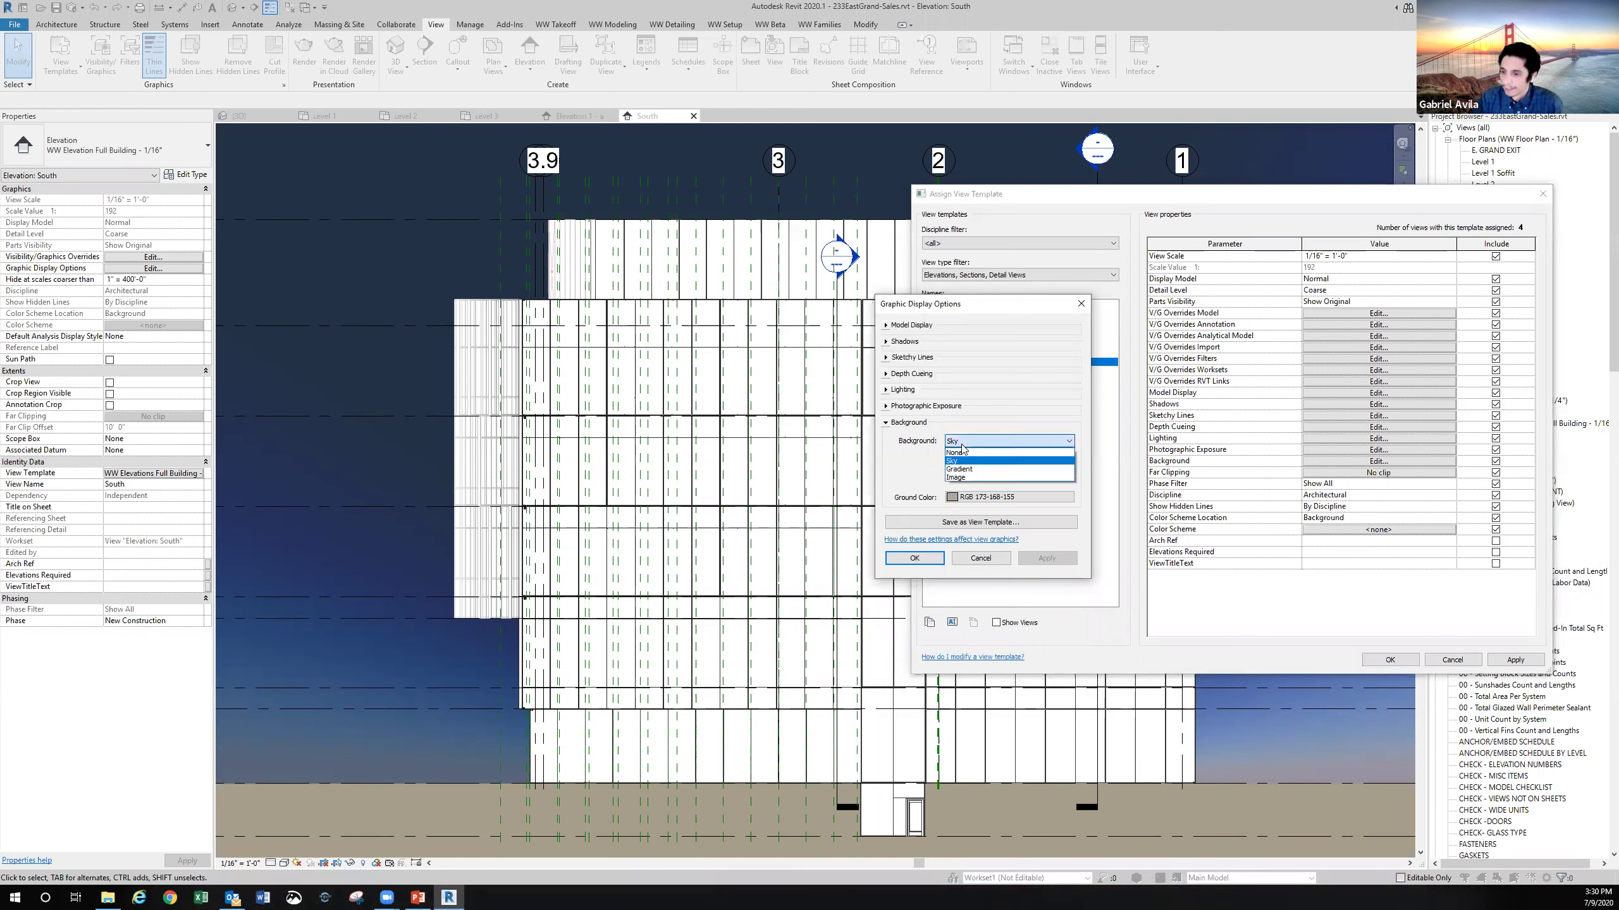
click(954, 478)
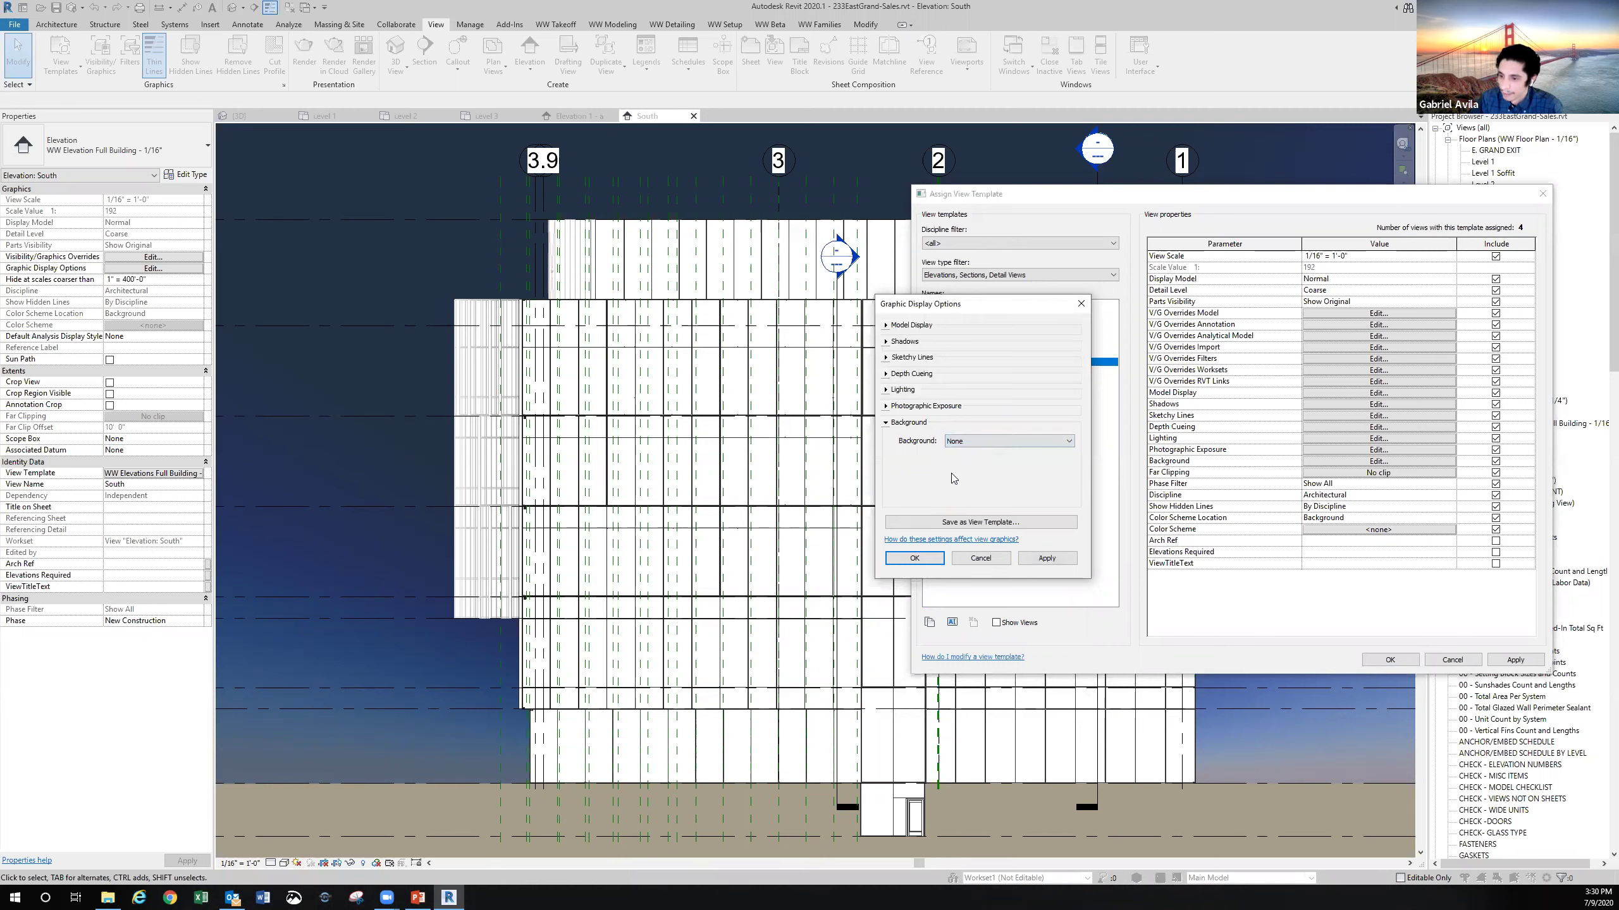
click(915, 558)
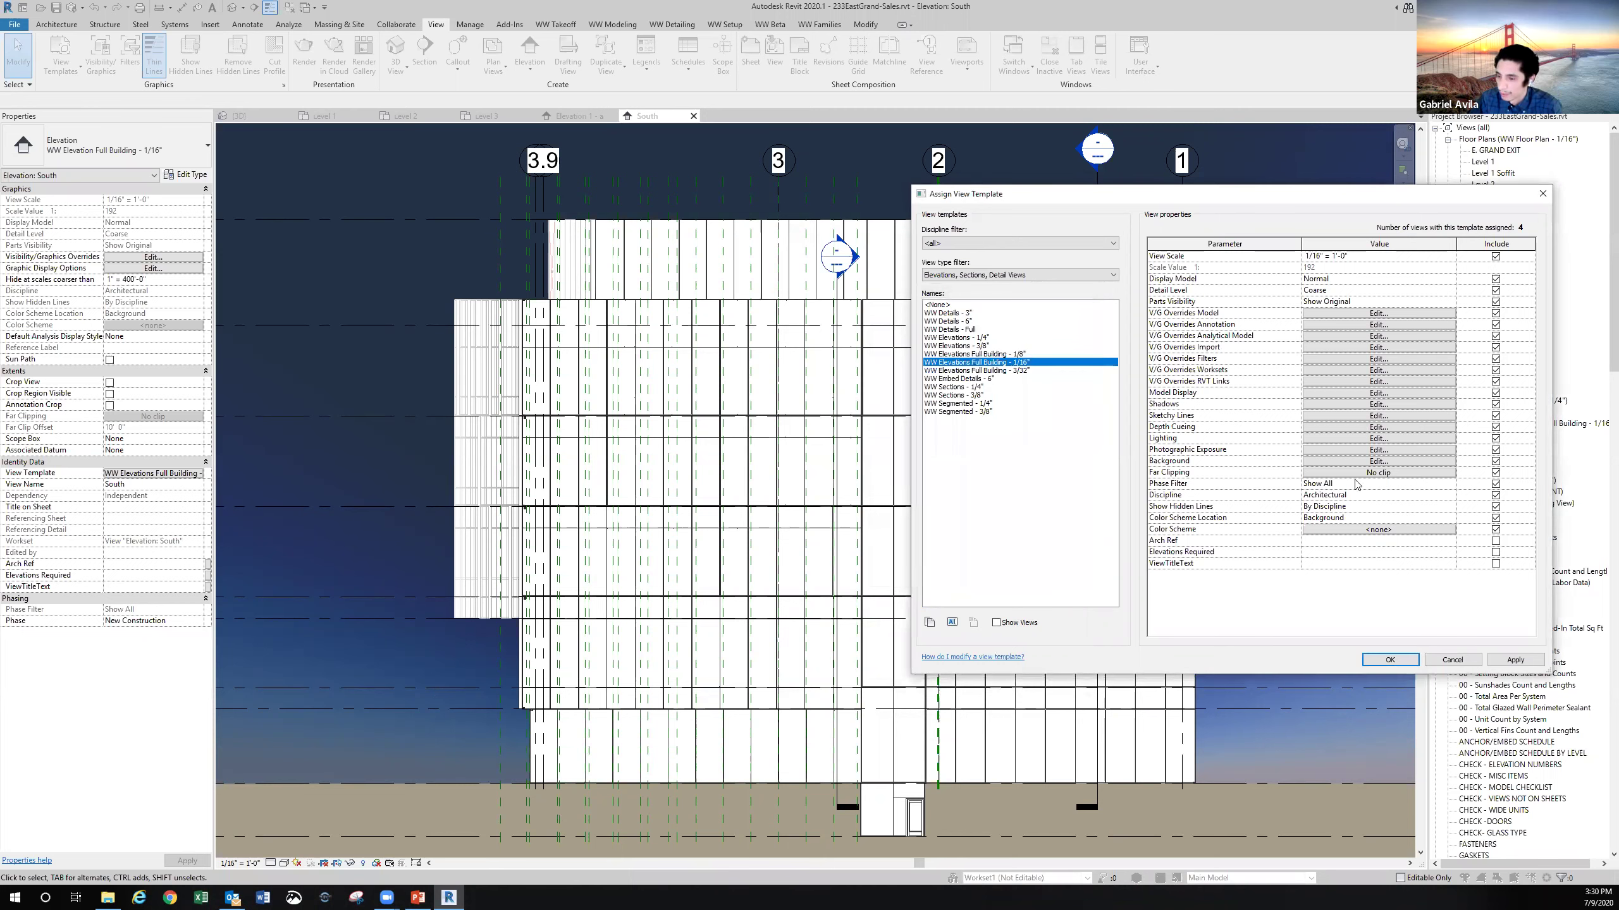
click(1513, 660)
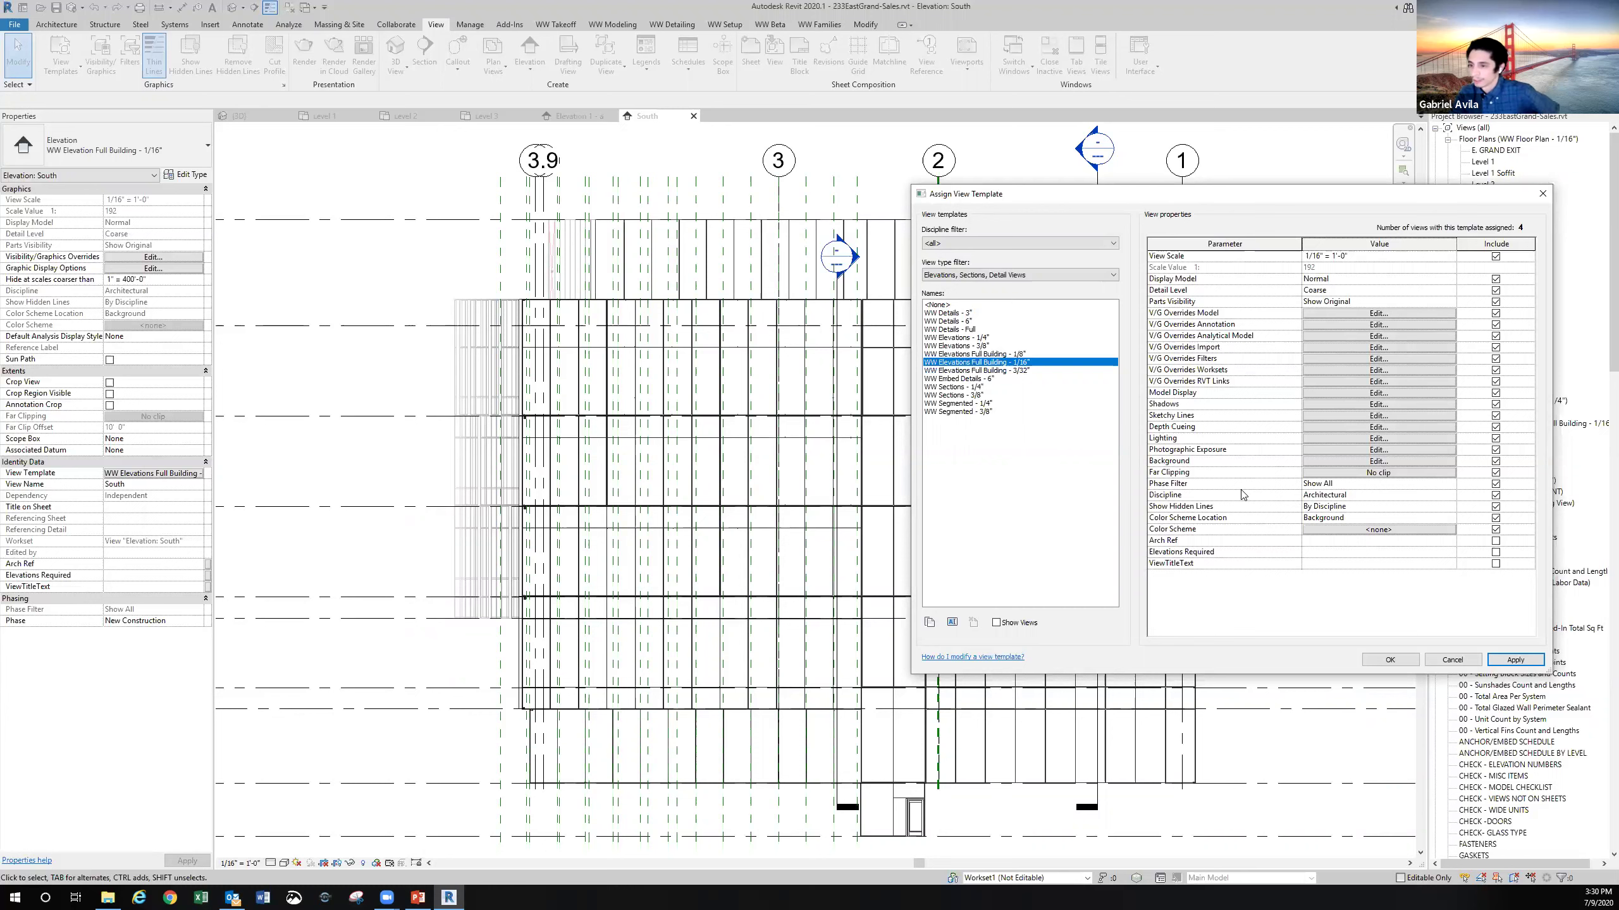
Review the far clipping options in the South elevation's view template, cancelling without changes
click(1351, 474)
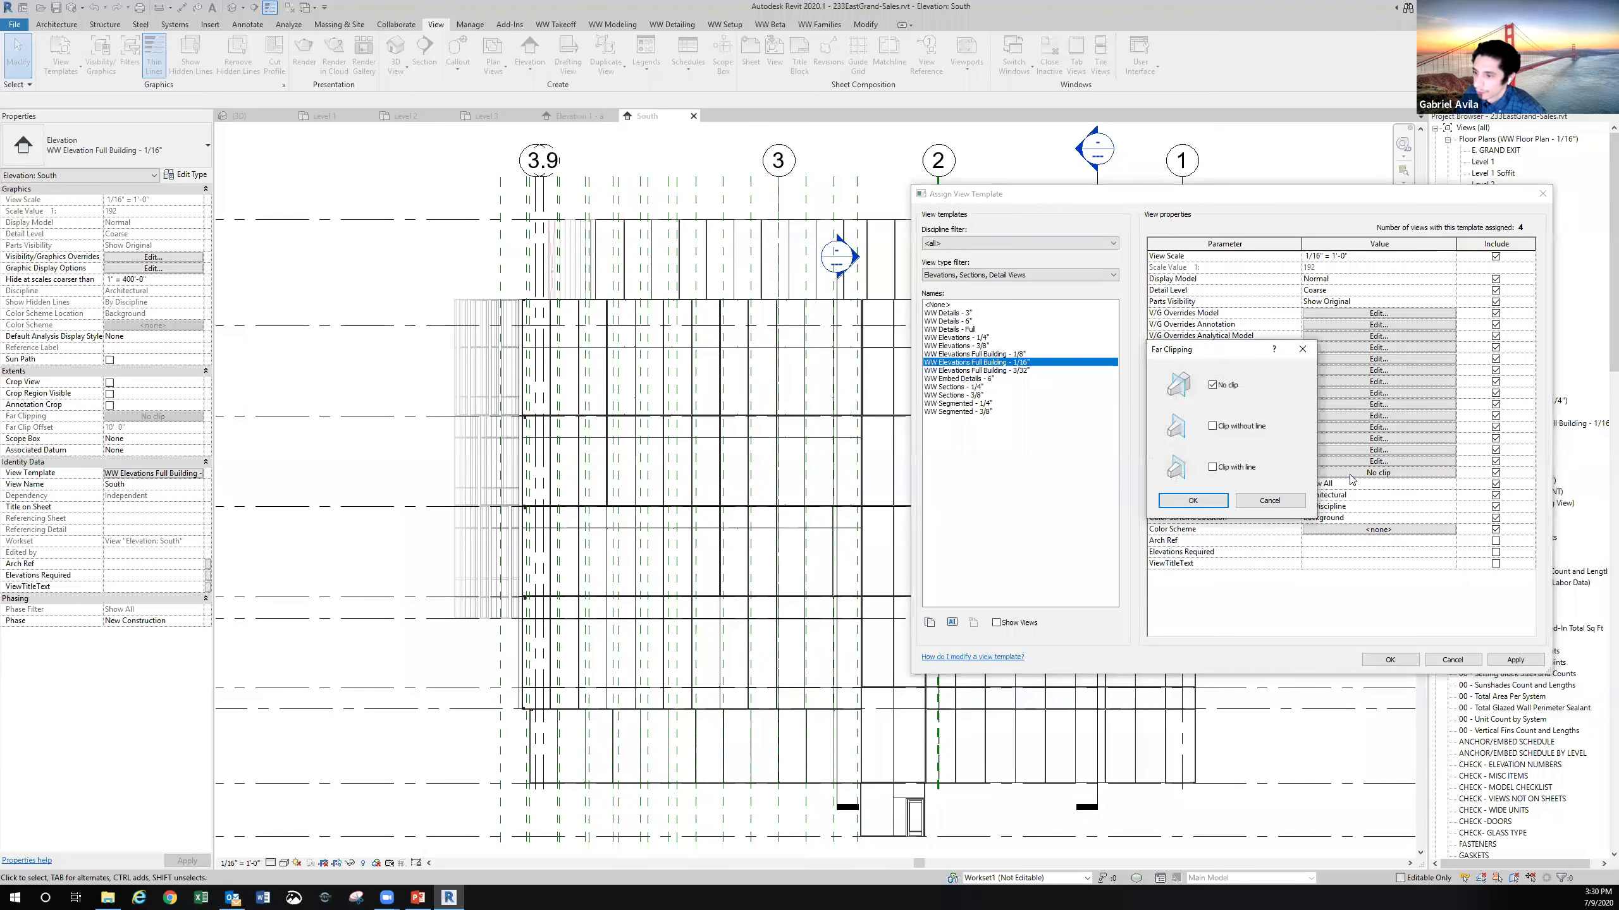
drag(1189, 361, 763, 421)
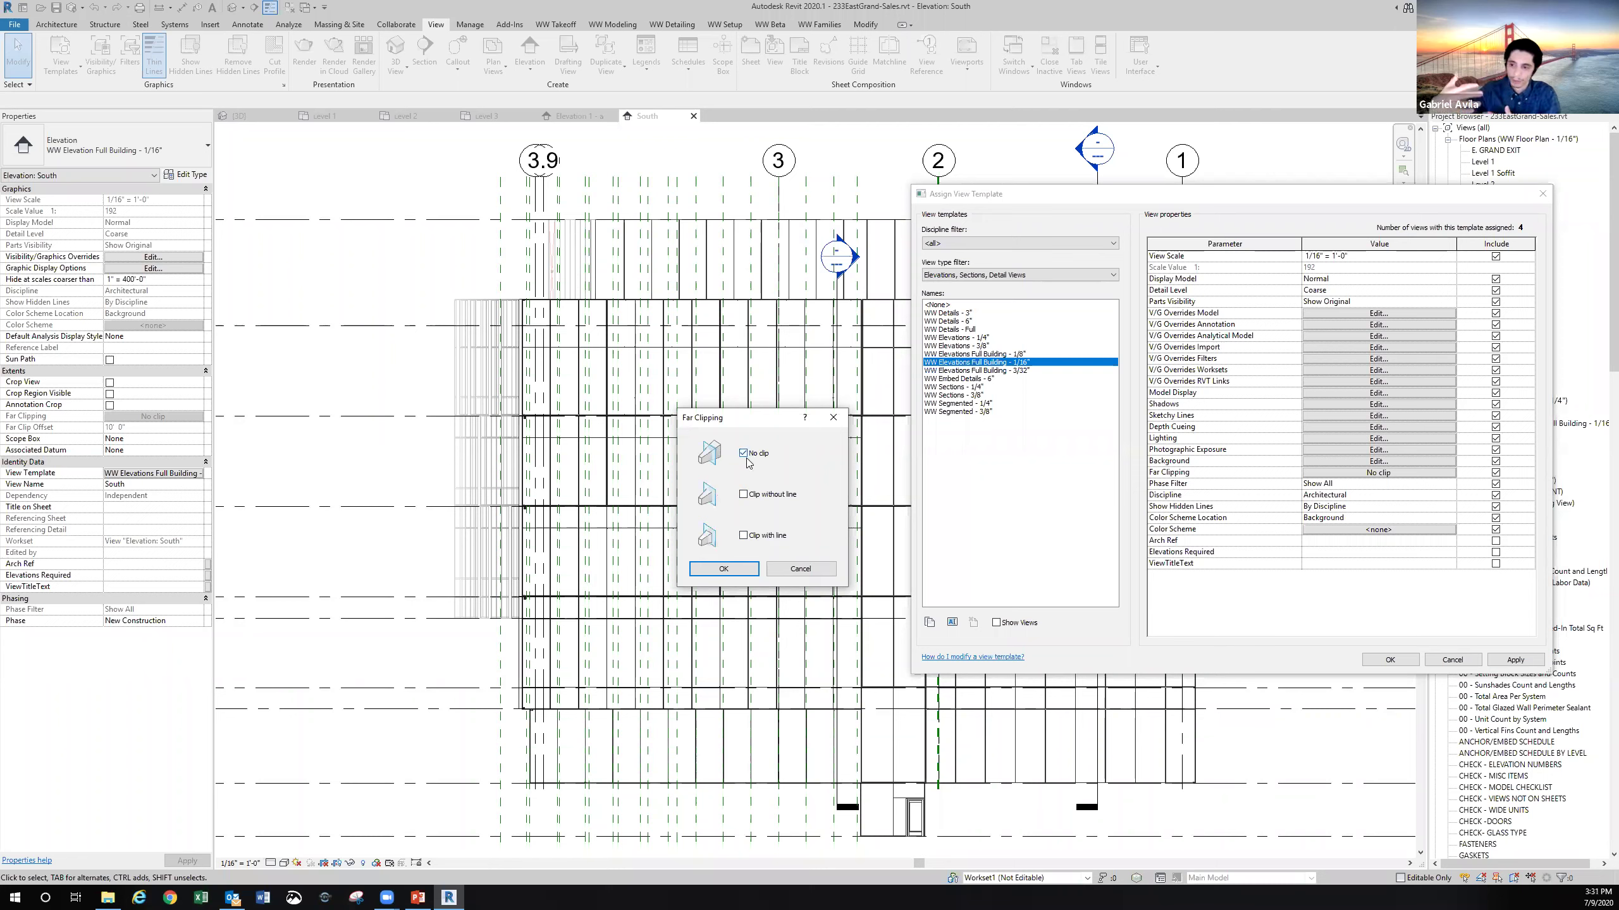
click(800, 568)
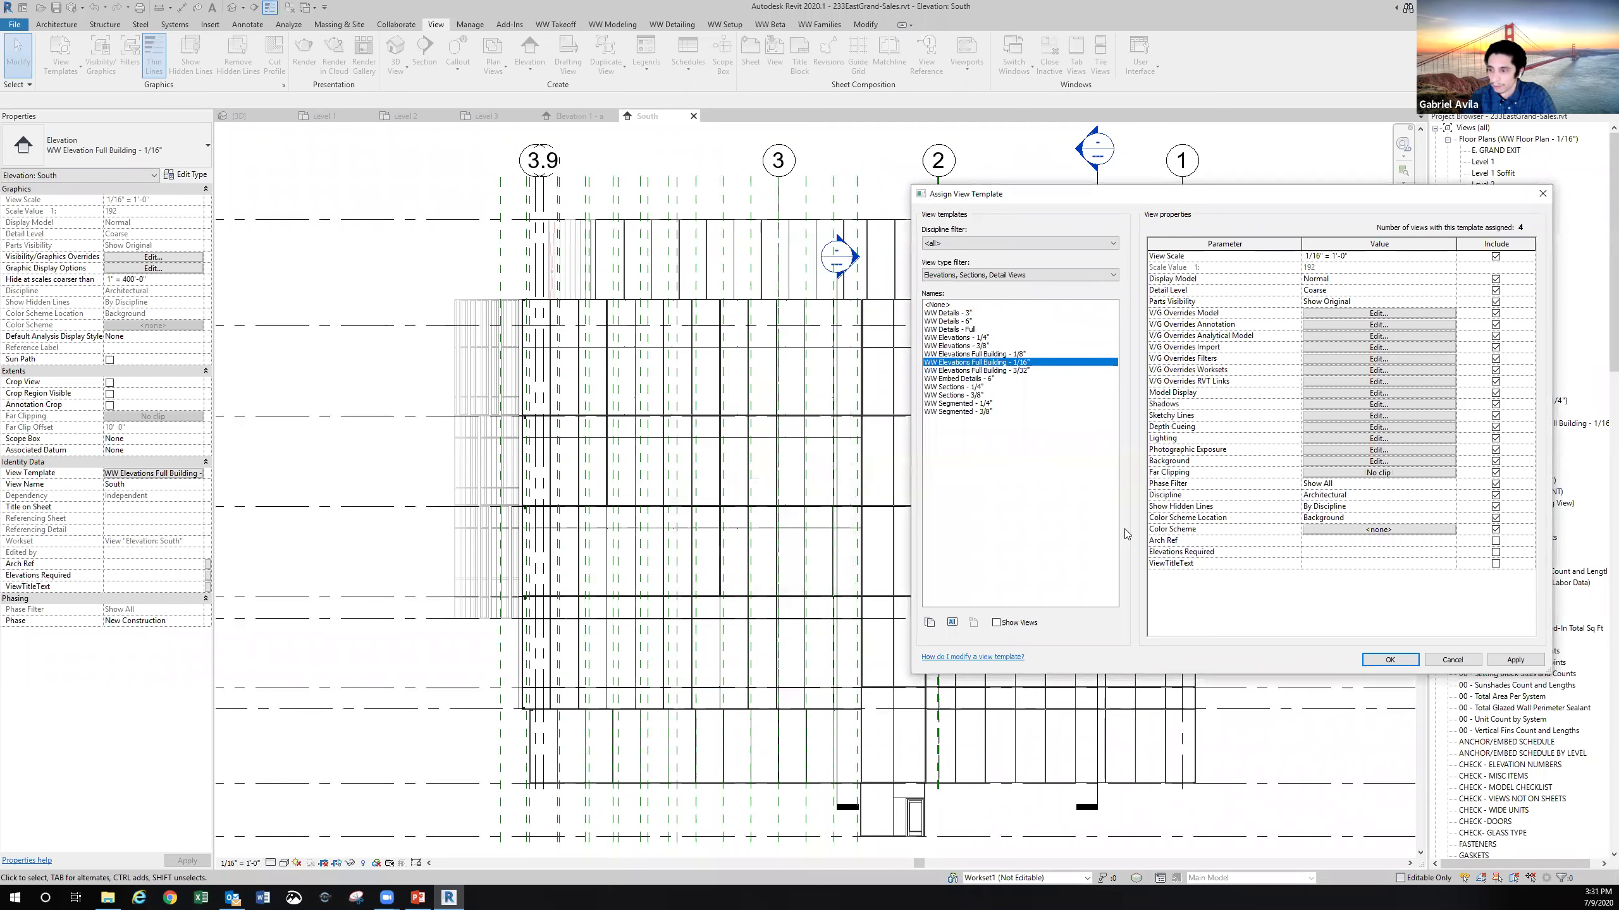
click(1452, 660)
Open Elevation 1 - a and check the far clipping option in its WW Elevations - 1/4" view template
double_click(1491, 413)
click(153, 473)
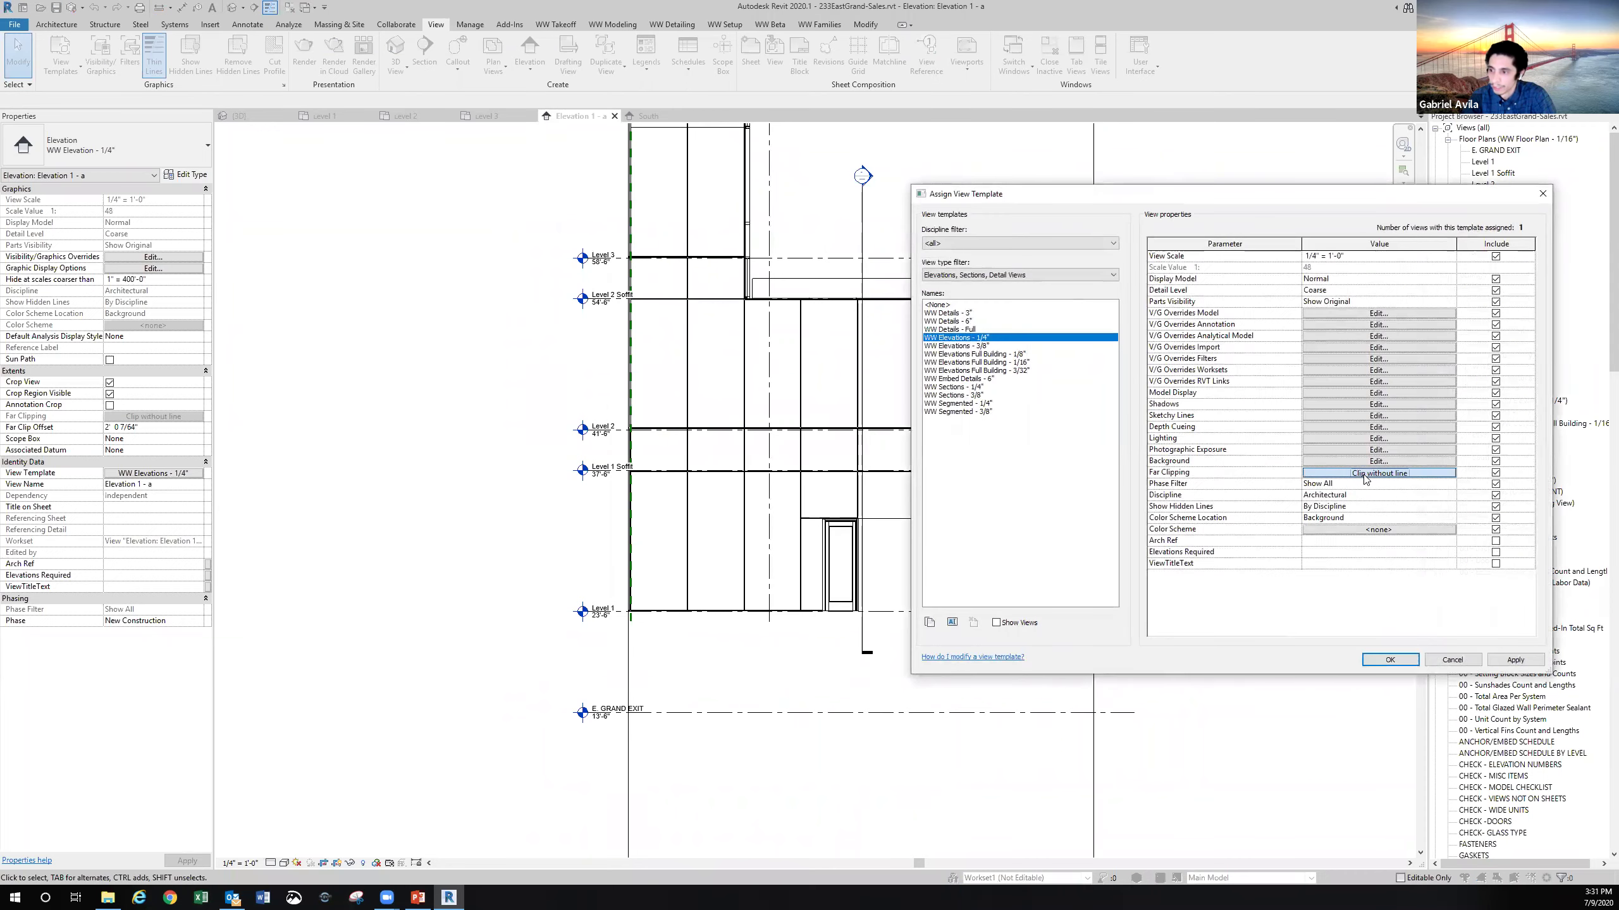
click(1375, 472)
click(743, 495)
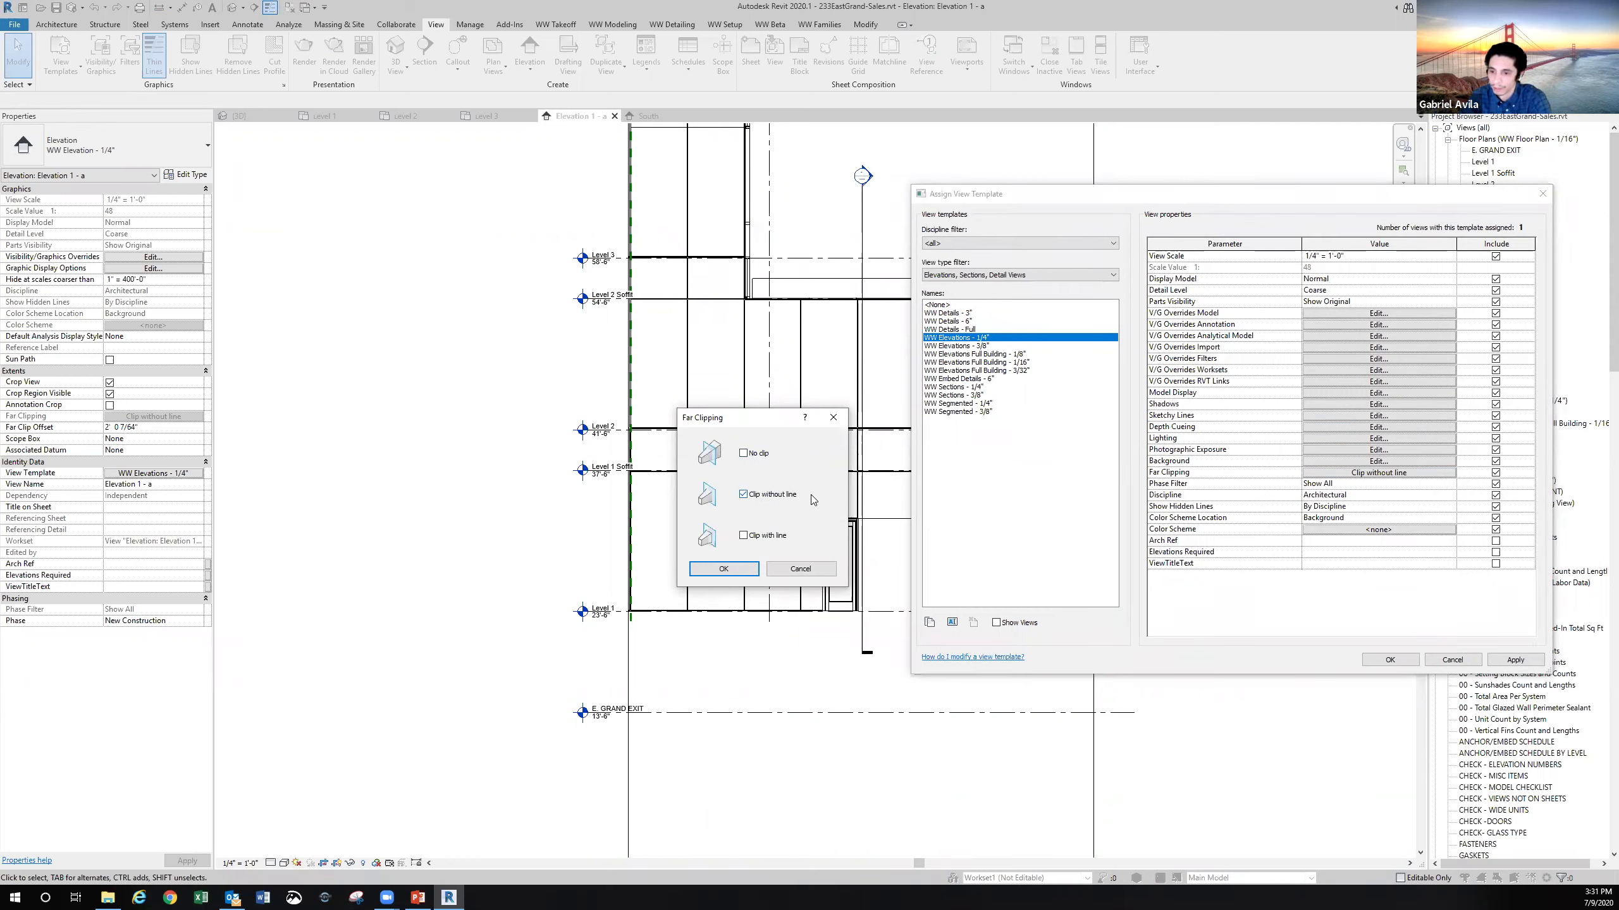
click(742, 572)
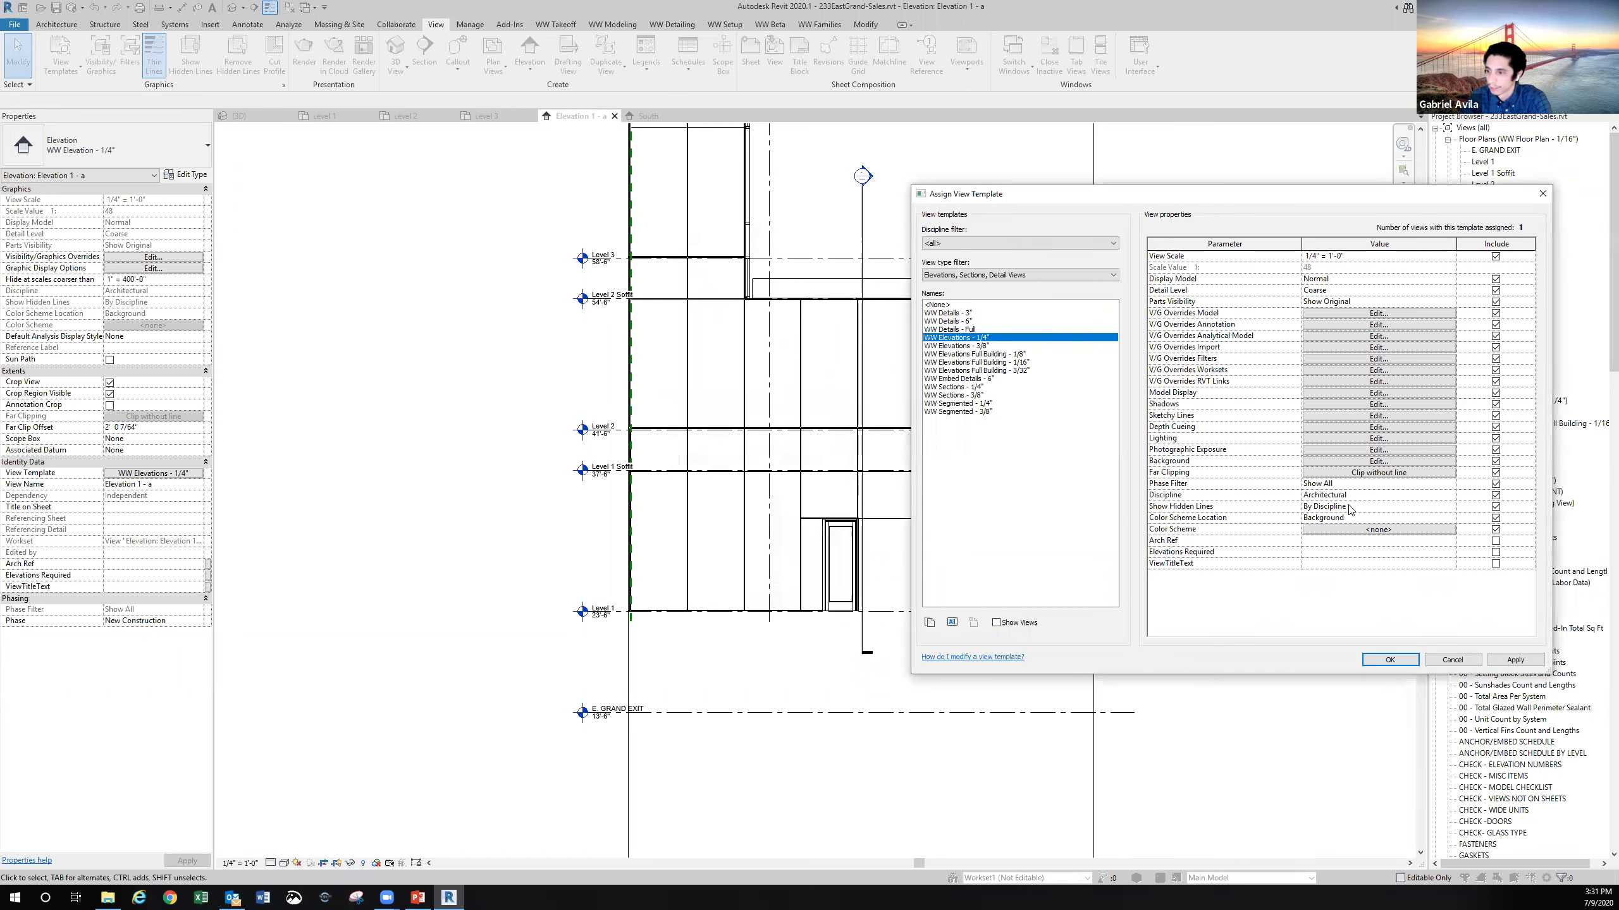
click(1541, 194)
Open the Level 1 floor plan and examine its view template's view range offsets against the sample diagram, cancelling without changes
double_click(1483, 161)
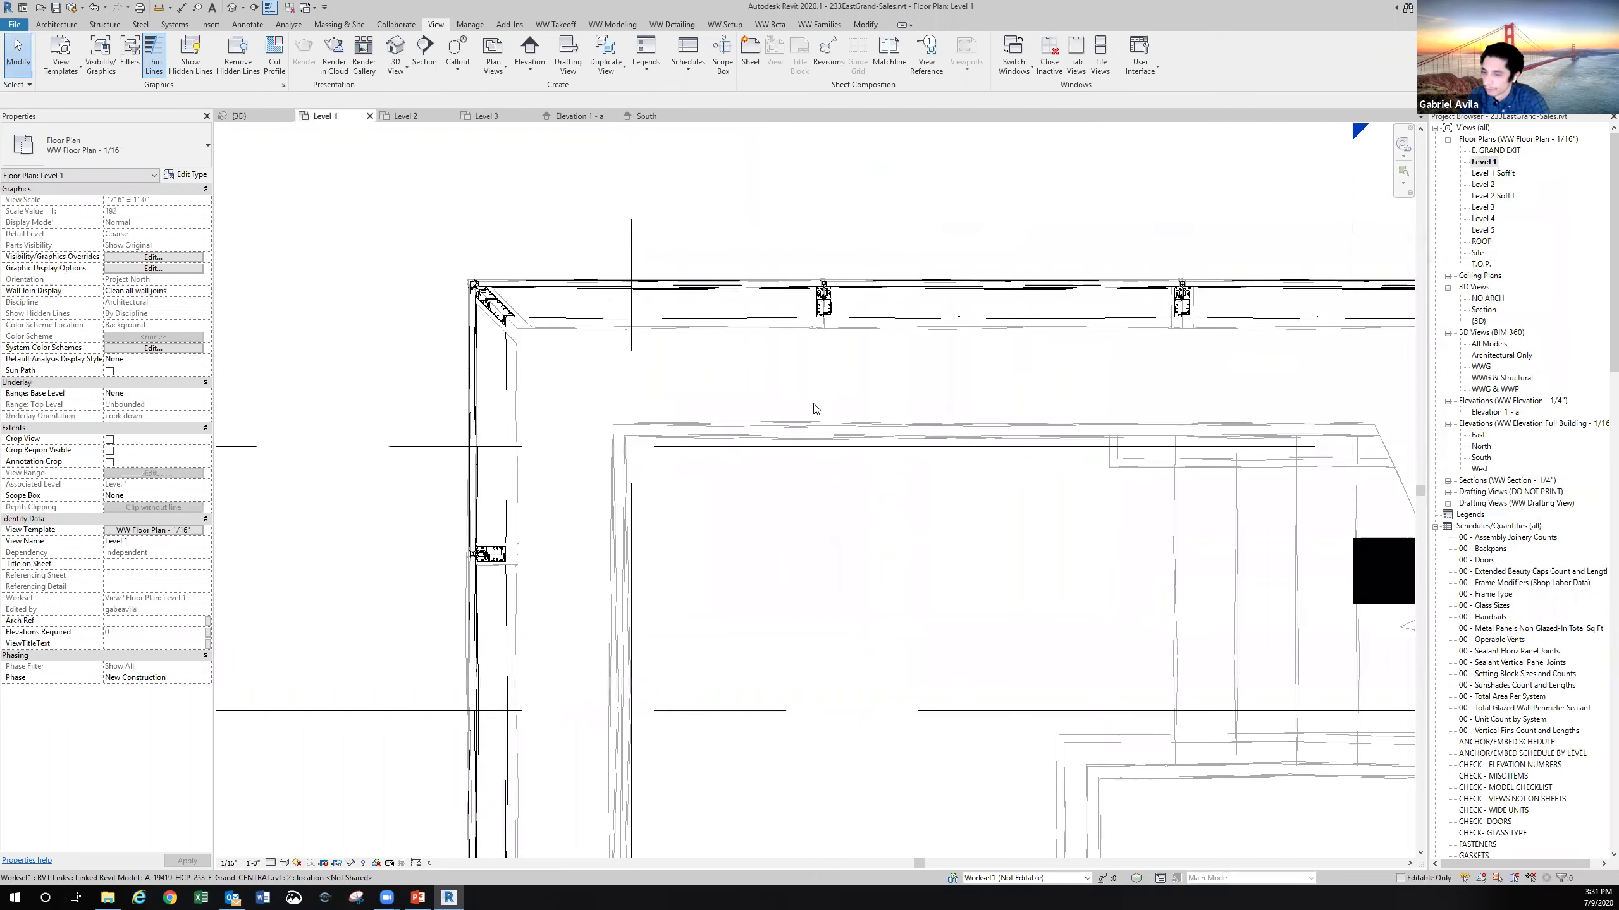
scroll(748, 484, down, 2)
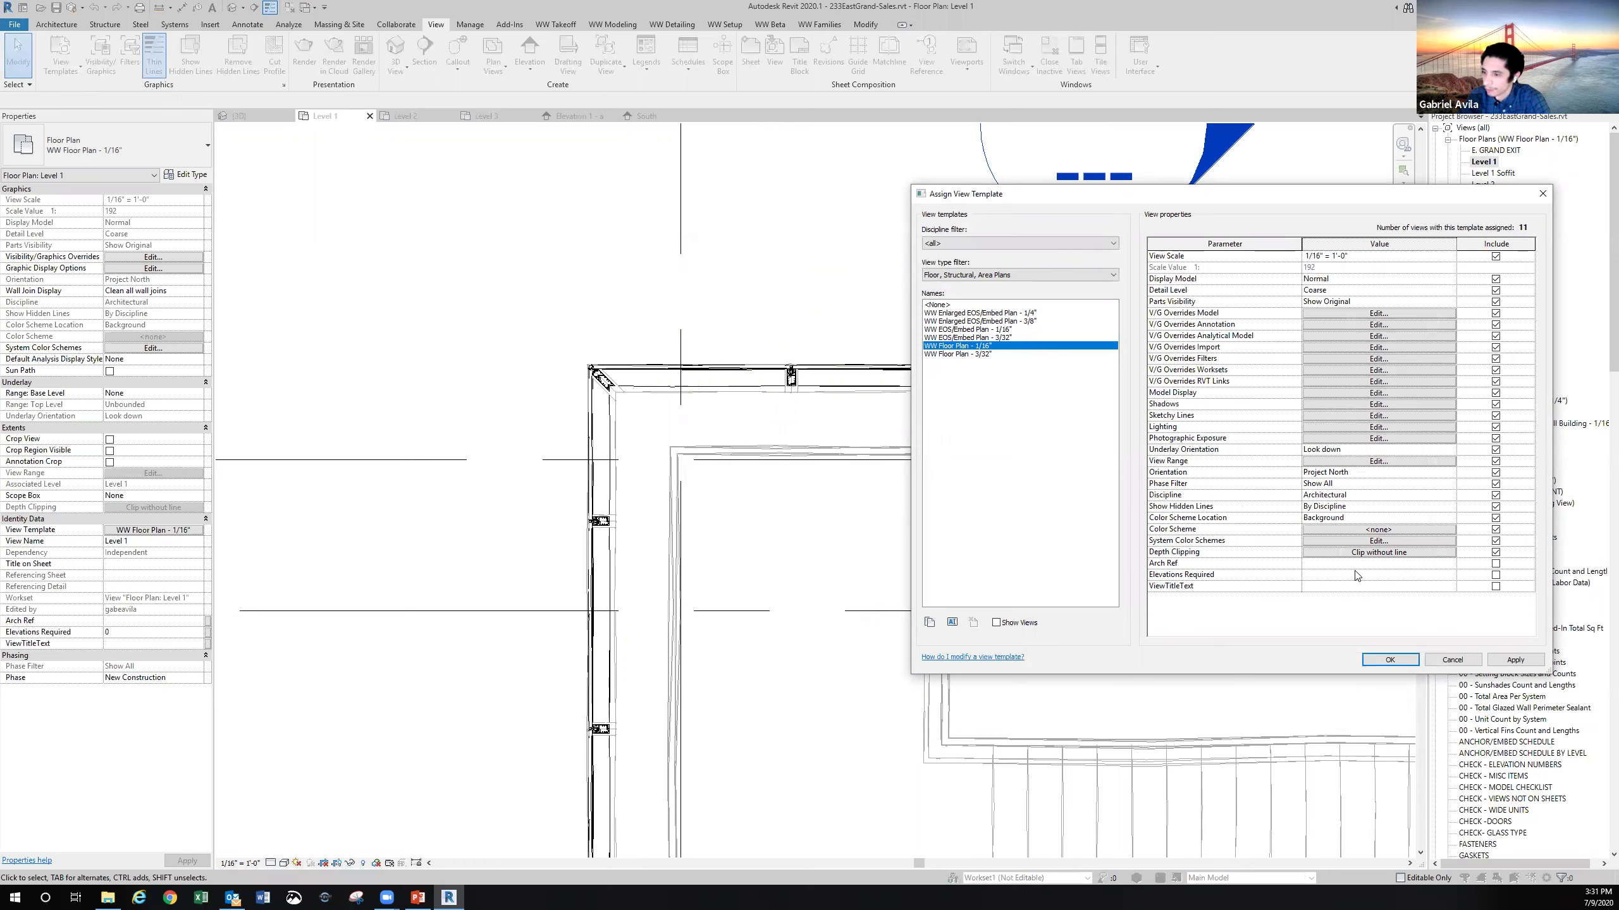
click(1357, 459)
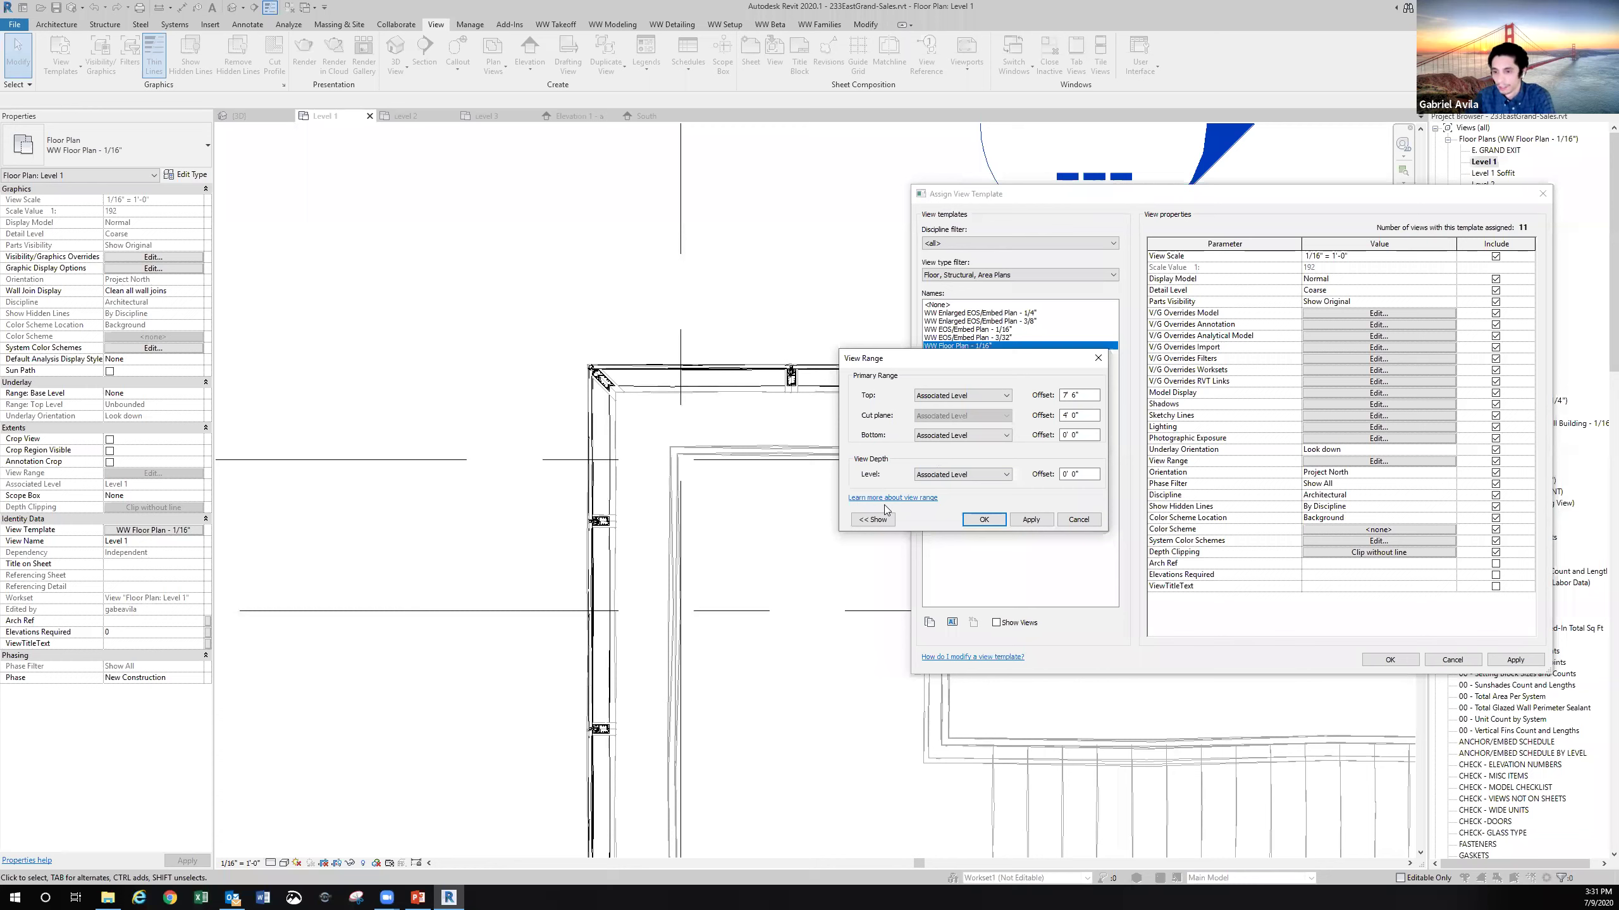
click(873, 519)
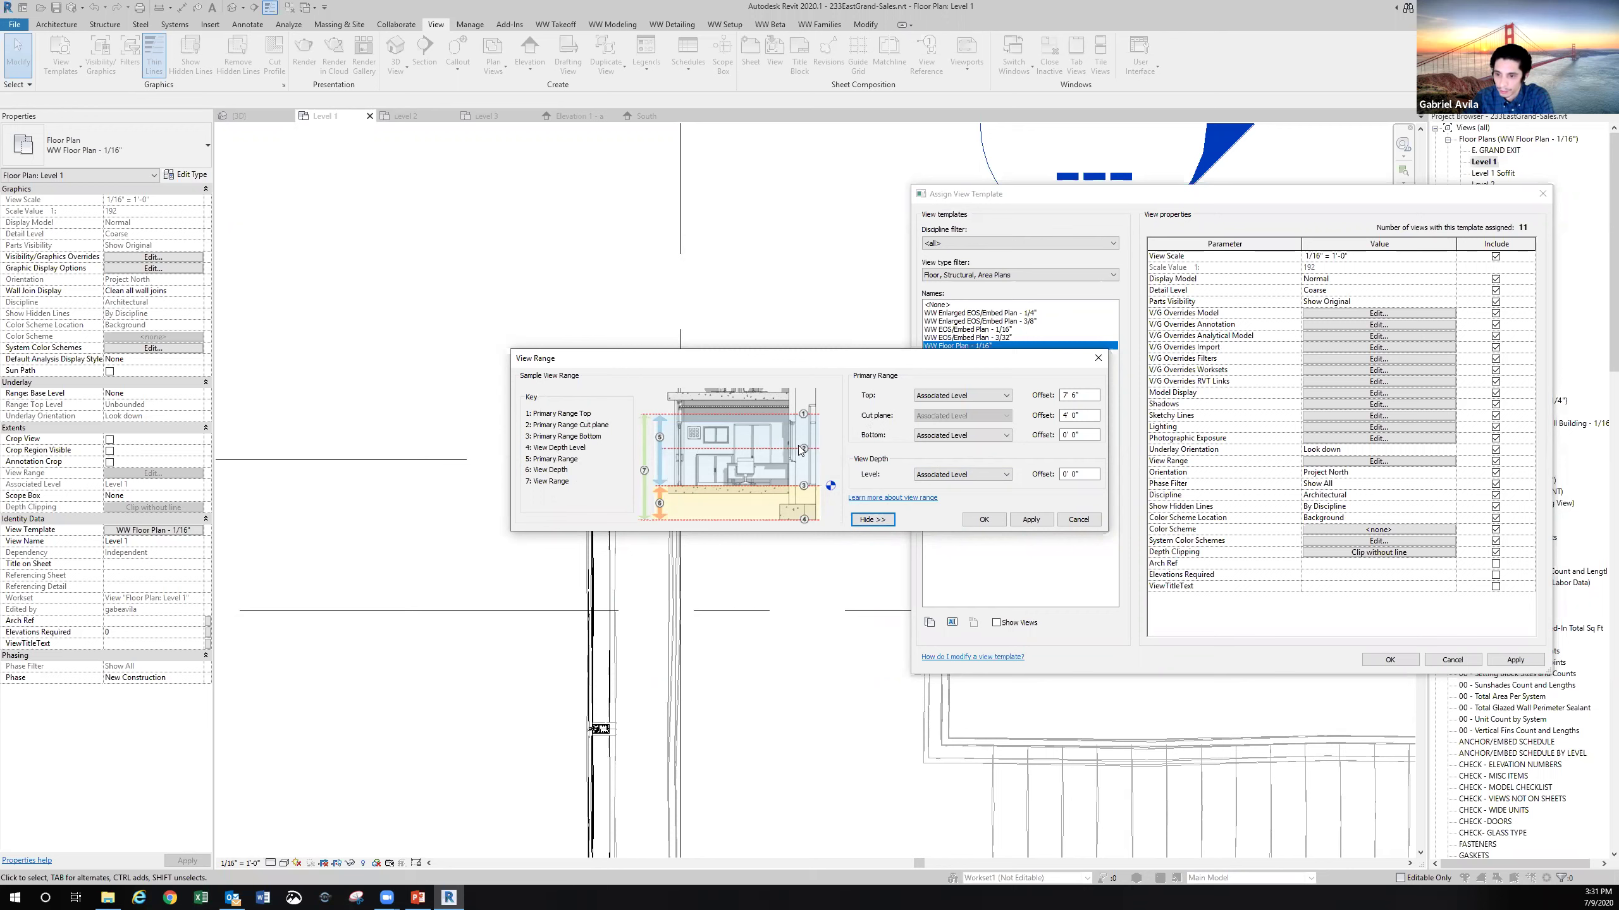
drag(1084, 415, 1031, 408)
drag(1085, 402, 1059, 396)
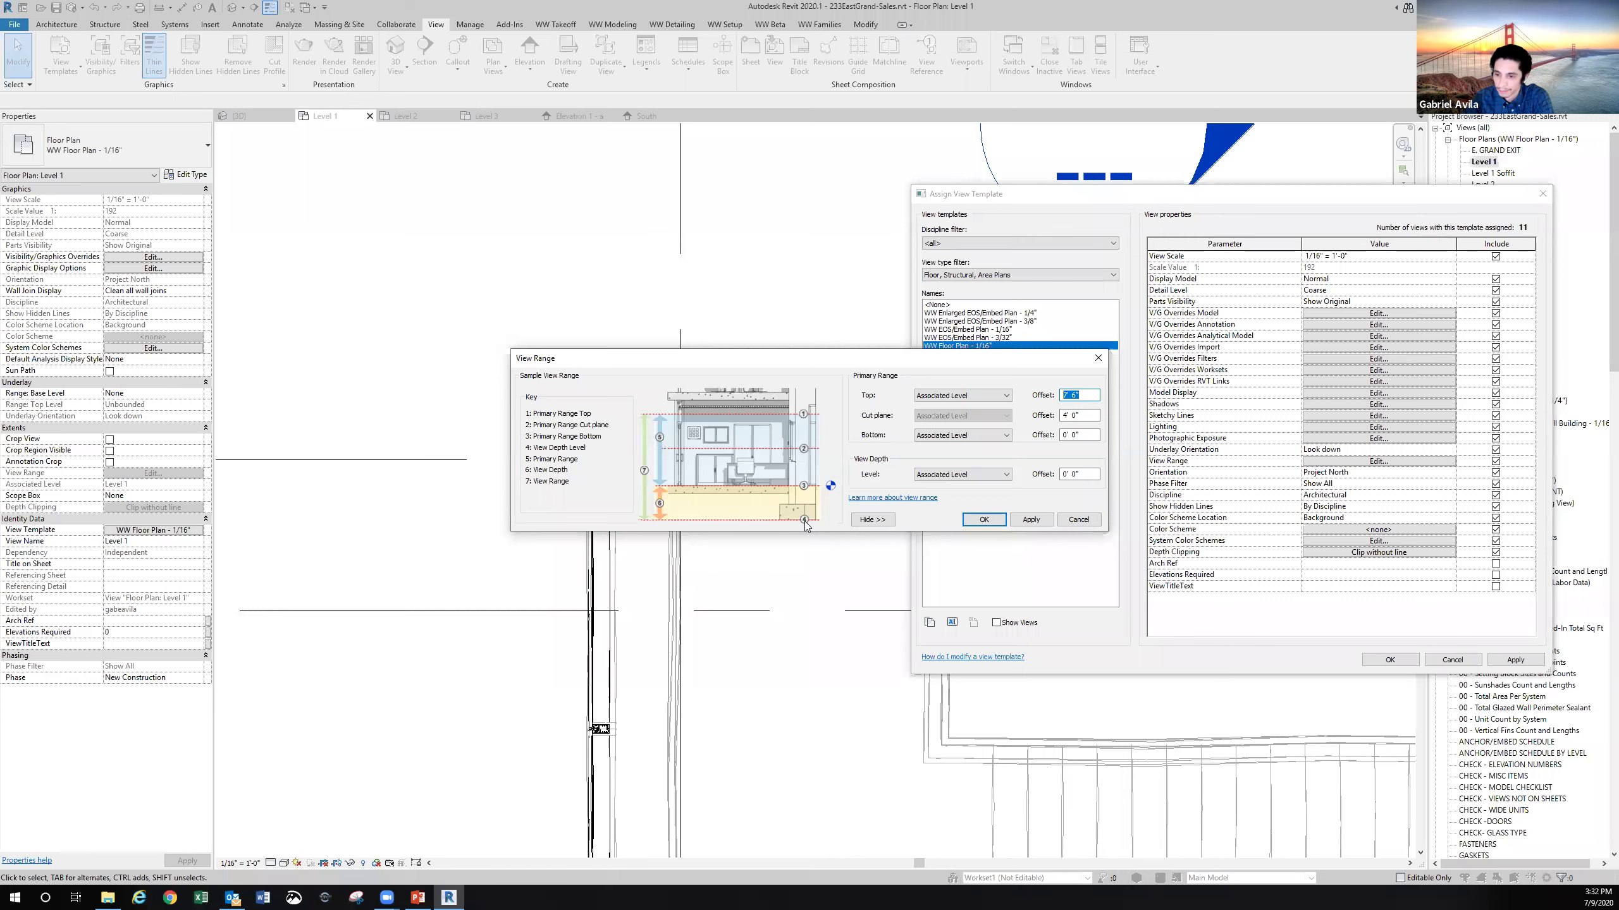
click(1059, 435)
mouse_move(1059, 435)
mouse_down()
mouse_move(1058, 473)
mouse_move(1045, 447)
mouse_up()
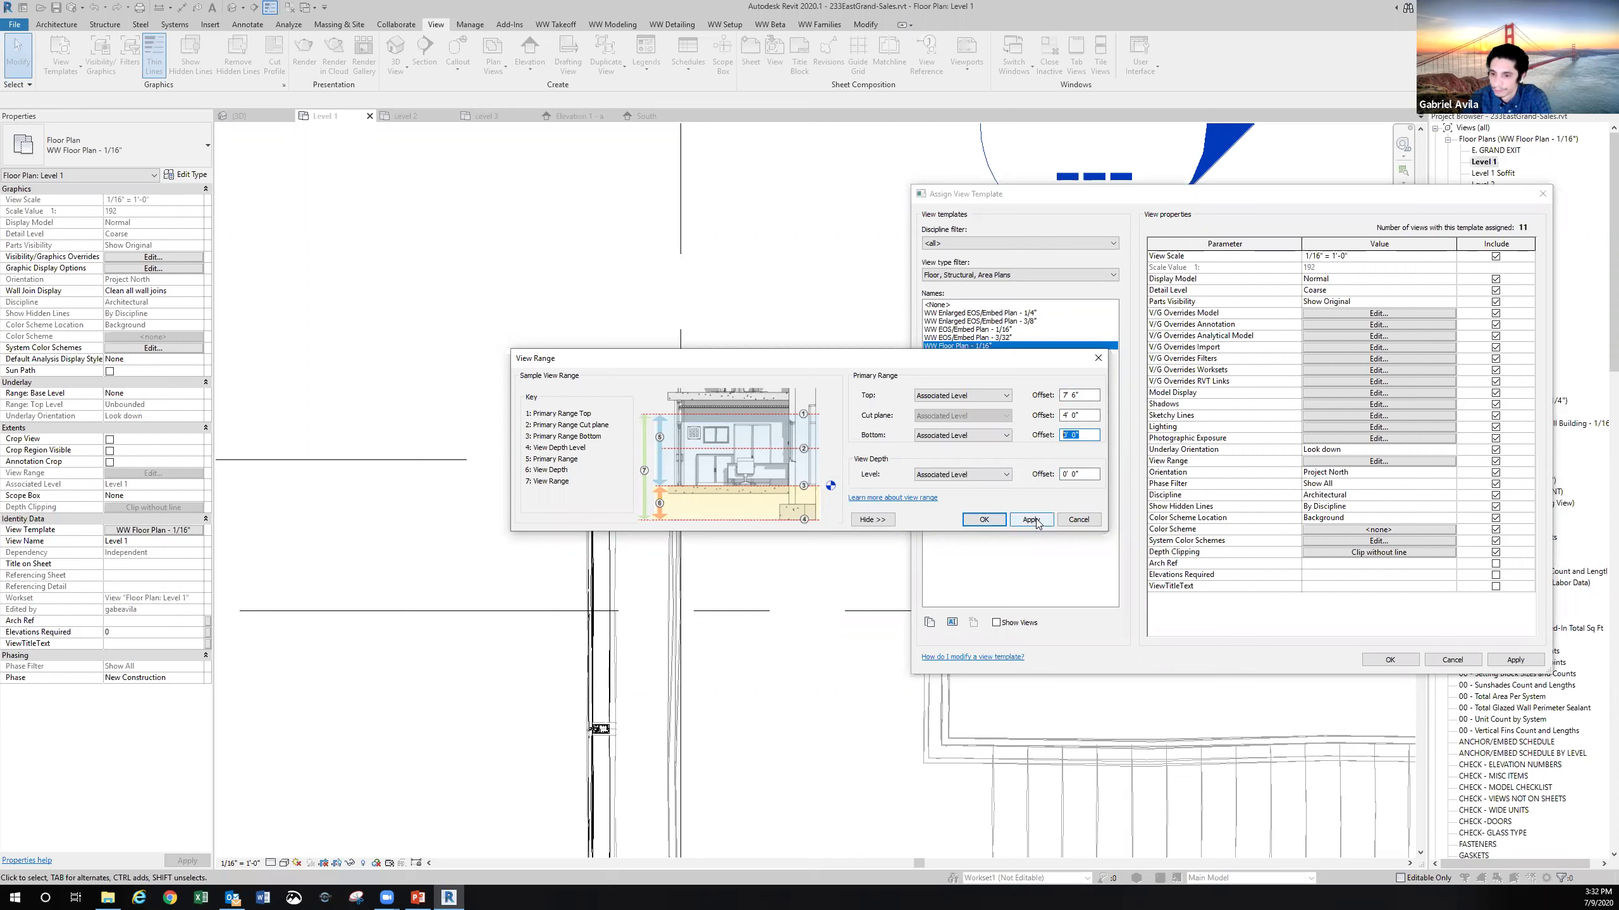
click(1078, 520)
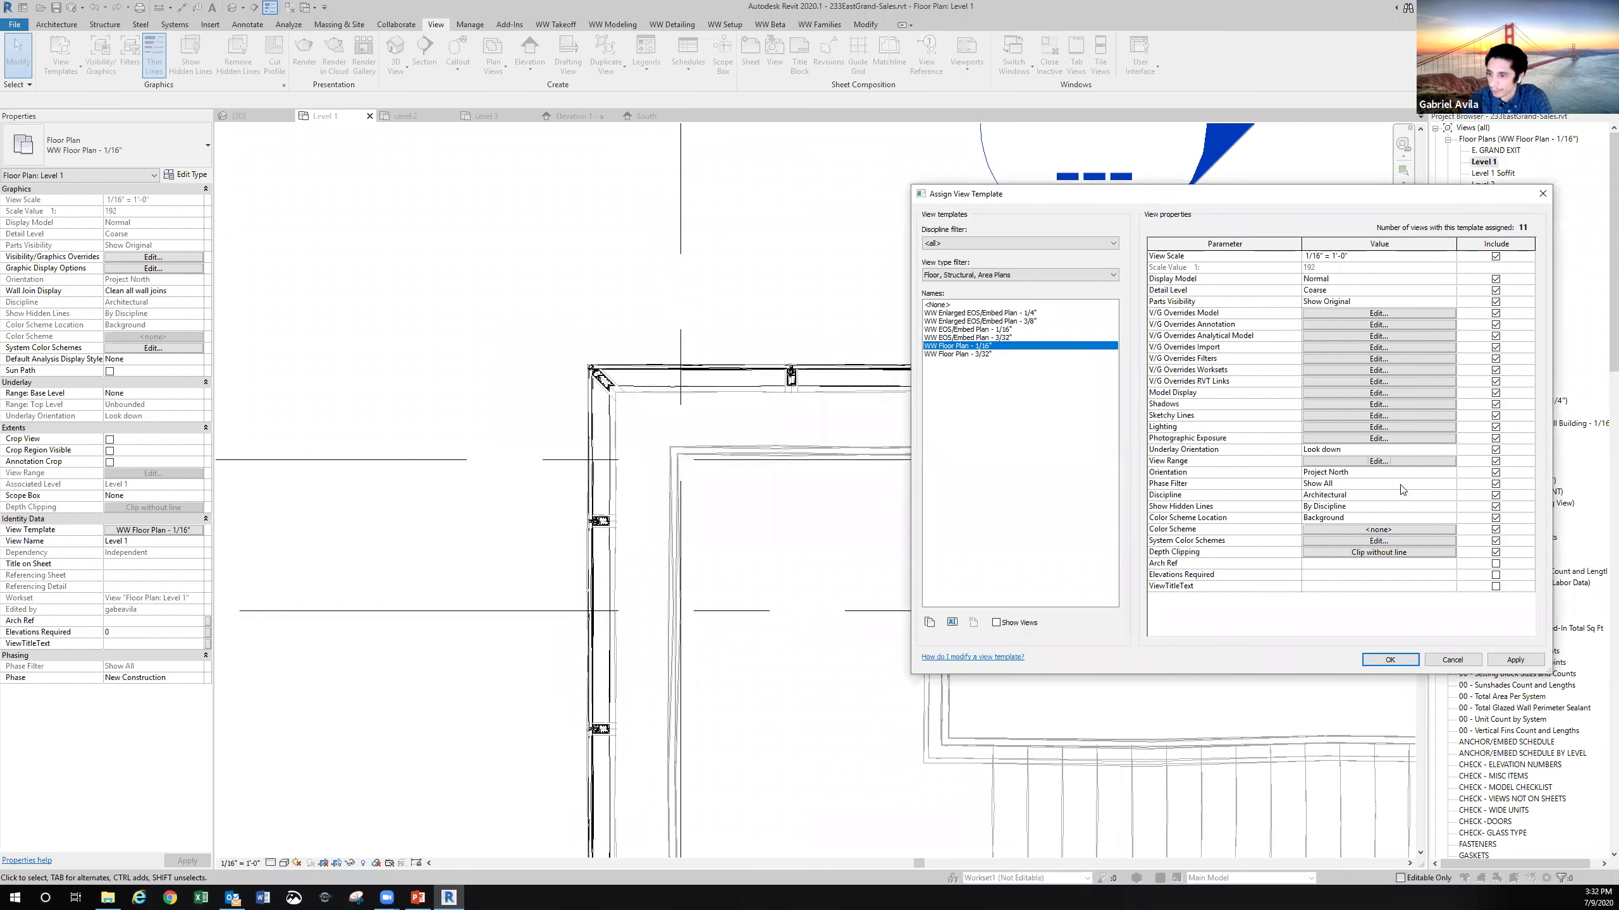
Look at the orientation choices in the WW Floor Plan - 1/16" view template
click(1438, 472)
click(1450, 473)
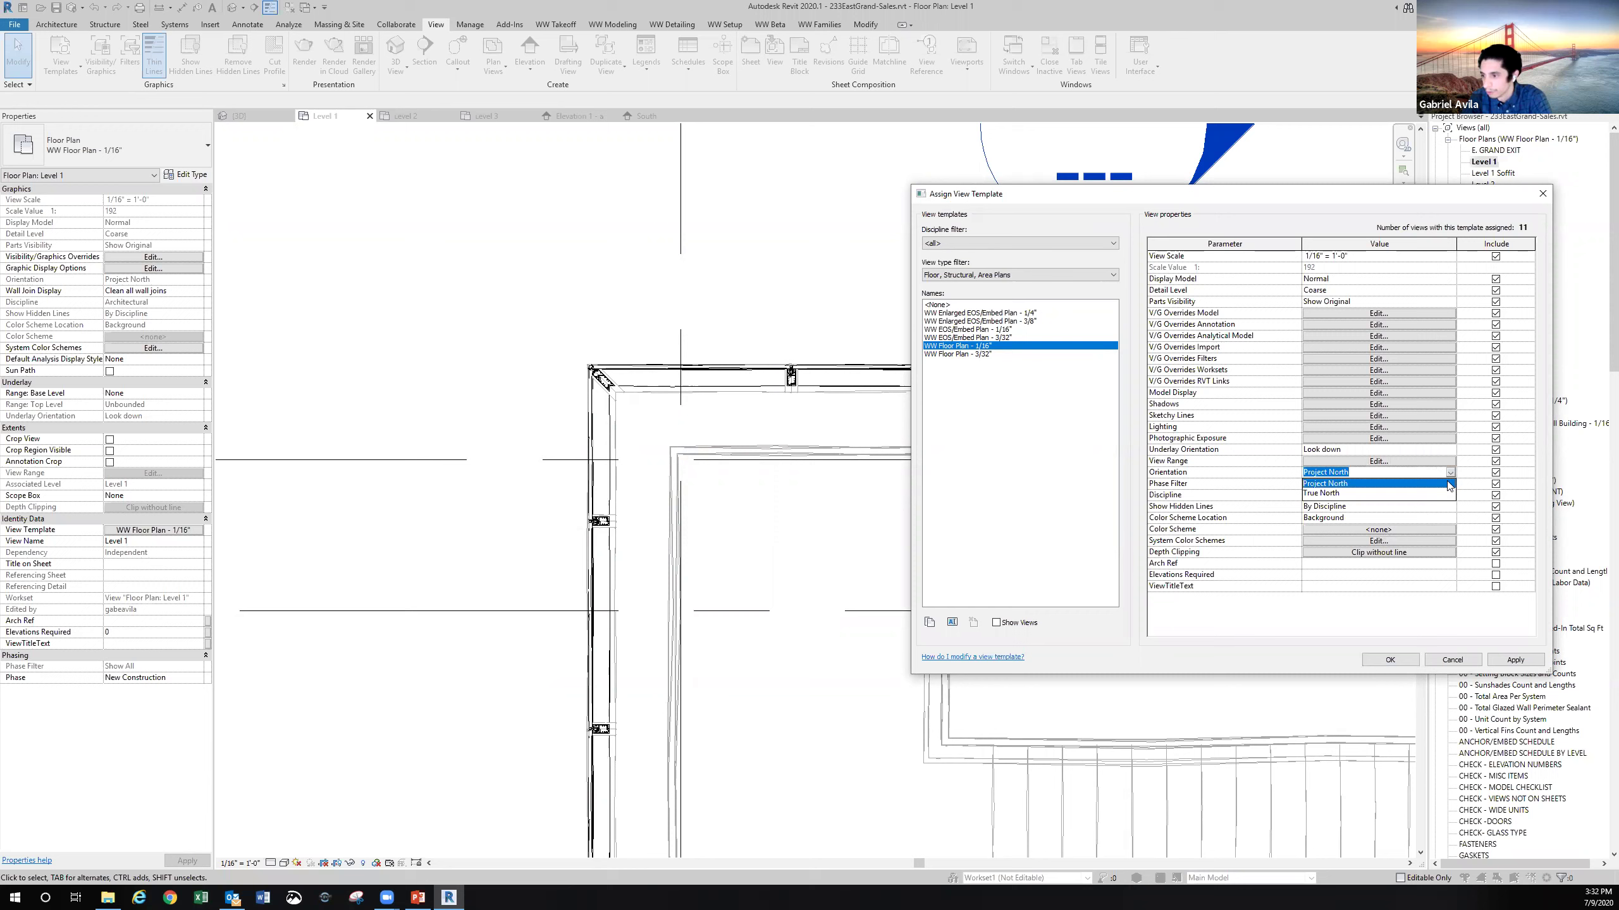
click(1450, 475)
Look through the phase filter choices in the Level 1 floor plan's view template
click(1428, 487)
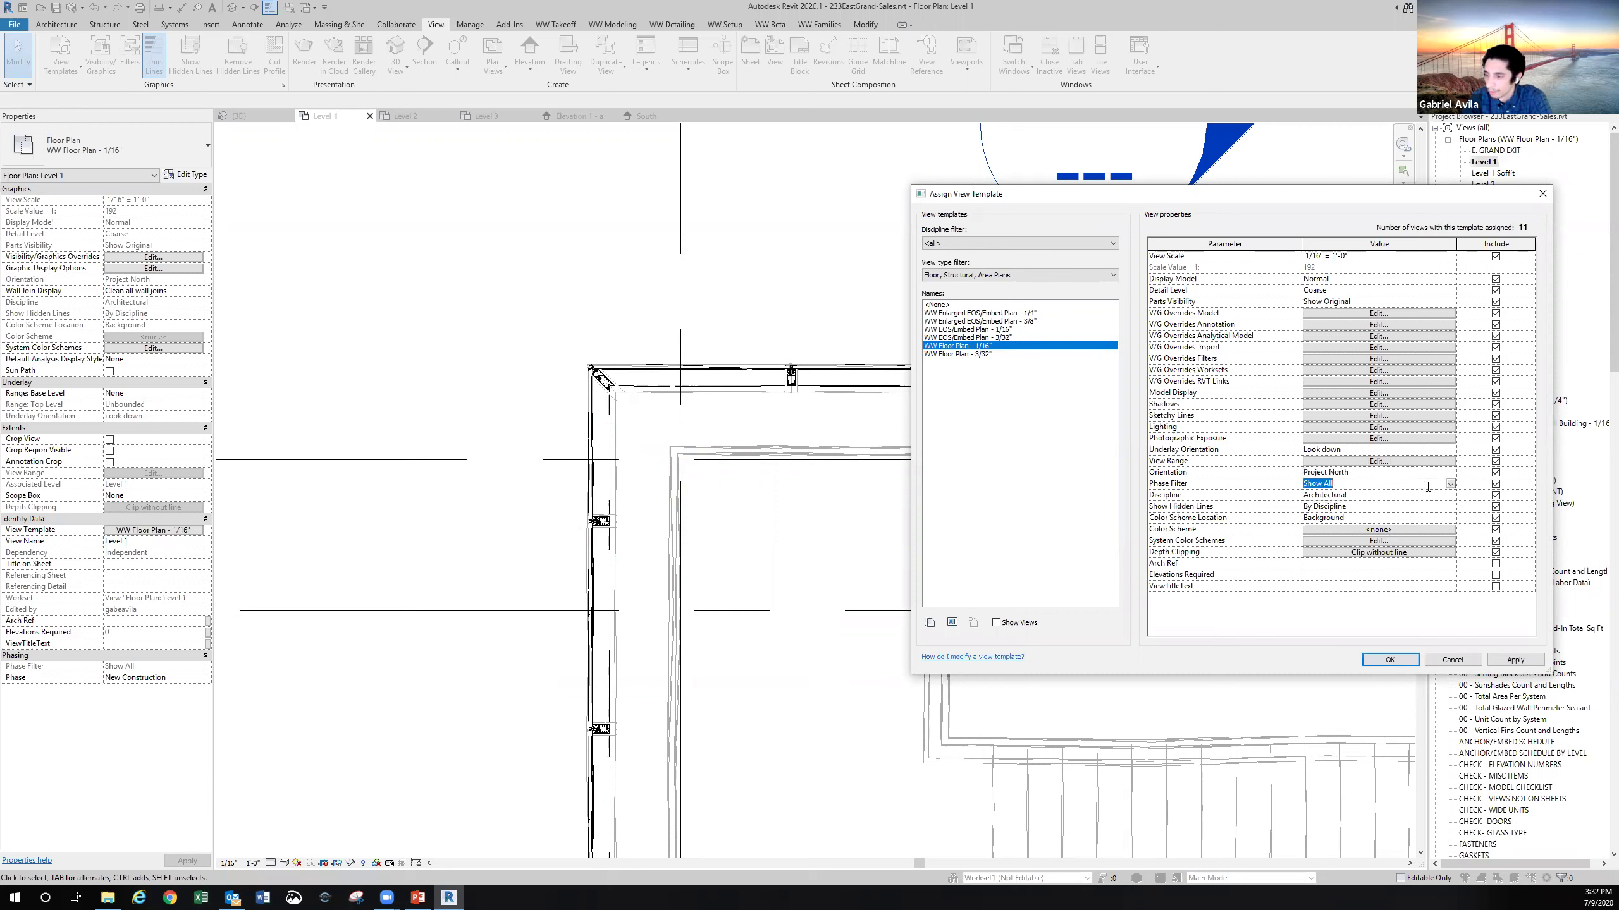
click(1451, 484)
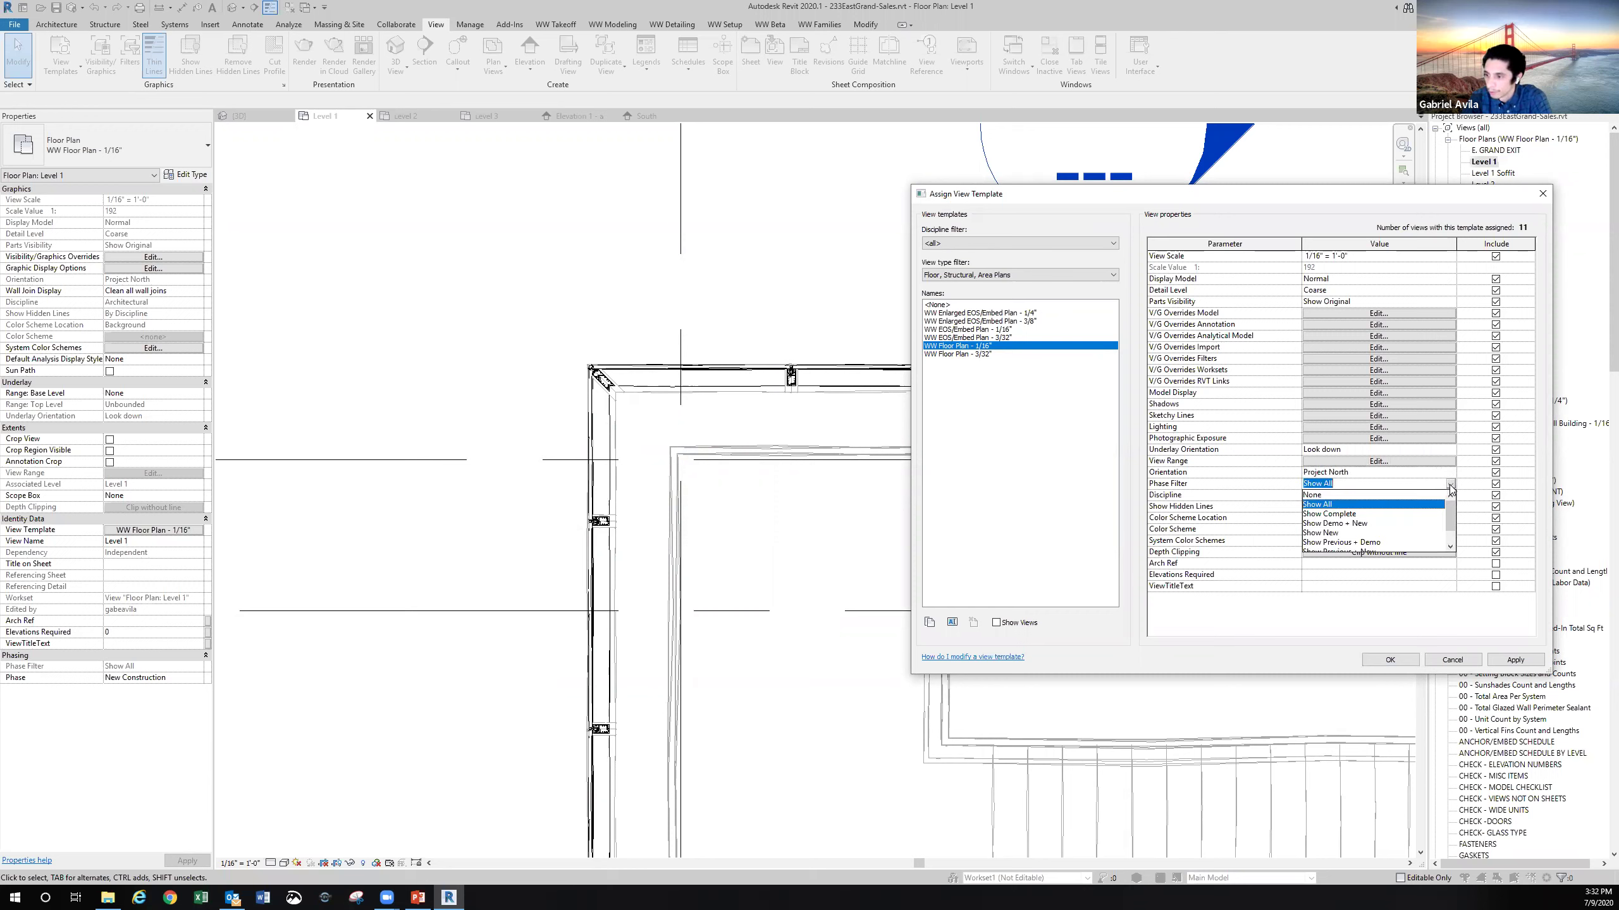
drag(1451, 516, 1449, 519)
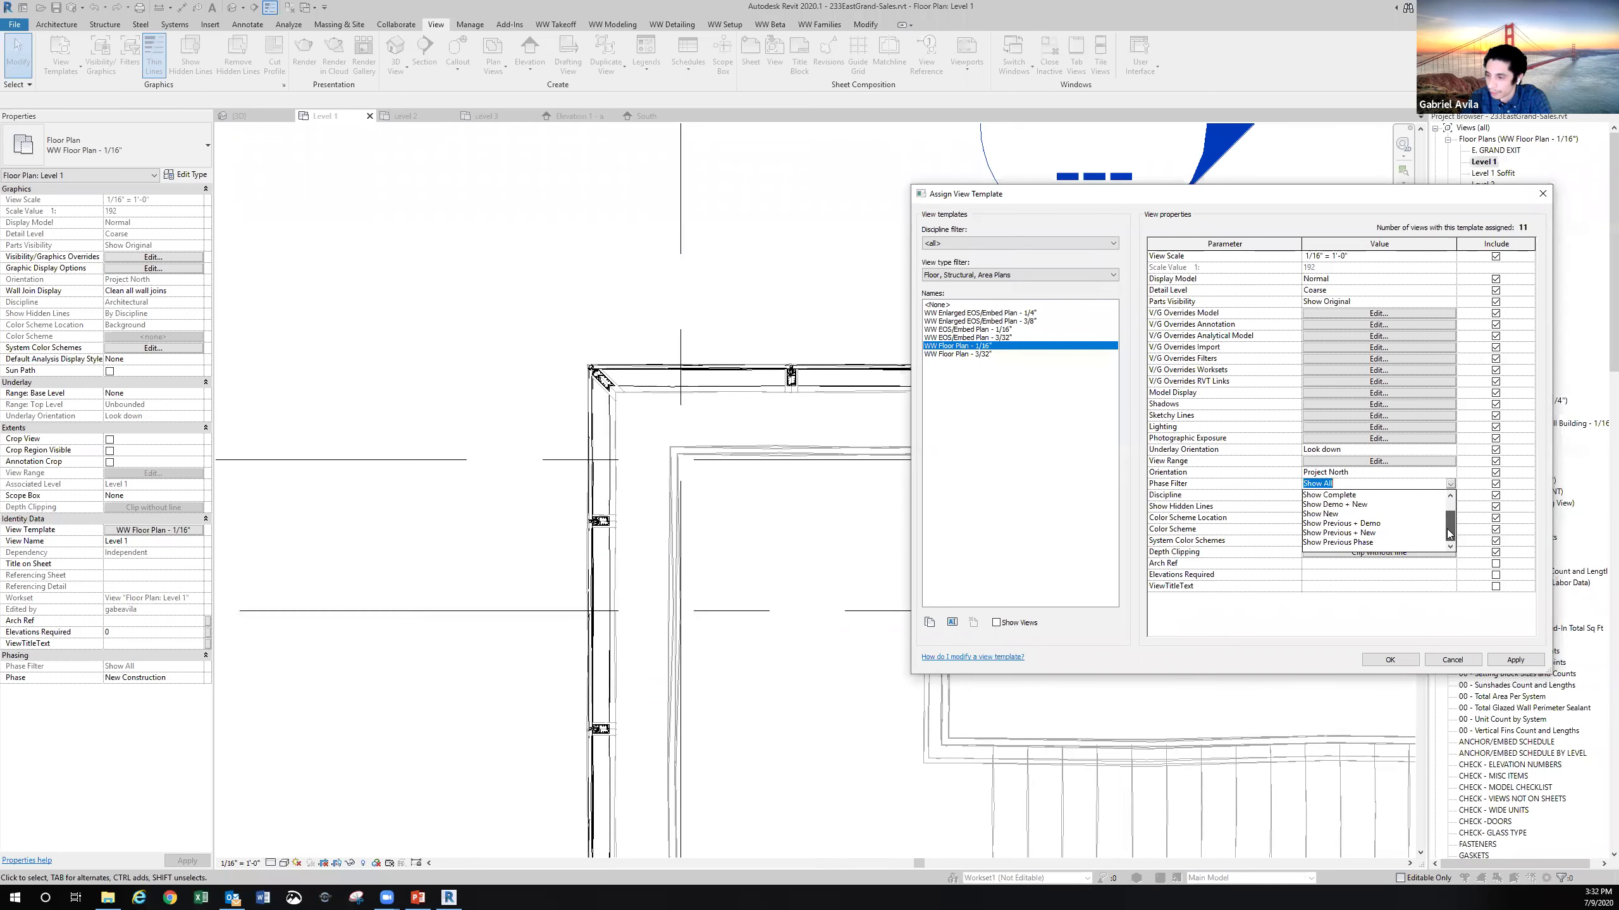
drag(1448, 531, 1448, 508)
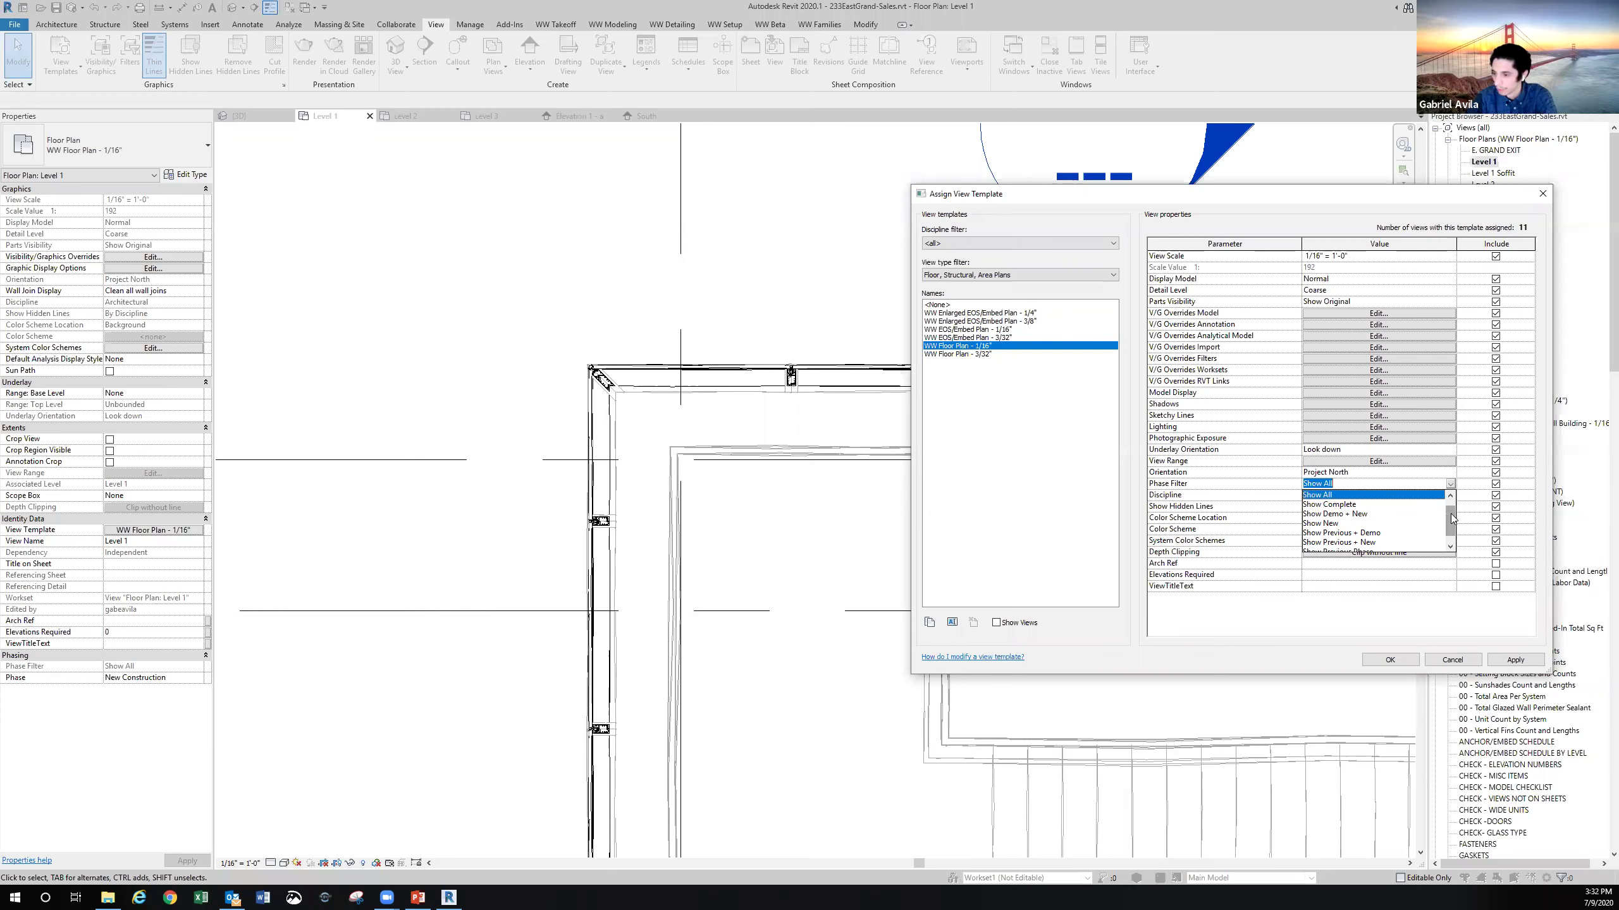
mouse_move(1451, 518)
mouse_down()
mouse_move(1456, 533)
mouse_move(1453, 514)
mouse_up()
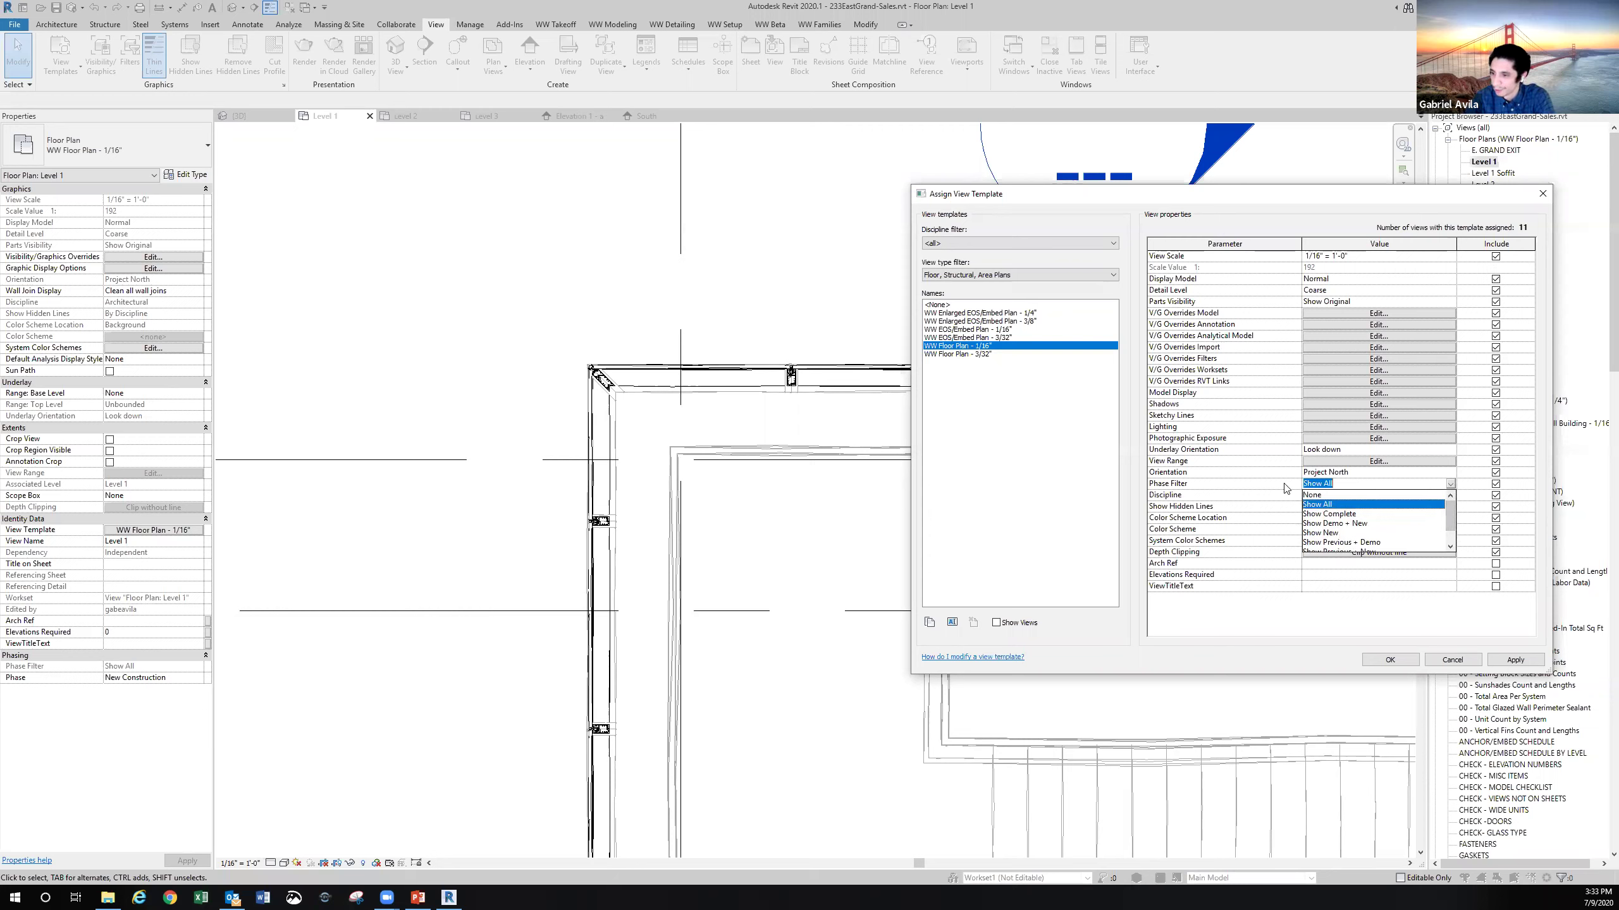
click(1247, 486)
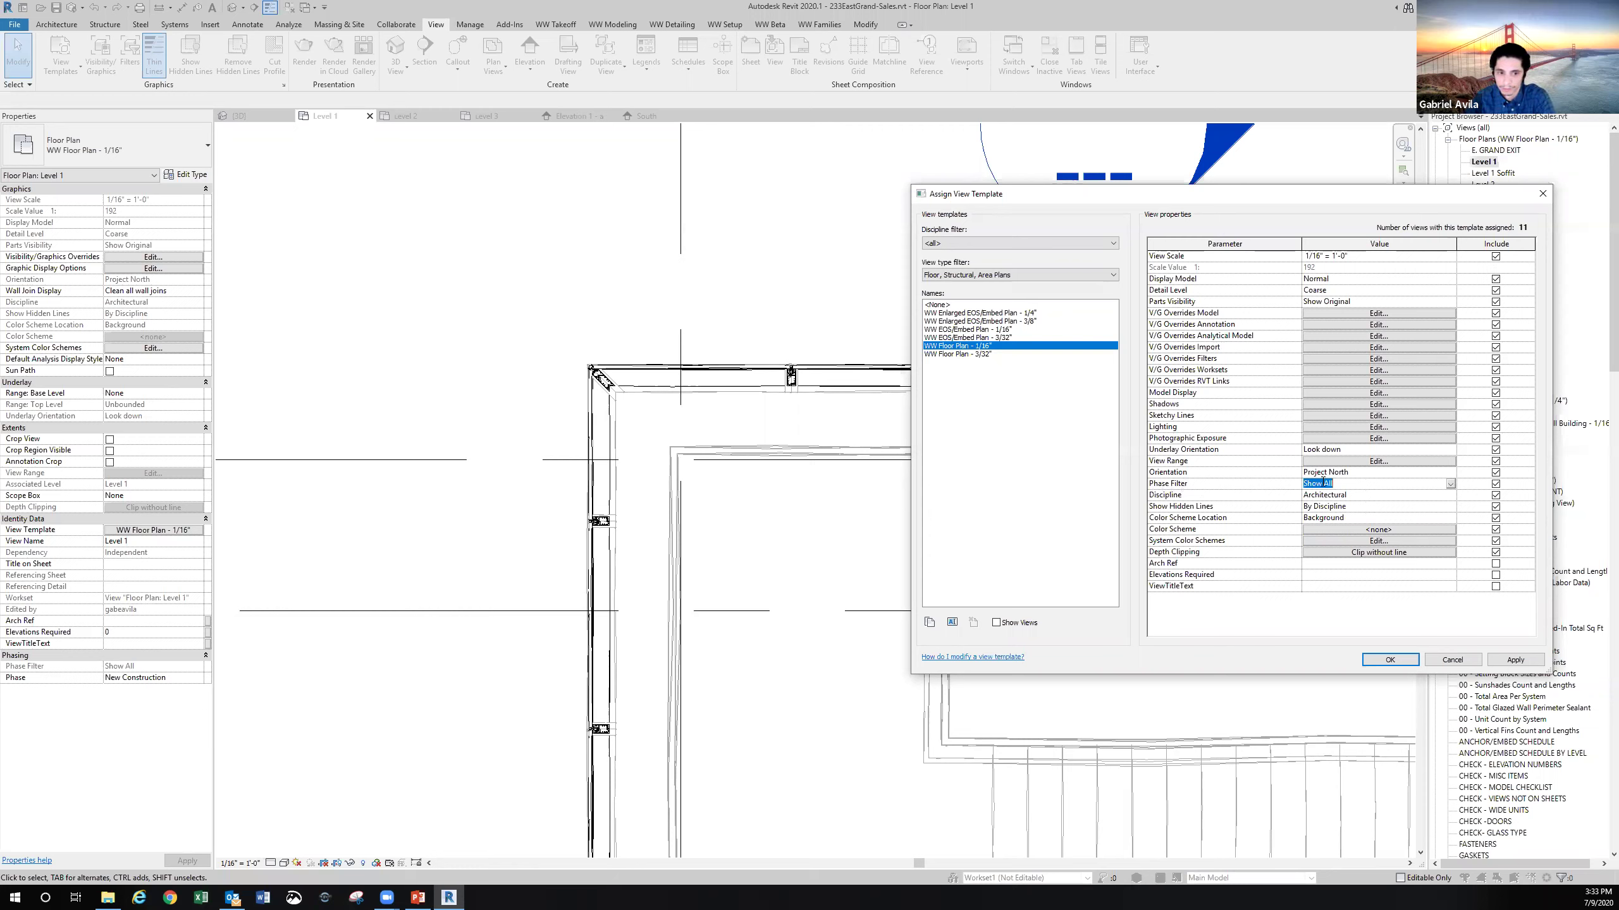
Check the template's discipline setting and go through the phase filter choices once more, keeping Show All
click(1341, 496)
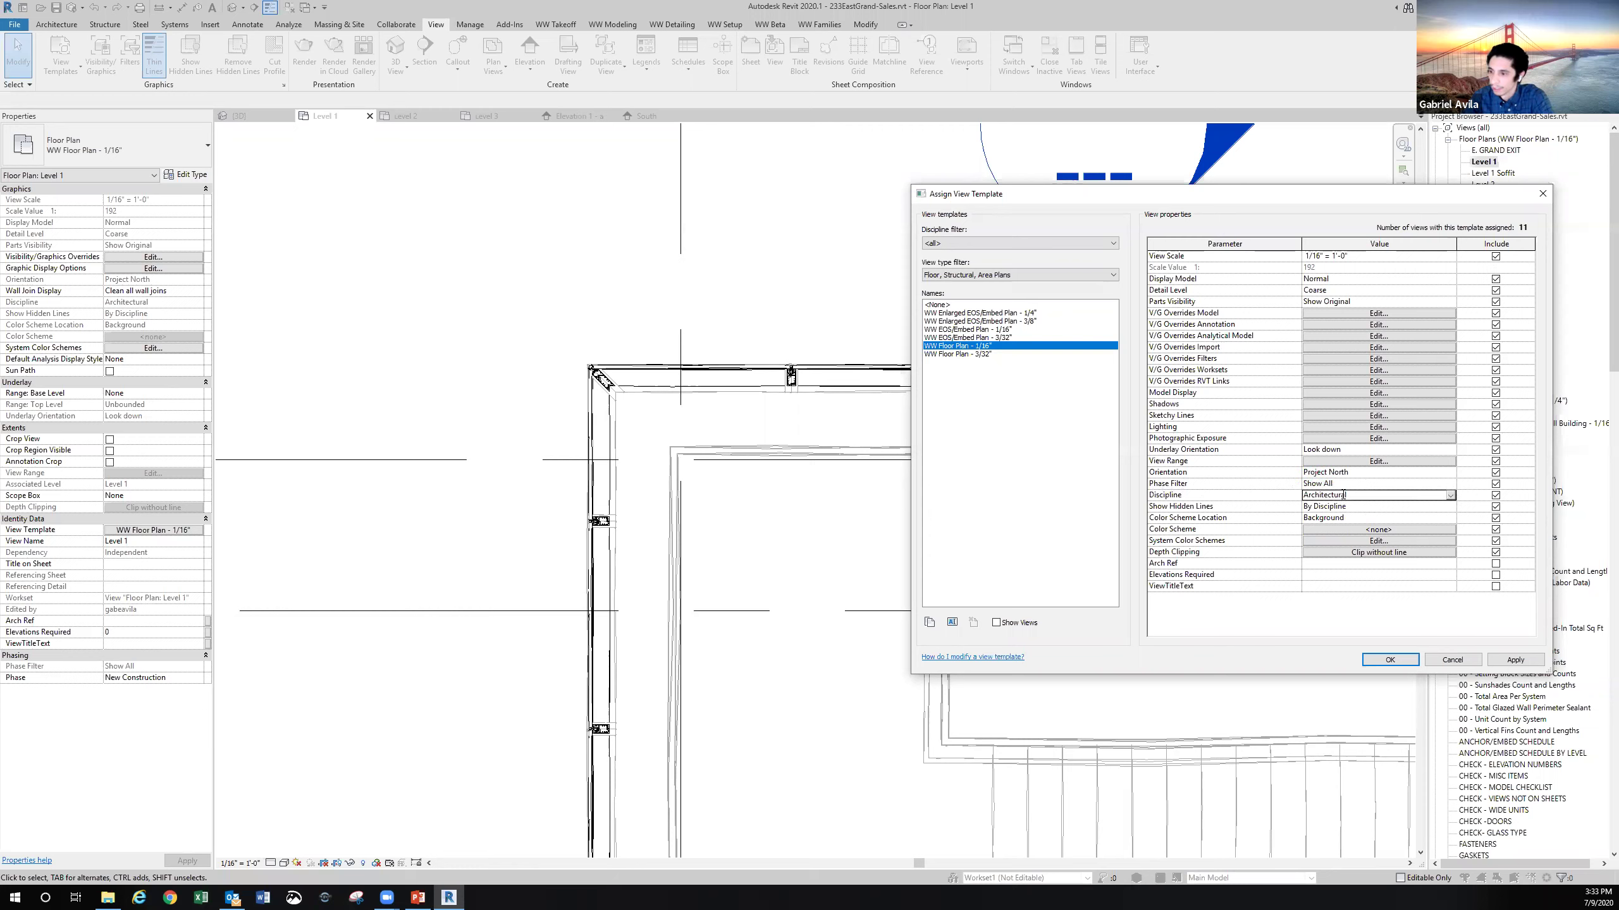
click(1442, 483)
click(1449, 485)
drag(1450, 507, 1450, 498)
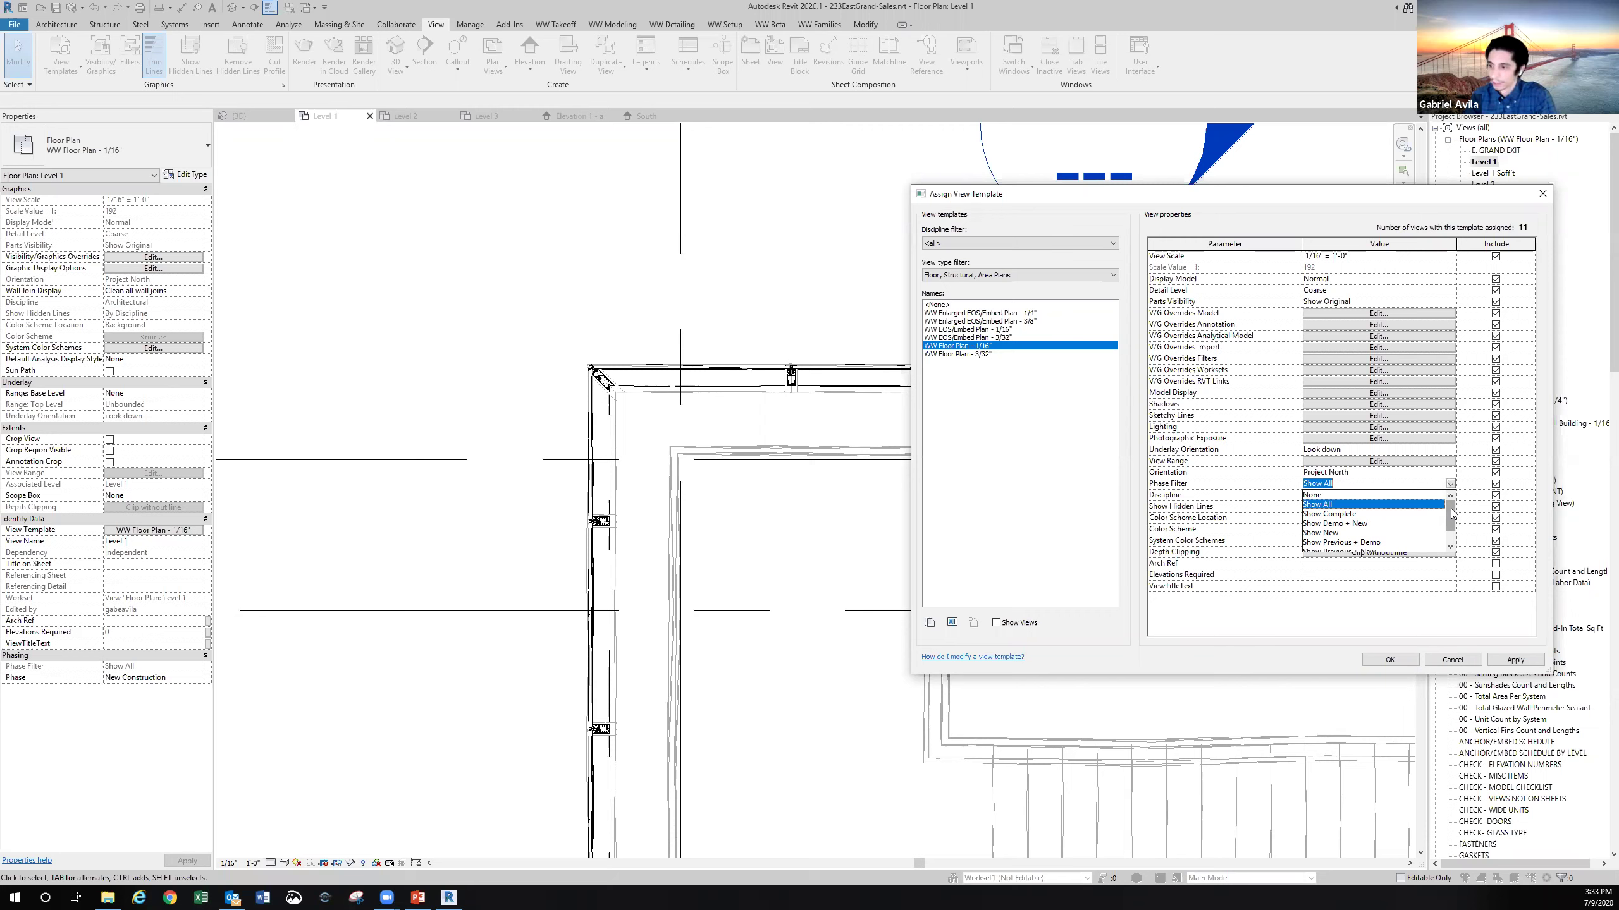
drag(1451, 514, 1455, 526)
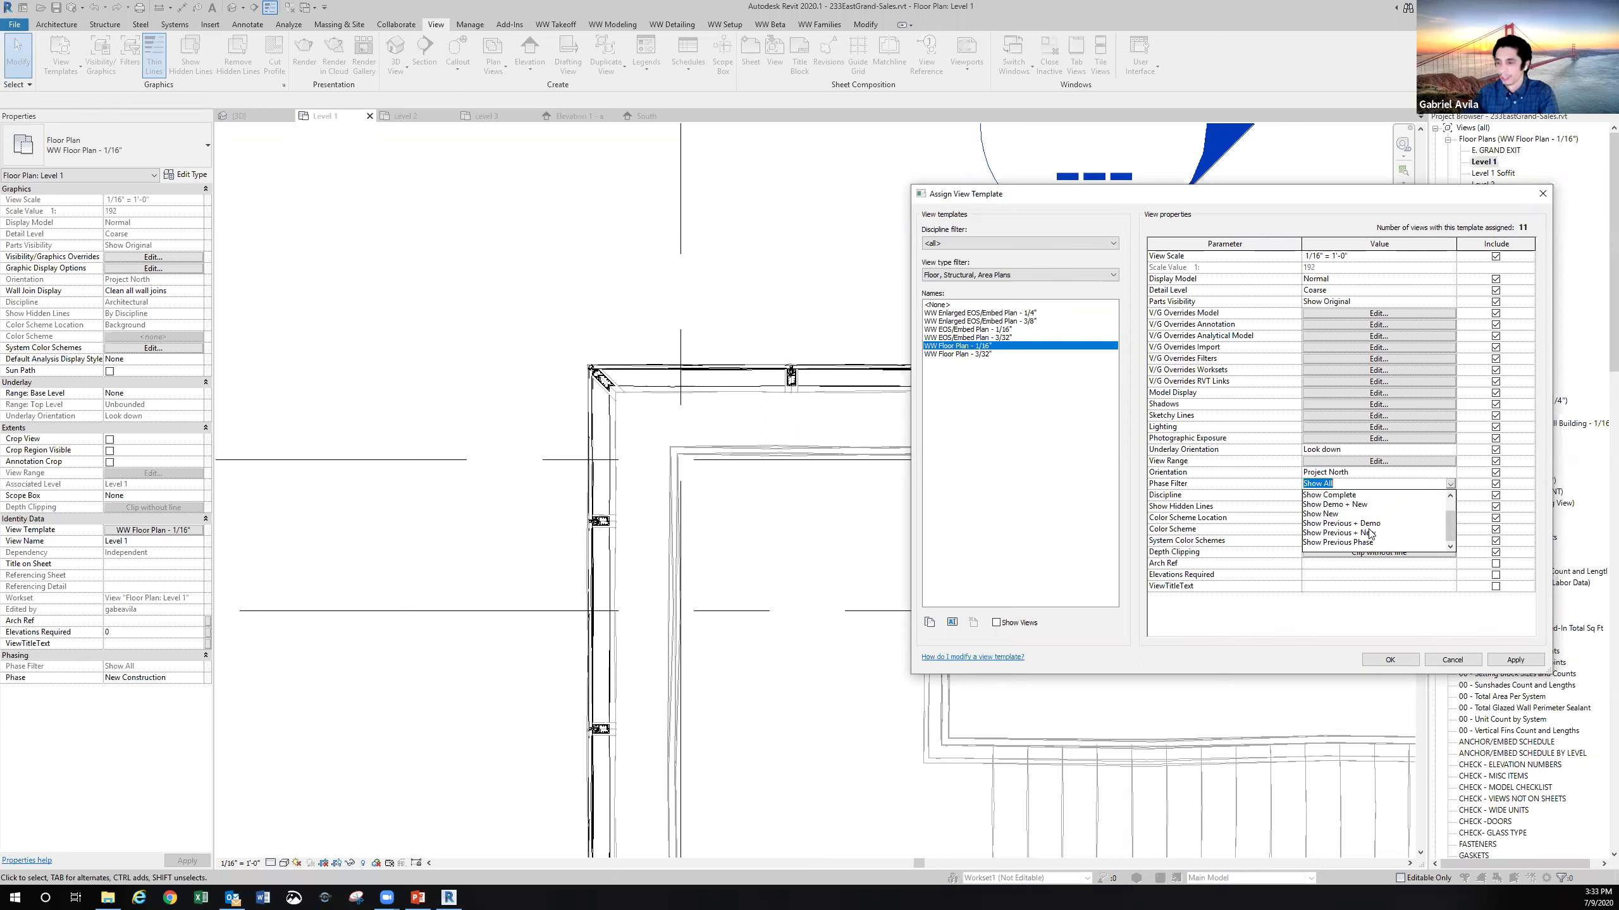
drag(1445, 527, 1450, 513)
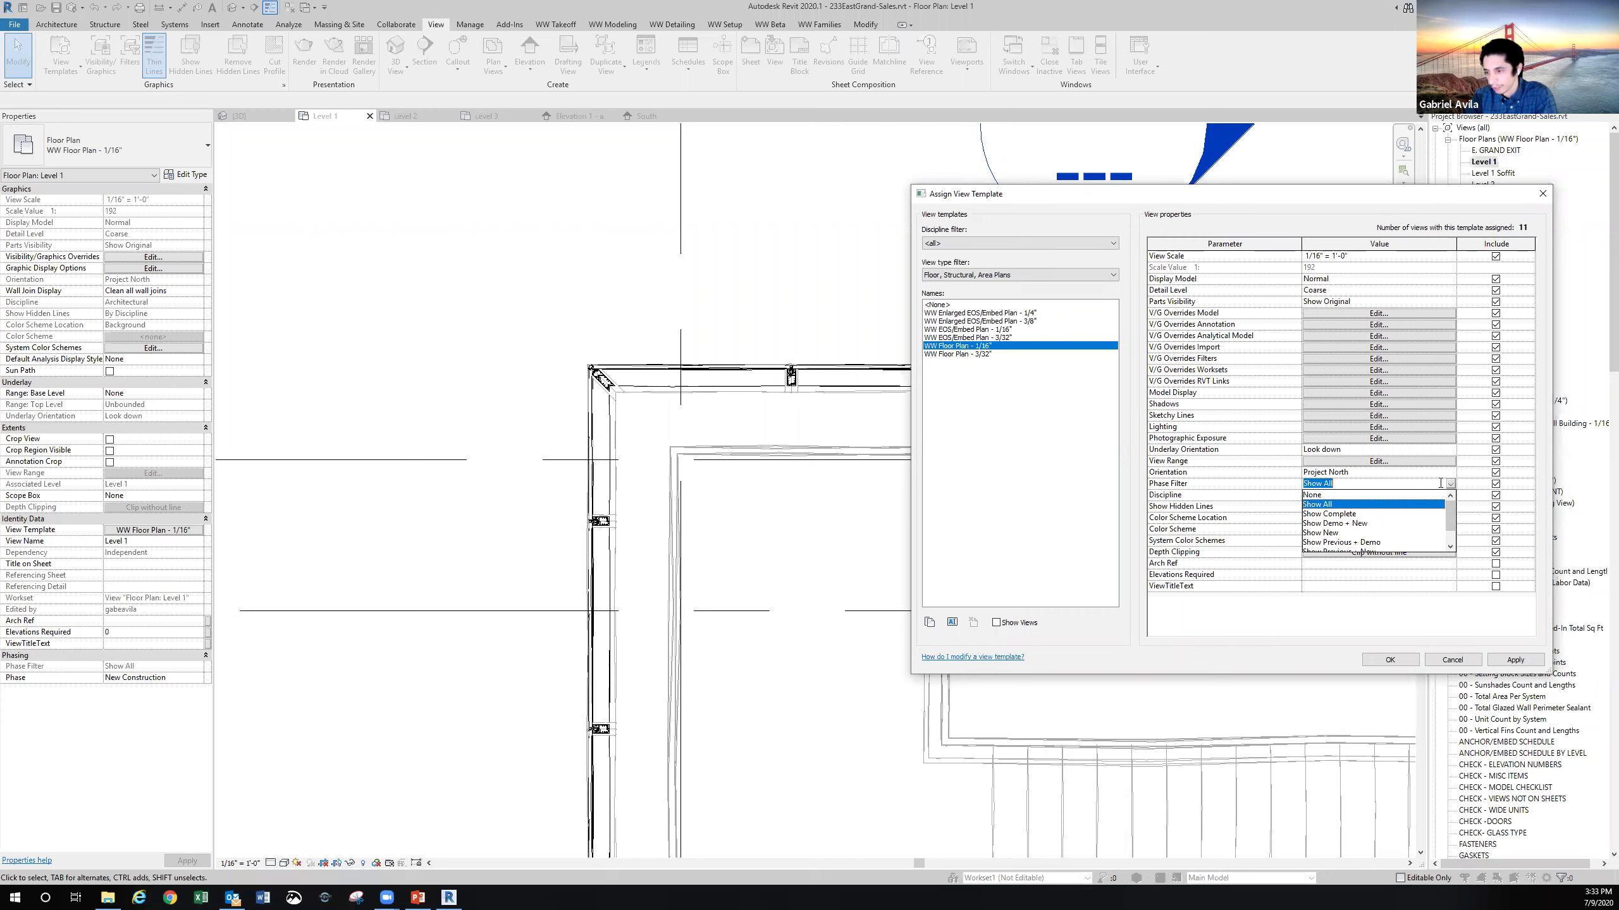
click(1254, 490)
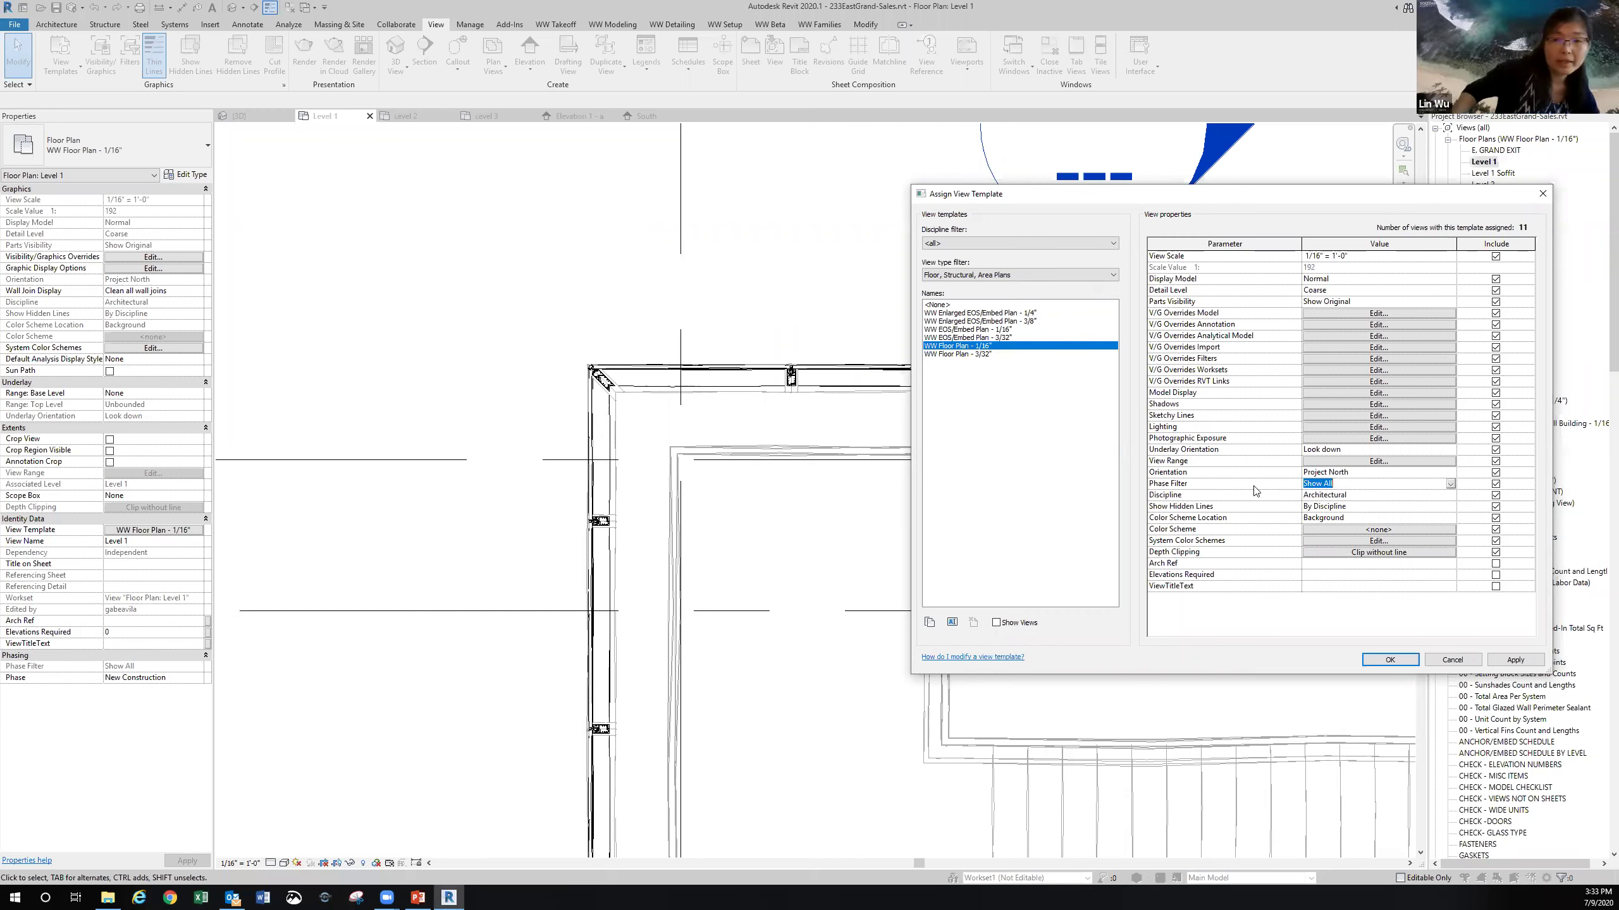
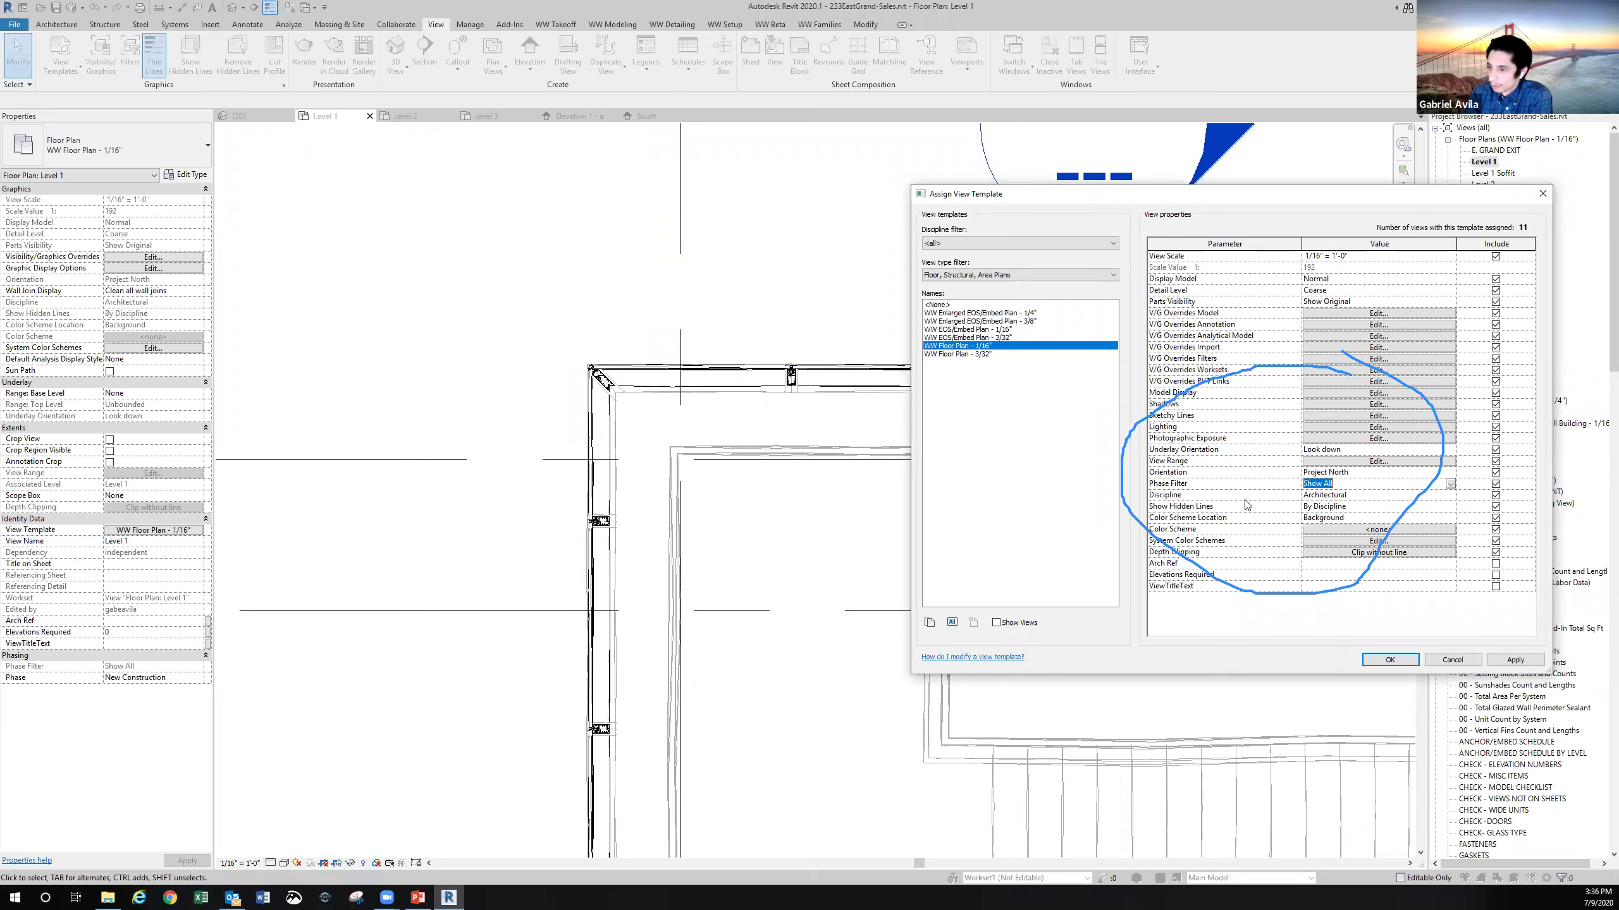
Look through the discipline choices in the WW Floor Plan - 1/16" view template
click(1318, 495)
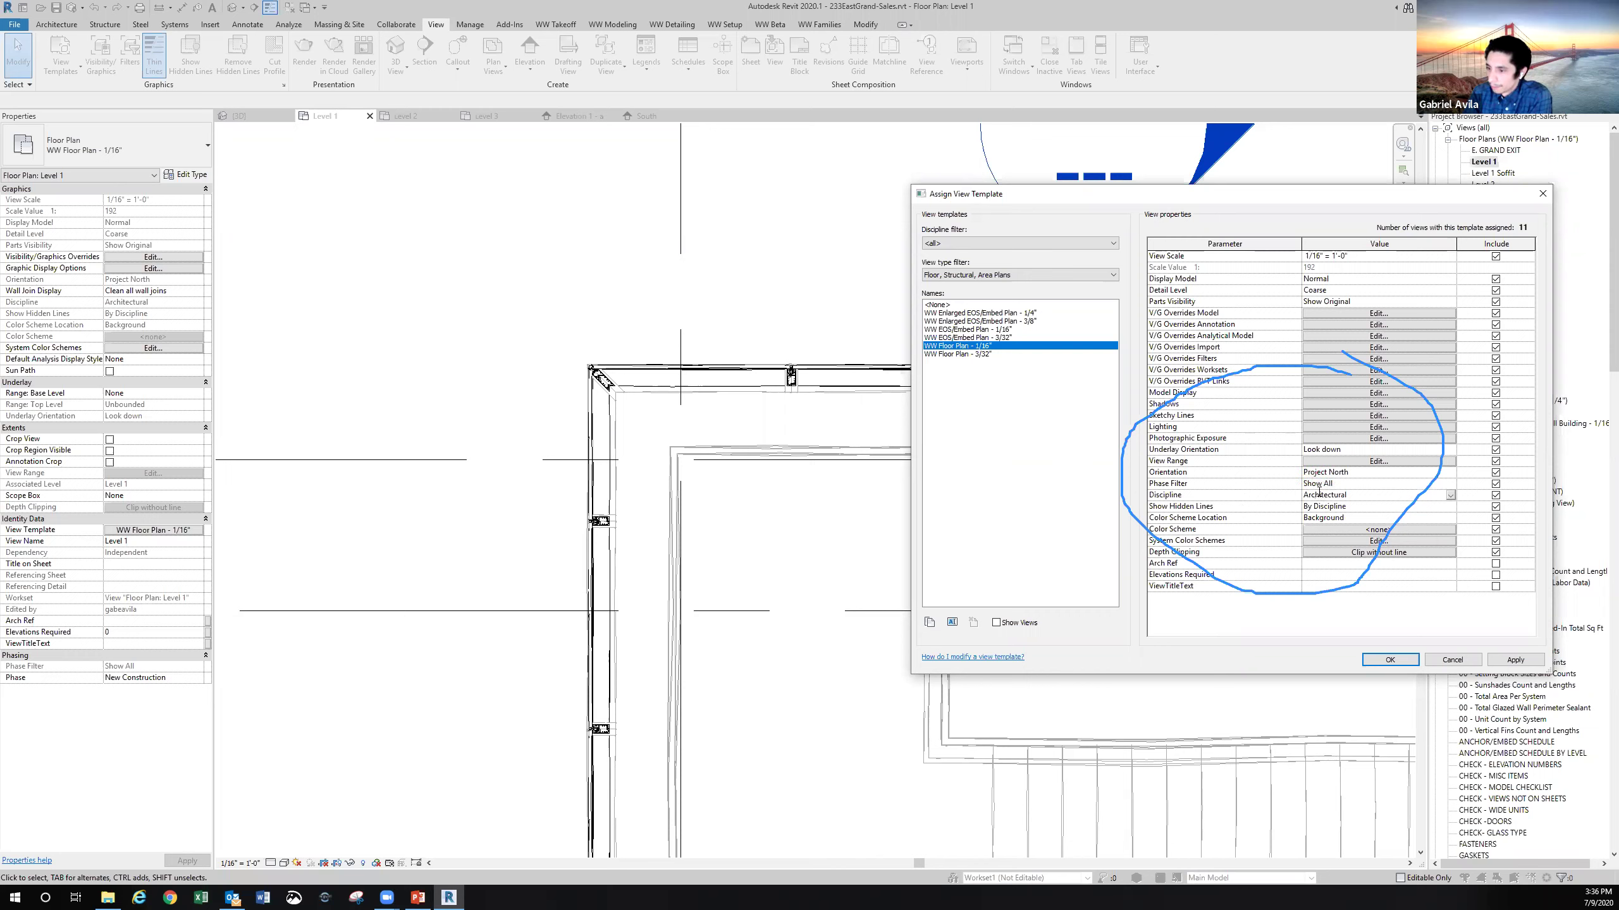
click(1192, 498)
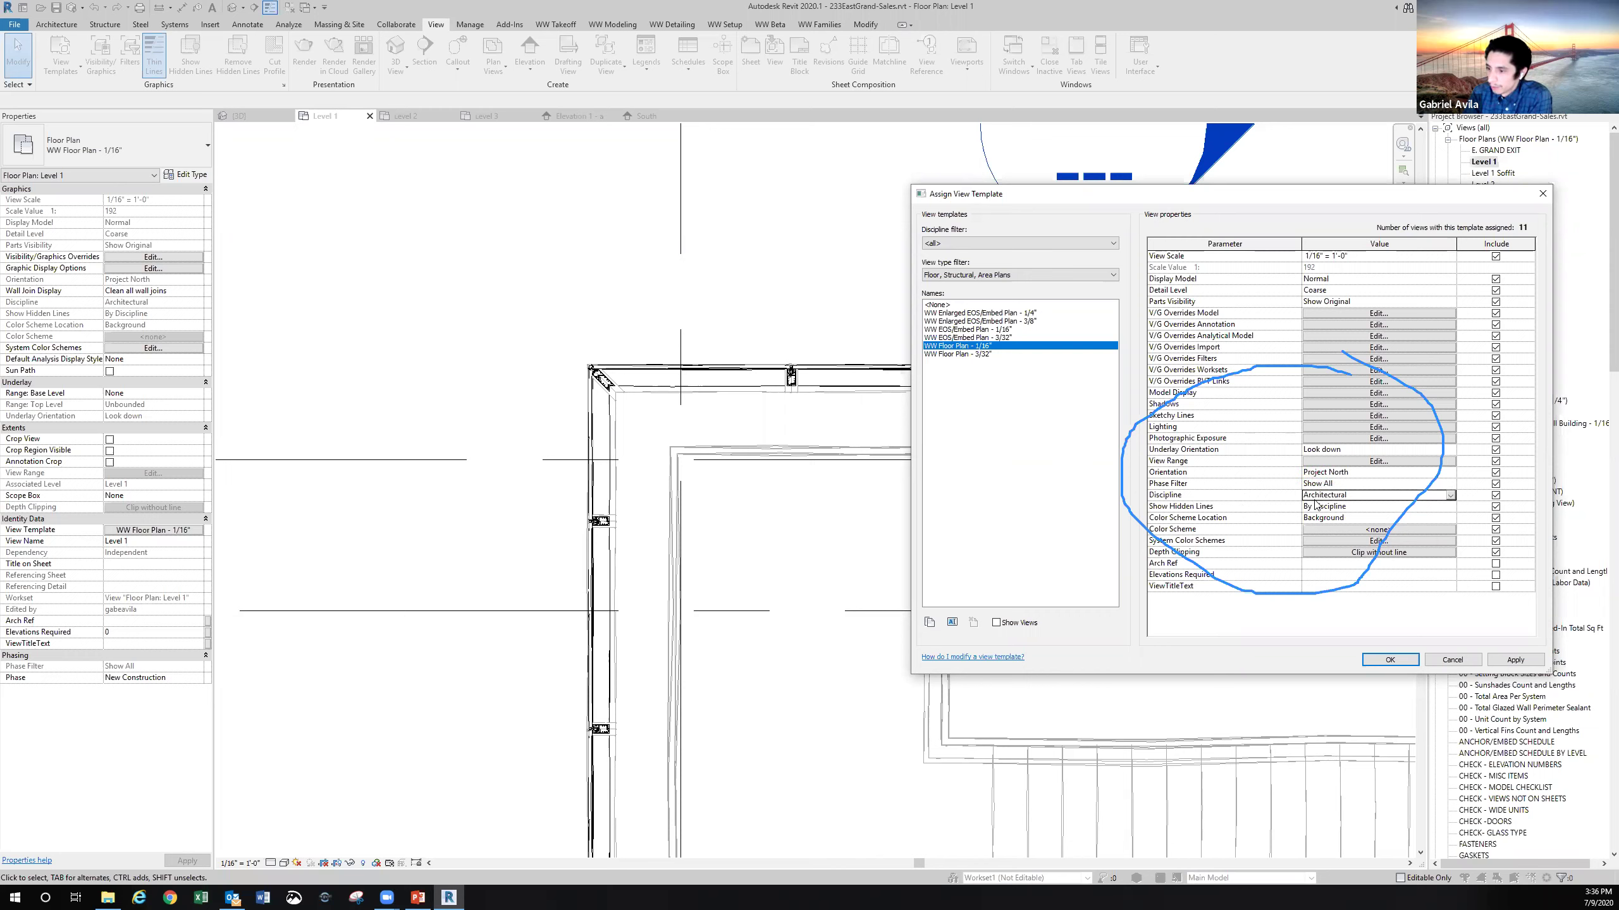
click(1452, 497)
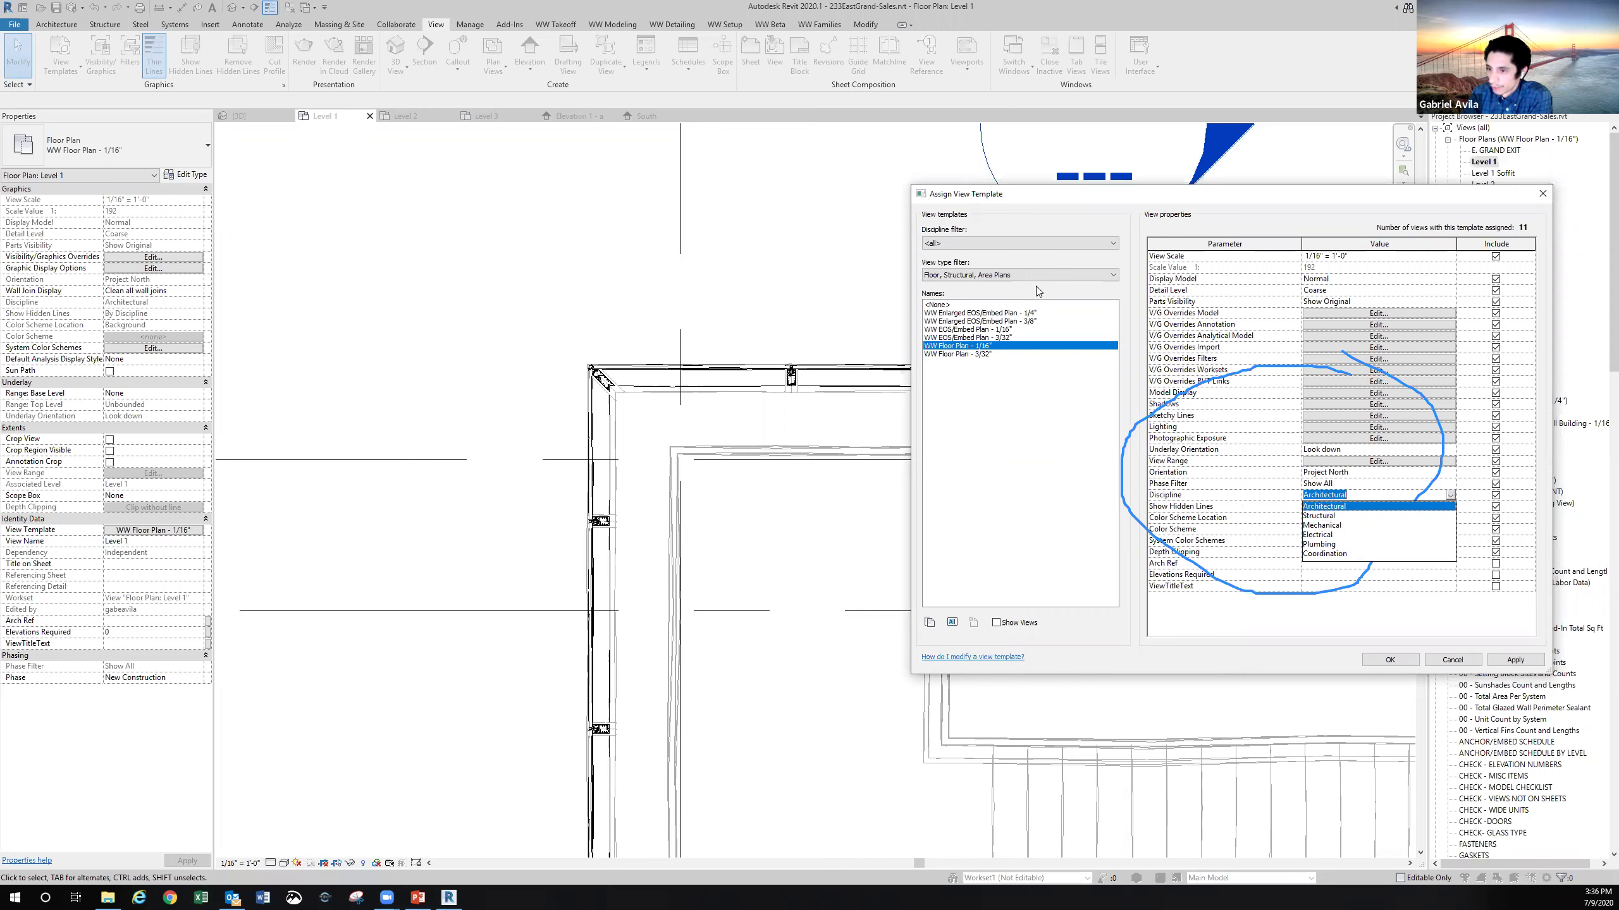
Filter the template list by Structural and again by Architectural to compare the templates offered, and reselect WW Floor Plan - 1/16"
click(1037, 243)
click(1037, 243)
click(1004, 244)
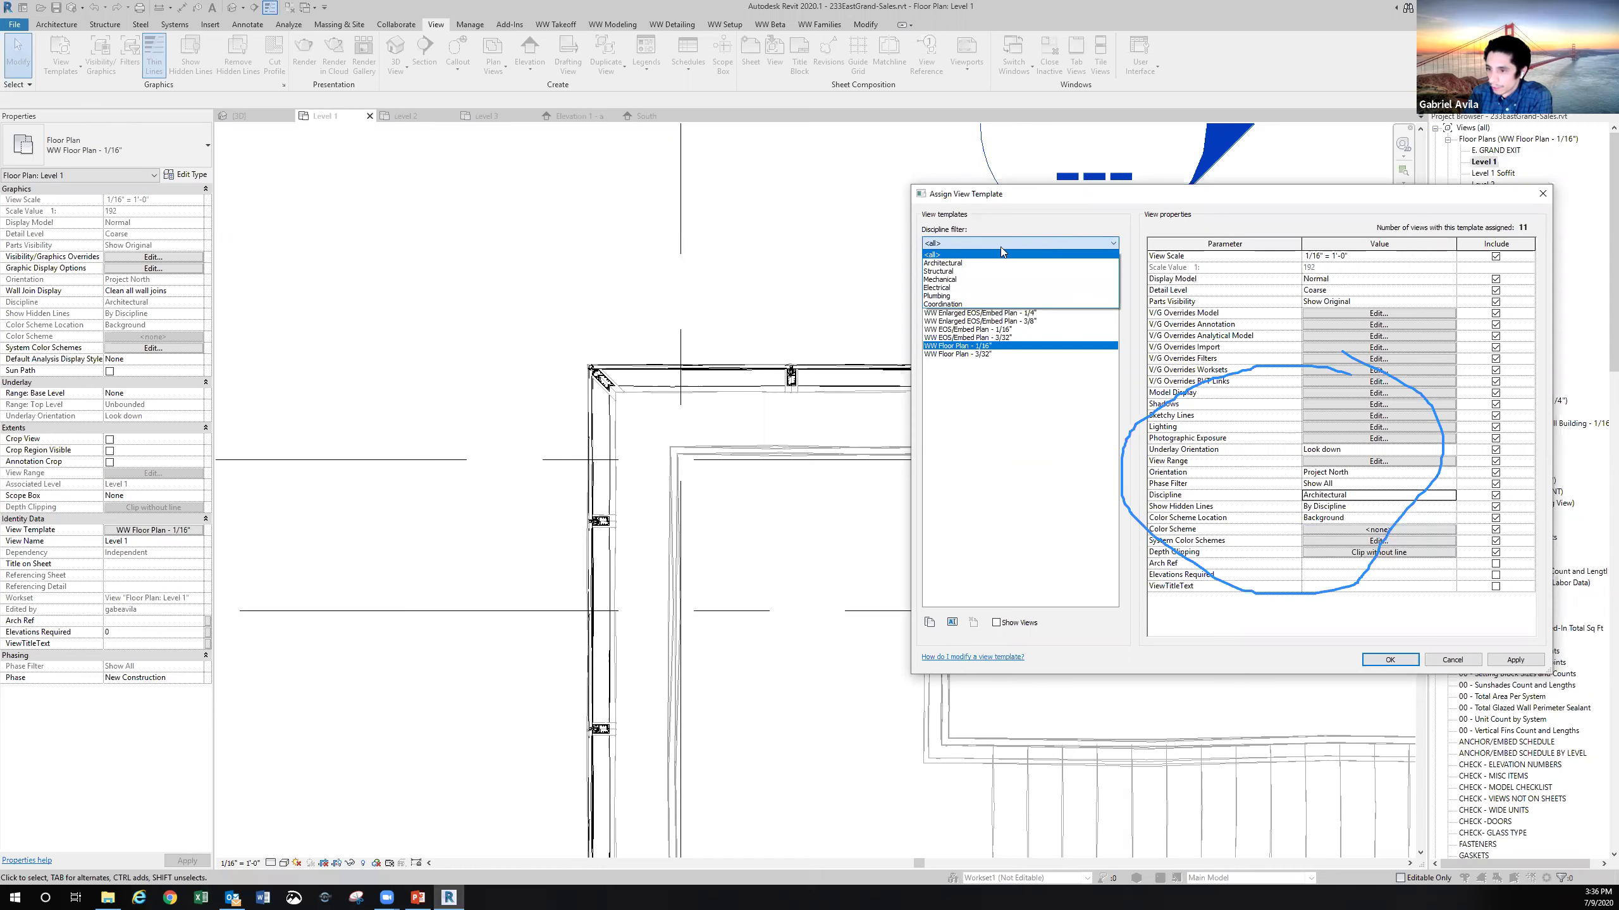
click(957, 263)
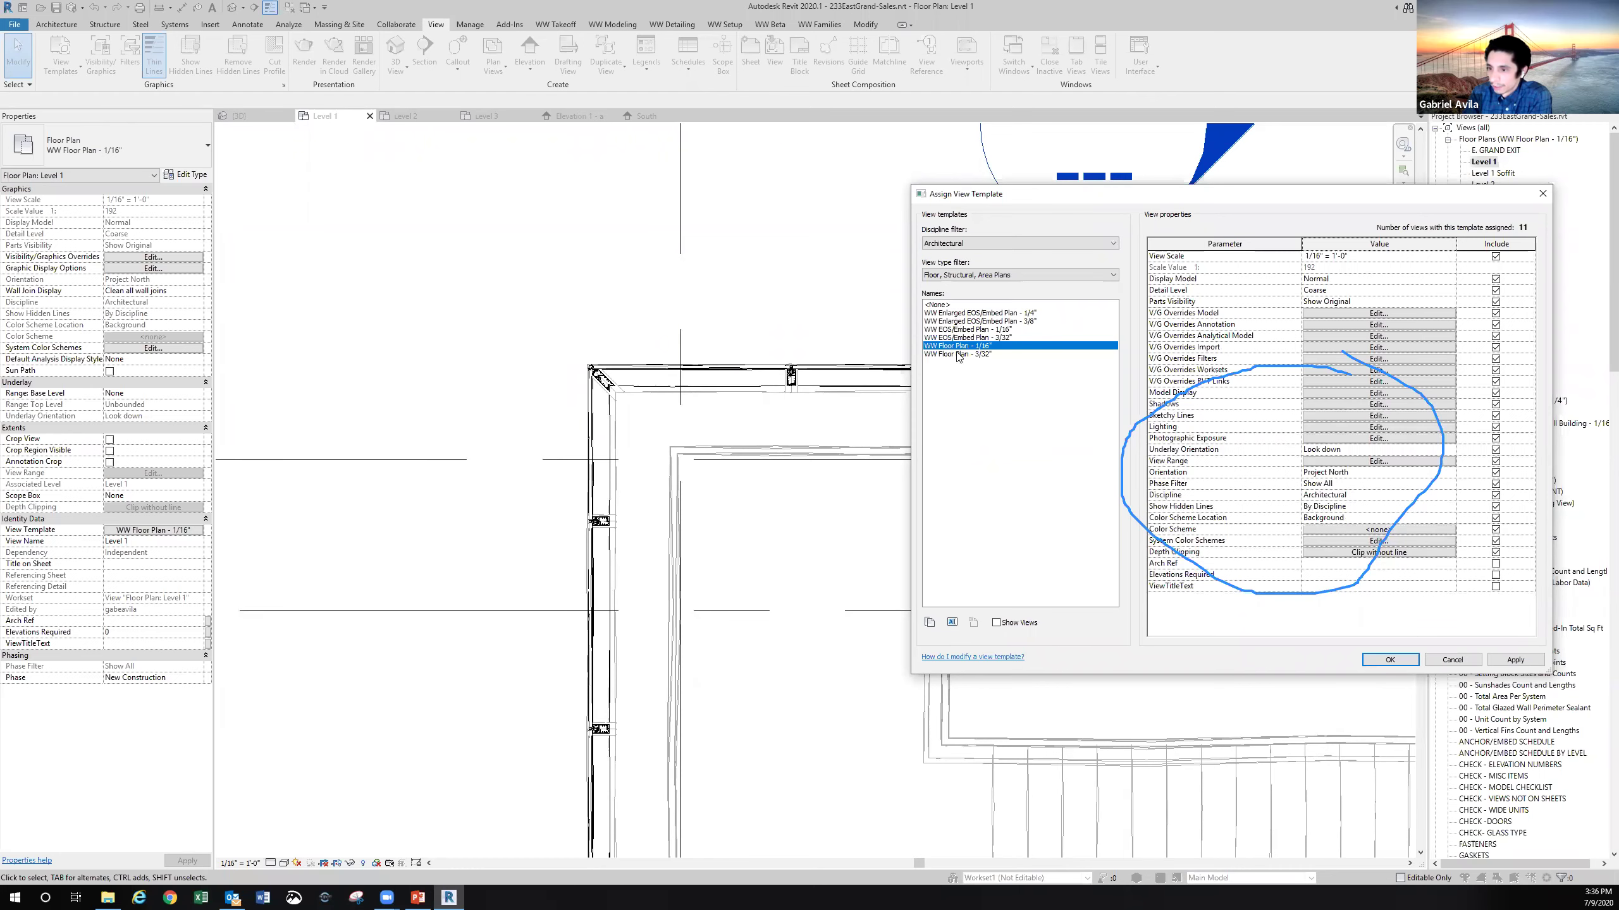
click(962, 244)
click(960, 274)
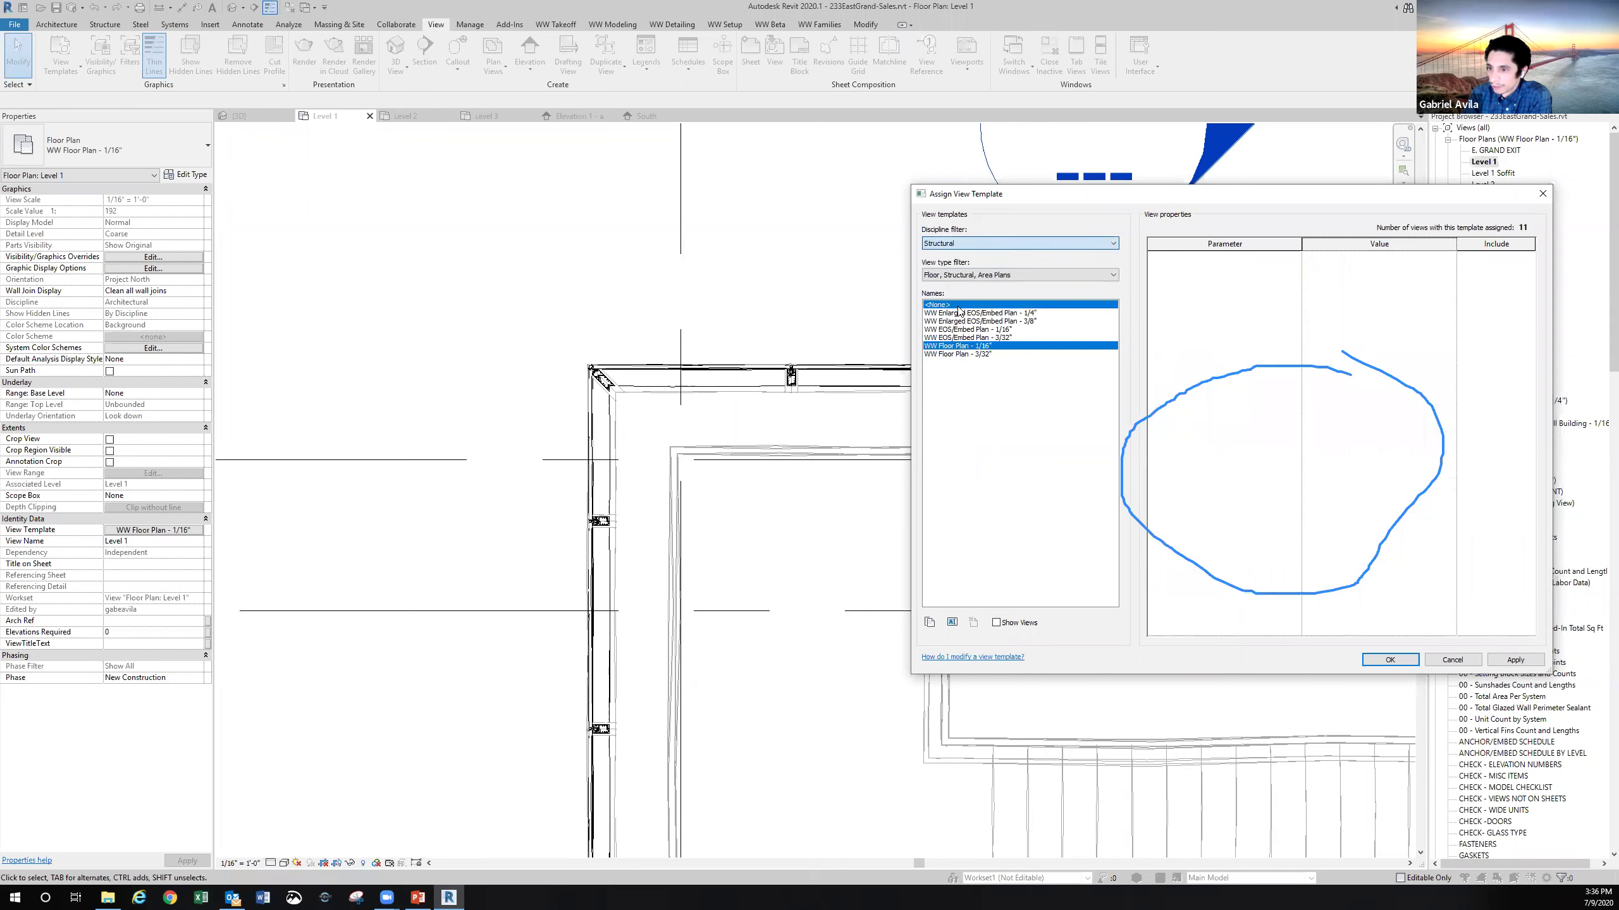
click(973, 242)
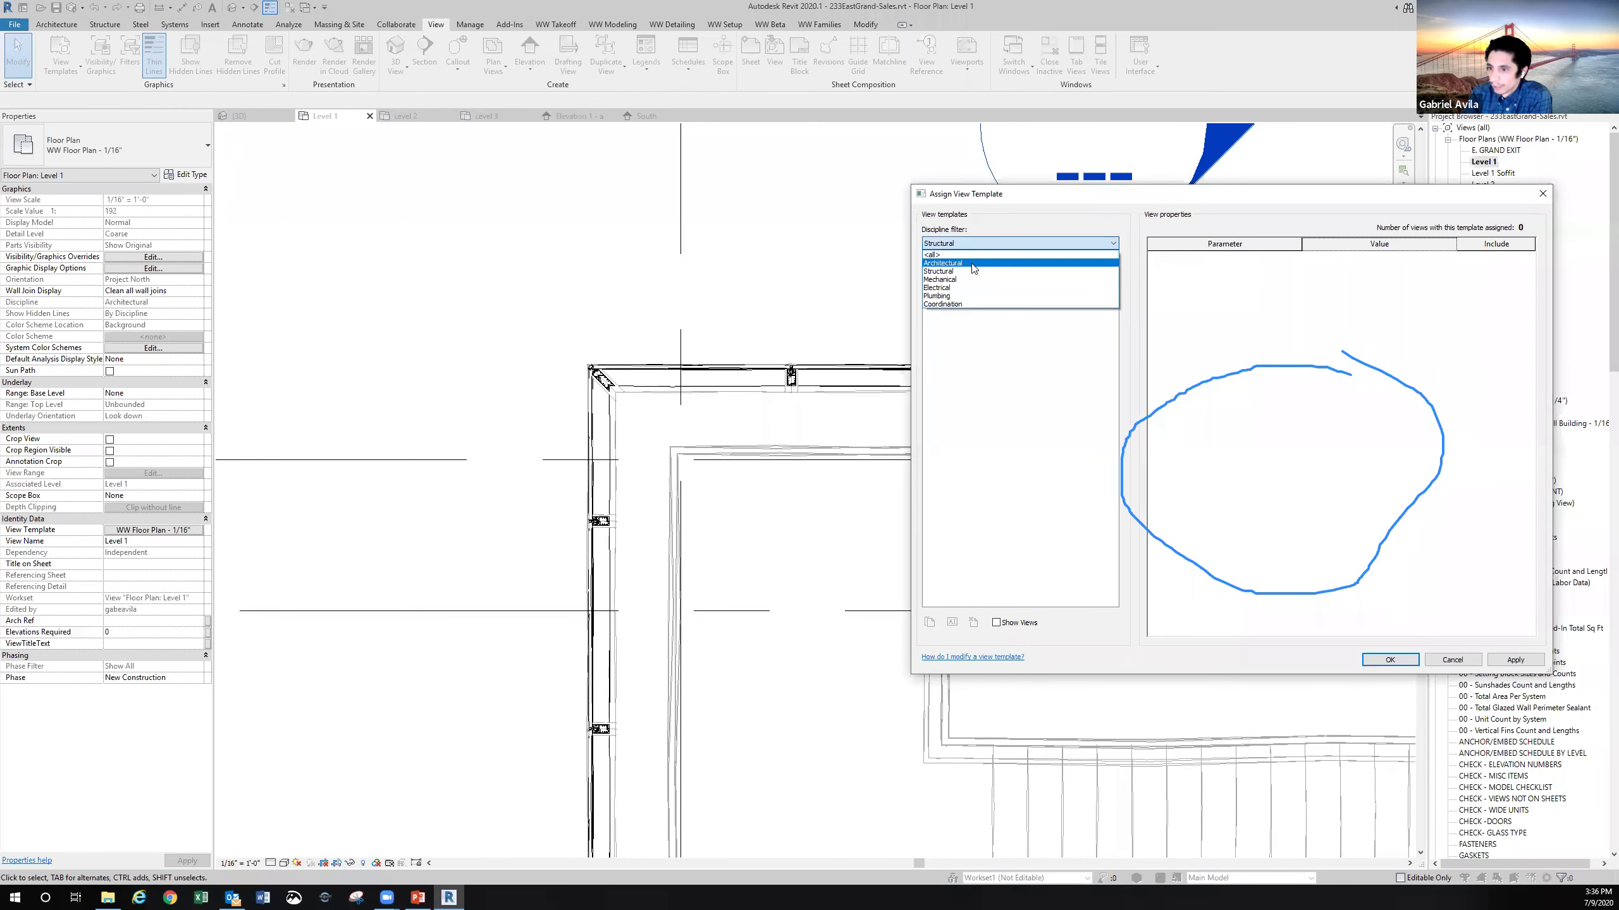
click(972, 264)
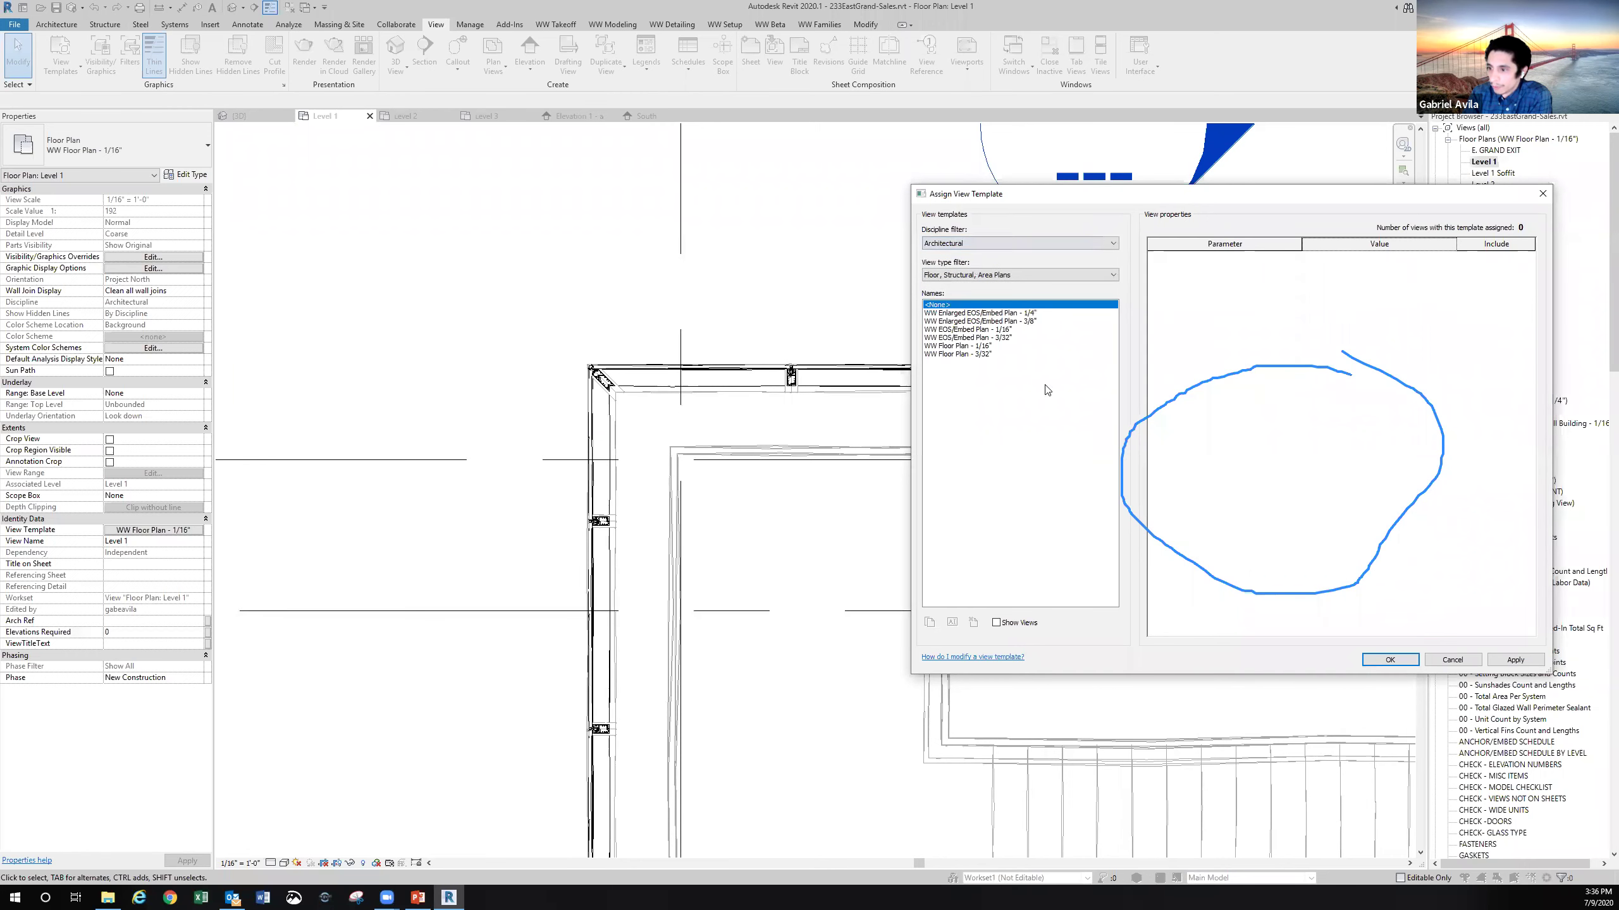
click(970, 346)
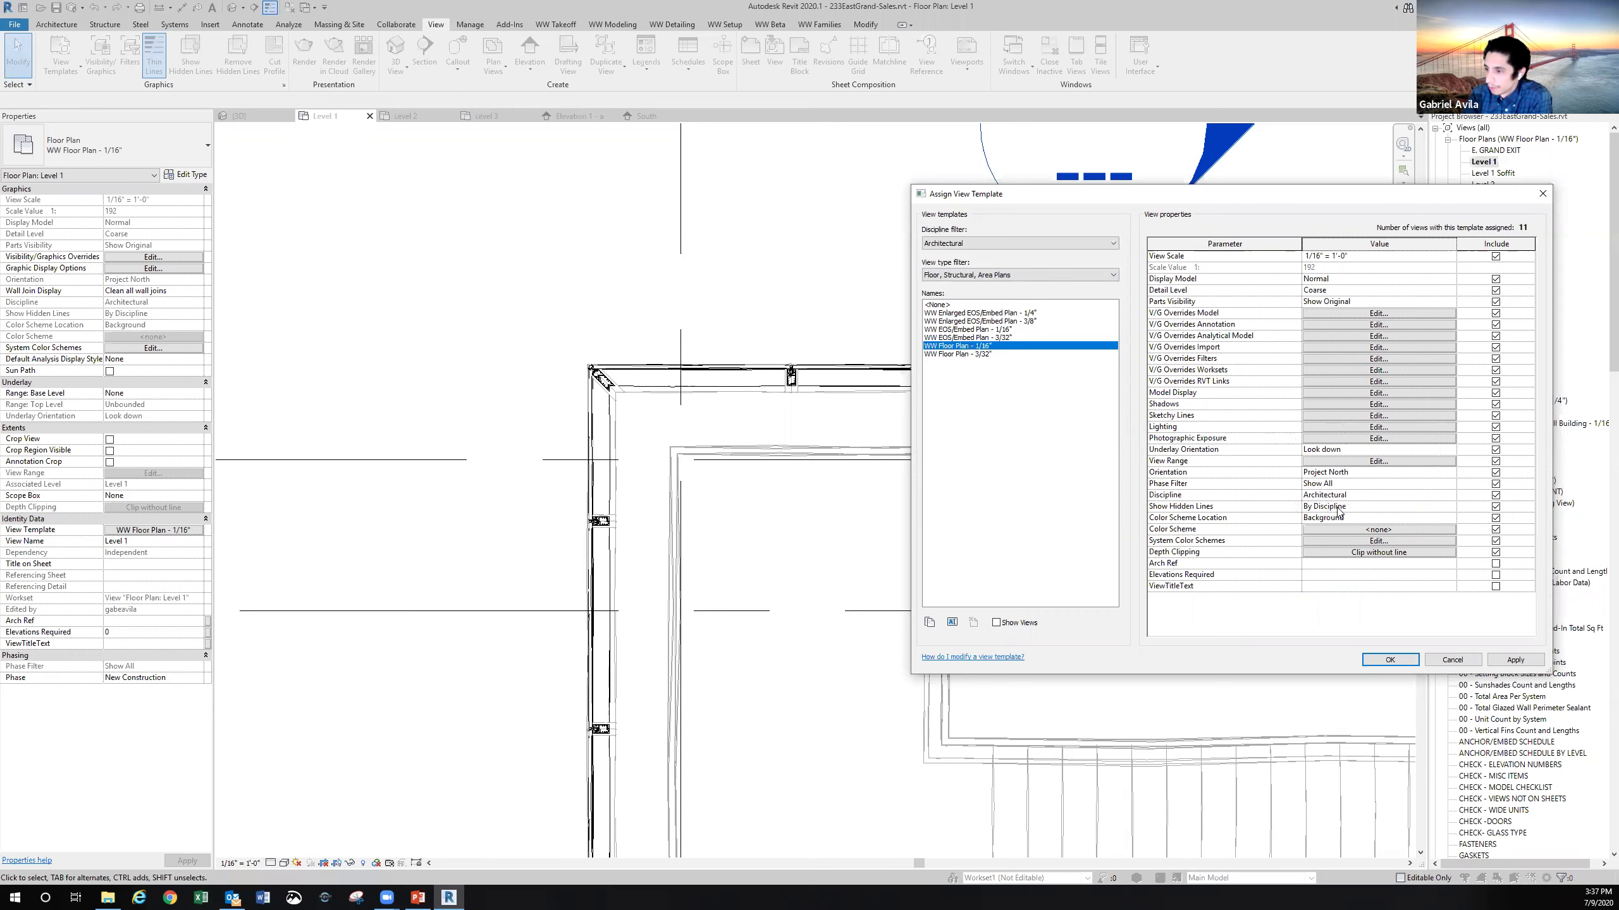
Look through the template's Show Hidden Lines and Color Scheme Location choices, keeping By Discipline and Background
click(1451, 509)
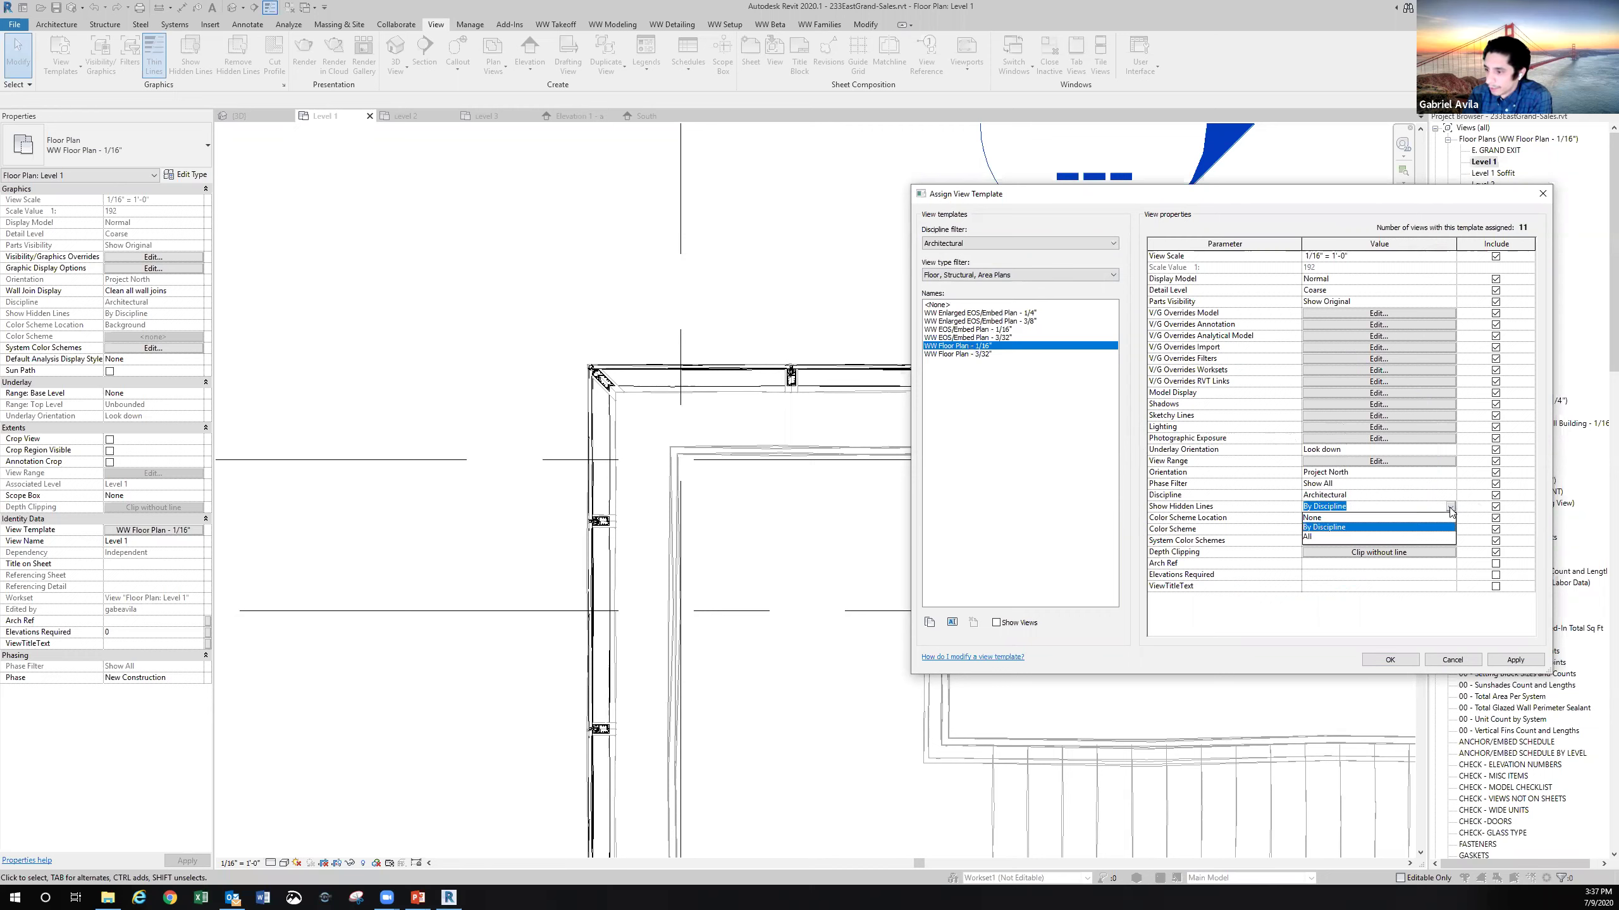
click(1413, 530)
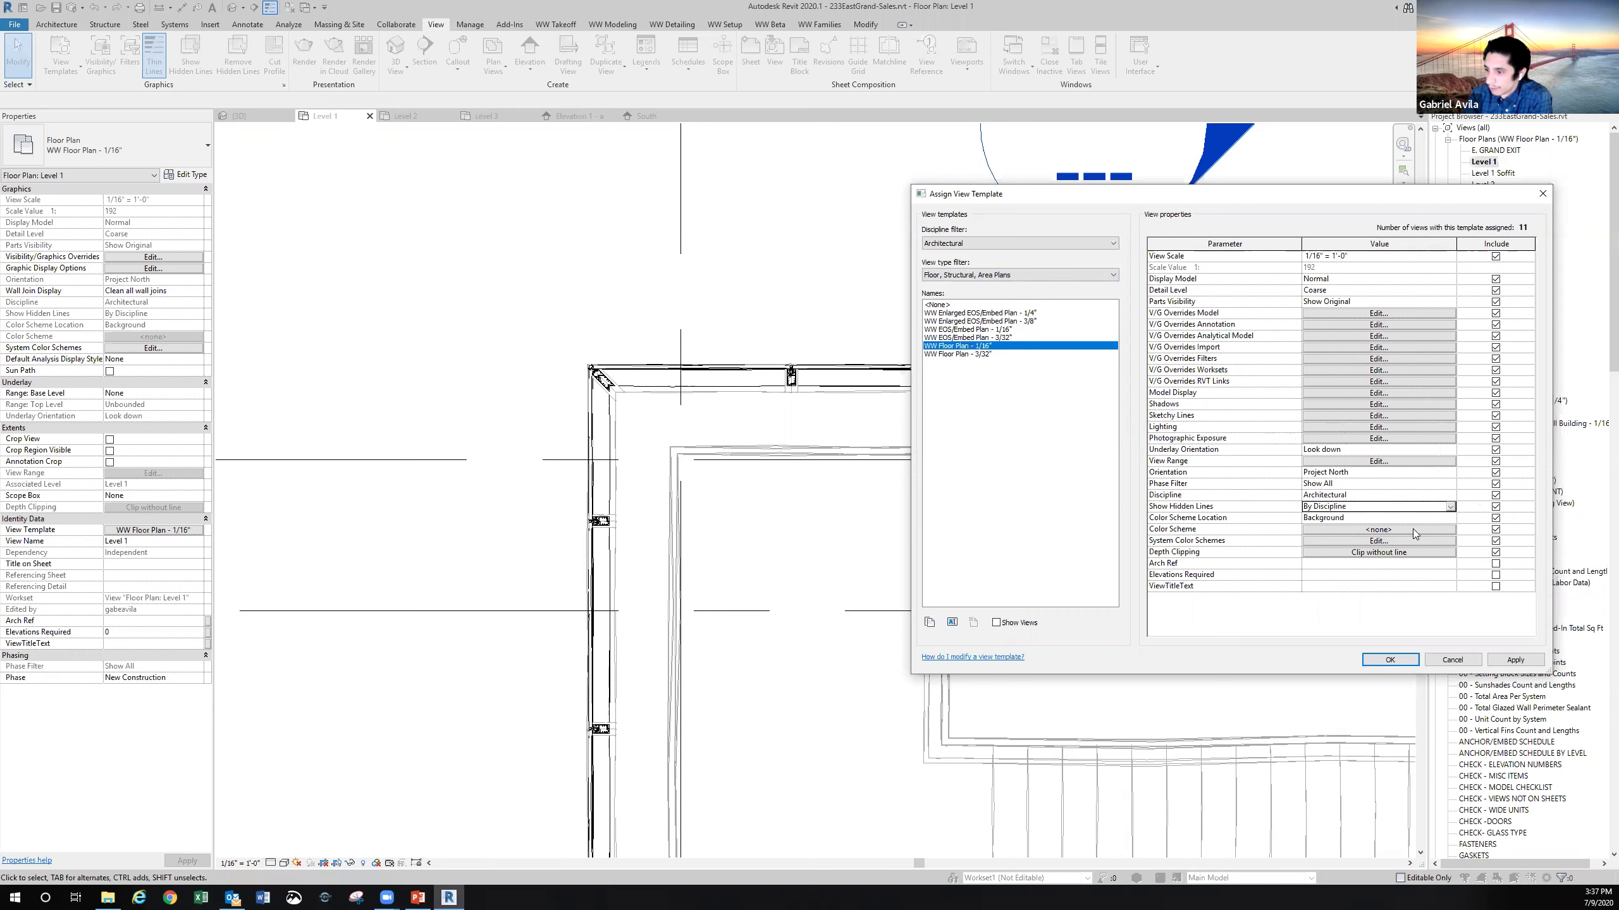
click(1350, 517)
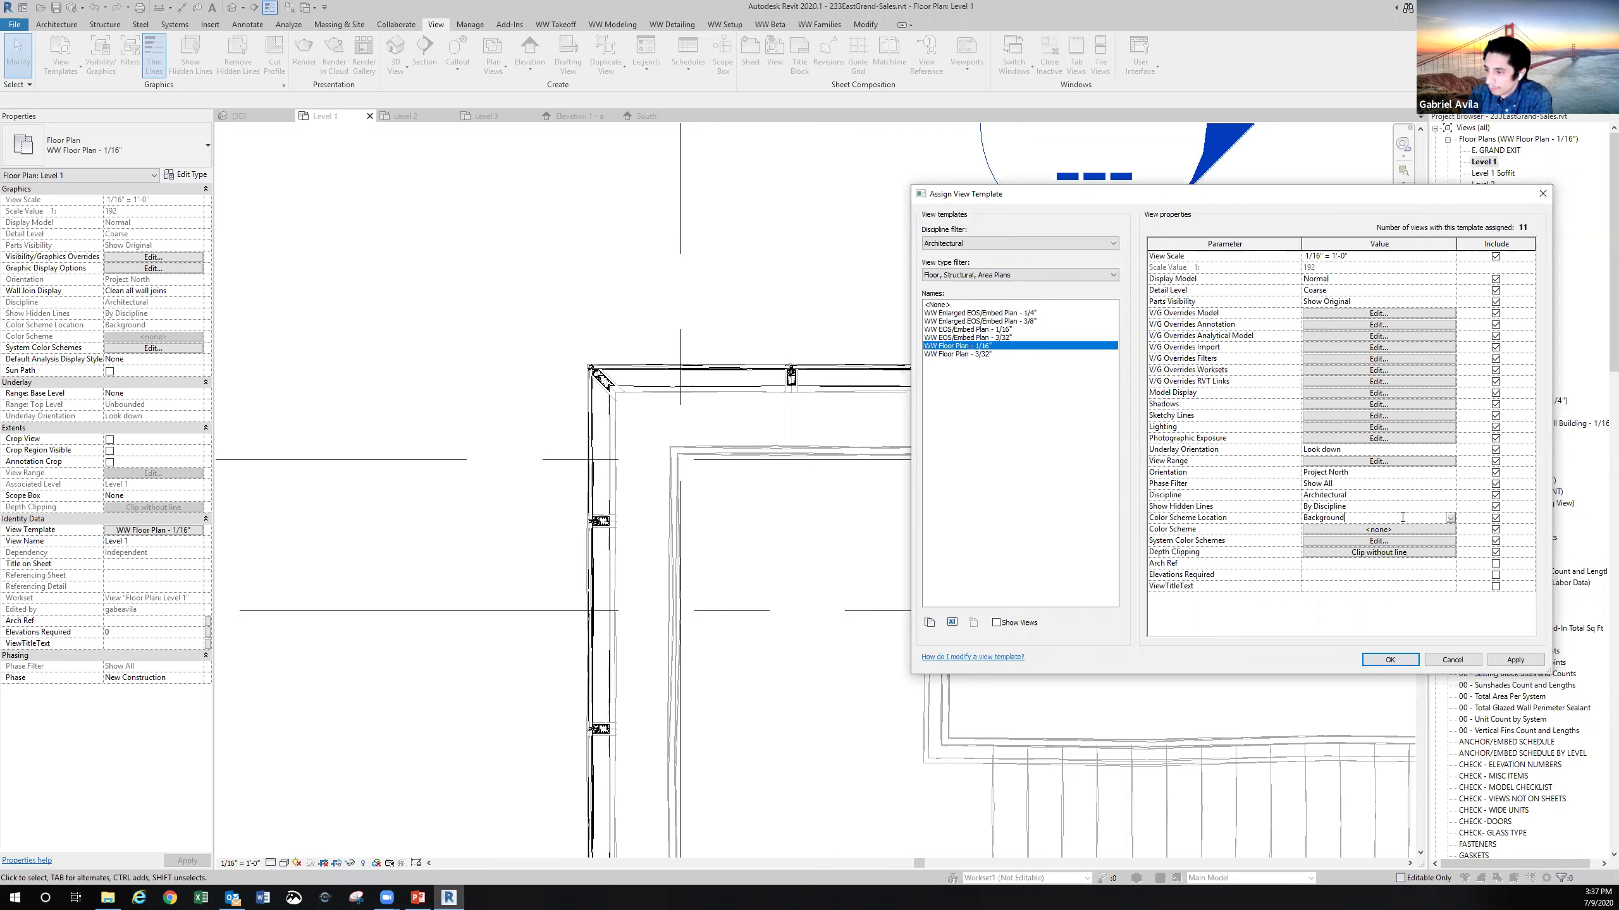
click(1450, 518)
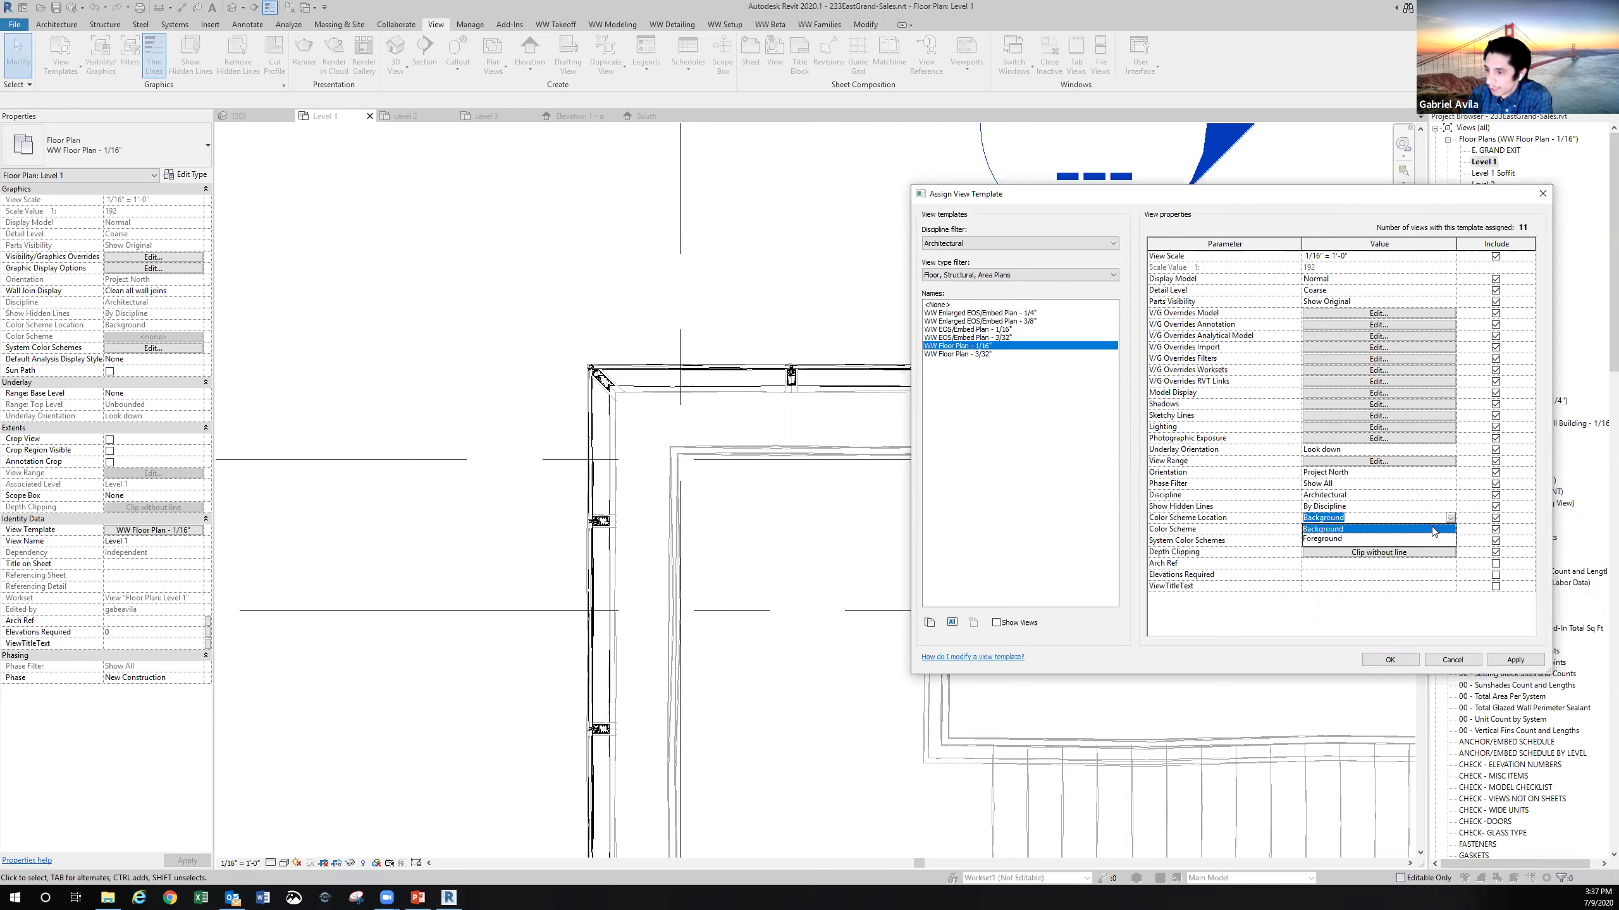
click(1260, 525)
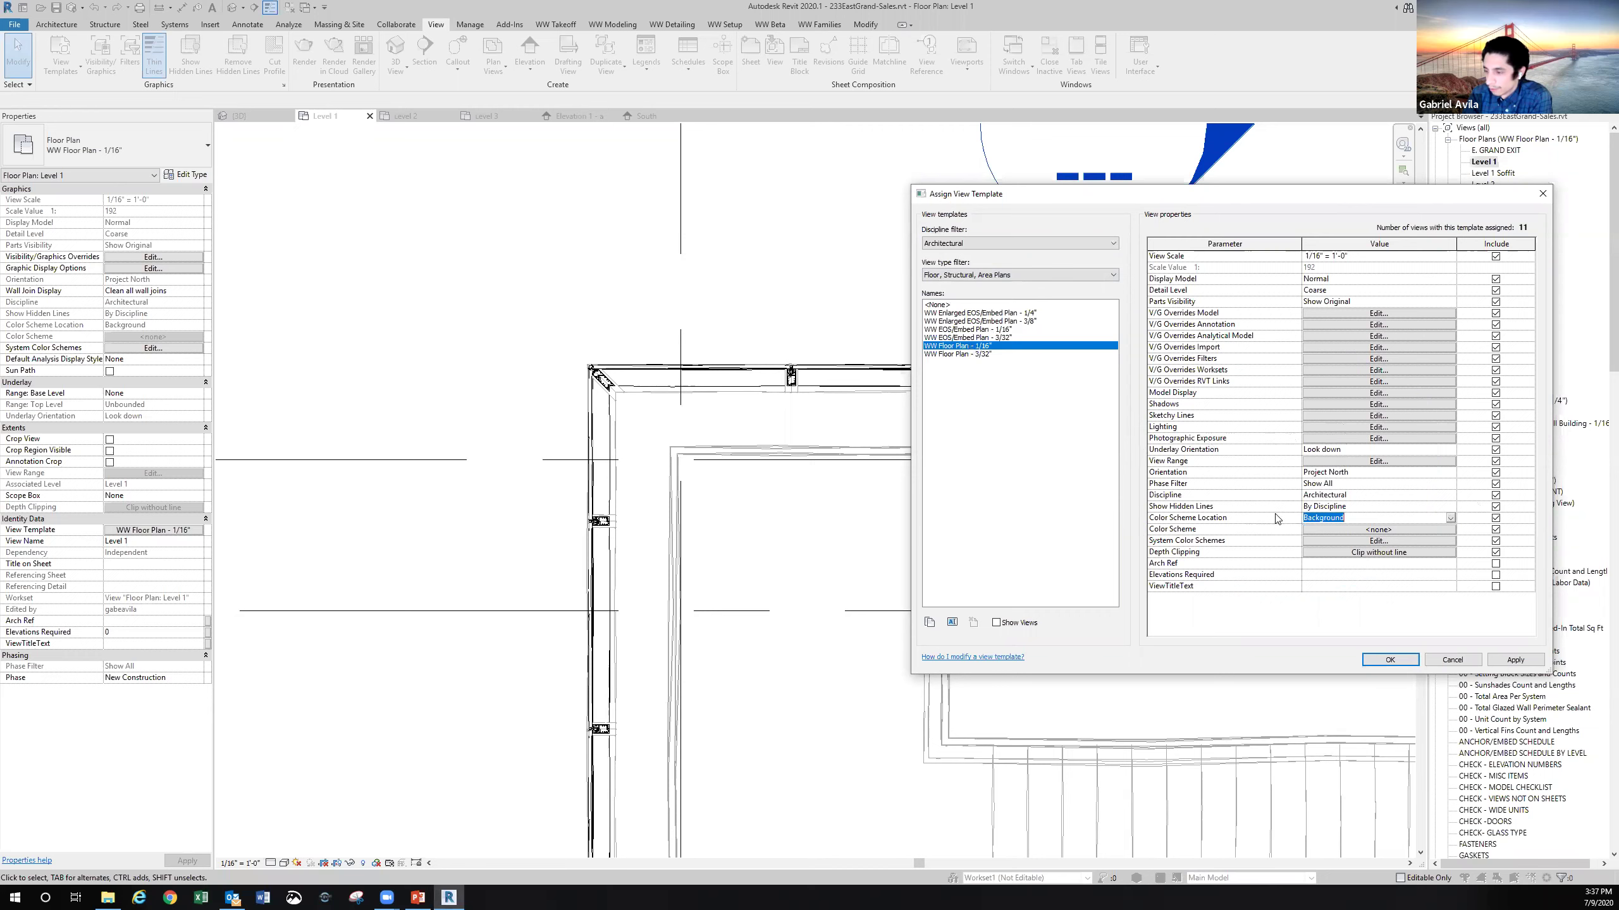
Inspect the template's color scheme and system color scheme settings, and close the view template dialog without changes
click(1326, 529)
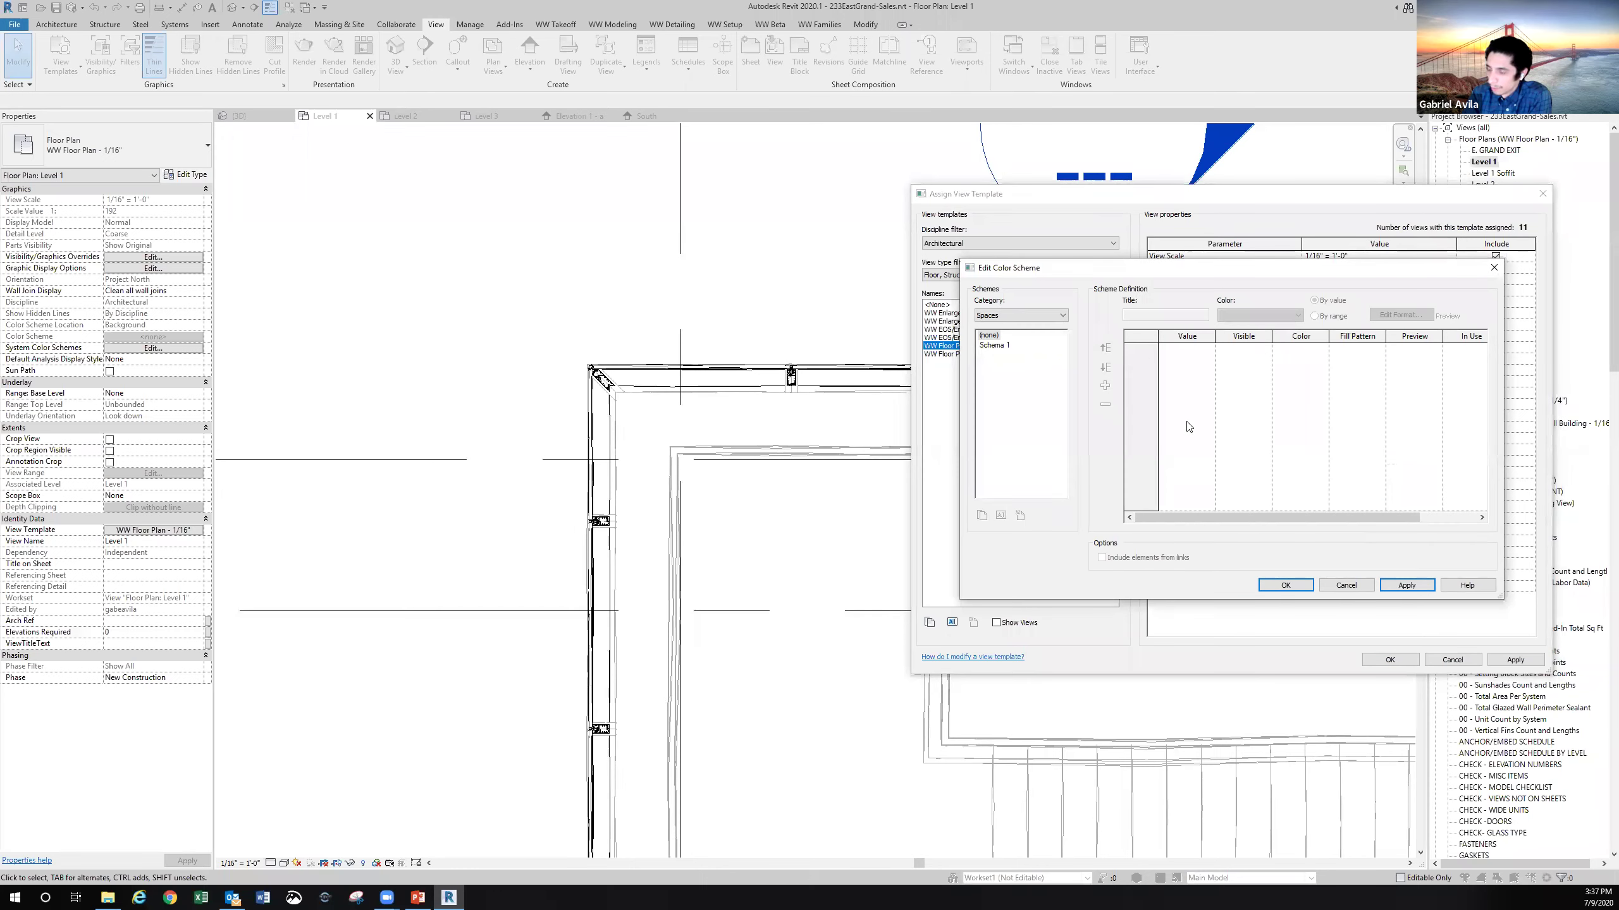
click(1010, 347)
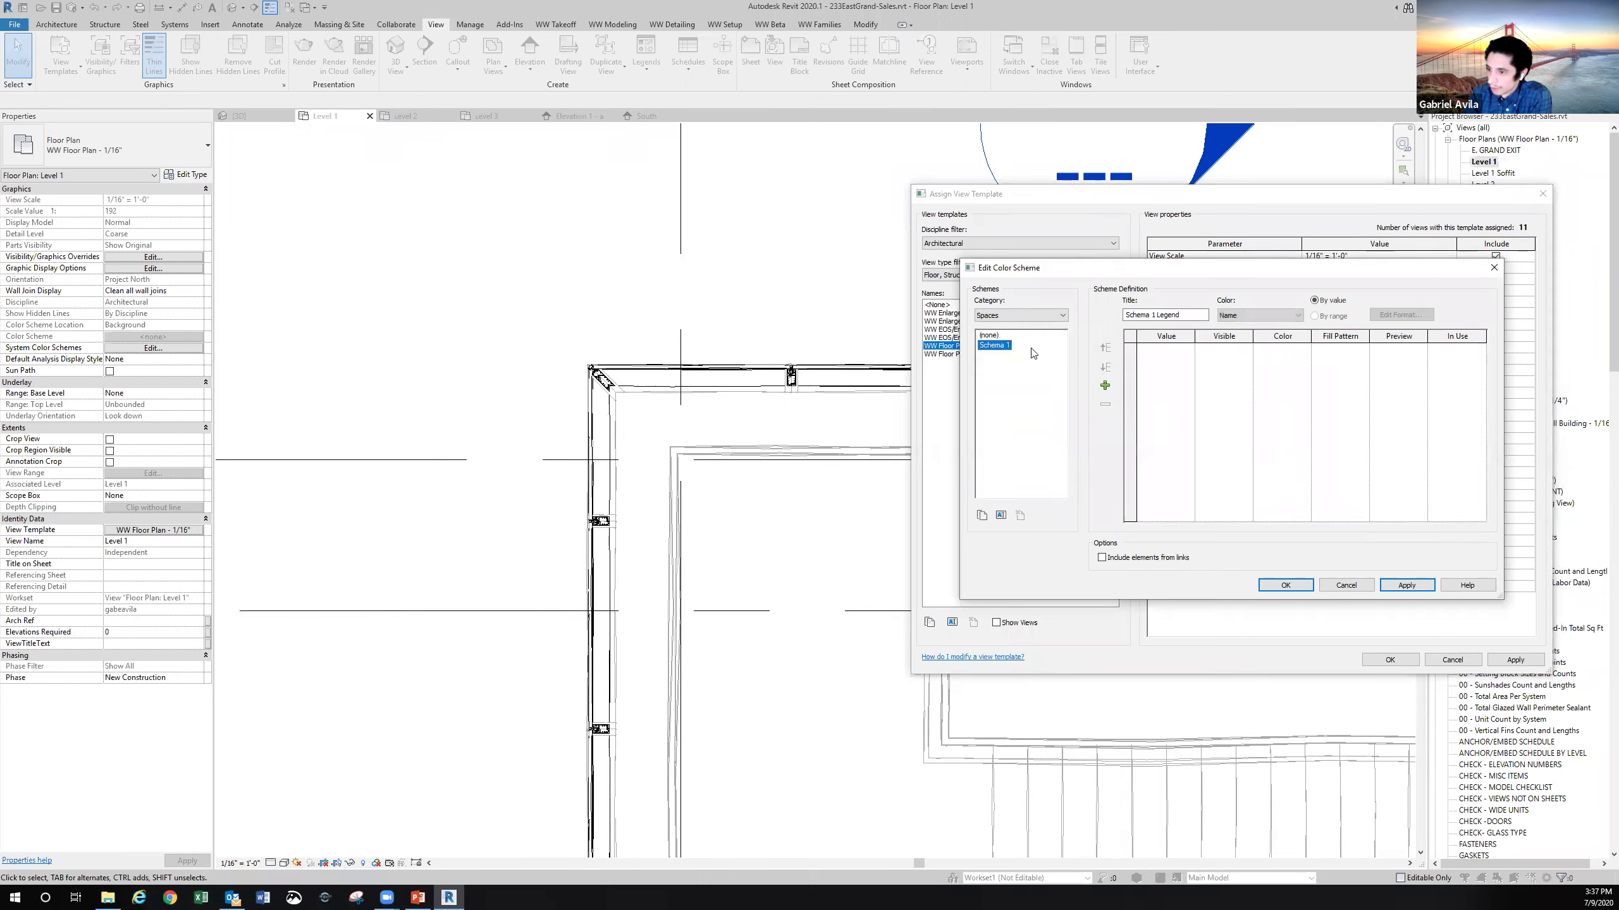
click(1492, 269)
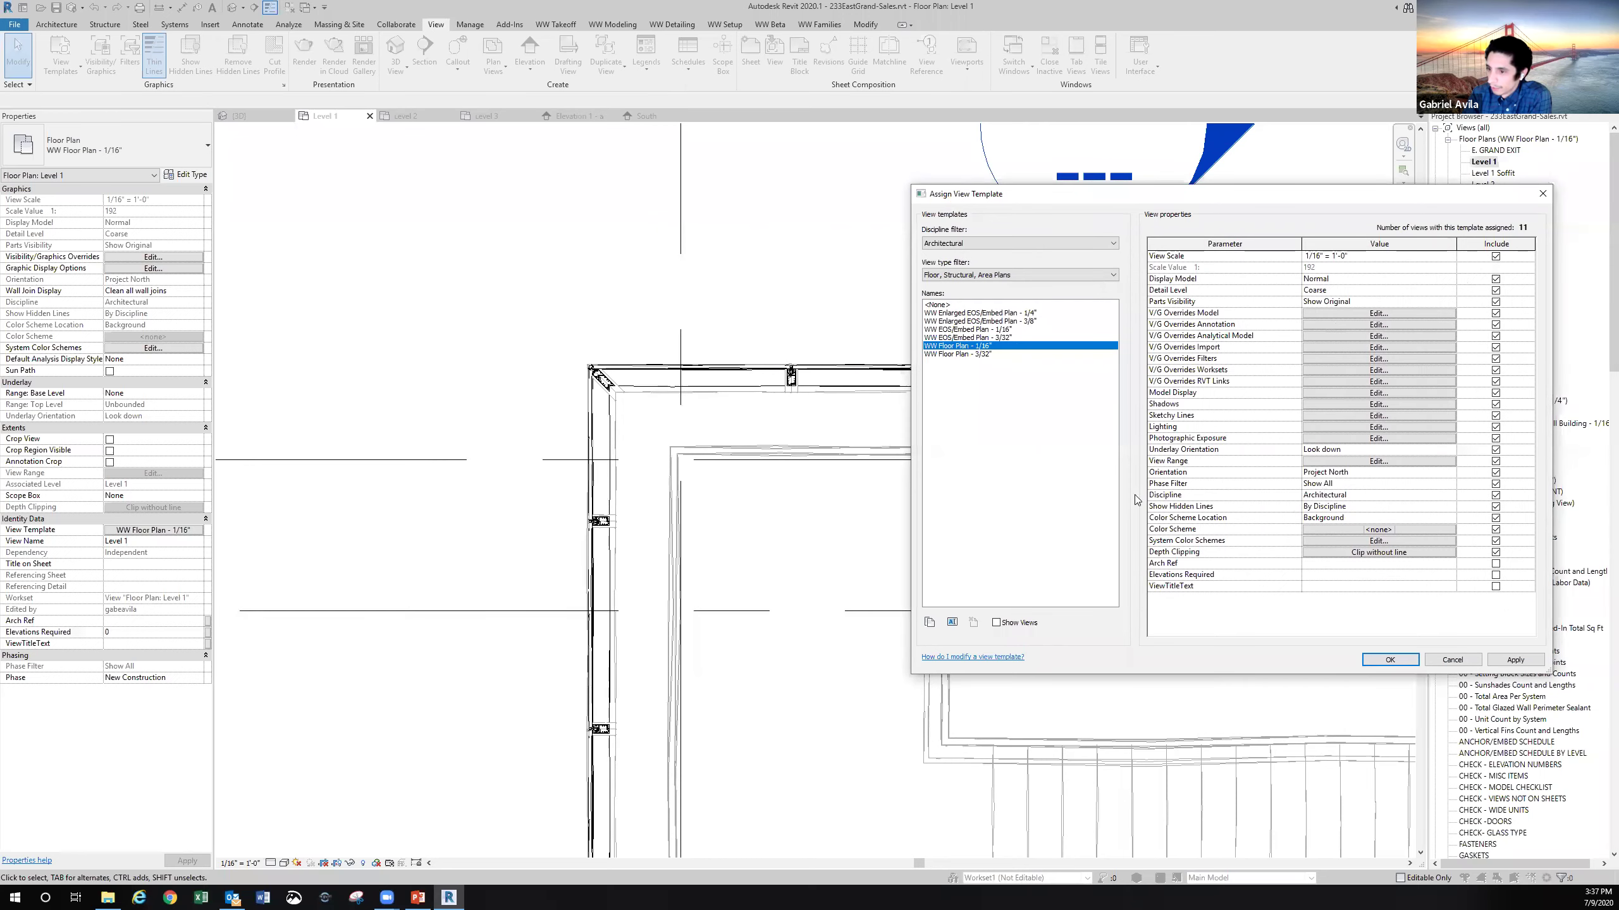
click(1361, 541)
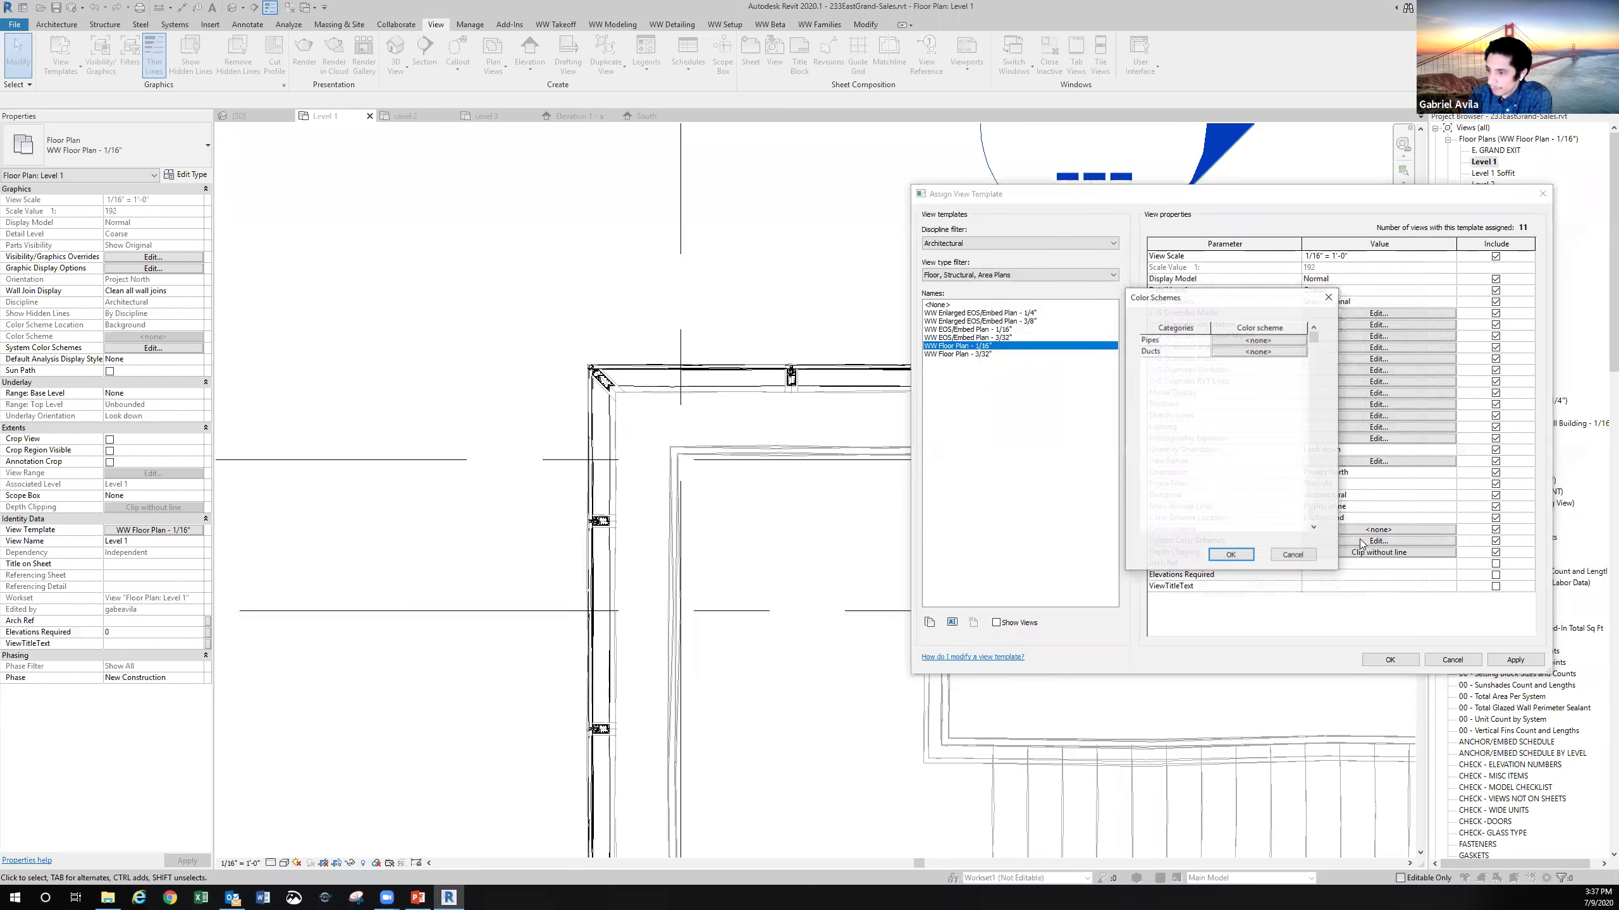
click(1328, 298)
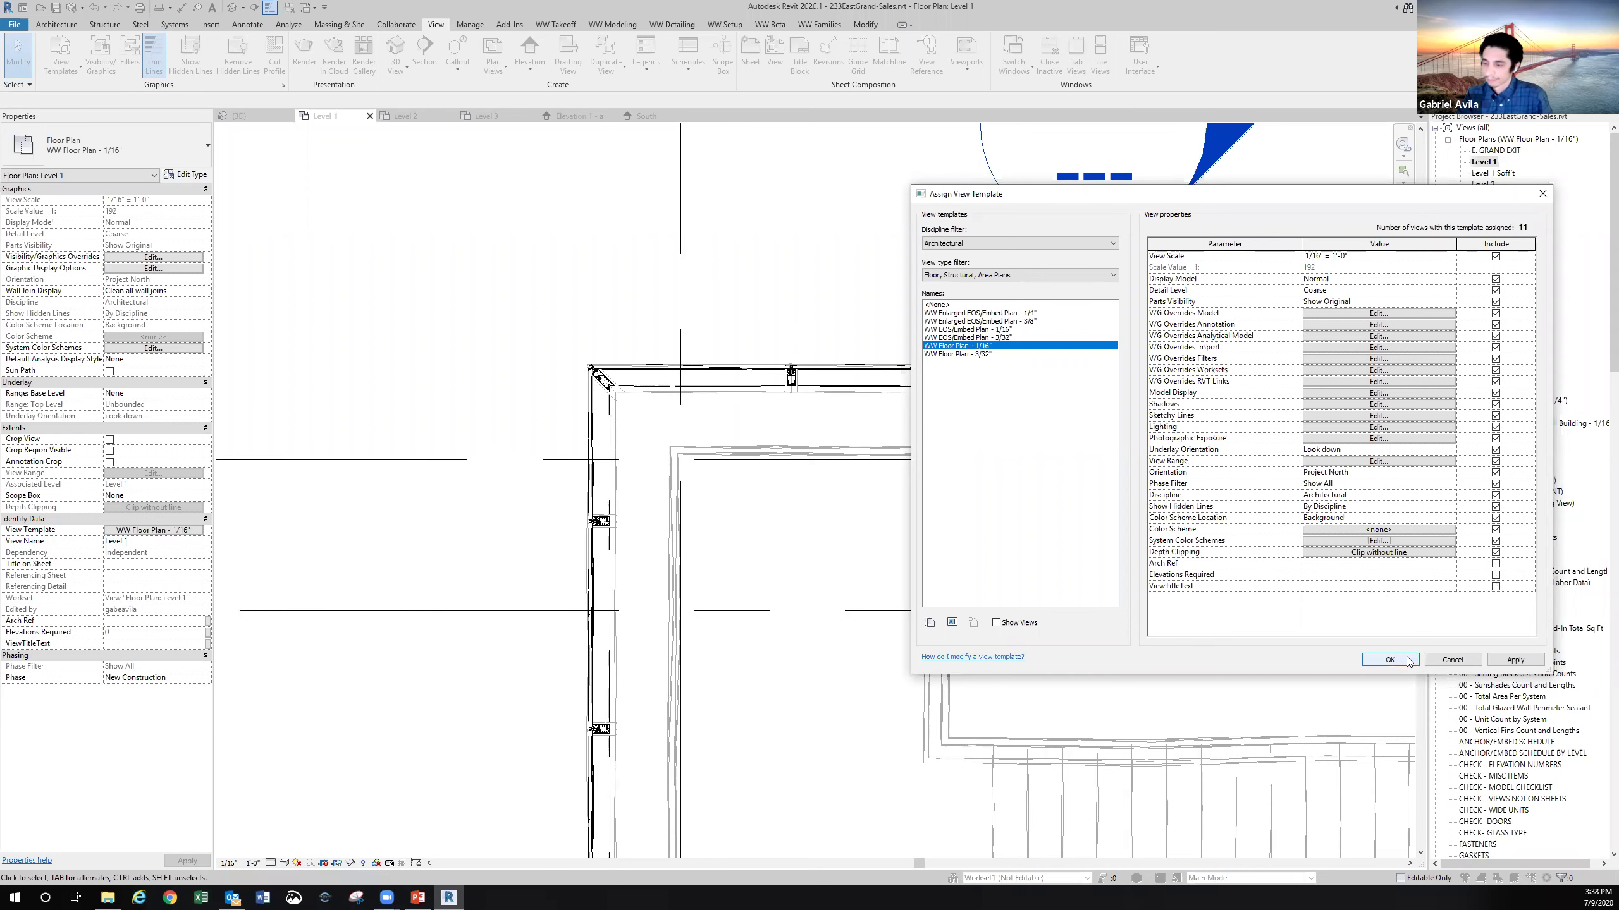
key(Escape)
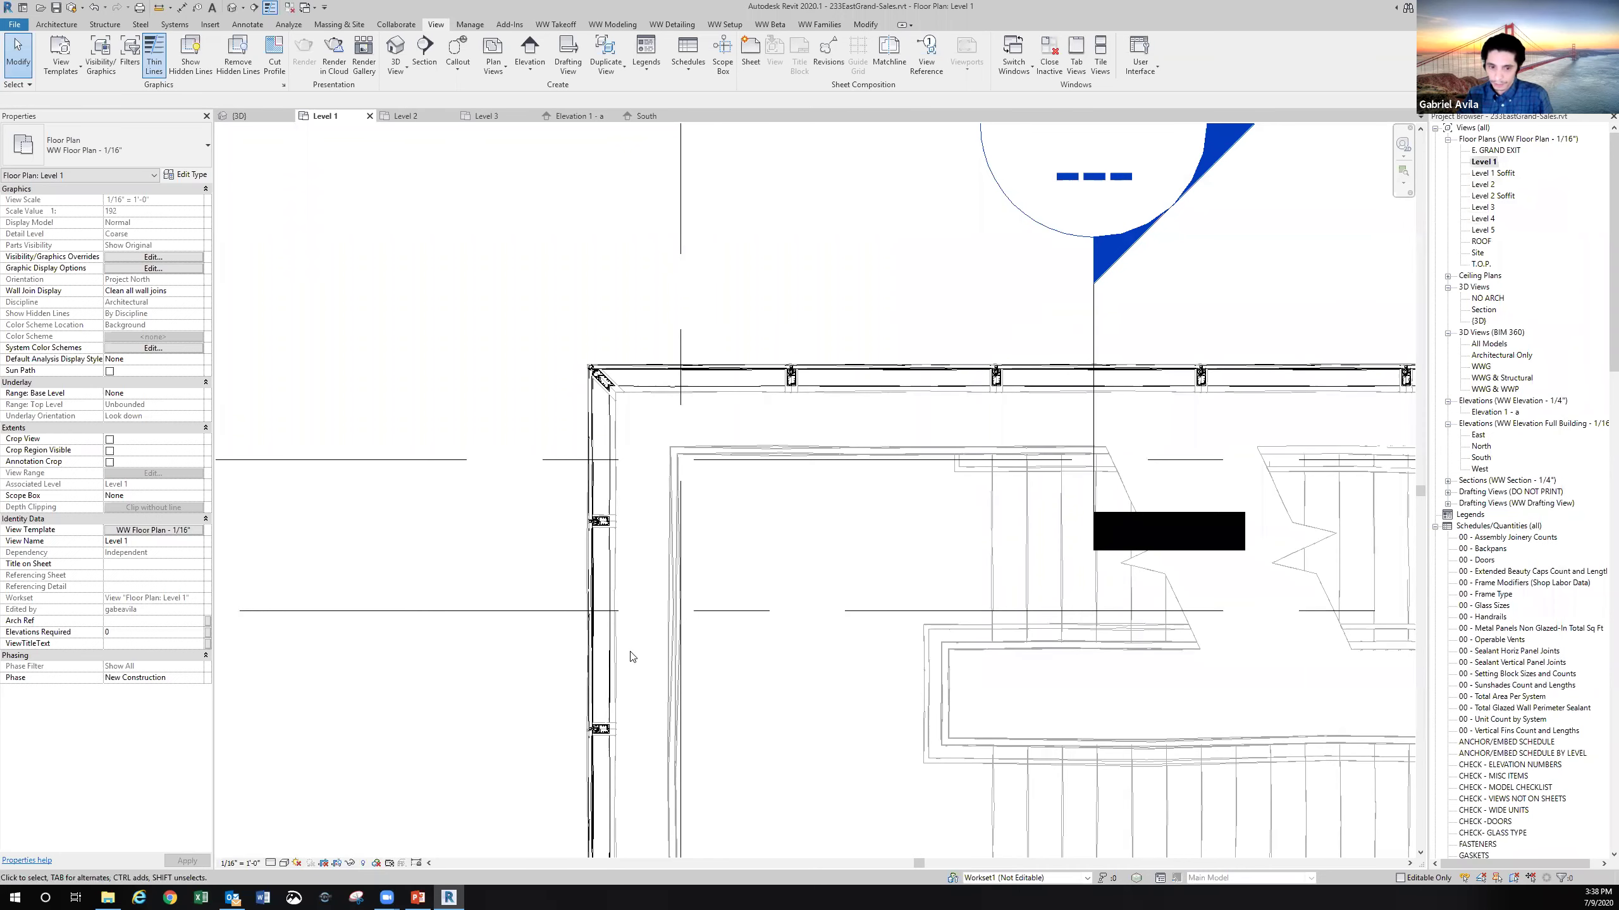
Switch to the PowerPoint presentation and review the Assigning View Templates slide
click(417, 898)
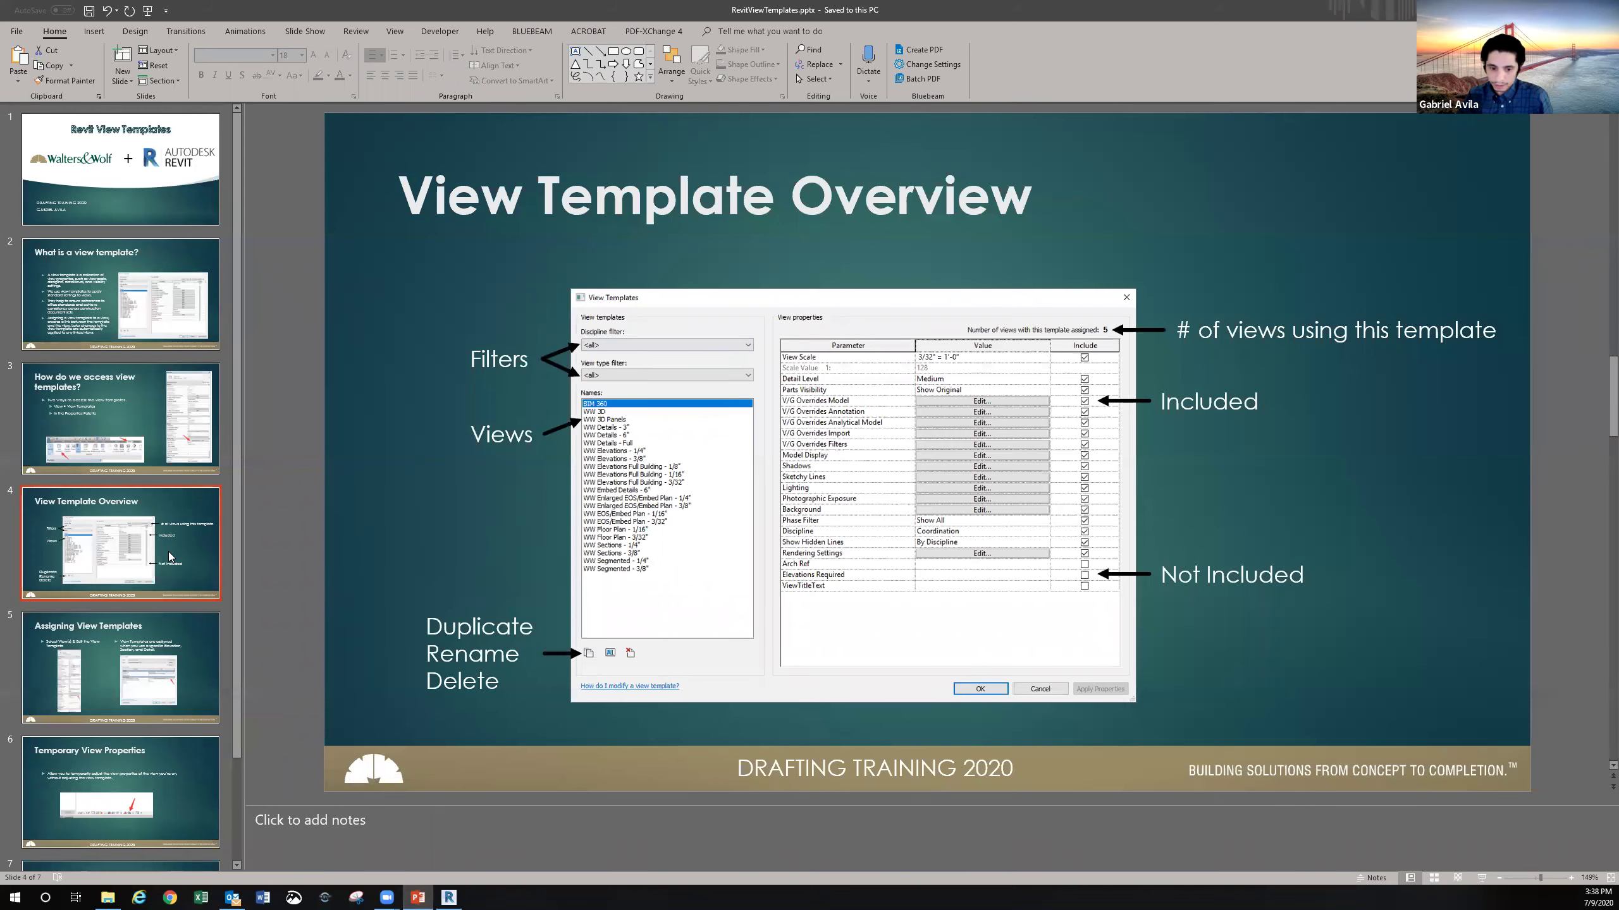
click(152, 628)
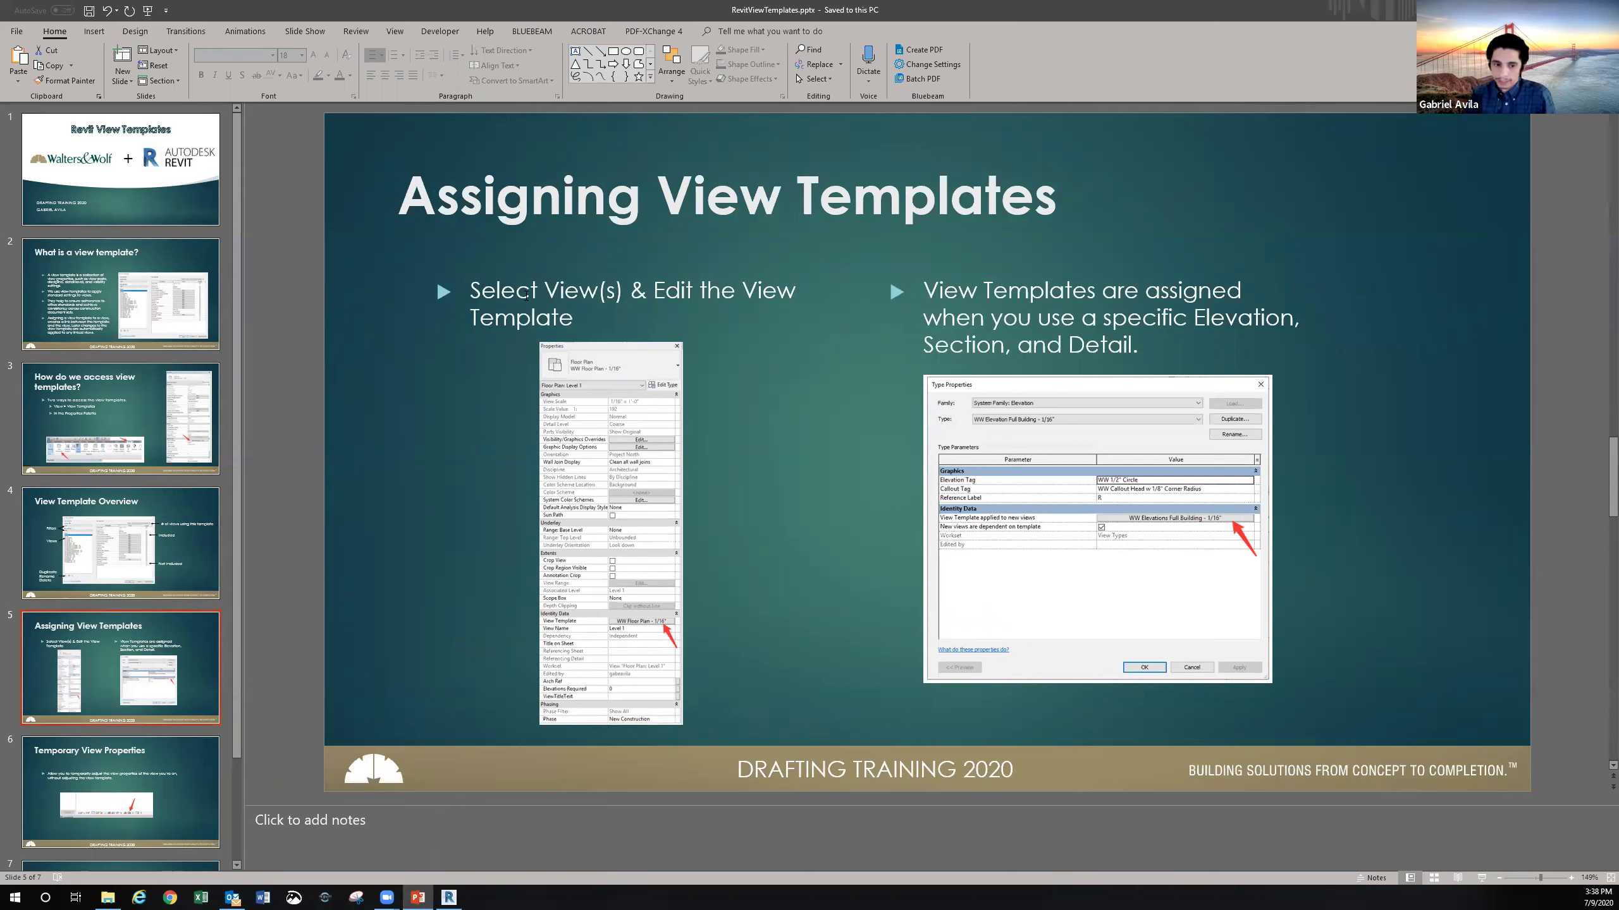
drag(477, 290, 630, 312)
click(630, 312)
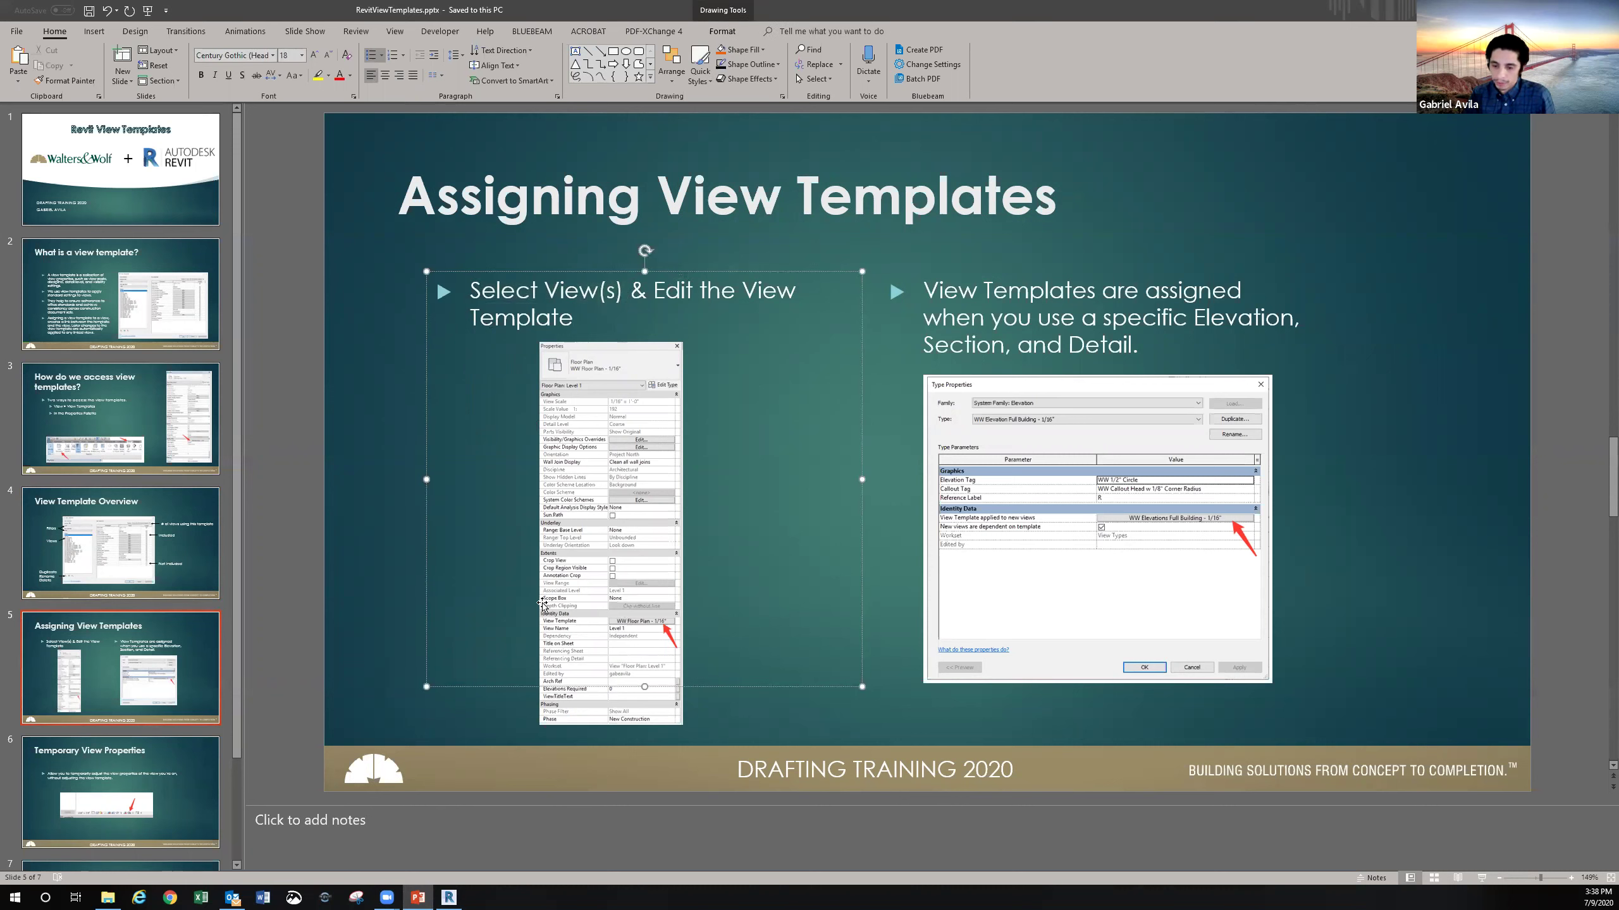
click(414, 564)
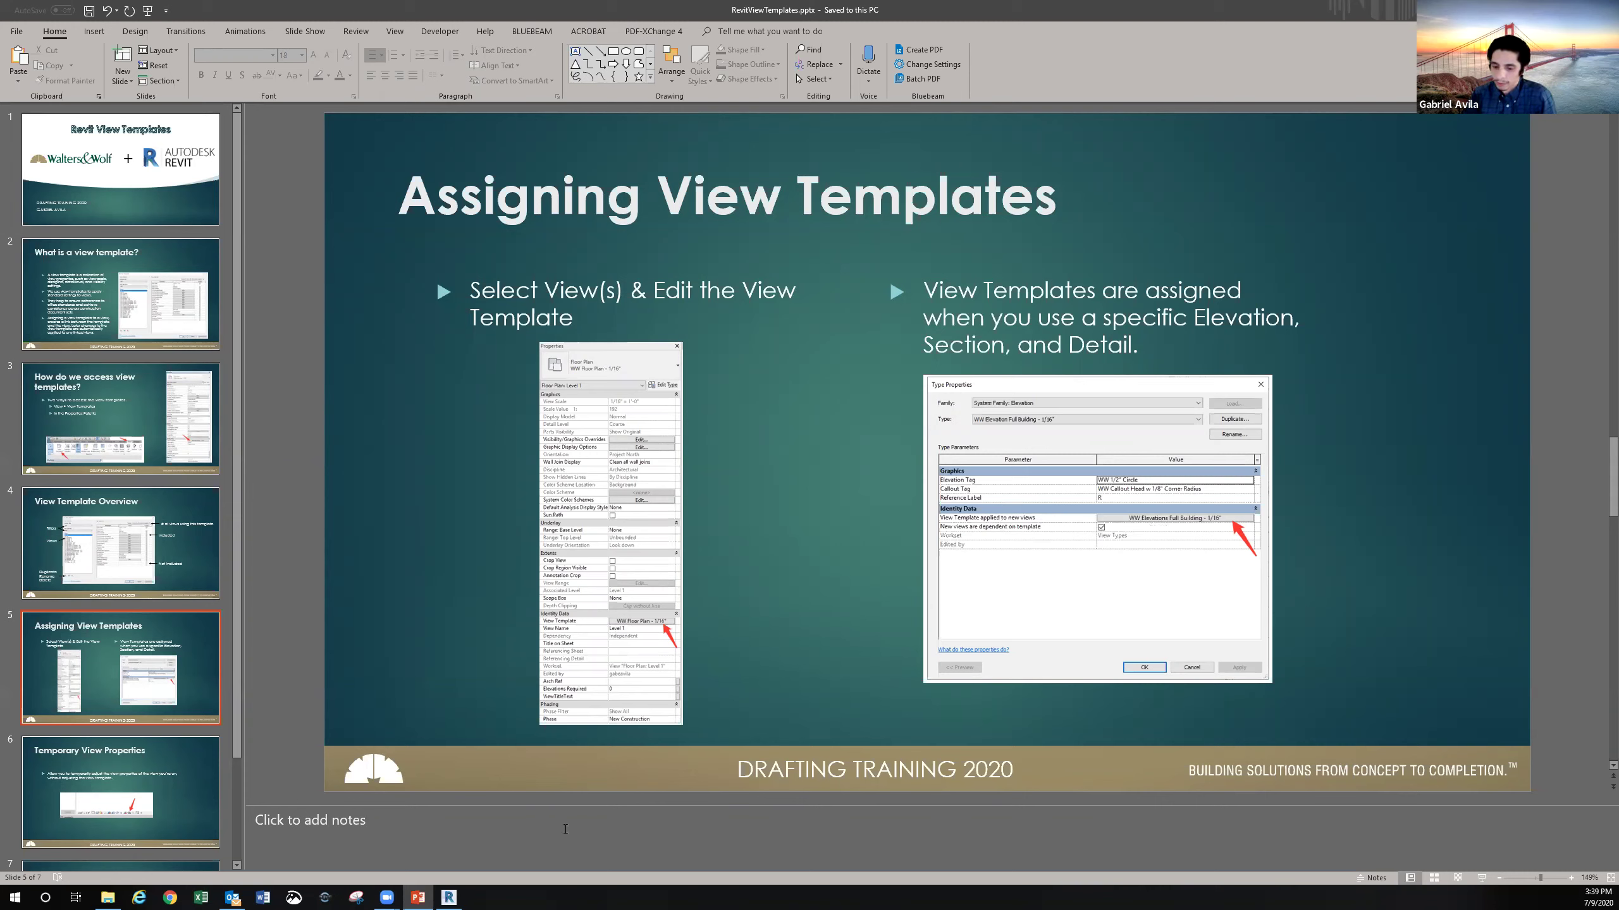
Return to the Level 1 floor plan in Revit and dismiss the save reminder without saving
click(449, 897)
scroll(818, 542, up, 3)
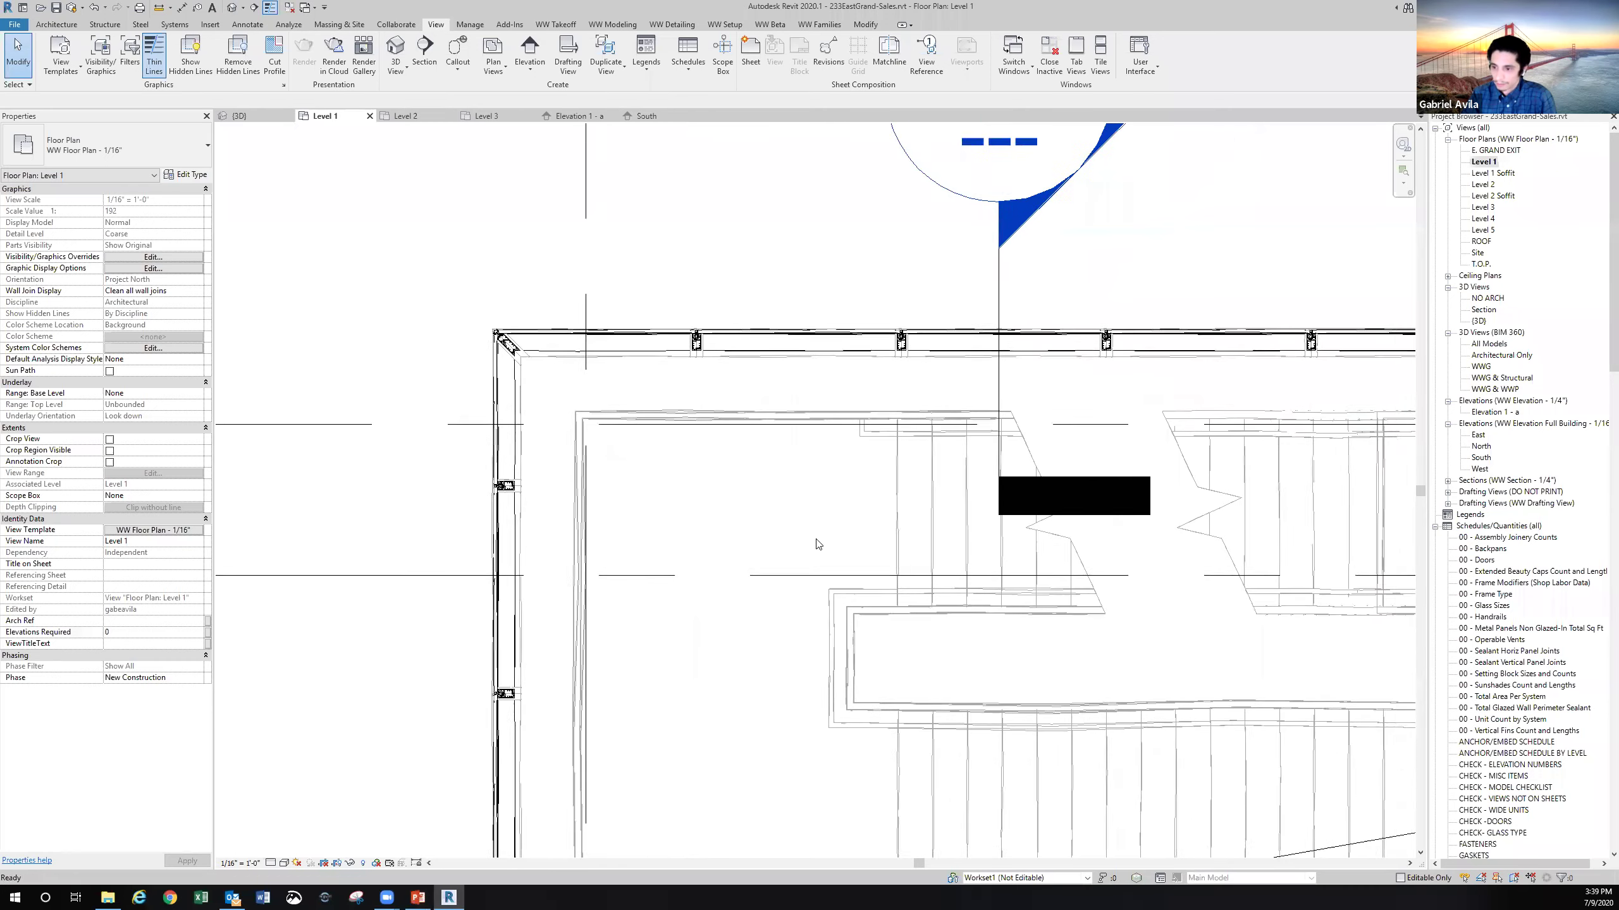
scroll(818, 542, down, 5)
middle_drag(828, 555, 833, 511)
scroll(1033, 466, up, 1)
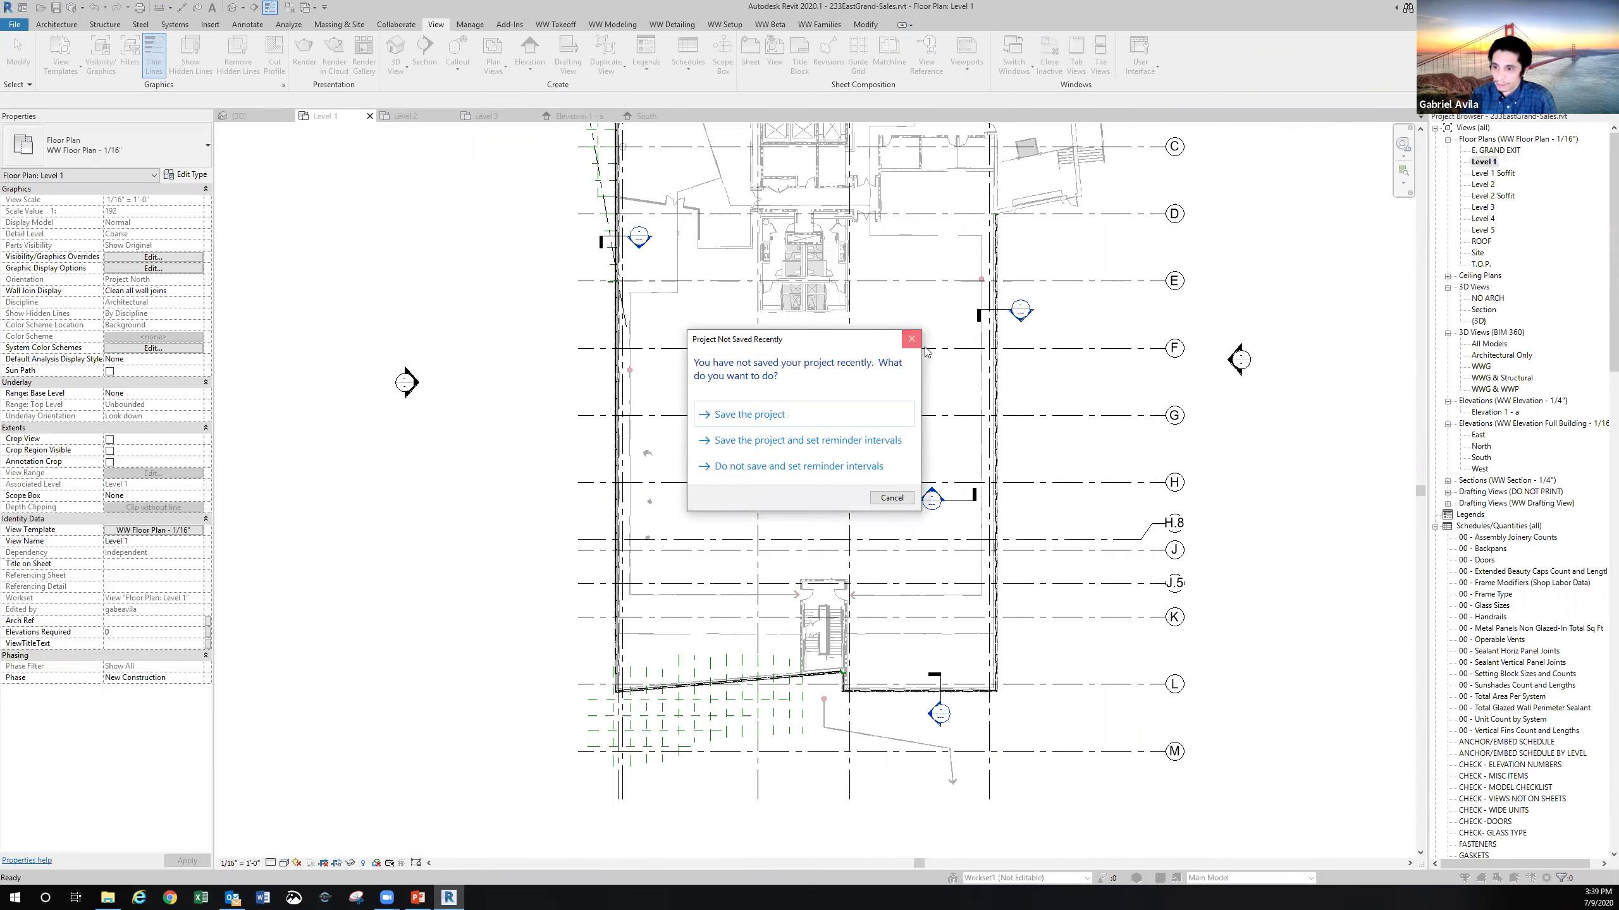
click(911, 338)
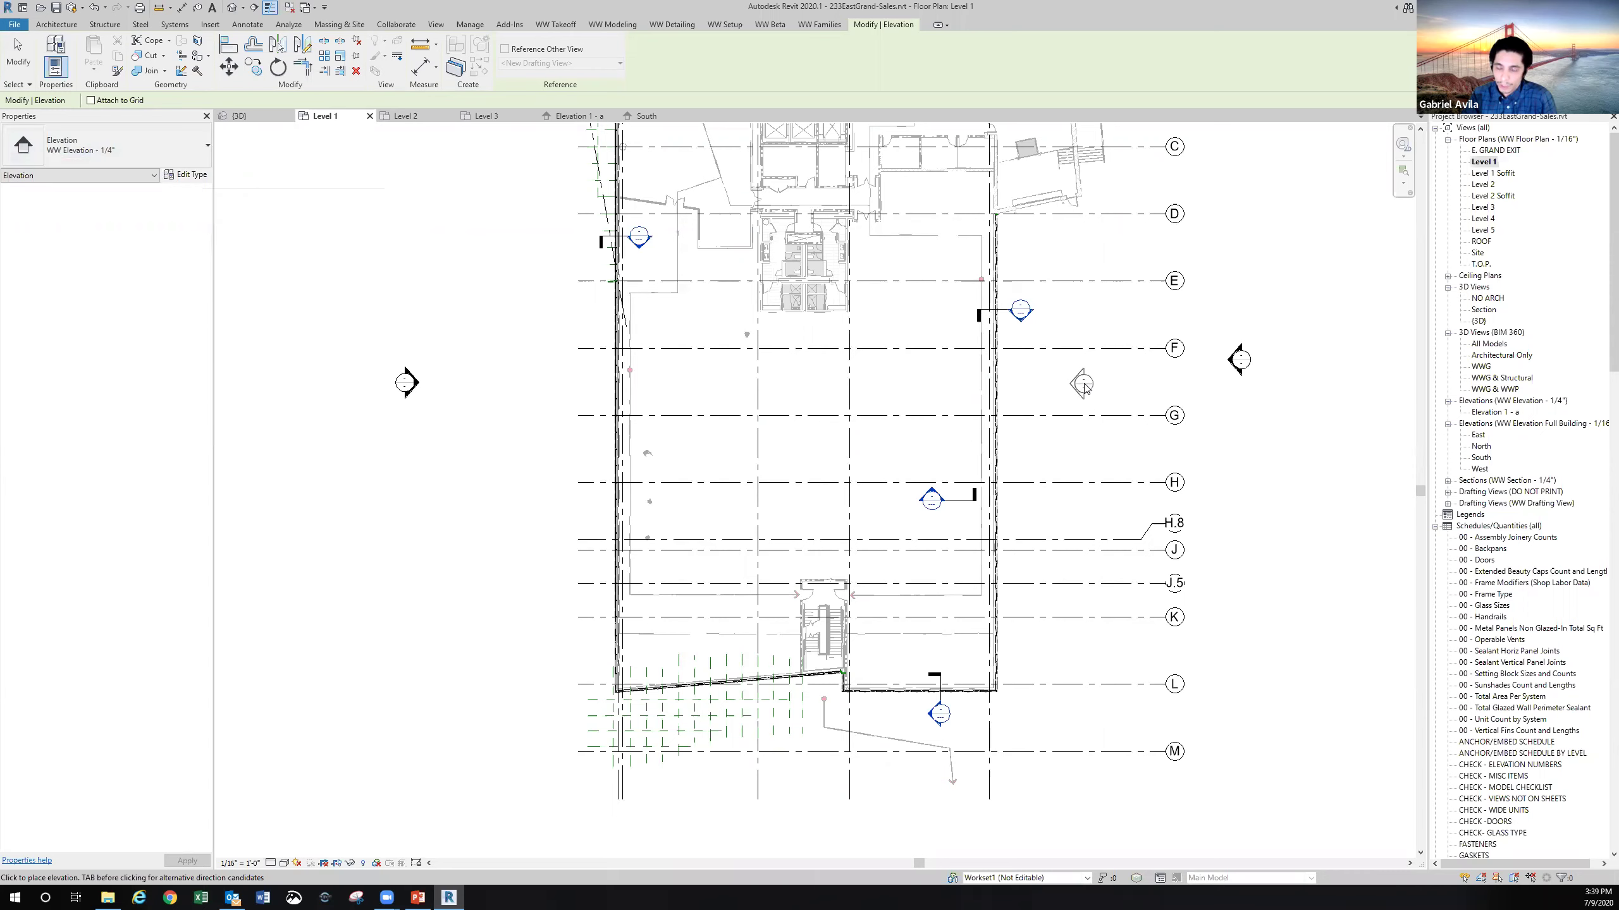
Check which view template the WW Elevation - 1/4" type applies to new views, leaving its type properties unchanged
click(191, 175)
drag(418, 248, 820, 248)
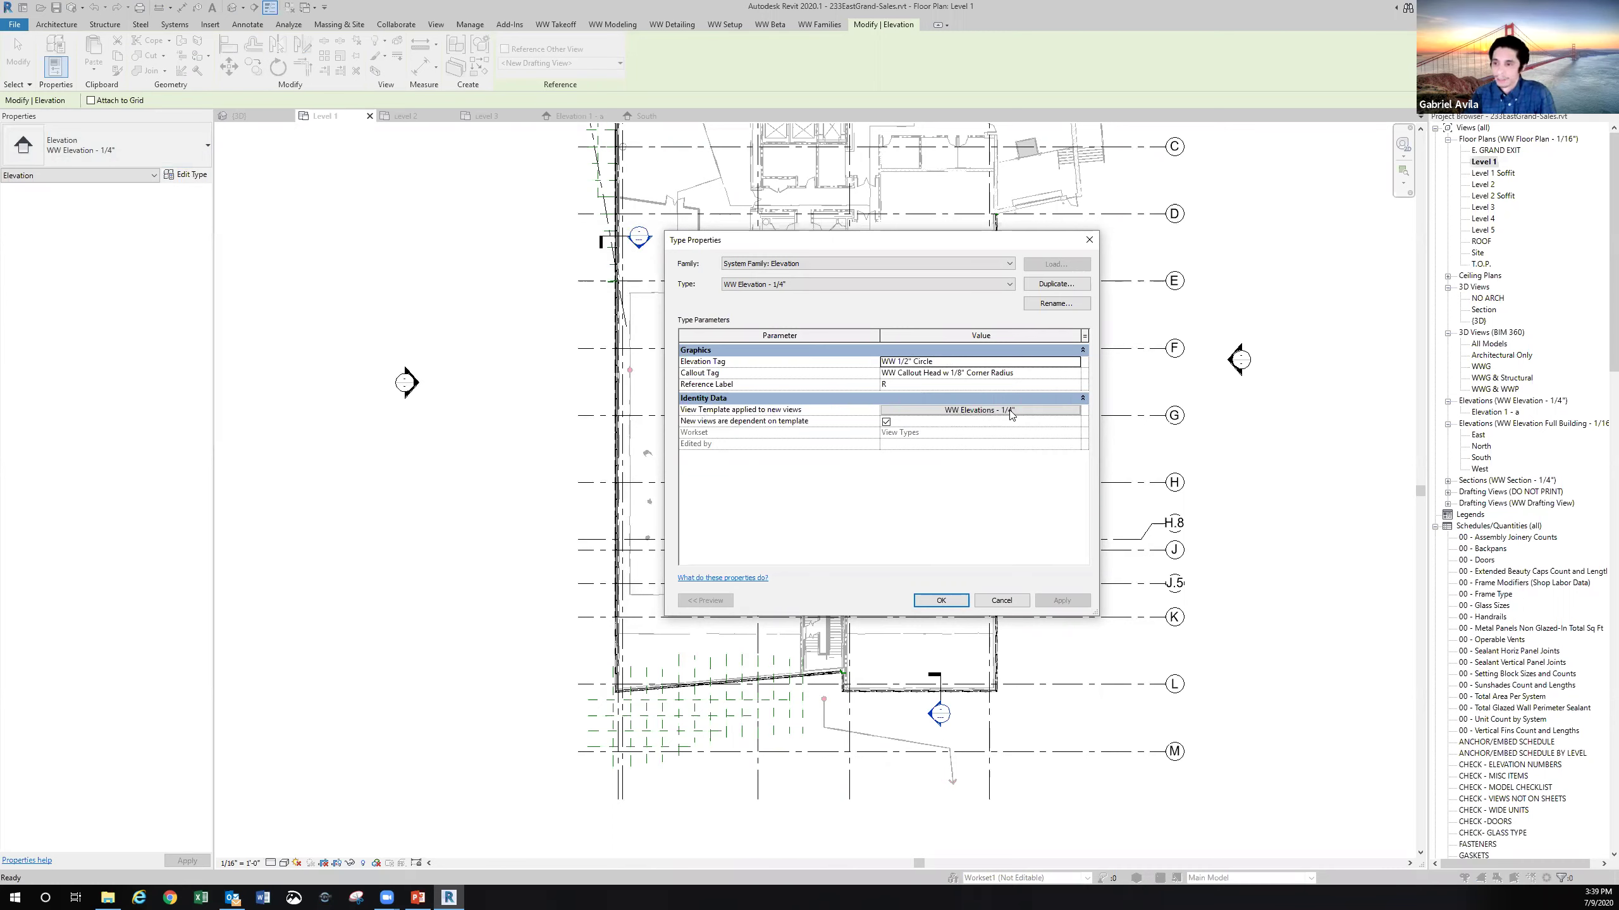
click(1088, 239)
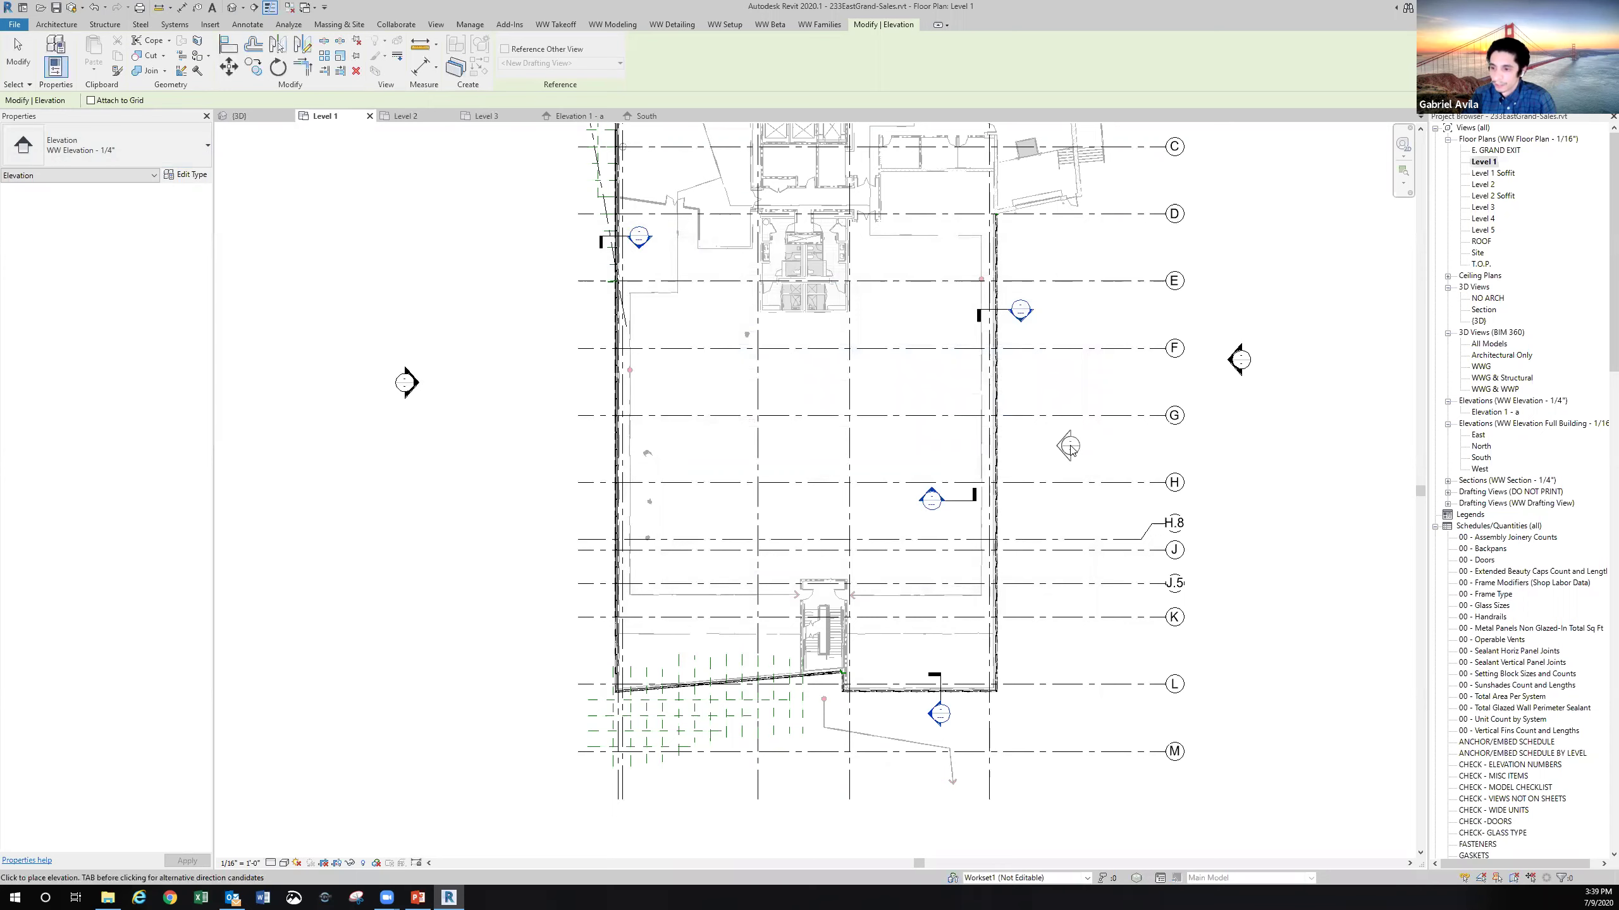
Place a WW Elevation - 1/4" marker just east of the building between grids G and H, facing the facade
click(1070, 449)
key(Escape)
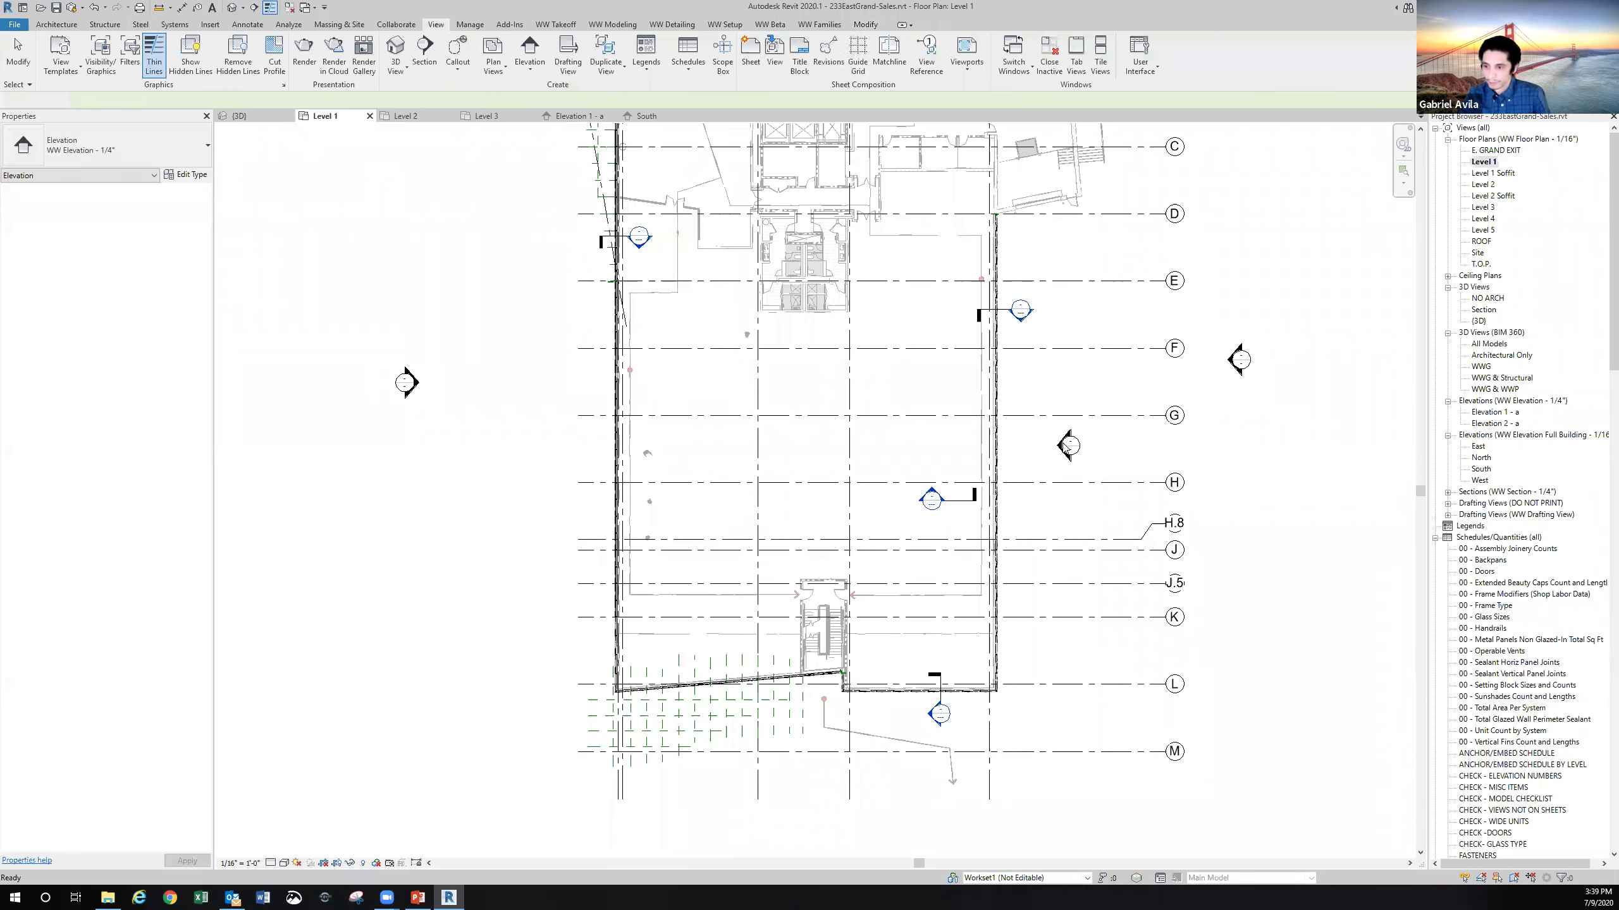
click(1063, 446)
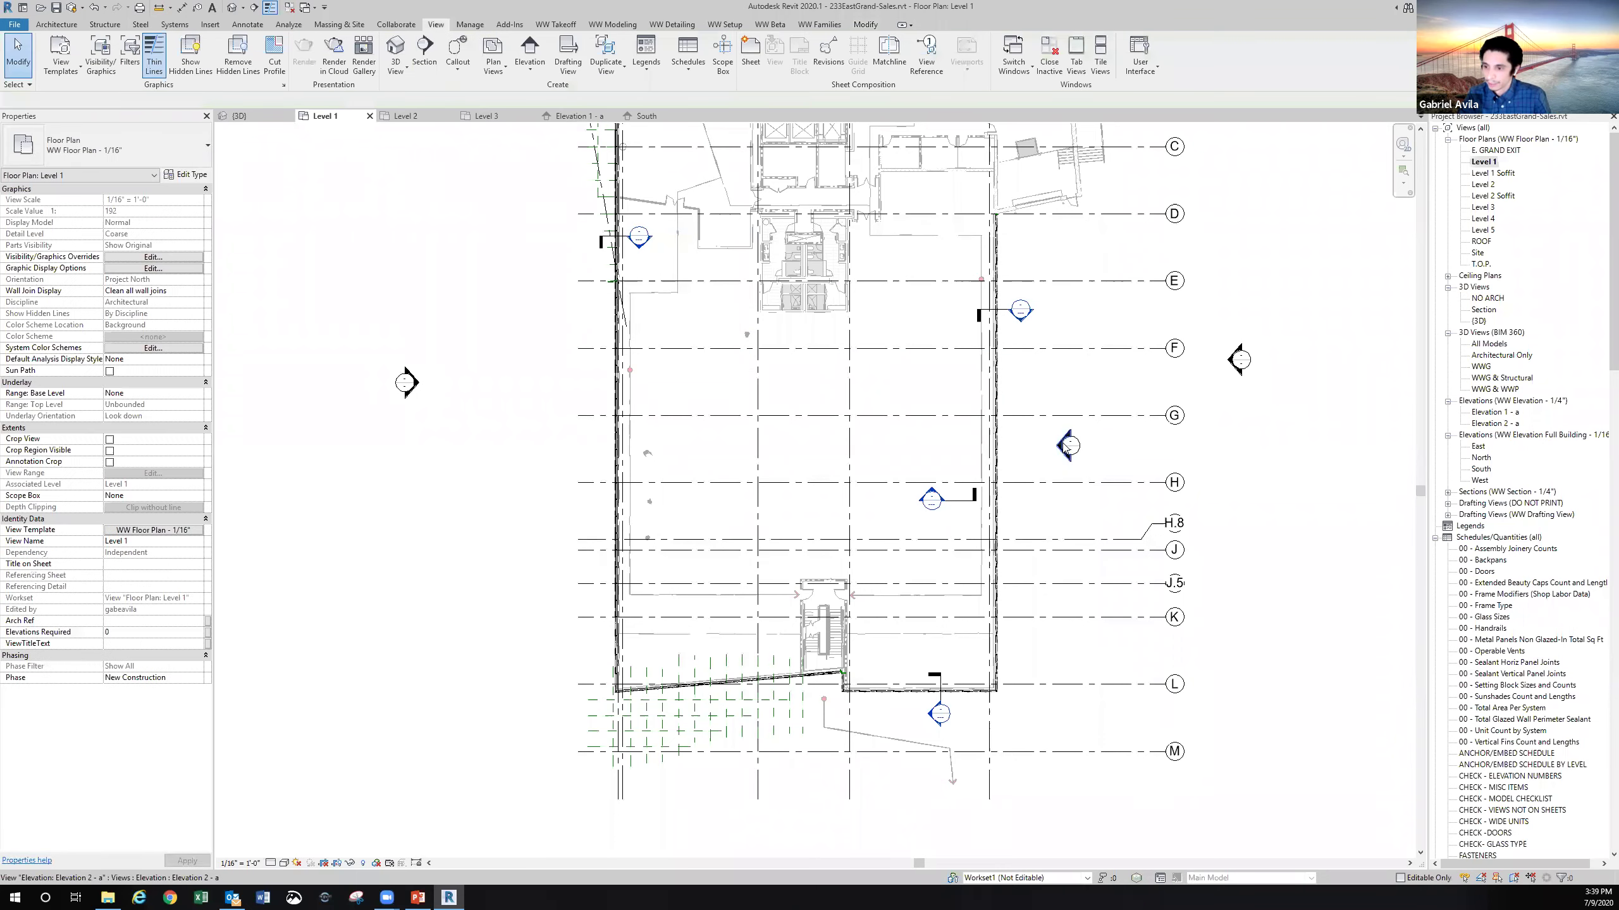
Open the new elevation view, examine the facade and its assigned view template, and close the view
double_click(1501, 424)
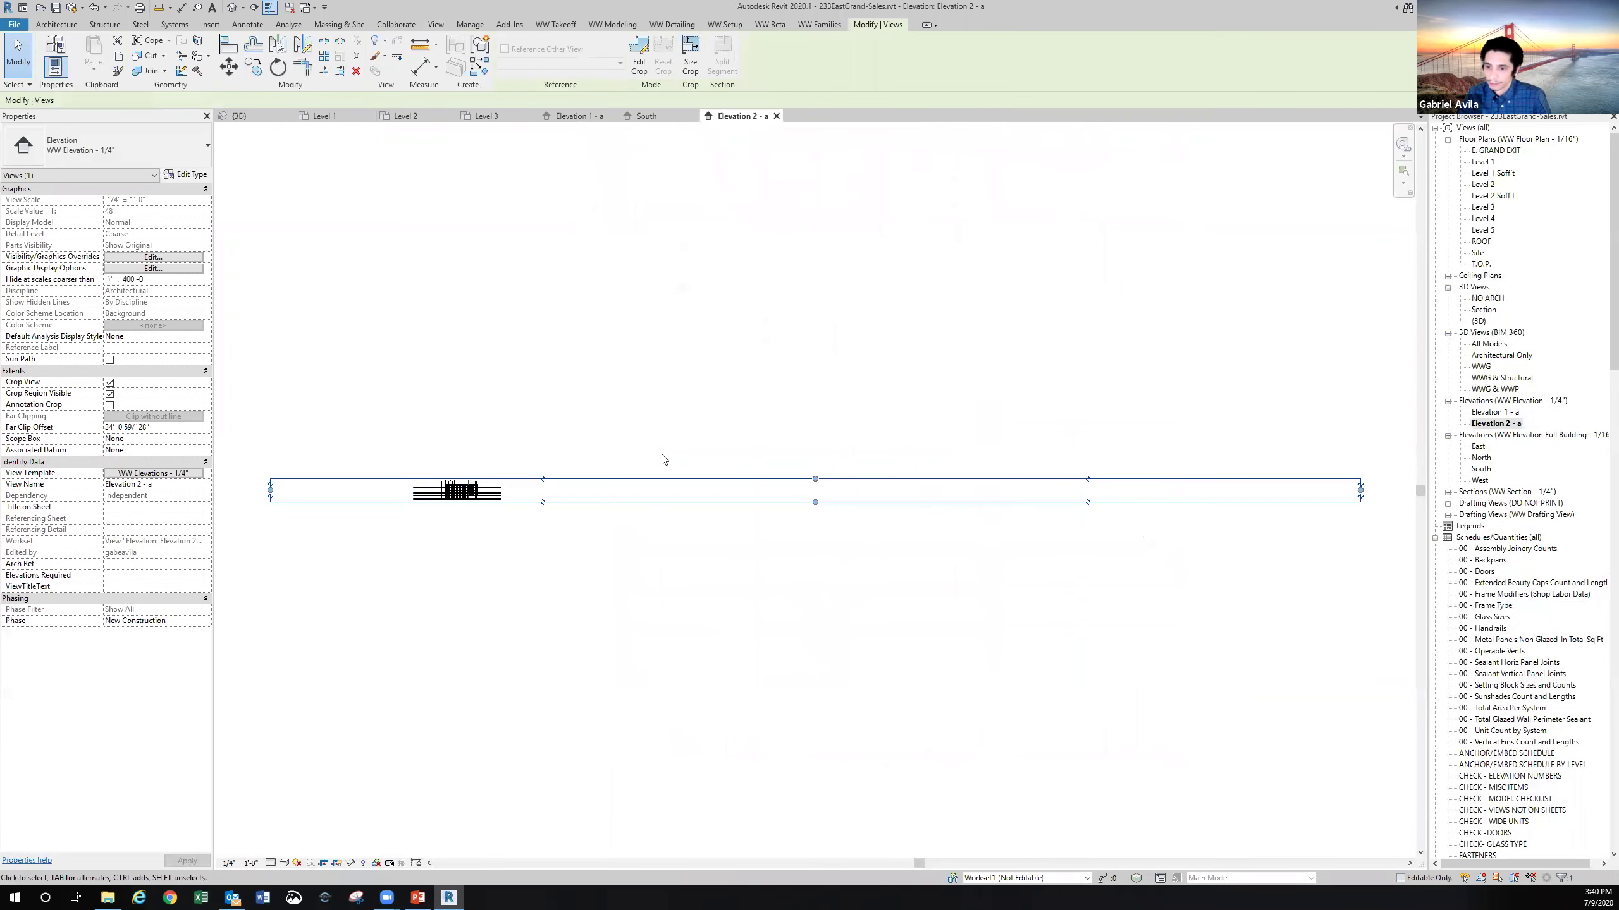
click(413, 533)
scroll(413, 532, up, 8)
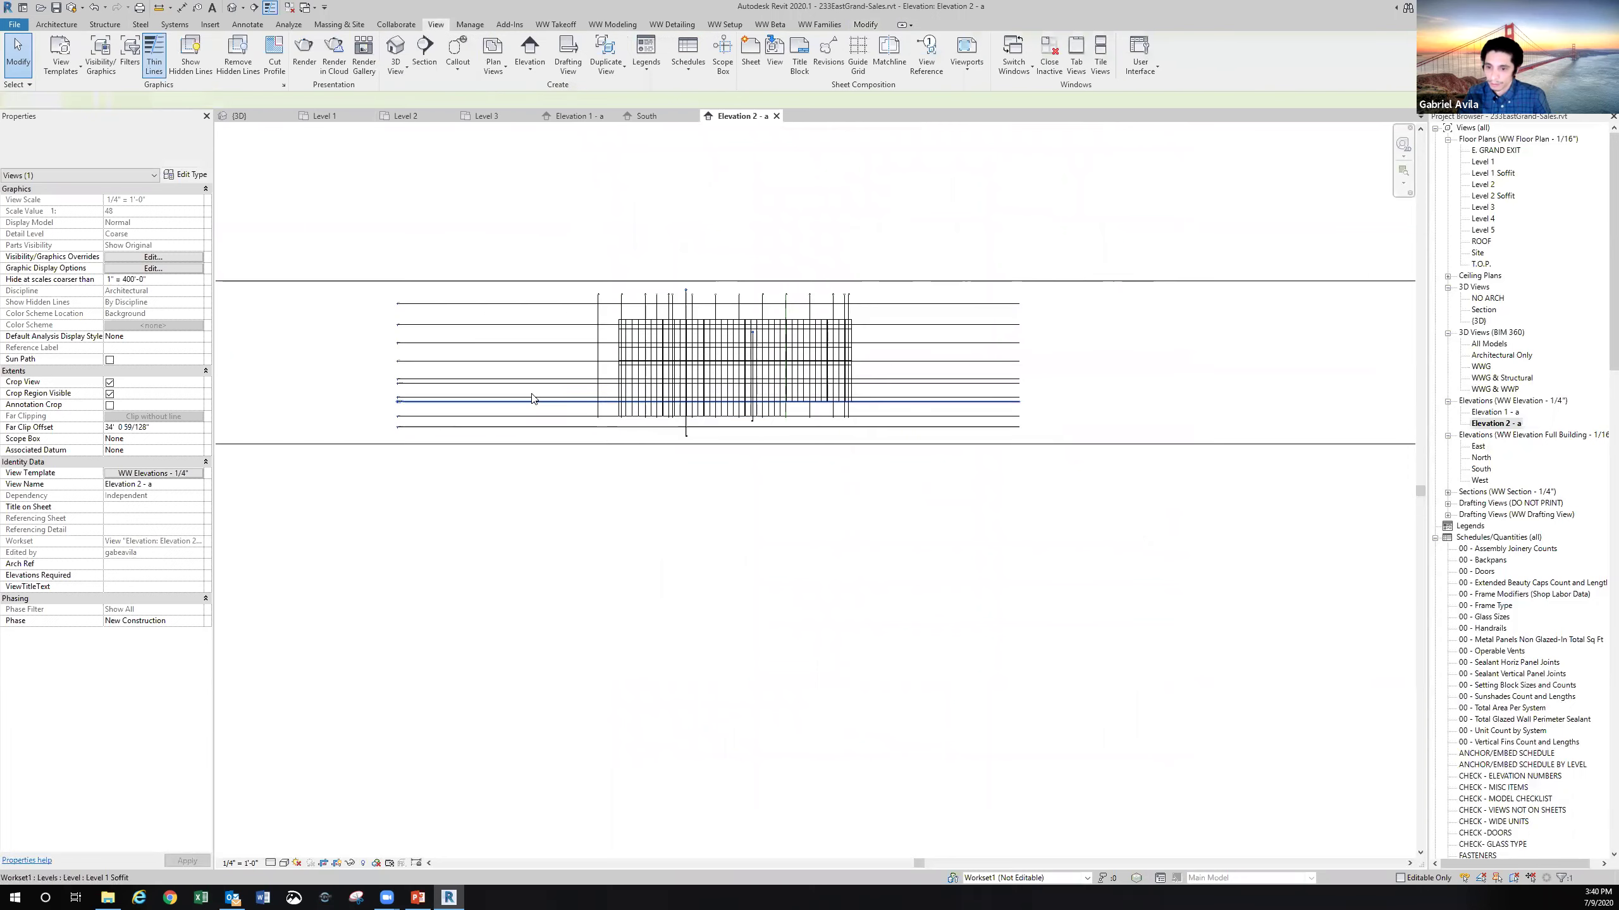
middle_drag(580, 387, 559, 435)
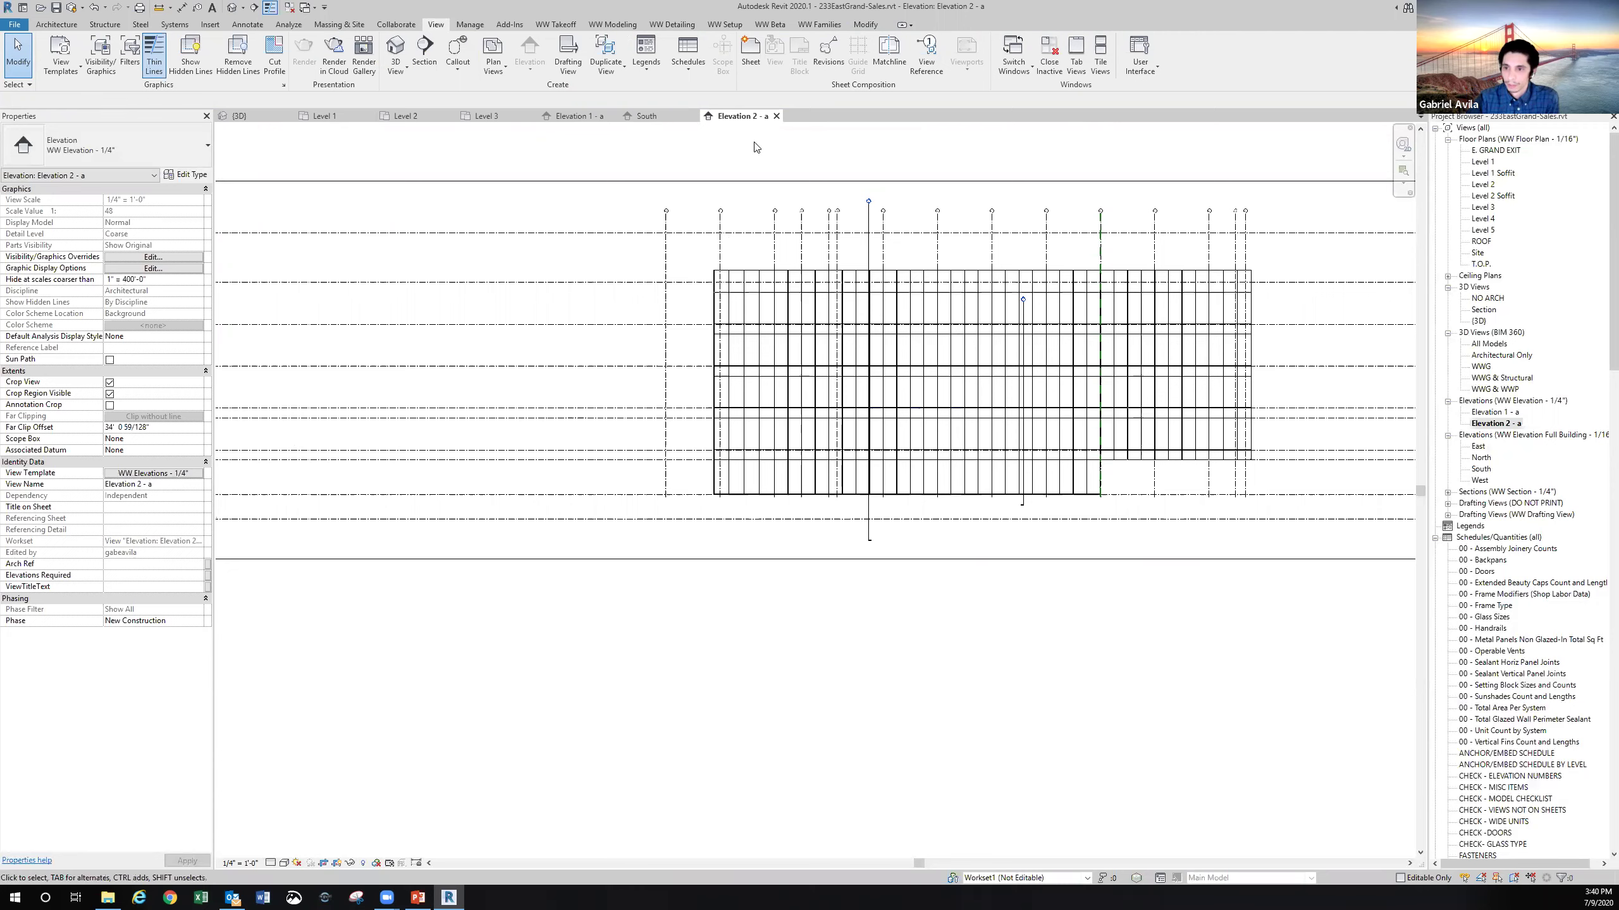
click(776, 116)
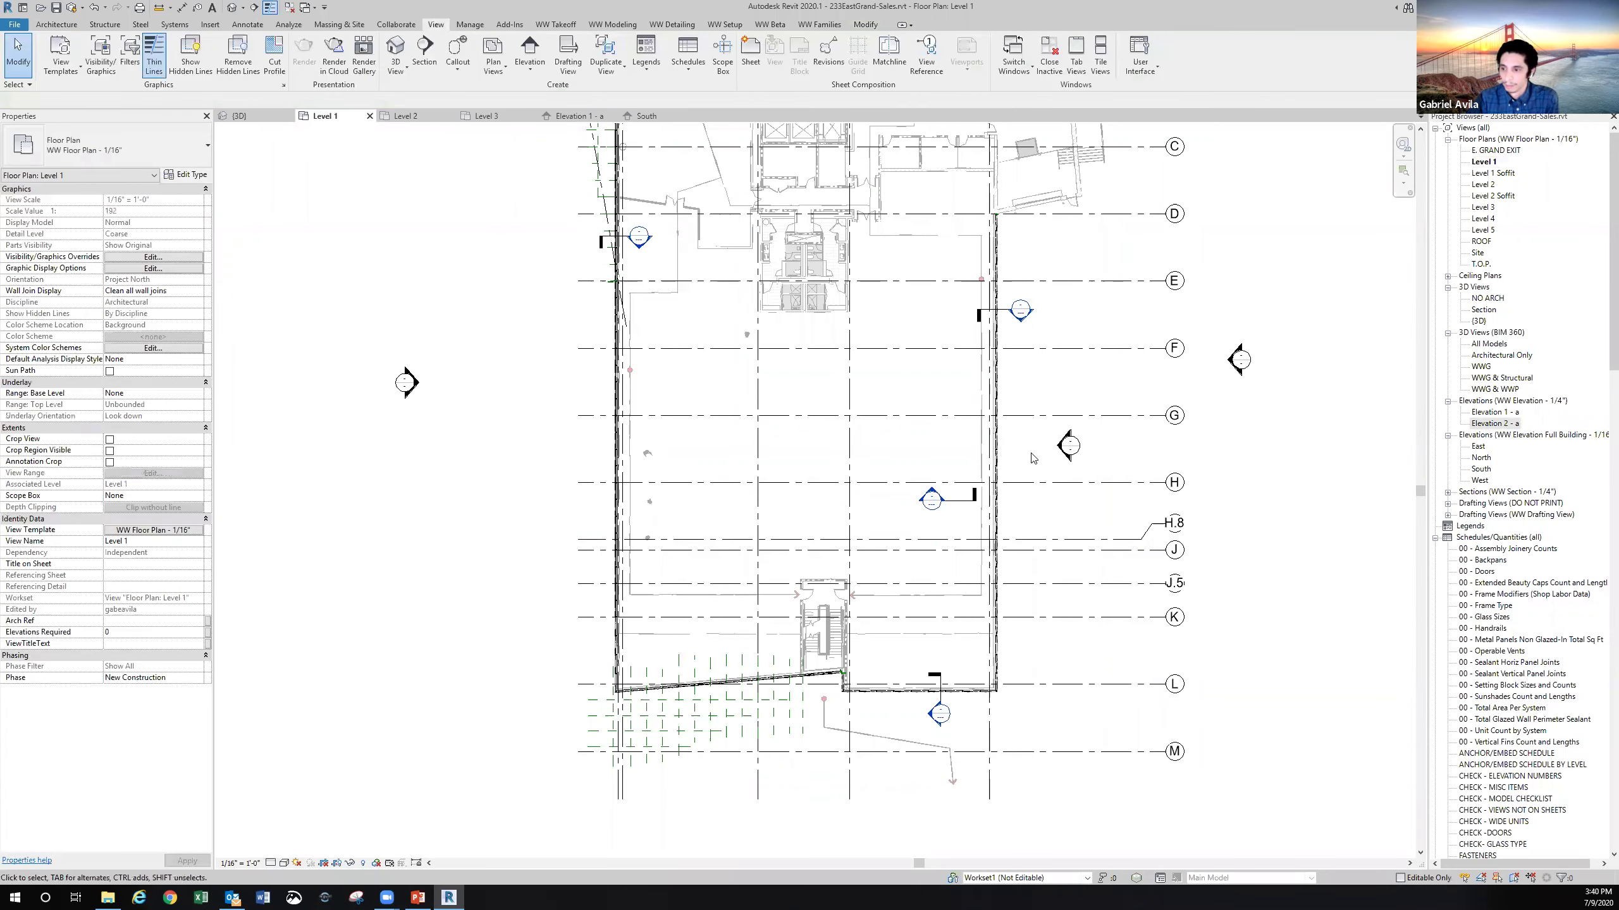
Check the view template assigned to both WW Elevation - 1/4" views, Elevation 1 - a and Elevation 2 - a, without changing it
click(1058, 449)
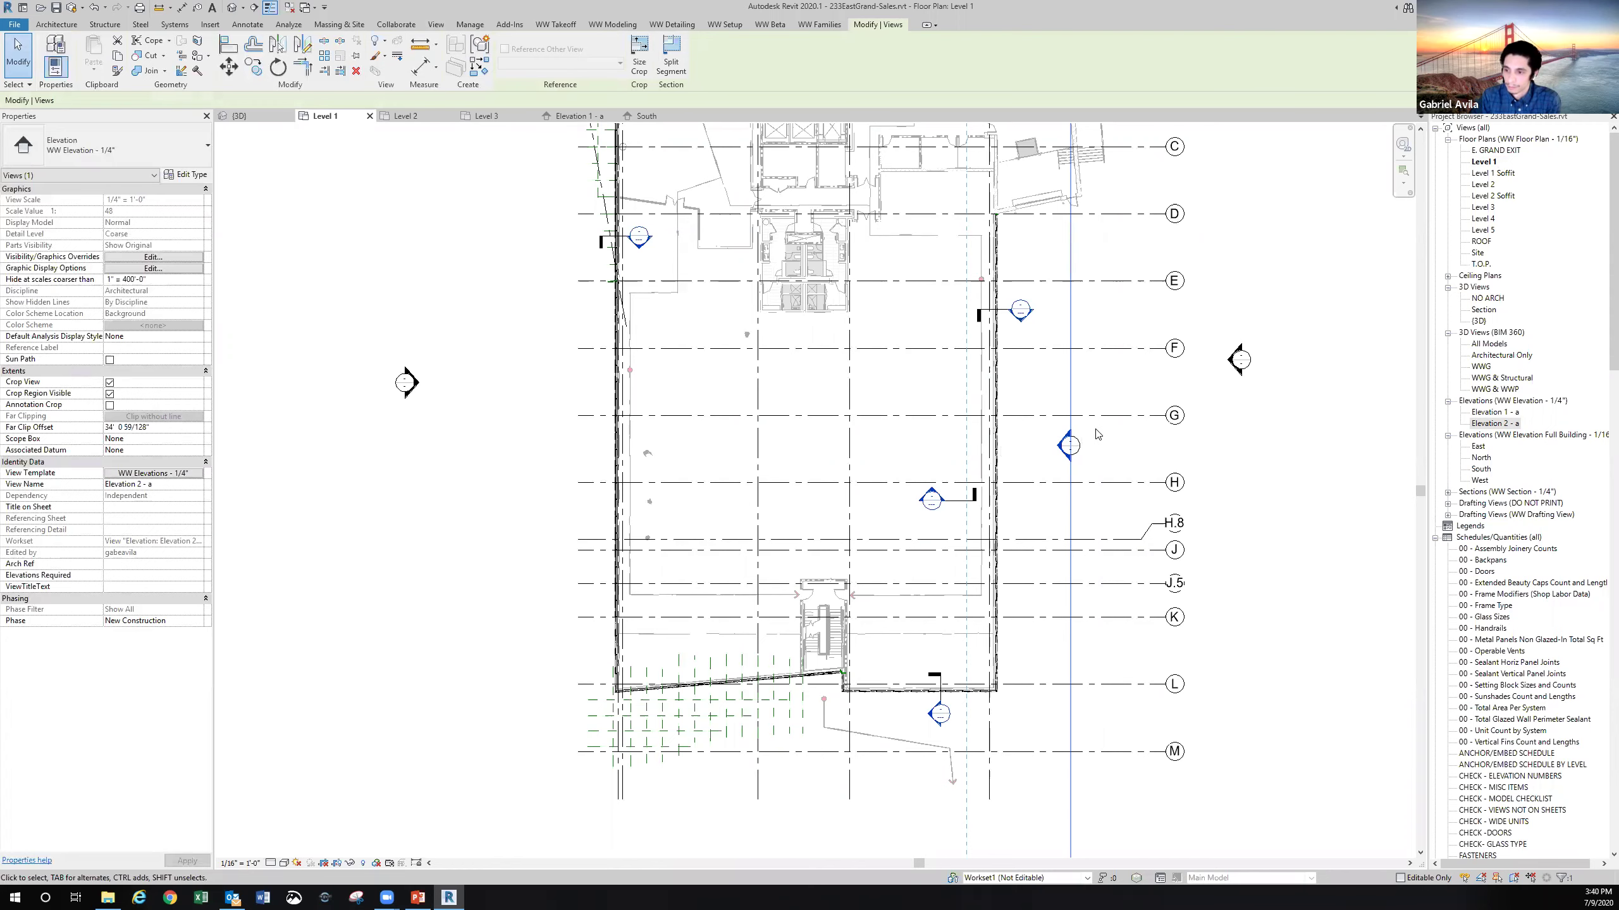
key(Escape)
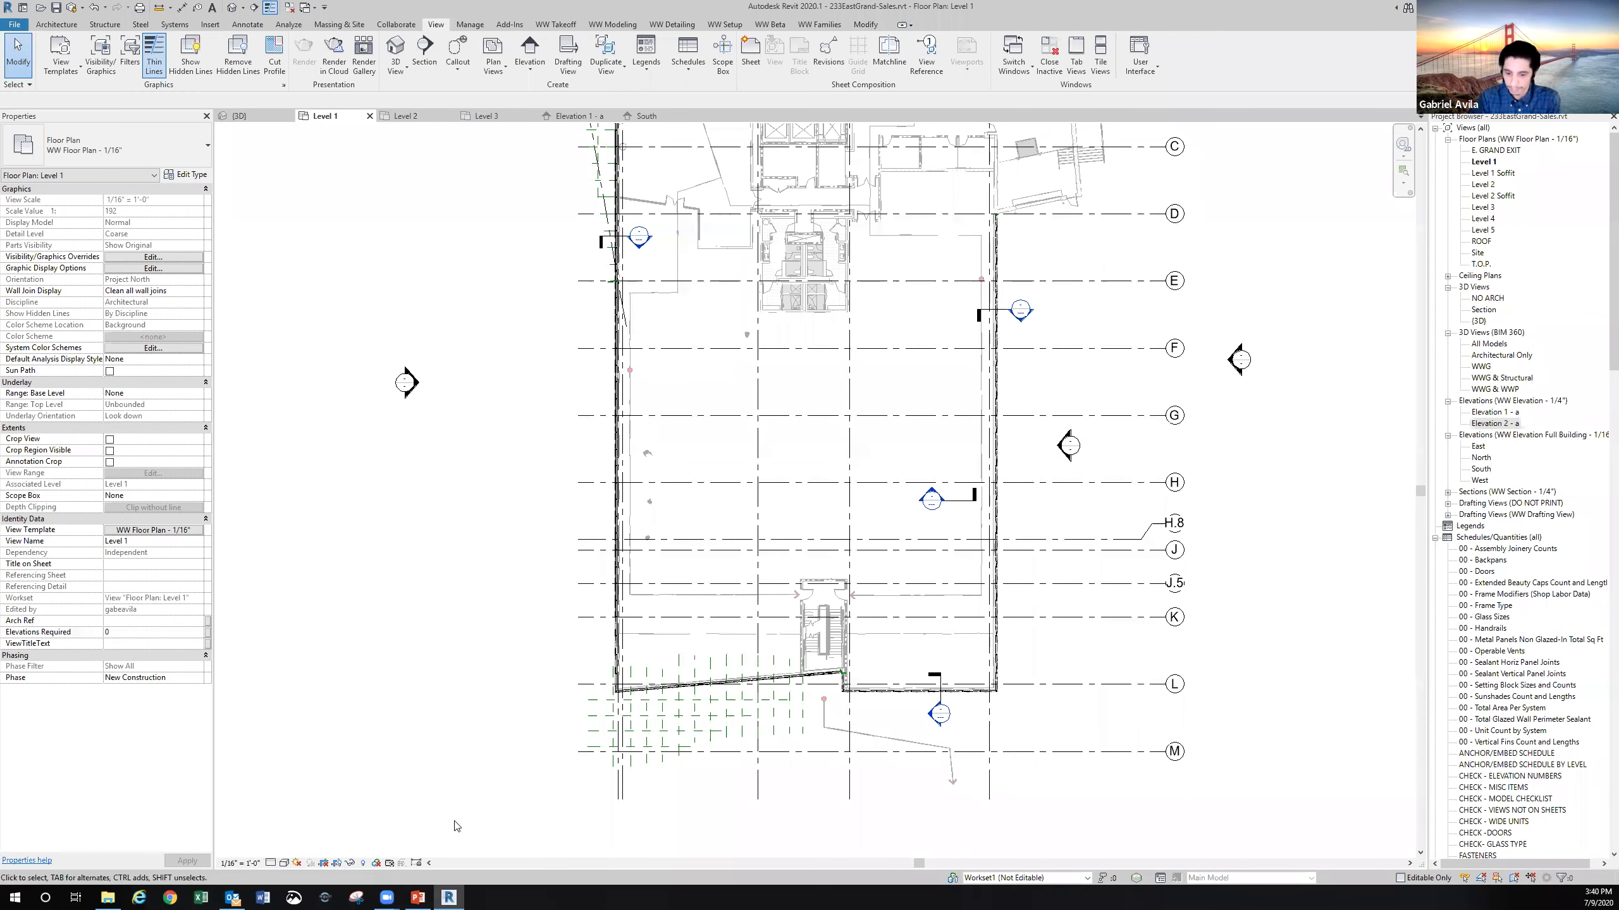
click(1496, 412)
ctrl+click(1499, 424)
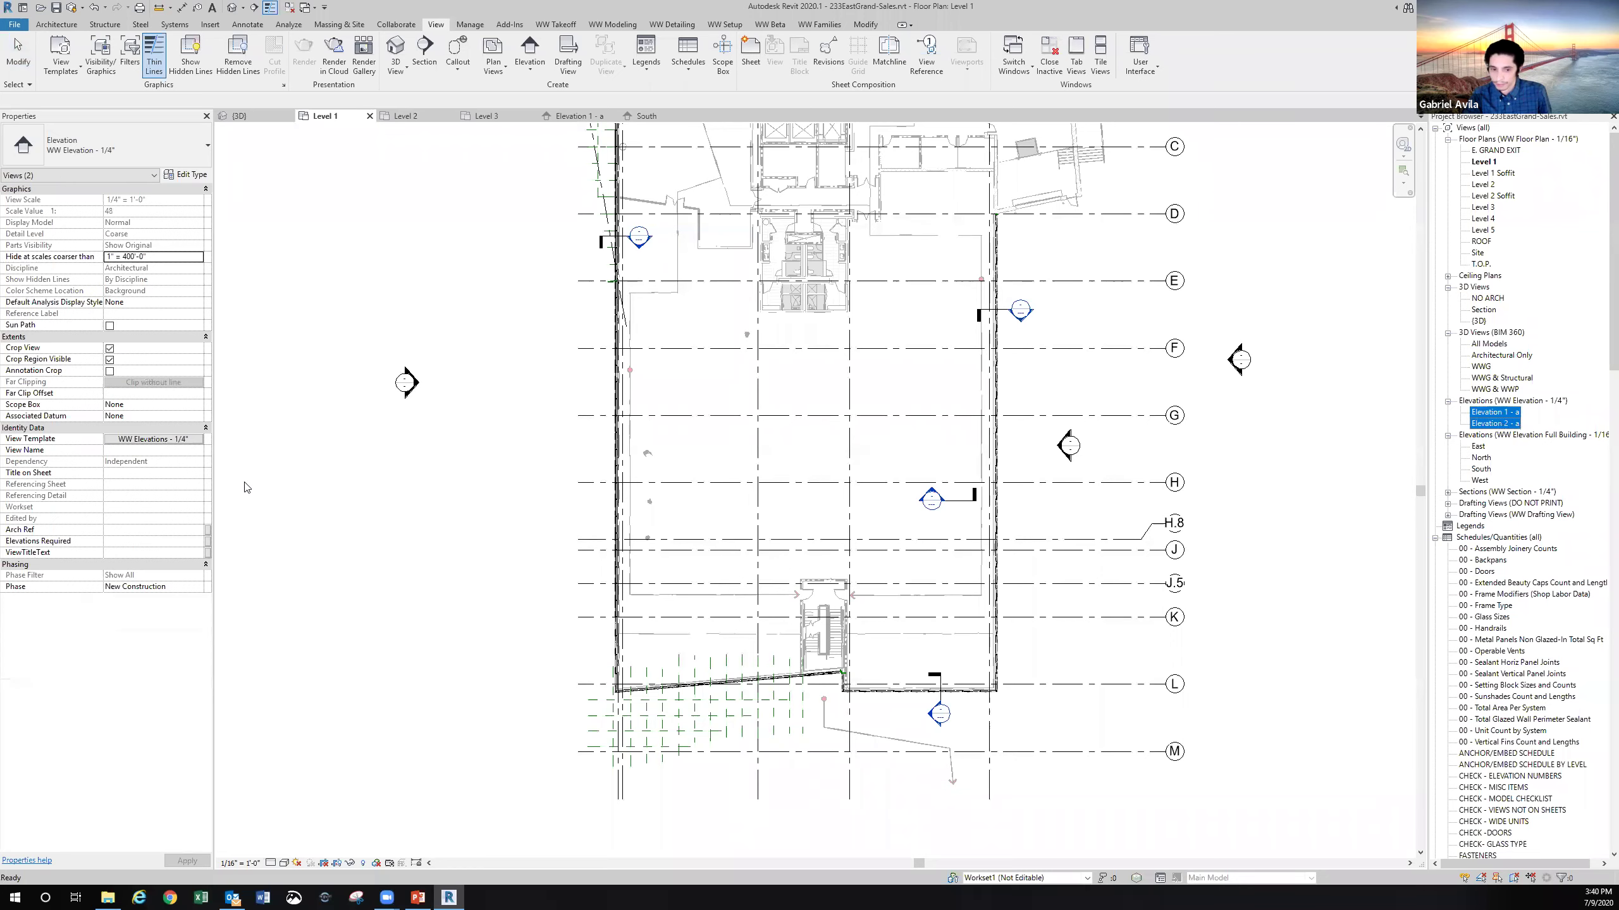
click(191, 439)
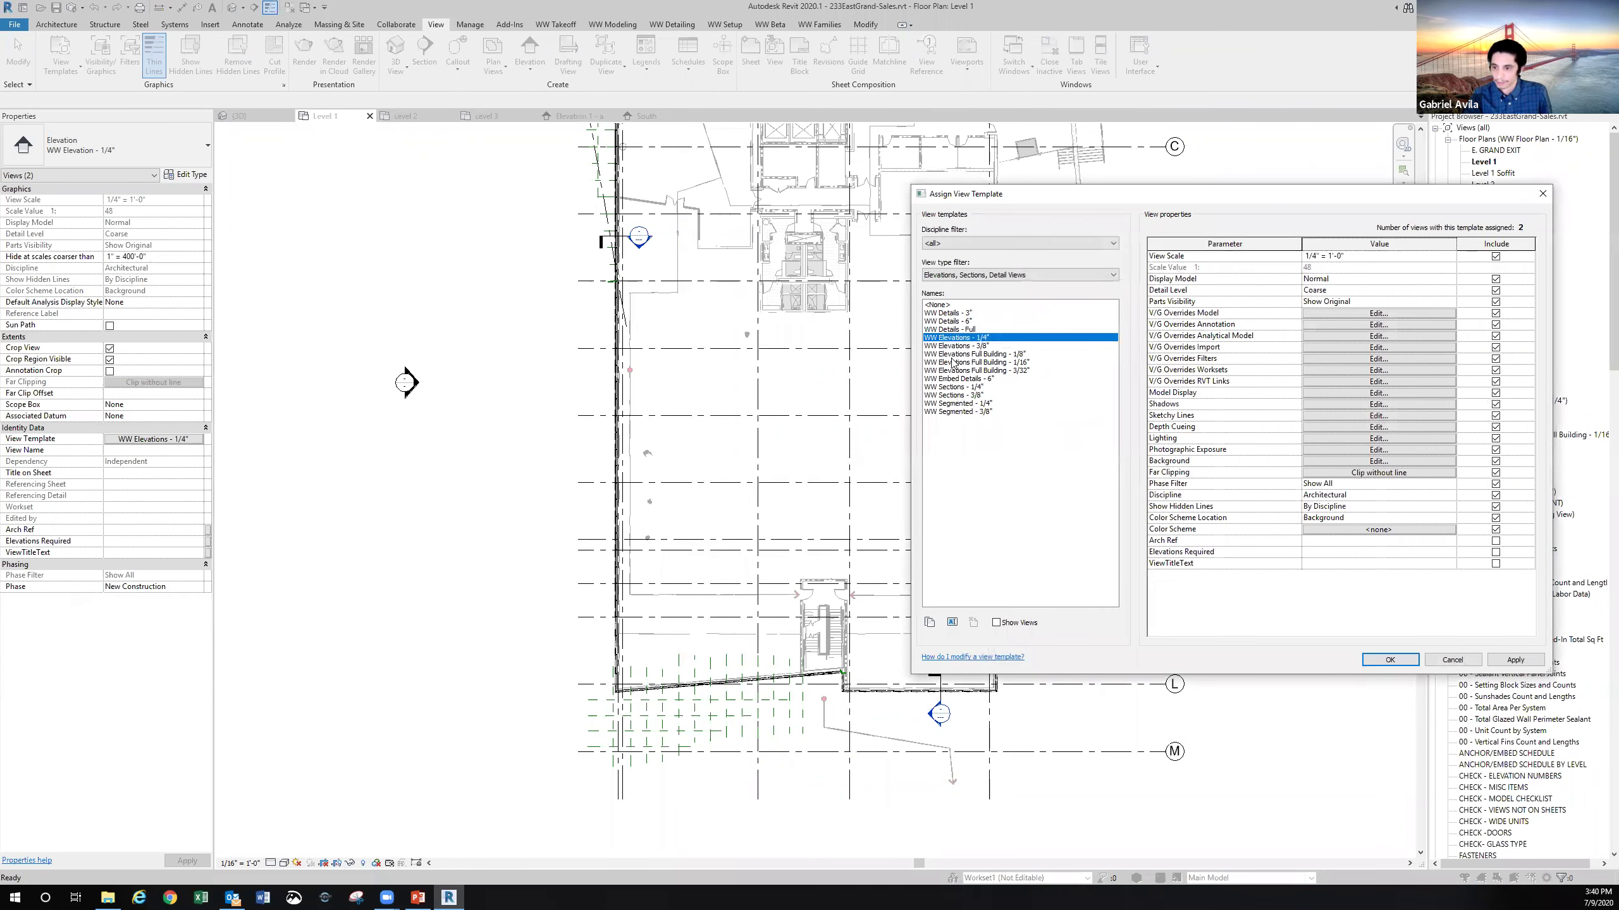
click(1540, 194)
click(430, 663)
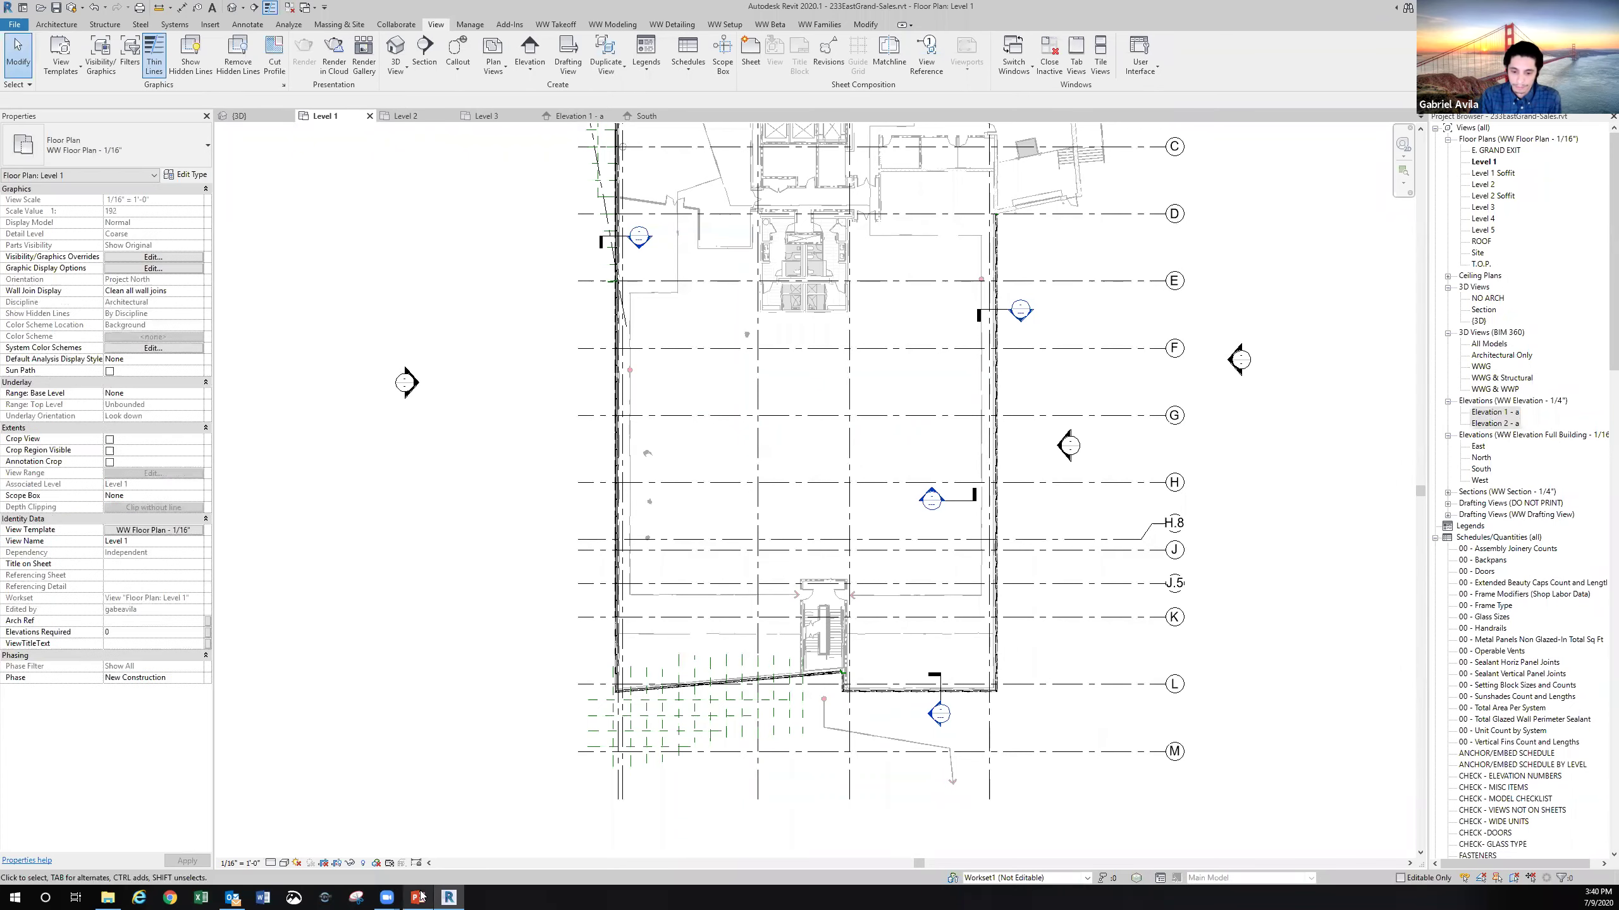
Switch to the PowerPoint presentation and show the Temporary View Properties slide
mouse_move(417, 898)
click(411, 828)
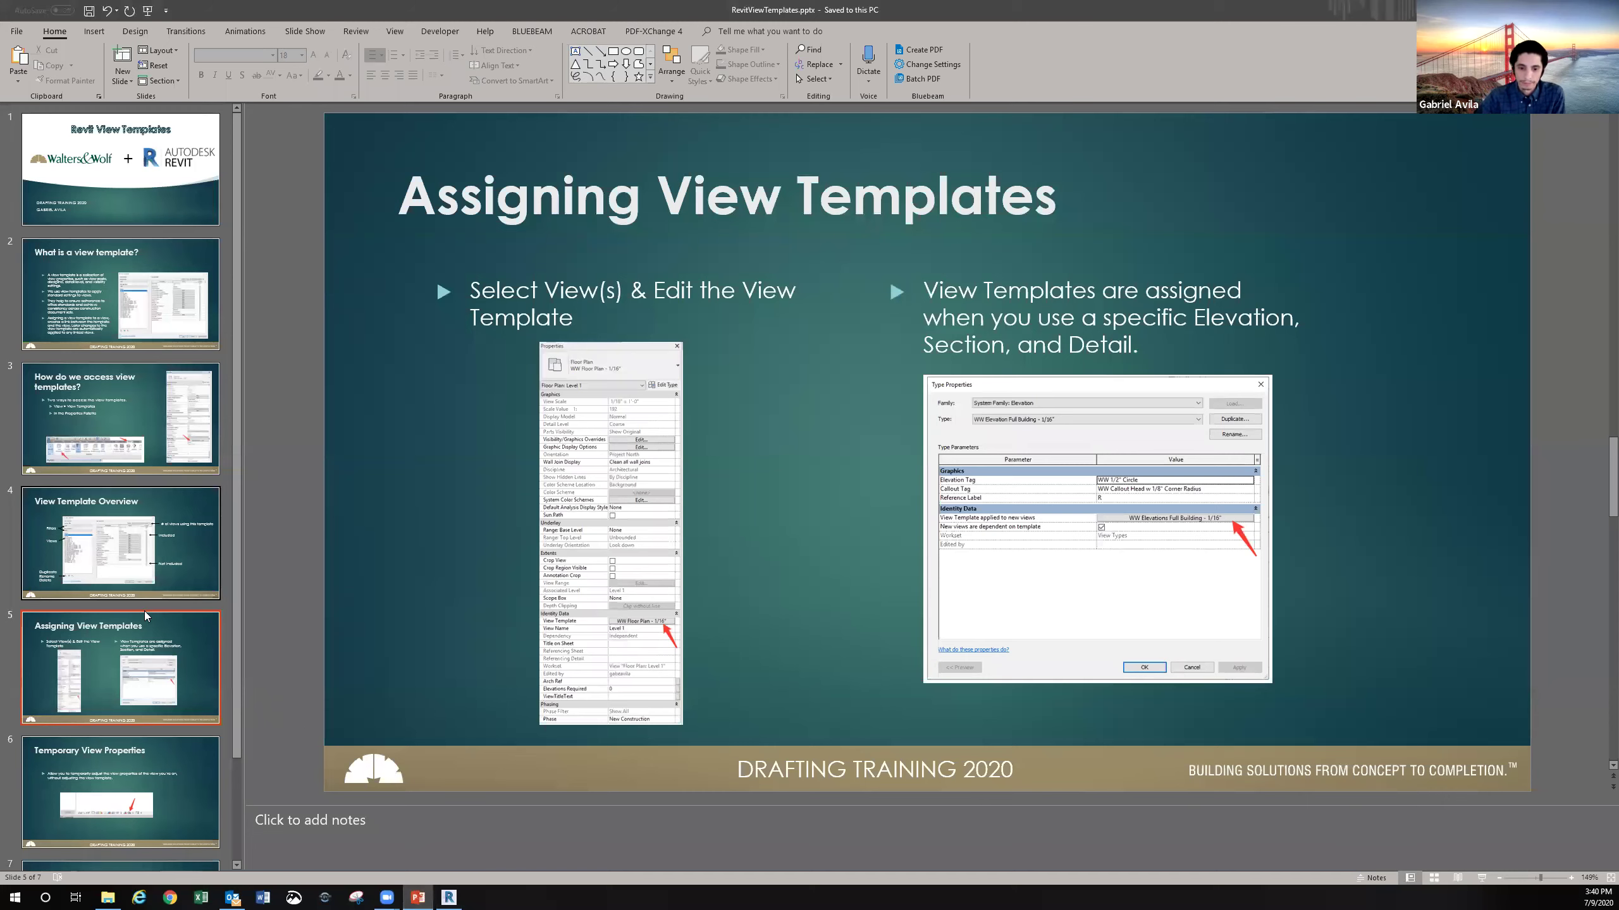
click(128, 761)
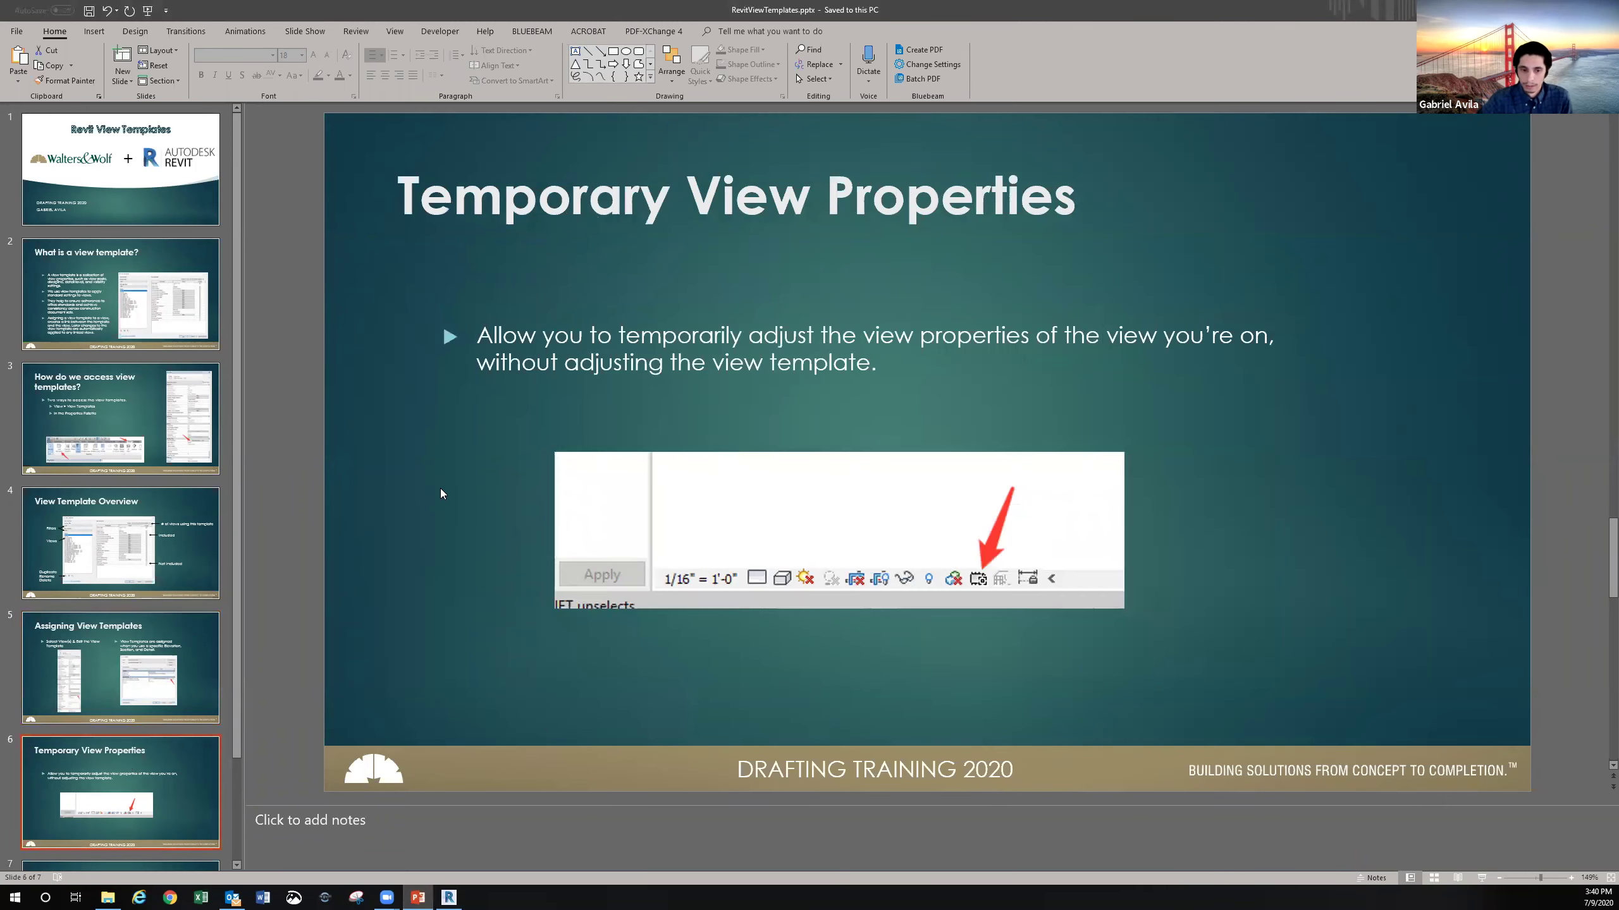
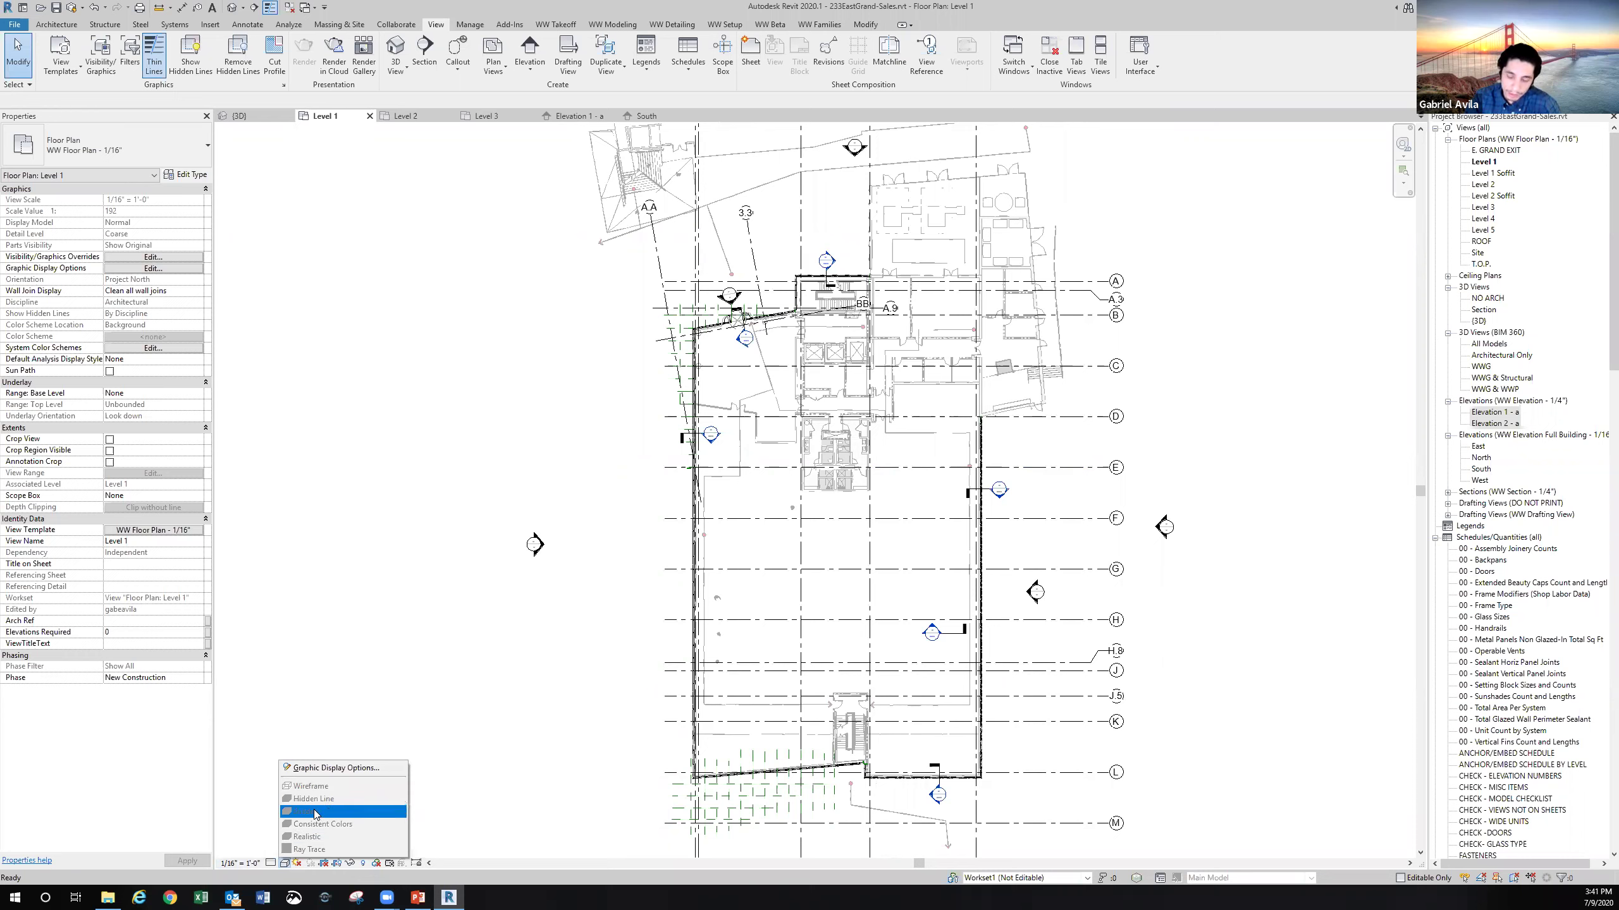
In Revit, set the model display style of the Level 1 plan's WW Floor Plan - 1/16" view template to Shaded
click(176, 531)
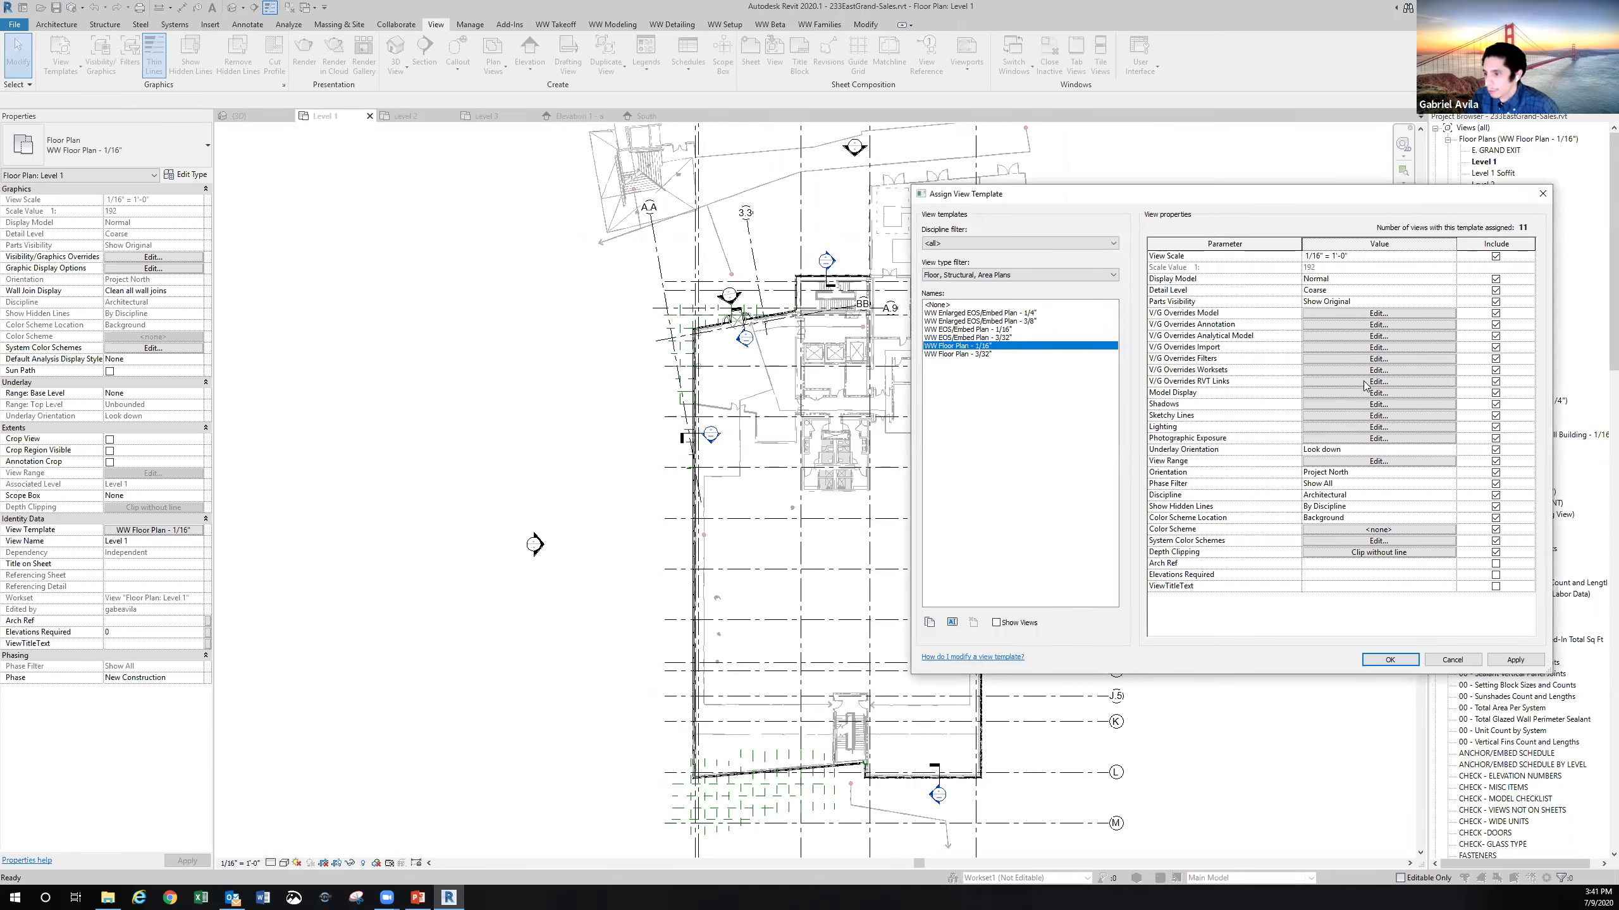
click(1376, 392)
click(1007, 340)
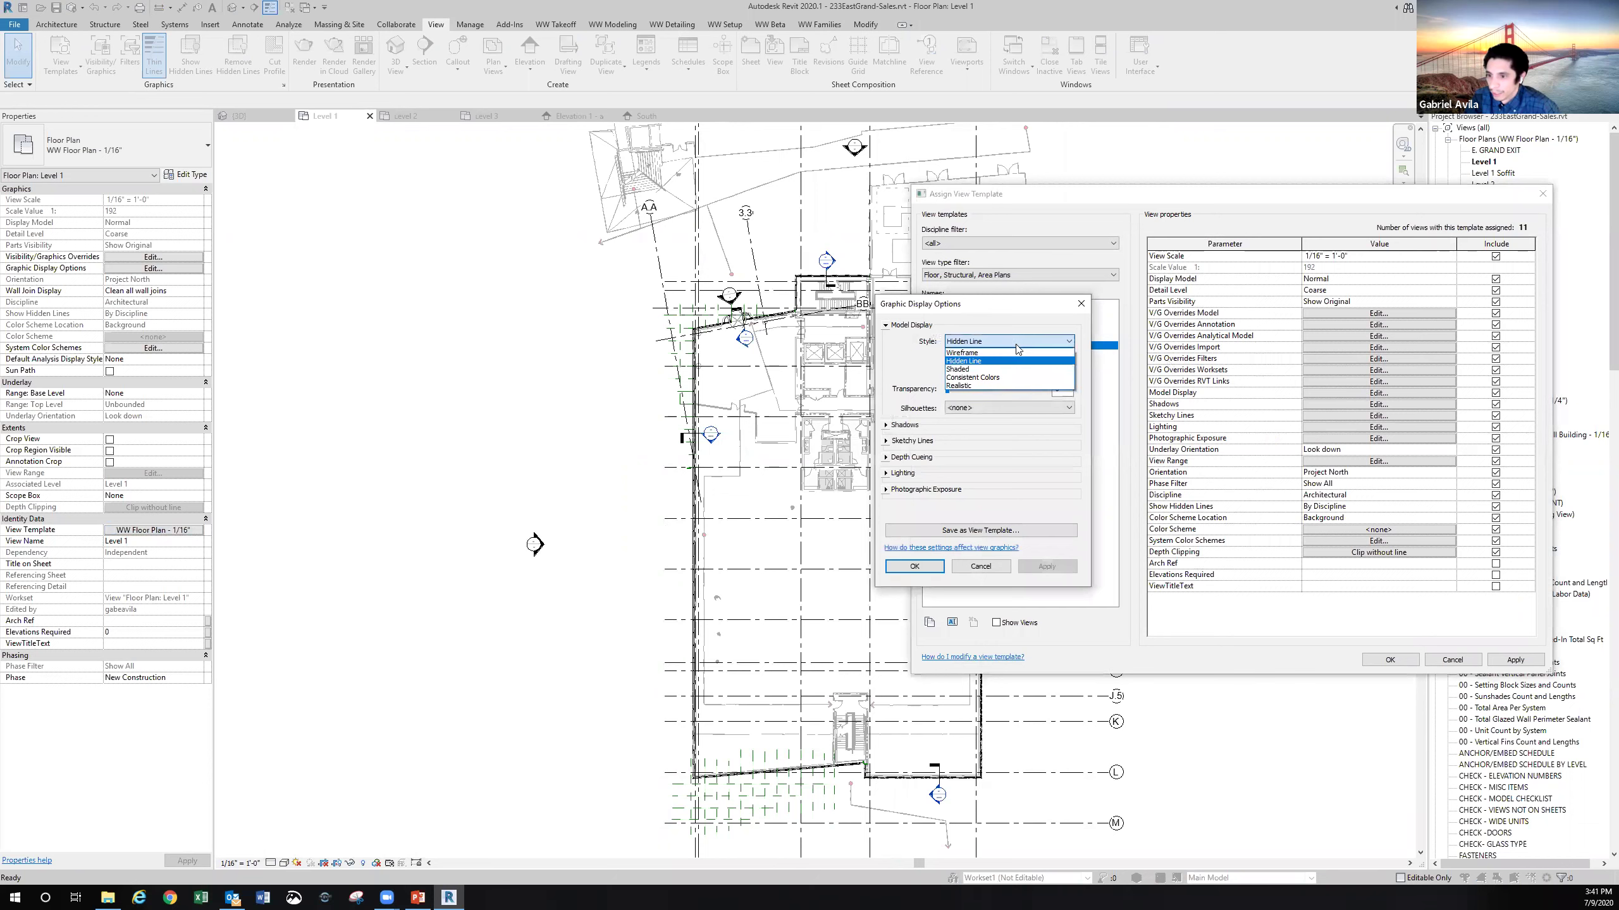
click(981, 369)
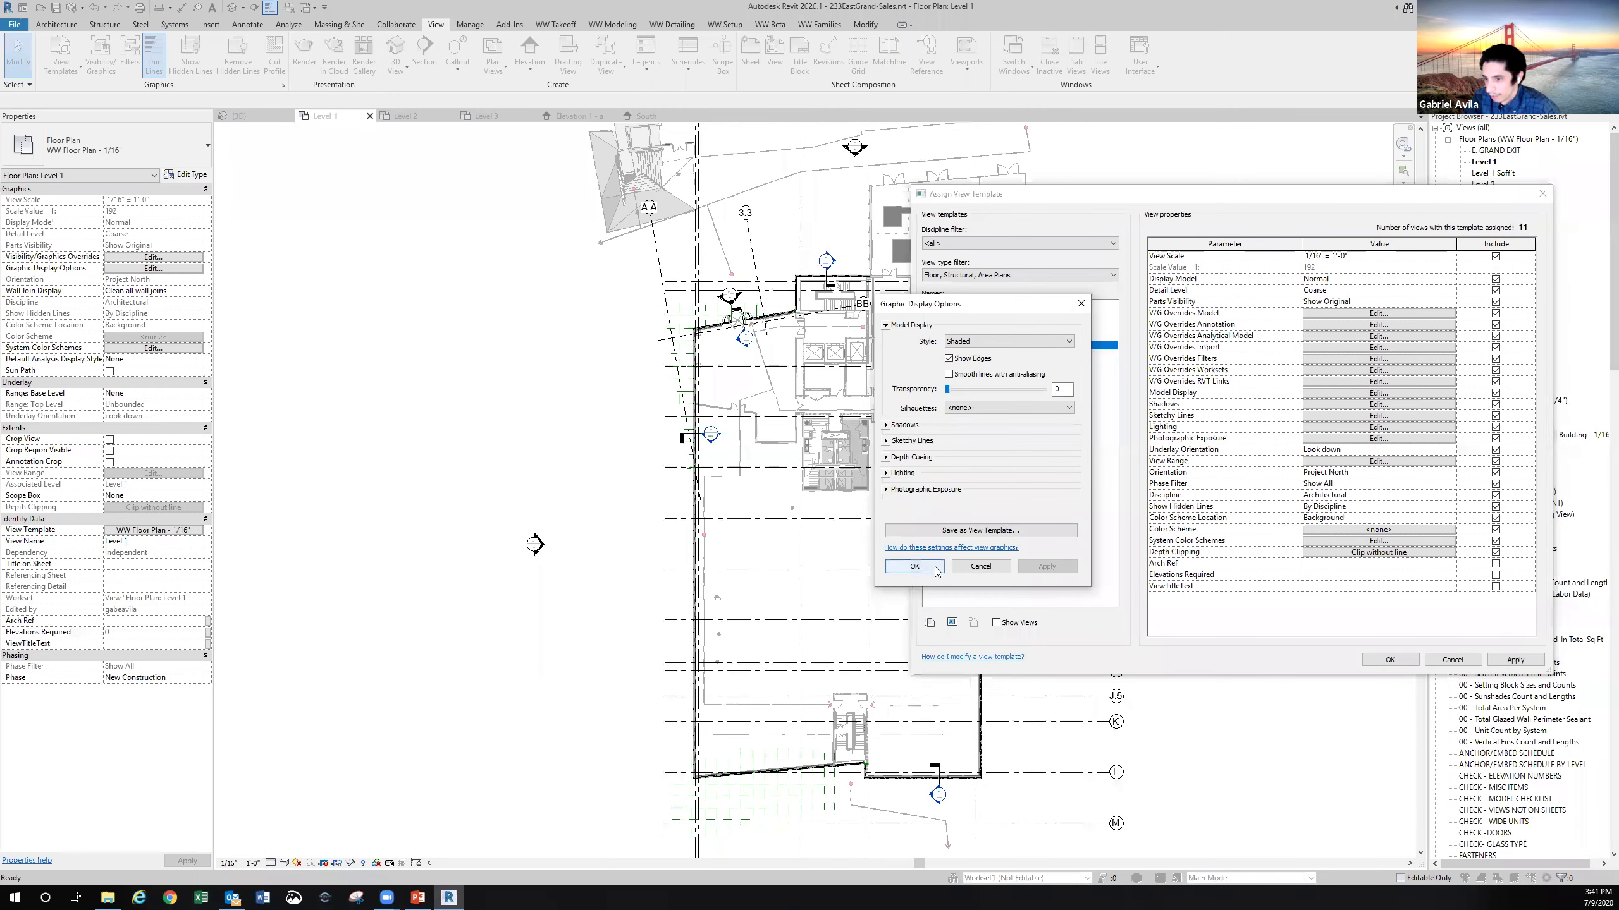
click(935, 570)
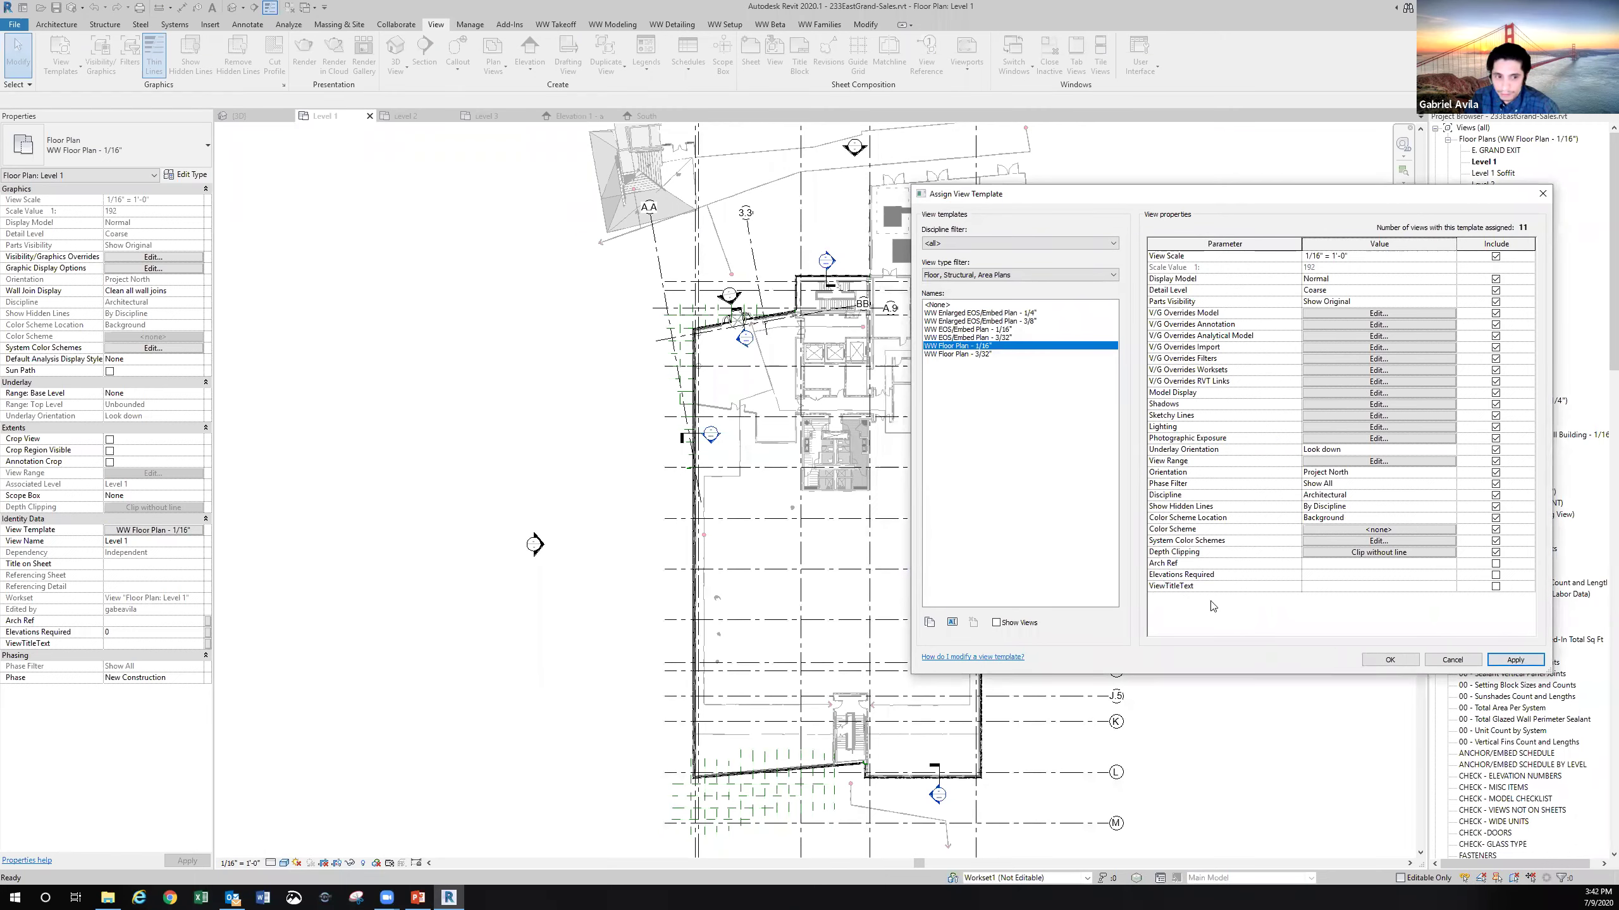
click(1395, 660)
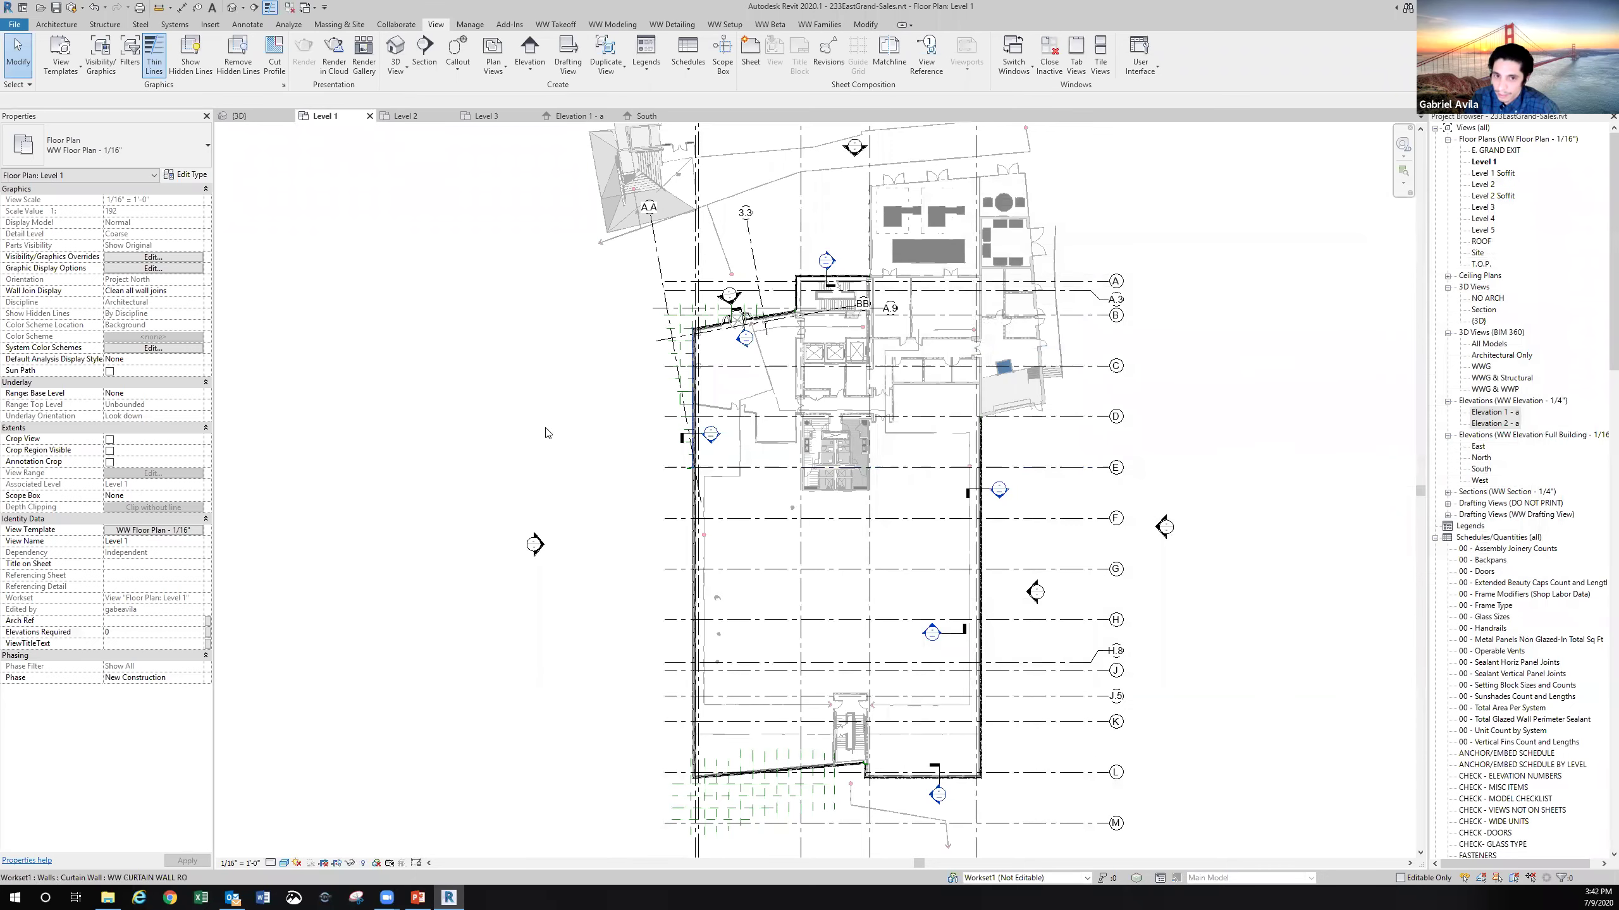
Set the model display style of the WW Floor Plan - 1/16" view template to Hidden Line
click(180, 530)
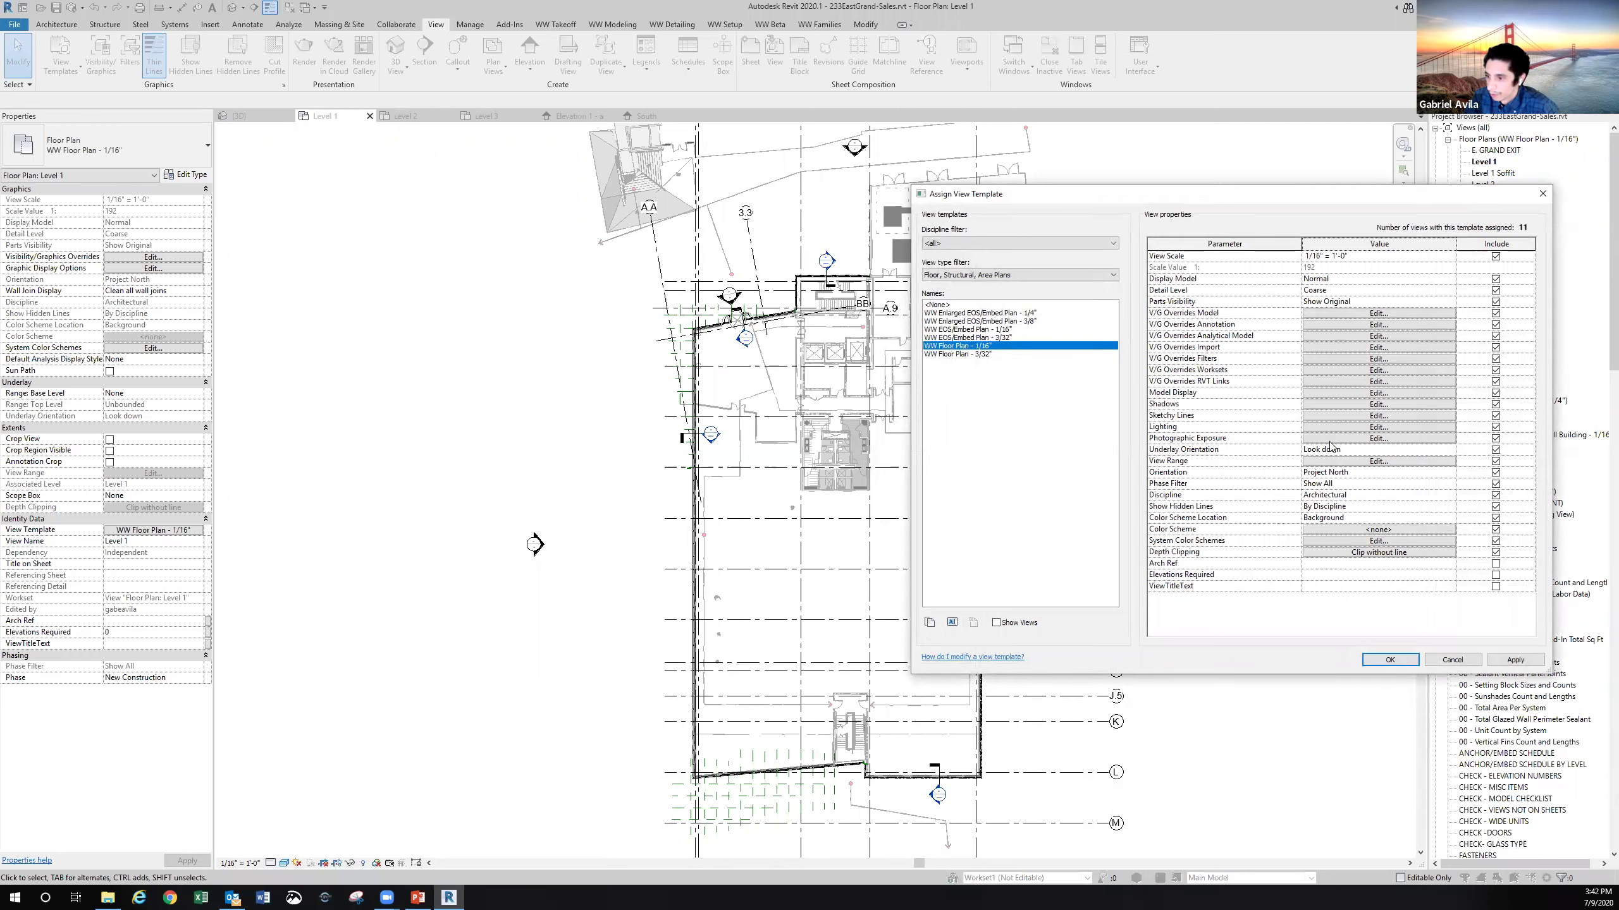
click(1331, 396)
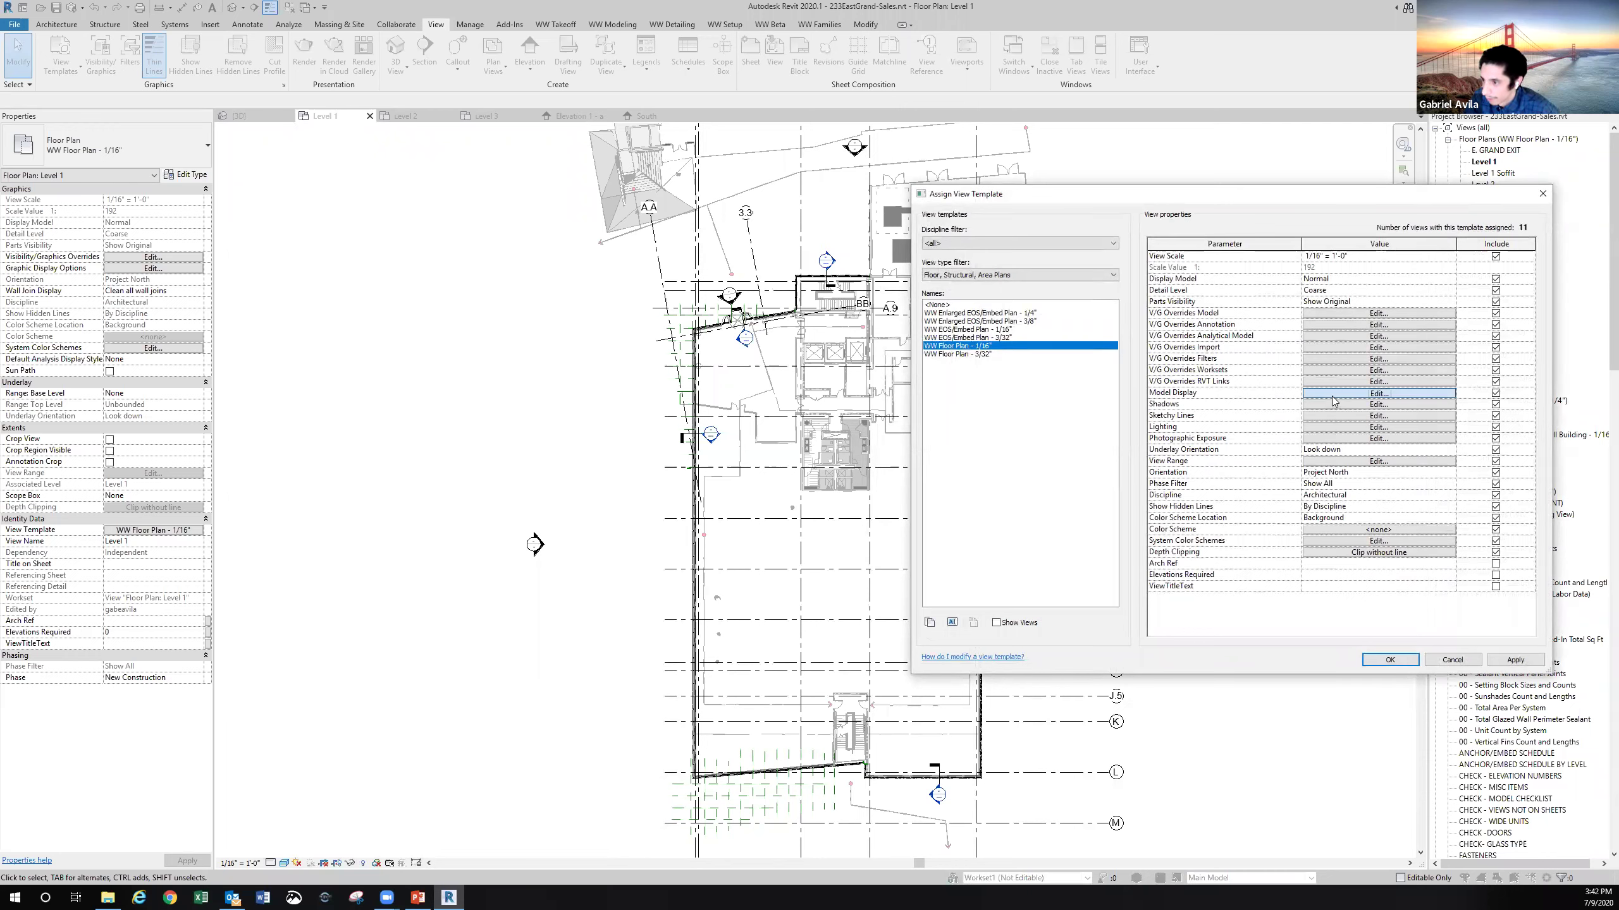
click(997, 344)
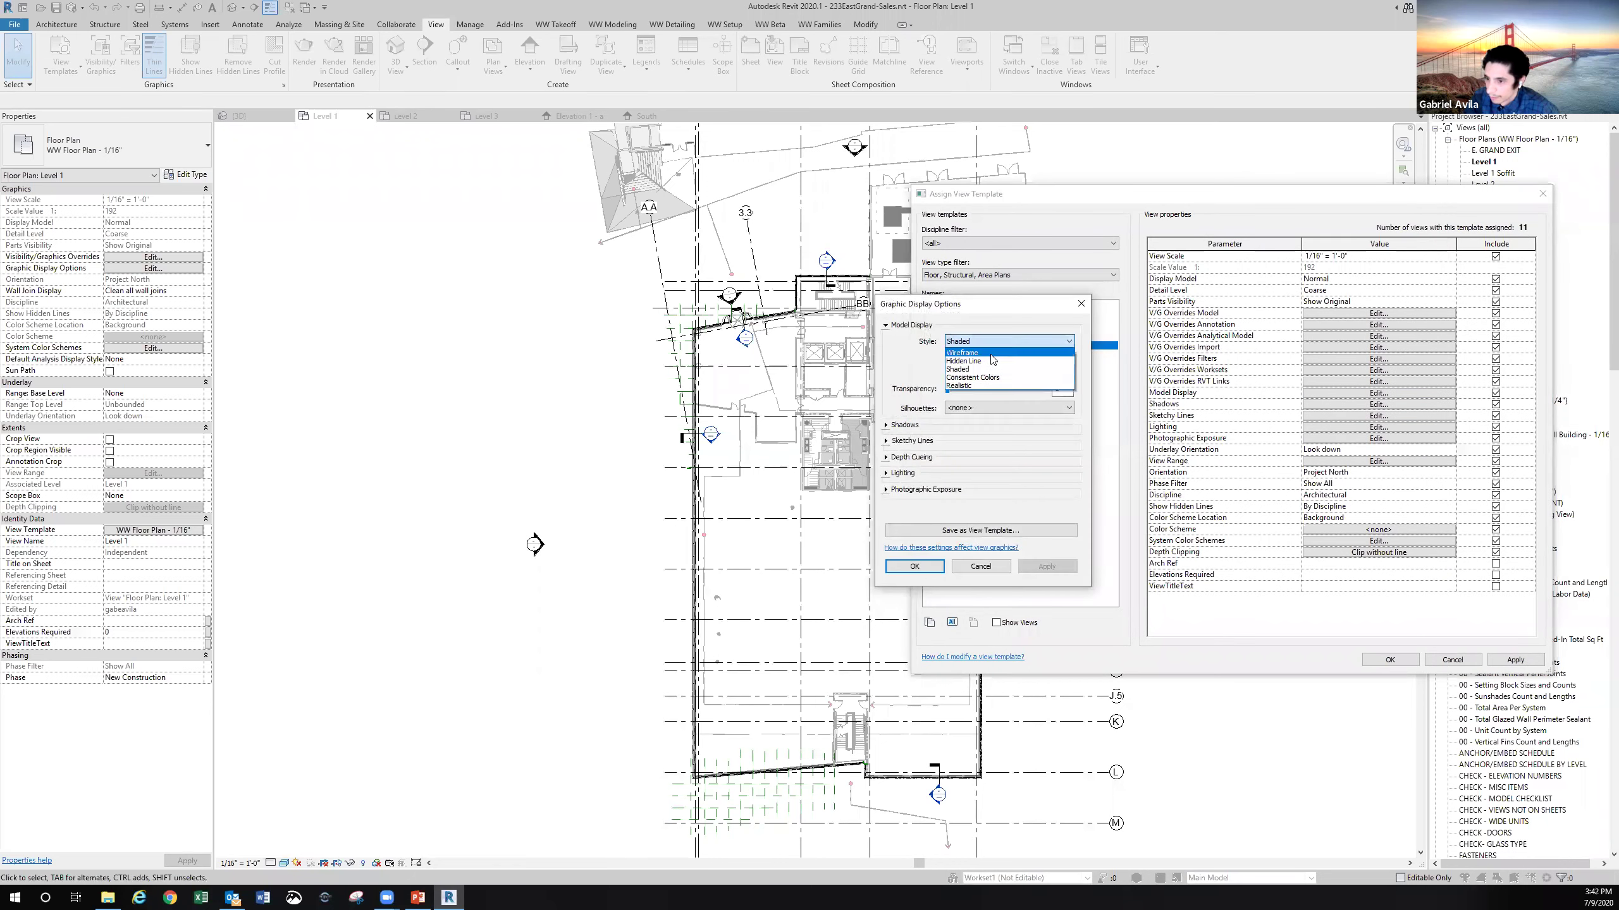
click(992, 361)
click(928, 566)
click(1389, 660)
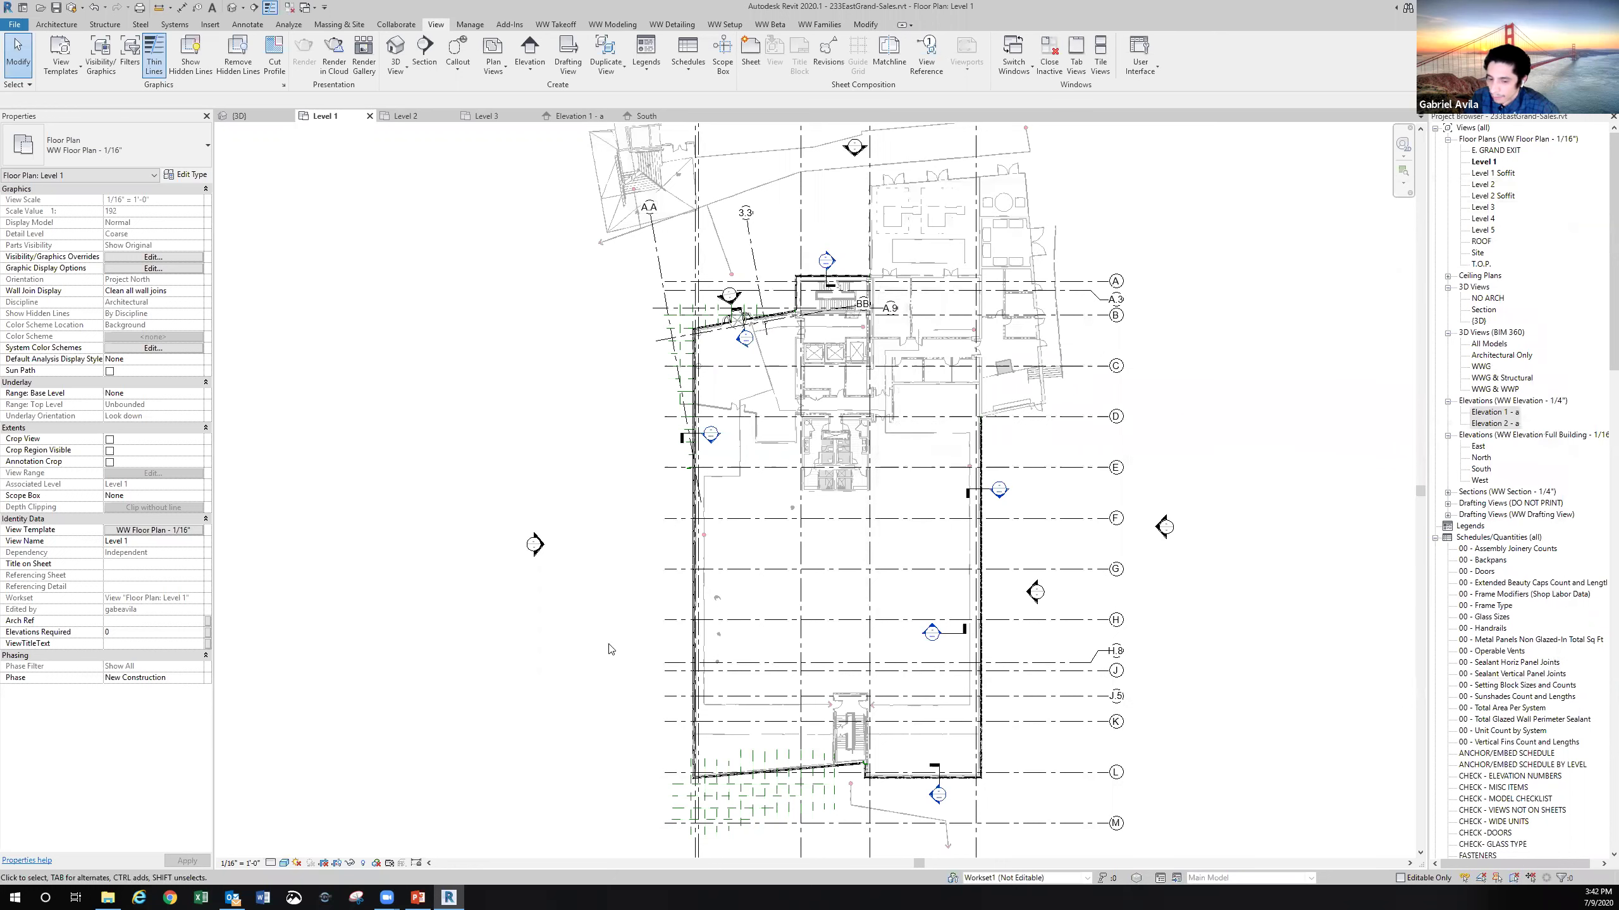
Enable temporary view properties for the Level 1 floor plan and set its visual style to Shaded
click(389, 864)
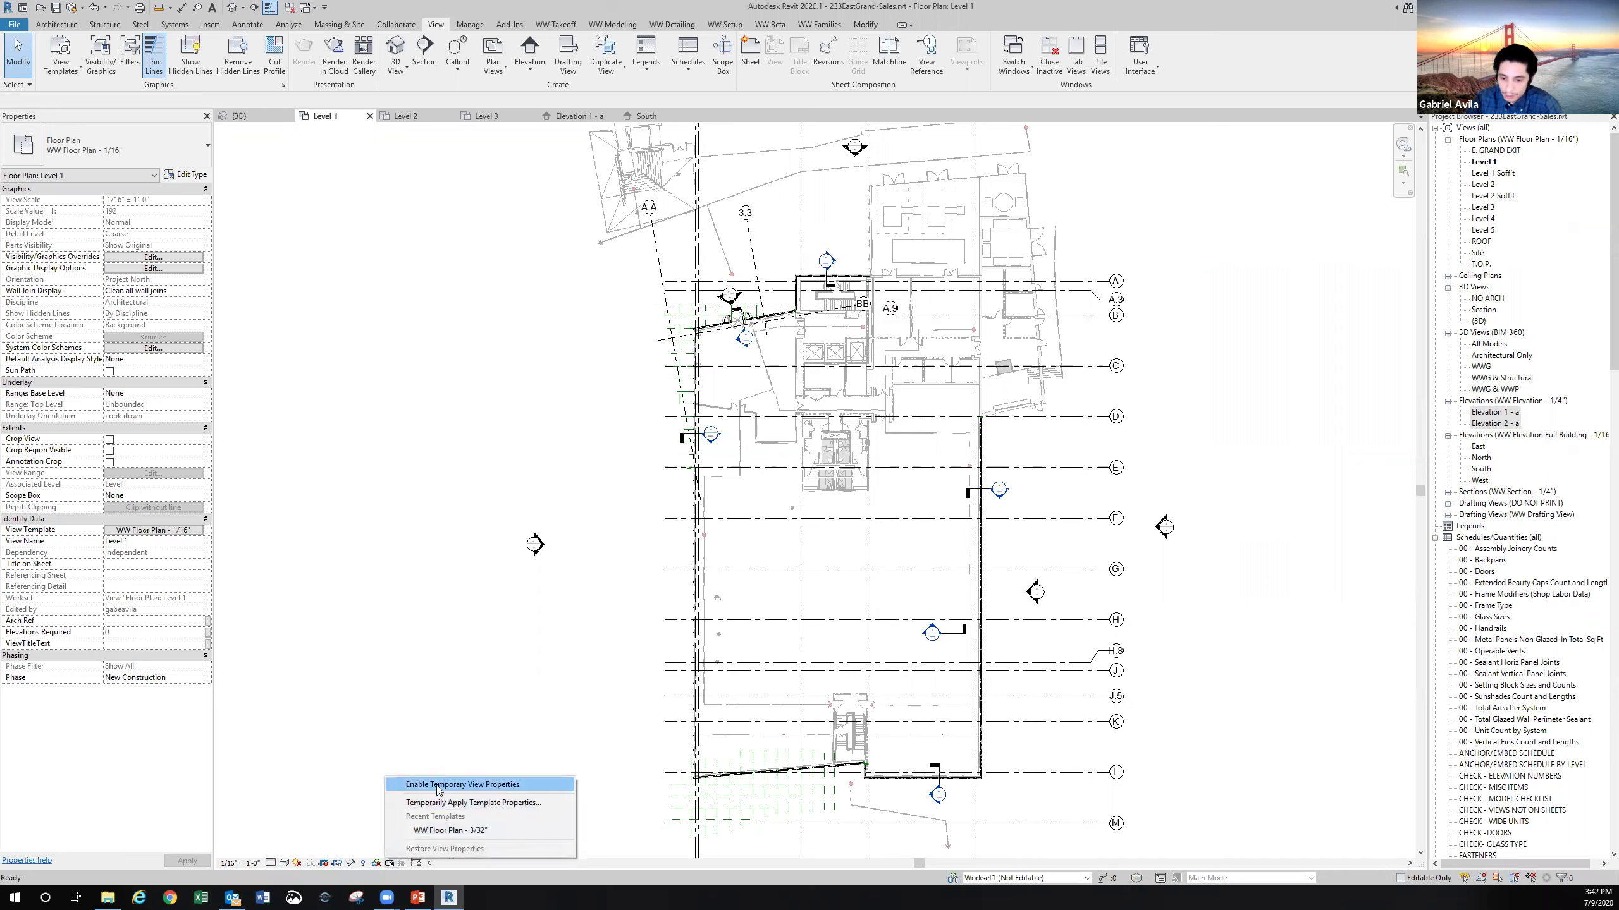
click(500, 783)
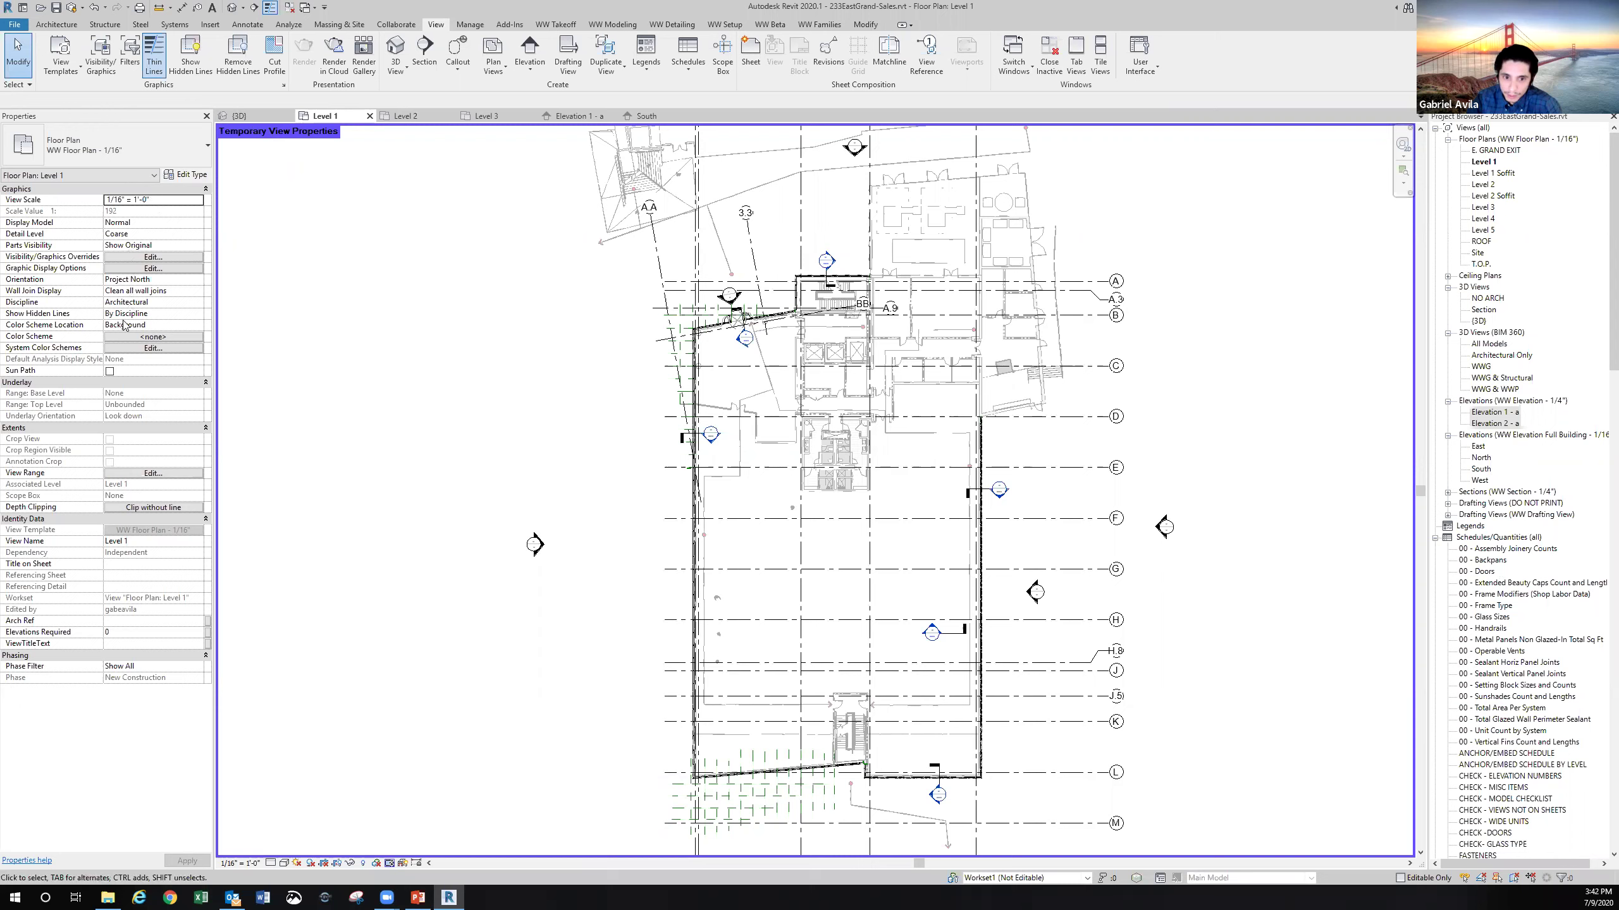
click(241, 863)
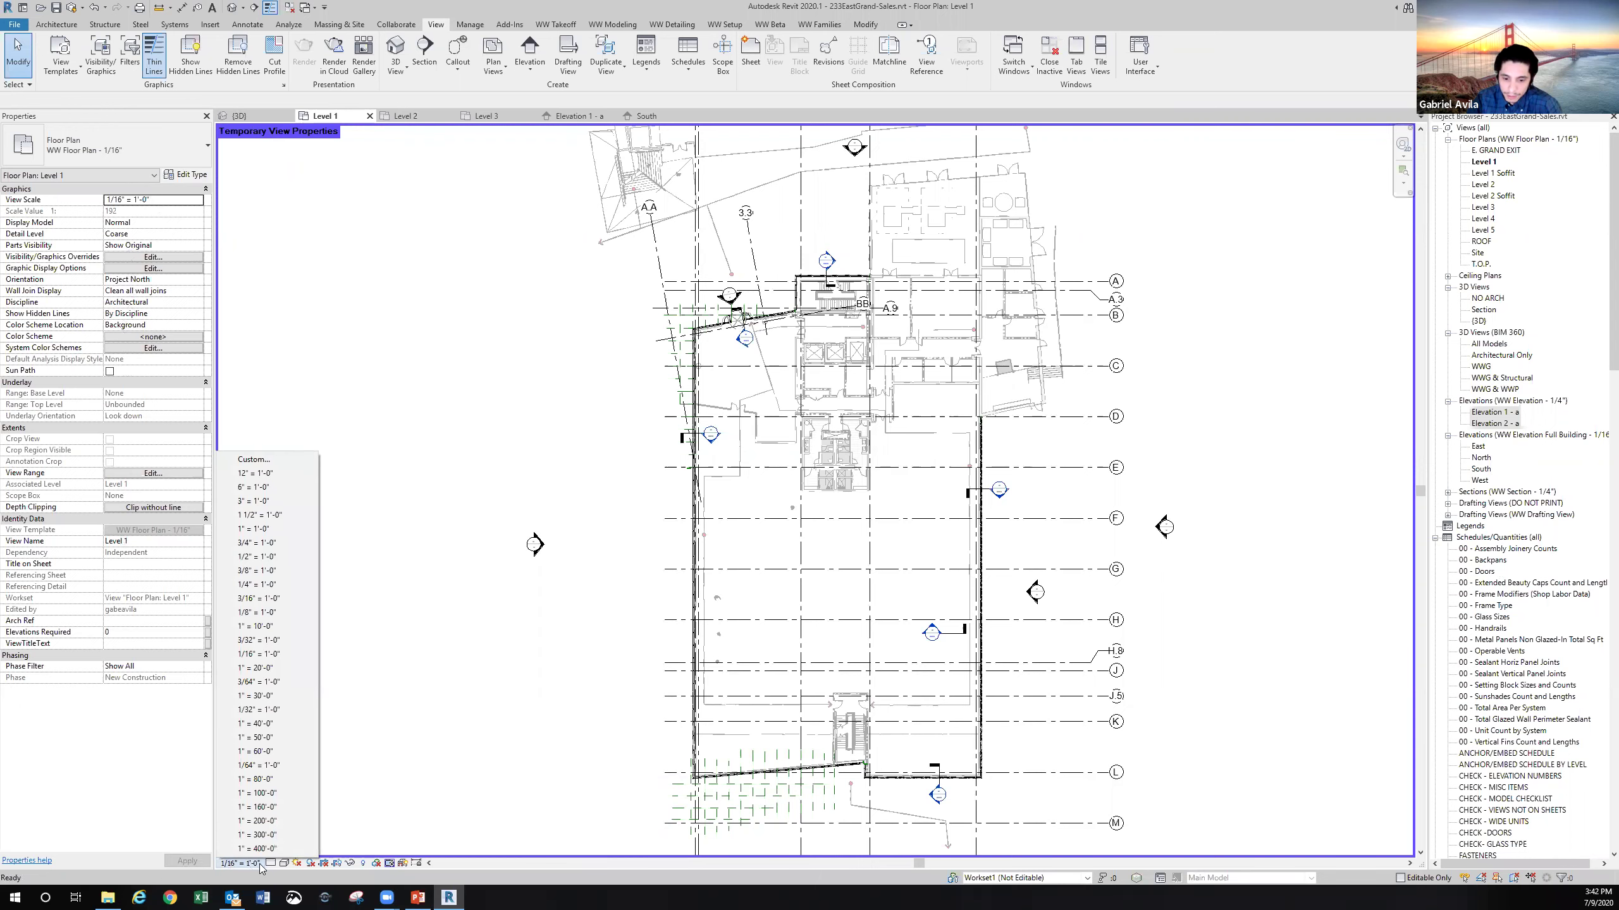
mouse_move(272, 866)
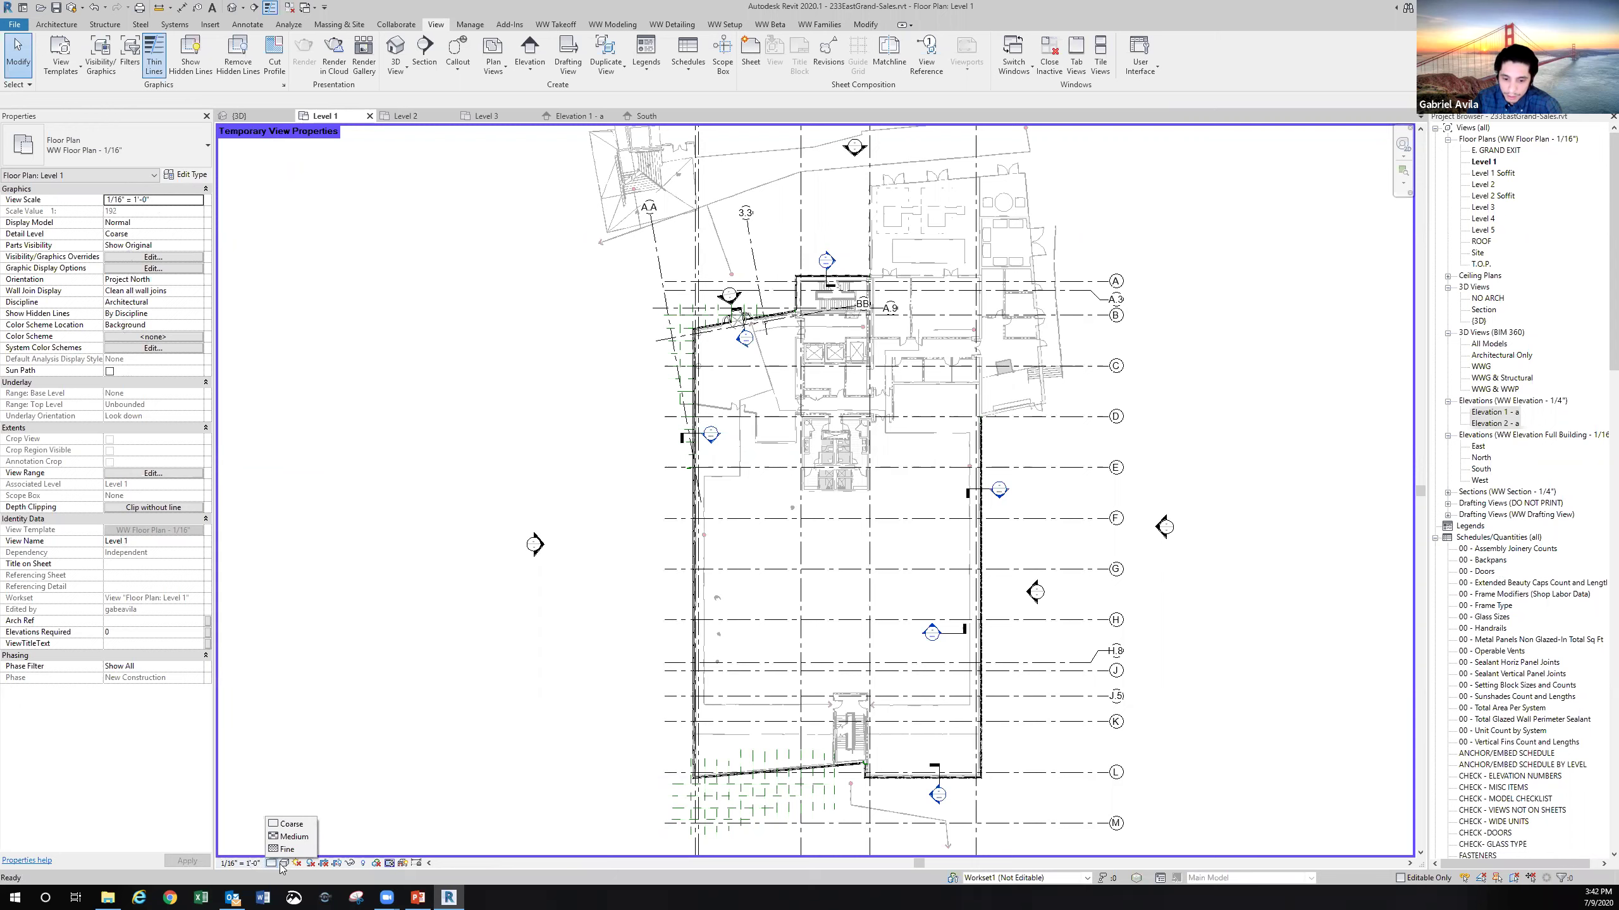
click(309, 814)
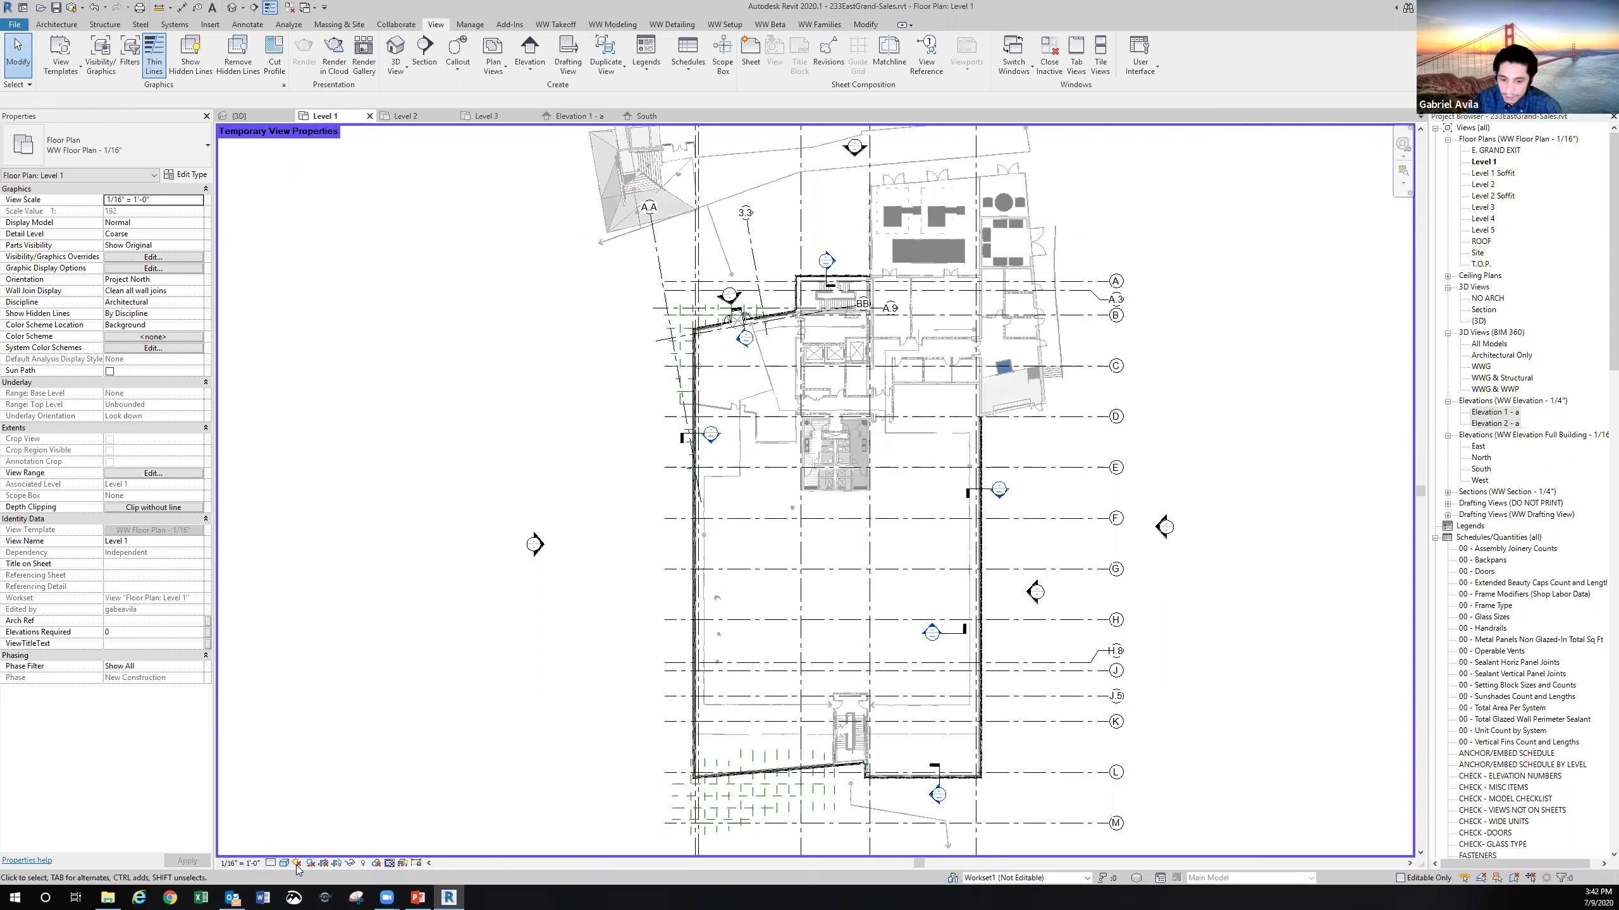
Temporarily set the Level 1 view scale to 1/32" = 1'-0" and restore the view's template-controlled properties
click(242, 863)
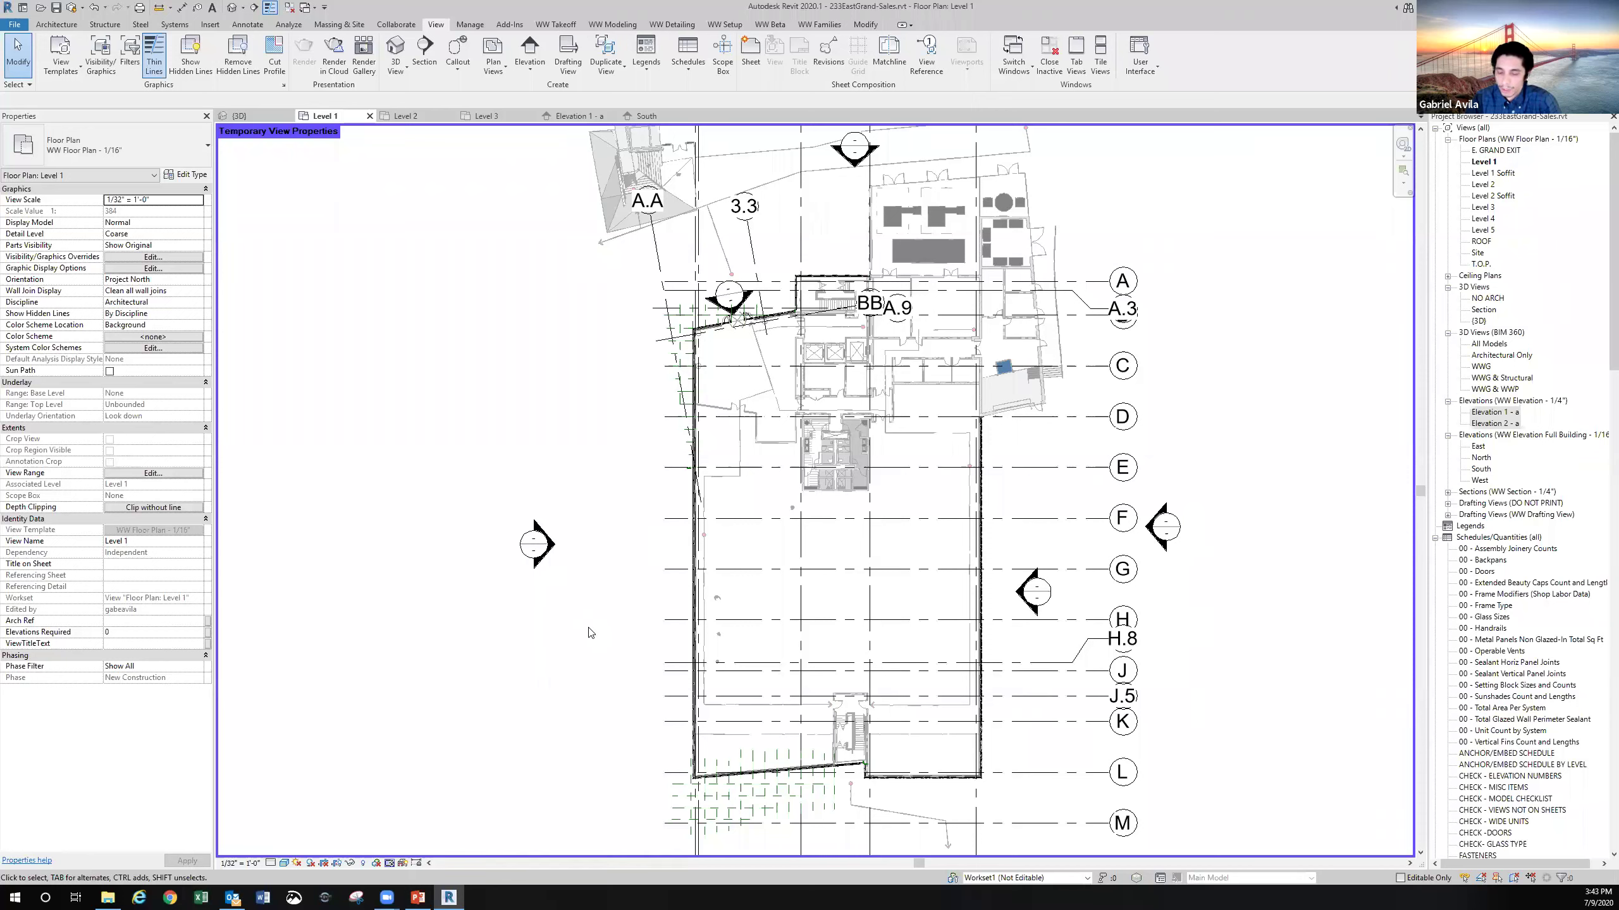
click(402, 861)
click(404, 855)
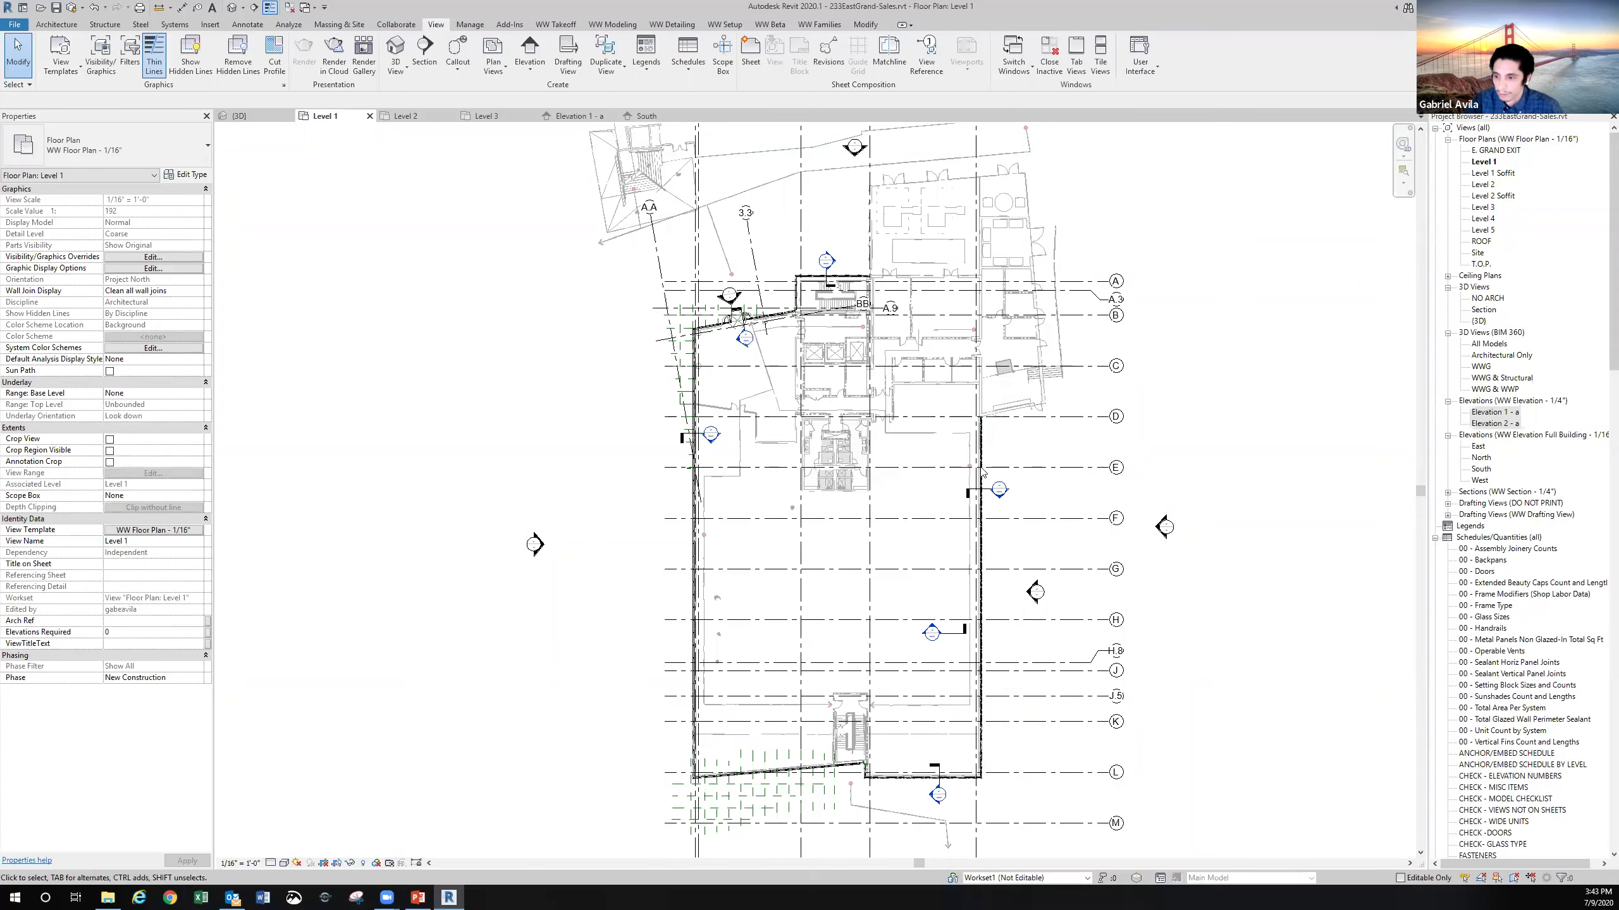
Examine the east curtain wall and the restroom core on Level 1, and check the settings in the plan's assigned view template
scroll(982, 472, up, 10)
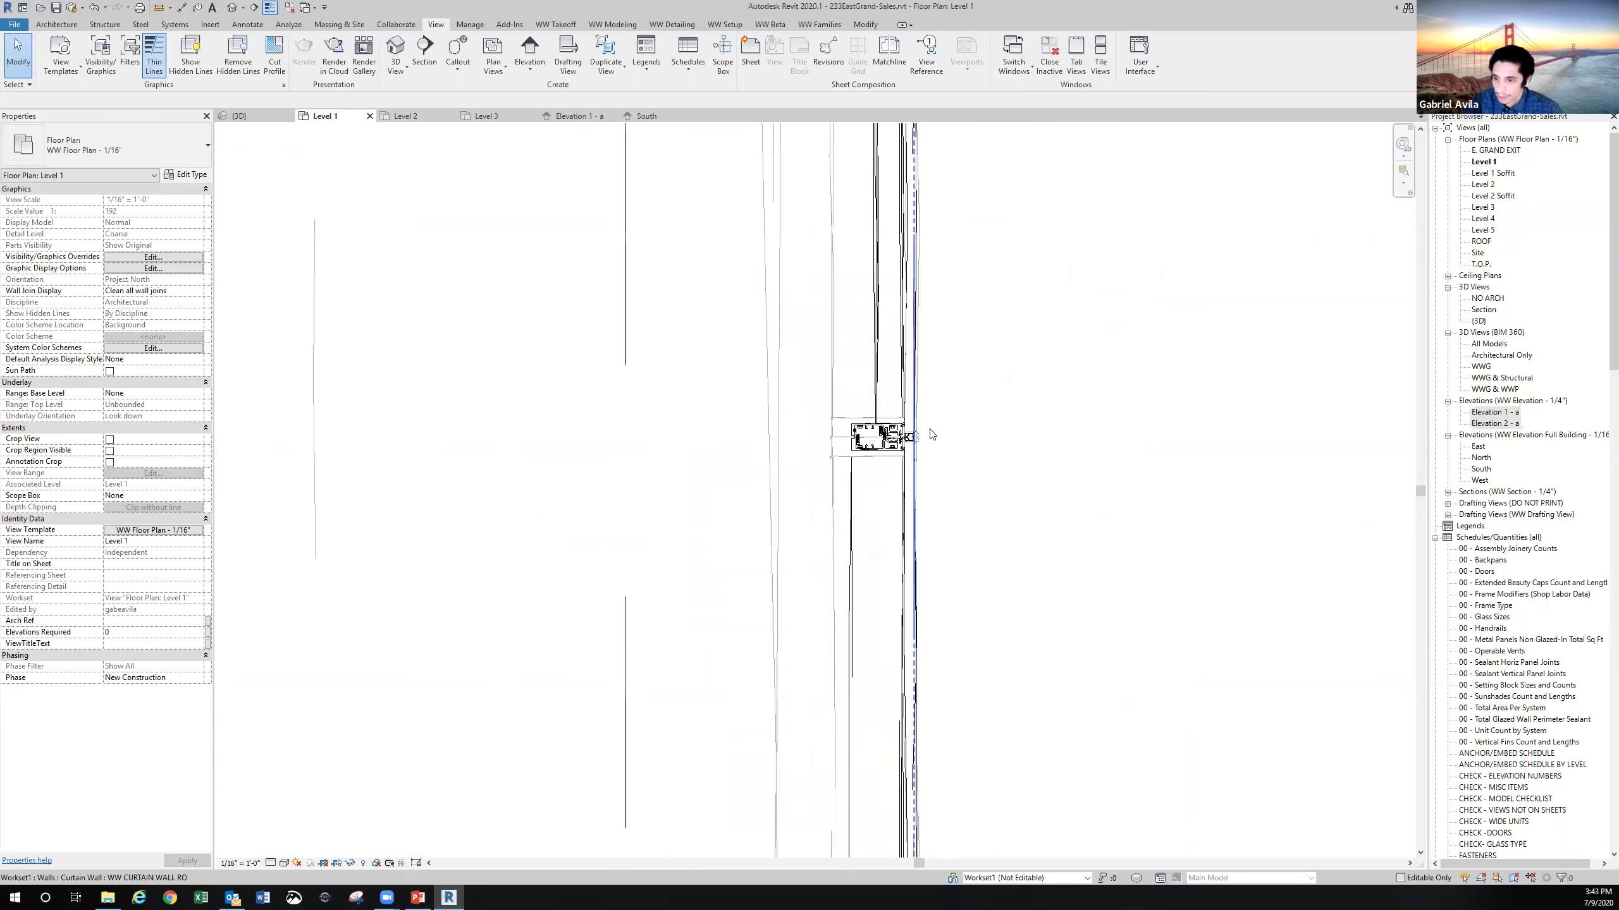
scroll(836, 516, down, 5)
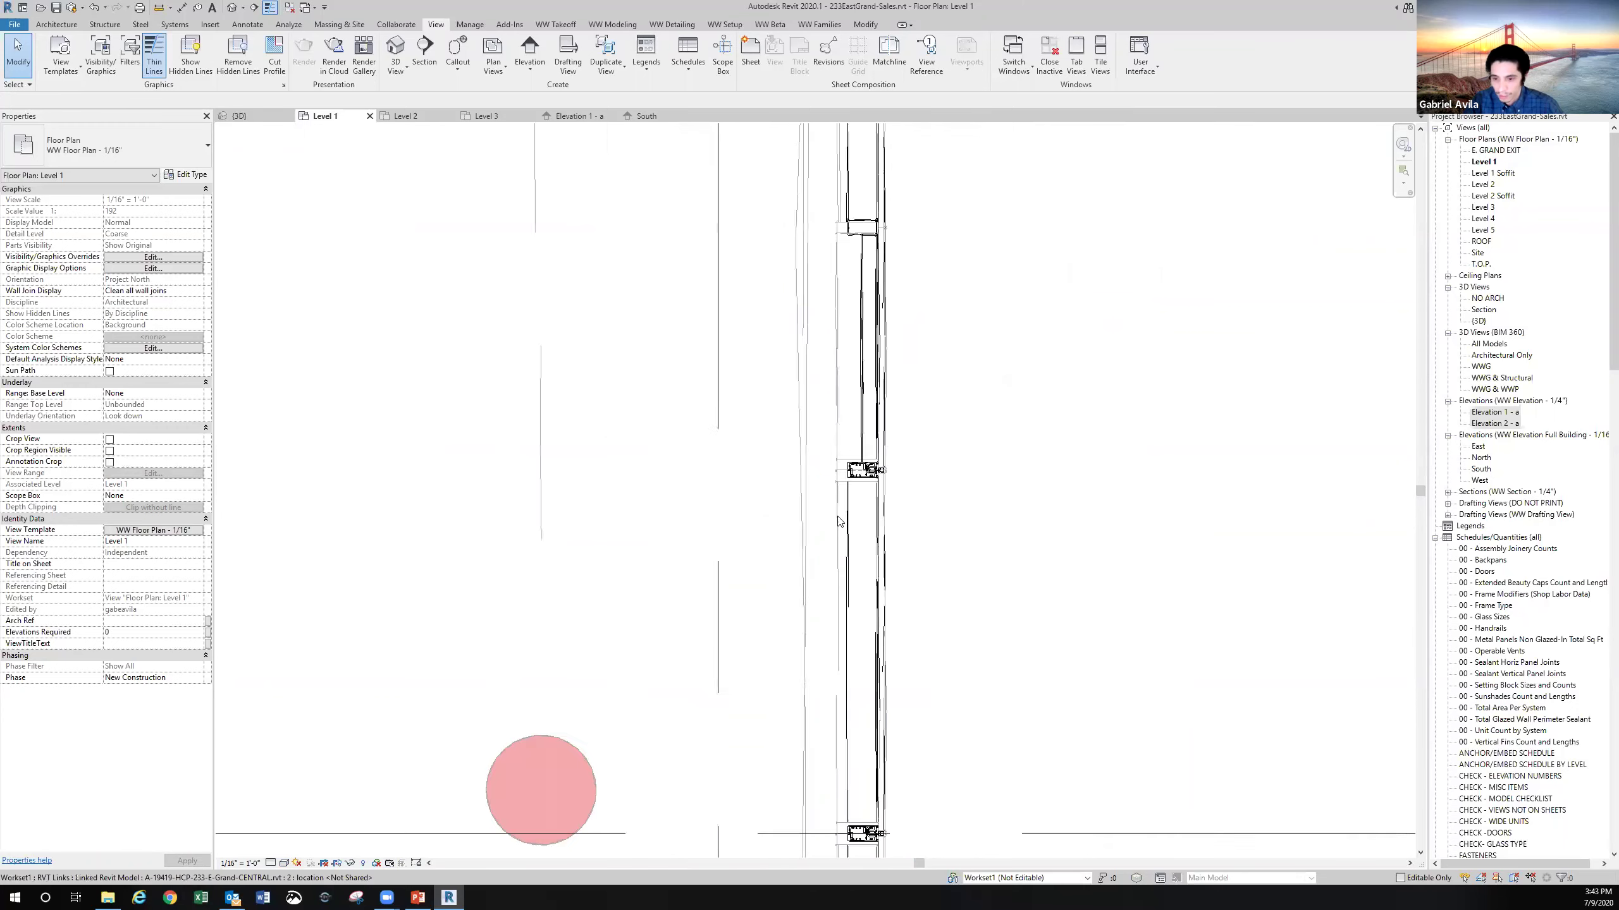
scroll(837, 518, down, 6)
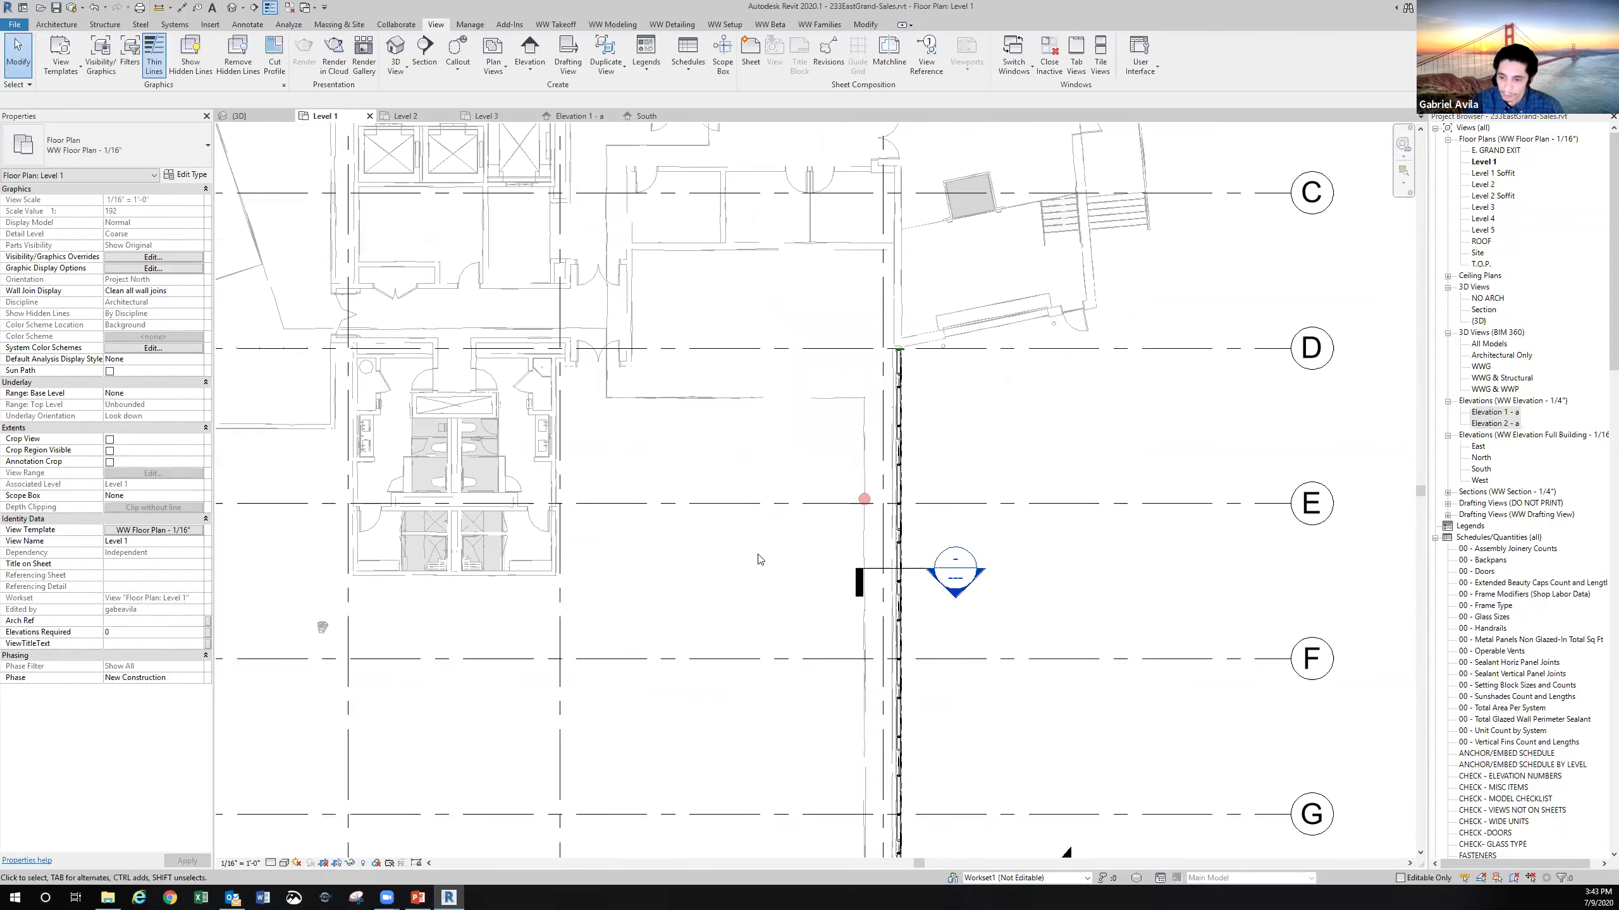
middle_drag(762, 535, 747, 539)
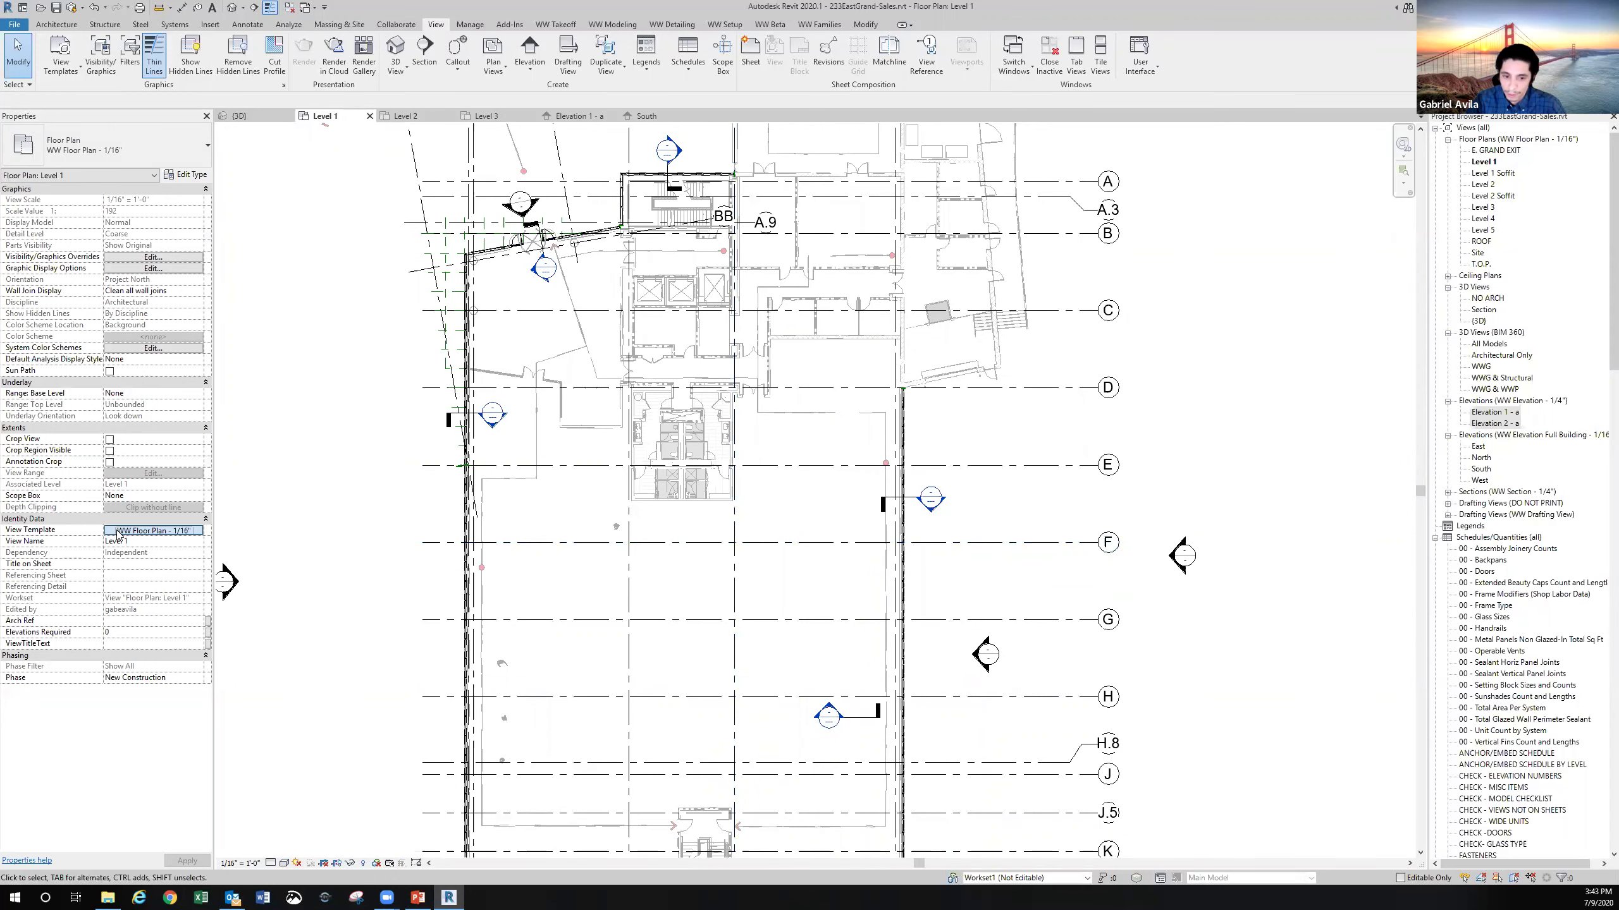
click(153, 531)
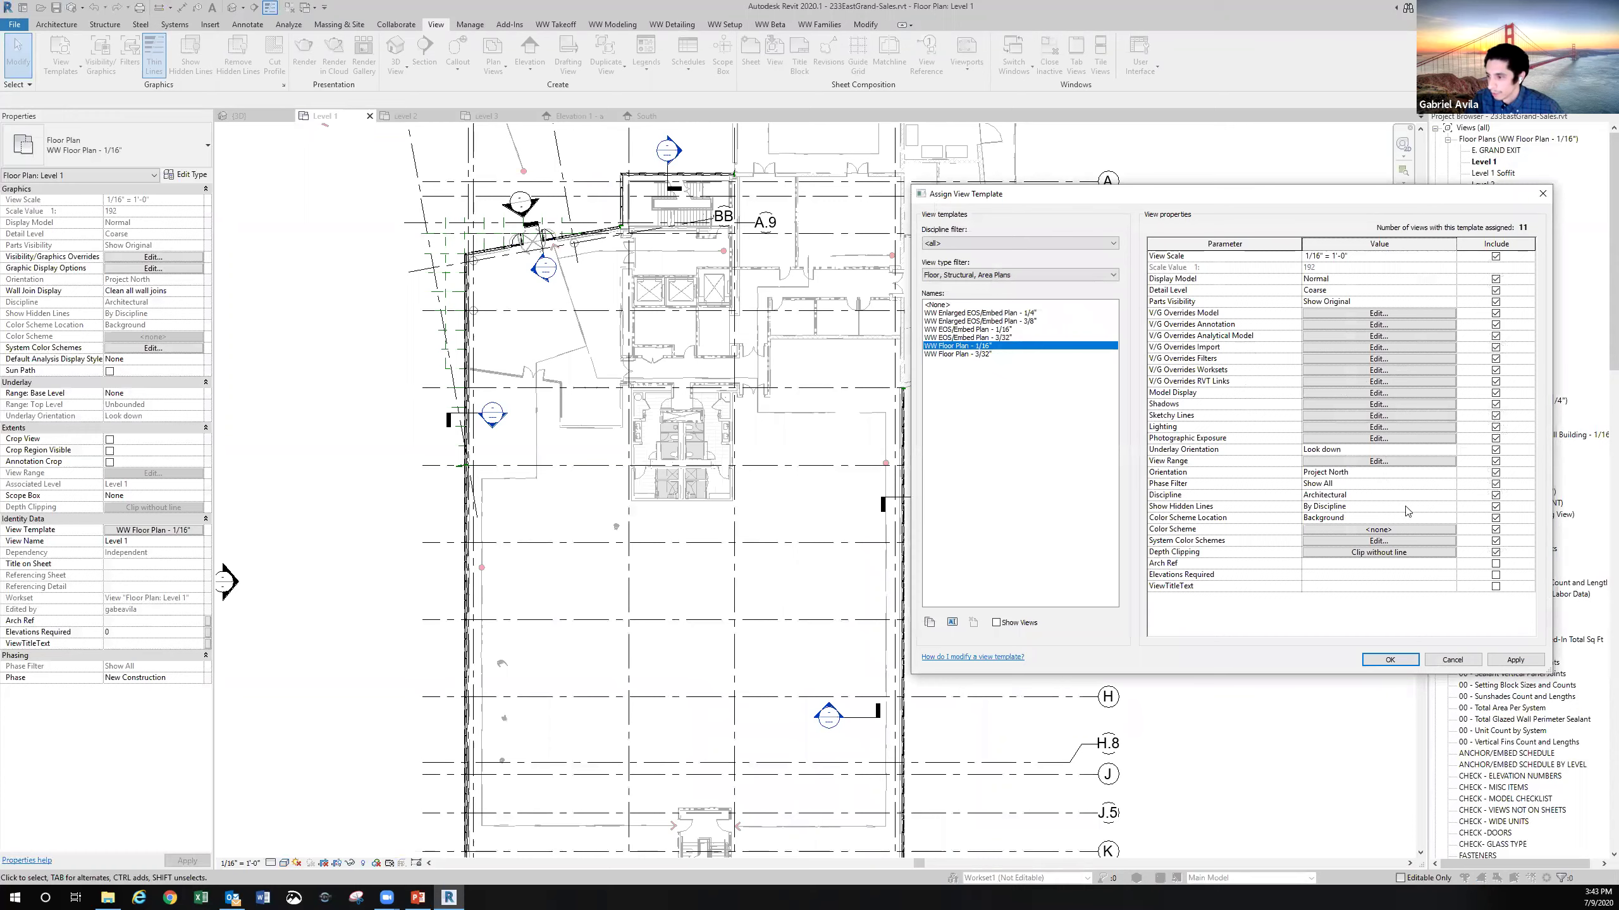
click(1543, 195)
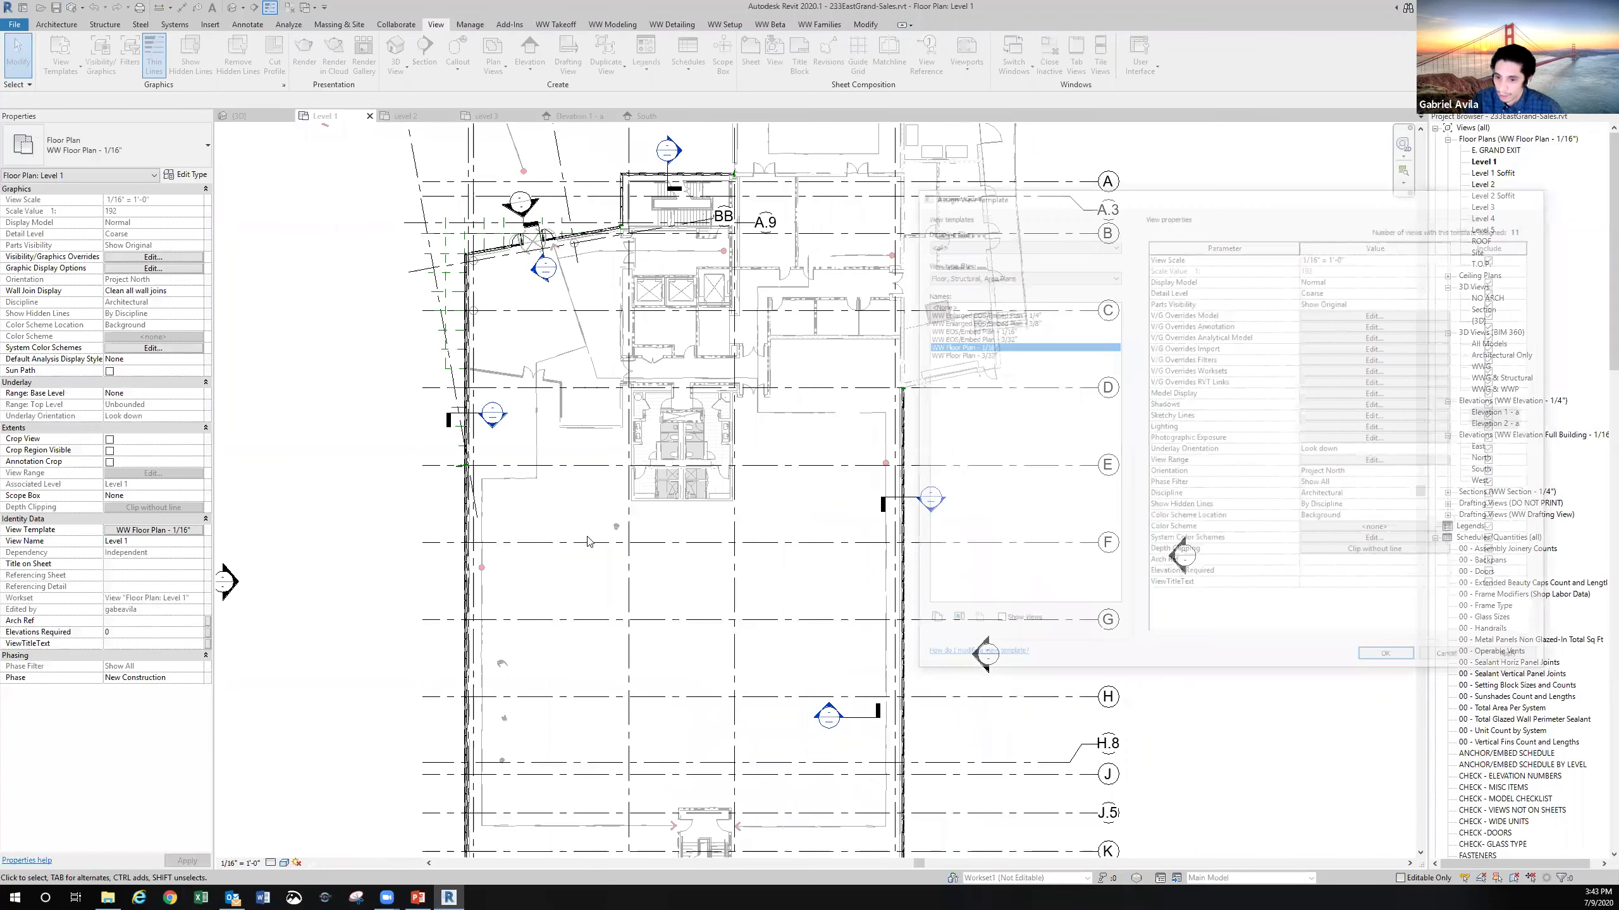
scroll(675, 446, up, 2)
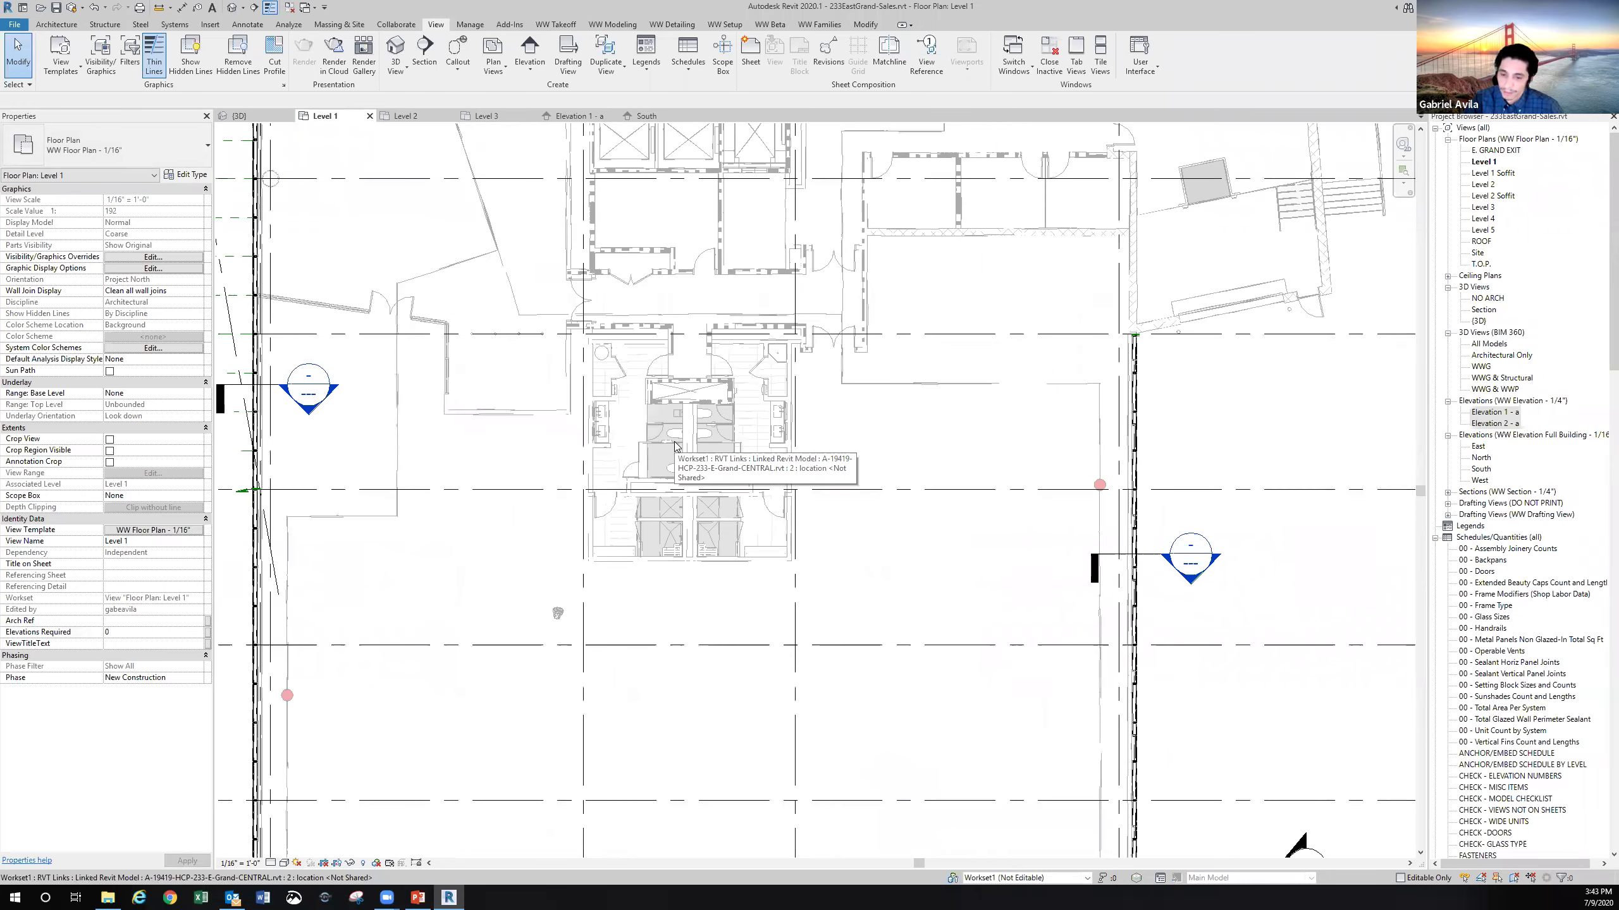
click(390, 863)
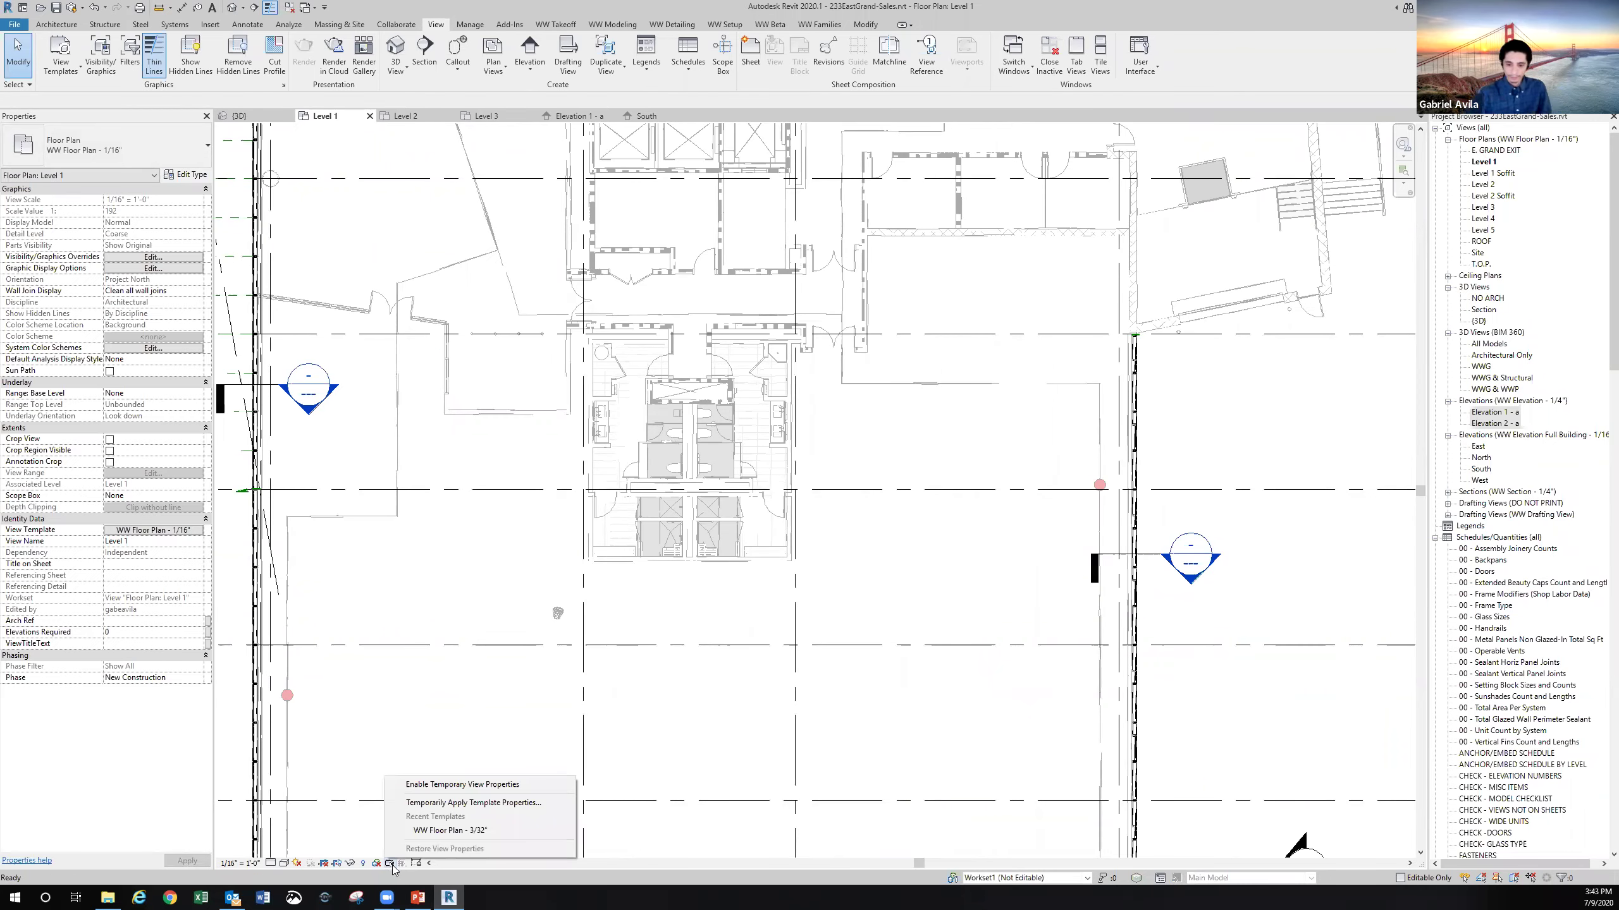
click(374, 734)
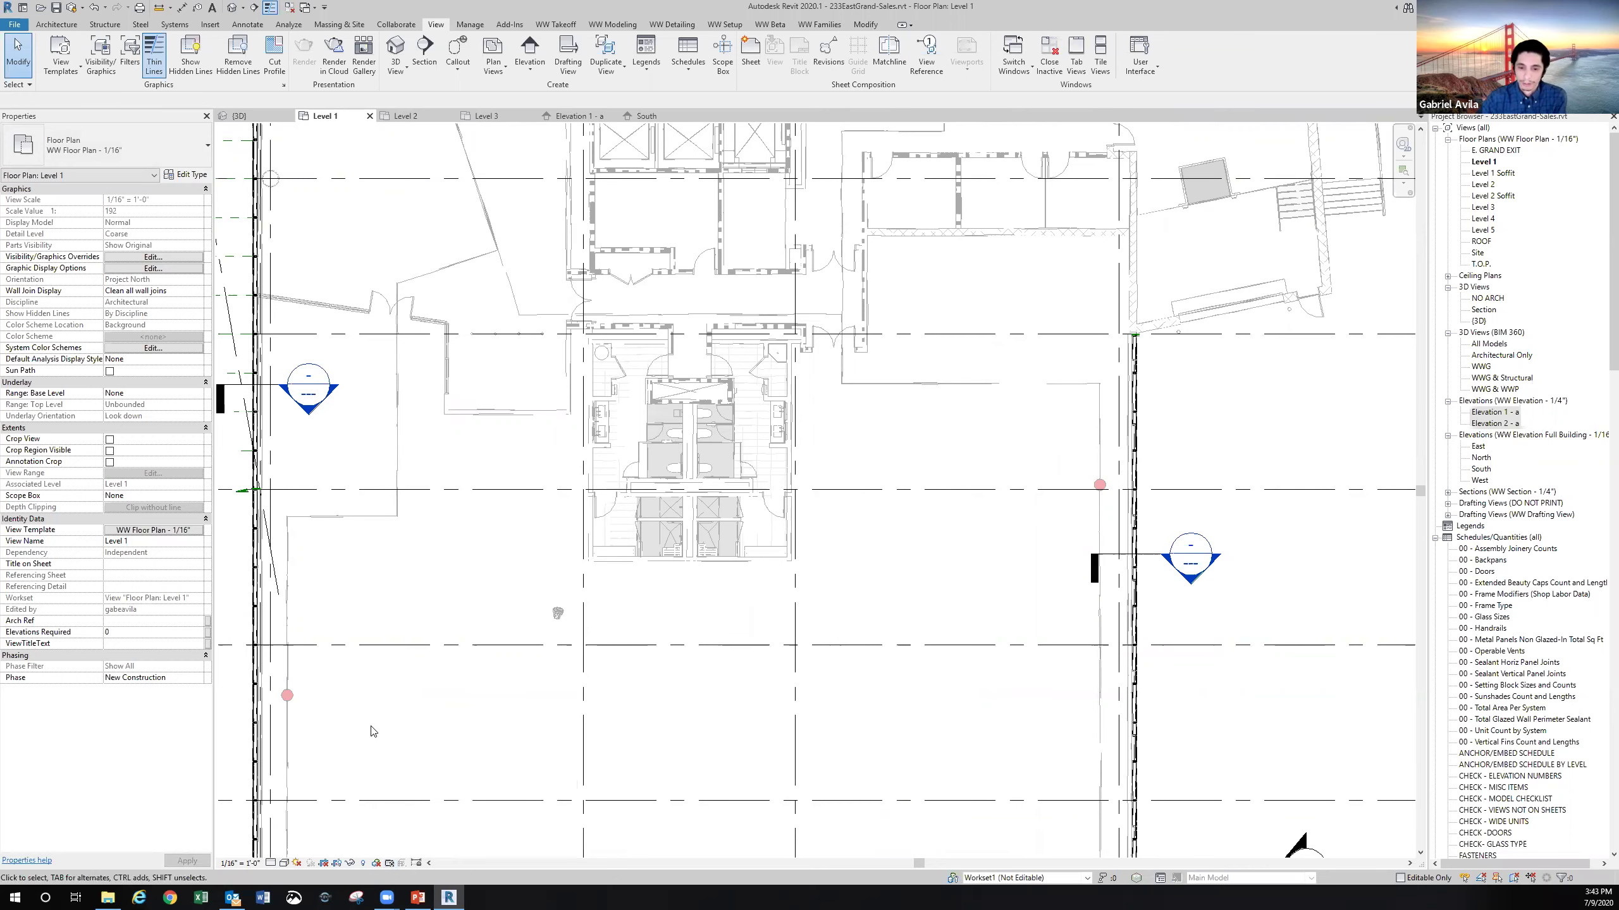
middle_drag(431, 757, 506, 733)
scroll(506, 738, down, 5)
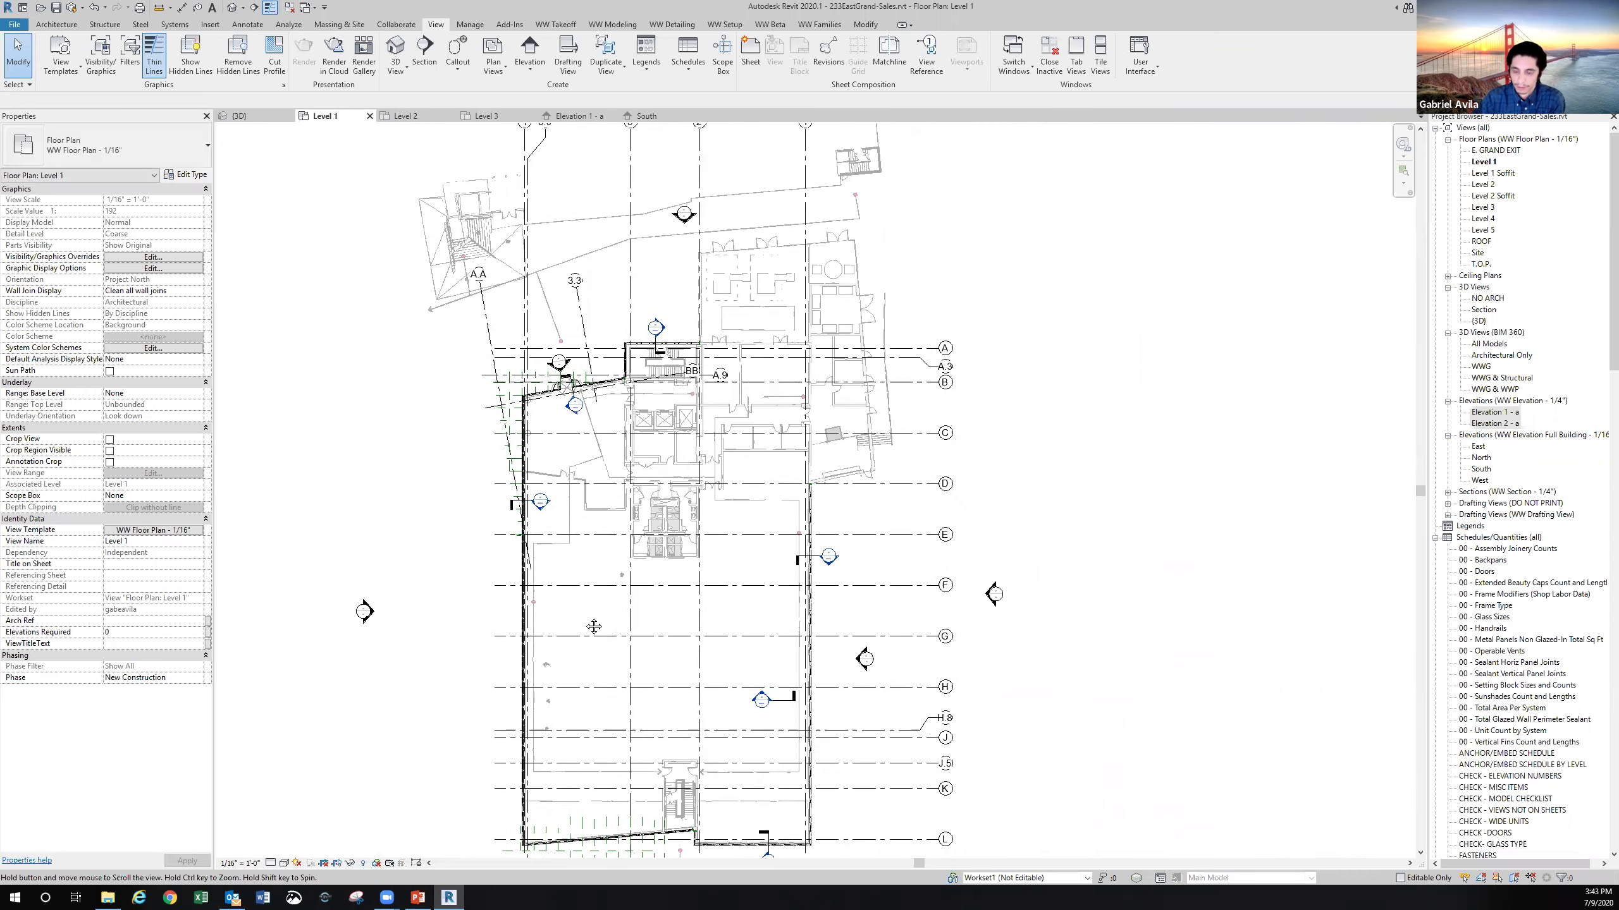
click(389, 863)
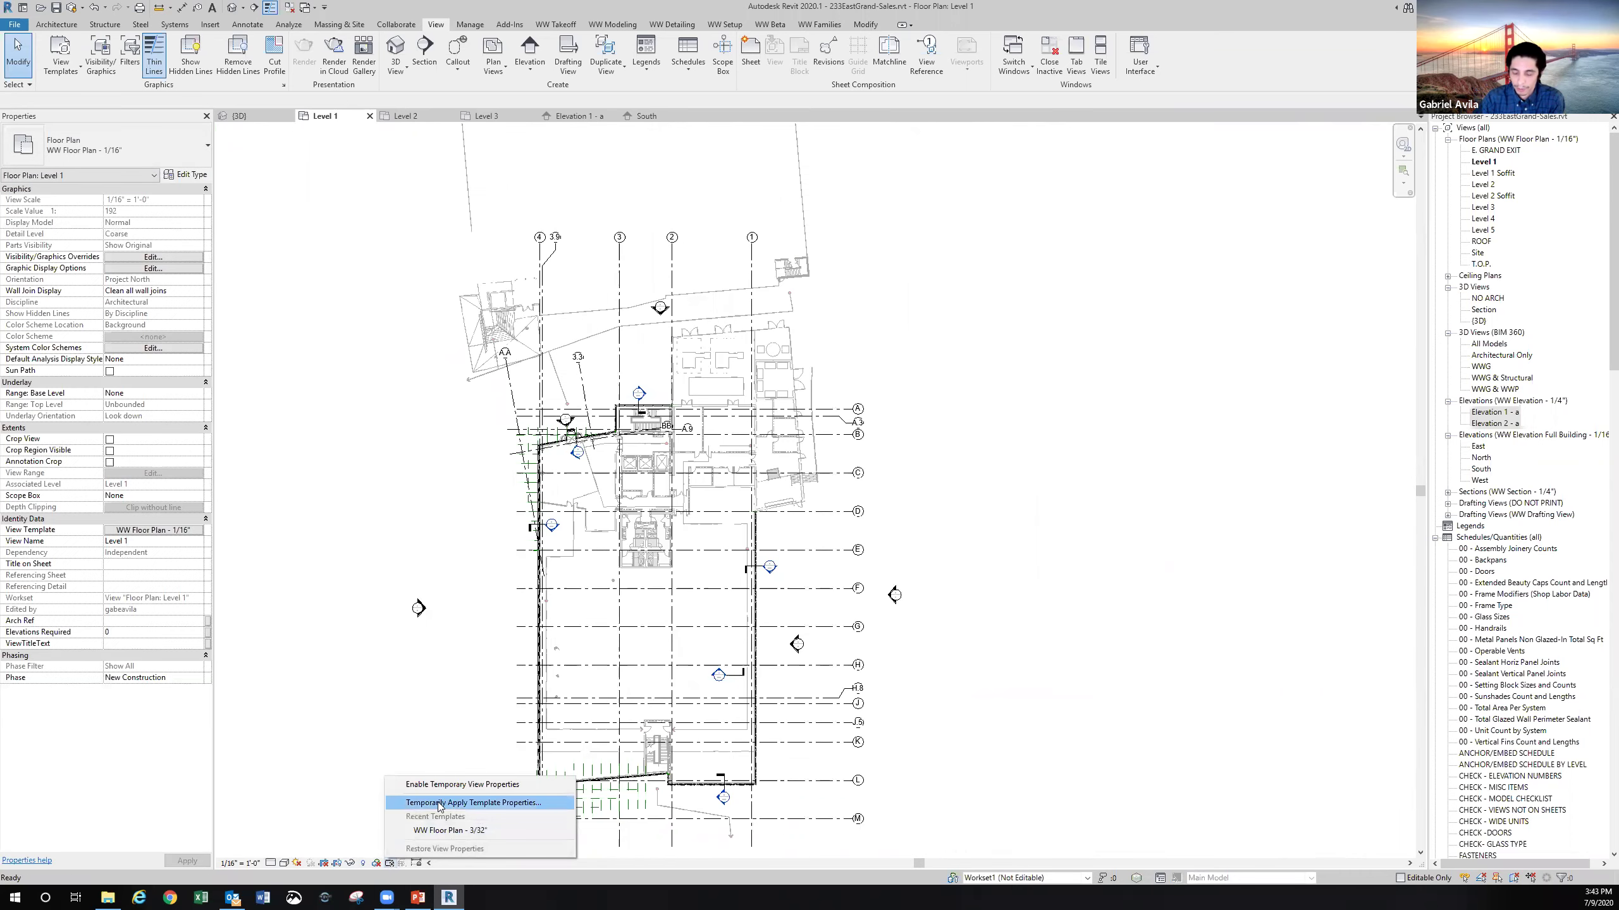
click(462, 803)
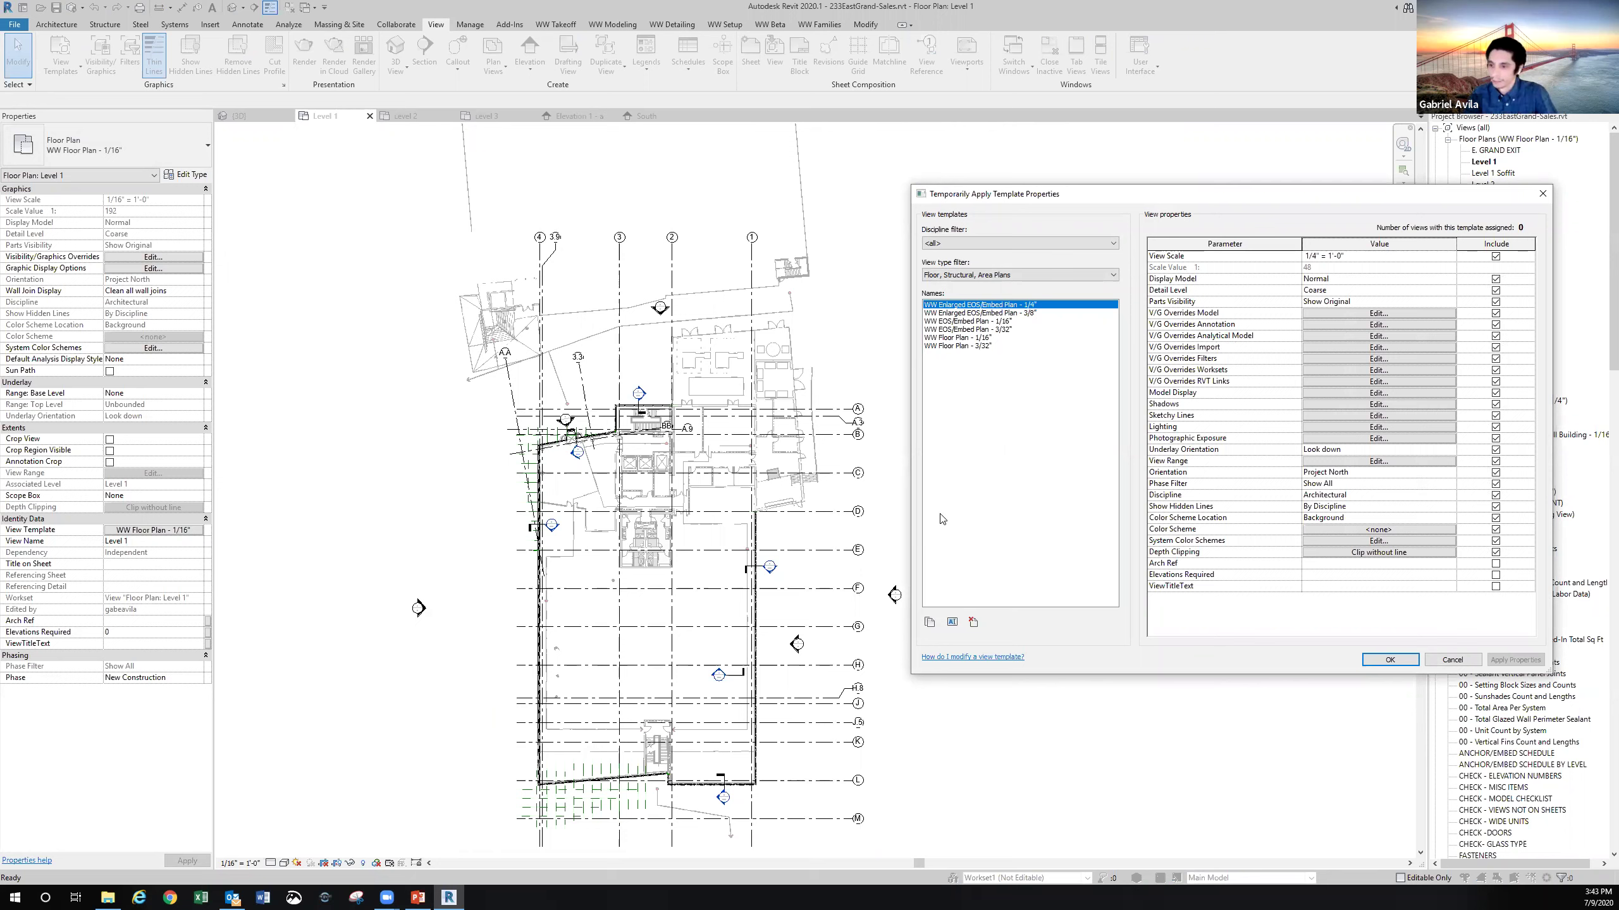
click(971, 348)
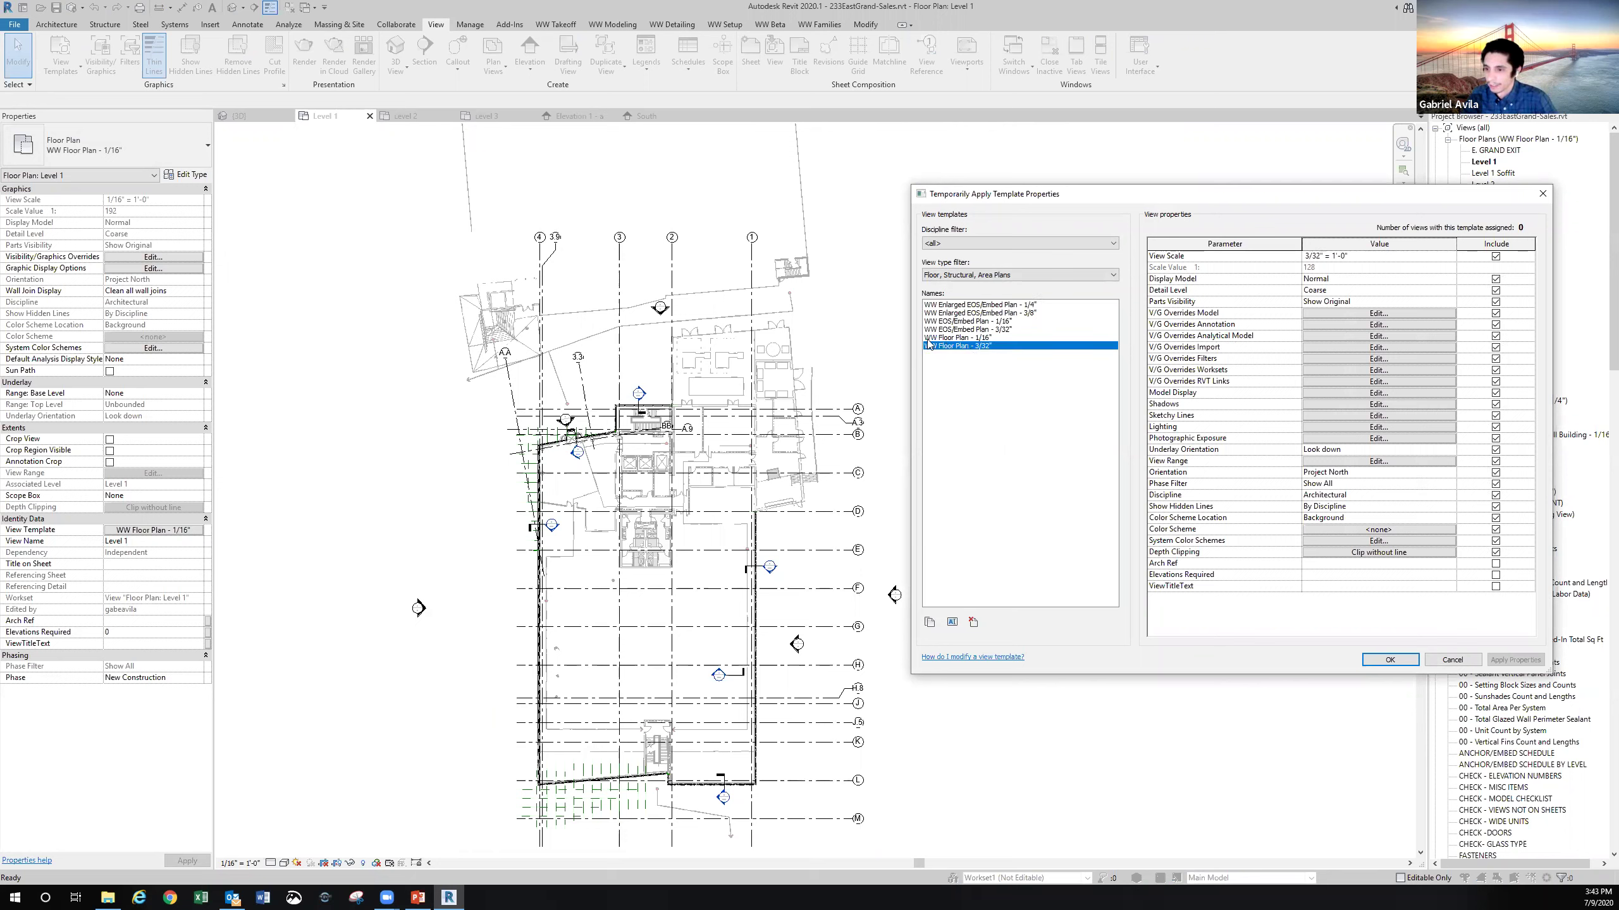
click(1451, 660)
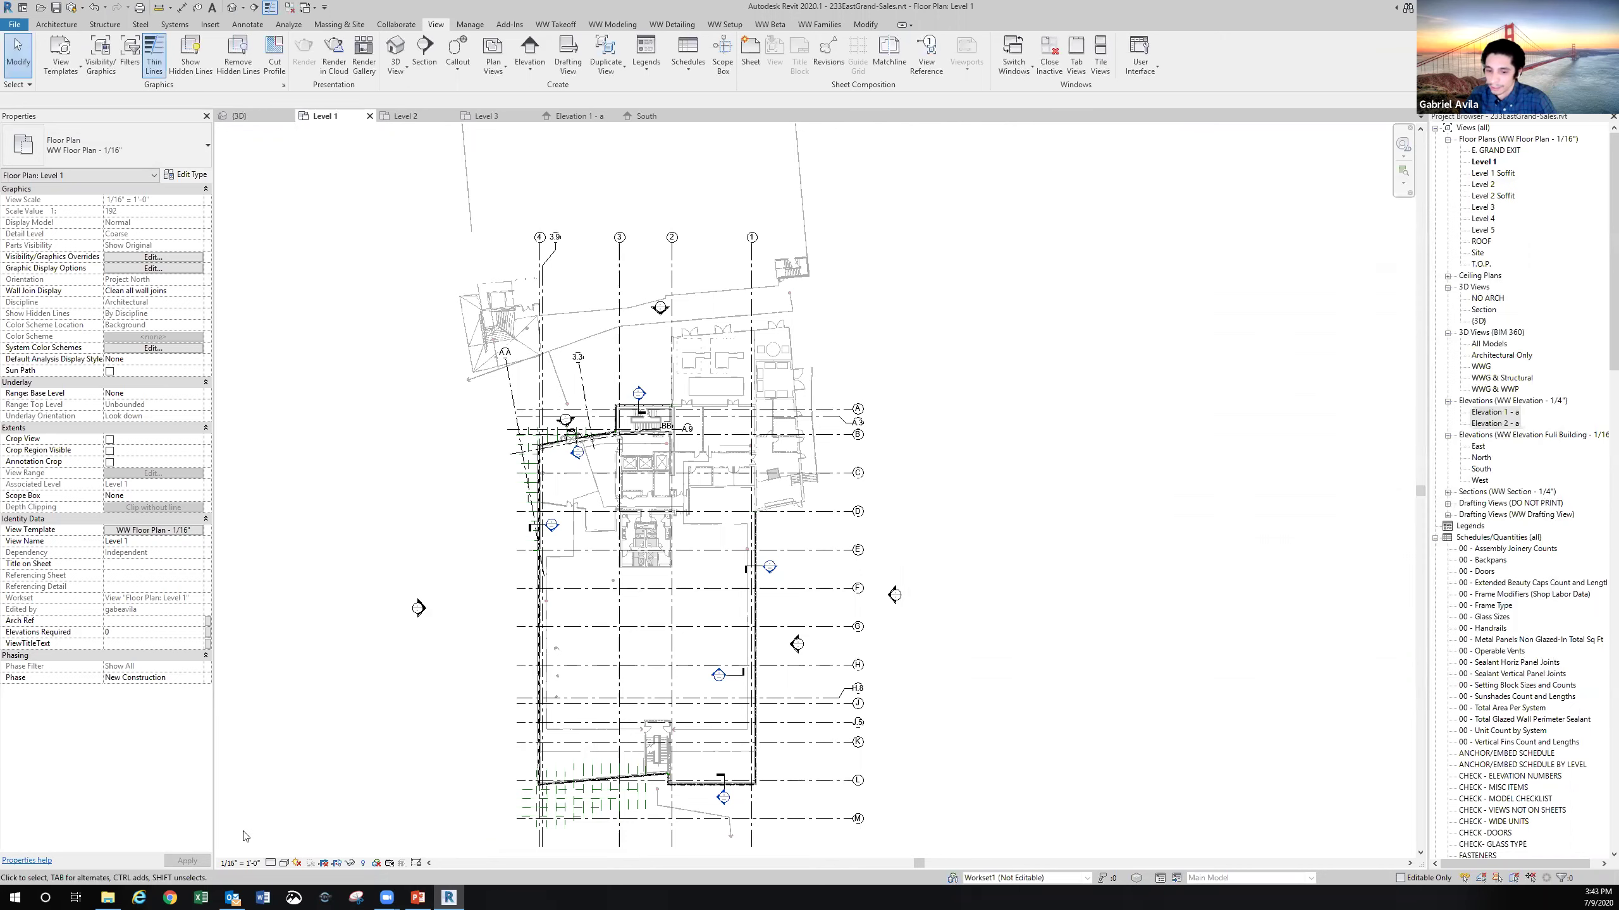
Temporarily apply the WW Floor Plan - 3/32" template properties to the Level 1 plan and restore its original view properties
click(390, 864)
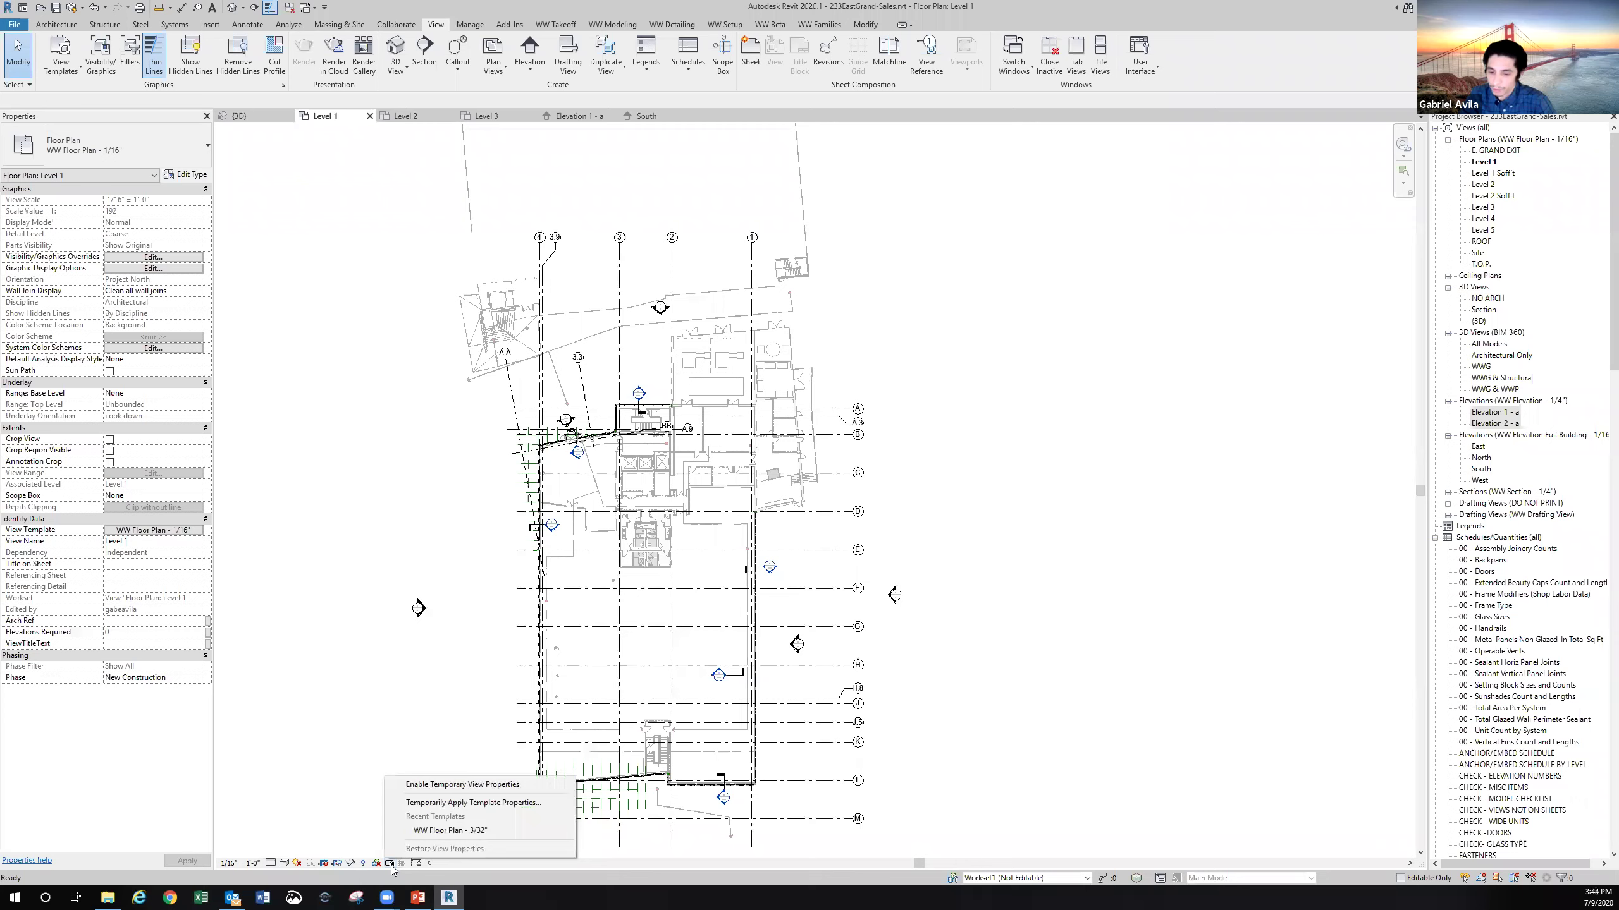
click(459, 805)
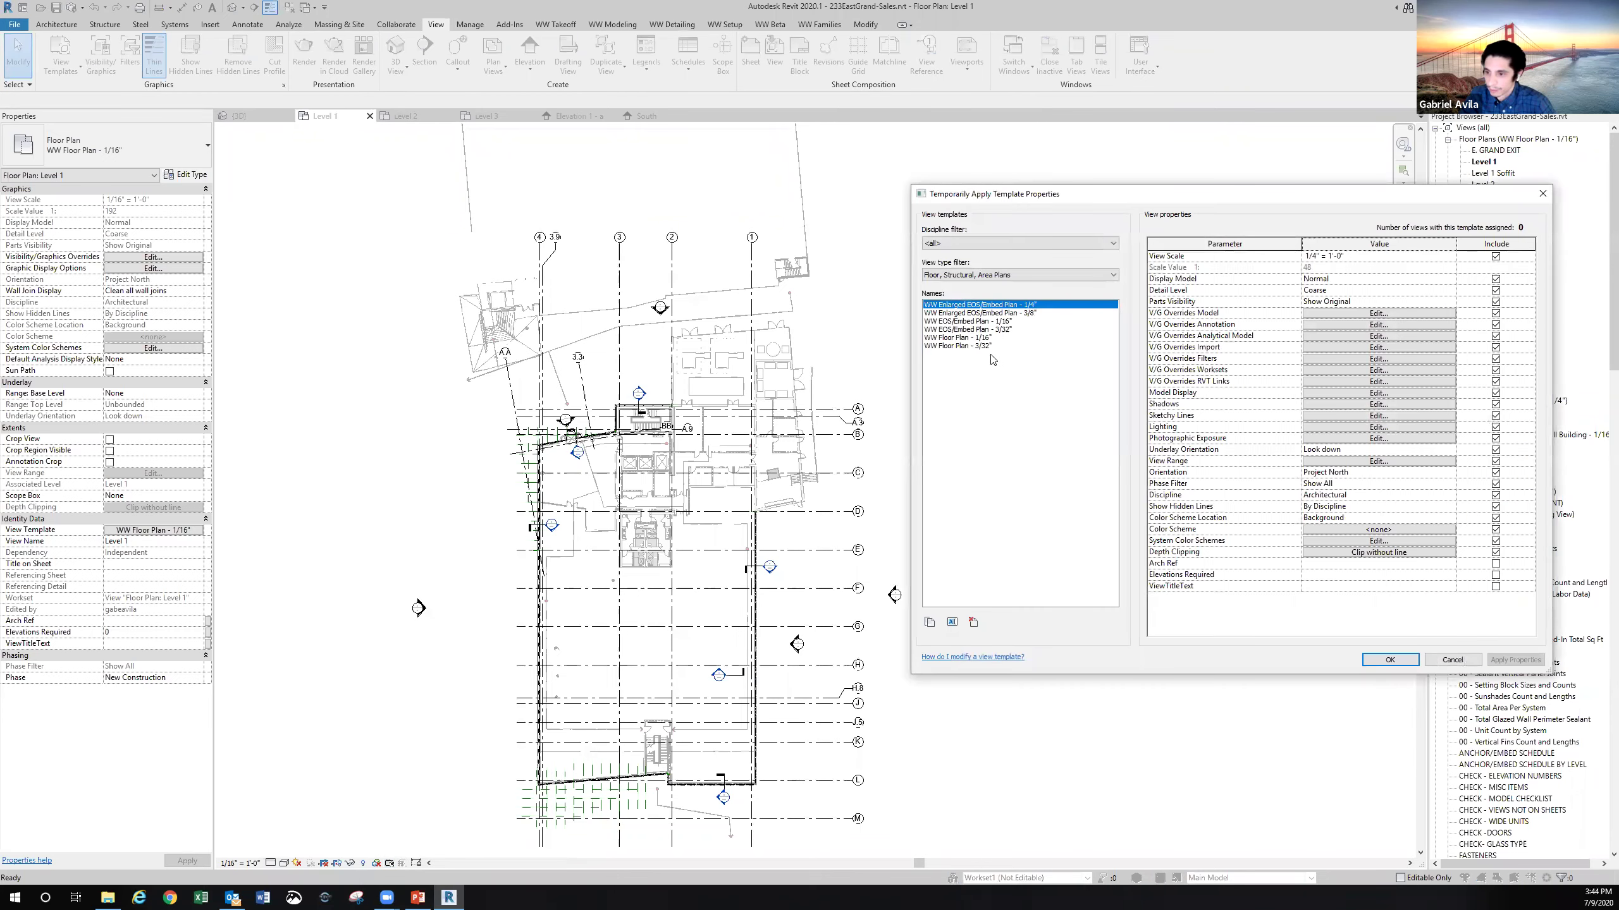
click(977, 346)
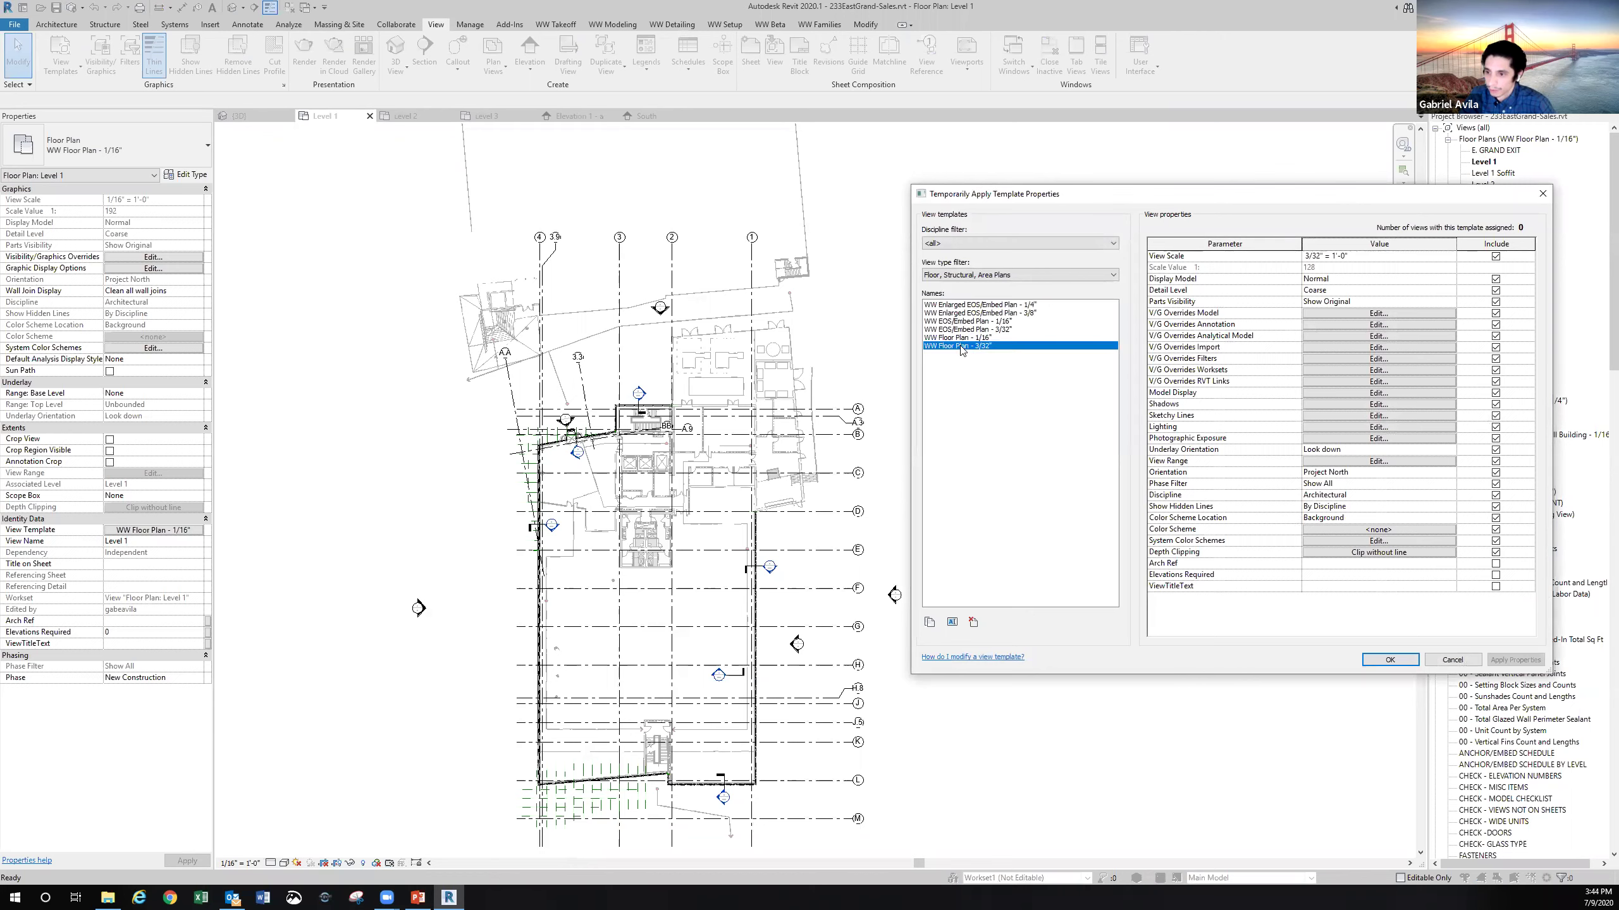
click(1390, 660)
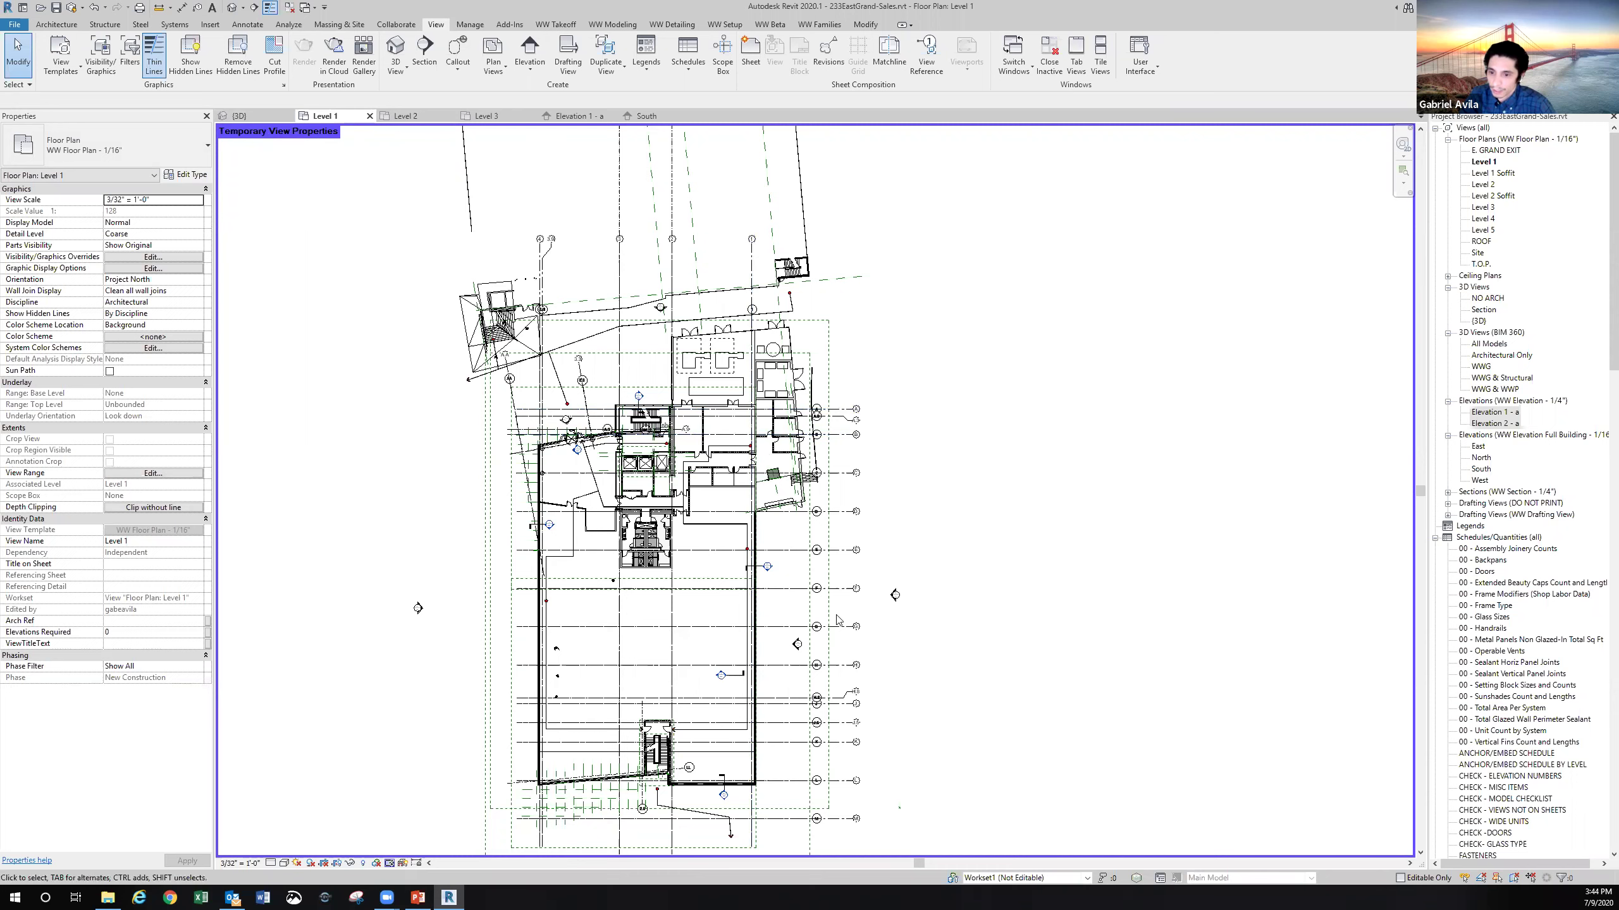
middle_drag(864, 609, 873, 592)
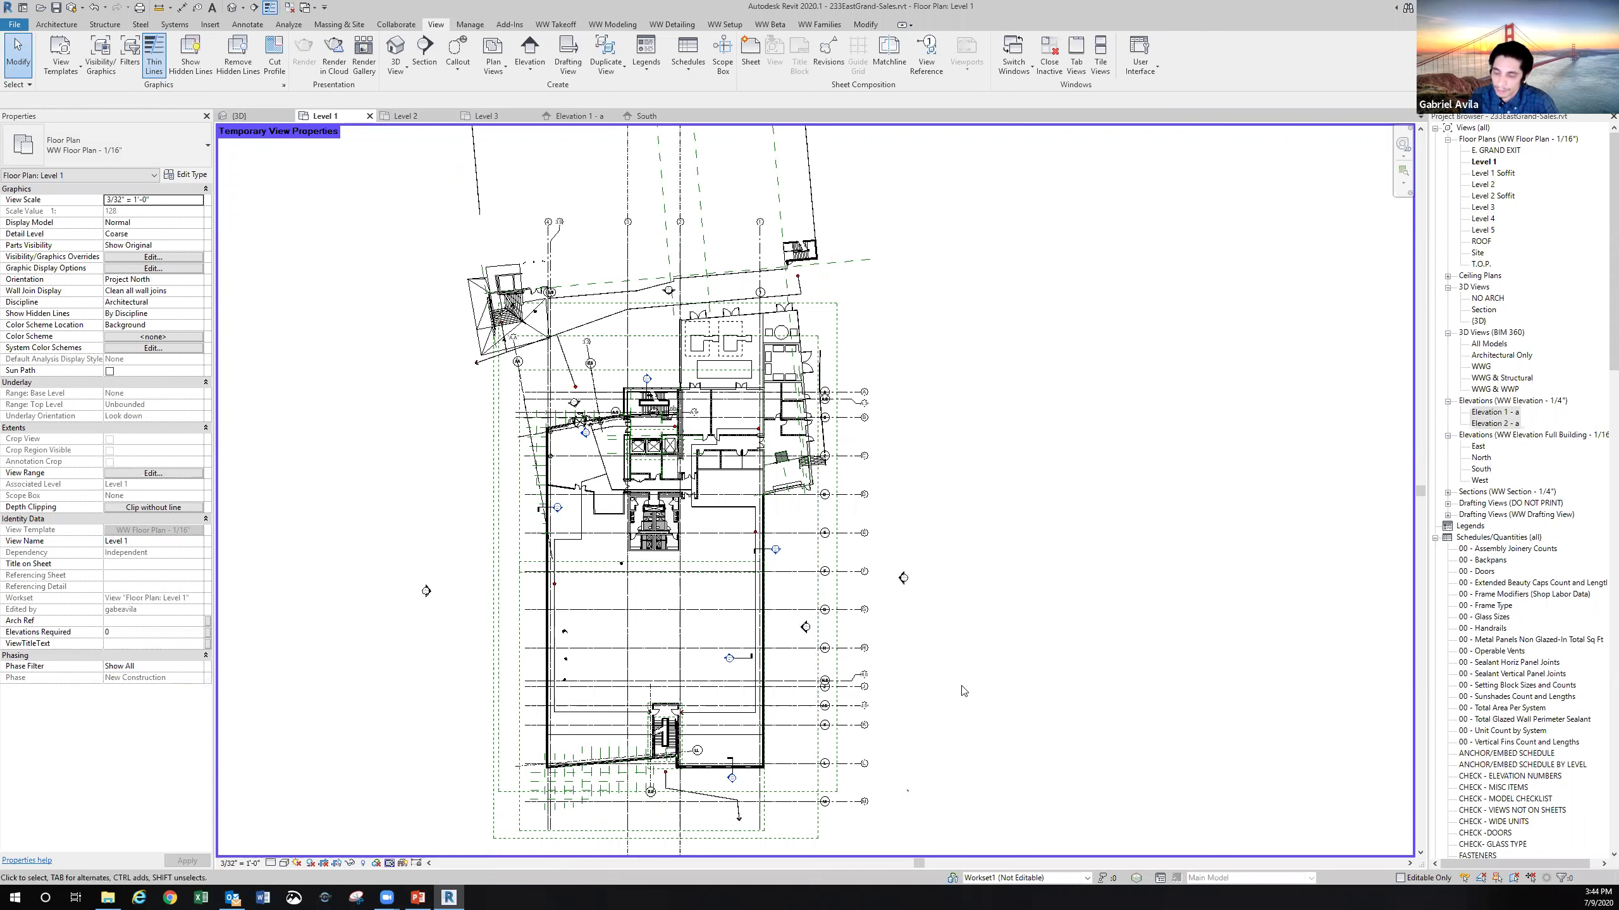
click(390, 864)
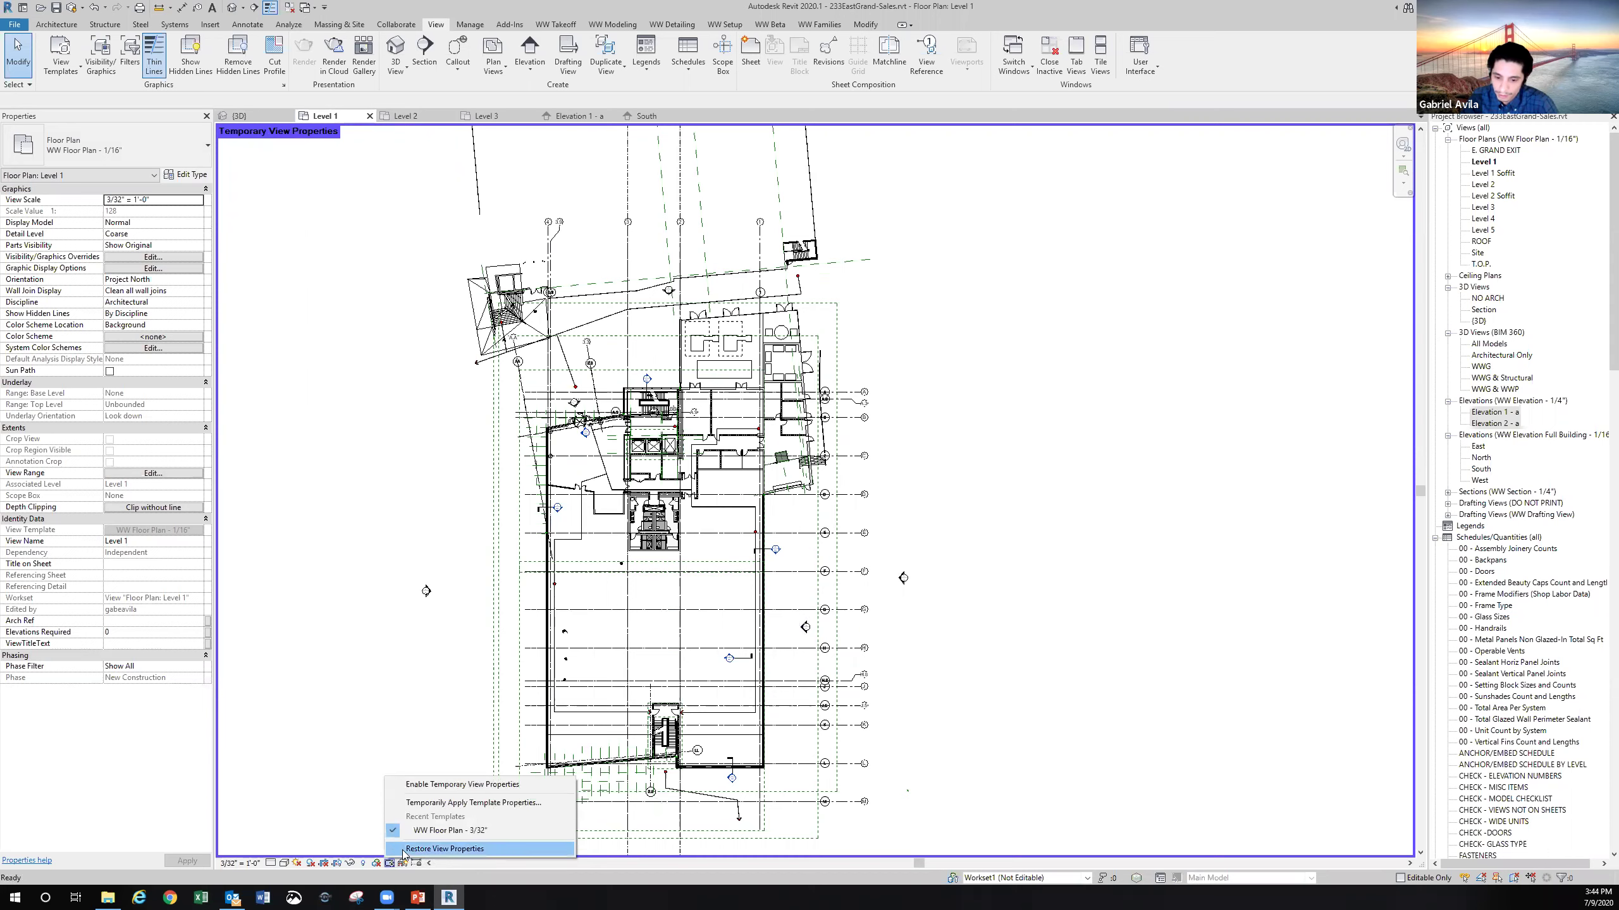
click(403, 850)
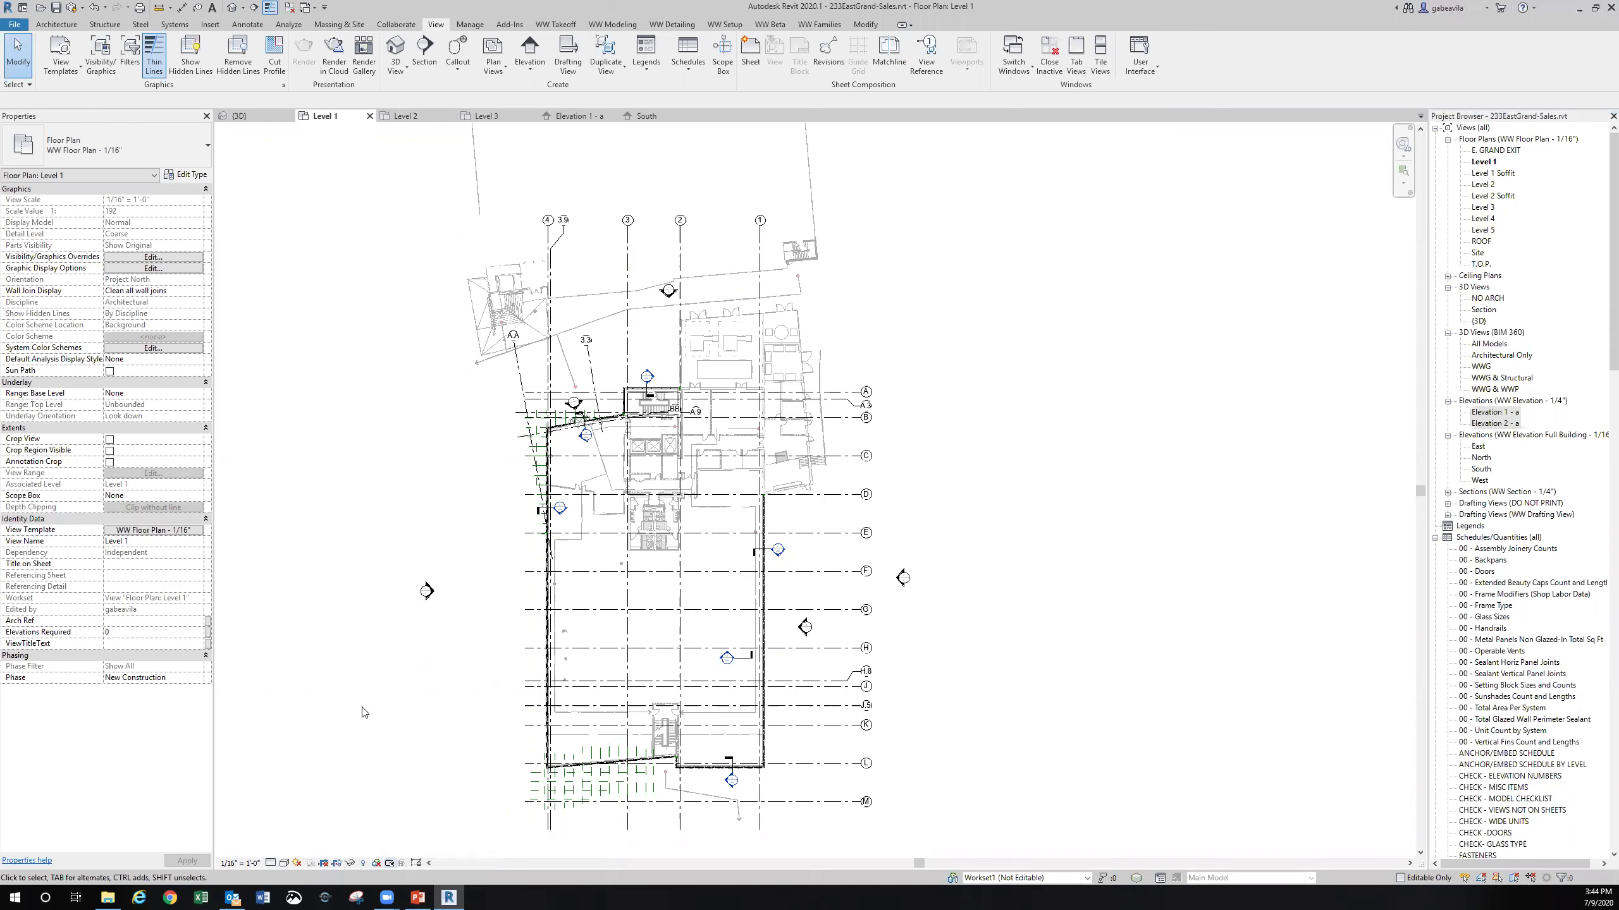
Enable temporary view properties for the Level 1 plan and return the view to its assigned template's settings
click(403, 863)
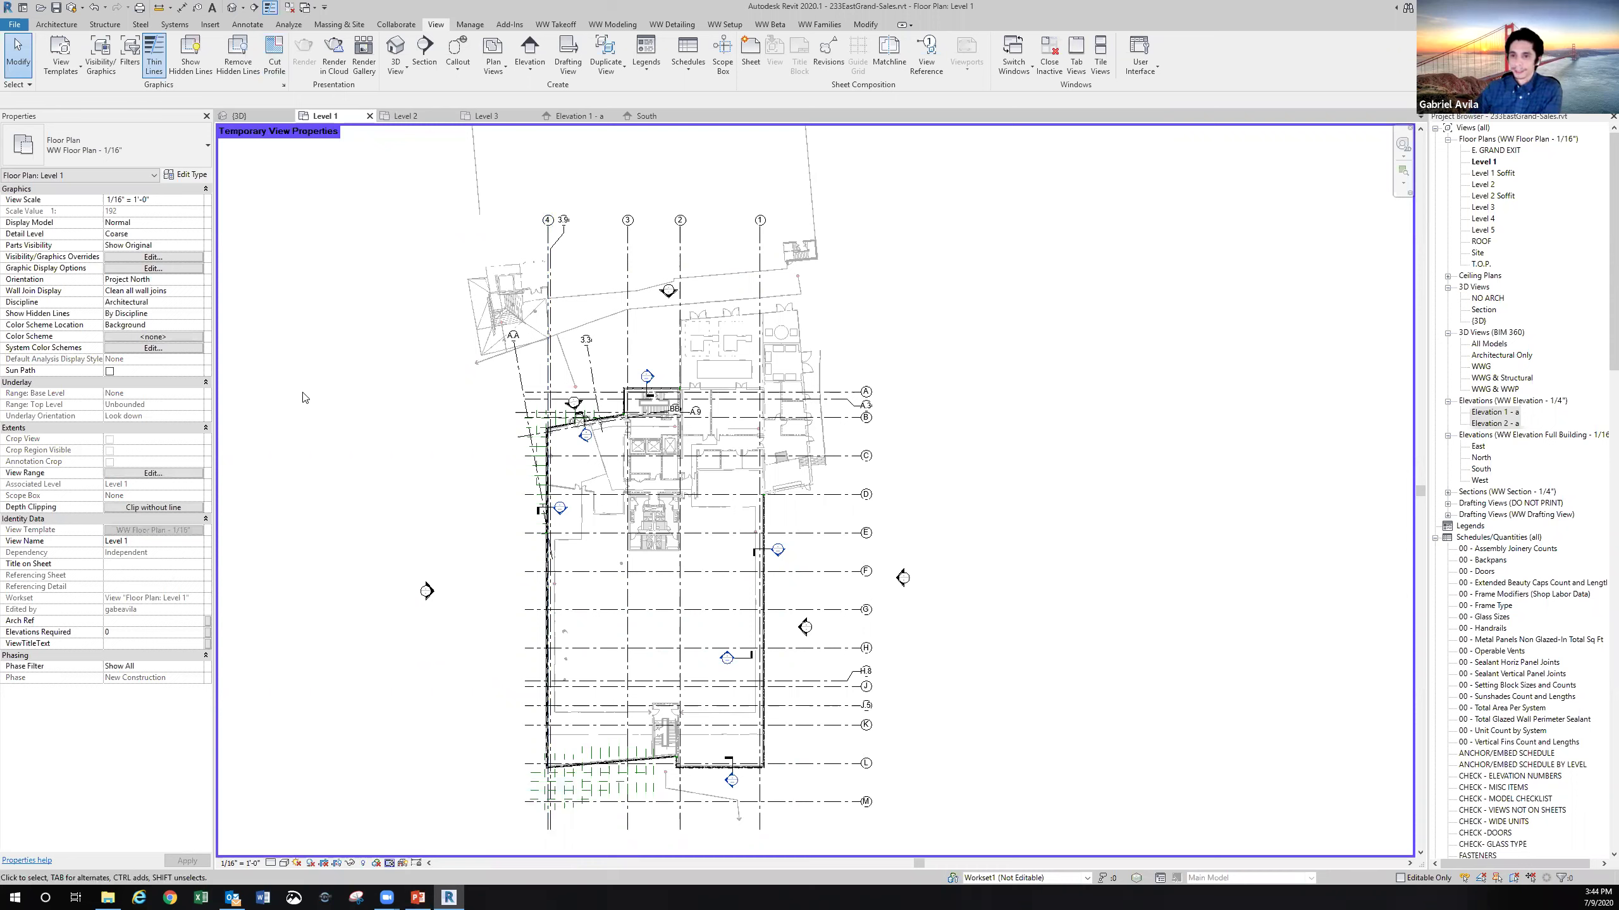
click(554, 25)
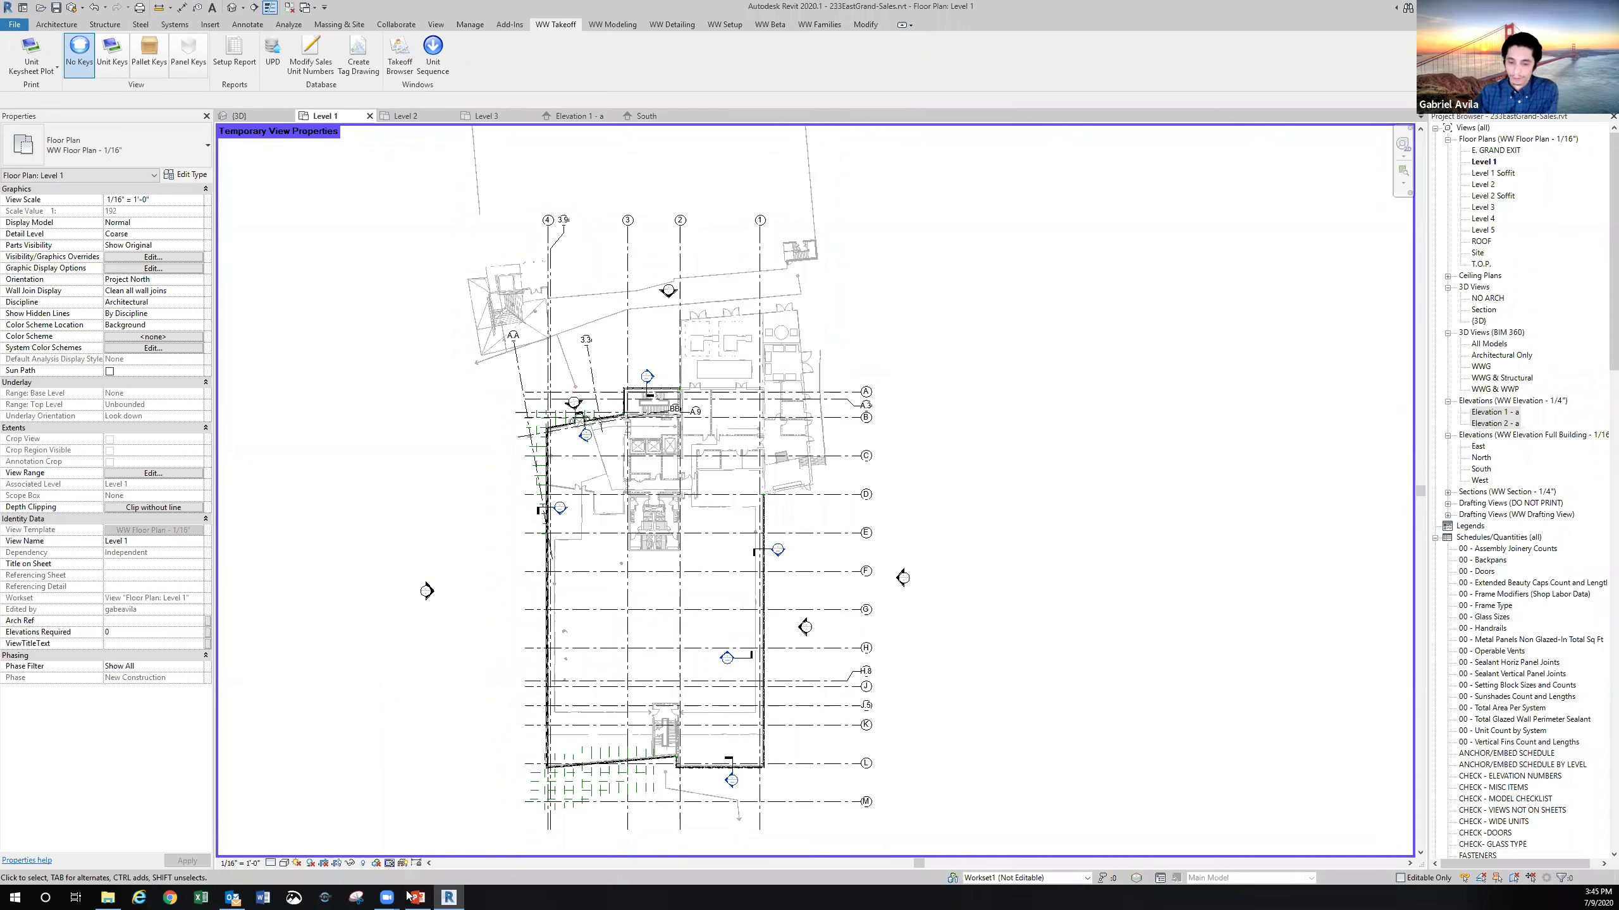
click(389, 862)
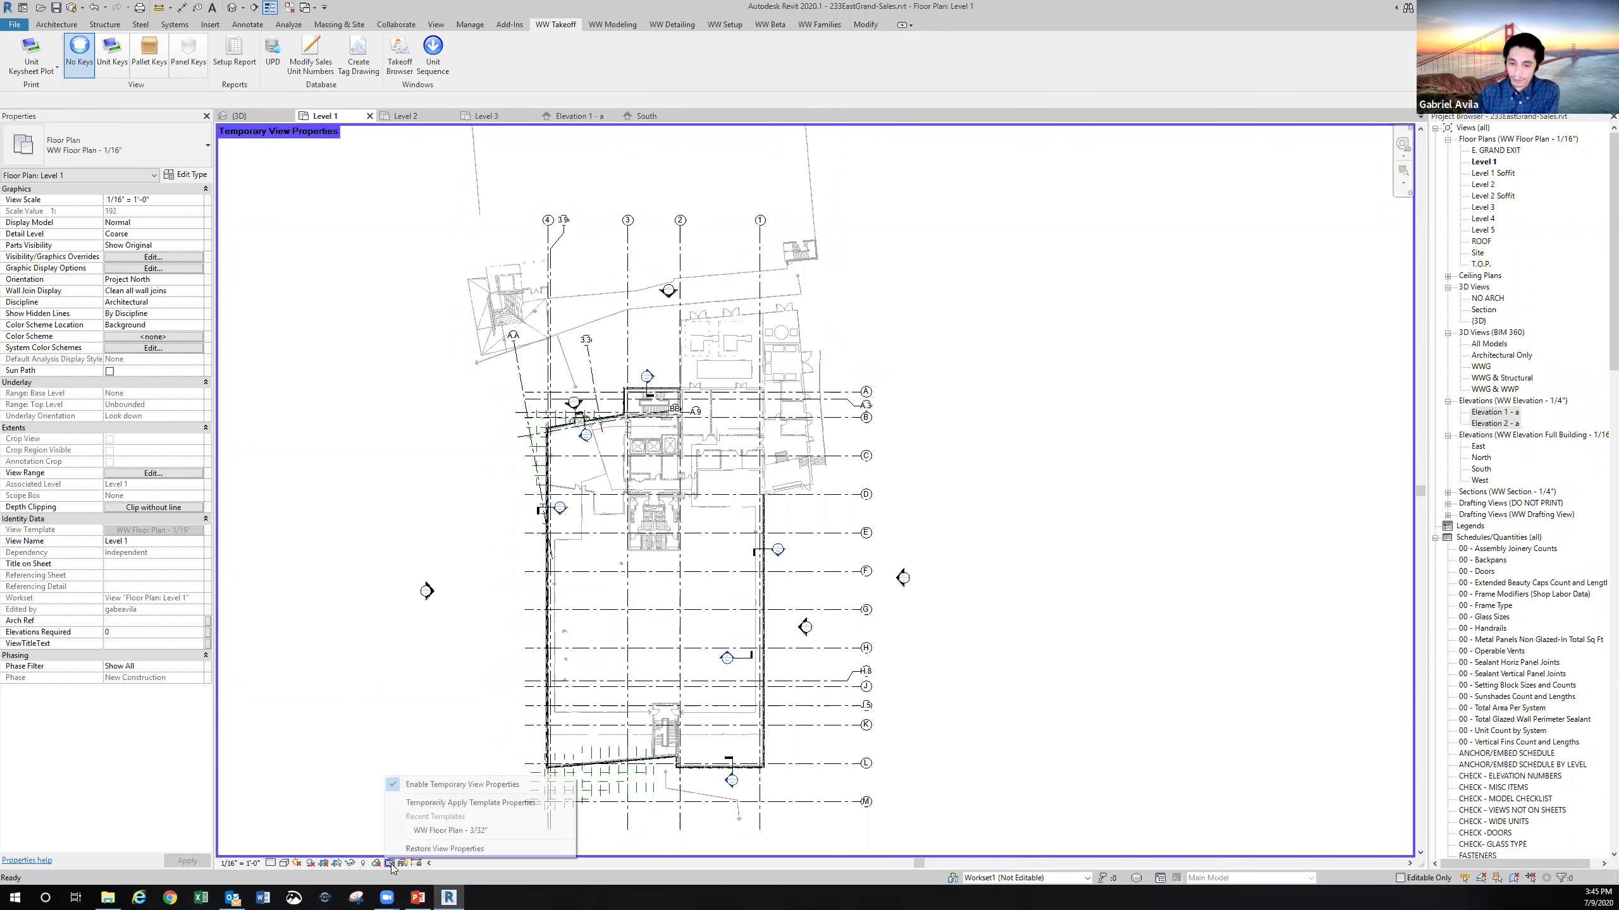
click(428, 850)
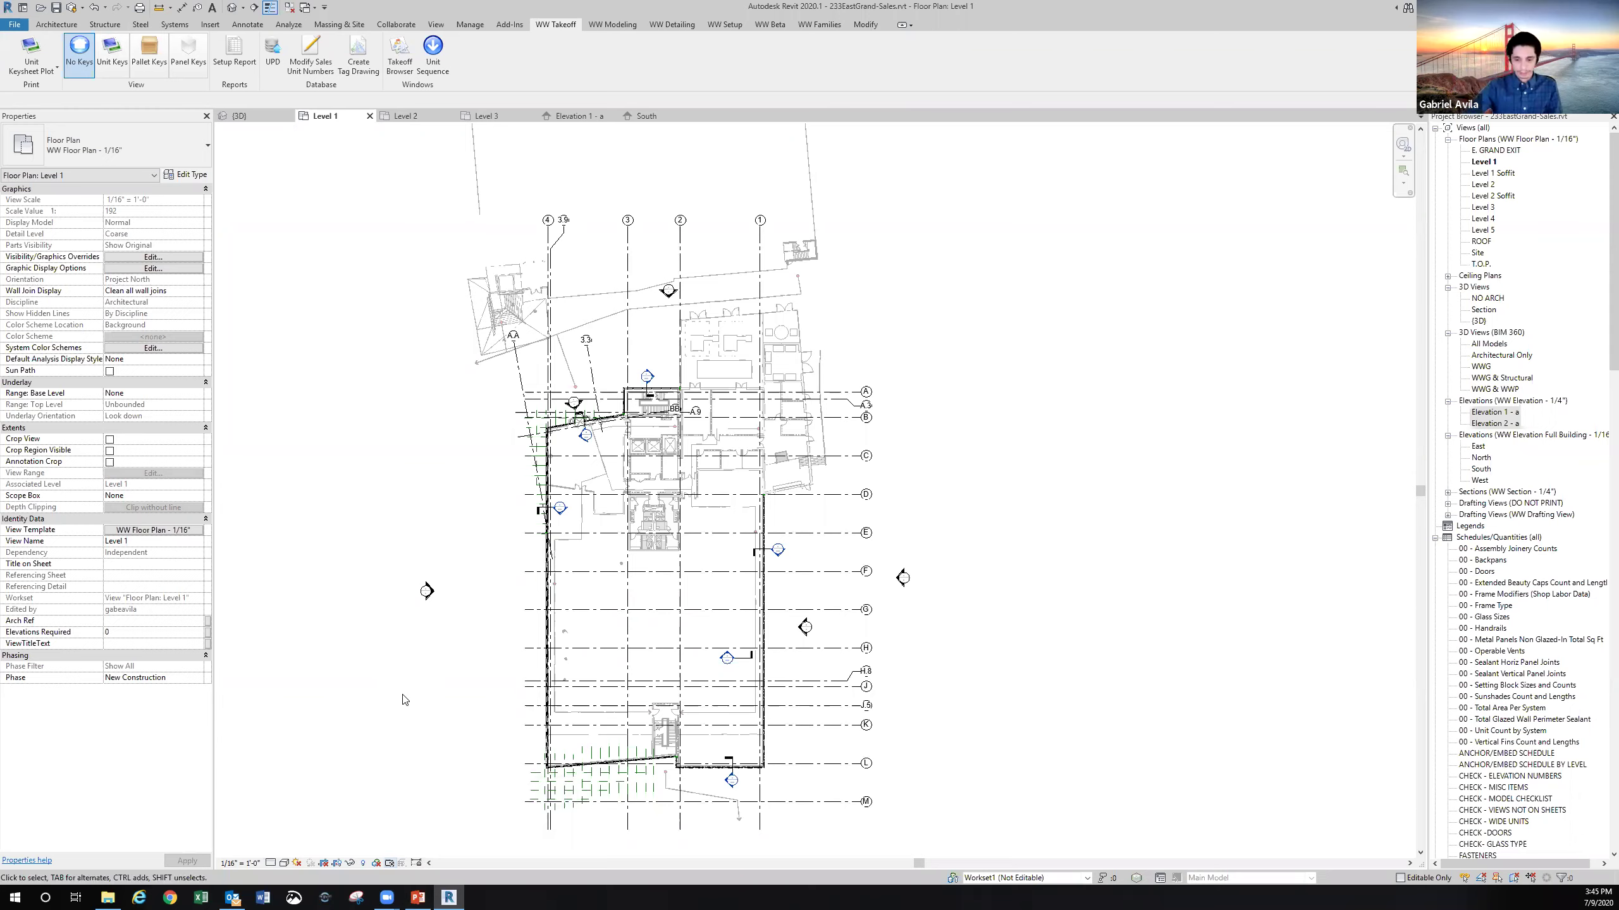
Switch to PowerPoint to display the closing Q&A slide and return to Revit
click(418, 897)
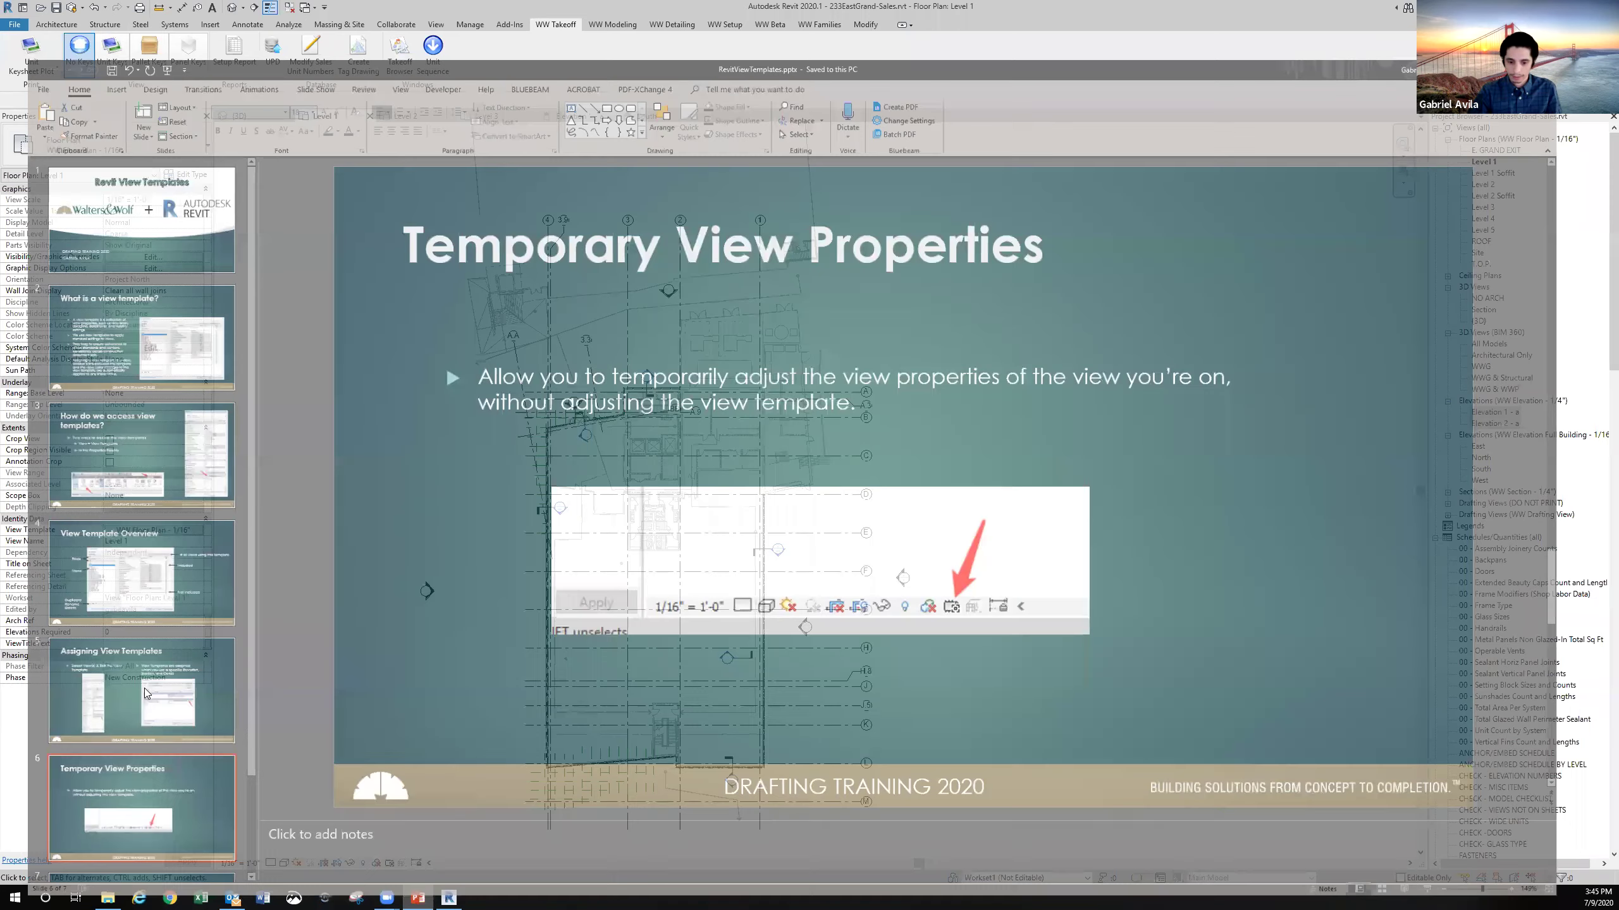
scroll(144, 688, down, 3)
click(130, 772)
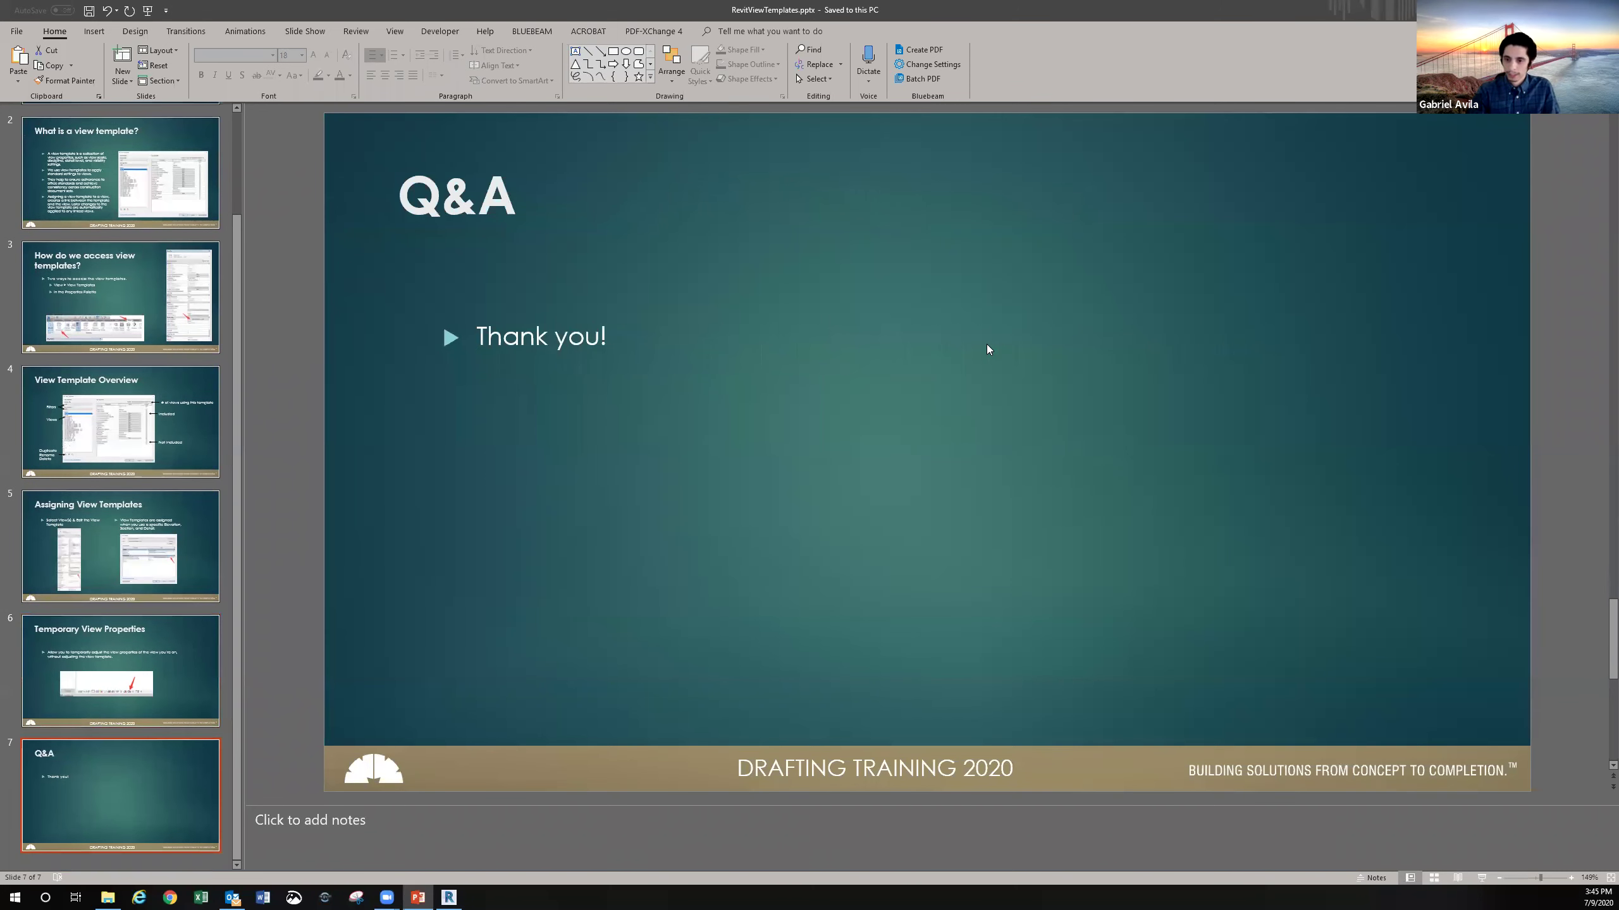
click(449, 897)
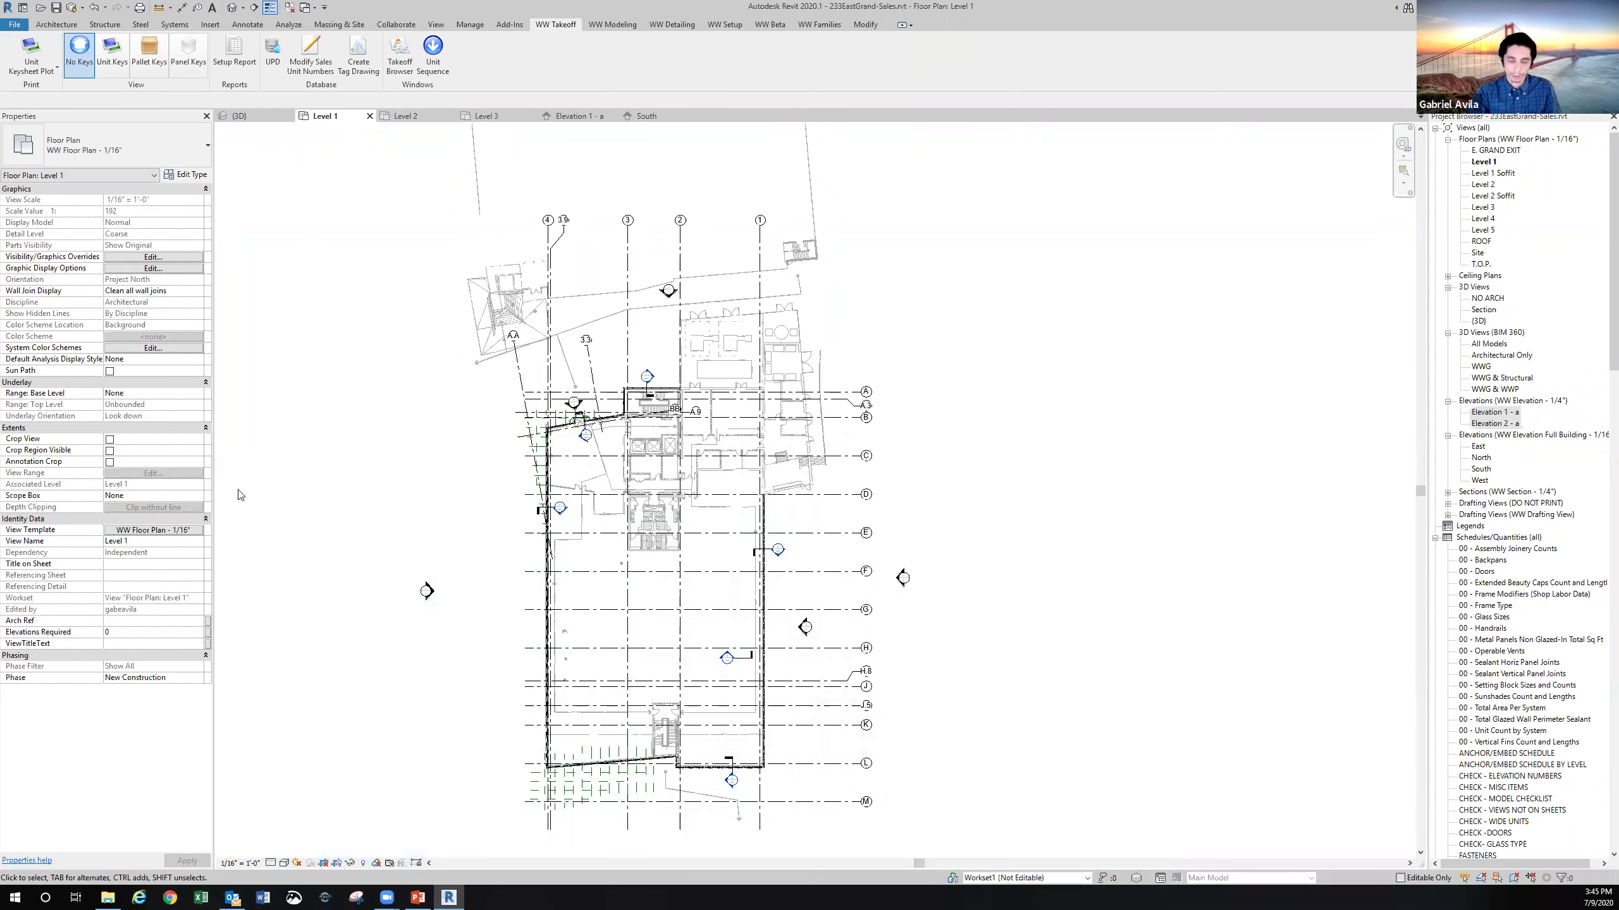
Duplicate the WW Floor Plan - 1/16" view template as WW TEST and discard the template changes
click(154, 532)
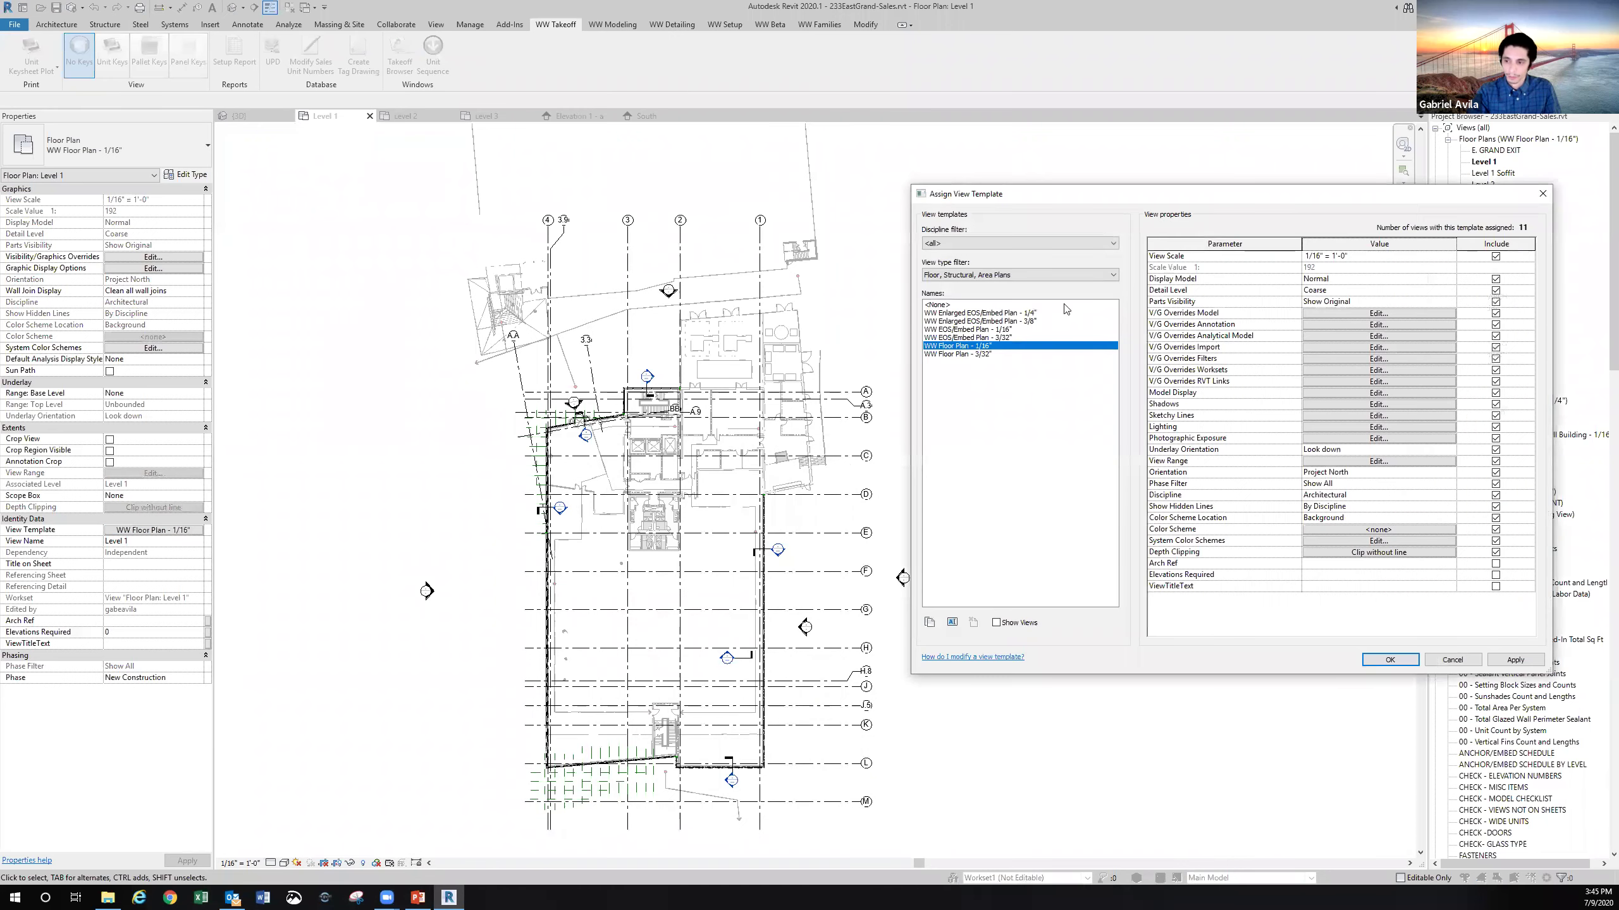
drag(1127, 203, 979, 222)
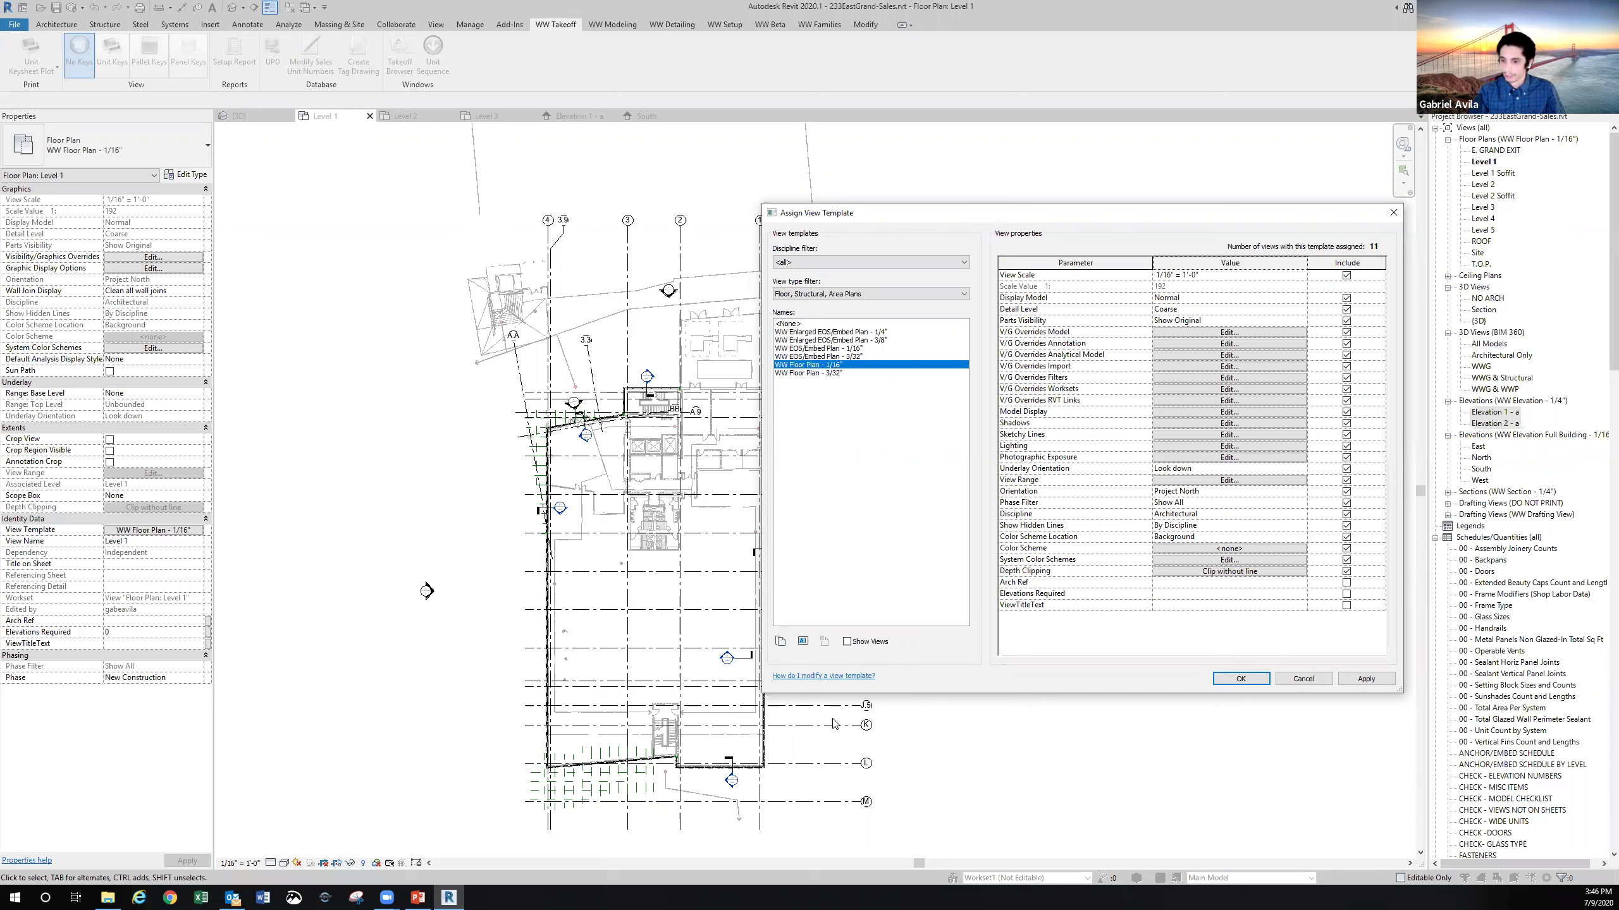
click(781, 641)
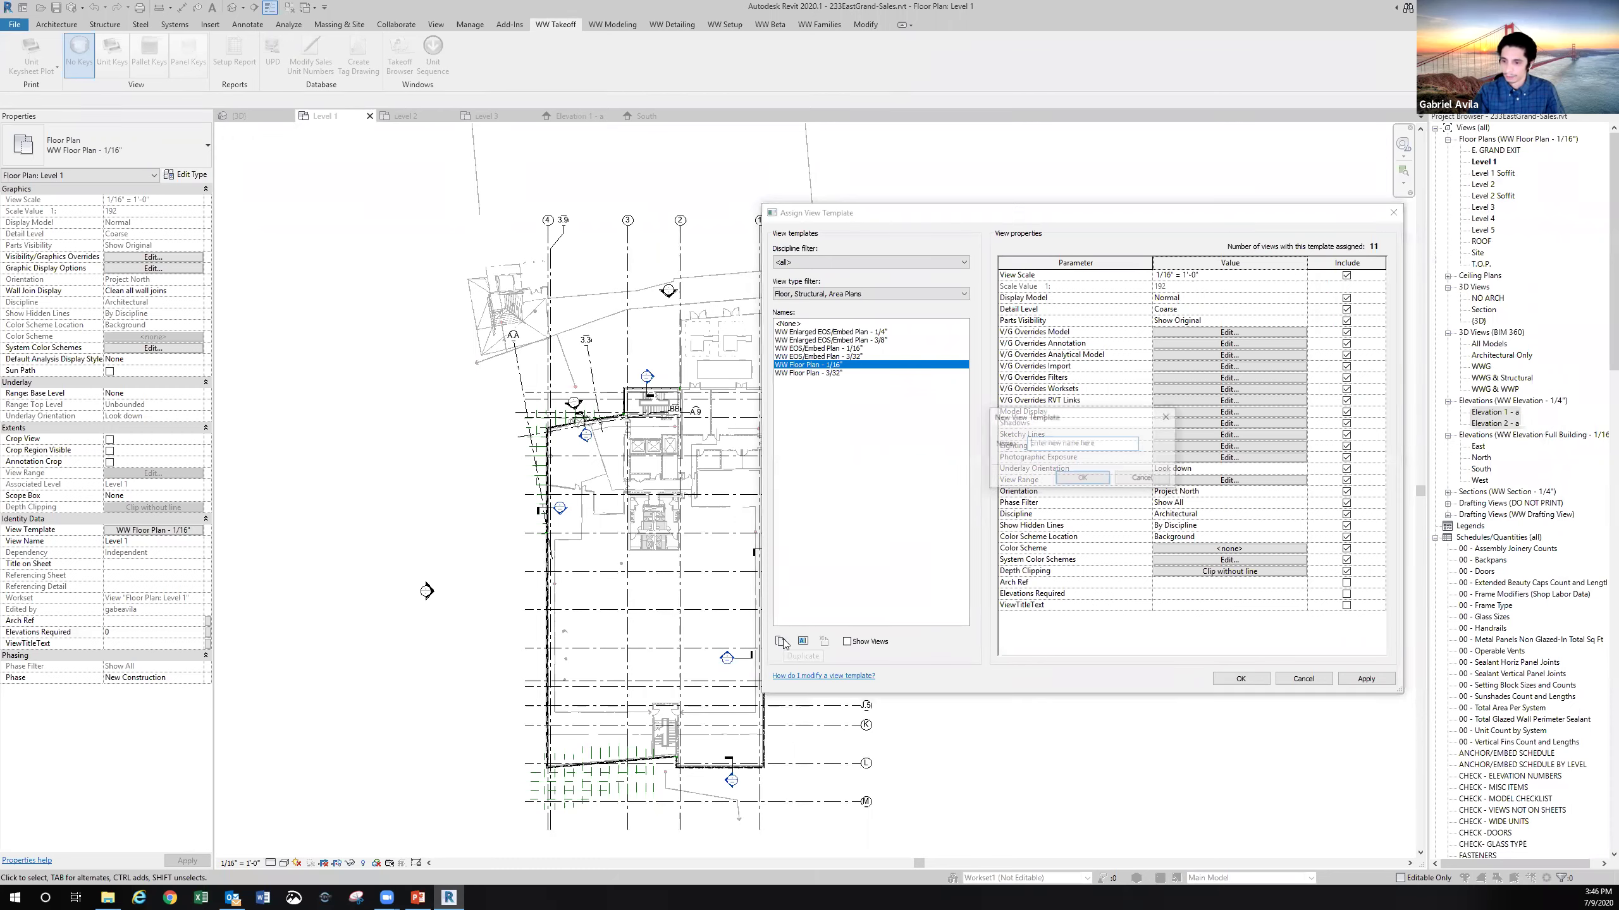
text(WW TEST)
key(Return)
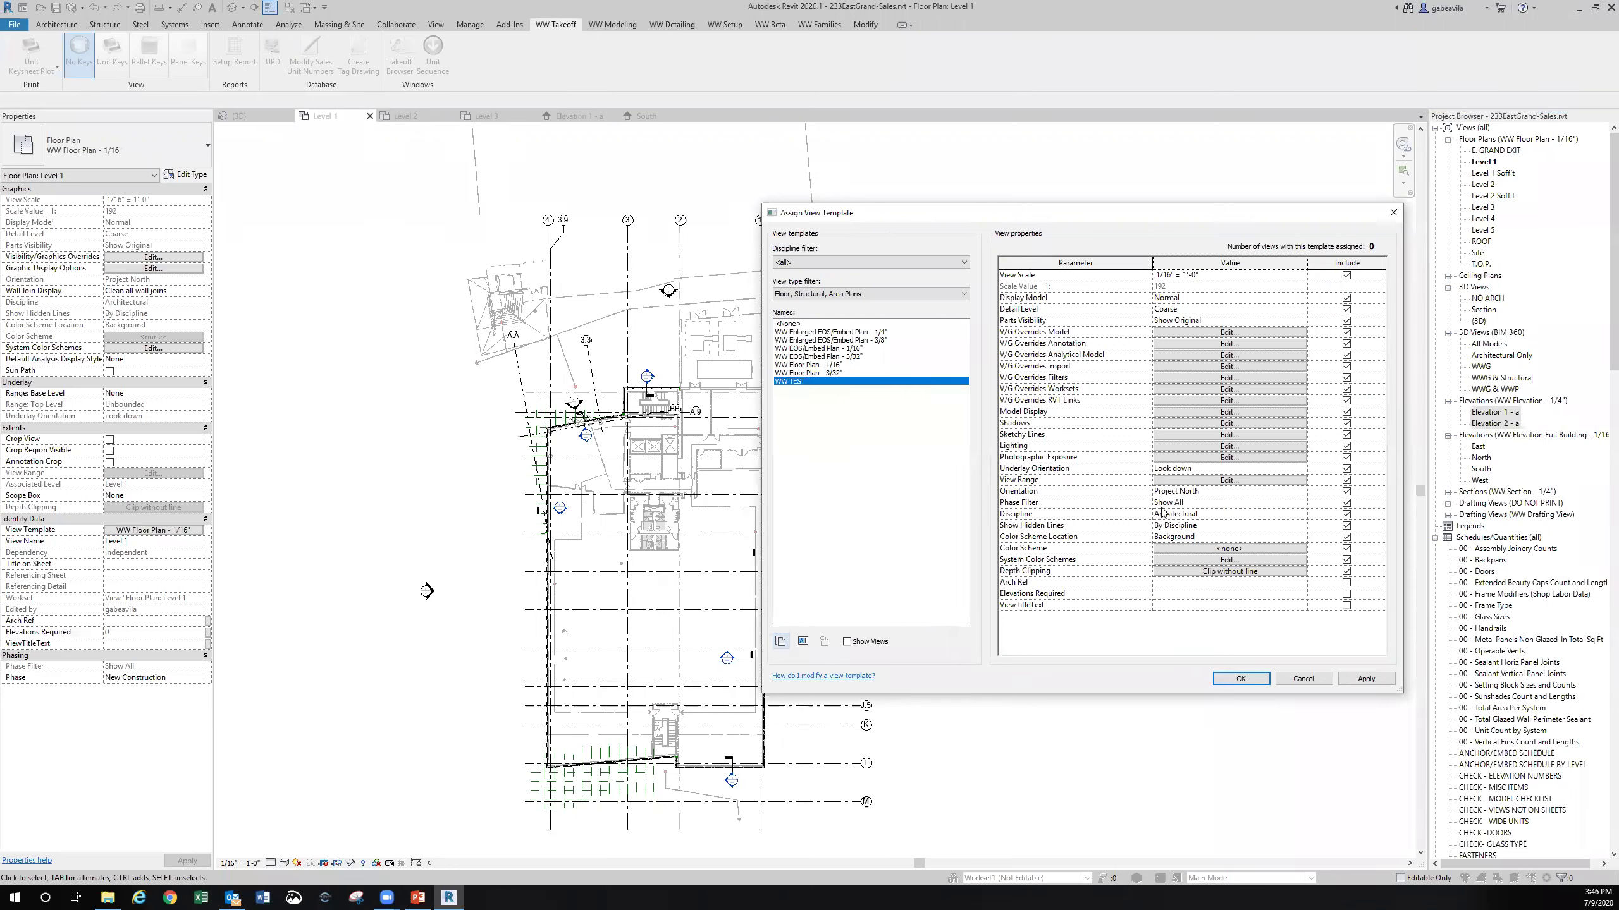
click(1298, 680)
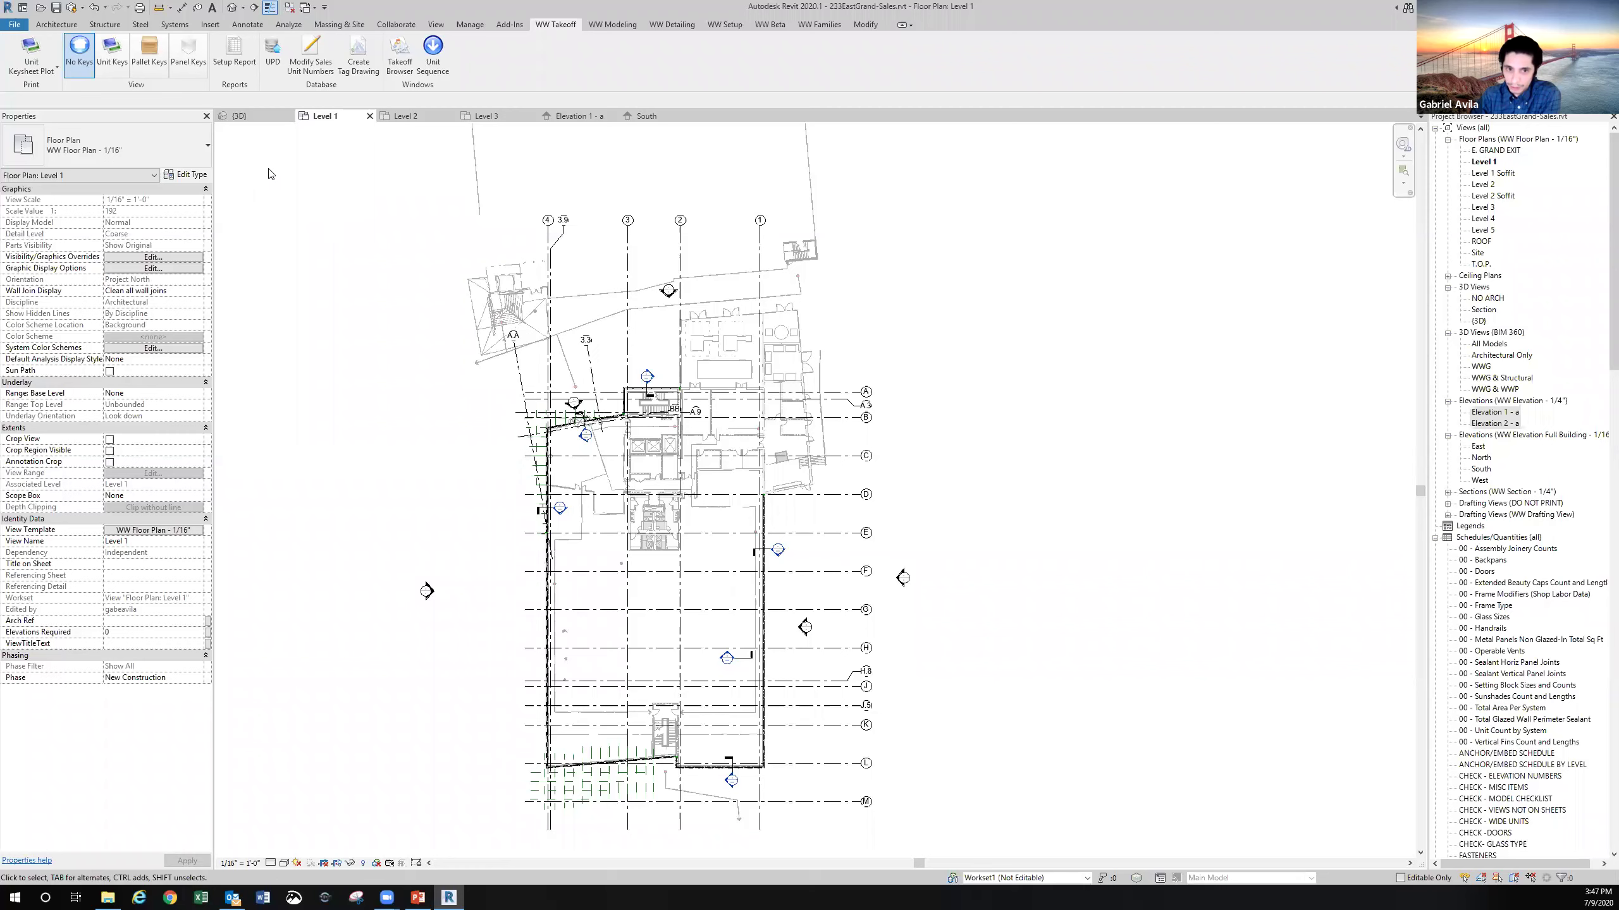
Create a new project from the Architectural Template and check which view templates are available for its Level 1 floor plan
click(15, 26)
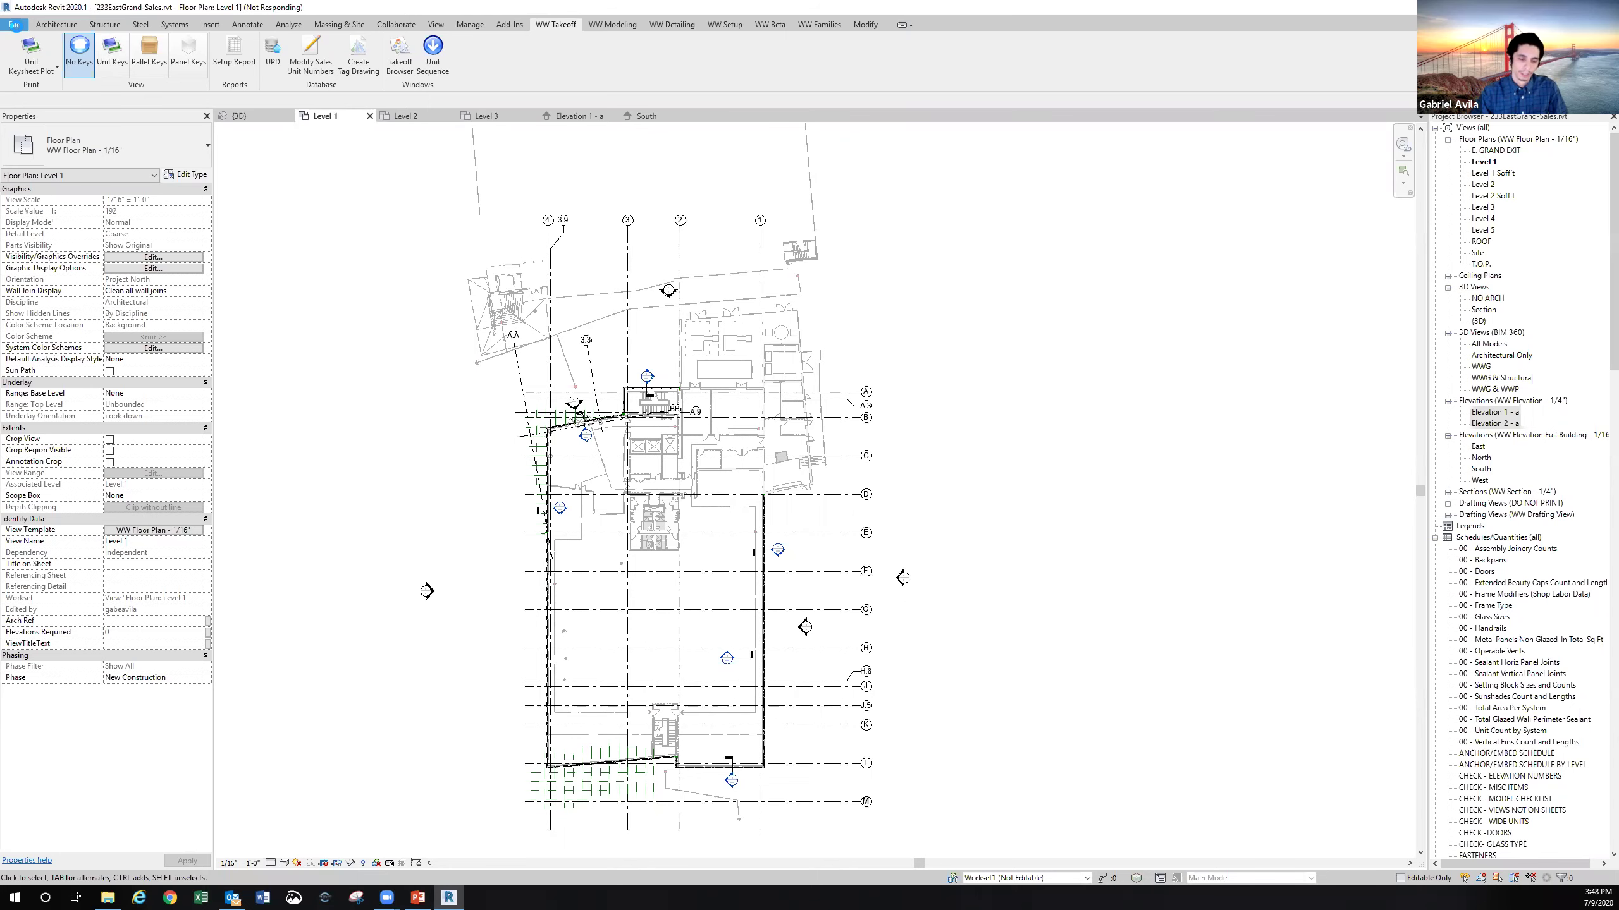
click(15, 25)
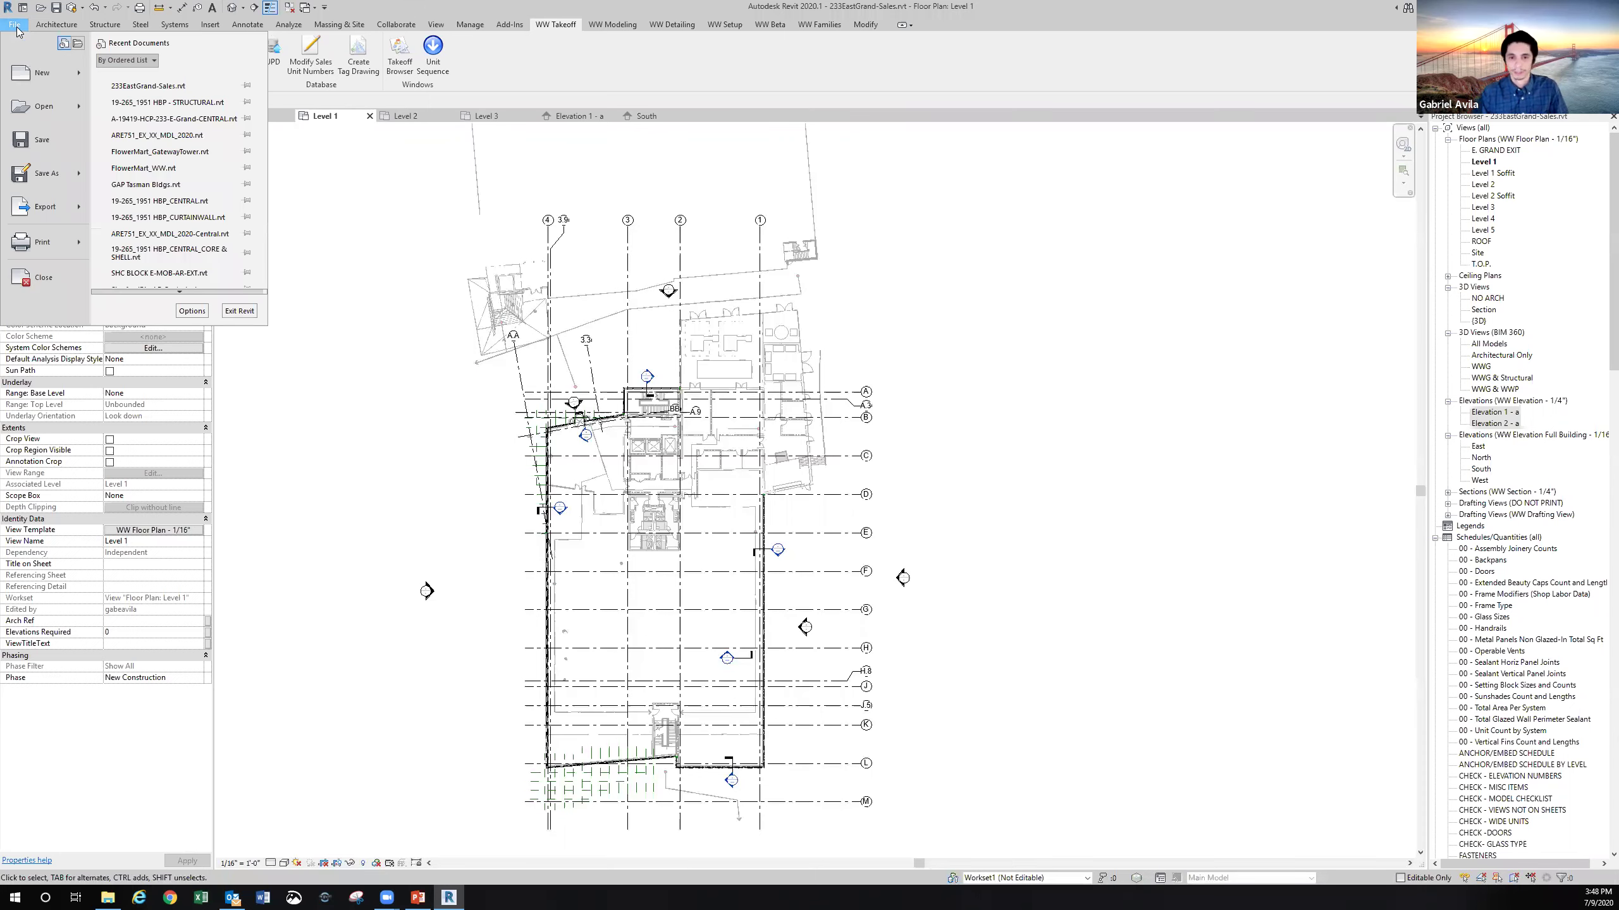
mouse_move(52, 86)
click(147, 77)
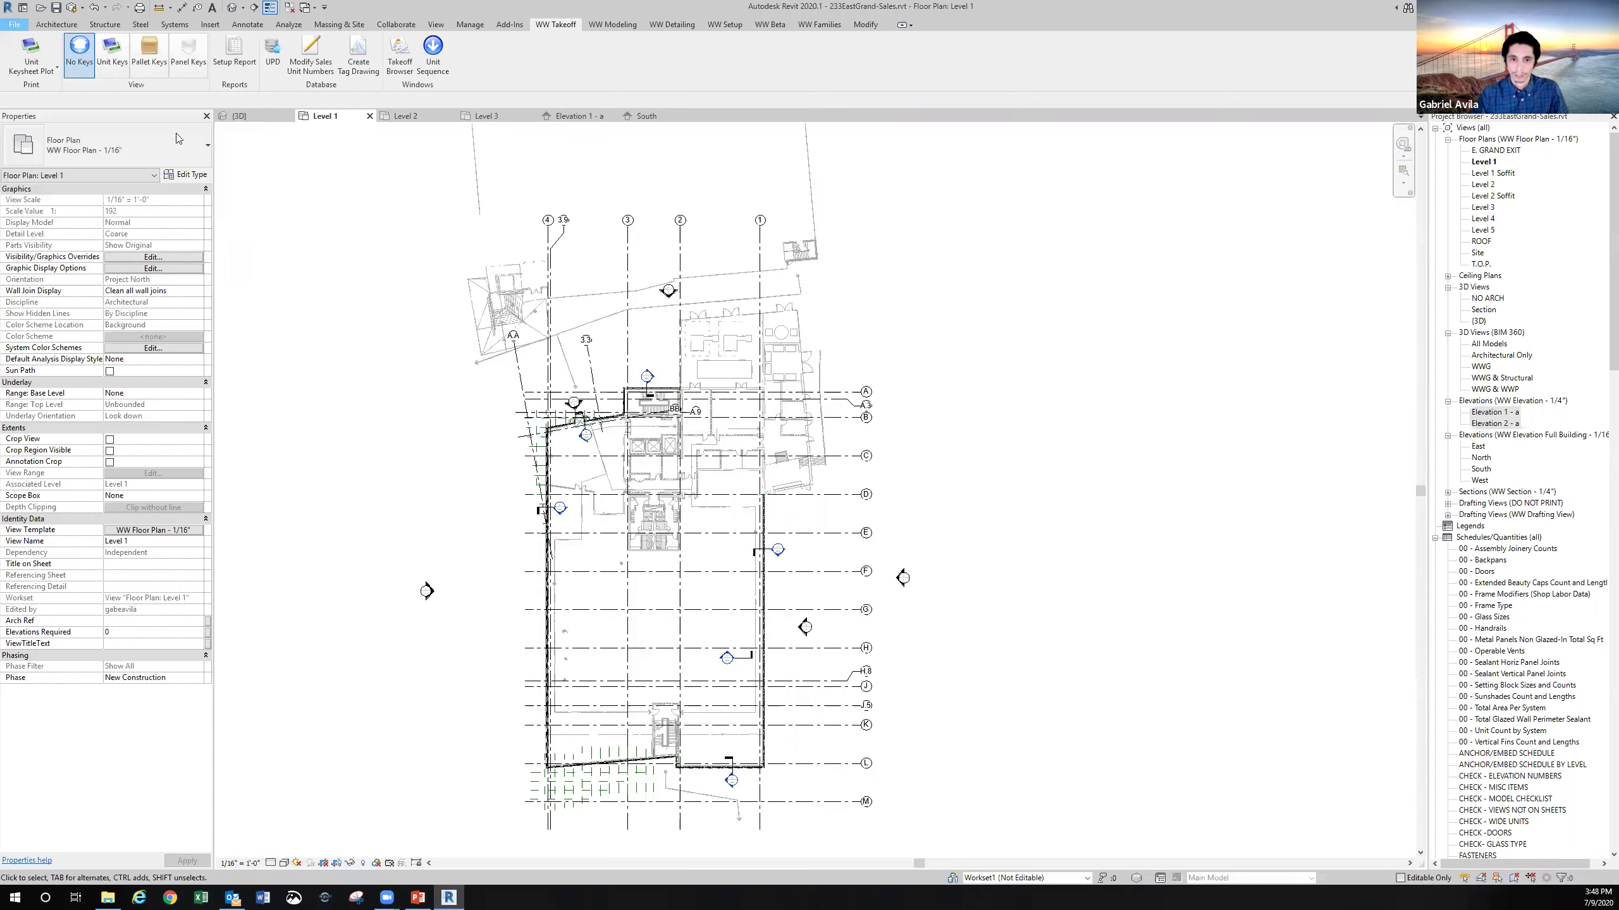
click(757, 422)
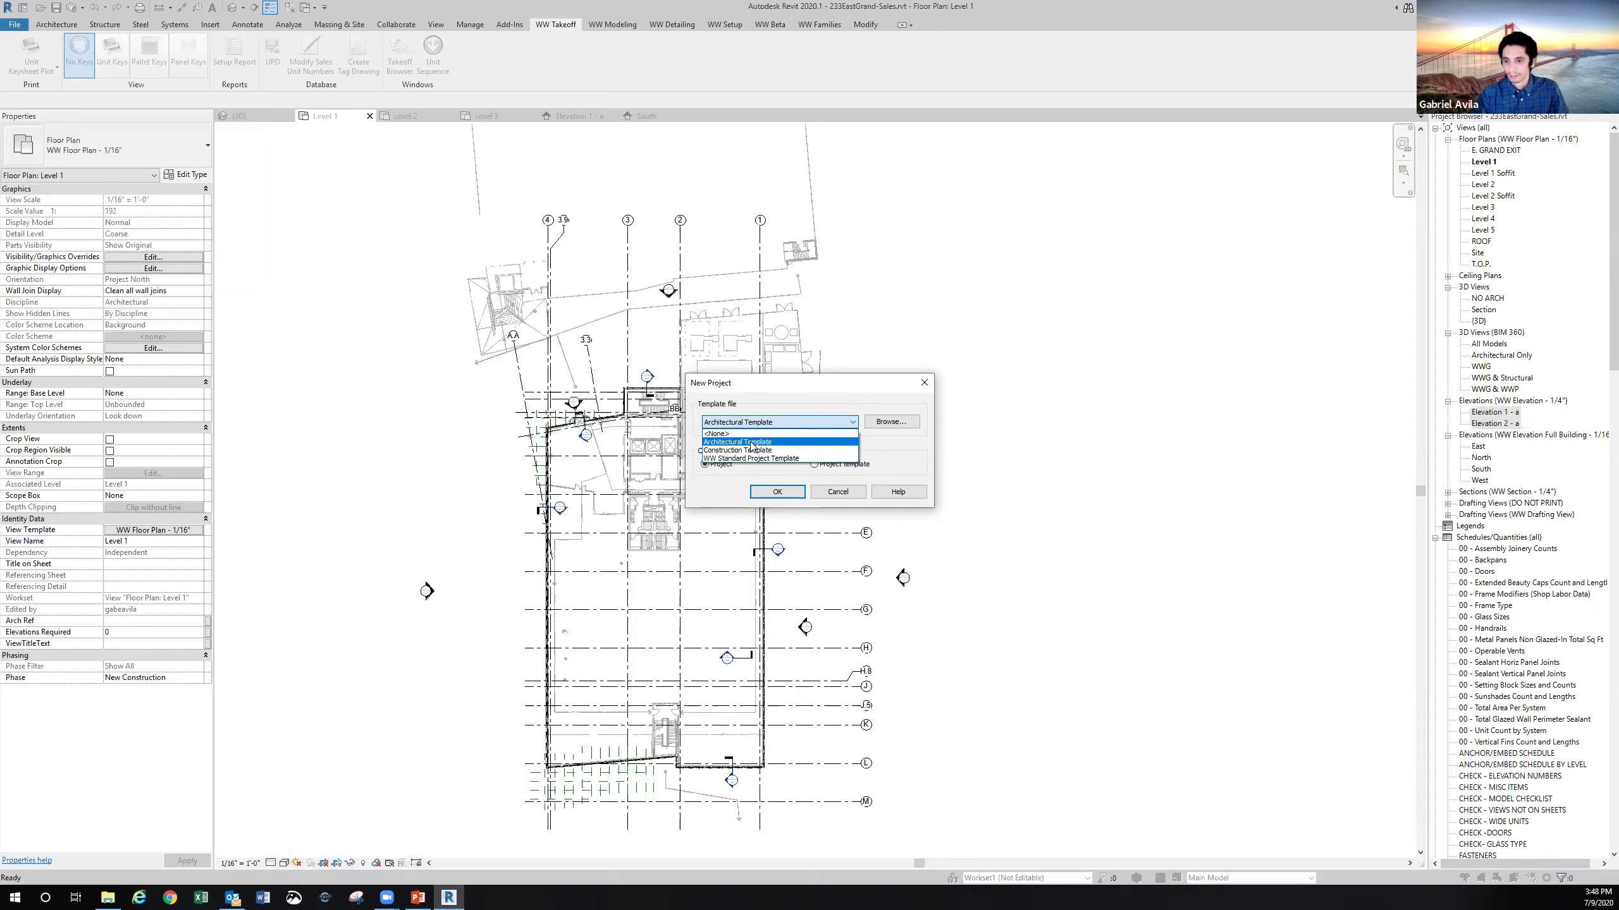
click(752, 446)
click(777, 492)
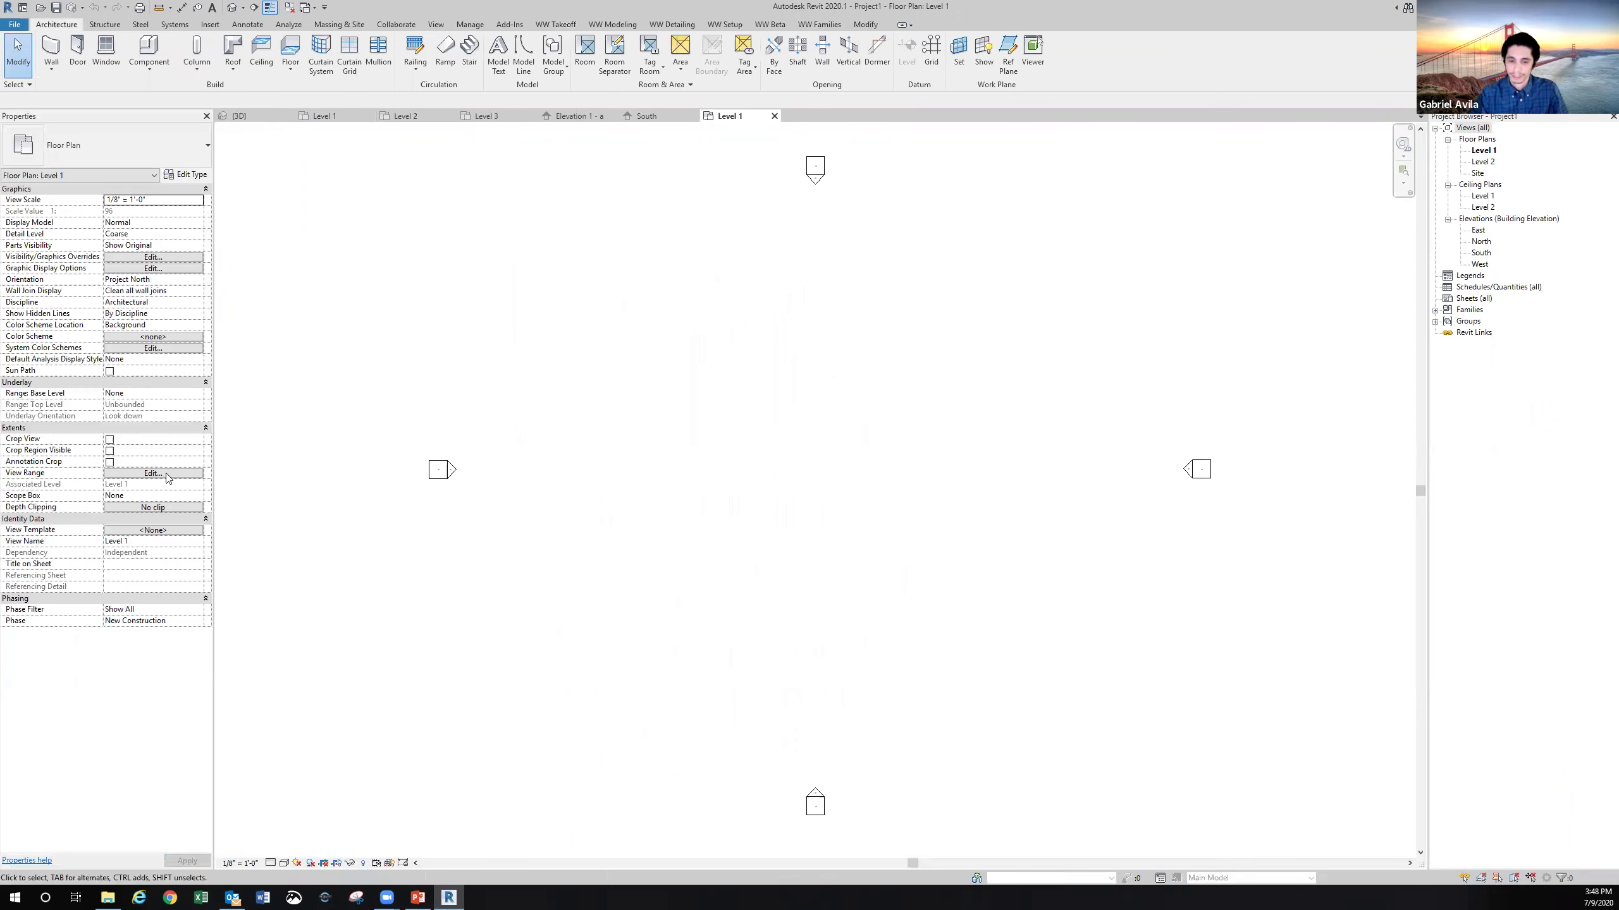
click(153, 532)
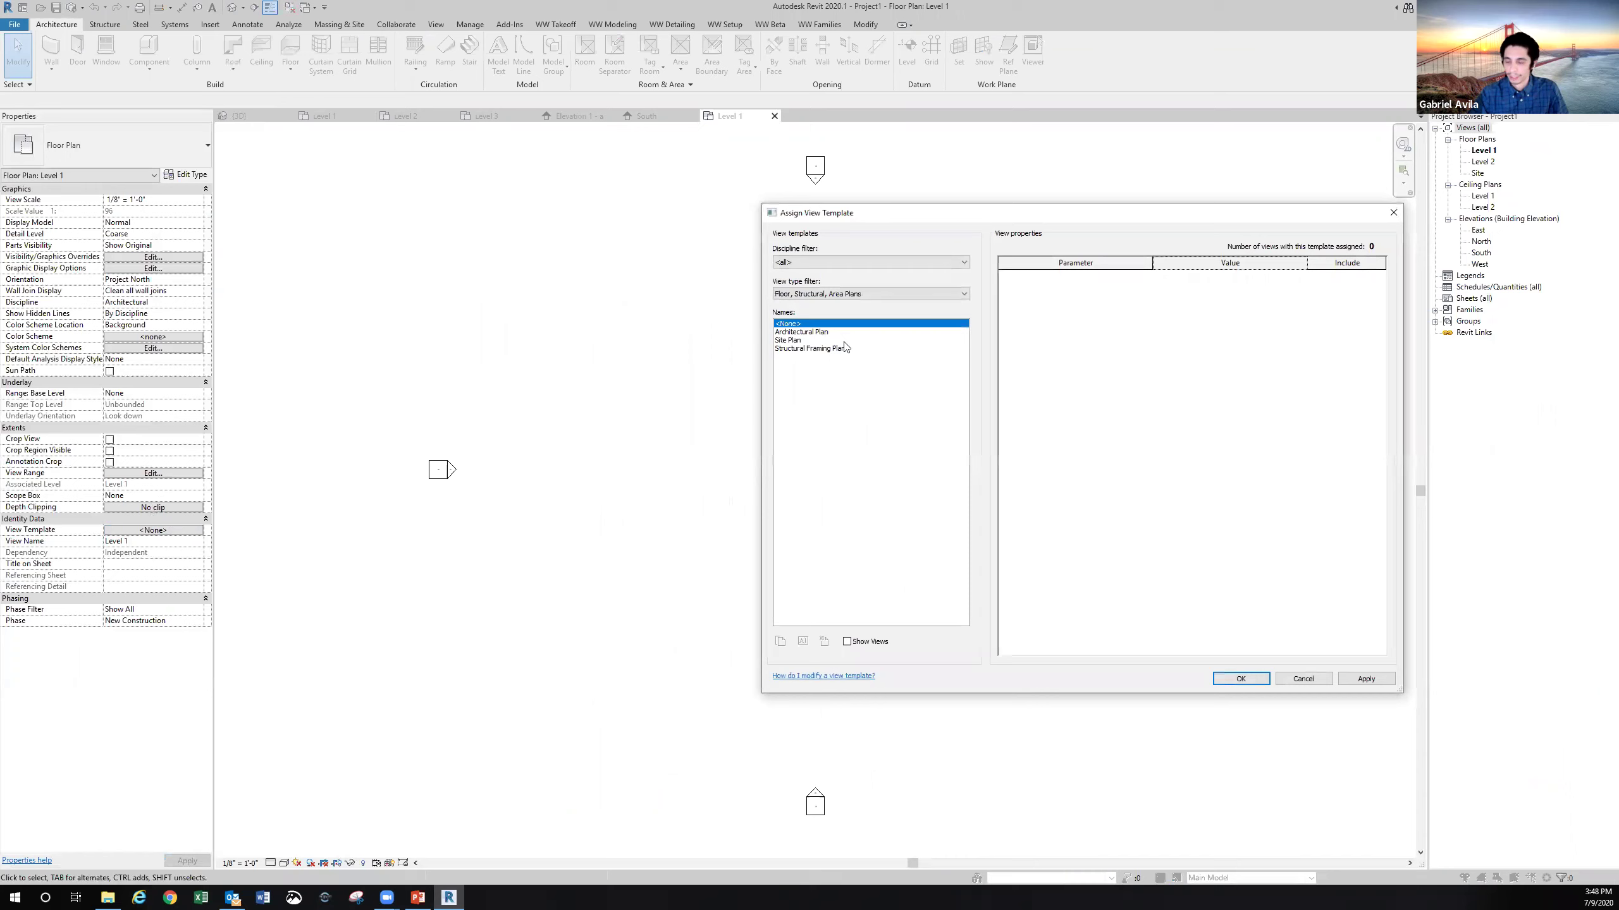
click(1392, 214)
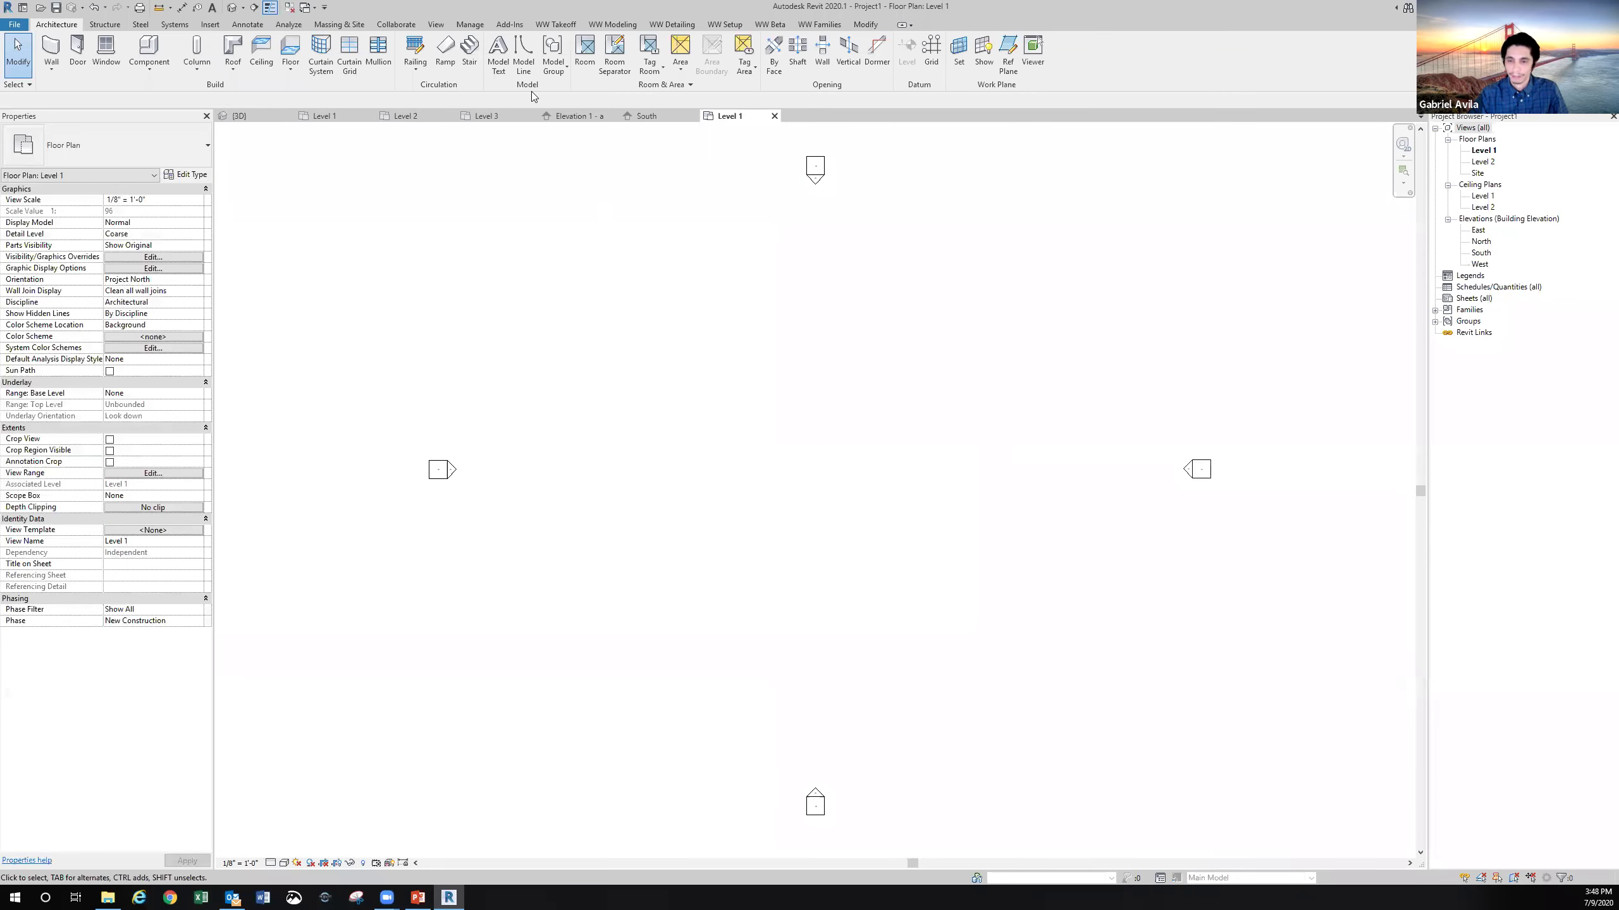
Transfer only the View Templates project standards from 233EastGrand-Sales.rvt into the new project, overwriting the duplicate types
click(483, 26)
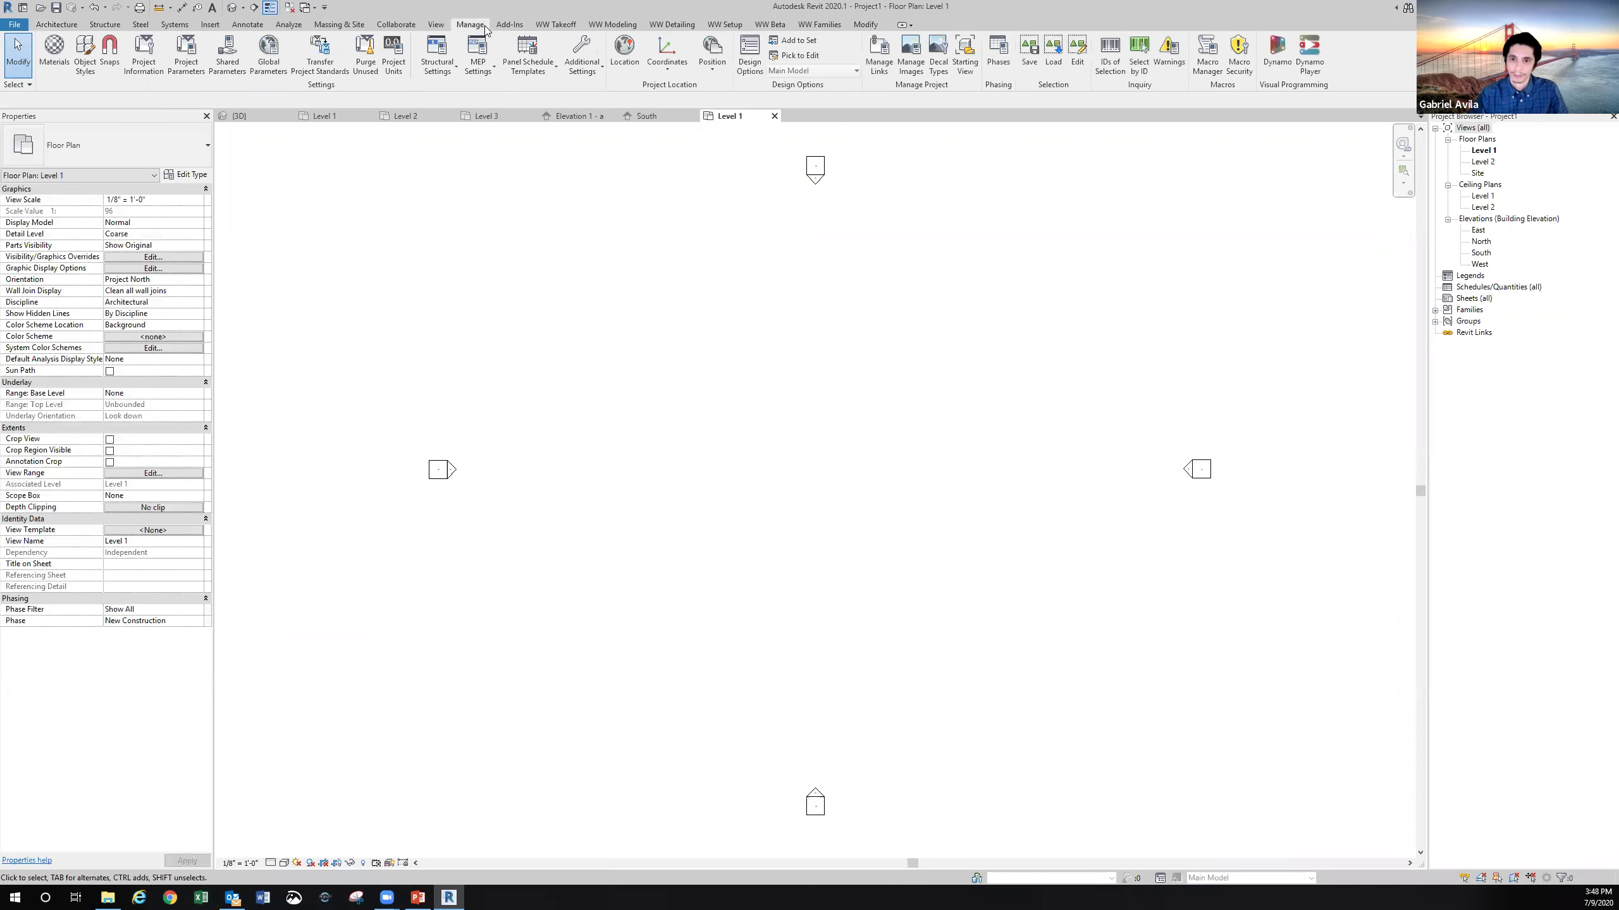
click(325, 65)
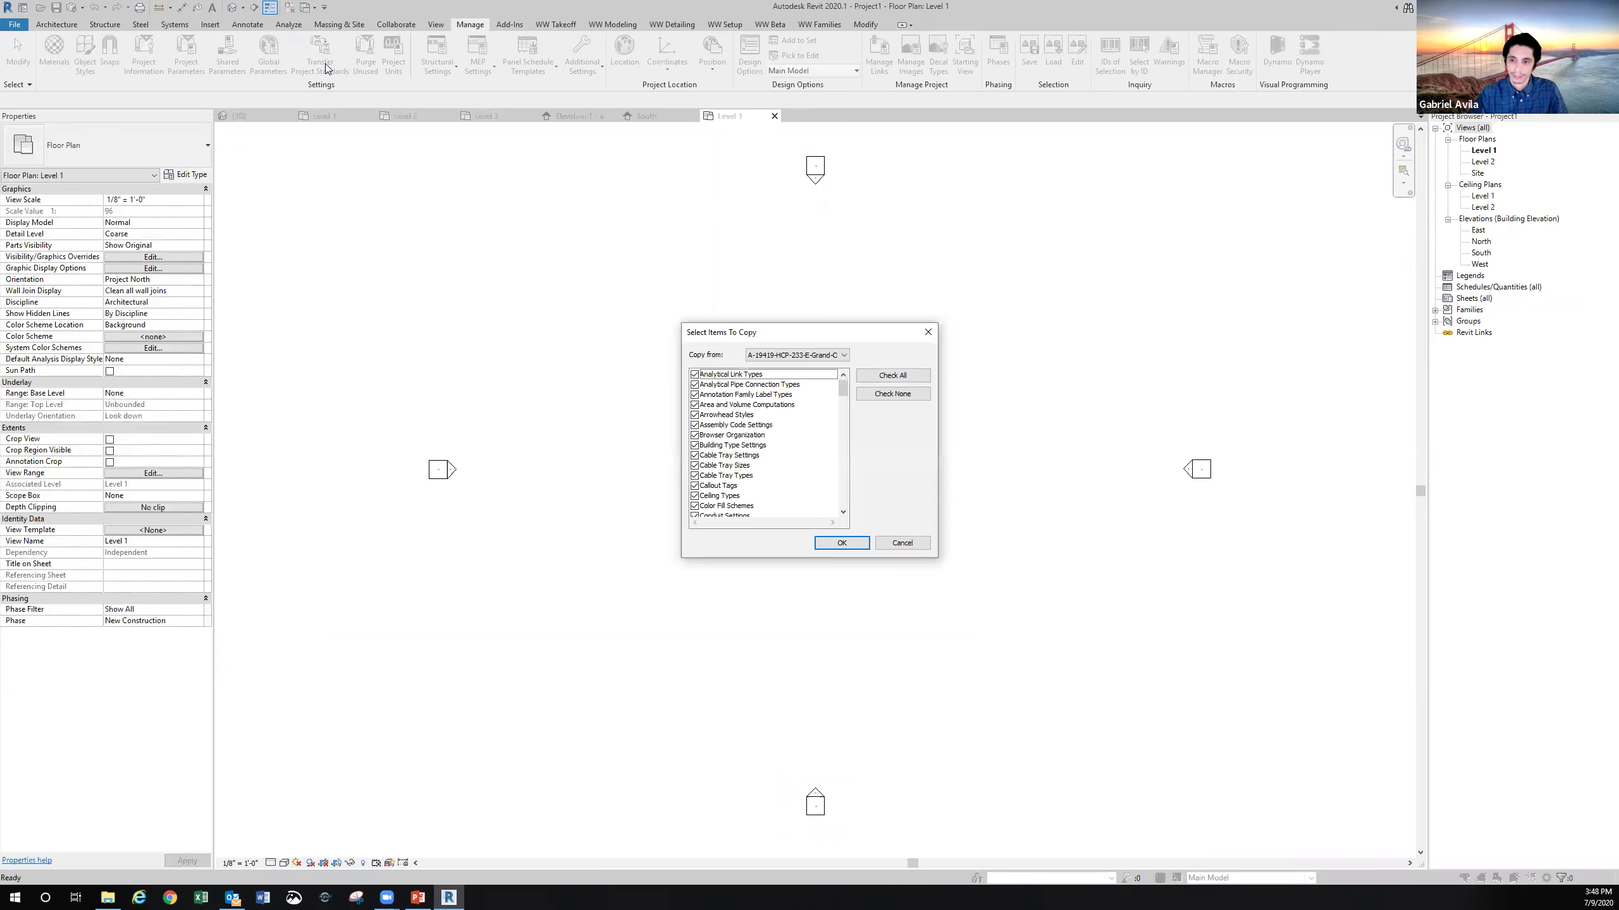
click(775, 356)
click(787, 368)
click(876, 394)
drag(843, 390, 849, 495)
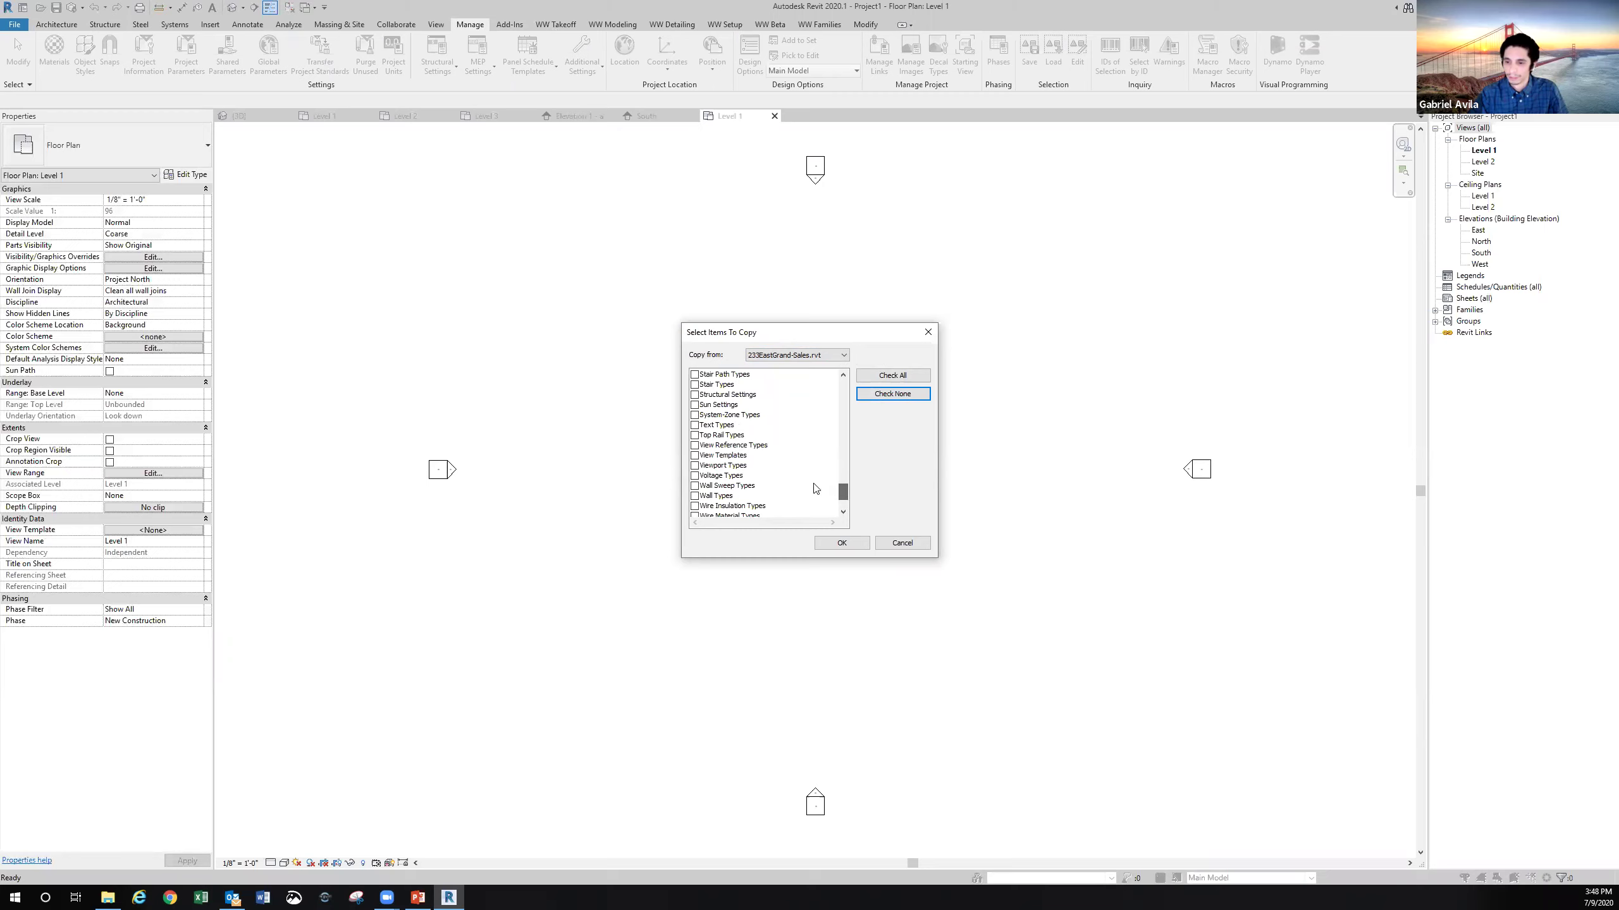
click(703, 456)
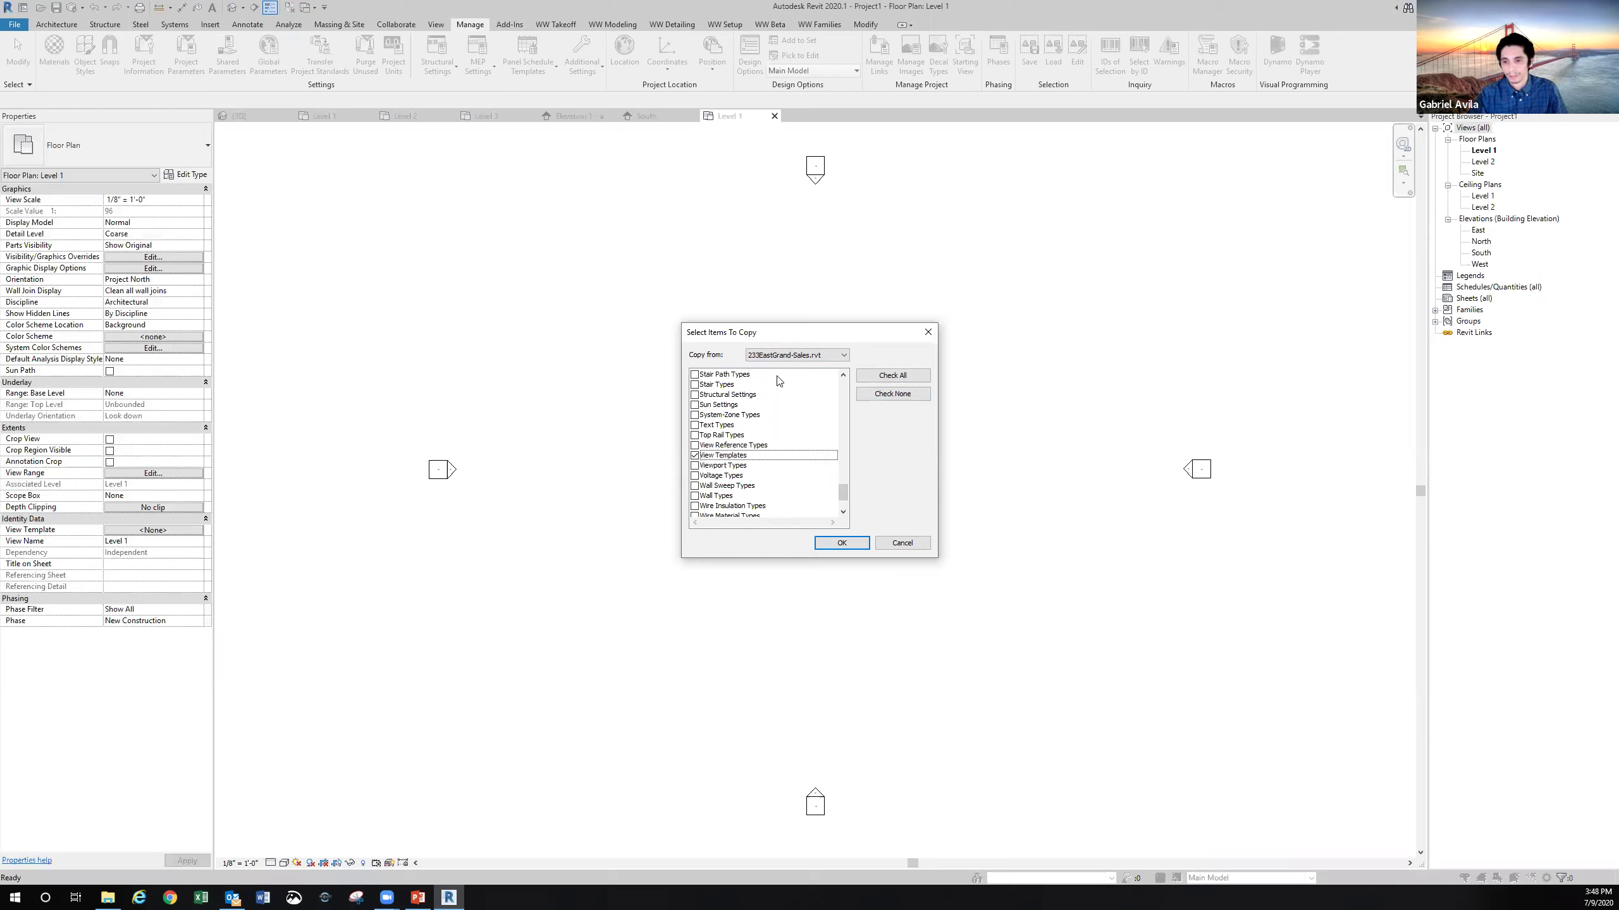
click(849, 544)
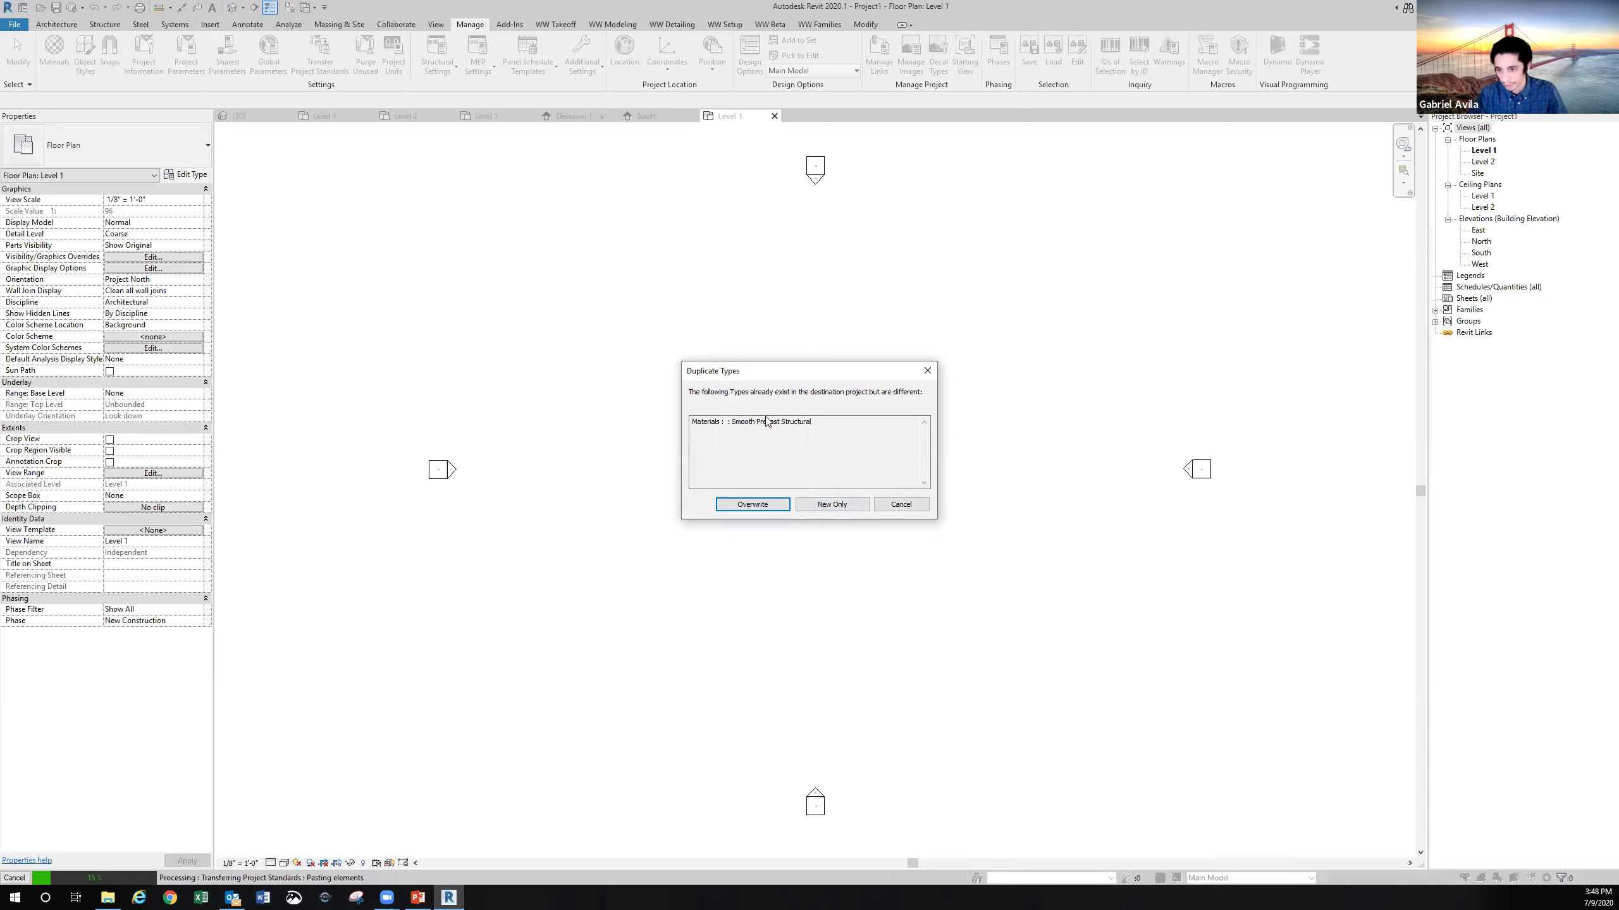
drag(696, 423, 808, 428)
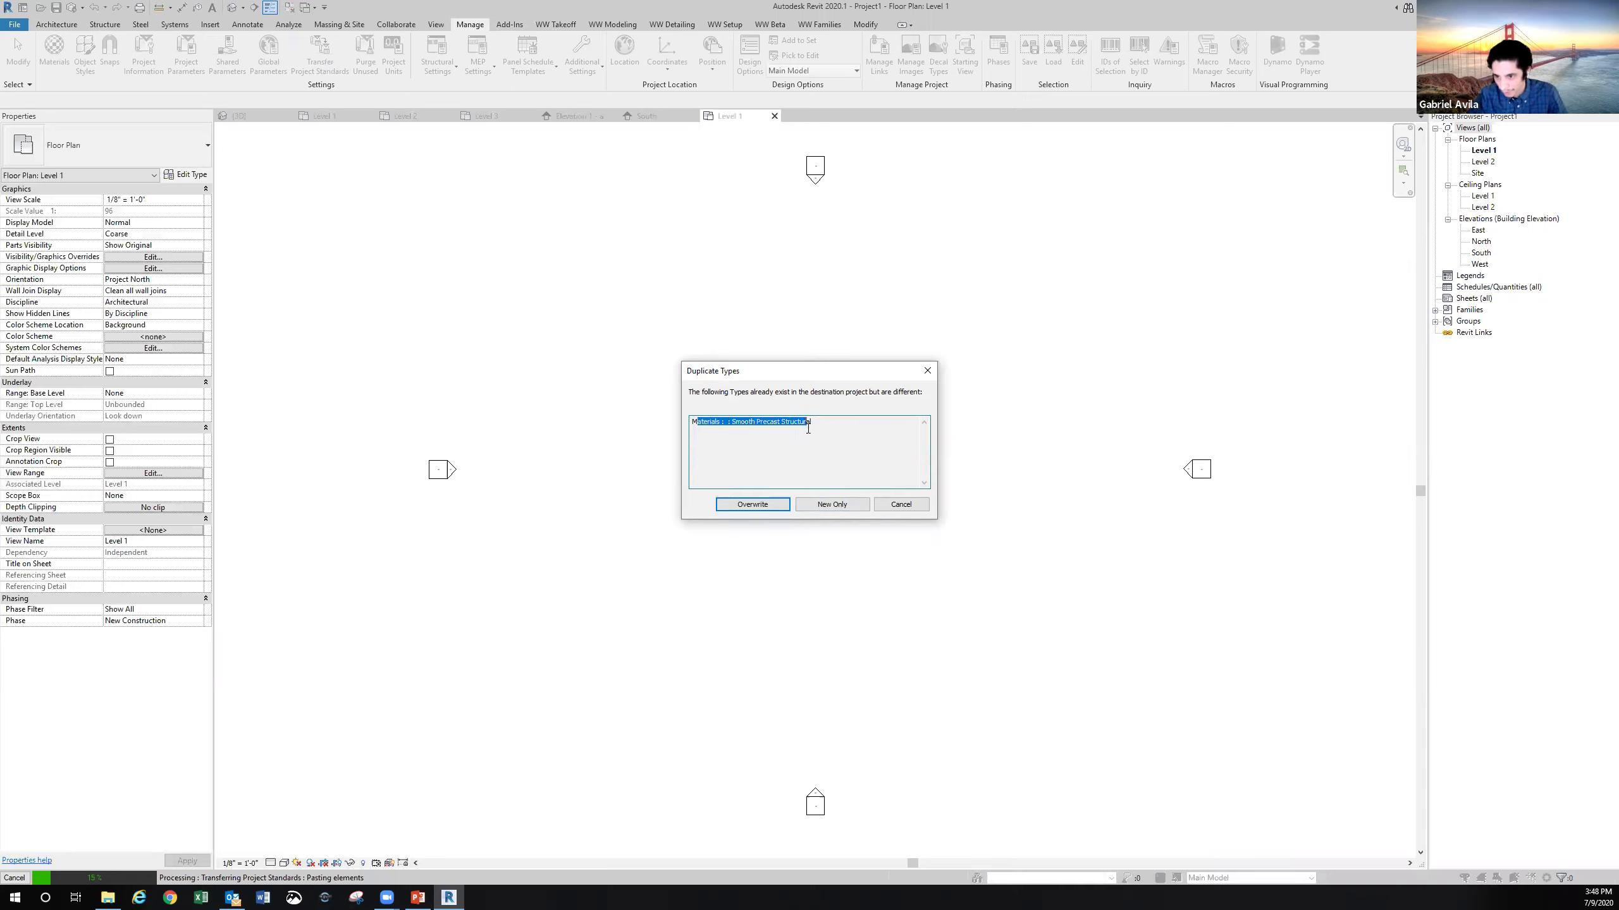
click(752, 505)
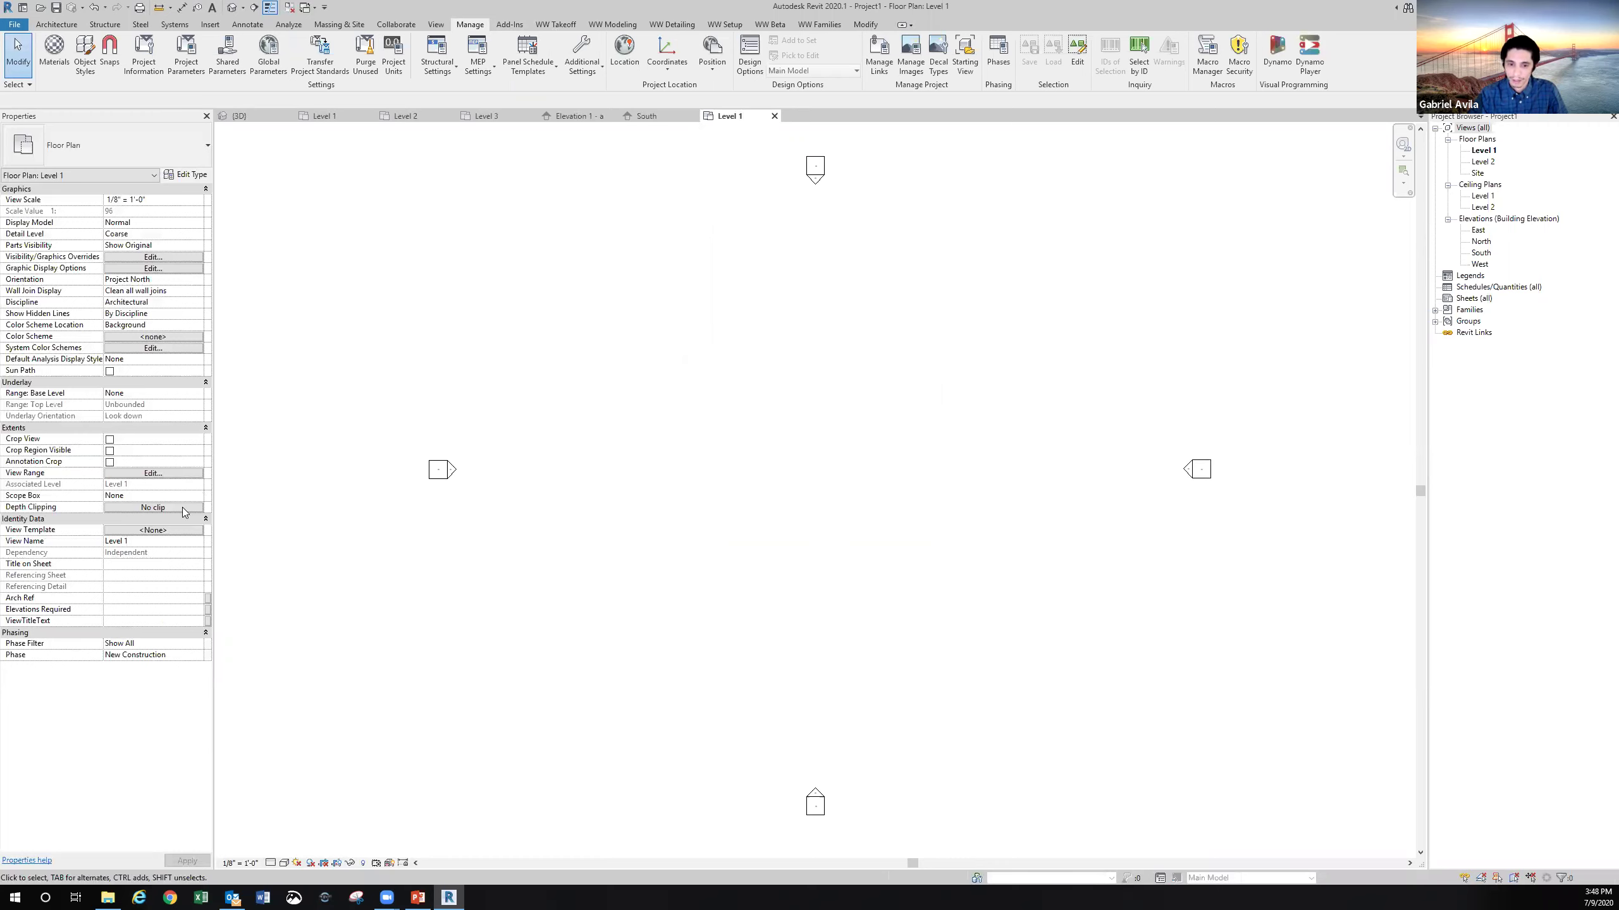
Check the transferred WW view templates available for the Level 1 plan and in the project's full view template list, including WW Segmented - 3/8"
click(183, 531)
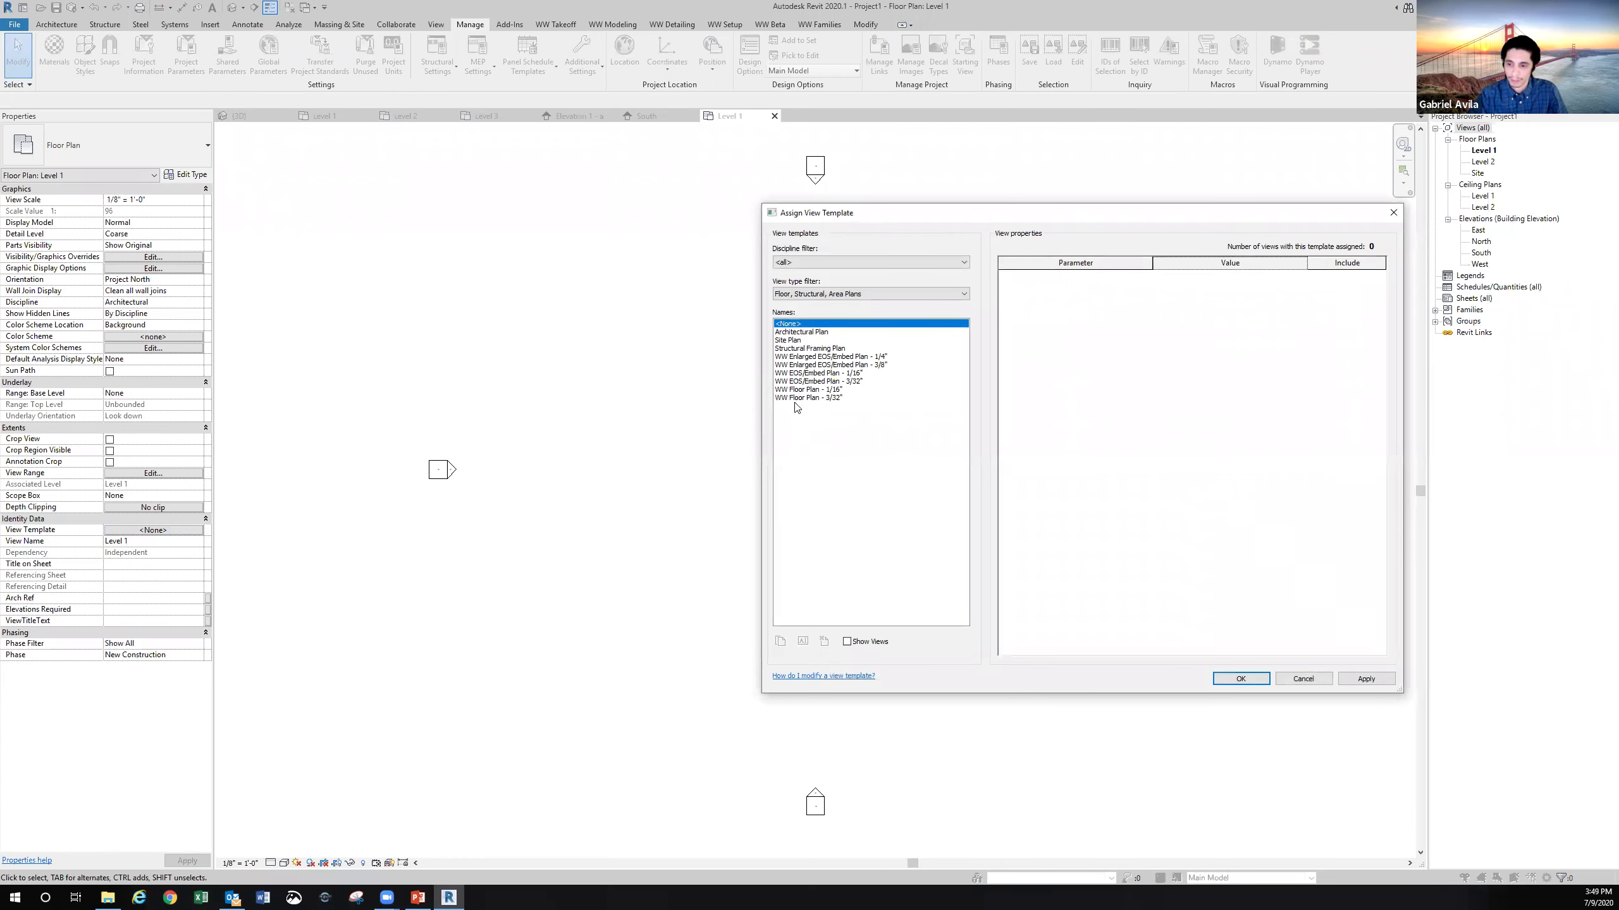
click(1303, 679)
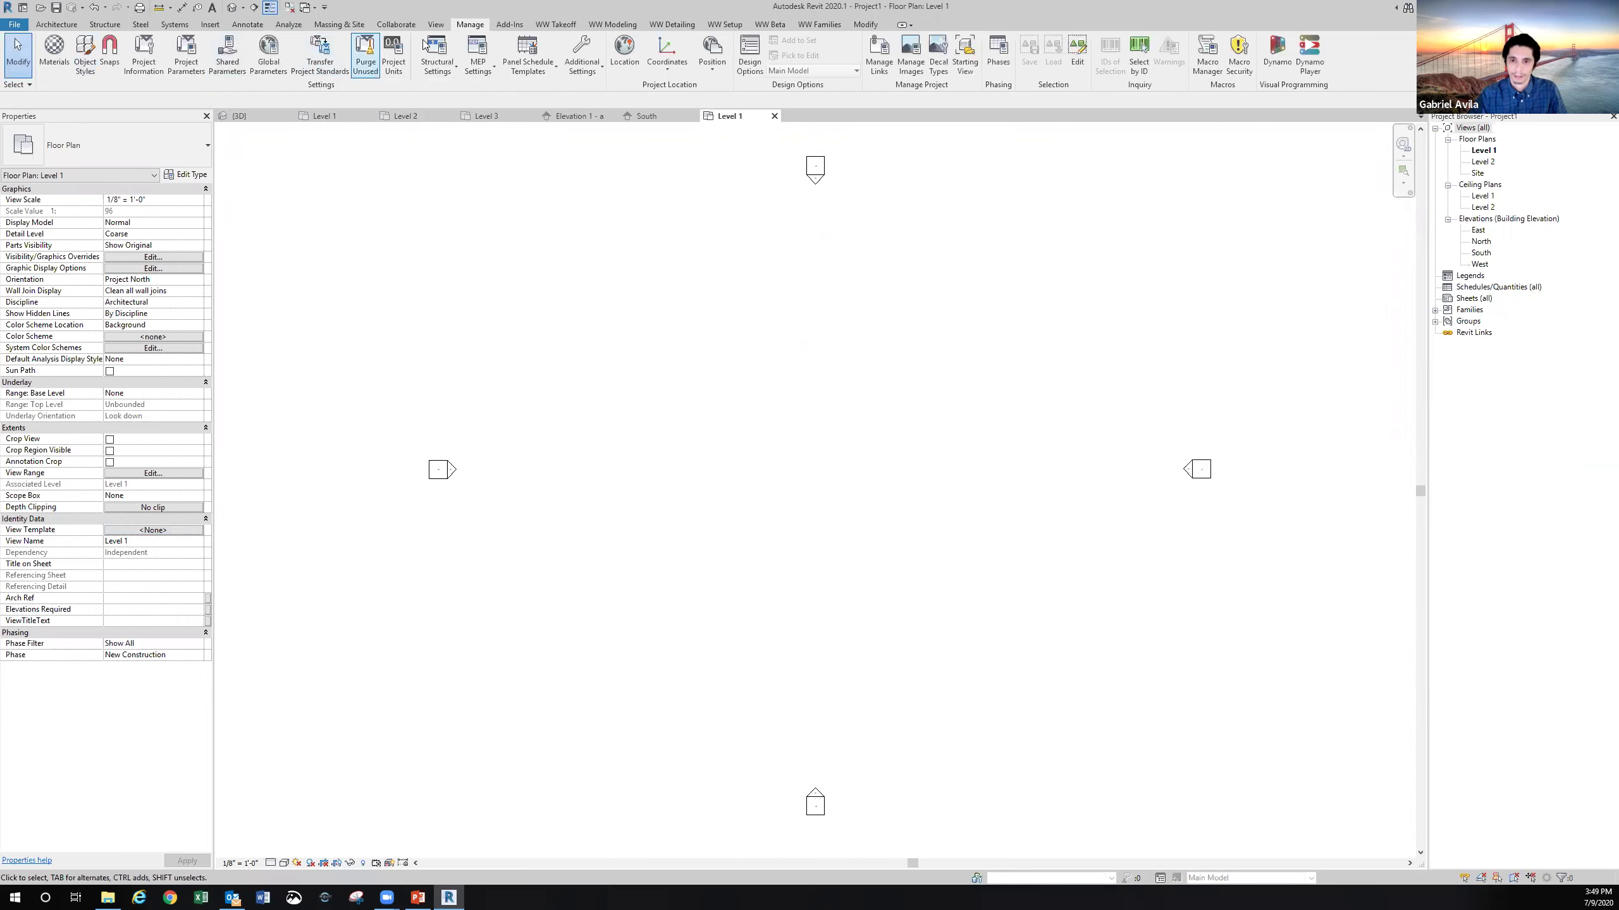
click(435, 24)
click(56, 69)
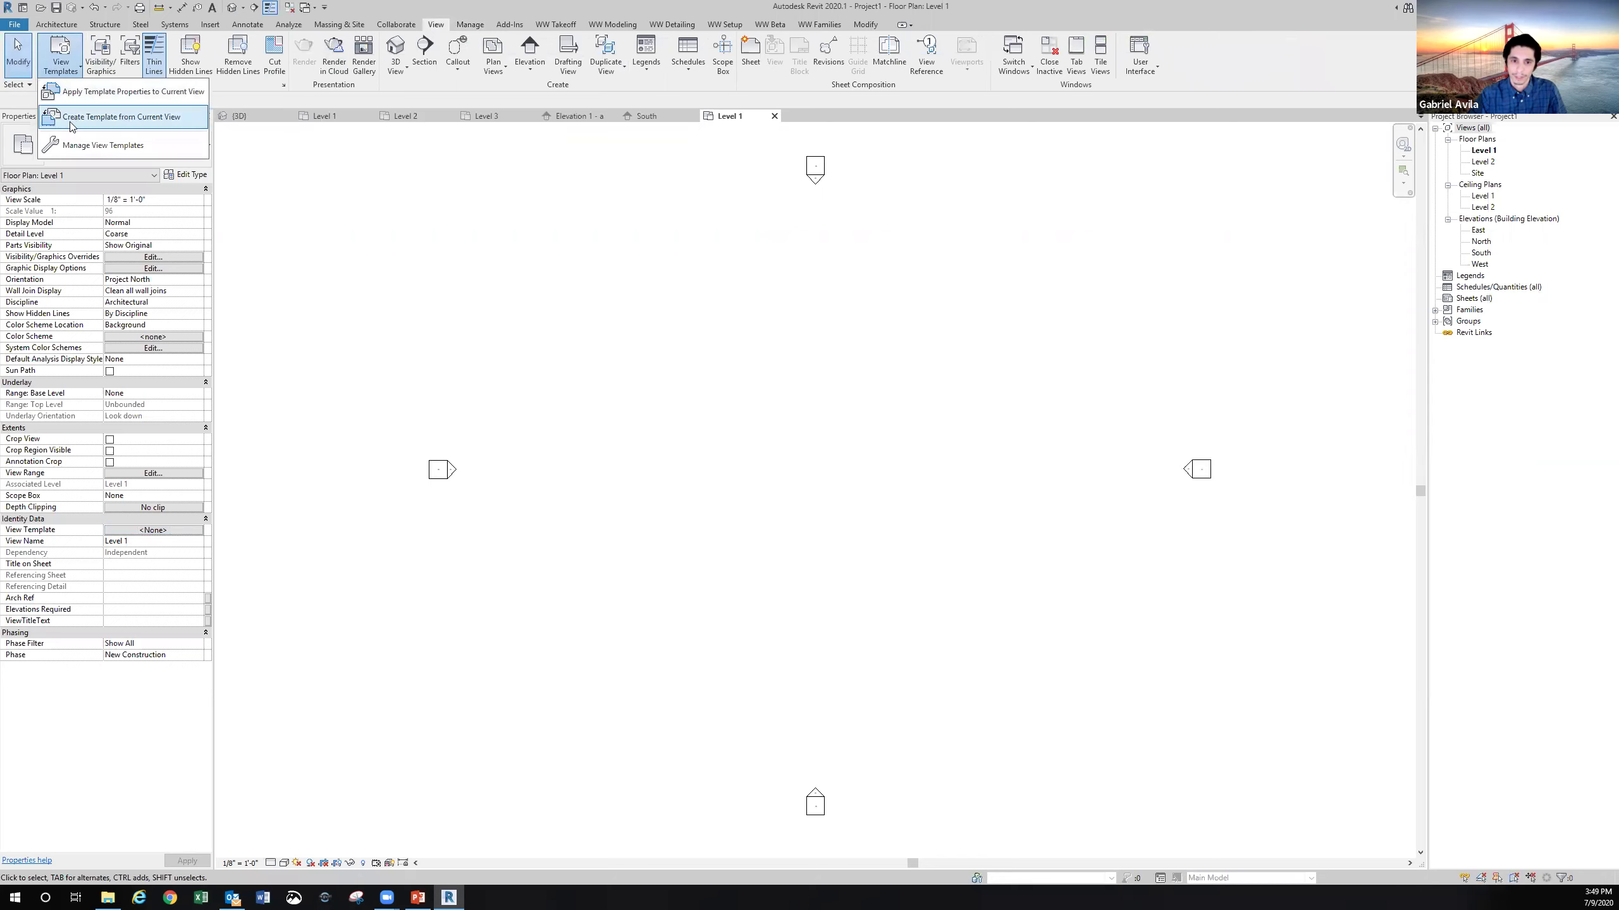
click(71, 144)
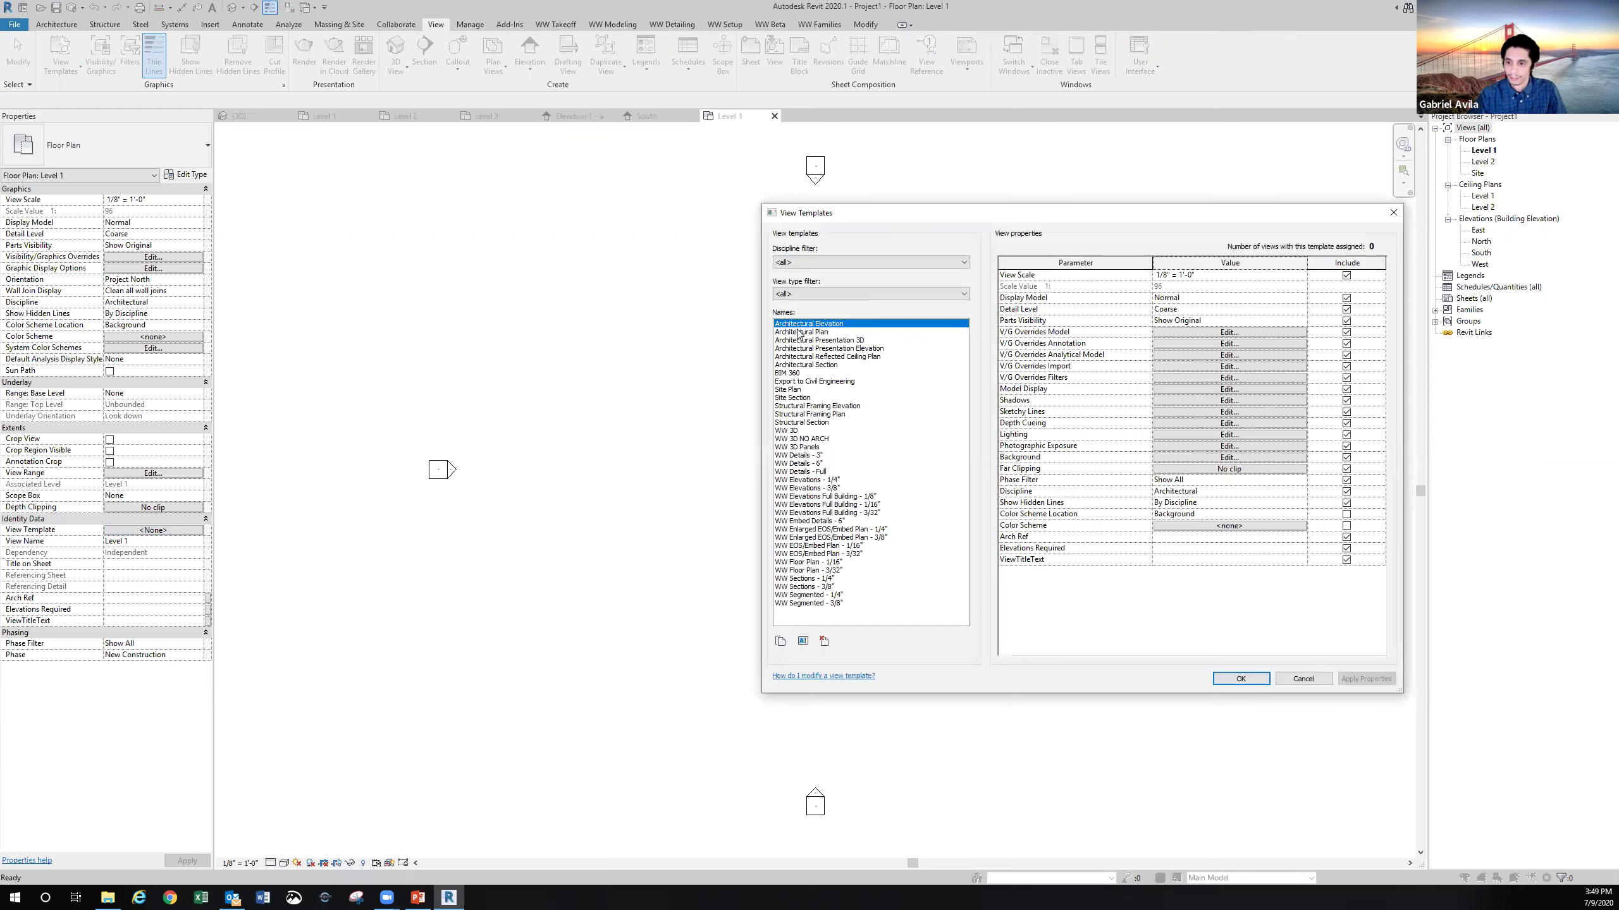
click(787, 432)
click(805, 604)
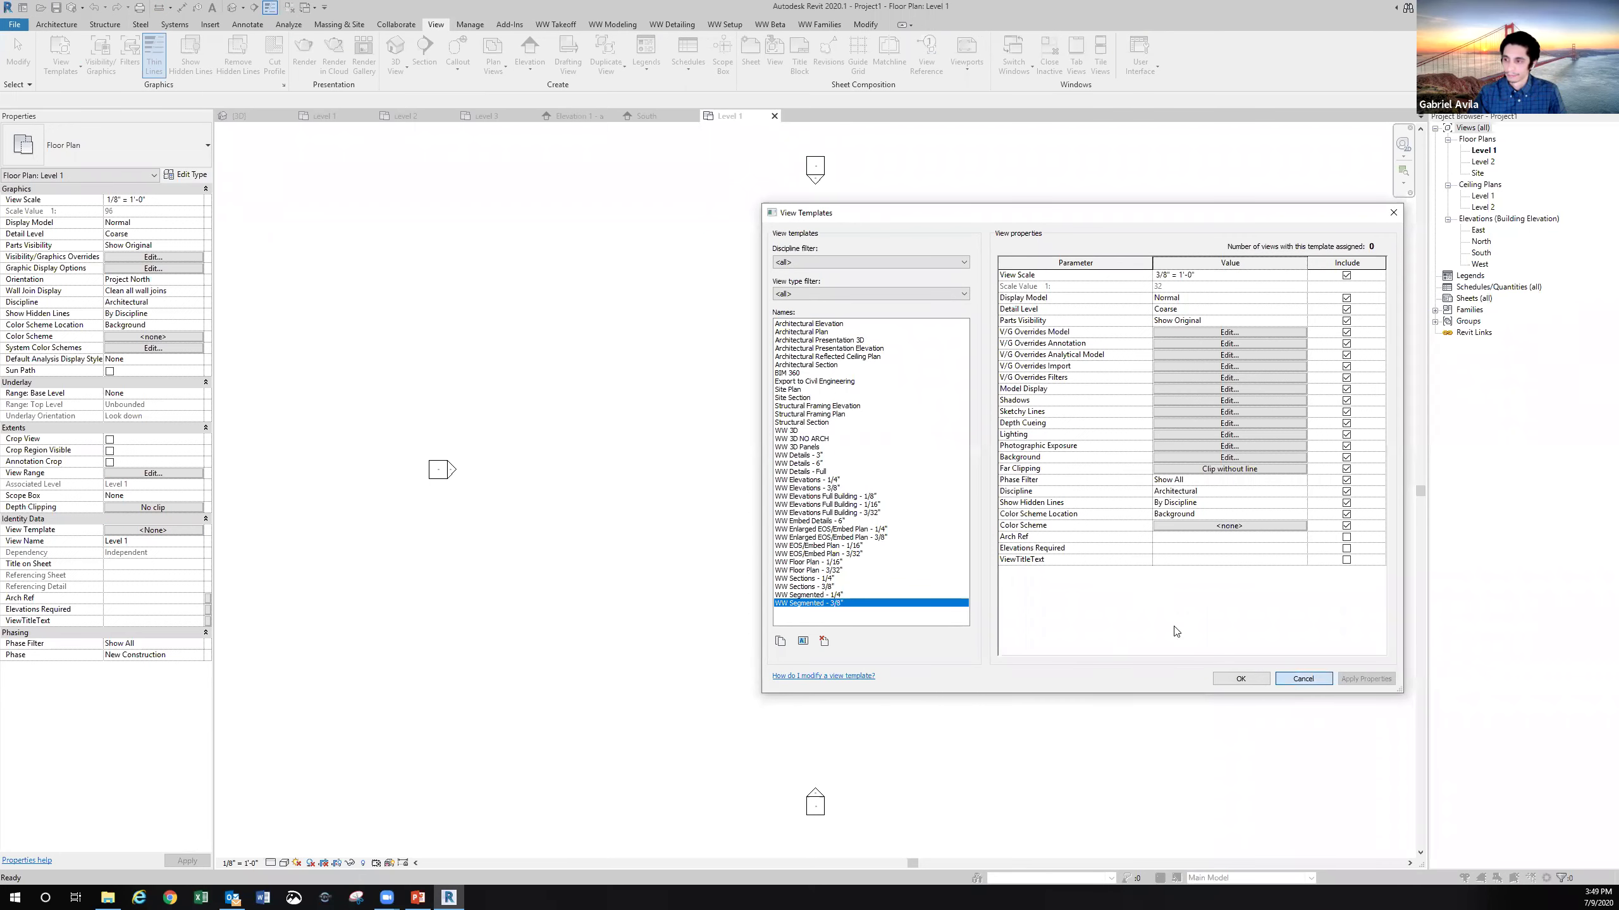
key(Escape)
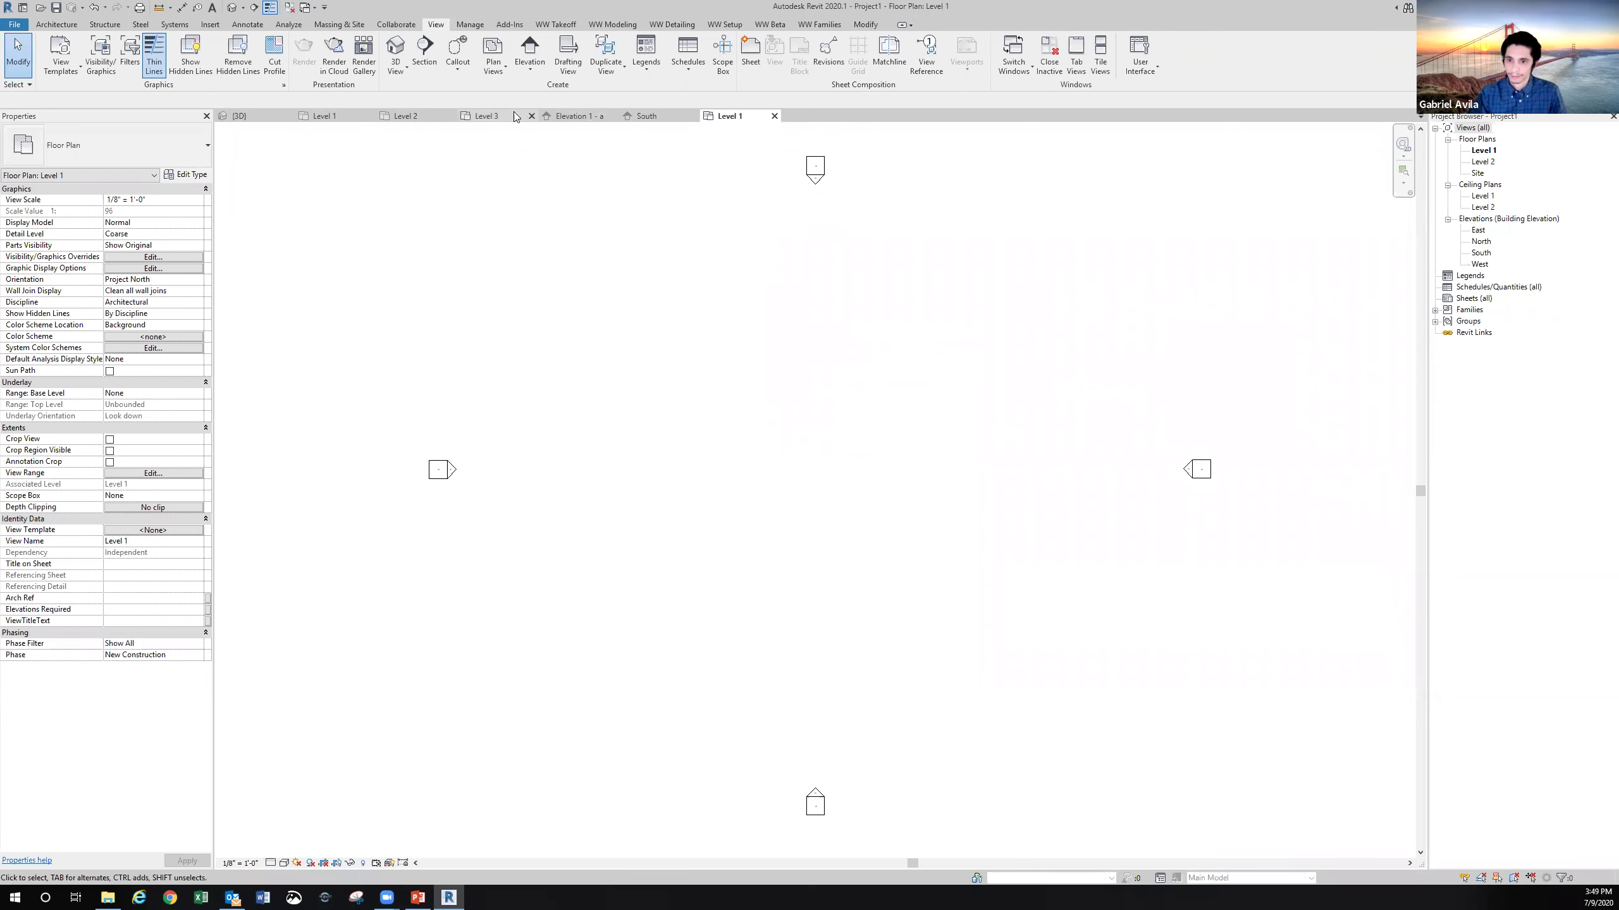
Switch back to the Level 3 floor plan of 233EastGrand-Sales.rvt
click(468, 116)
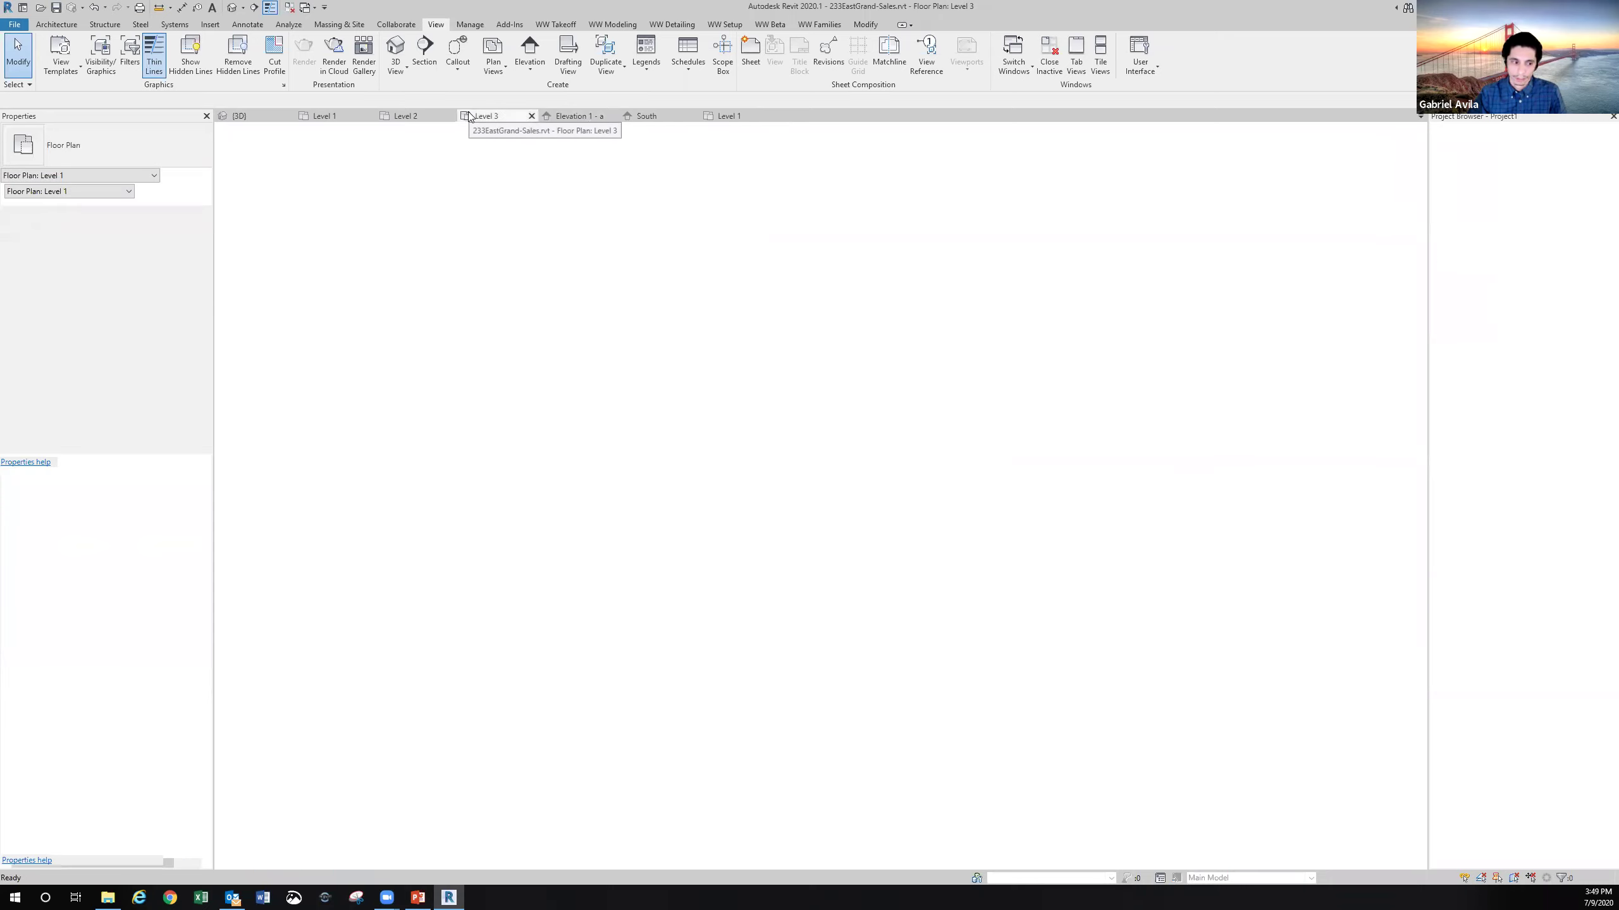